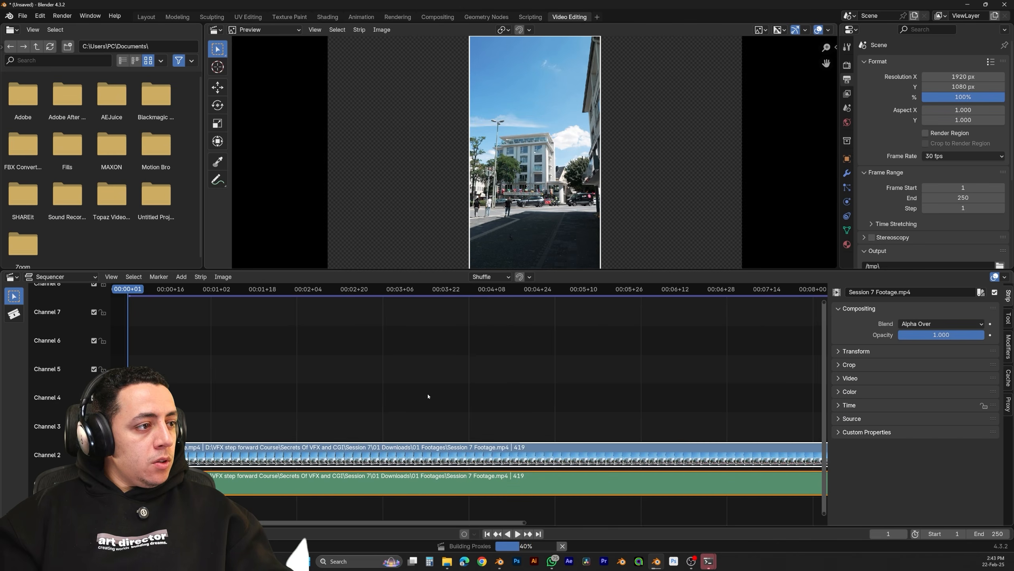
Set the scene's end frame to 420 to cover the full length of the footage strip
scroll(523, 406, down, 14)
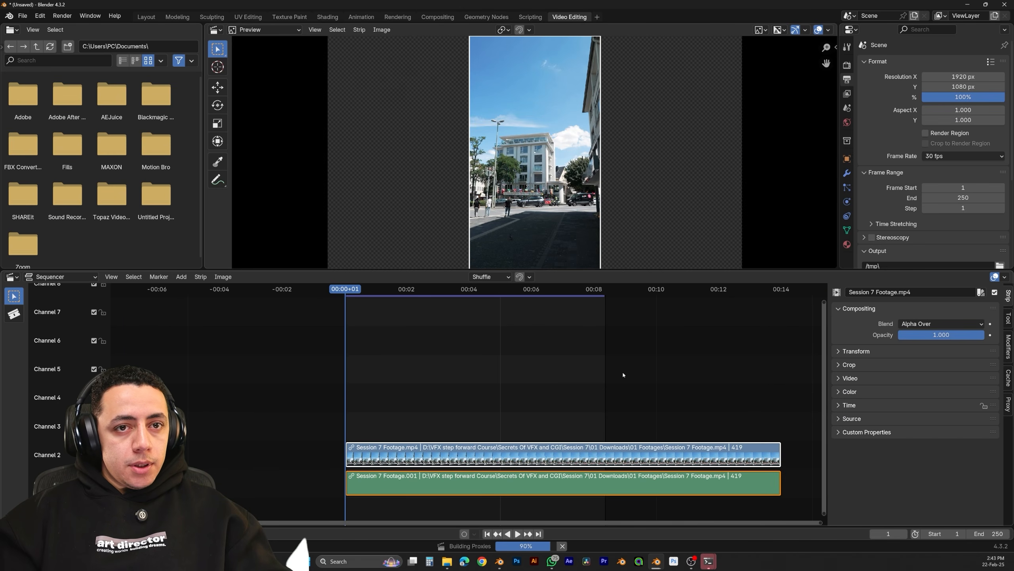
drag(951, 197, 1004, 197)
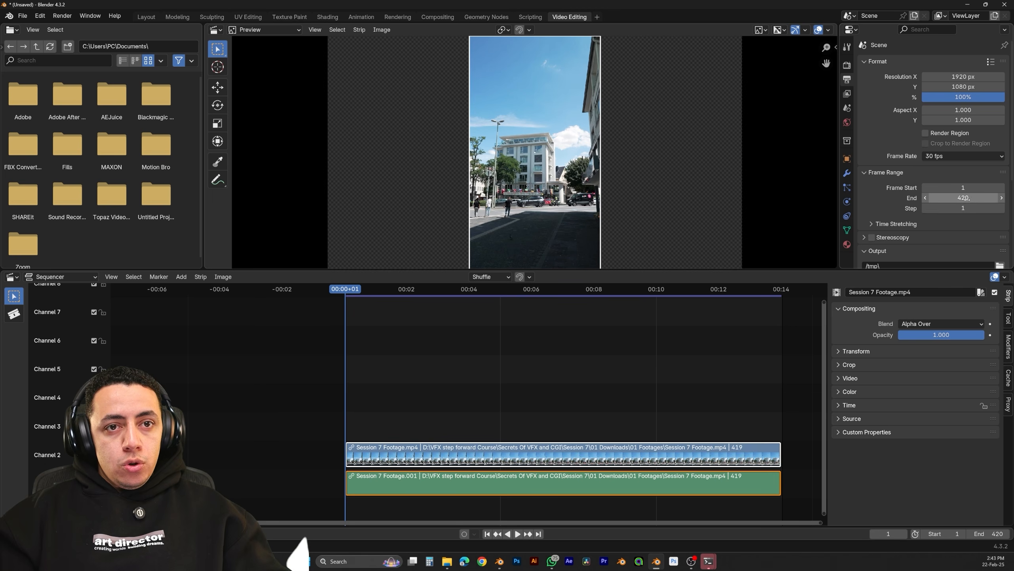
click(964, 197)
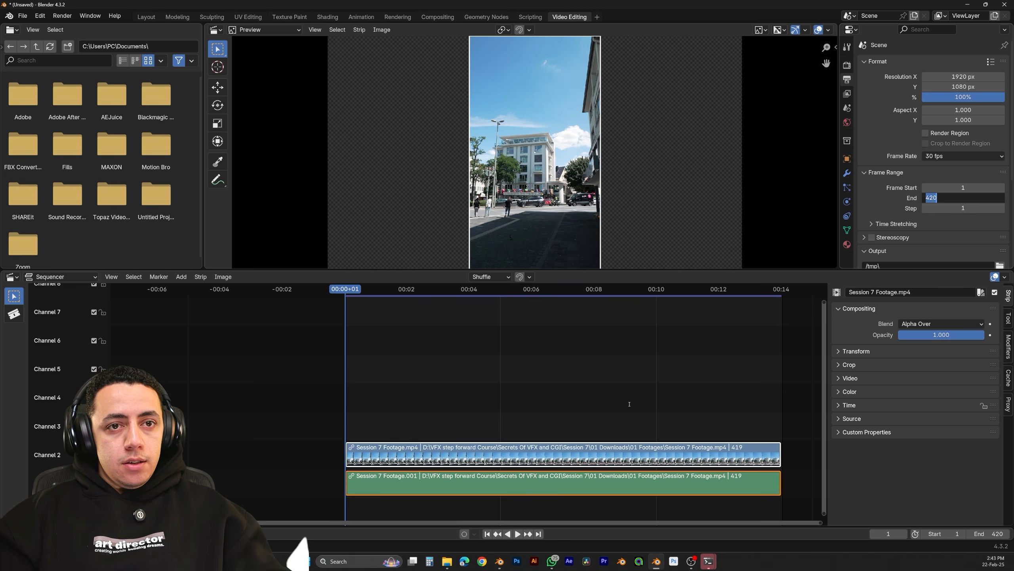
key(Return)
drag(639, 296, 656, 315)
click(982, 197)
text(30)
text(0)
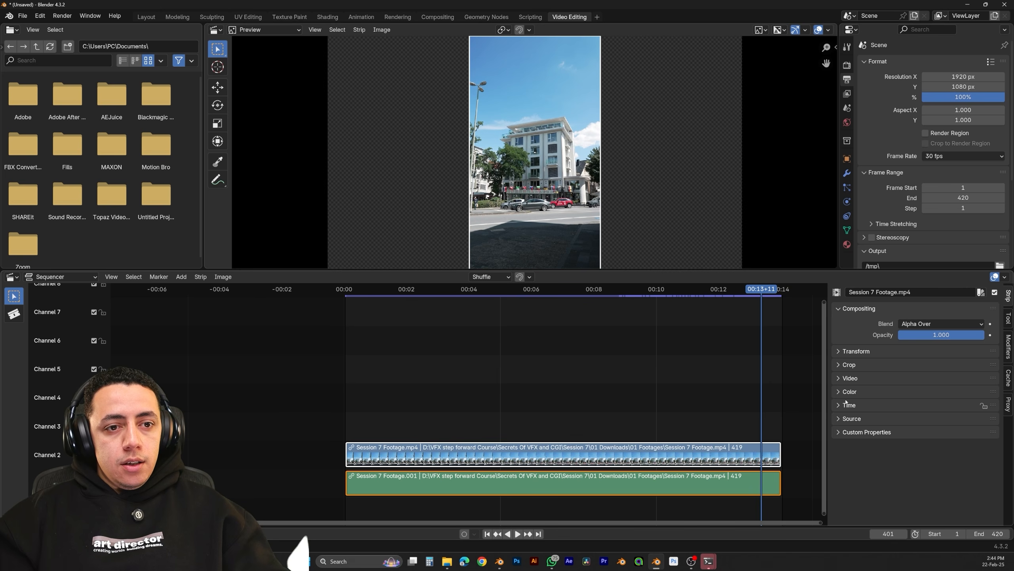
Show the footage strip's source details and set the scene's output resolution to 2160 x 3840 px
click(850, 419)
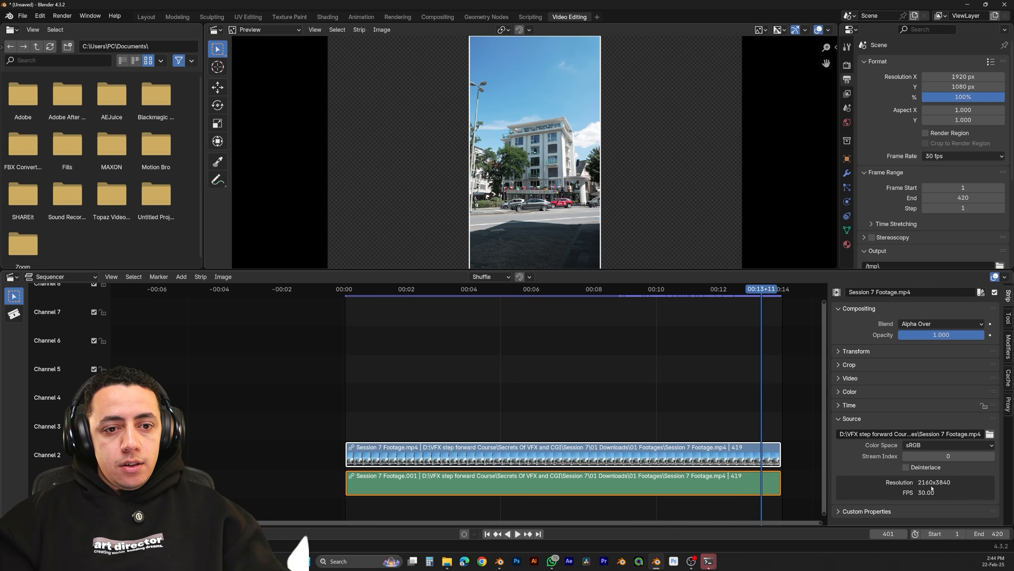
double_click(971, 77)
text(2160)
key(Tab)
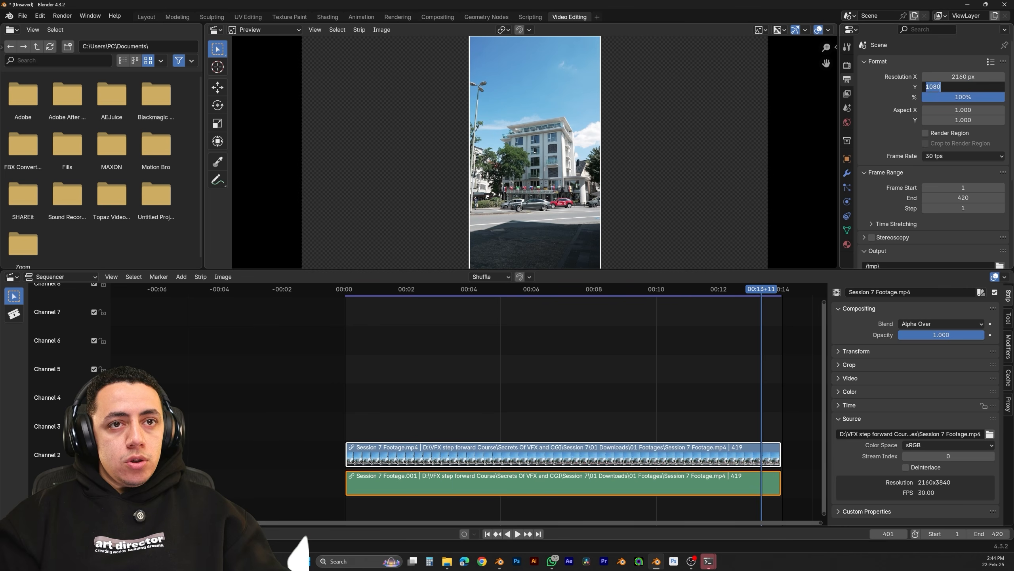
key(Return)
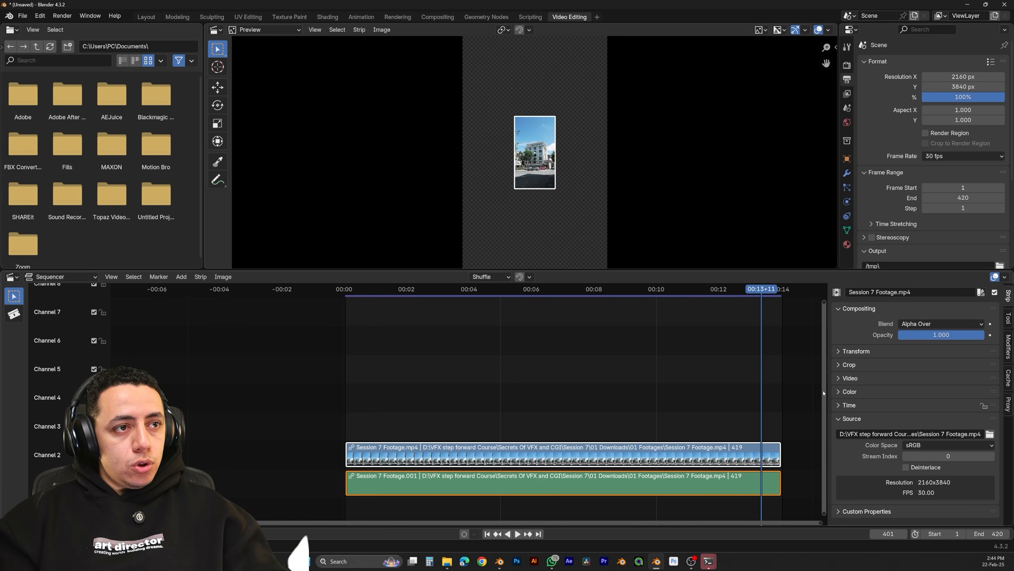
Set the footage strip's X and Y scale to 1 so it fills the frame
click(855, 350)
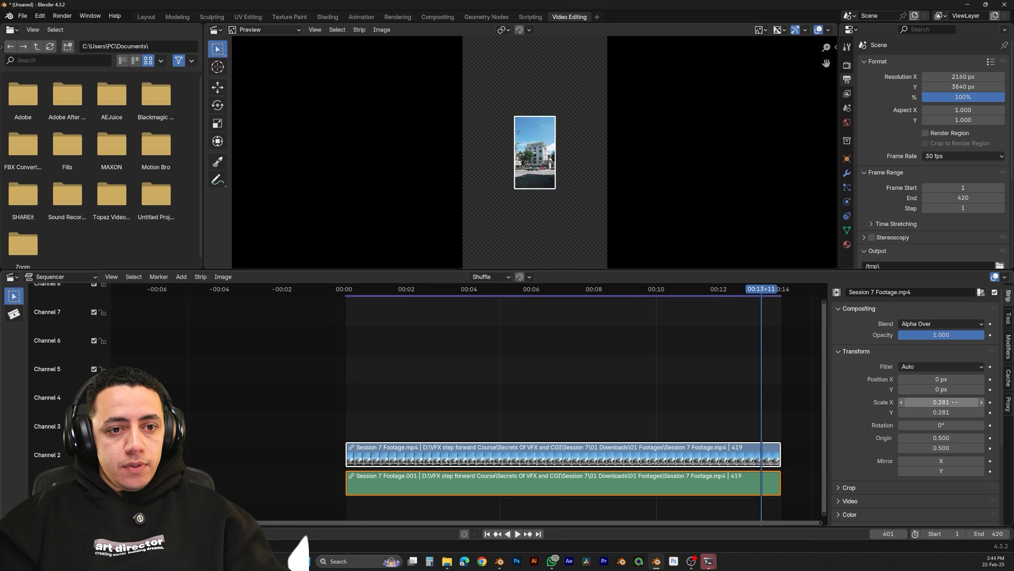
drag(954, 401, 954, 412)
text(1)
key(Return)
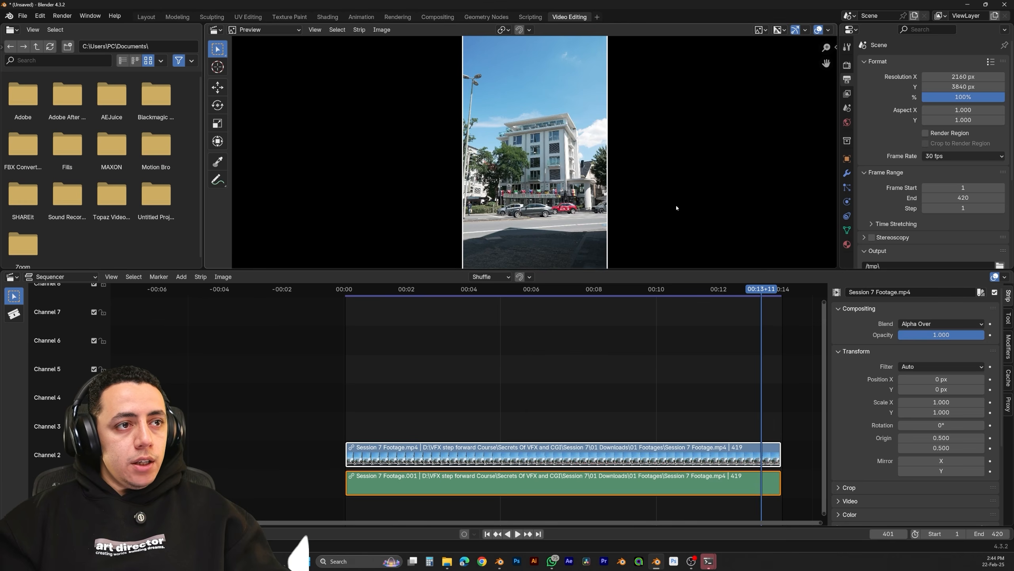
click(856, 351)
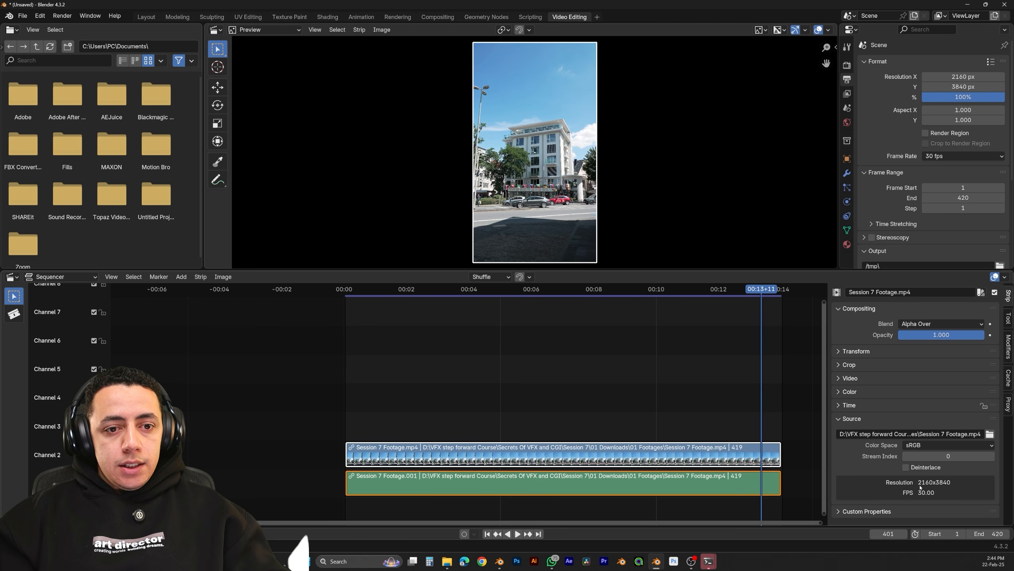
Check the view transform in the scene's color management settings, and set the output resolution percentage to 50%
click(848, 65)
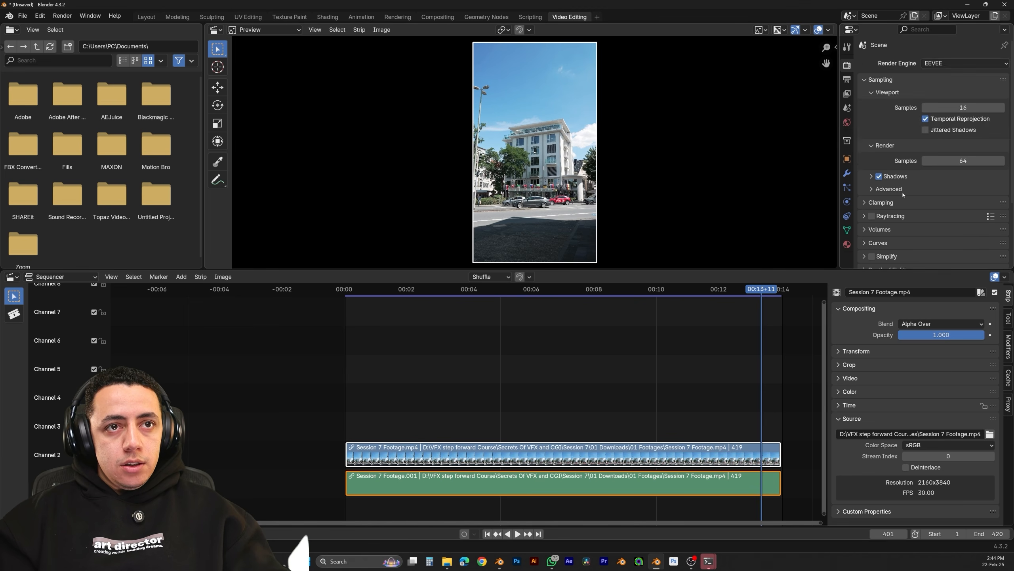
scroll(894, 253, down, 3)
scroll(901, 265, down, 5)
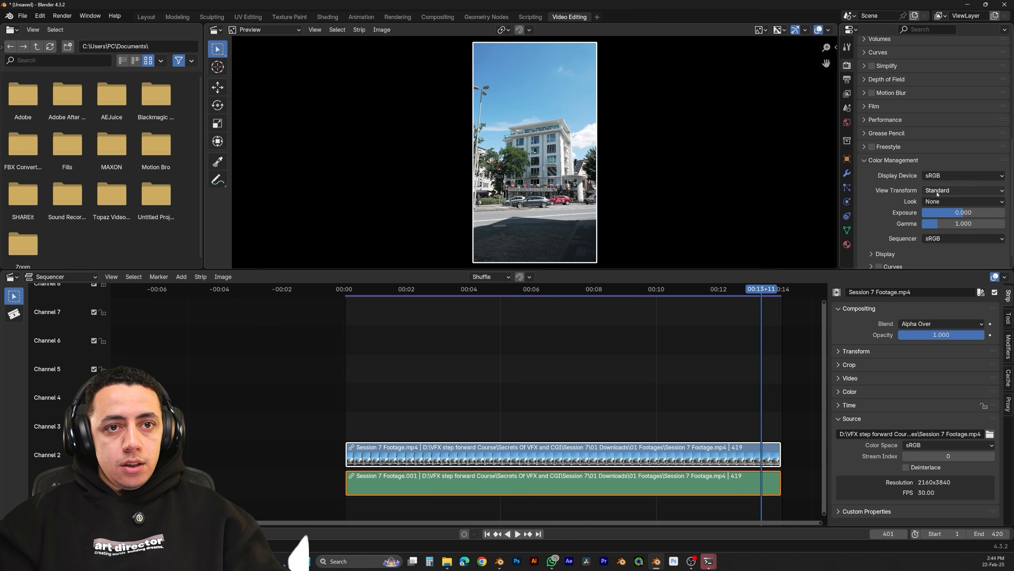
scroll(877, 162, up, 8)
click(848, 79)
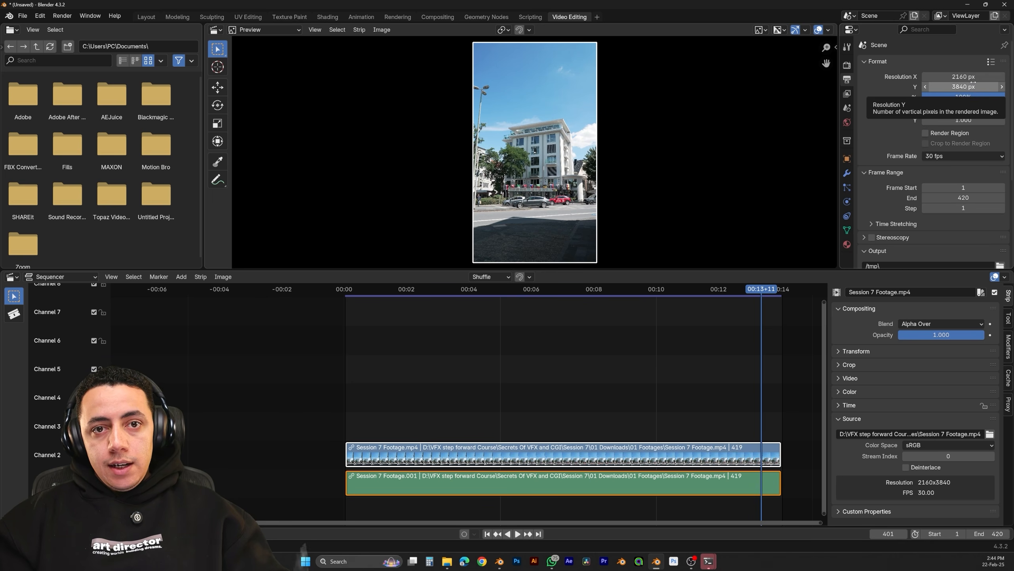
click(971, 94)
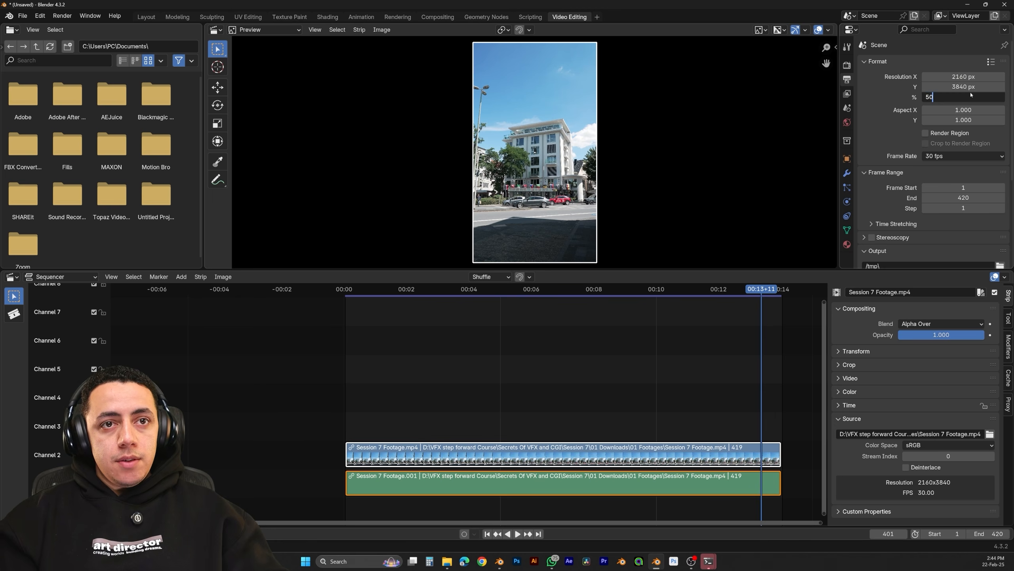
text(50)
key(Return)
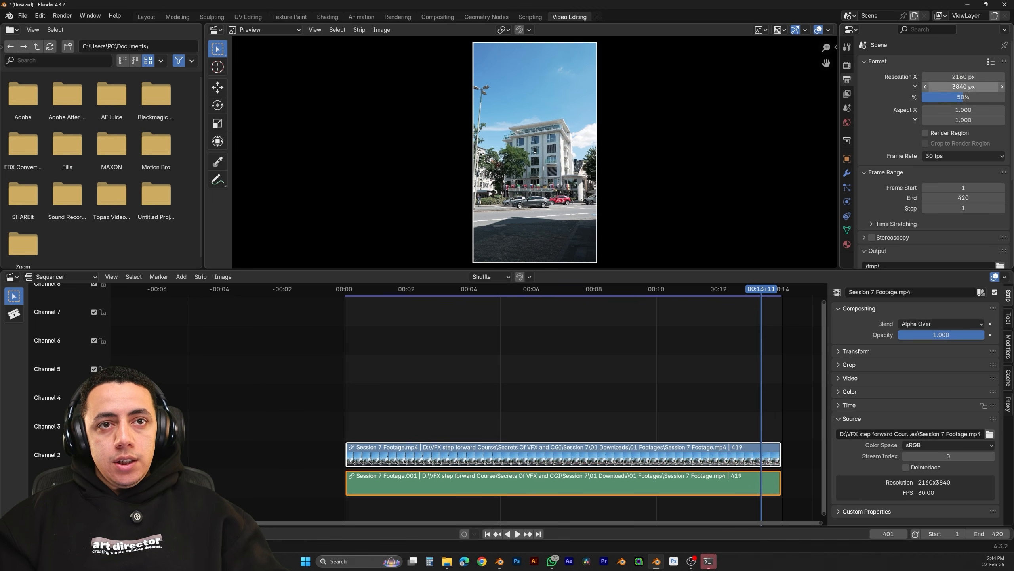
click(847, 66)
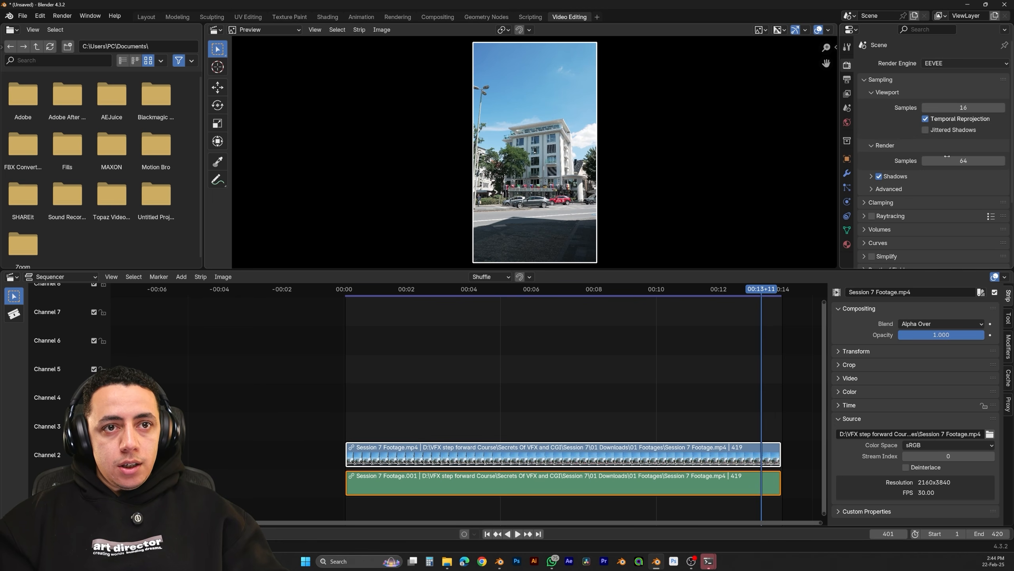
click(847, 79)
scroll(959, 160, down, 5)
click(1000, 204)
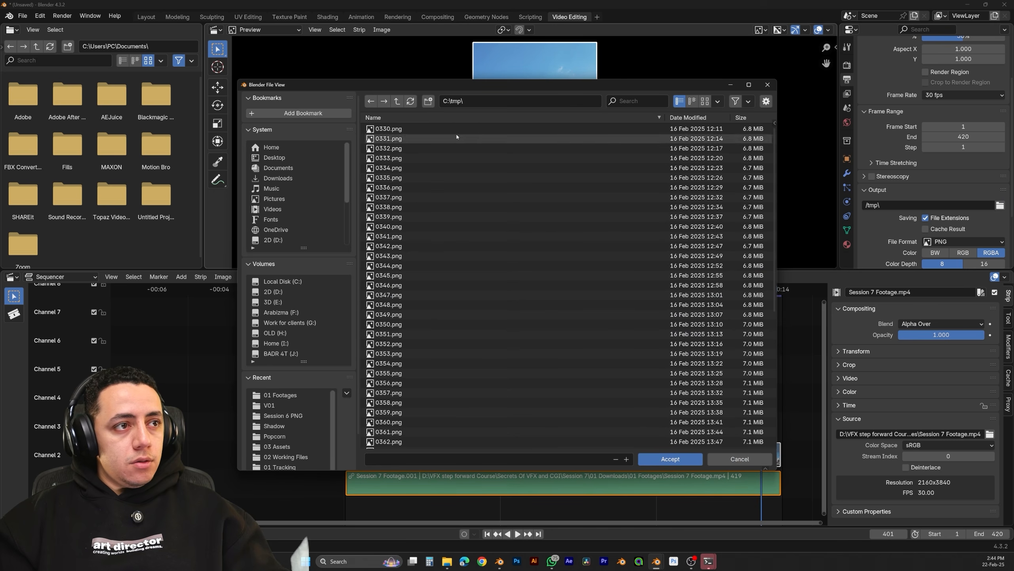
click(397, 101)
click(280, 394)
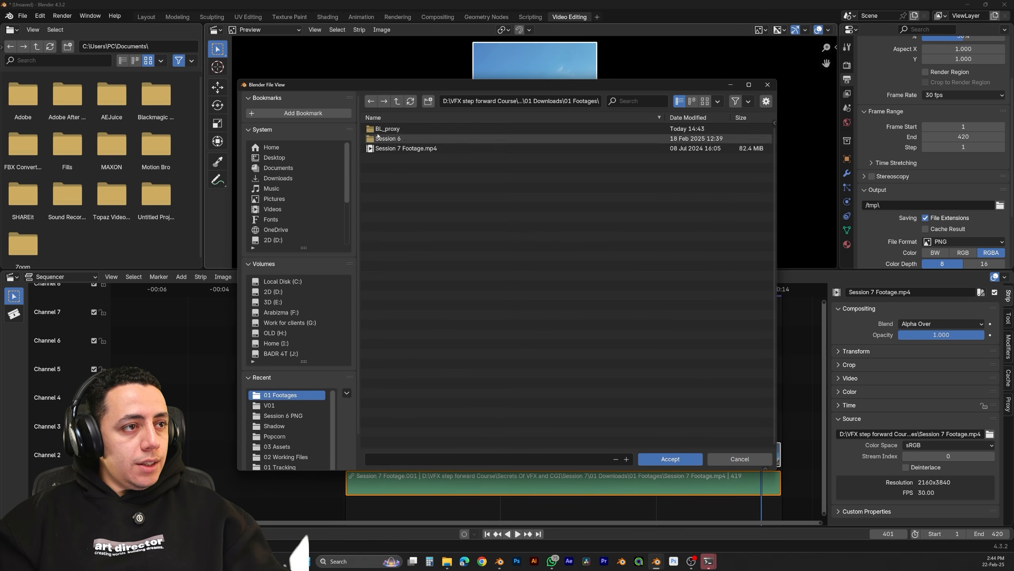
click(427, 101)
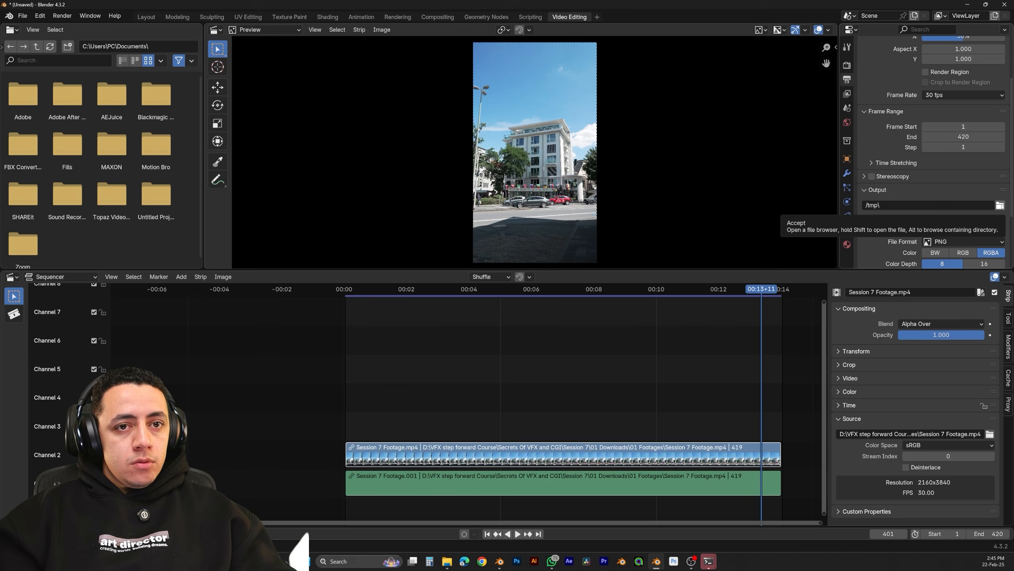
Choose a new output location by creating a folder named "Session 7 PNG seq" inside the 01 Footages folder
click(1000, 205)
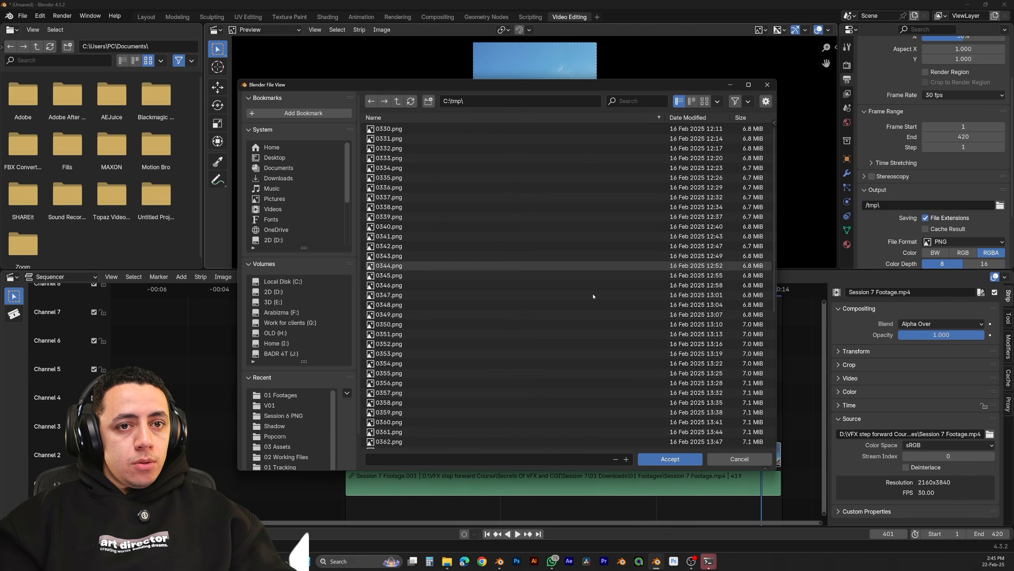
click(280, 395)
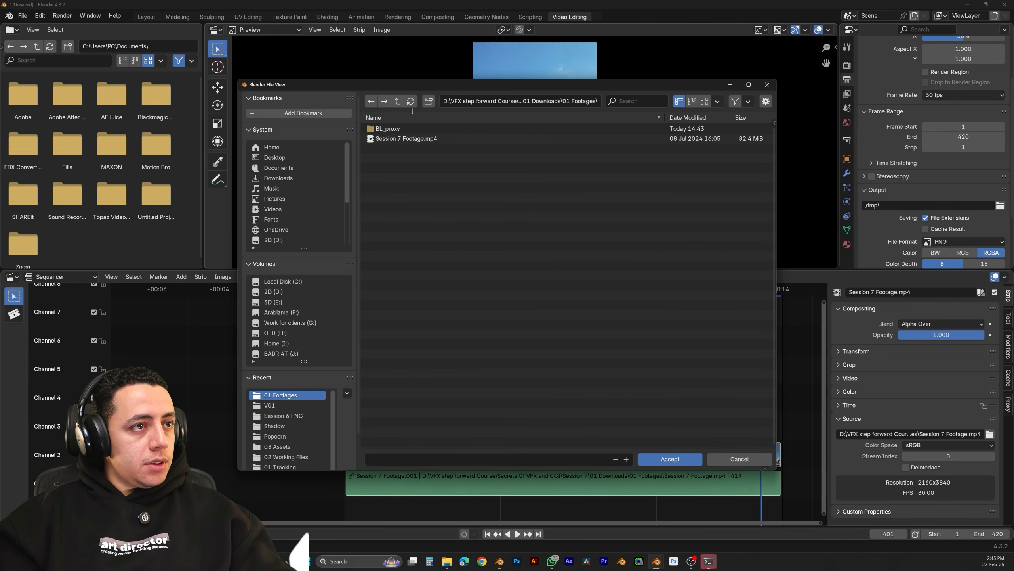
click(428, 101)
text(S)
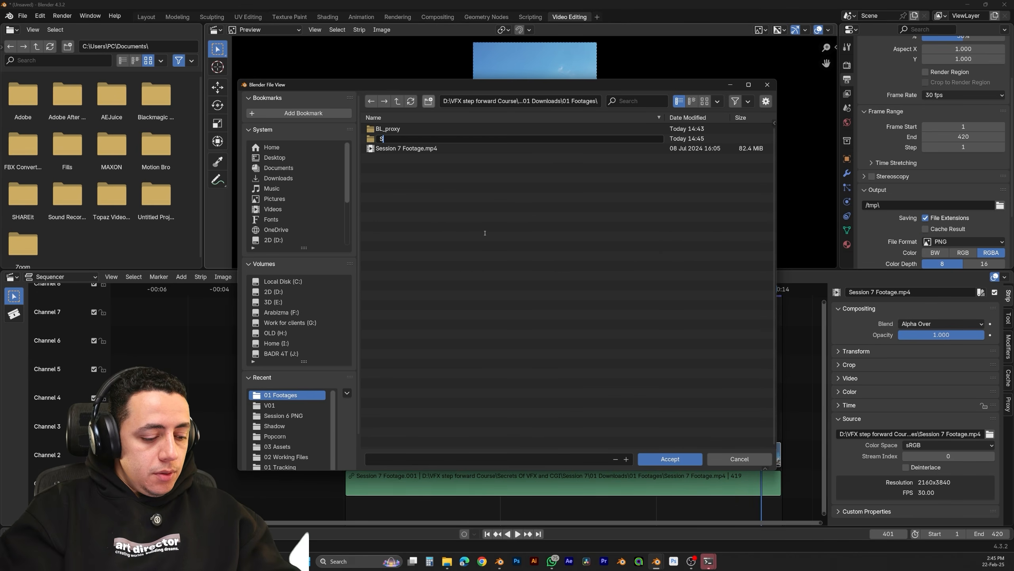
text(ession 7 PNG seq)
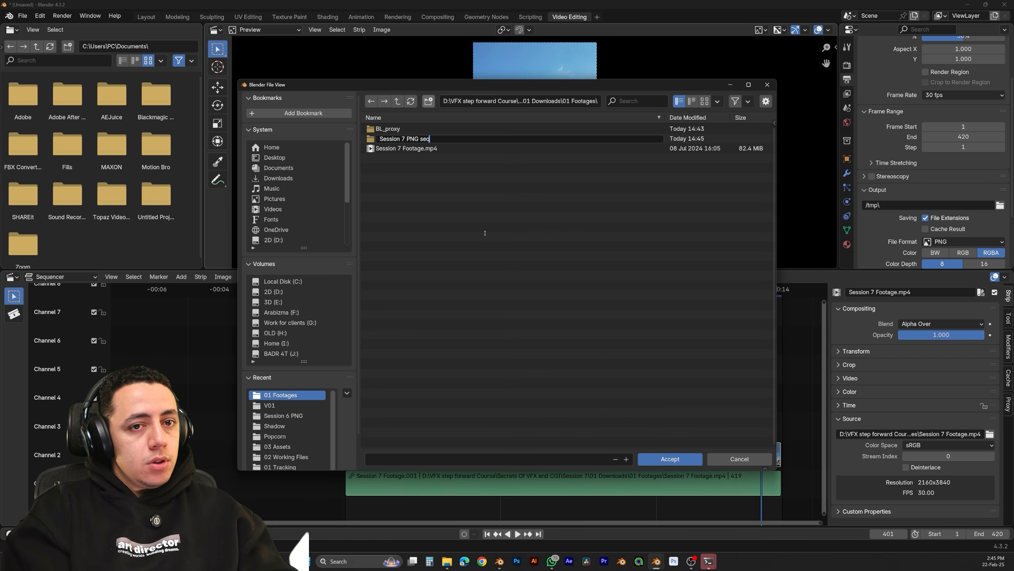
key(Return)
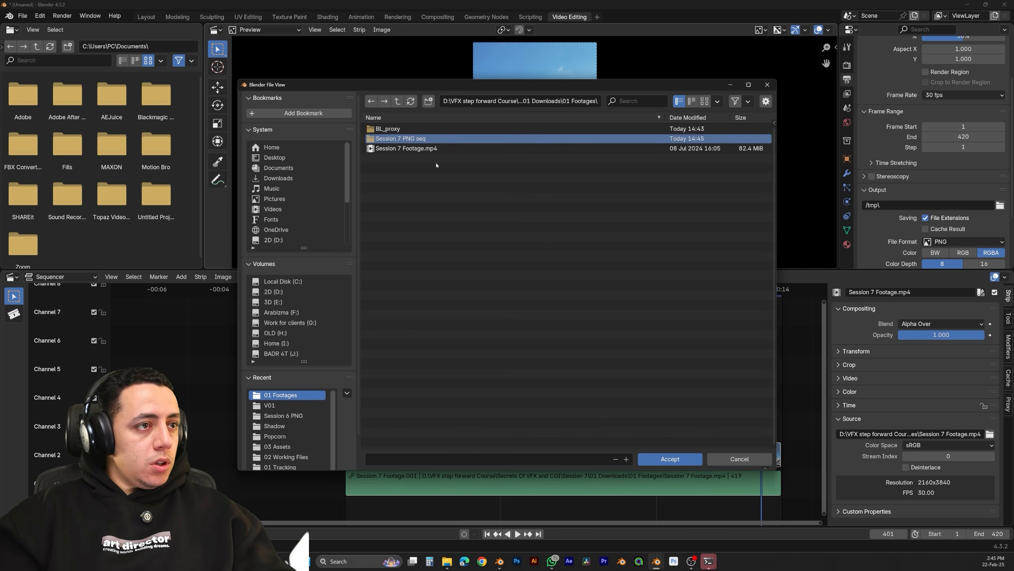
Set the render output path inside the Session 7 PNG seq folder with the file name "Session 7 Frame _"
key(Return)
click(420, 461)
text(Frame)
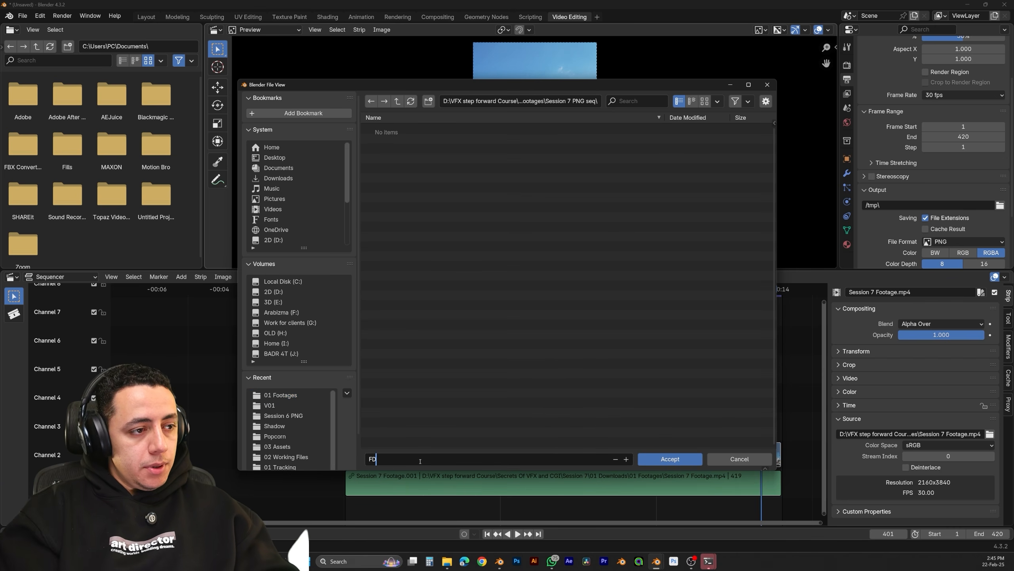
text(S)
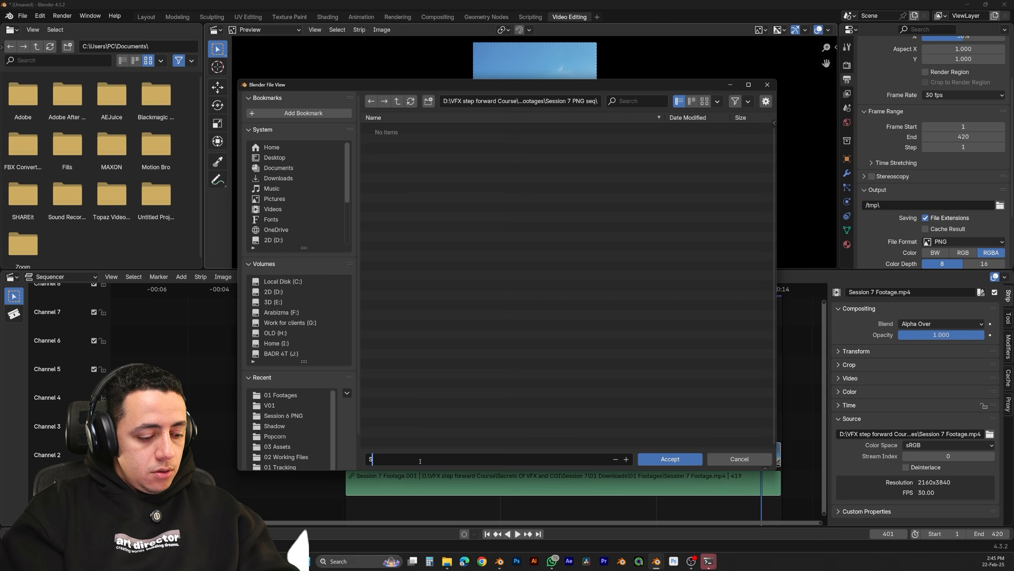
text(ession 7 Frame _)
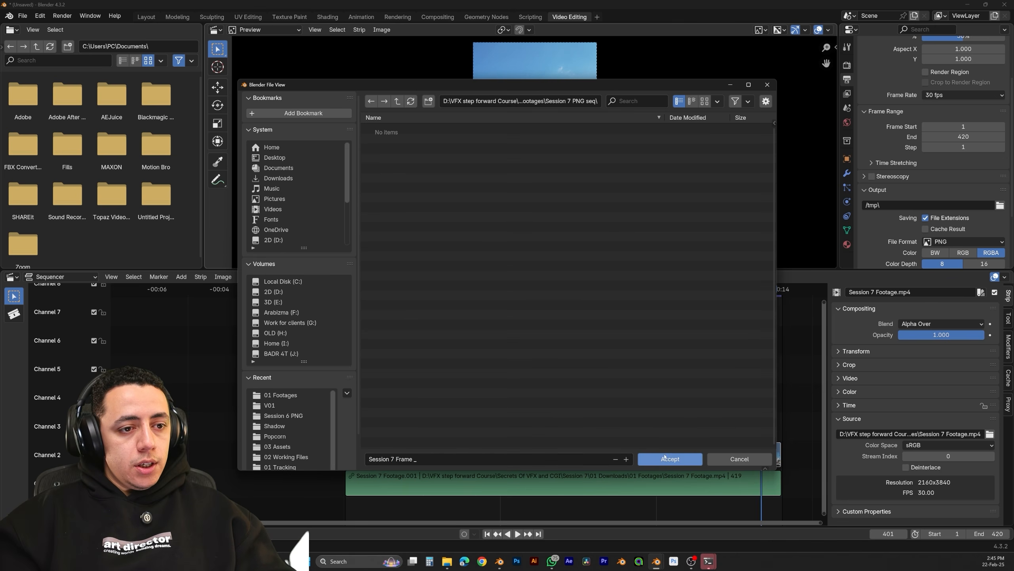
click(647, 460)
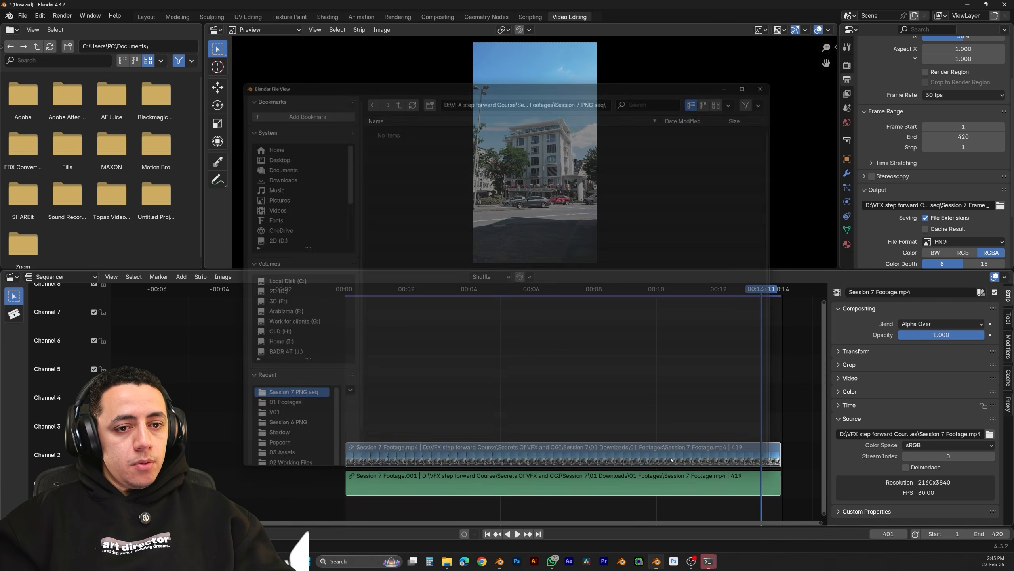
Set the PNG output to RGB color with a 16-bit color depth
scroll(960, 76, up, 3)
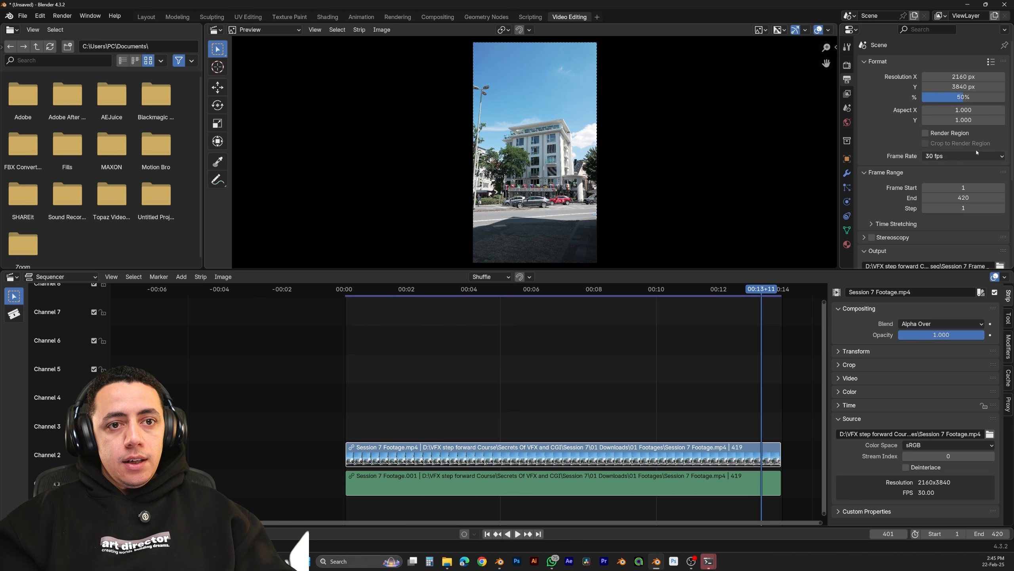
scroll(961, 222, down, 5)
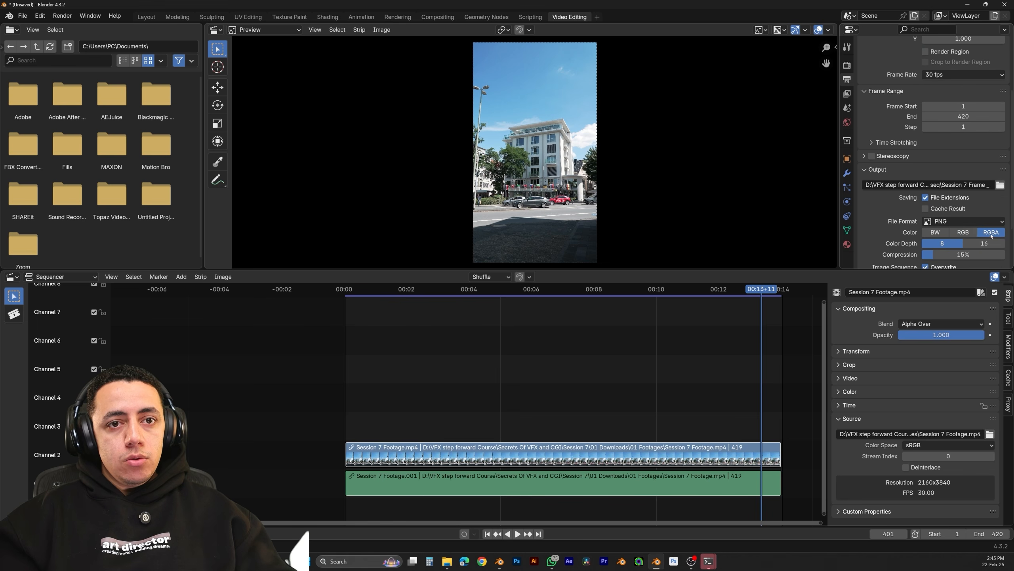
click(963, 232)
click(978, 243)
scroll(988, 245, down, 3)
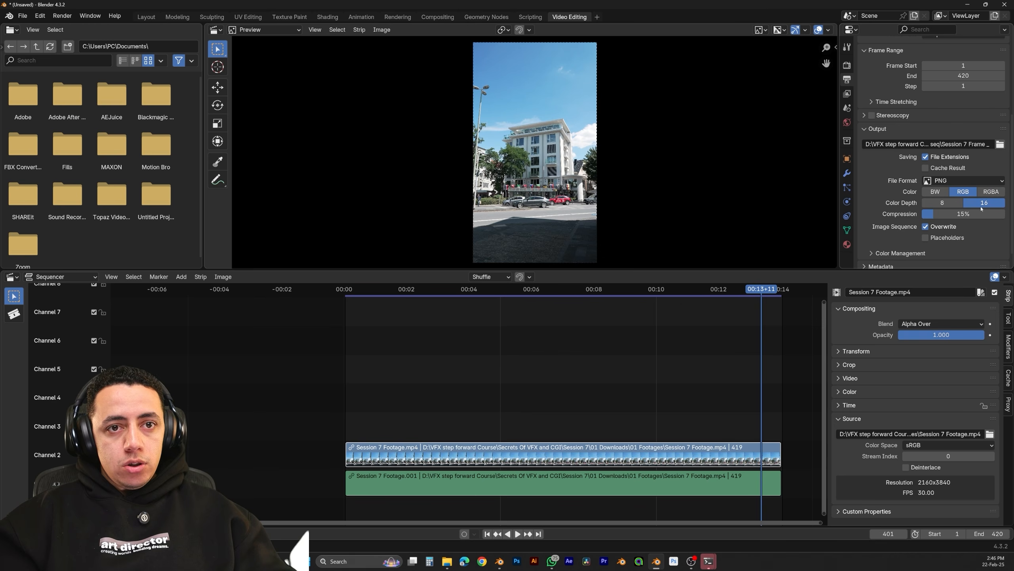
Render the whole animation as a PNG image sequence to the output folder
scroll(982, 208, up, 9)
key(ctrl+F12)
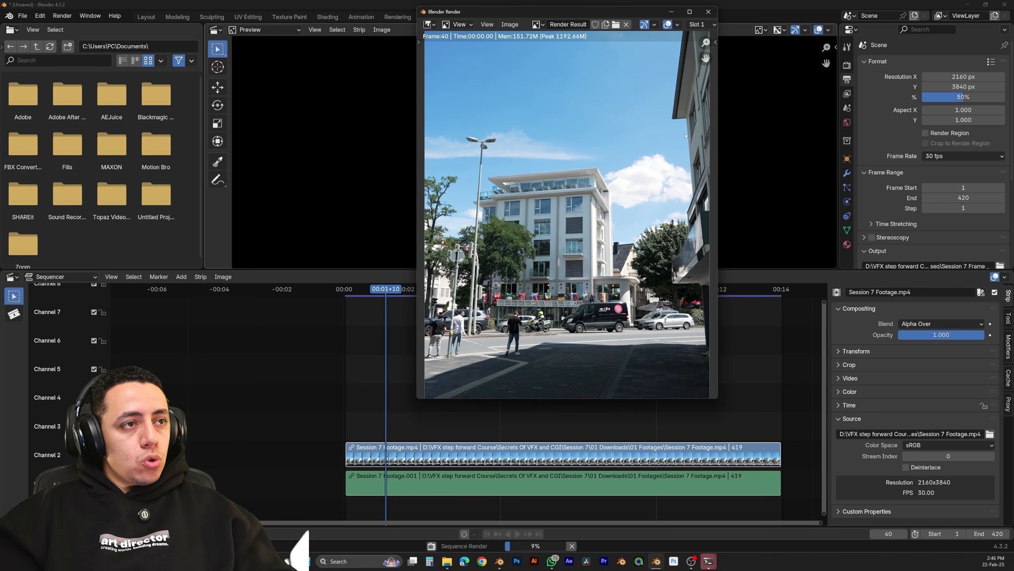
click(62, 16)
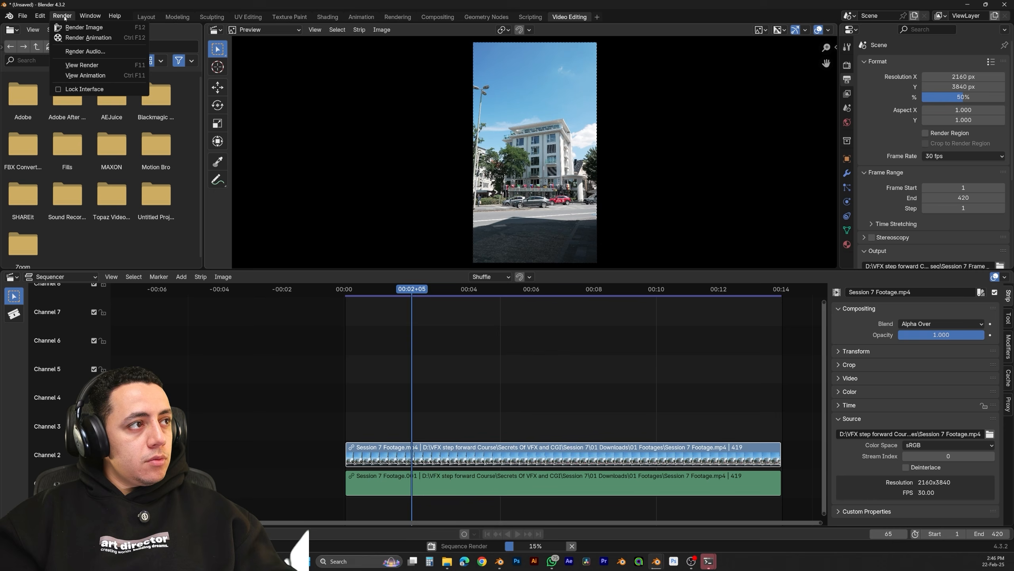
click(83, 38)
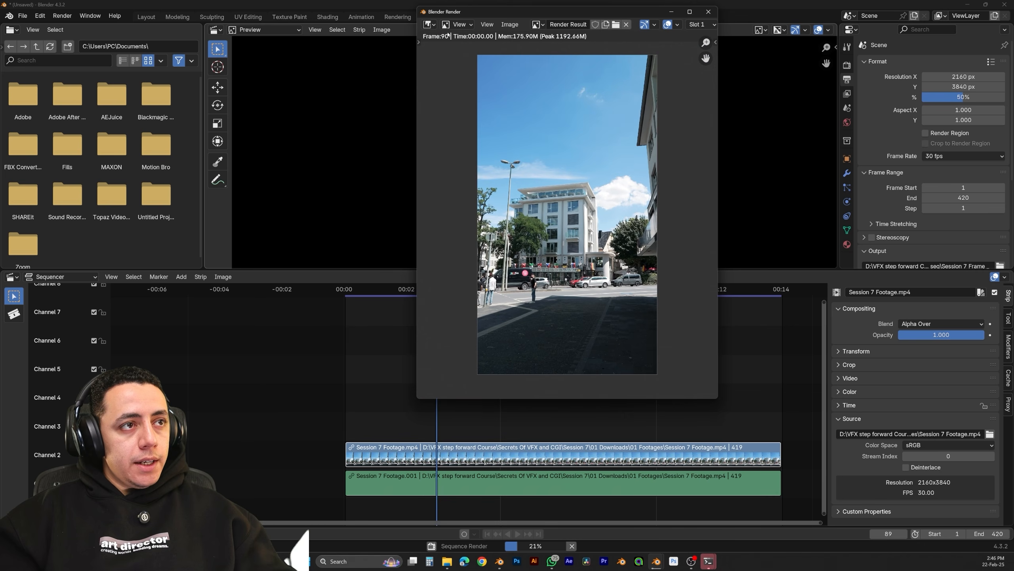
mouse_move(447, 561)
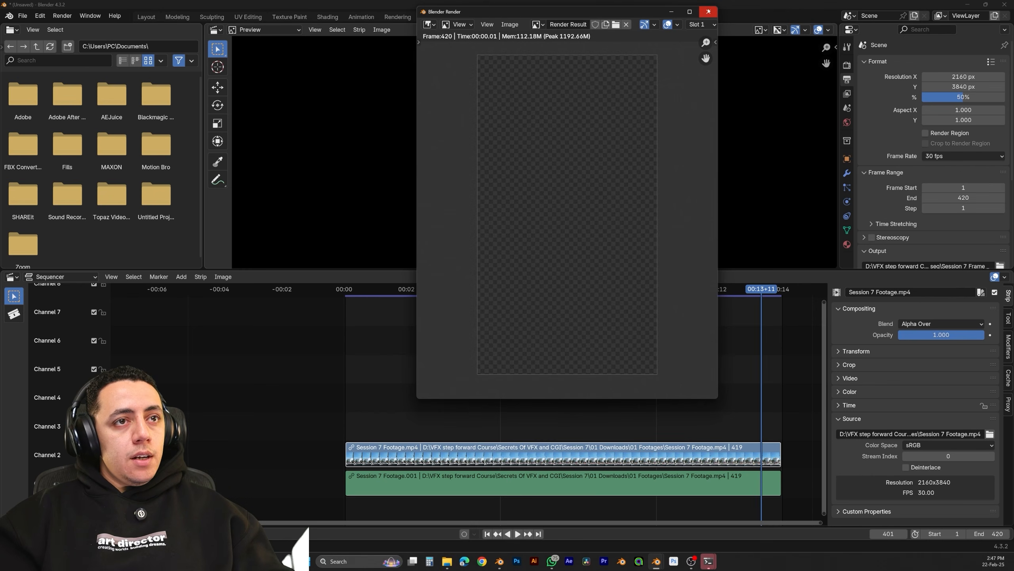
Close the render result and quit the video editing session without saving
click(709, 12)
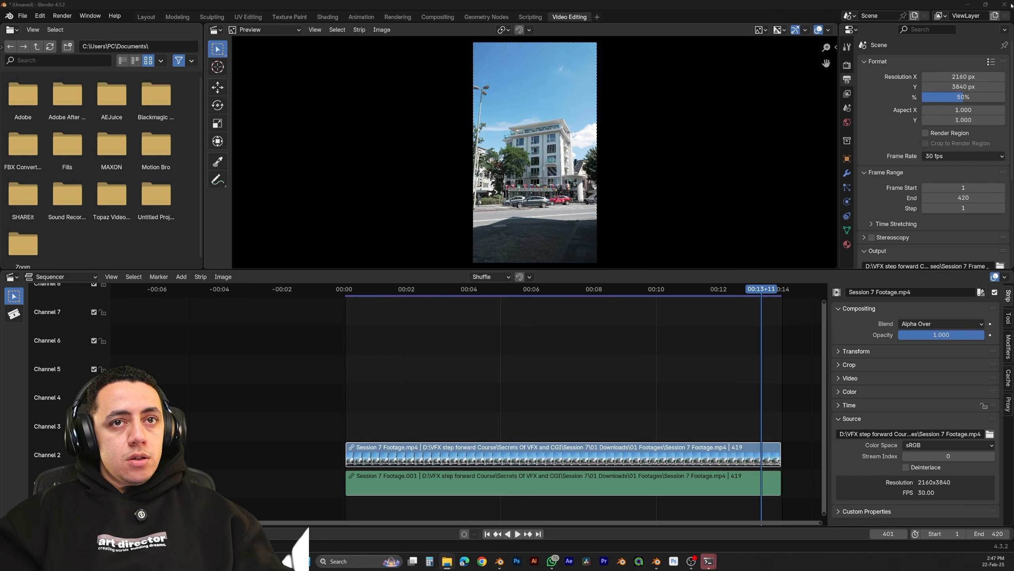
key(ctrl+q)
click(527, 298)
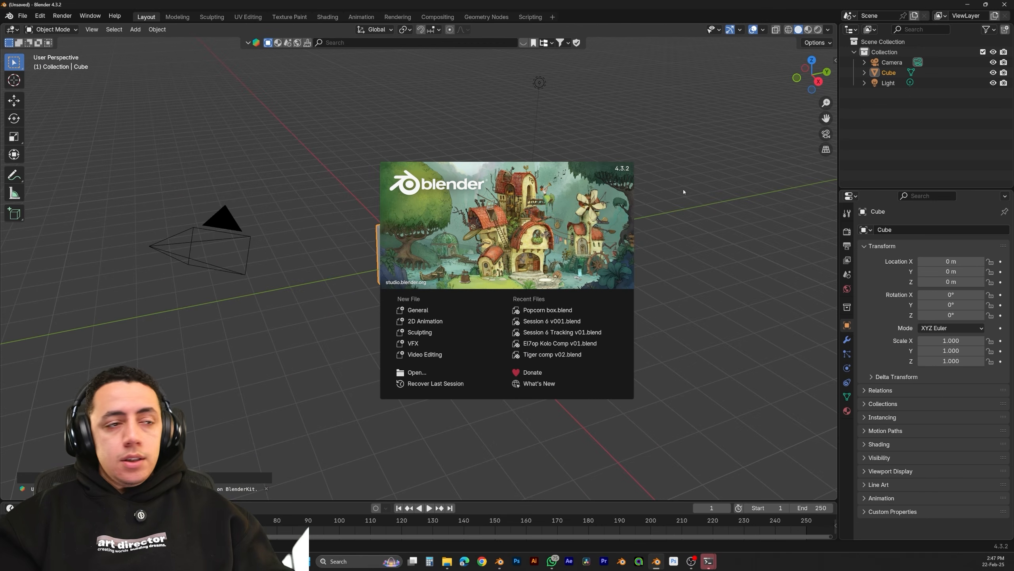
Delete all the default objects from a new General scene
click(690, 298)
key(a)
key(Delete)
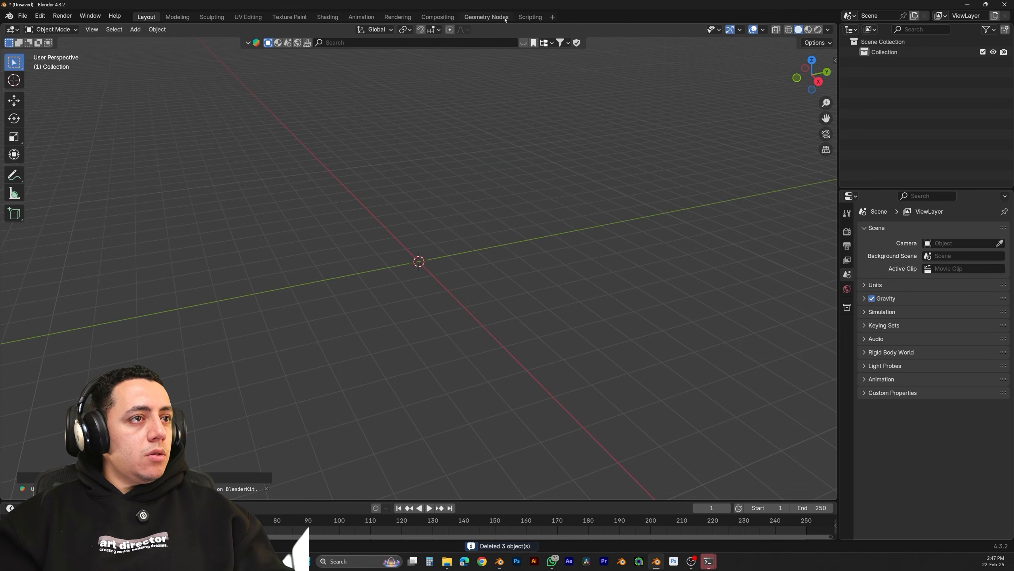
Add a VFX Motion Tracking workspace
click(552, 17)
mouse_move(530, 66)
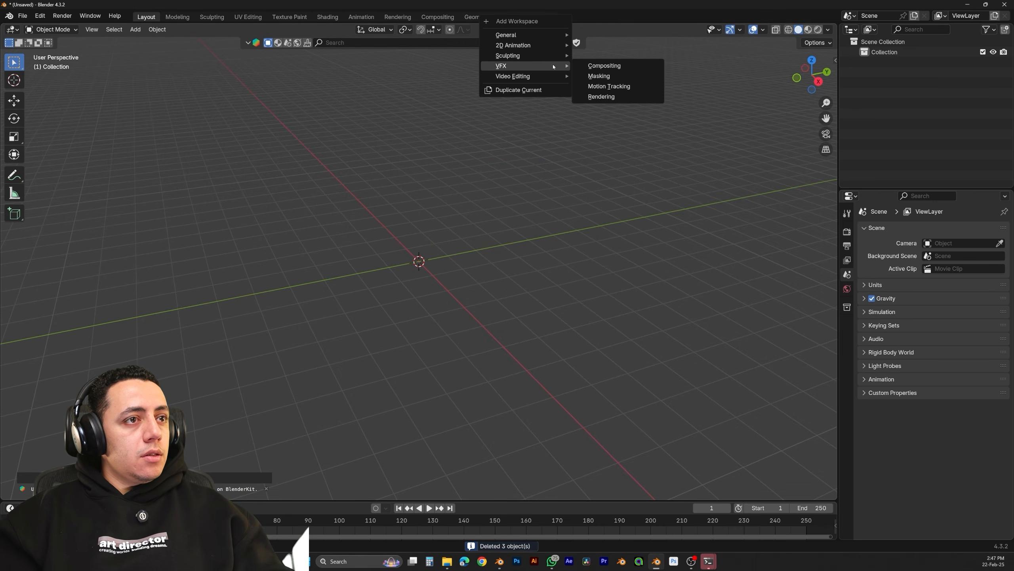
click(605, 86)
Open all the PNG frames in the Session 7 PNG seq folder as the tracking clip
key(alt+o)
click(290, 395)
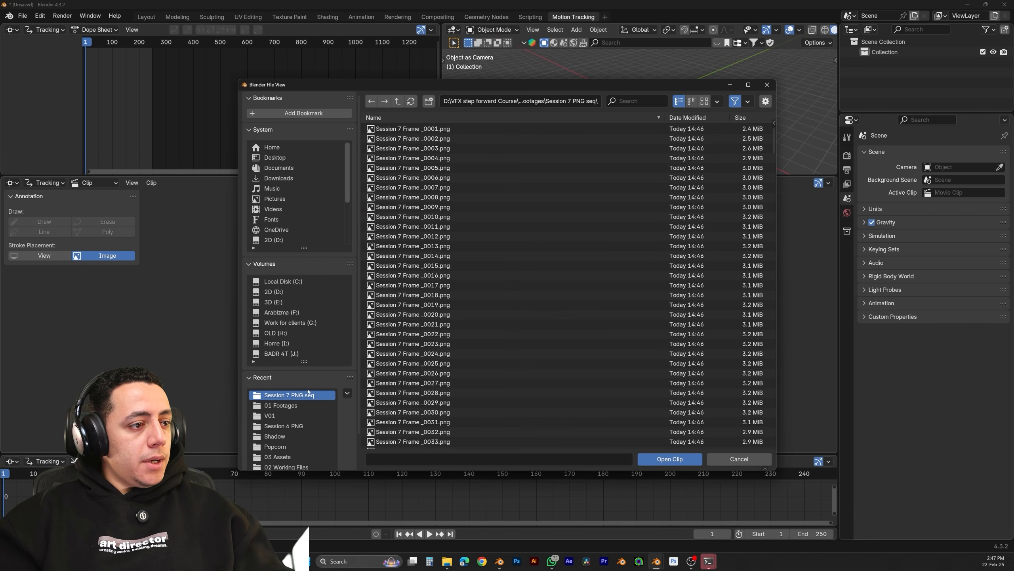
click(445, 129)
key(a)
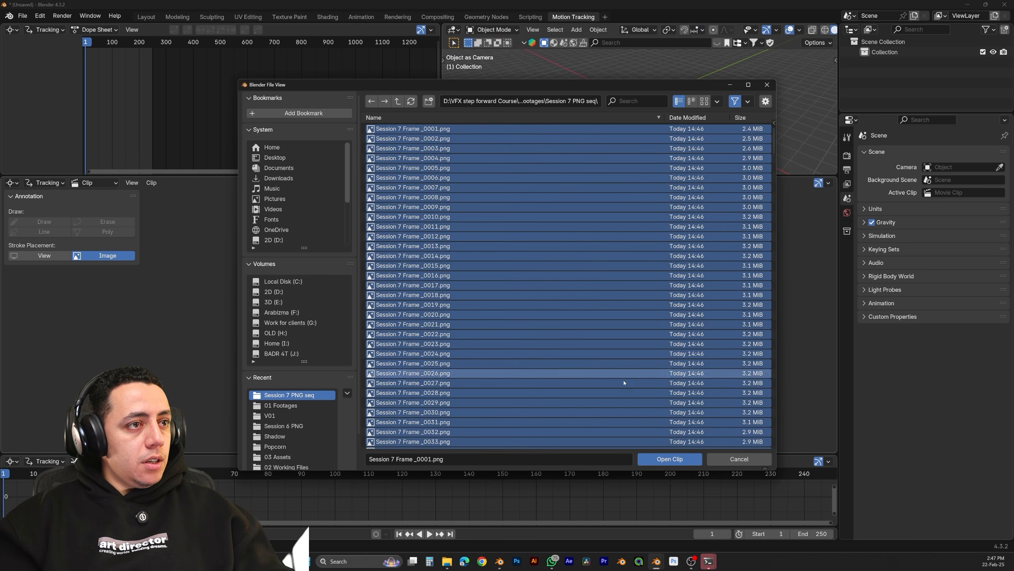
click(663, 460)
Switch the render engine to Cycles and set its feature set to Experimental
click(847, 155)
click(966, 153)
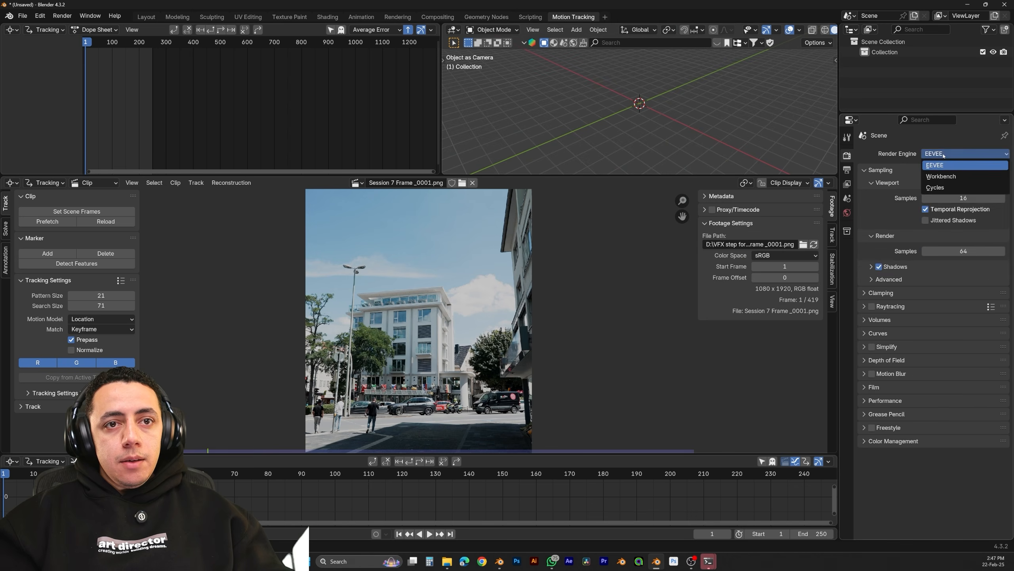
click(950, 177)
click(958, 166)
click(954, 189)
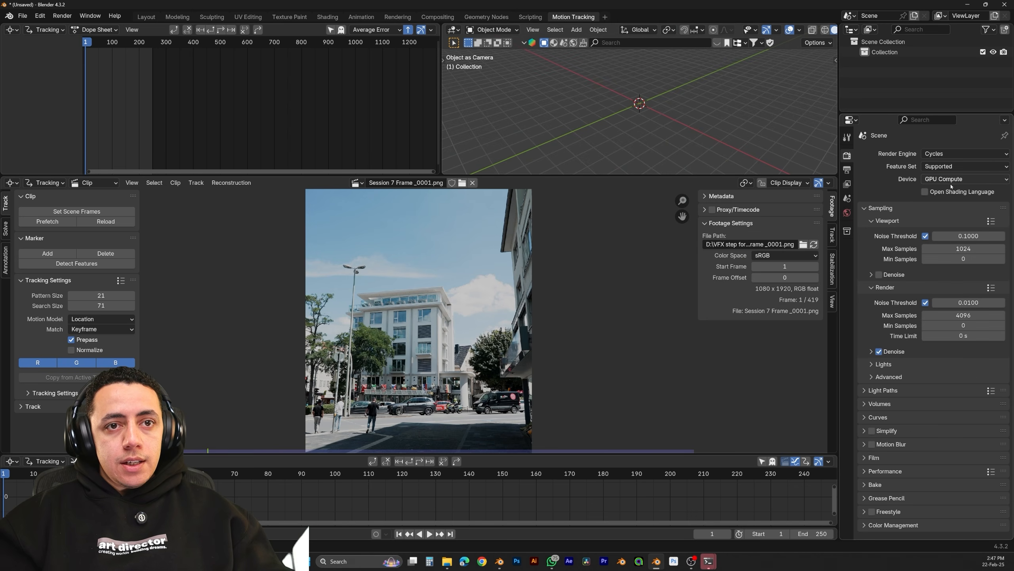
click(965, 179)
click(958, 190)
Set the output resolution to 1080 x 1920 px and the frame rate to 30 fps
click(847, 170)
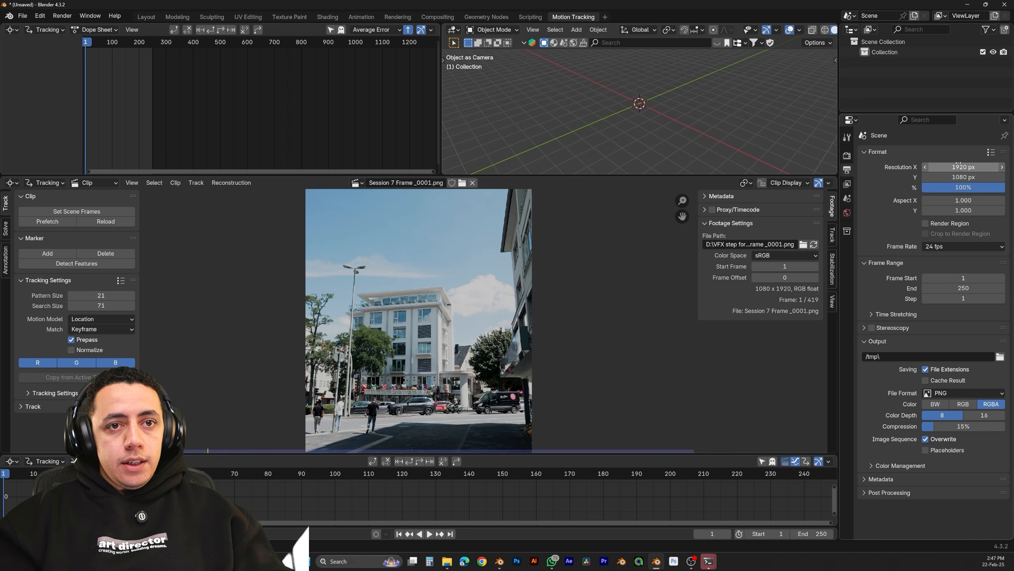
click(966, 167)
text(1080)
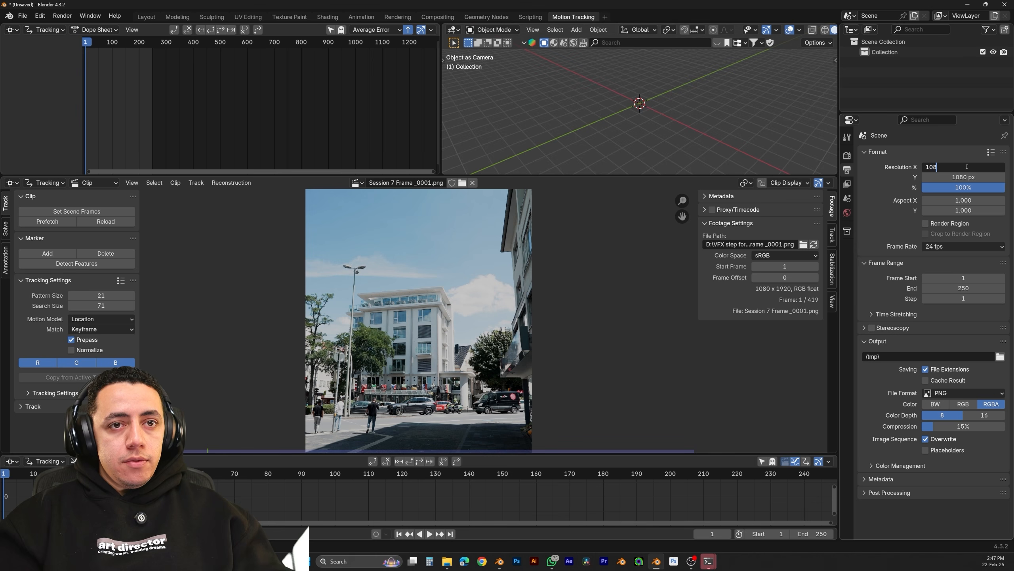
key(Tab)
text(1920)
key(Return)
click(979, 246)
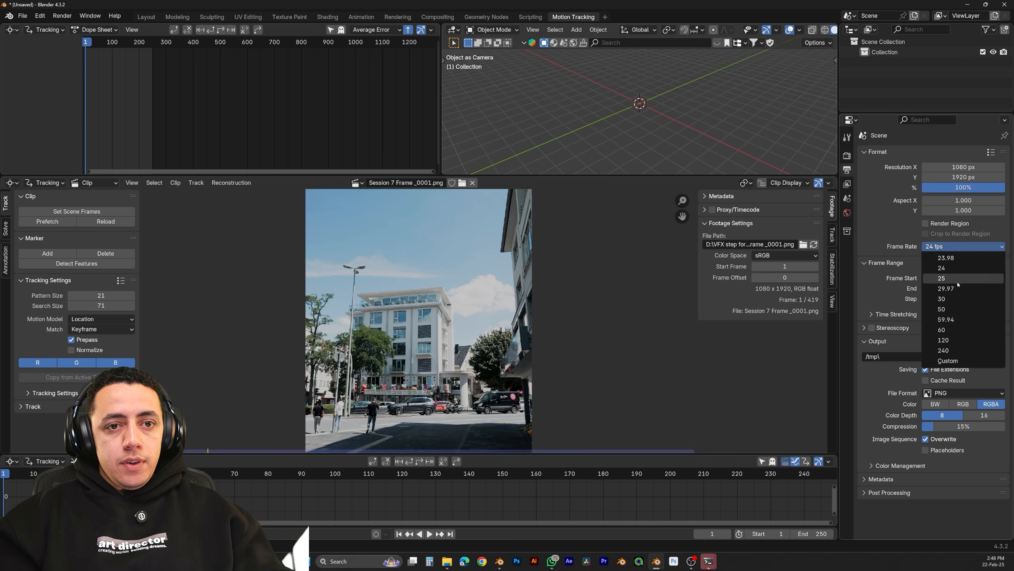
click(962, 299)
Set the color management view transform to Standard
click(847, 155)
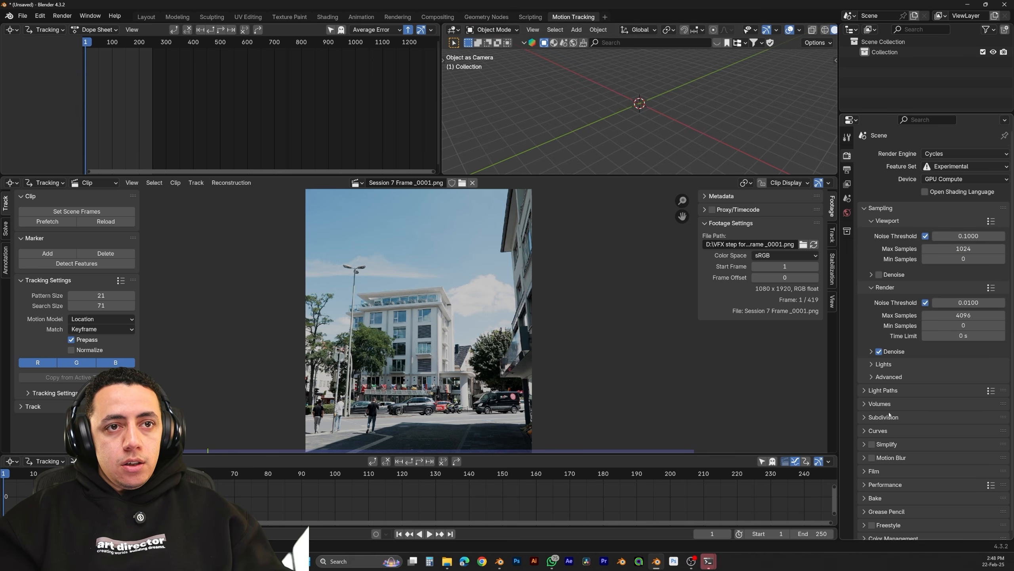
scroll(898, 533, down, 4)
click(952, 481)
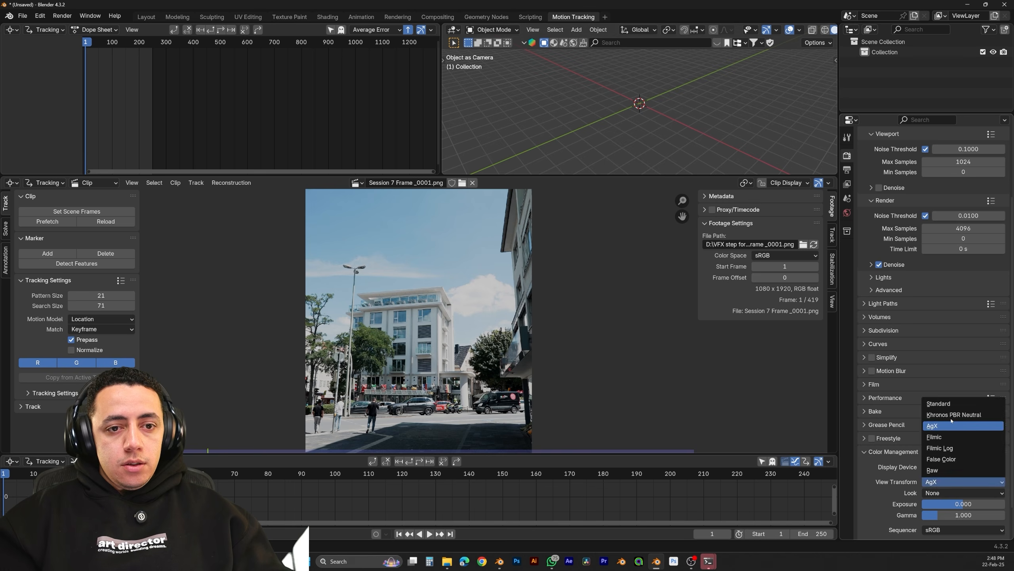
click(947, 404)
scroll(954, 360, up, 5)
Match the scene's frame range to the length of the loaded clip
click(82, 212)
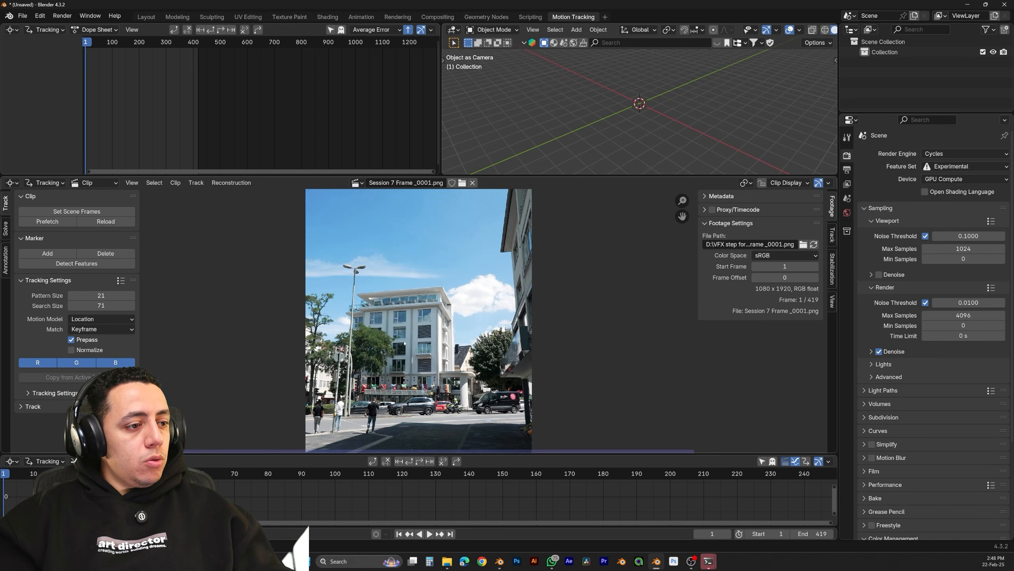
scroll(742, 501, down, 2)
scroll(741, 501, down, 4)
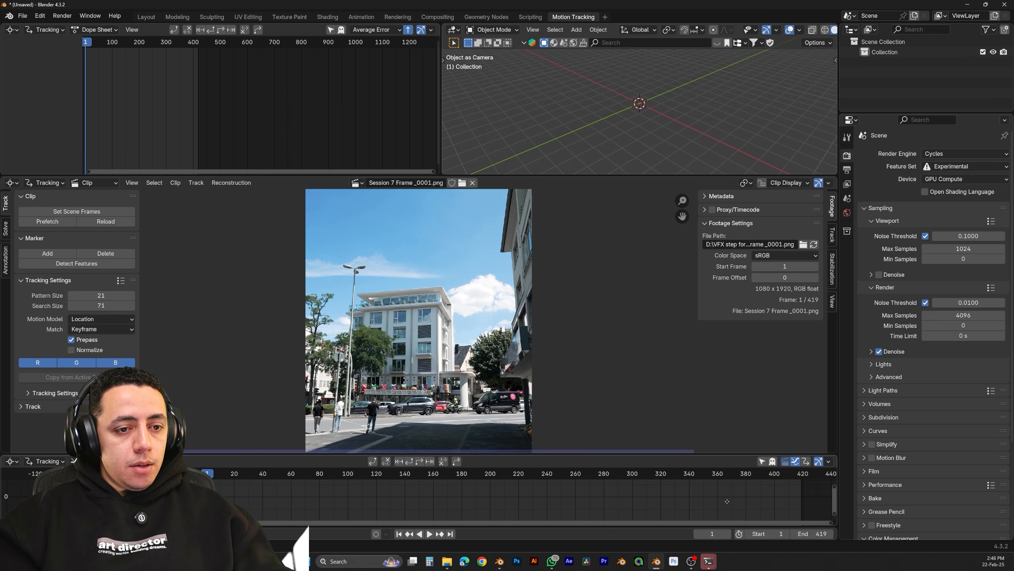
middle_drag(790, 494, 770, 495)
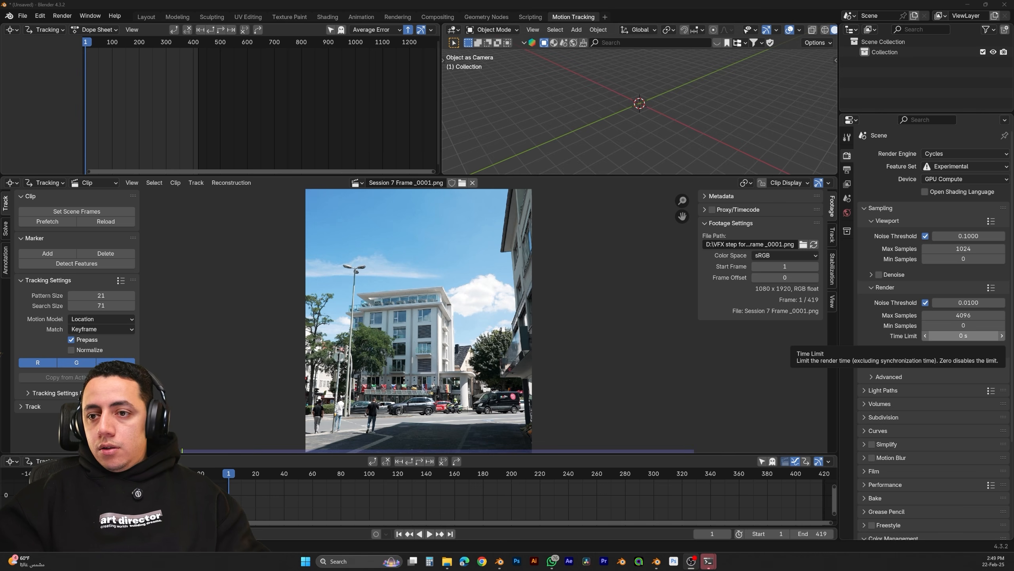
Set the tracking motion model to Location, Rotation & Scale, match to Previous frame, and enable Normalize
scroll(702, 471, down, 1)
scroll(479, 366, down, 1)
middle_drag(479, 366, 484, 334)
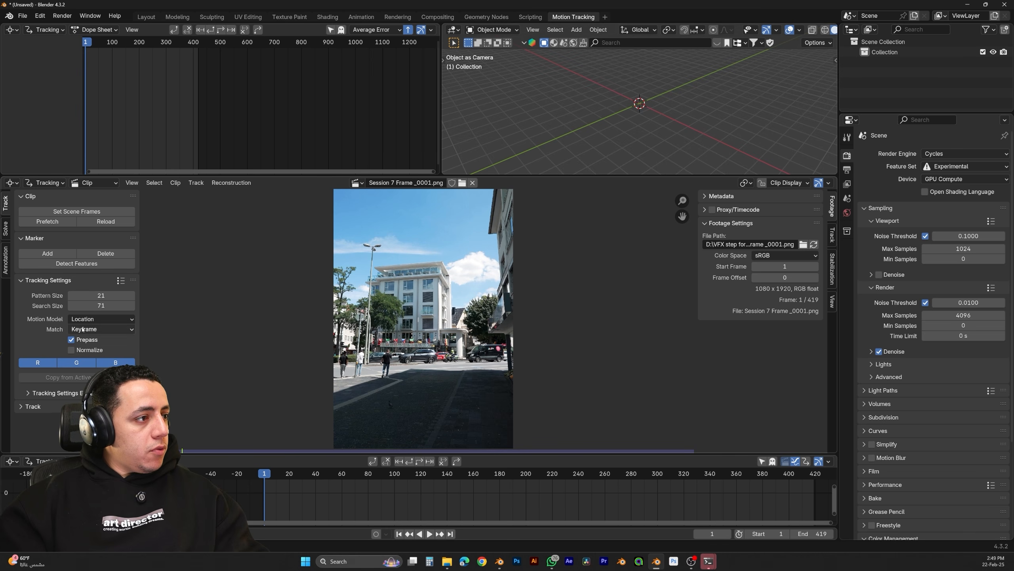
click(103, 319)
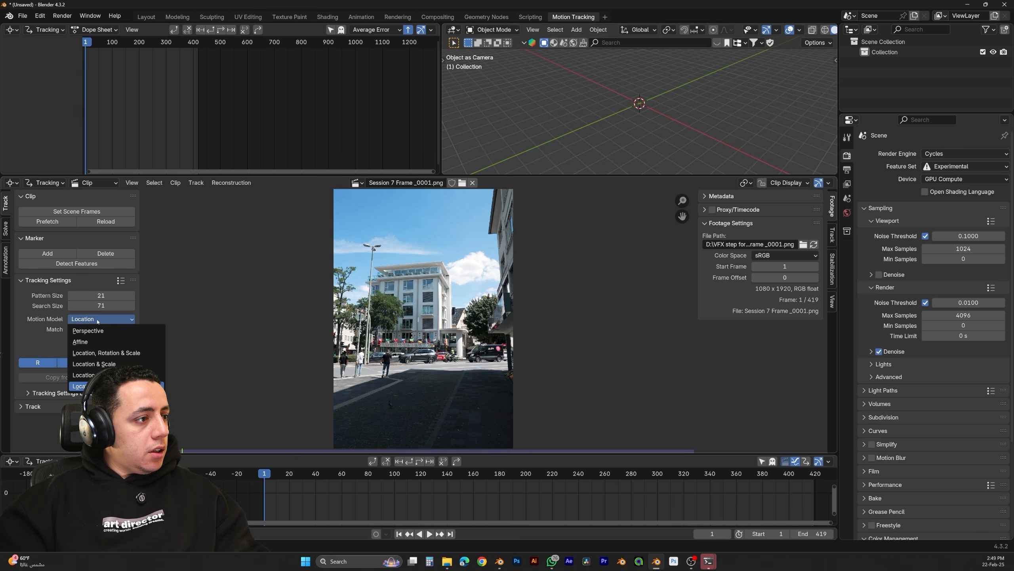
click(117, 353)
click(101, 328)
click(97, 348)
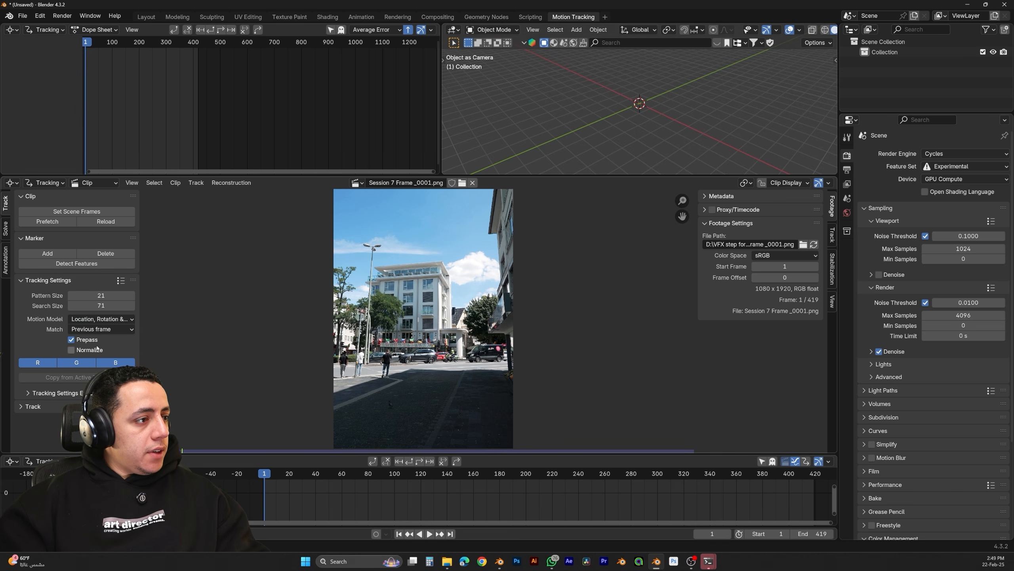
click(97, 348)
click(56, 392)
scroll(56, 383, down, 1)
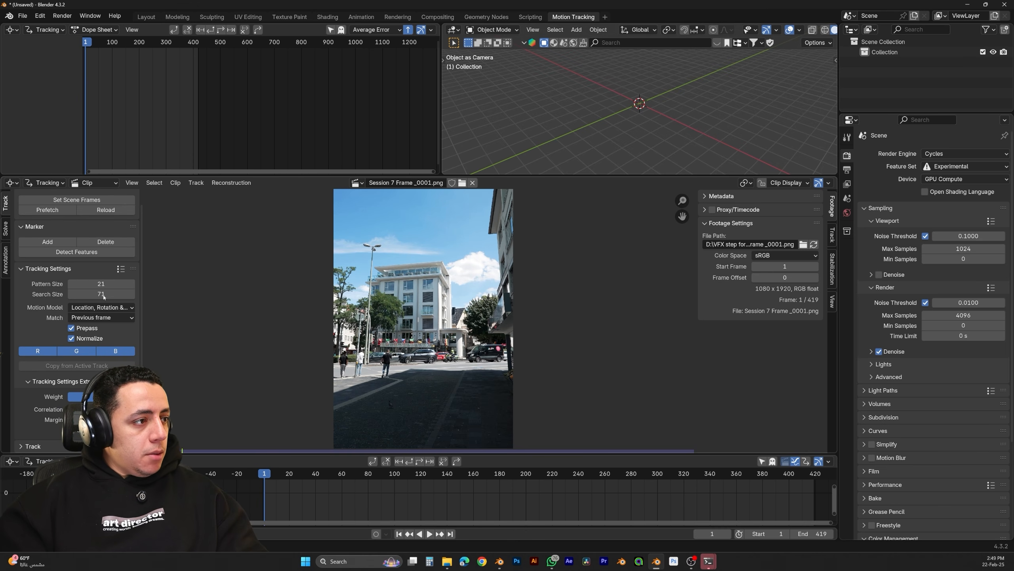
Detect features on frame 1 with threshold 0.25 and distance 80, and track them forward through the clip
click(85, 252)
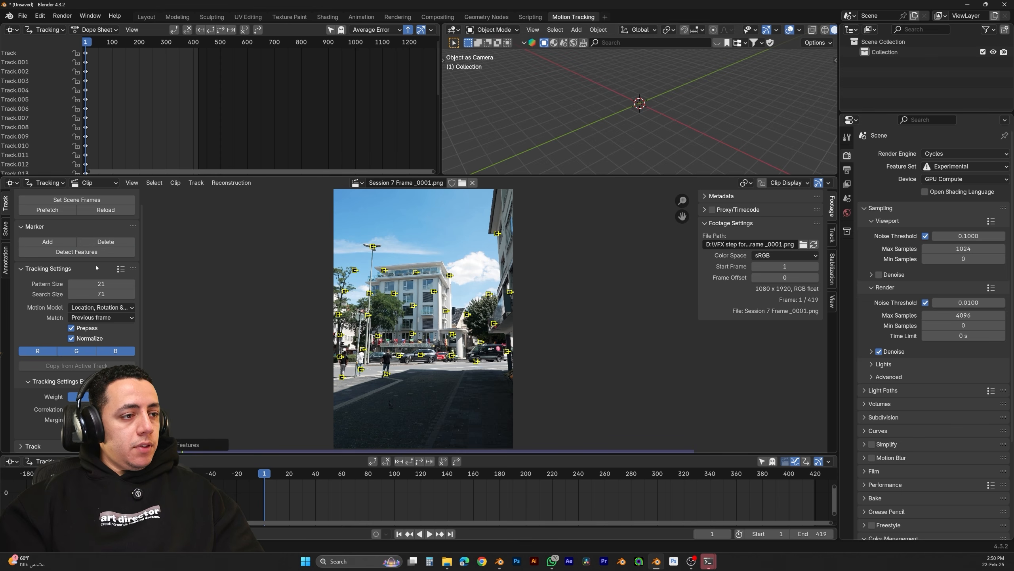
click(204, 444)
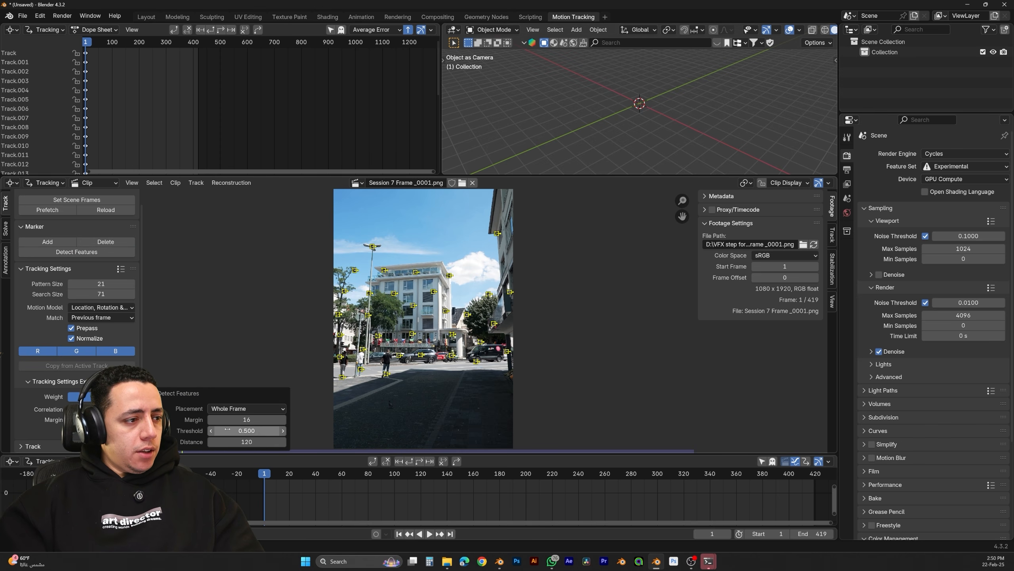
click(259, 442)
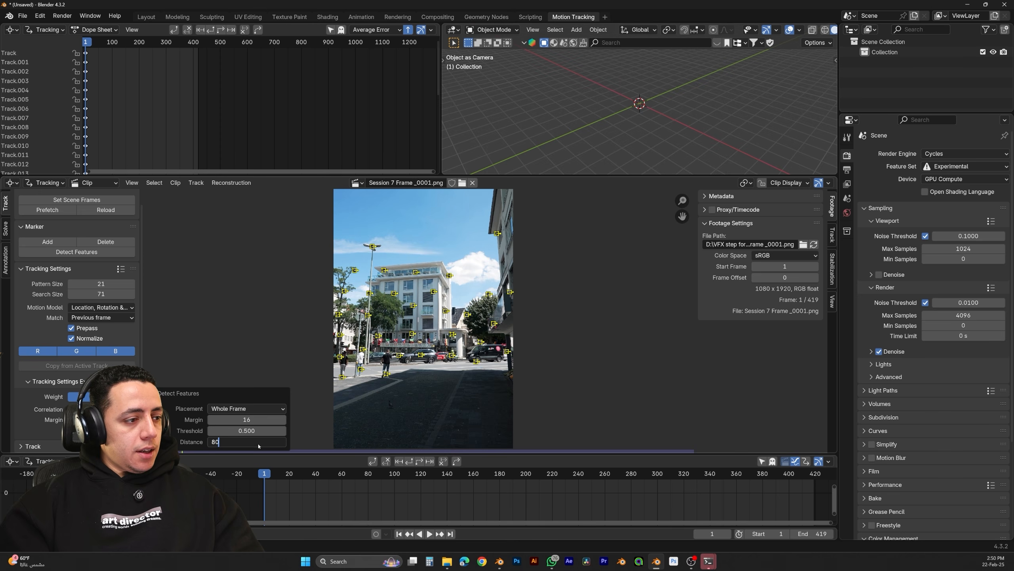
key(Return)
click(256, 431)
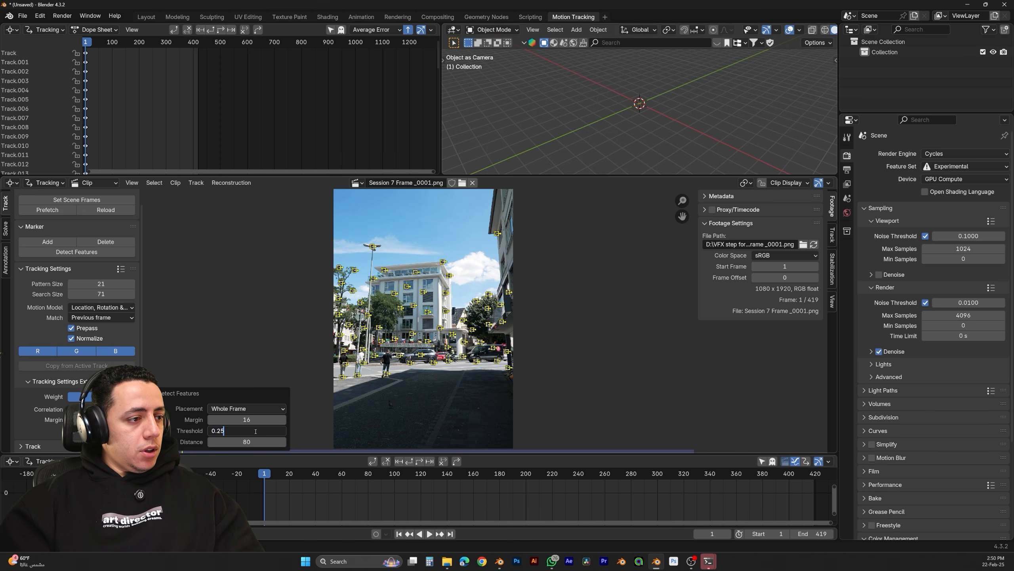
key(Return)
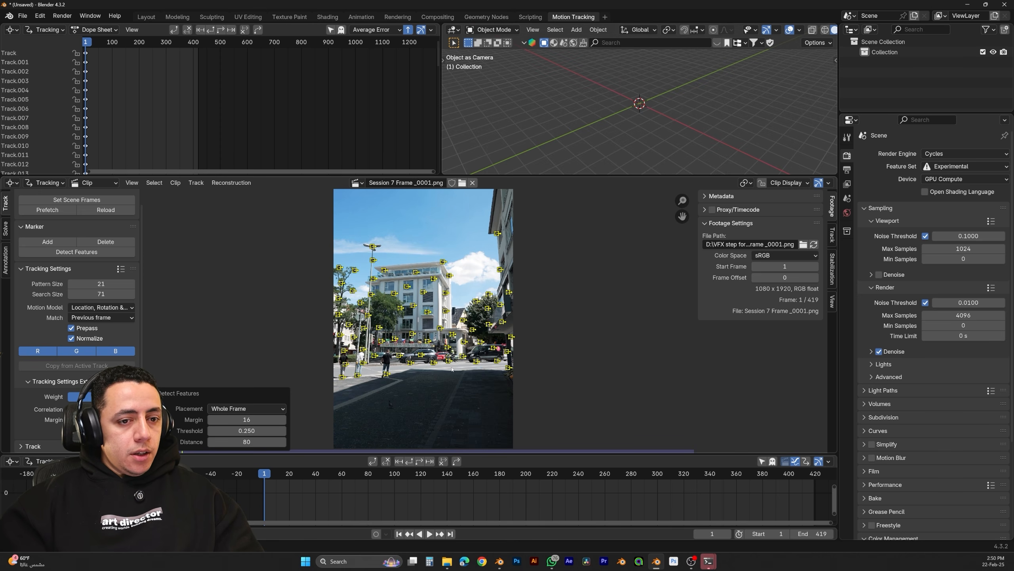
key(ctrl+t)
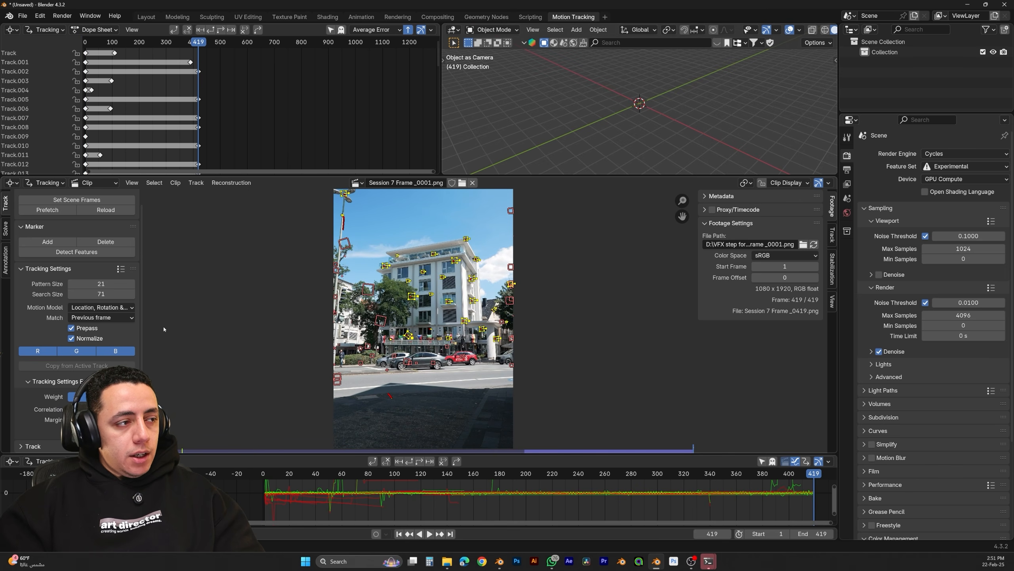
Detect features on the last frame and track them backward through the clip
click(86, 252)
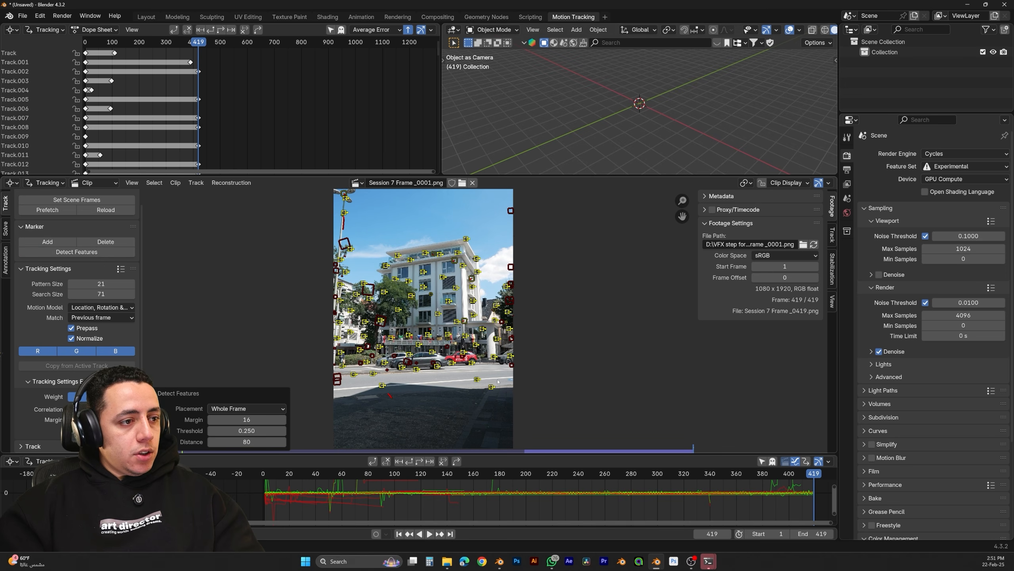
key(shift+ctrl+t)
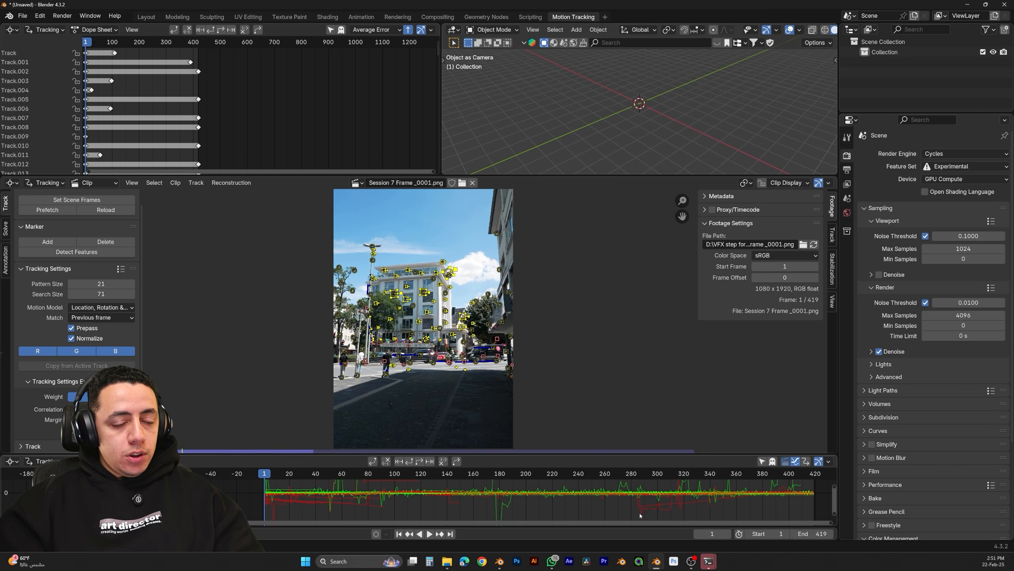
Detect new features on frame 200 and track them forward to the end of the clip
click(703, 533)
text(200)
key(Return)
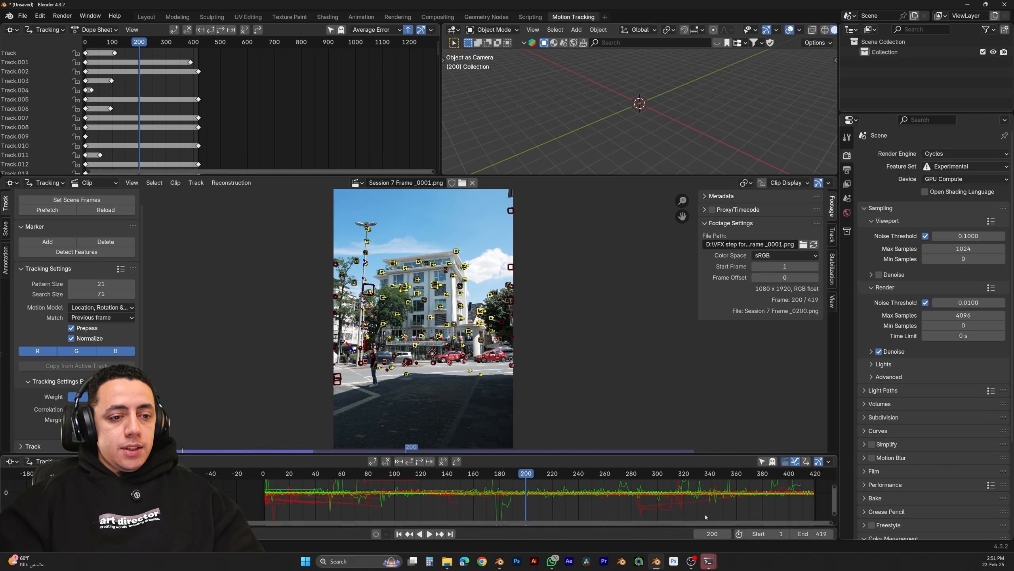
click(76, 252)
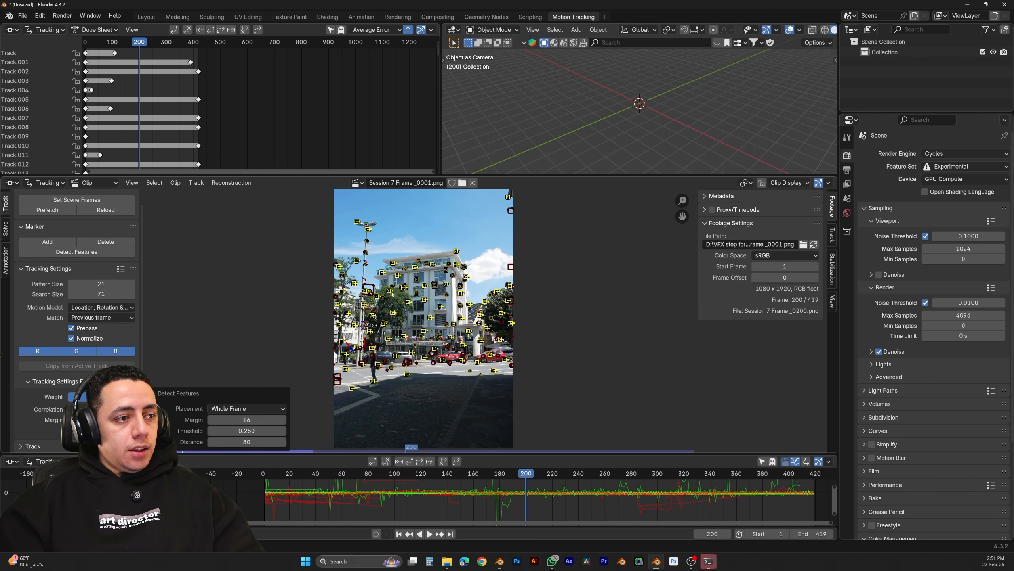
key(ctrl+t)
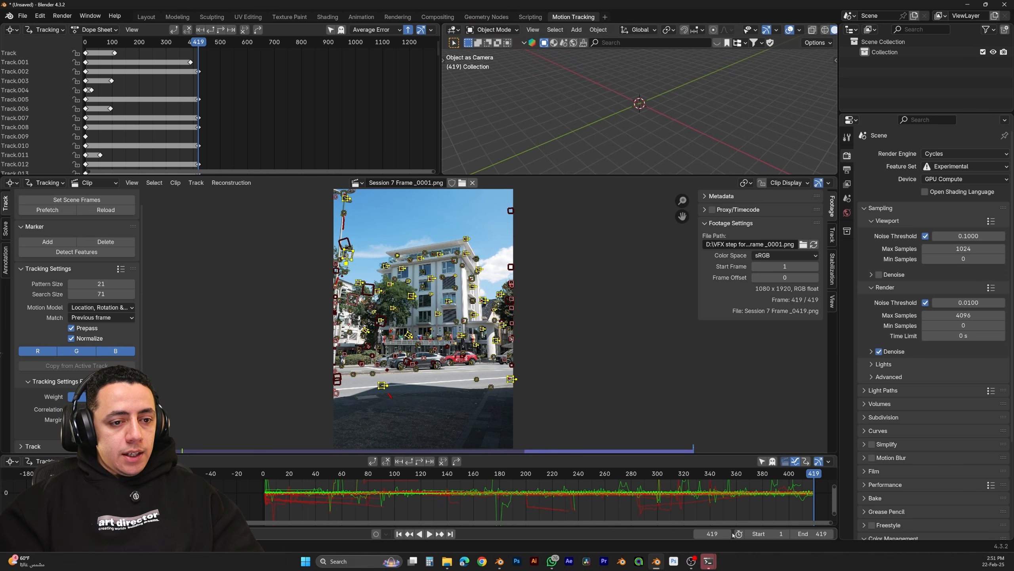
Return to frame 200 and track the newly detected markers backward to the start of the clip
click(718, 533)
text(200)
key(Return)
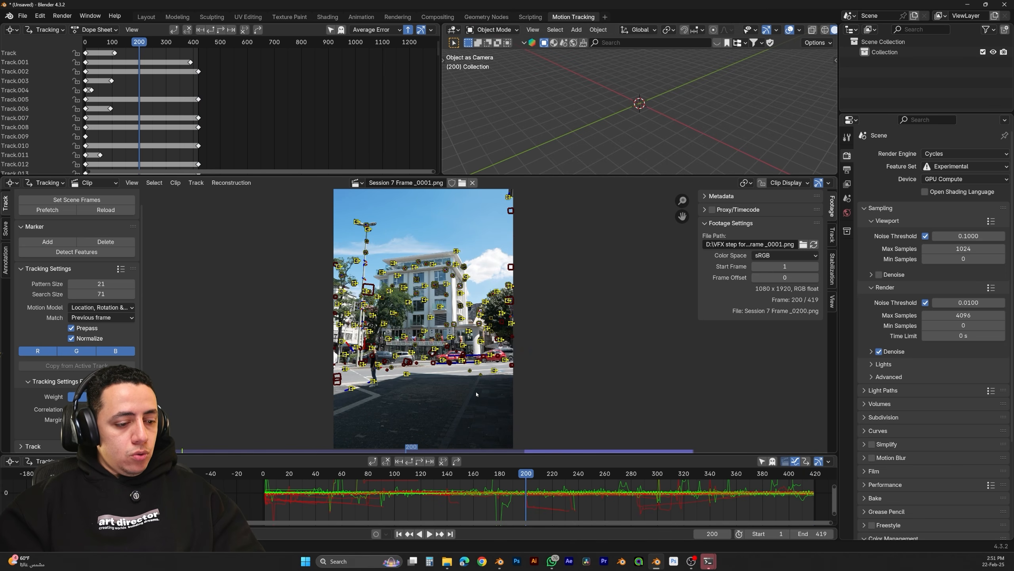
key(ctrl+shift+t)
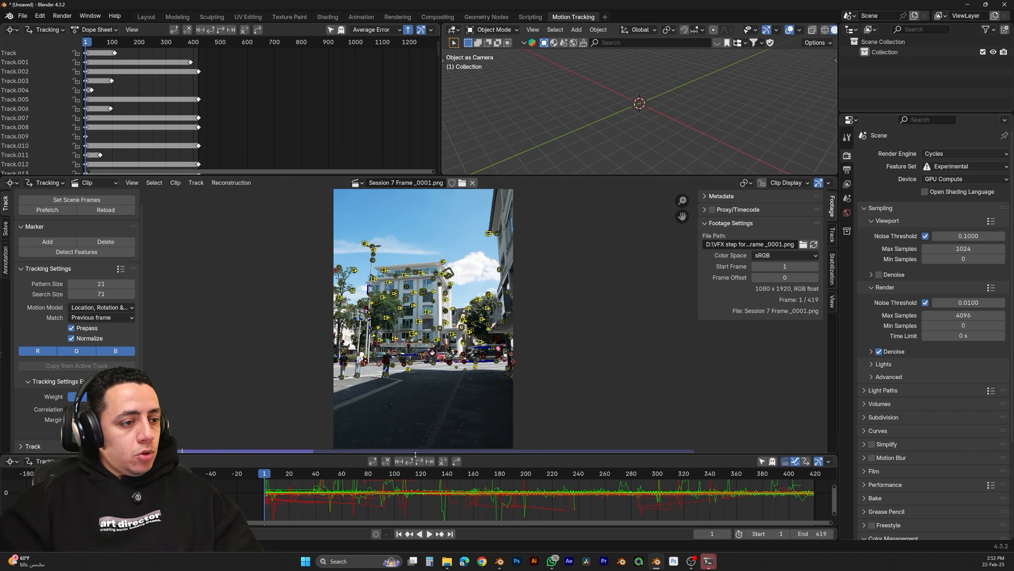
Enlarge the graph editor and delete the track whose curve spikes downward just after the first frame
drag(412, 454, 413, 429)
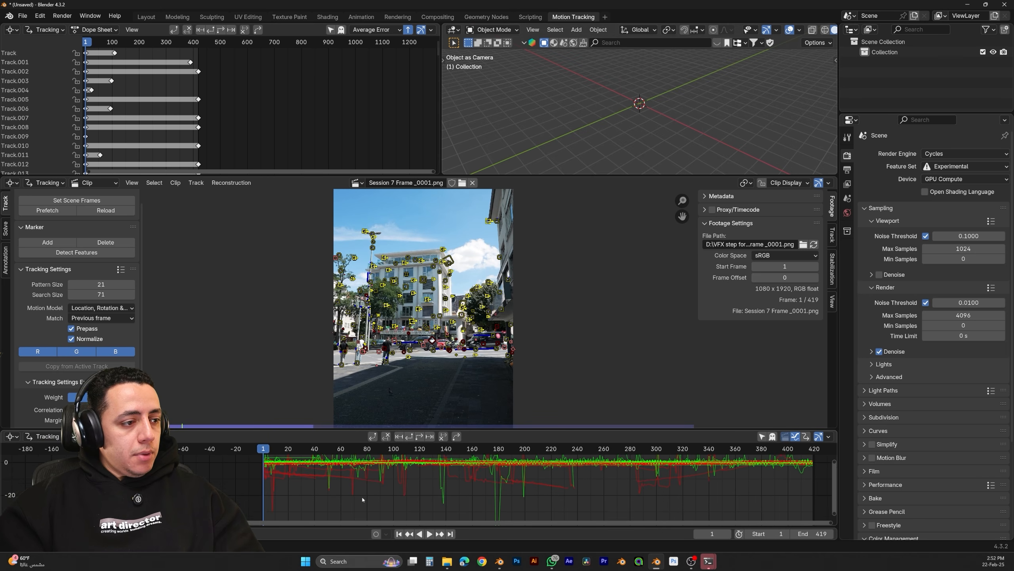
click(275, 505)
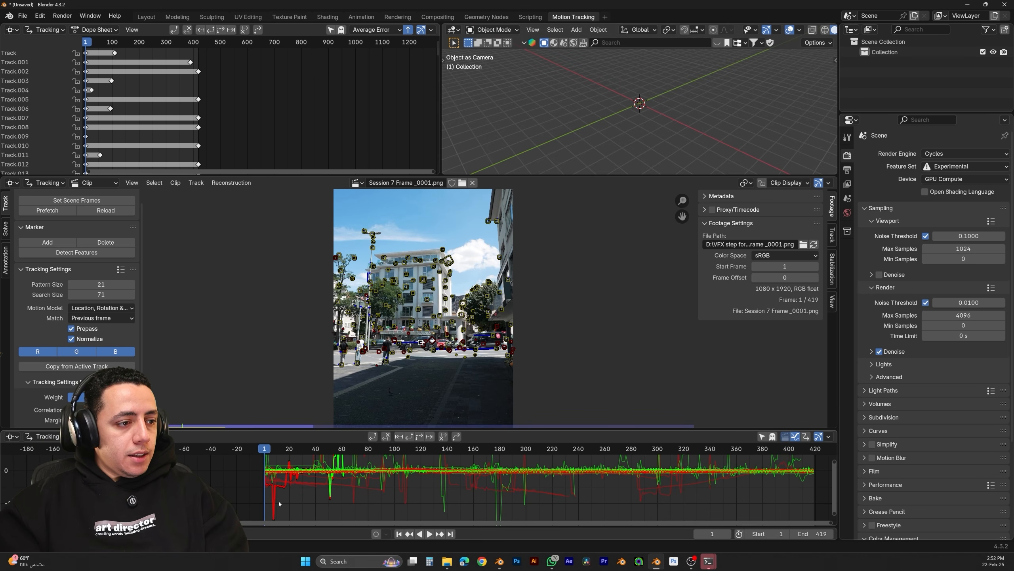
middle_drag(302, 502, 309, 500)
key(x)
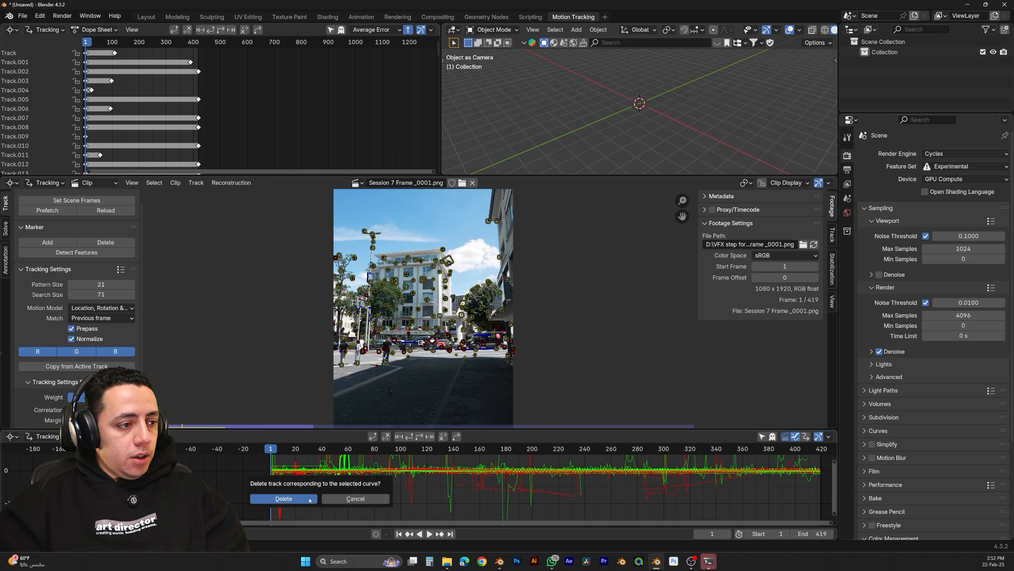
click(310, 494)
Delete the stray tracks whose curves drift or dip well below the main bundle in the graph
click(340, 489)
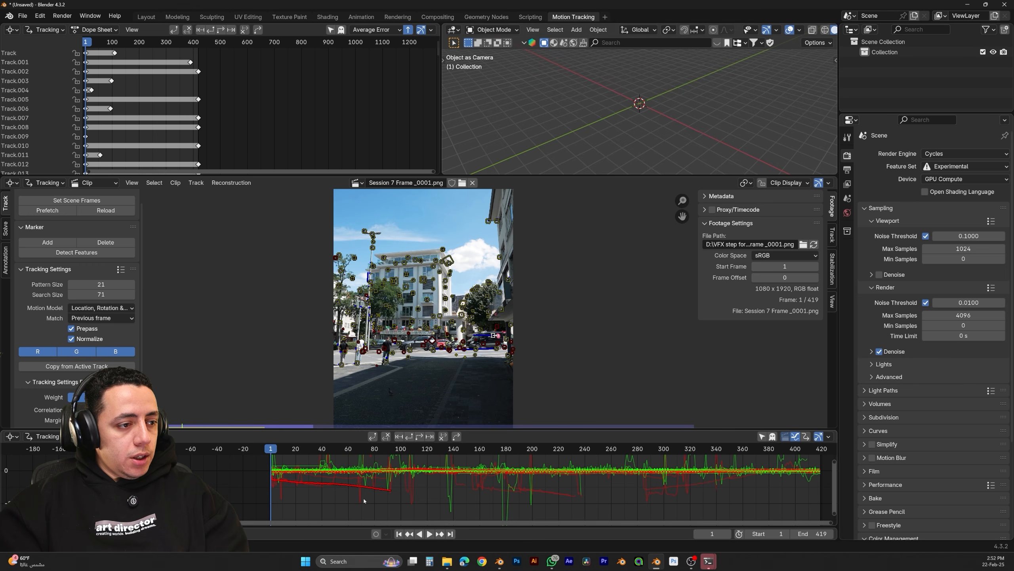
key(x)
click(553, 495)
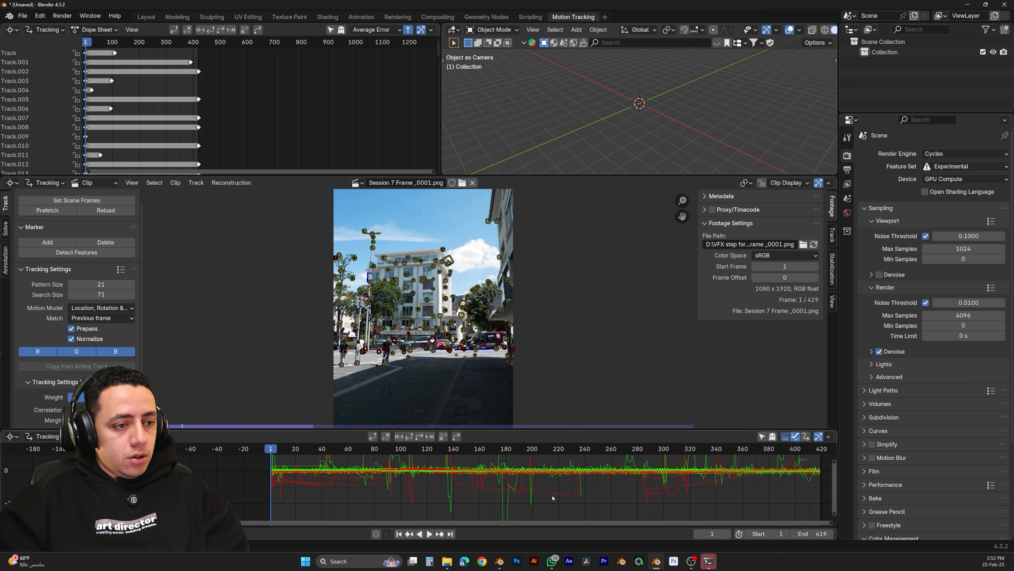
click(352, 486)
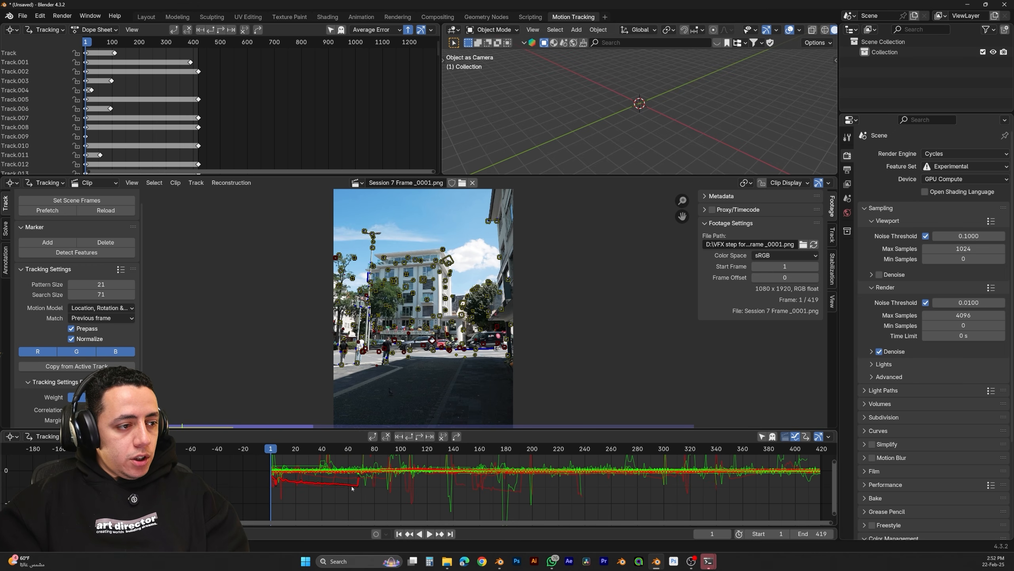
key(x)
click(392, 490)
key(x)
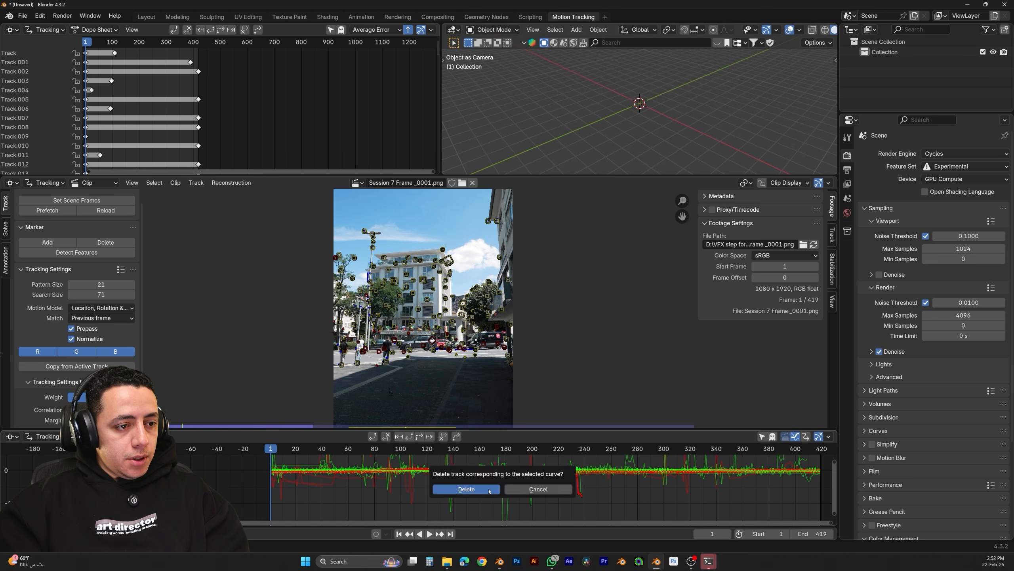
click(488, 494)
Delete the tracks whose curves peak far above the main bundle around frames 40 to 80
middle_drag(488, 494, 517, 530)
click(358, 464)
key(x)
click(361, 466)
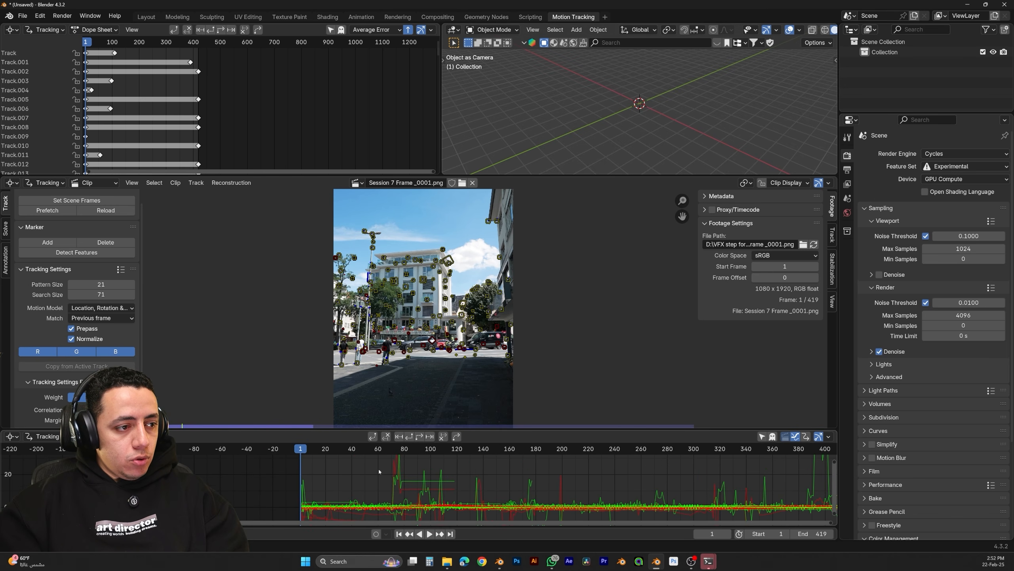
click(394, 464)
key(x)
click(400, 467)
middle_drag(571, 478, 511, 464)
Enlarge the clip editor, scrub the clip for suitable solve frames, and set solve Keyframe A to 90 and Keyframe B to 250
click(6, 228)
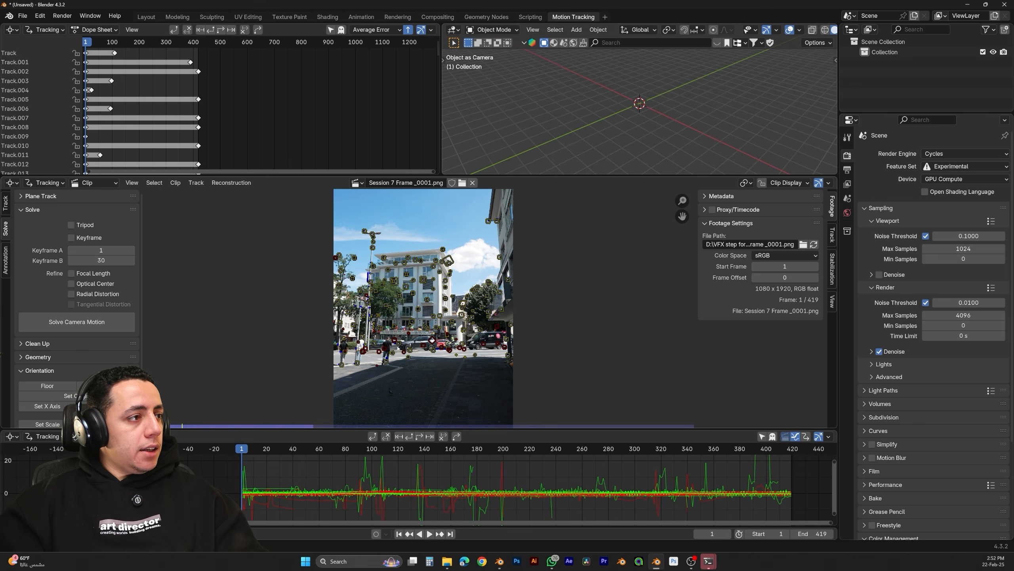
drag(437, 175, 437, 129)
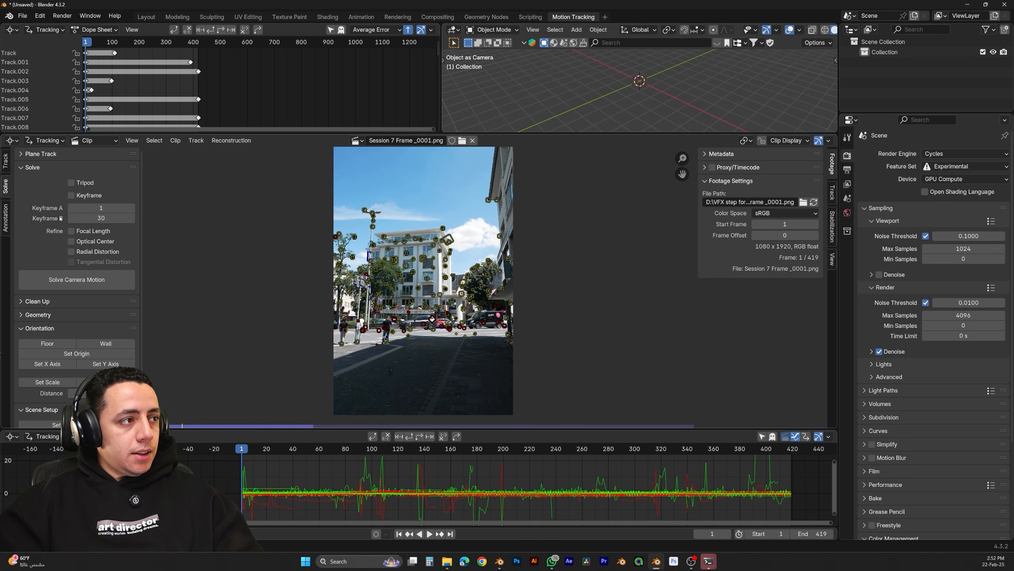
drag(317, 449, 588, 484)
click(91, 207)
text(90)
key(Tab)
text(250)
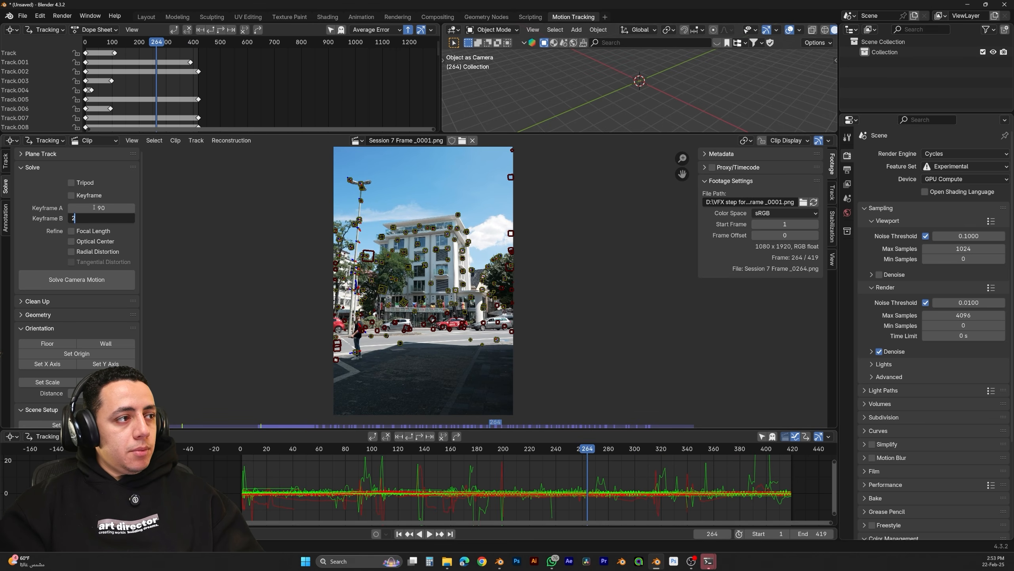
key(Return)
Enable refinement of focal length, optical center and radial distortion, and solve the camera motion
drag(92, 230, 91, 248)
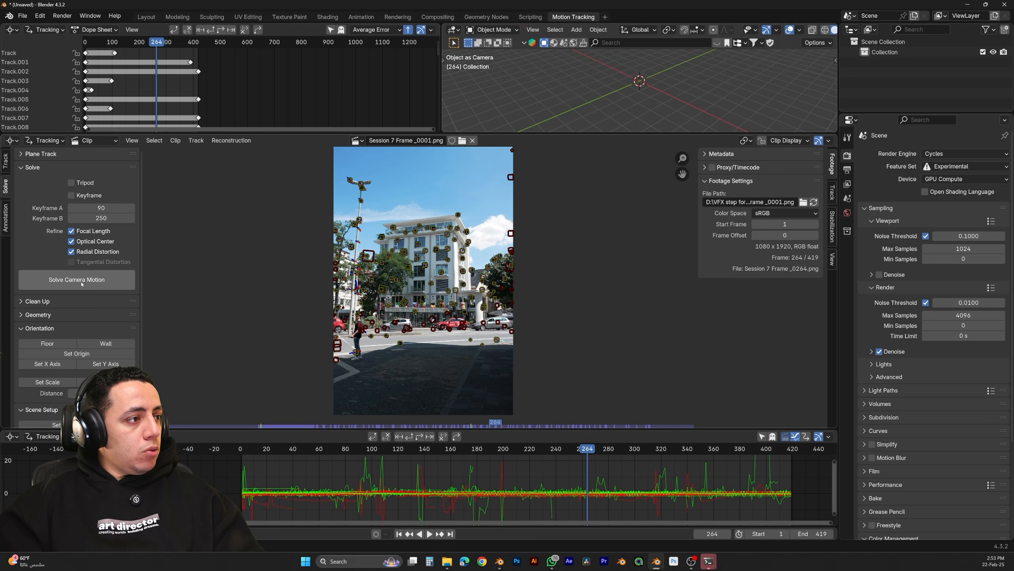
click(82, 283)
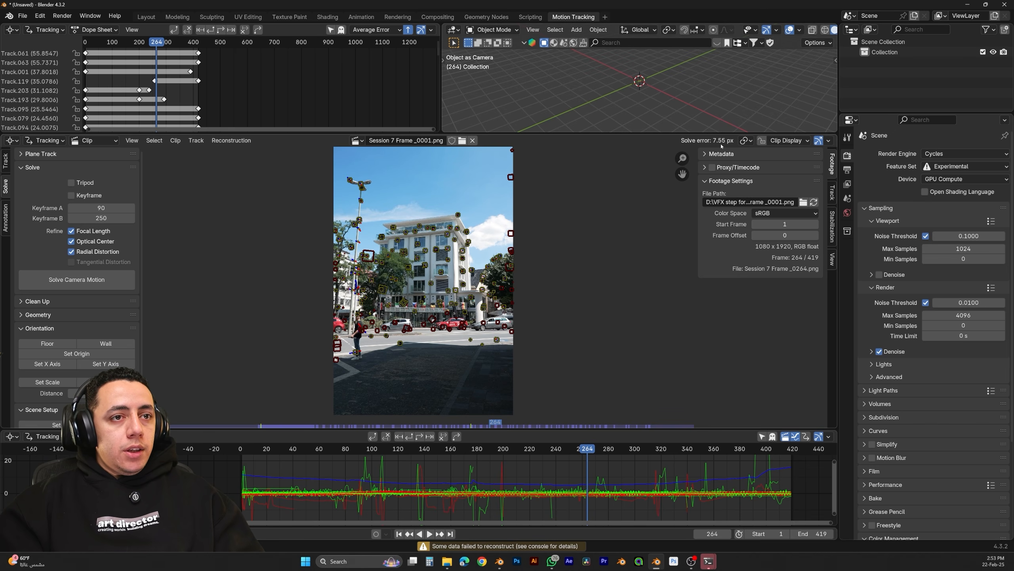
Use Clean Tracks to delete tracks with a reprojection error above about 15, and solve the camera motion again
click(44, 302)
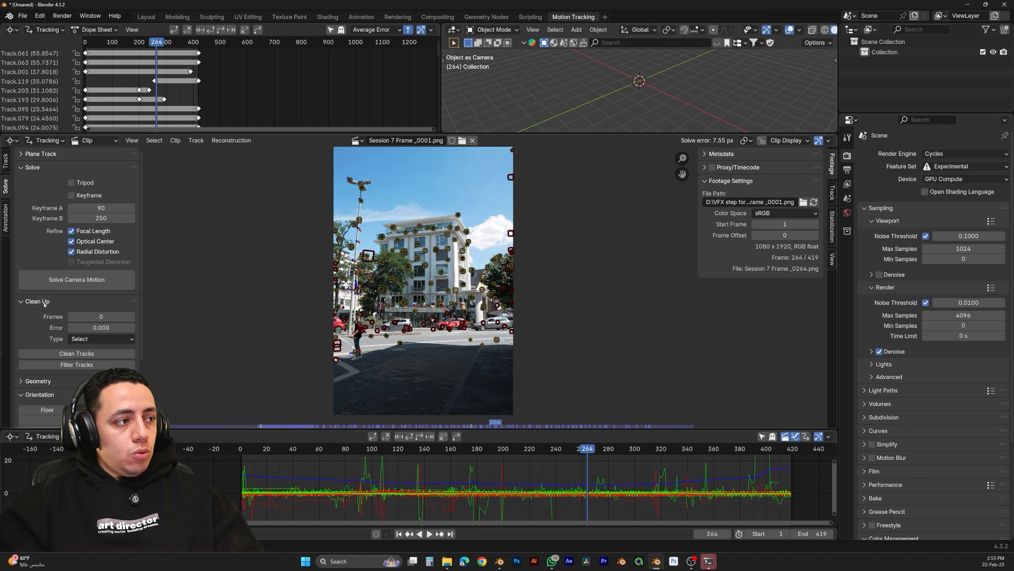
click(79, 354)
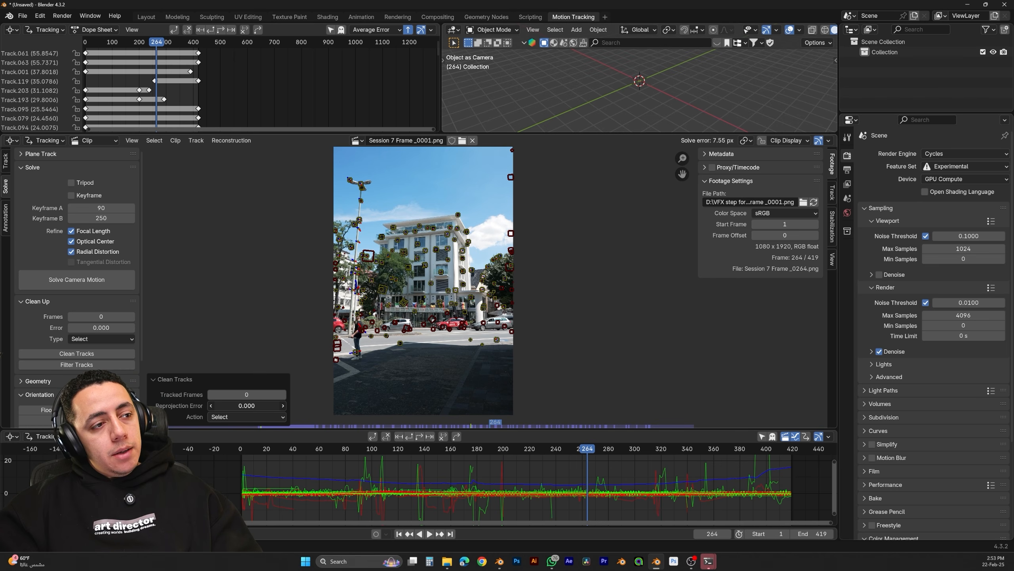
drag(247, 405, 858, 405)
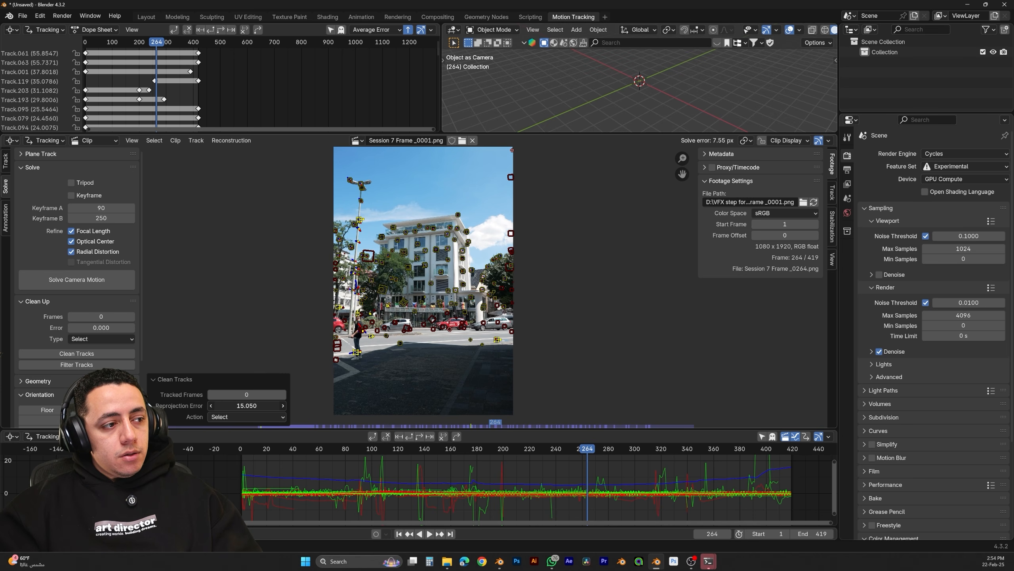
key(Delete)
click(355, 308)
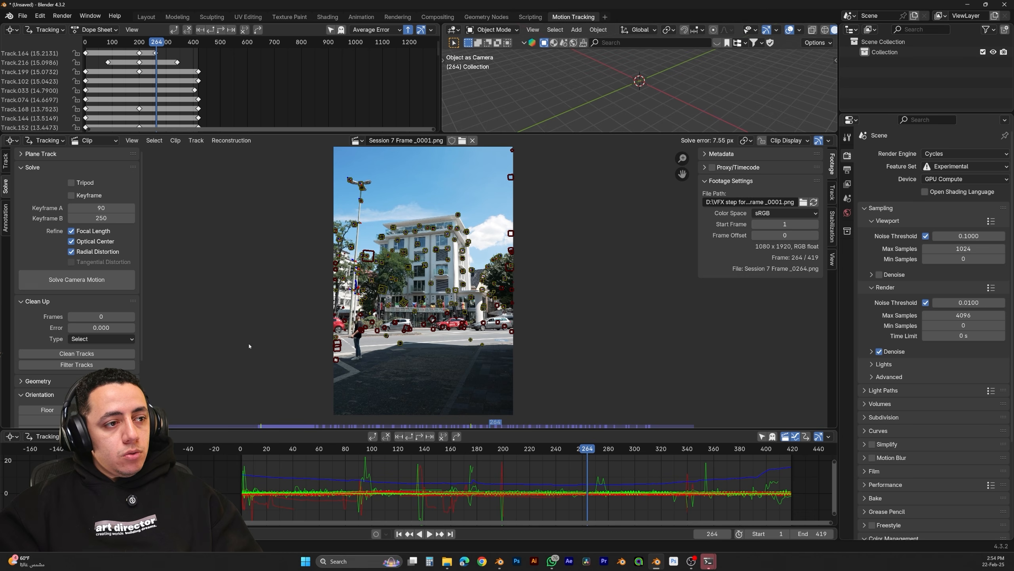
click(76, 280)
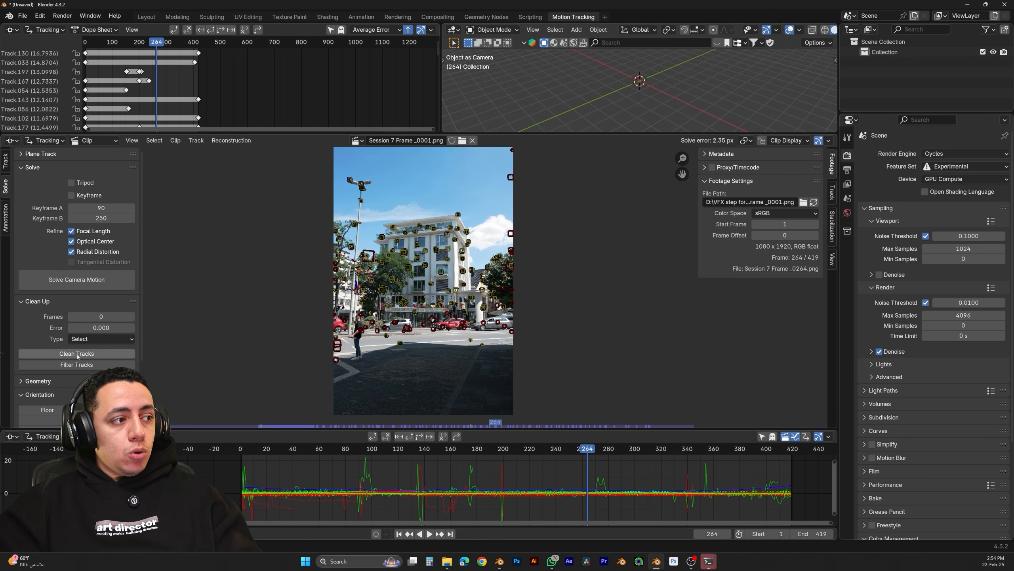
Delete the tracks with a reprojection error above about 4.4 and re-solve the camera motion
click(60, 353)
drag(246, 406, 276, 406)
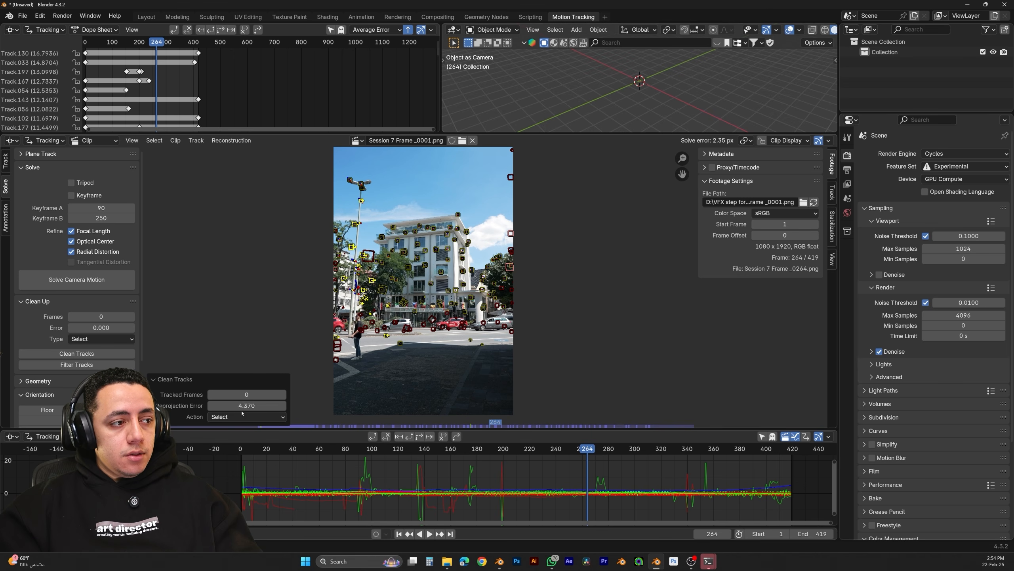
key(Delete)
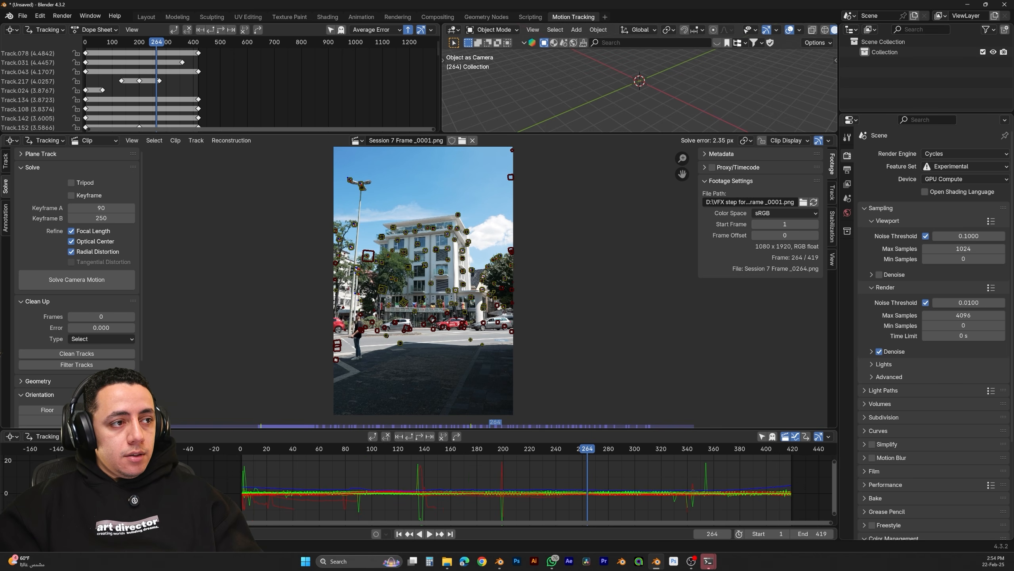
click(89, 280)
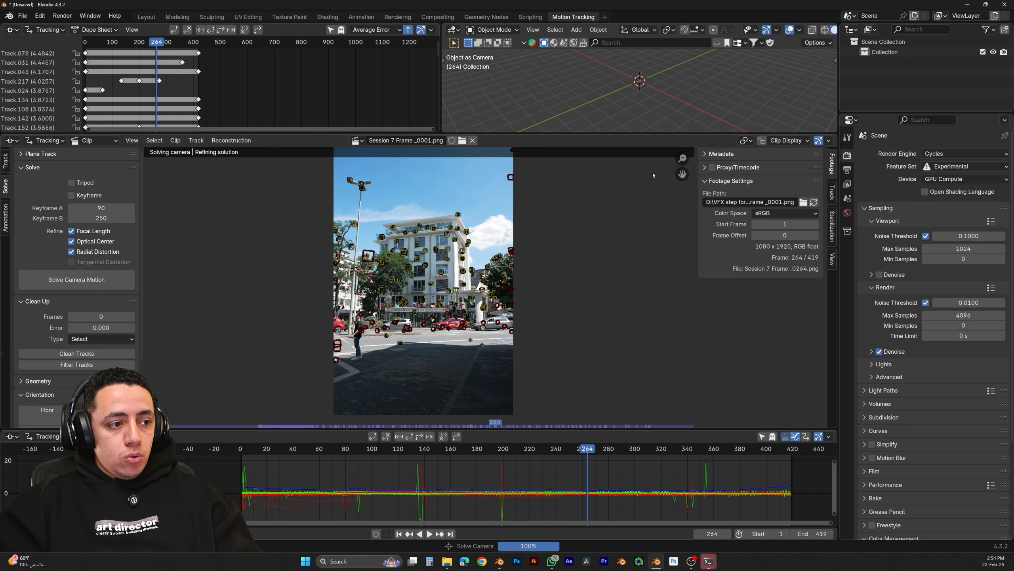
Isolate tracks with a reprojection error above 5.2 and examine the average error of the one beside the pedestrian
click(79, 353)
drag(247, 406, 374, 405)
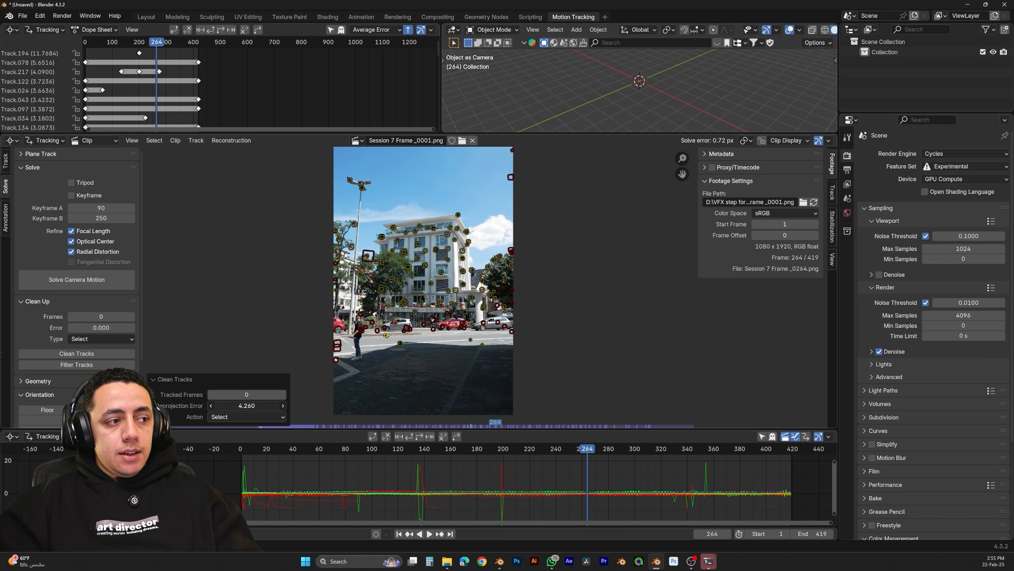
drag(246, 405, 285, 406)
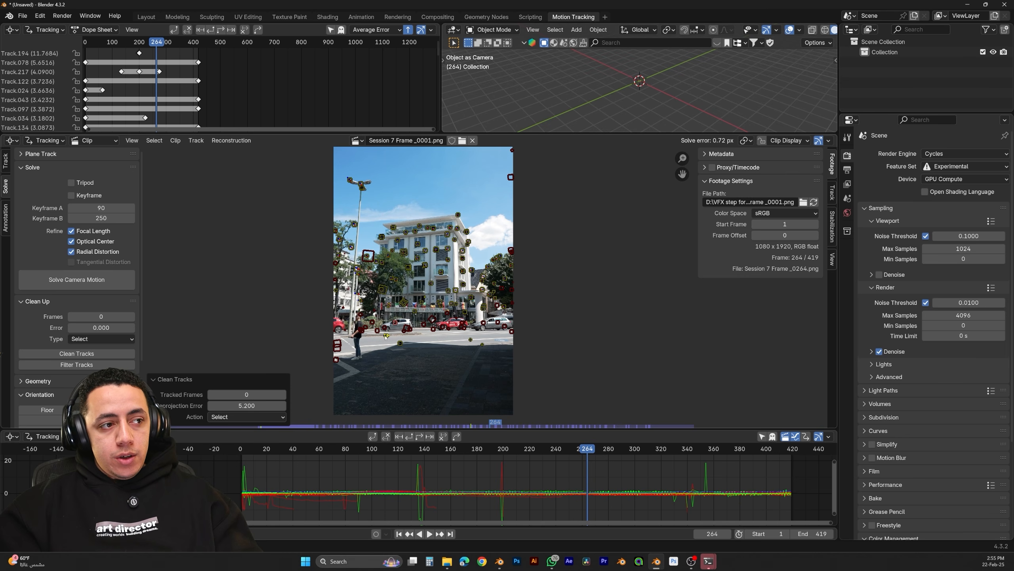
key(alt+a)
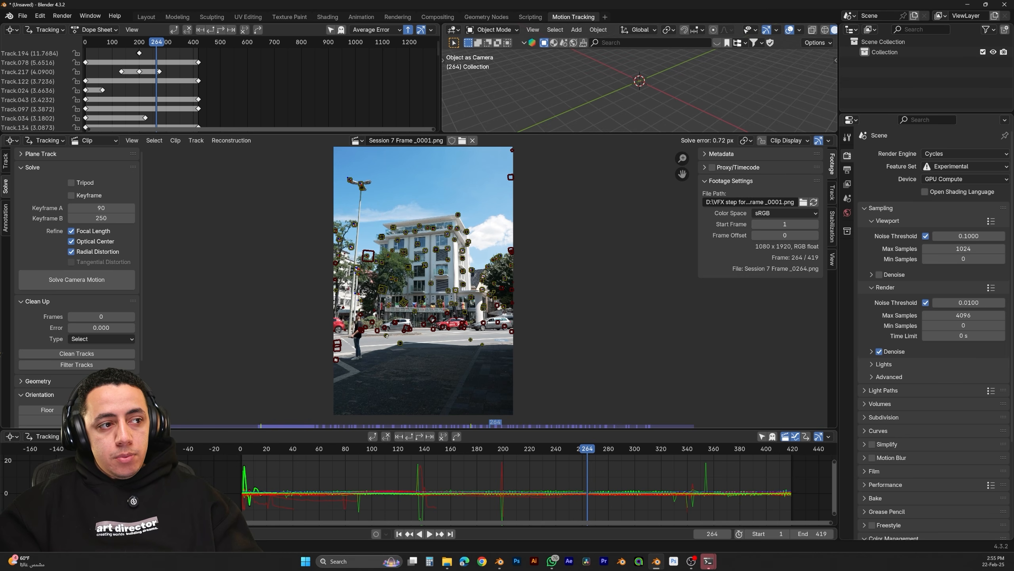
click(387, 335)
click(833, 192)
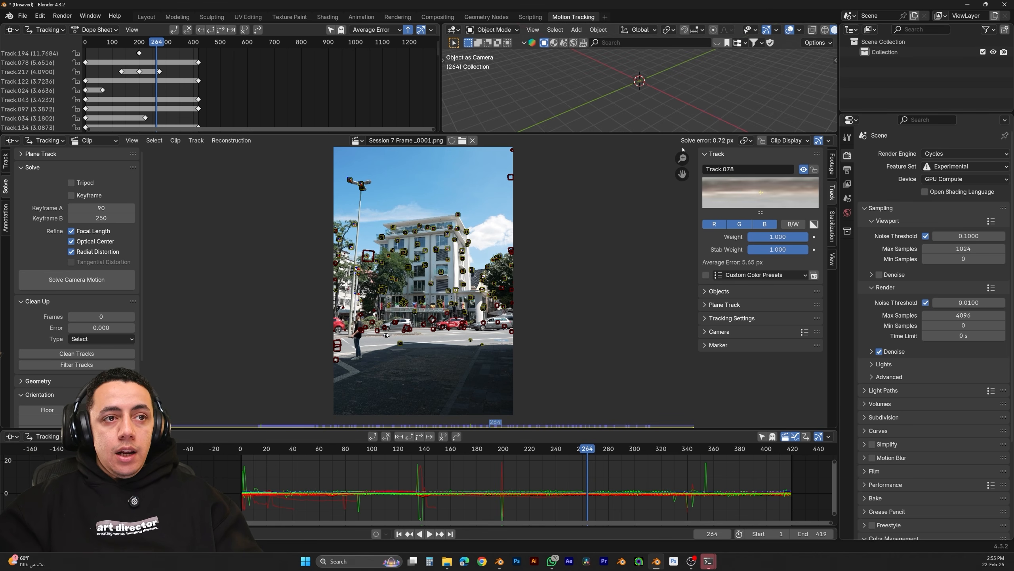
Clean out the tracks with a reprojection error above 3.59 and run the camera solve again
click(73, 353)
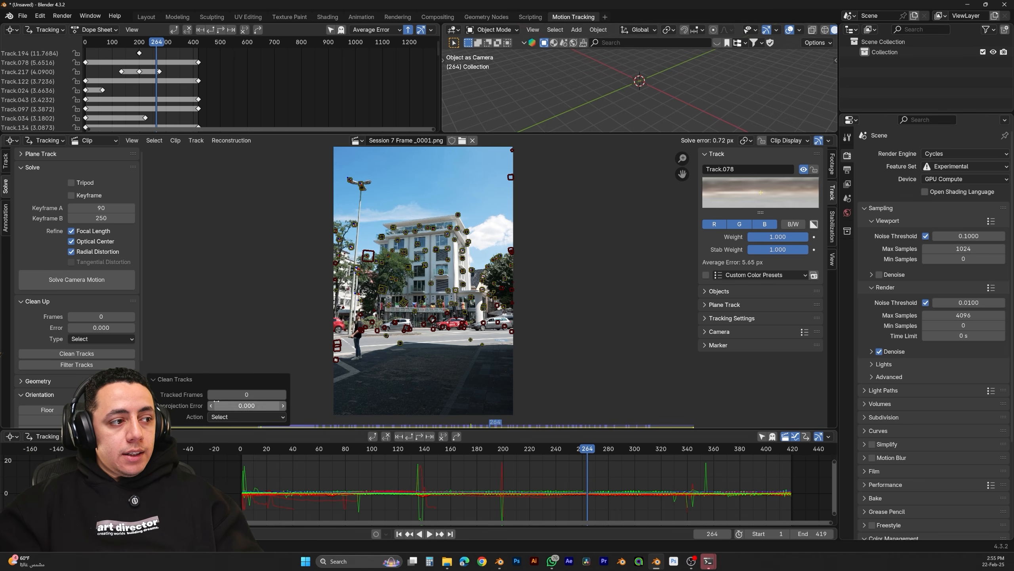
drag(240, 406, 303, 405)
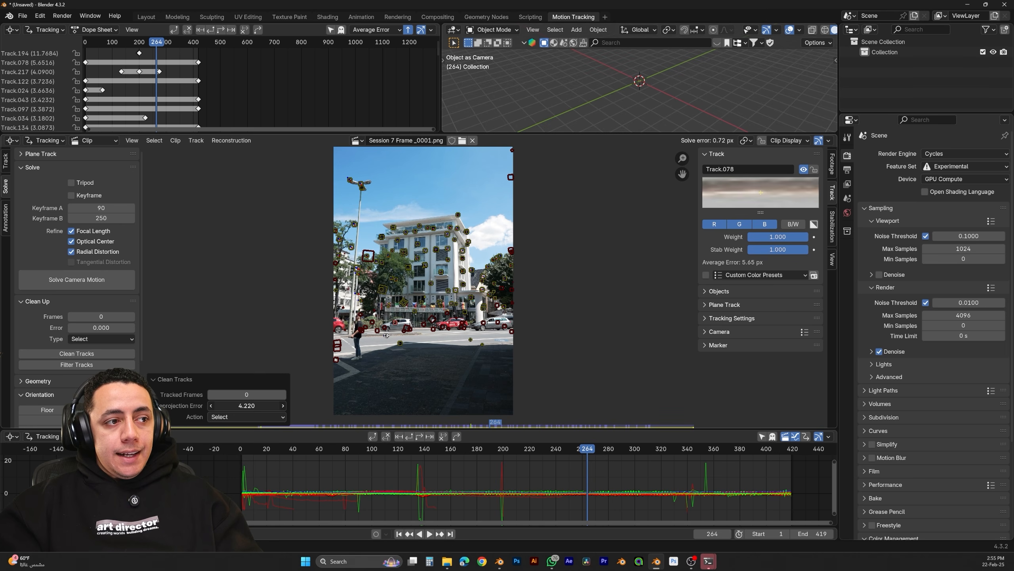
key(Delete)
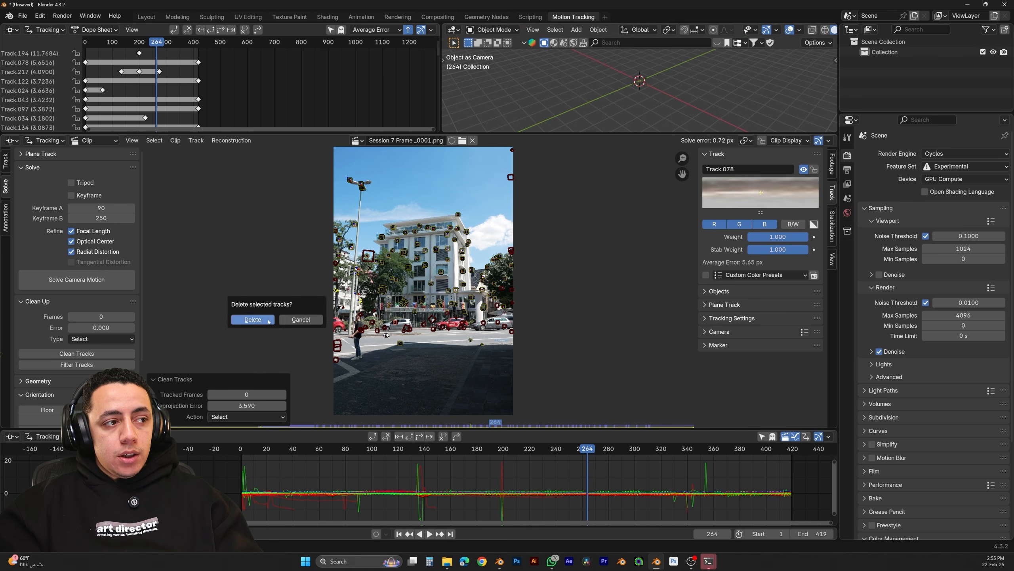
click(252, 317)
click(117, 282)
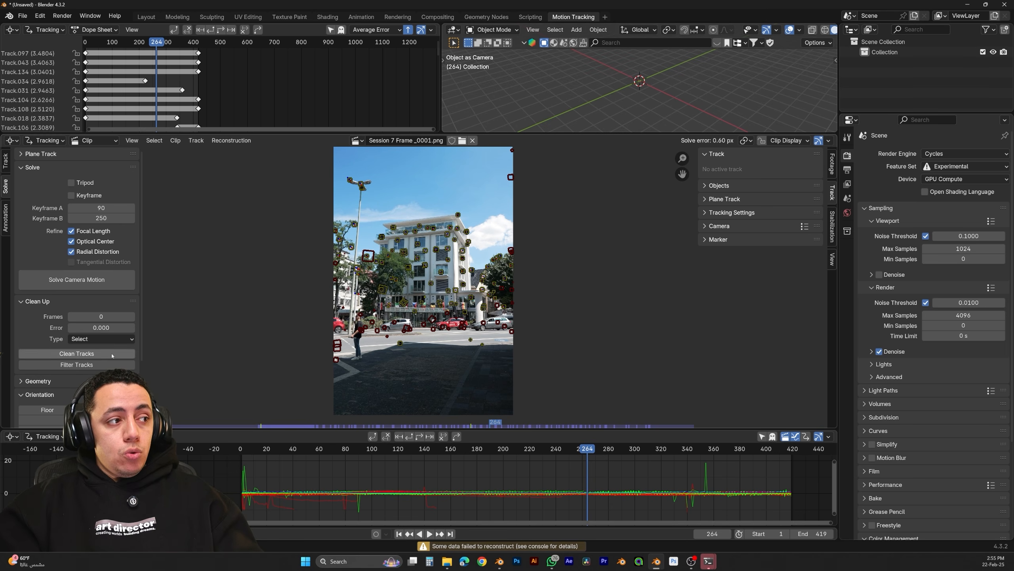
Delete the tracks with a reprojection error above 1.48 and solve the camera motion again
click(76, 353)
drag(244, 406, 266, 406)
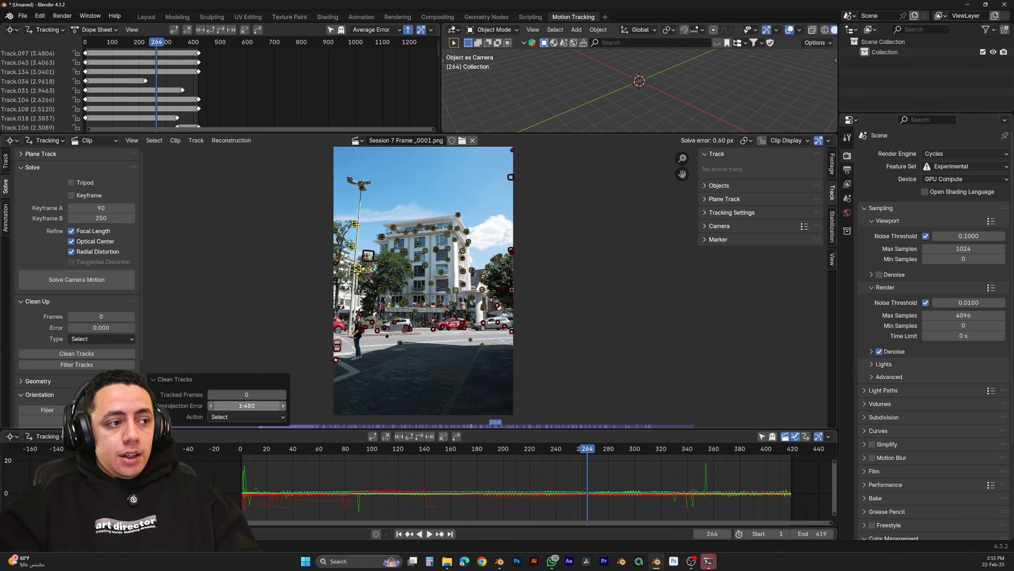
key(x)
click(262, 302)
click(76, 279)
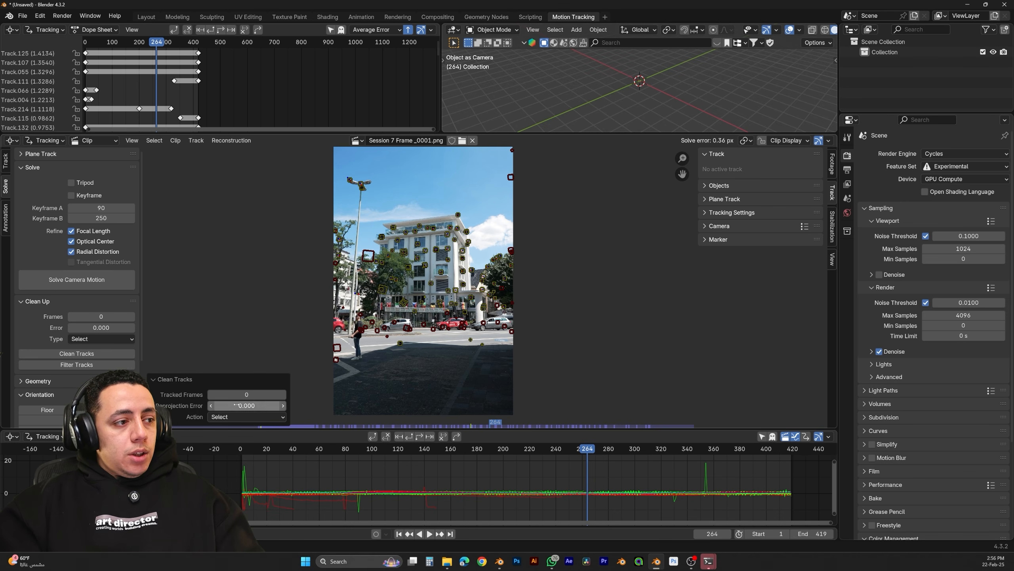
Delete the remaining tracks with the highest reprojection errors using a tighter Clean Tracks threshold, and re-solve the camera
mouse_move(247, 406)
mouse_down()
mouse_move(260, 405)
mouse_move(245, 406)
mouse_up()
key(x)
click(358, 313)
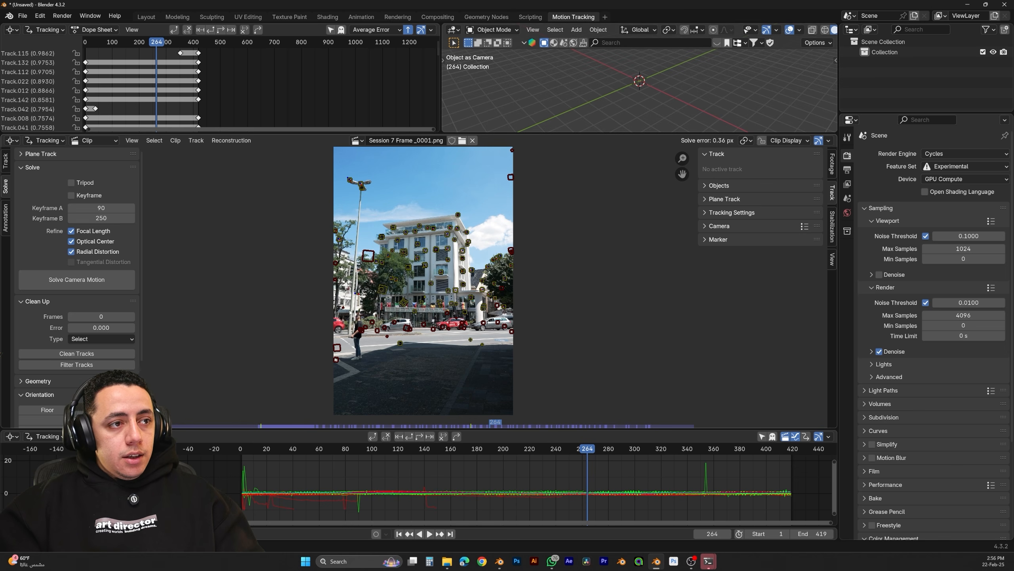
click(76, 280)
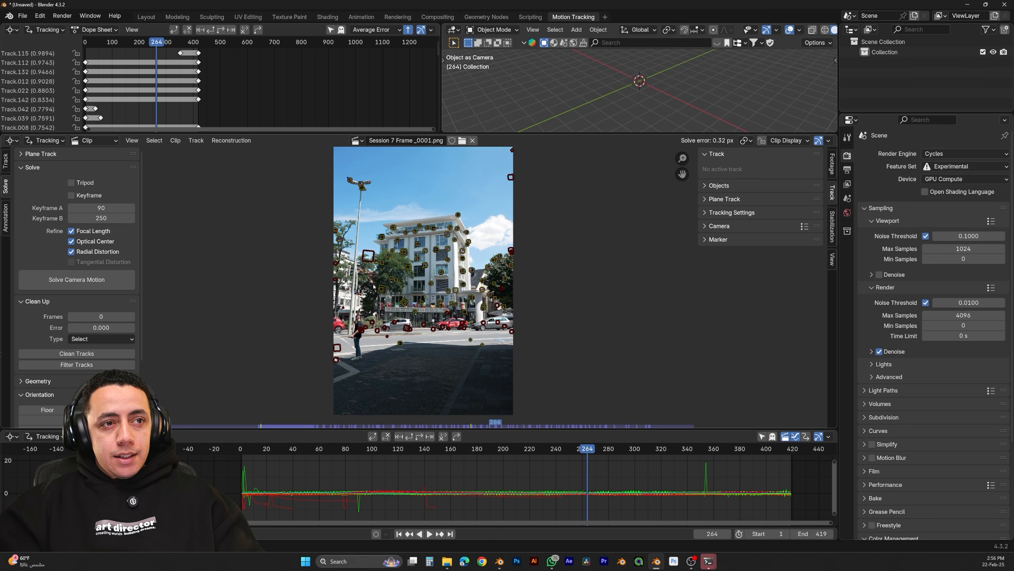
Delete the tracks with a reprojection error above 0.87 and solve the camera motion again
click(77, 354)
drag(245, 406, 253, 406)
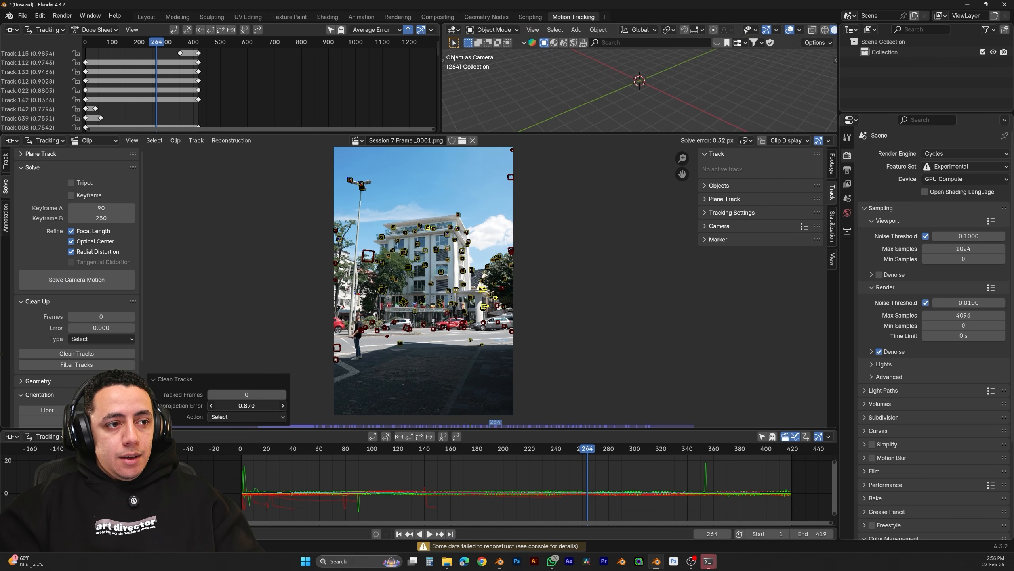
key(x)
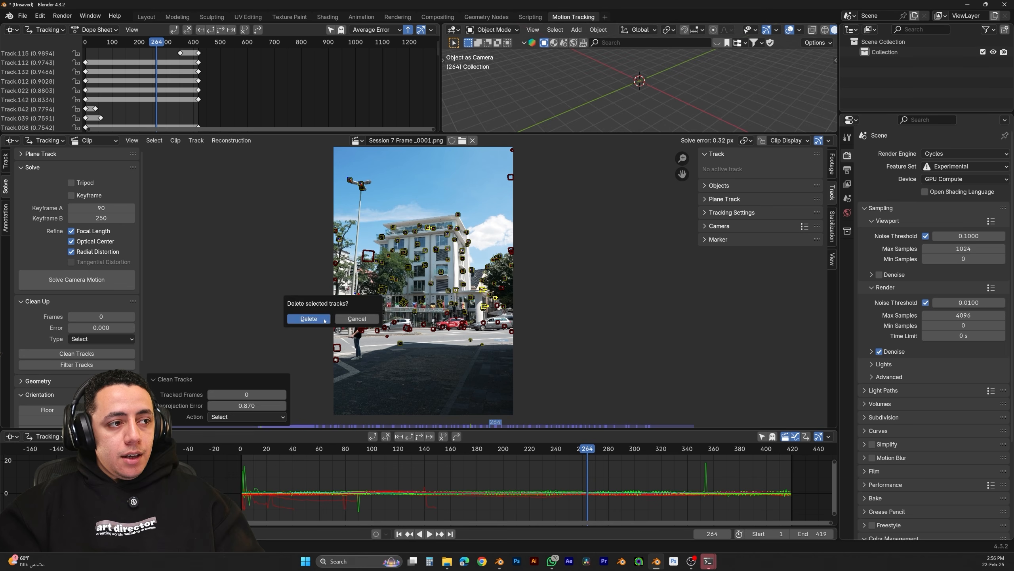
click(307, 318)
click(76, 280)
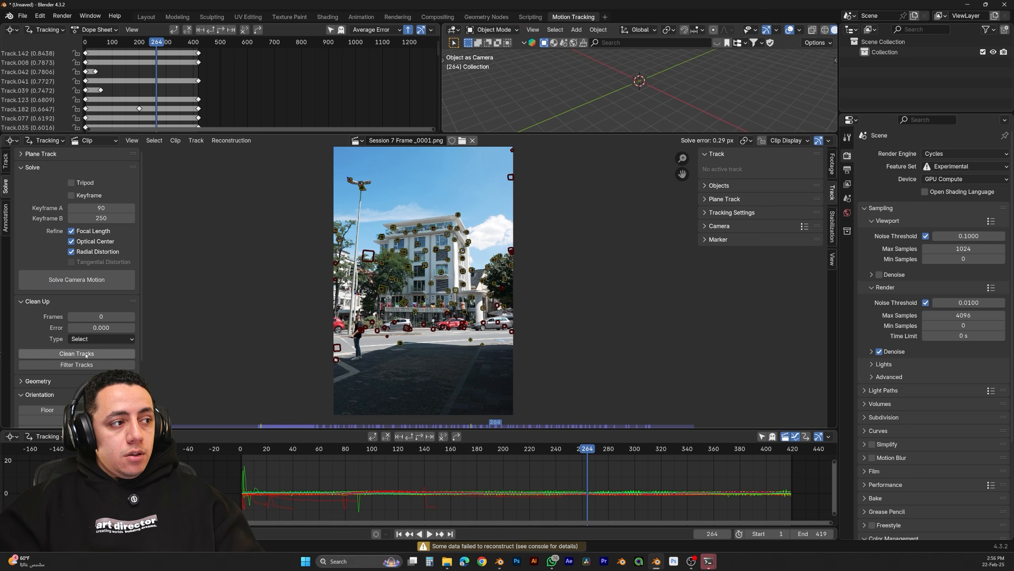
Delete the tracks with a reprojection error above 0.68 and re-run the camera solve
click(64, 353)
drag(246, 405, 271, 406)
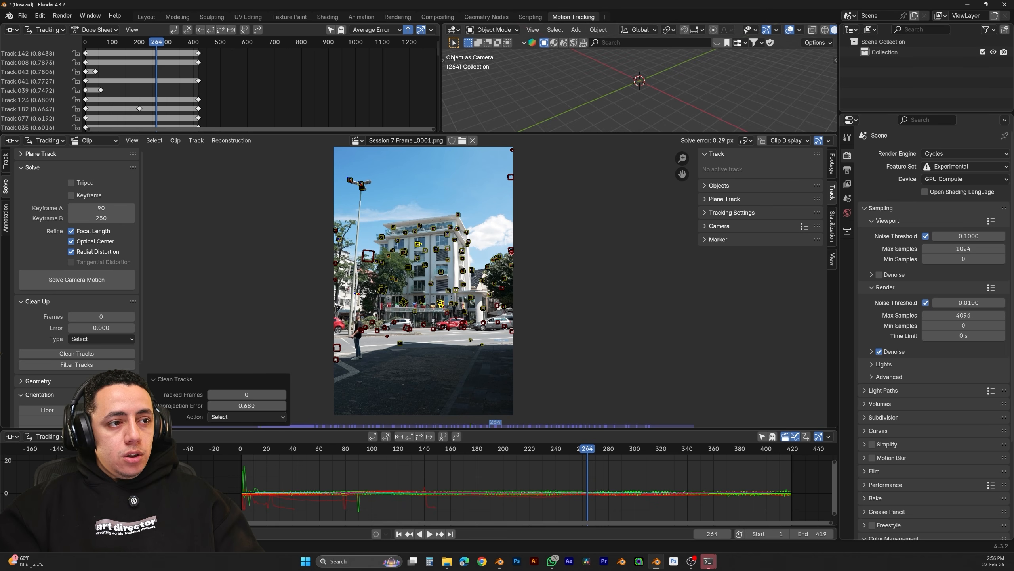
key(x)
click(319, 300)
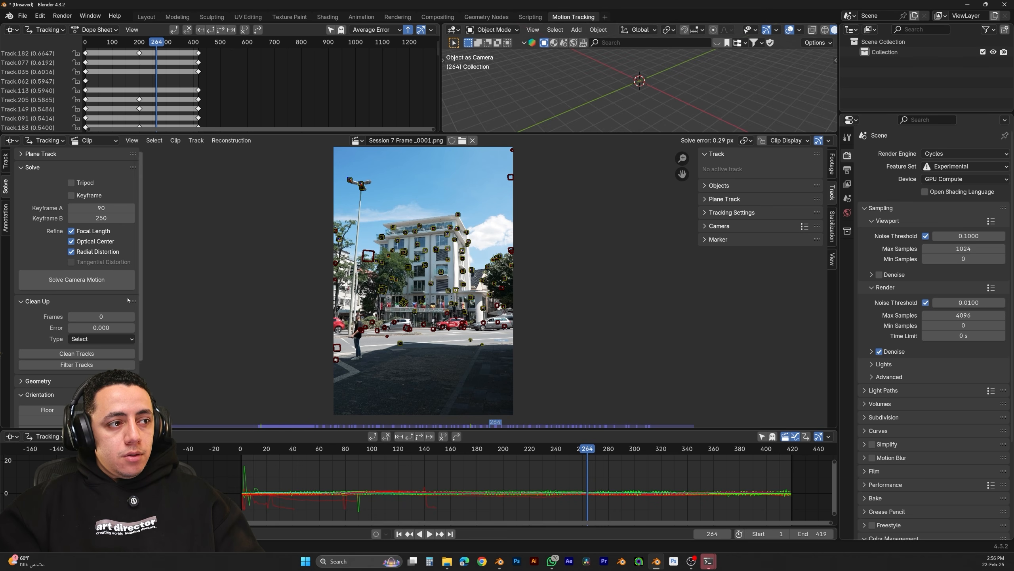
click(77, 280)
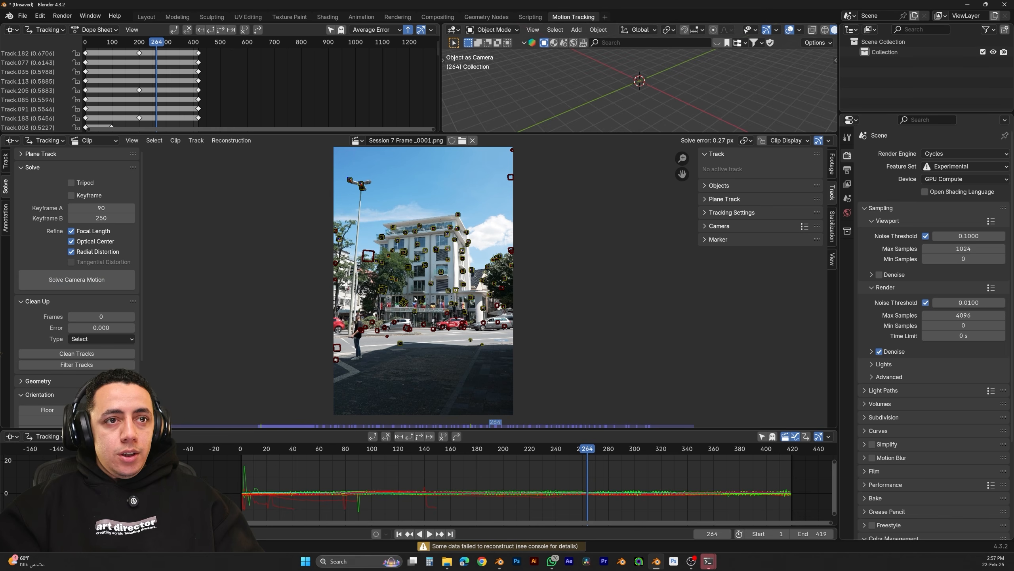
Set up the tracking scene from the solved camera
scroll(120, 360, down, 5)
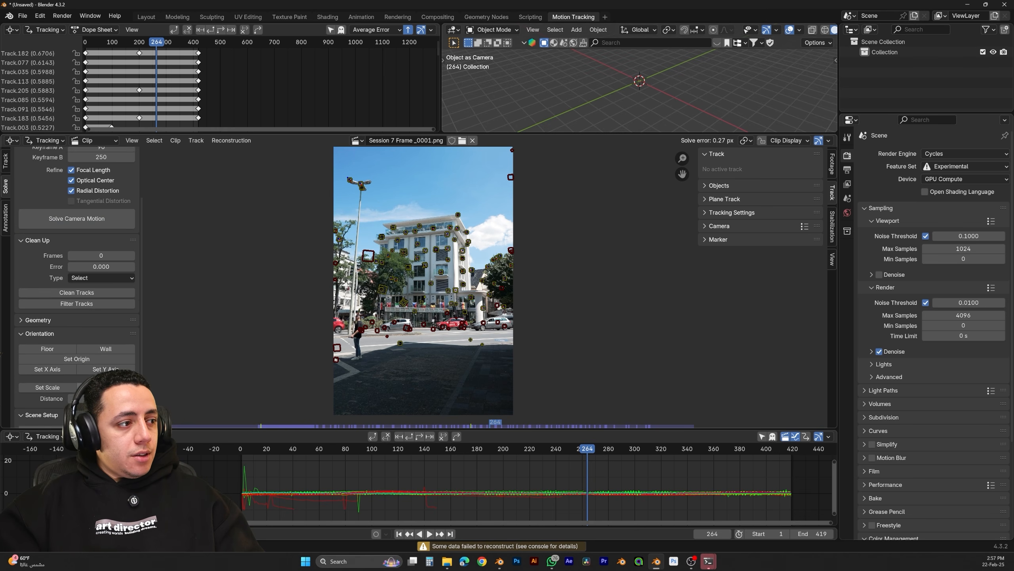
scroll(108, 388, down, 1)
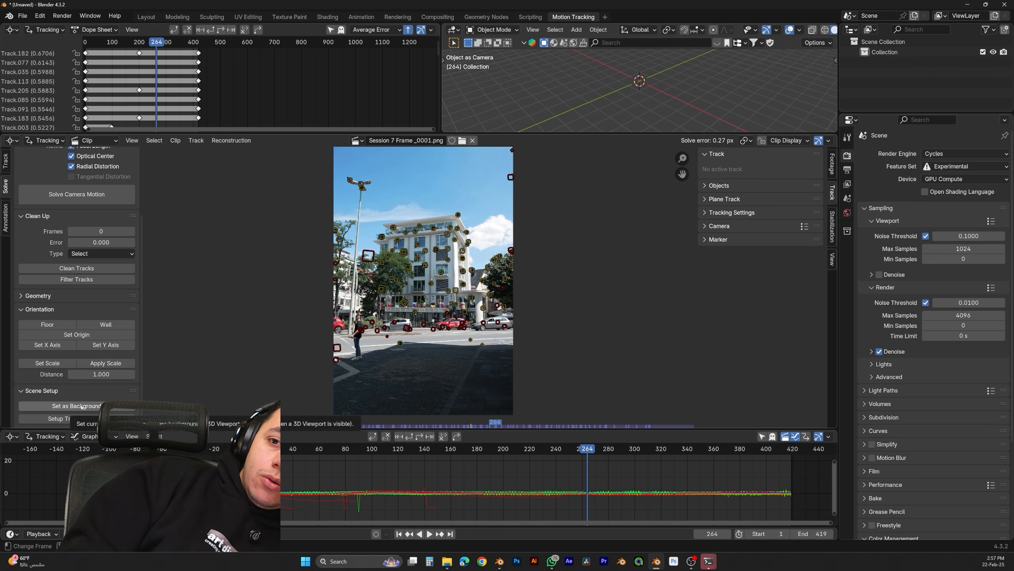
click(79, 418)
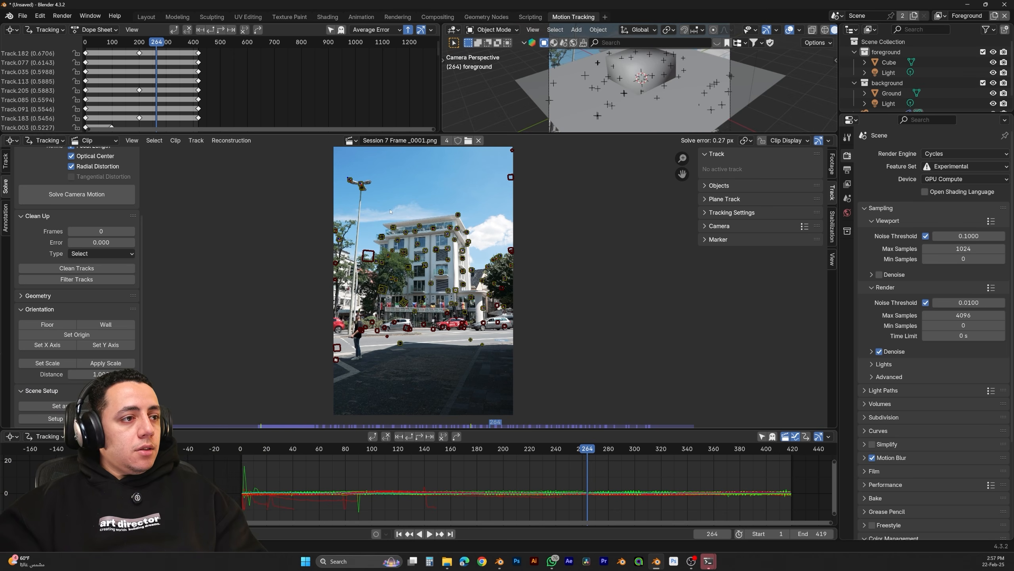
Define the floor from the three road-surface tracks and set the scene origin at the one nearest the pedestrian
scroll(416, 351, up, 3)
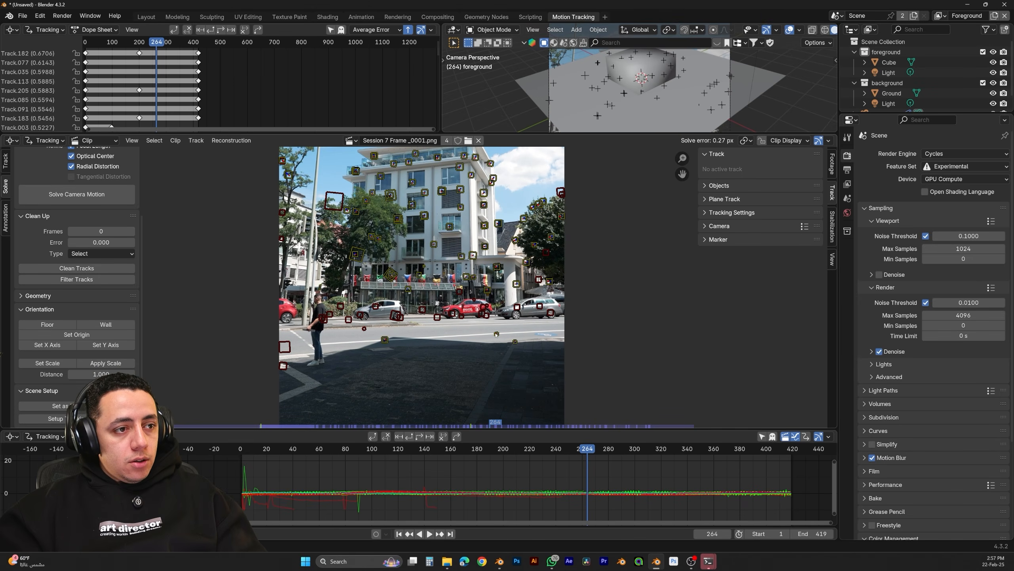
click(497, 334)
shift+click(386, 340)
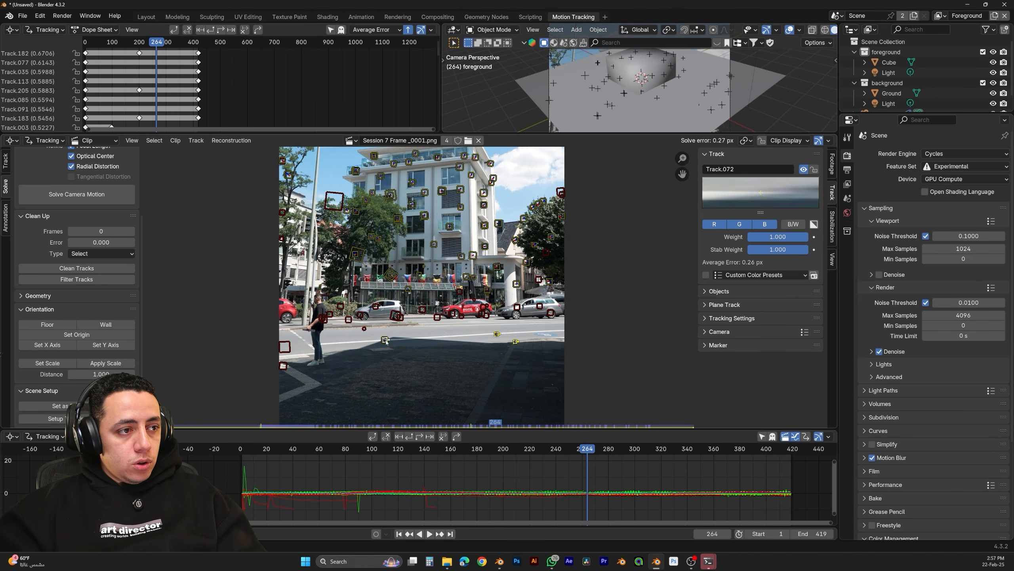
click(47, 324)
click(425, 345)
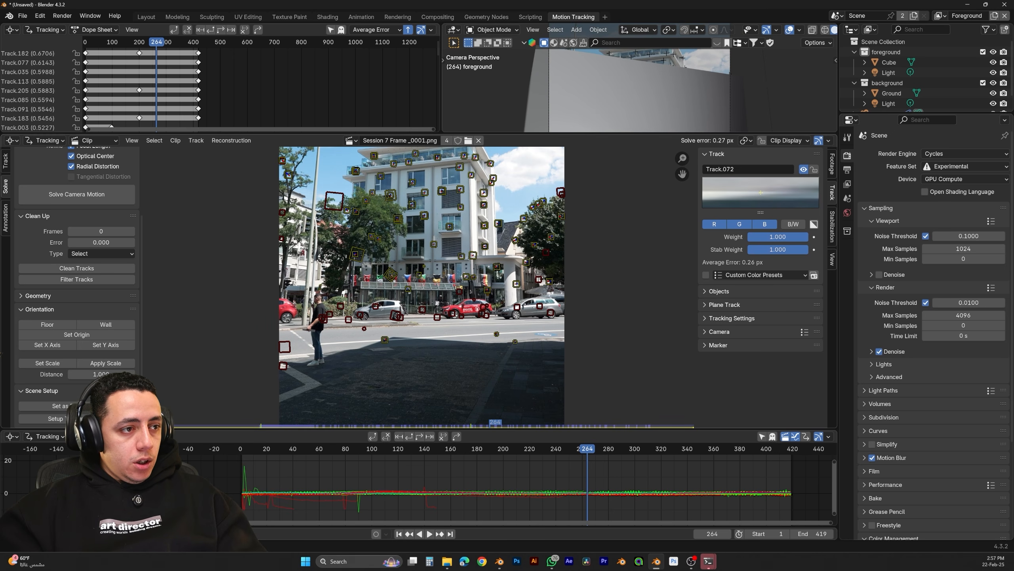
click(385, 340)
click(77, 334)
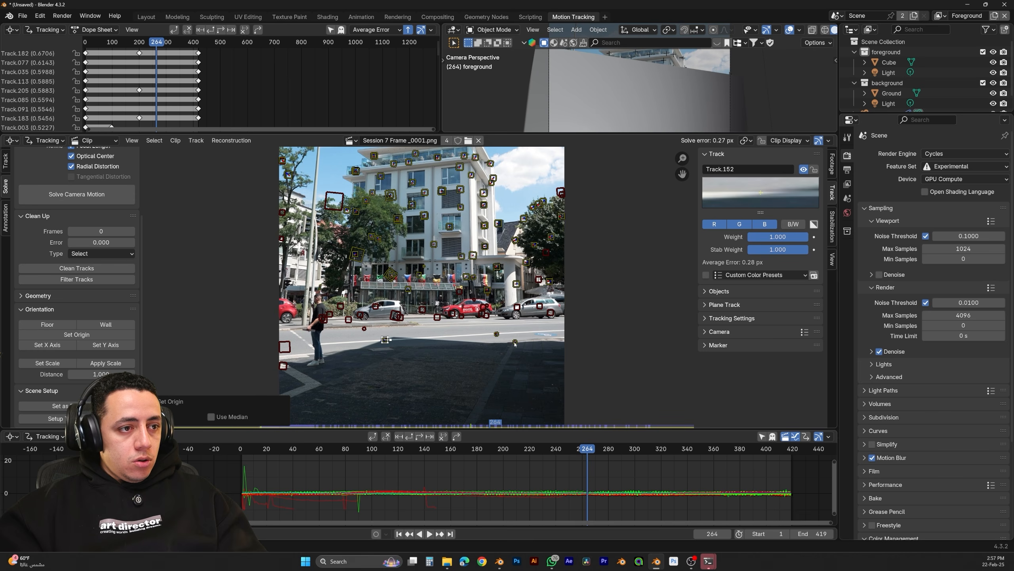
Apply a solution scale distance of 1.5 between the tracks on the upper corners of a shuttered window
scroll(419, 309, up, 7)
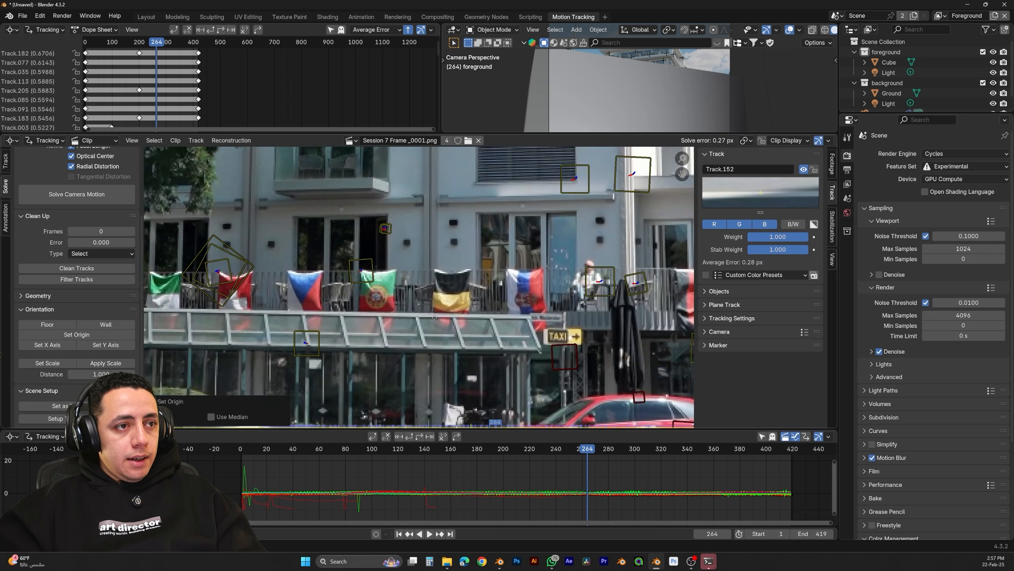
middle_drag(420, 309, 390, 408)
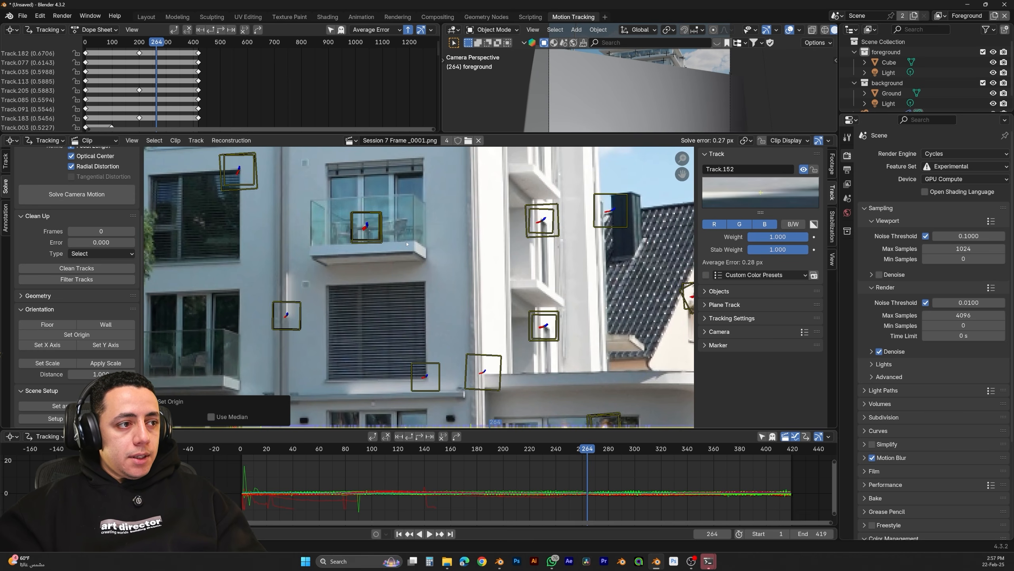
middle_drag(407, 244, 337, 426)
middle_drag(376, 232, 434, 265)
scroll(419, 293, up, 2)
middle_drag(361, 280, 464, 277)
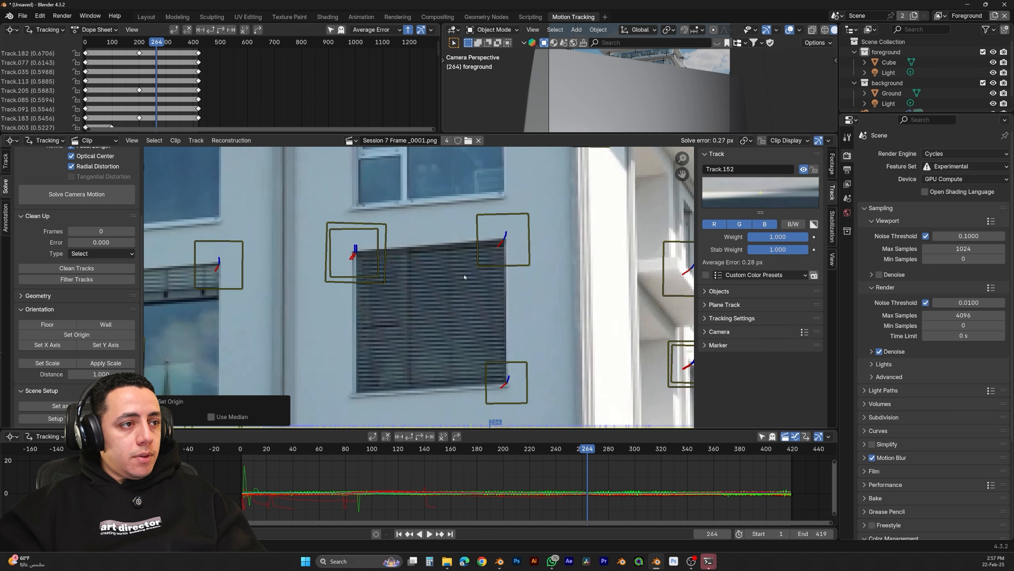
scroll(387, 310, down, 2)
middle_drag(402, 313, 412, 353)
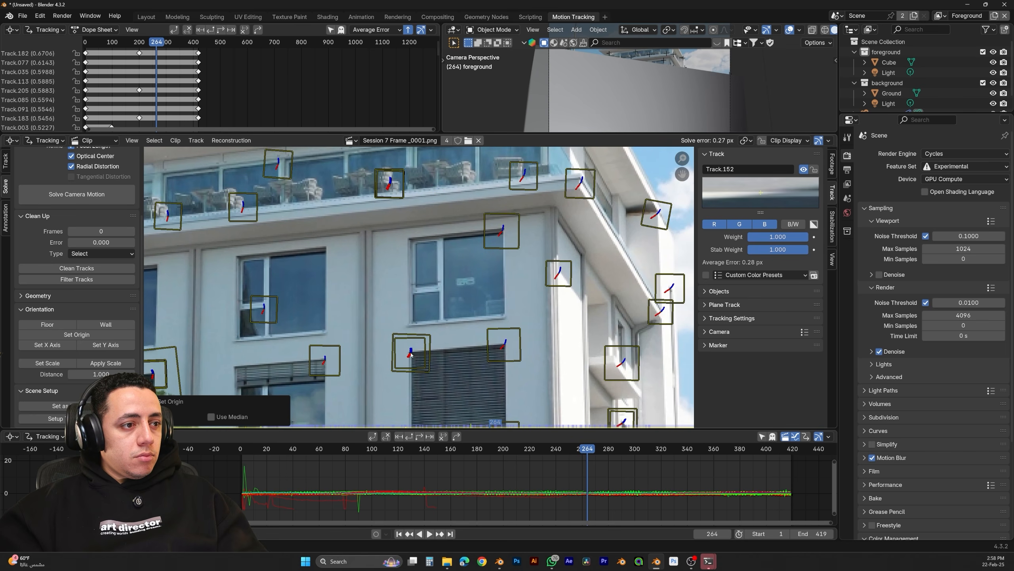
click(411, 353)
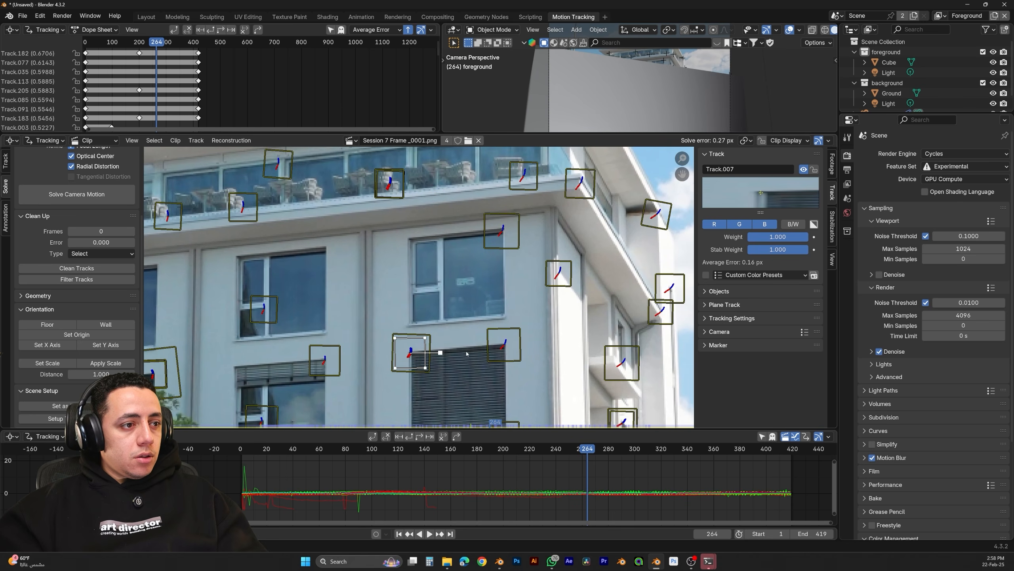
shift+click(503, 347)
scroll(451, 375, up, 1)
middle_drag(452, 383, 439, 280)
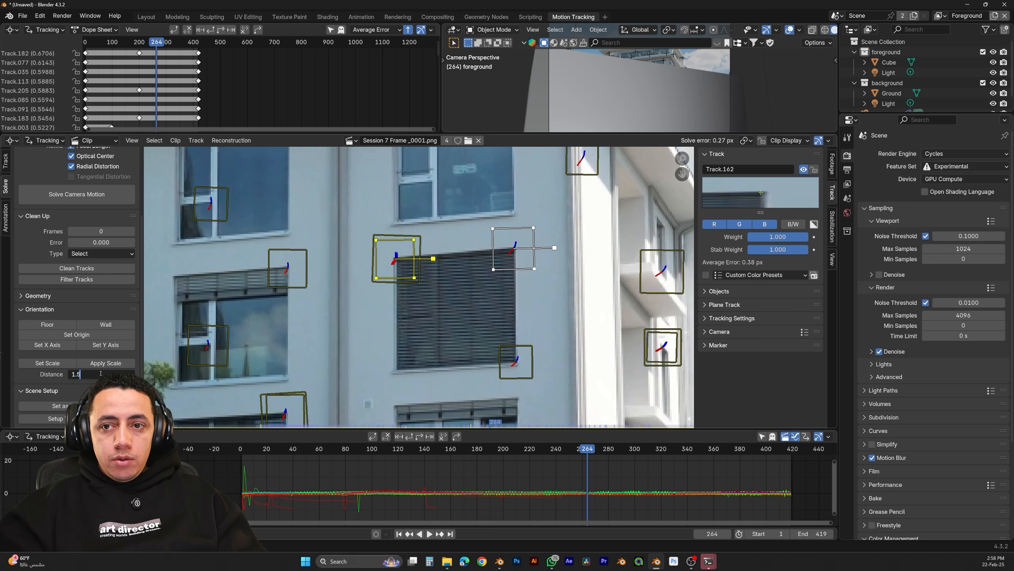
key(Return)
click(105, 362)
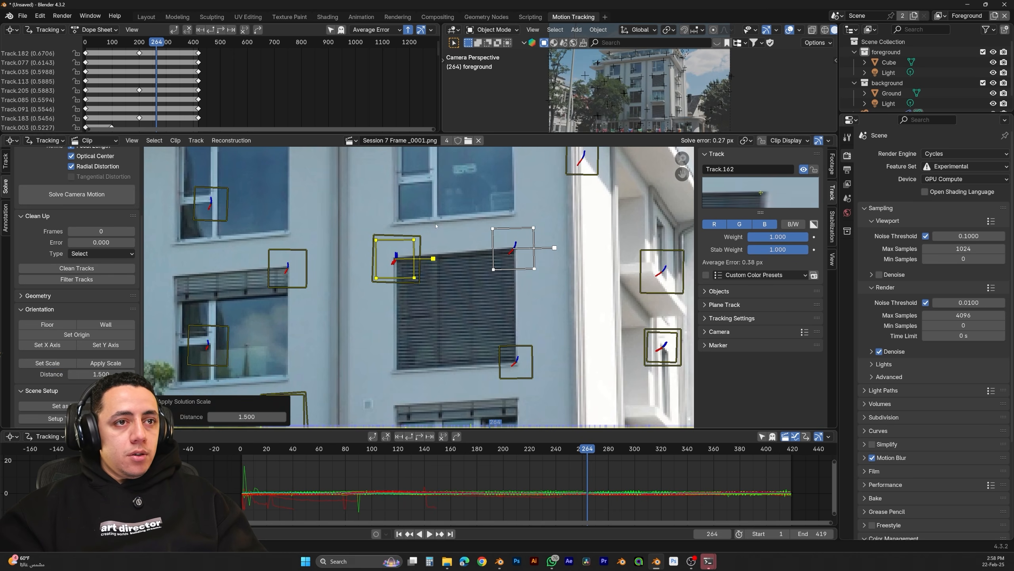
Enlarge the 3D view, switch to the Layout workspace and view the scene through the solved camera
drag(559, 134, 579, 184)
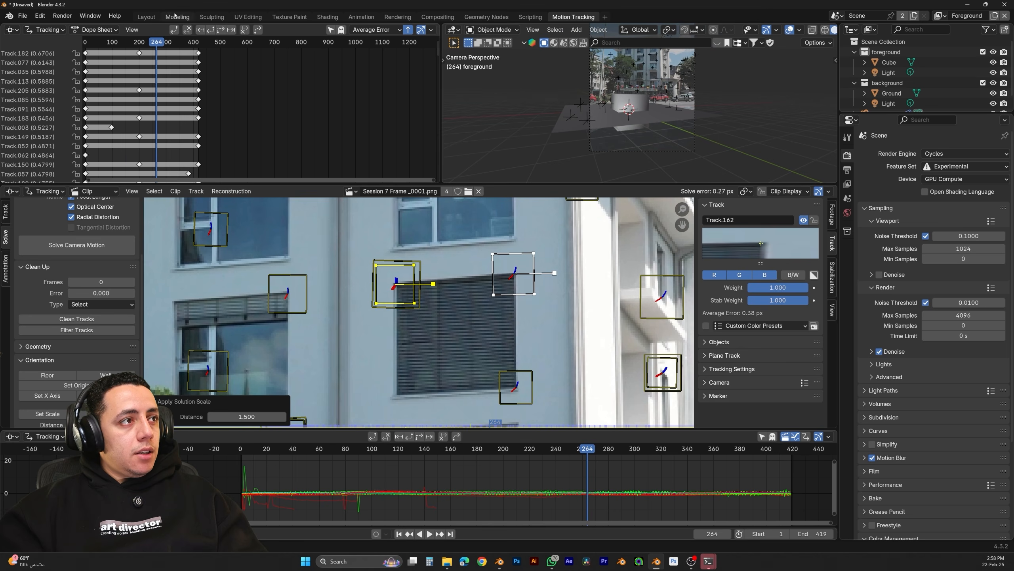
click(146, 17)
middle_drag(395, 187, 716, 196)
key(KP_0)
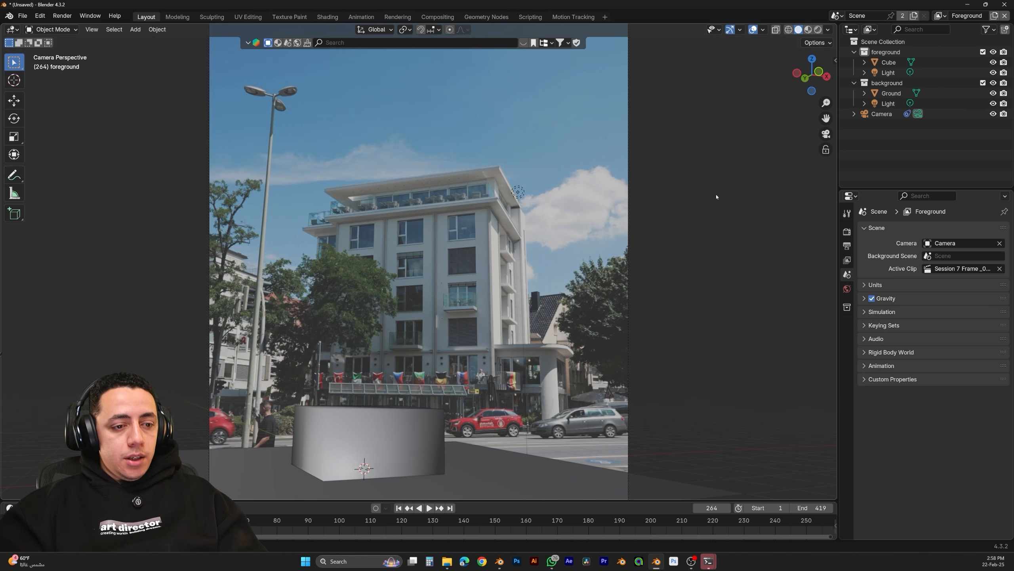
Turn on the Screencast Keys display in the 3D viewport
key(n)
click(831, 115)
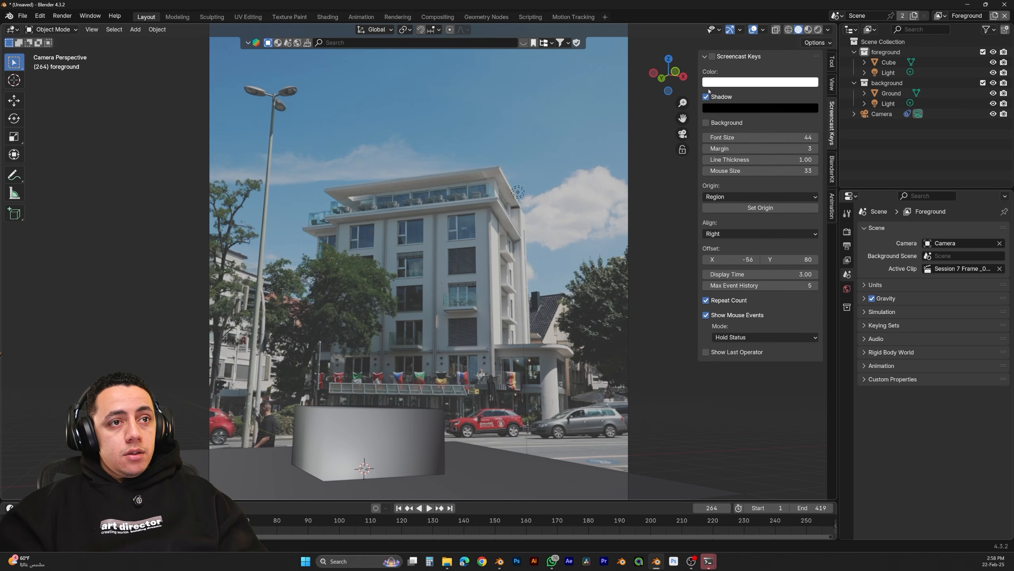
key(n)
Hide the Ground plane temporarily and scrub and play the timeline to check how the cube sticks to the footage
scroll(472, 320, down, 2)
scroll(286, 529, down, 3)
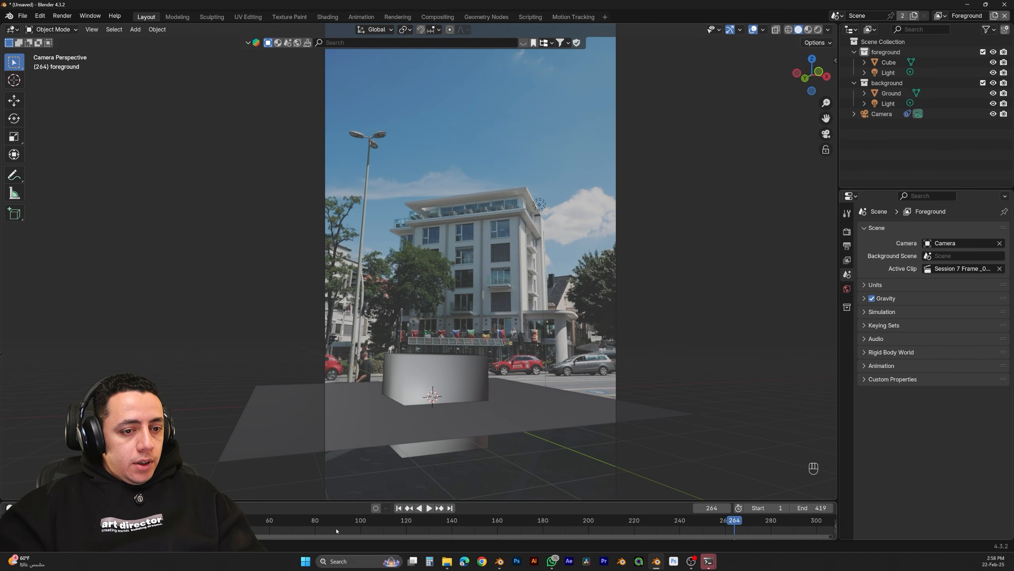
scroll(336, 530, down, 3)
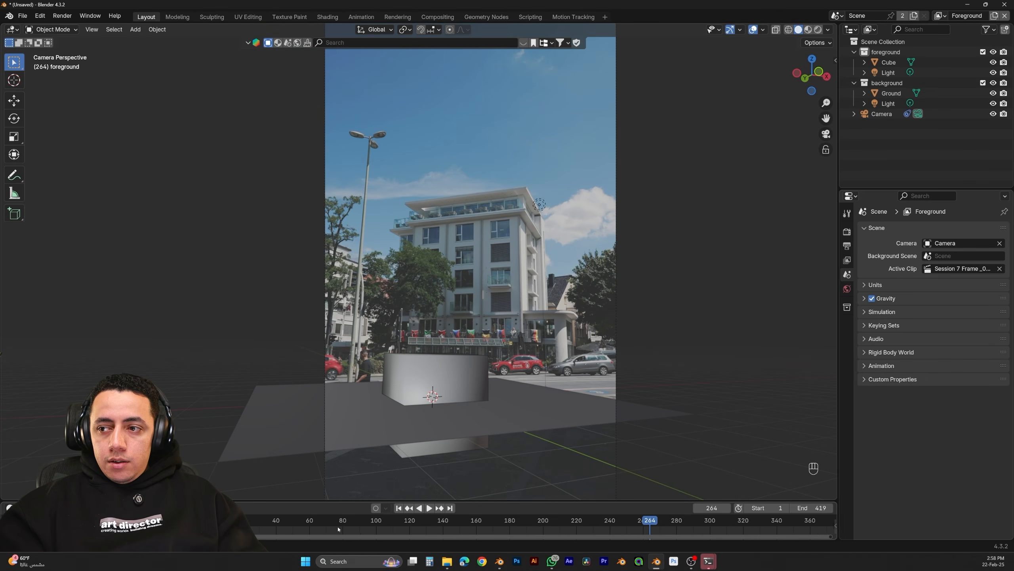
middle_drag(340, 530, 374, 522)
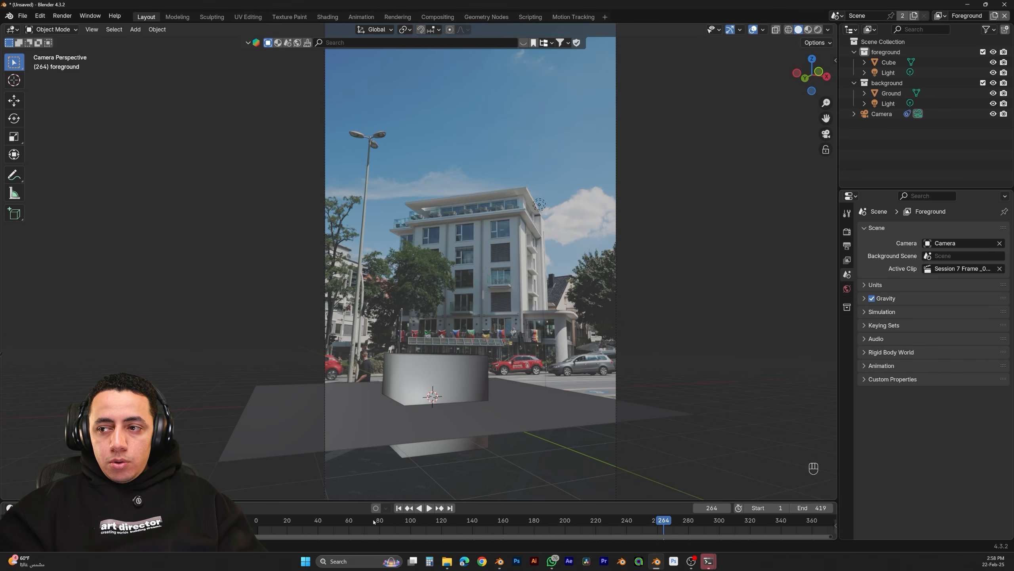
click(993, 93)
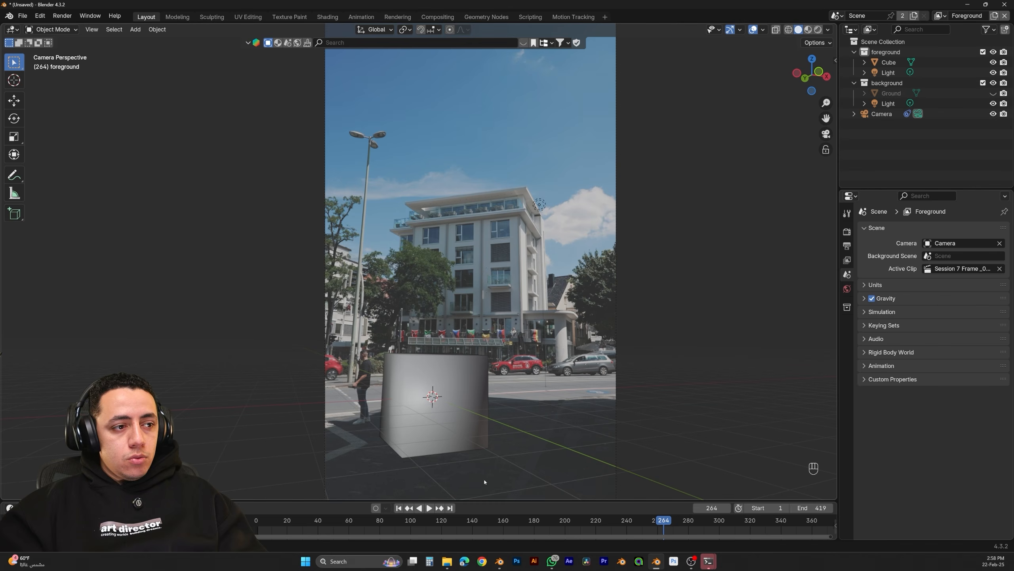
drag(360, 525, 330, 523)
key(space)
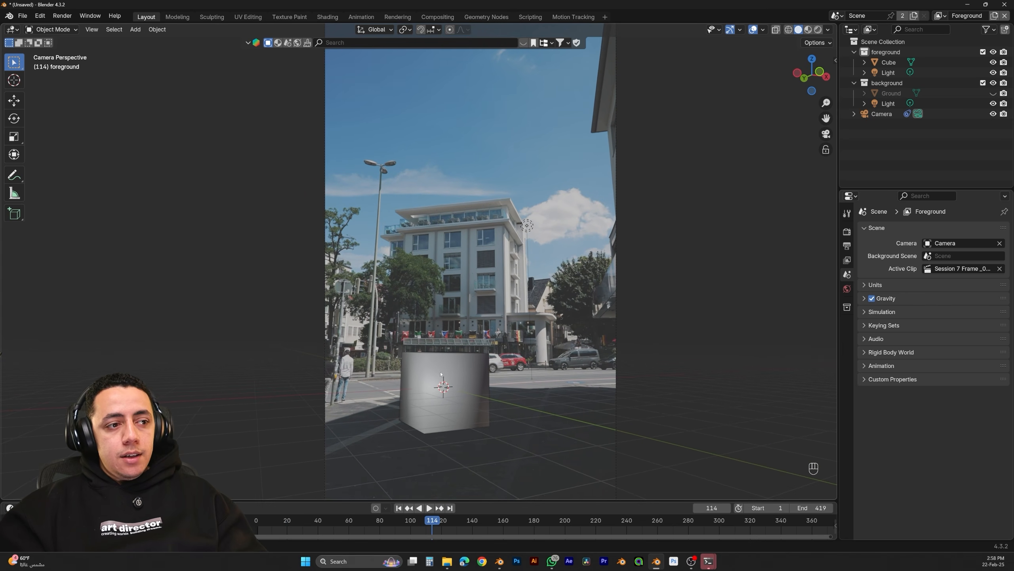
Show the Ground plane again and raise the cube's mesh along Z in Edit Mode so its base rests on the ground
click(994, 93)
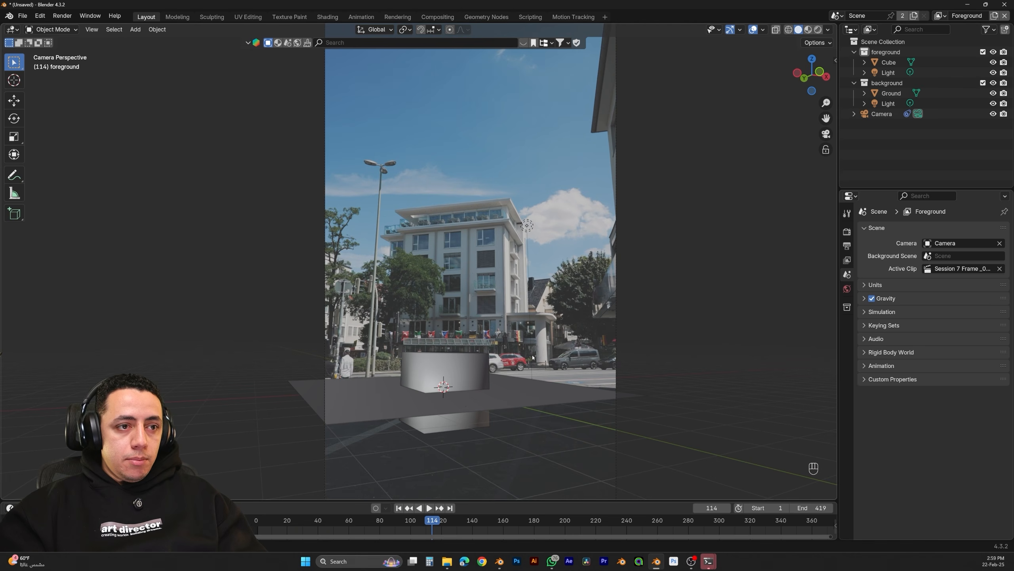
click(468, 373)
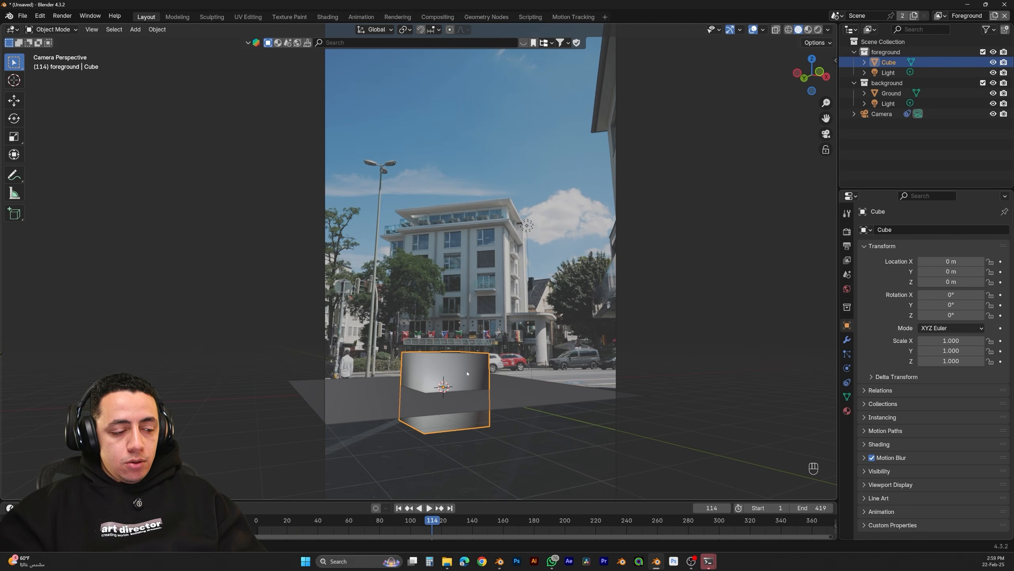
key(Tab)
key(g)
key(z)
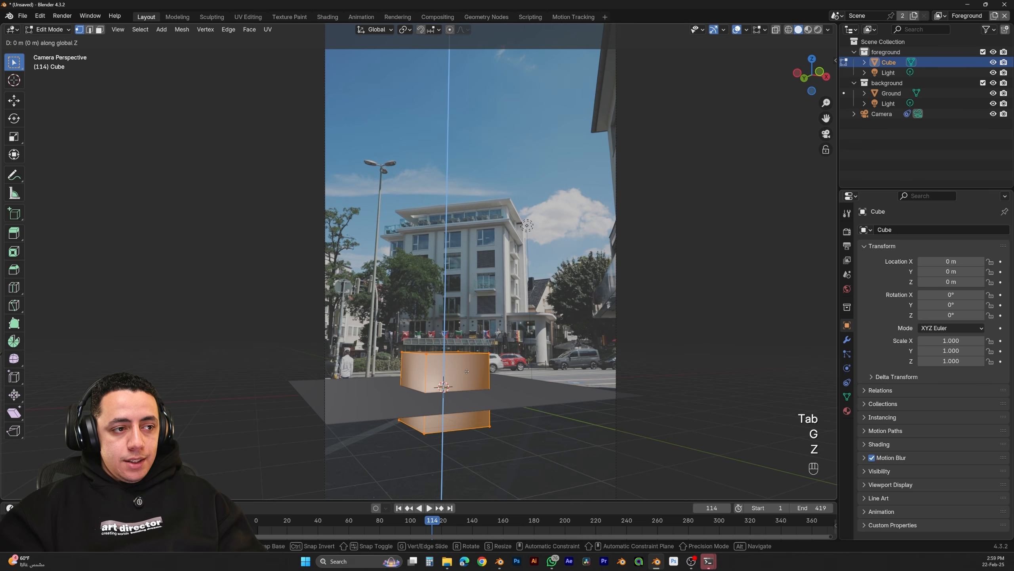
click(470, 341)
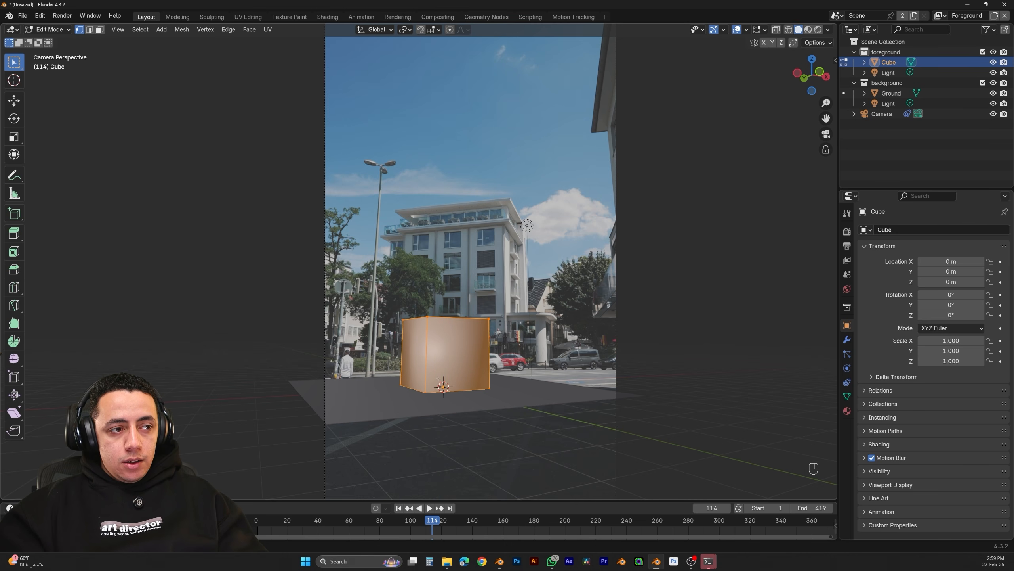
key(Tab)
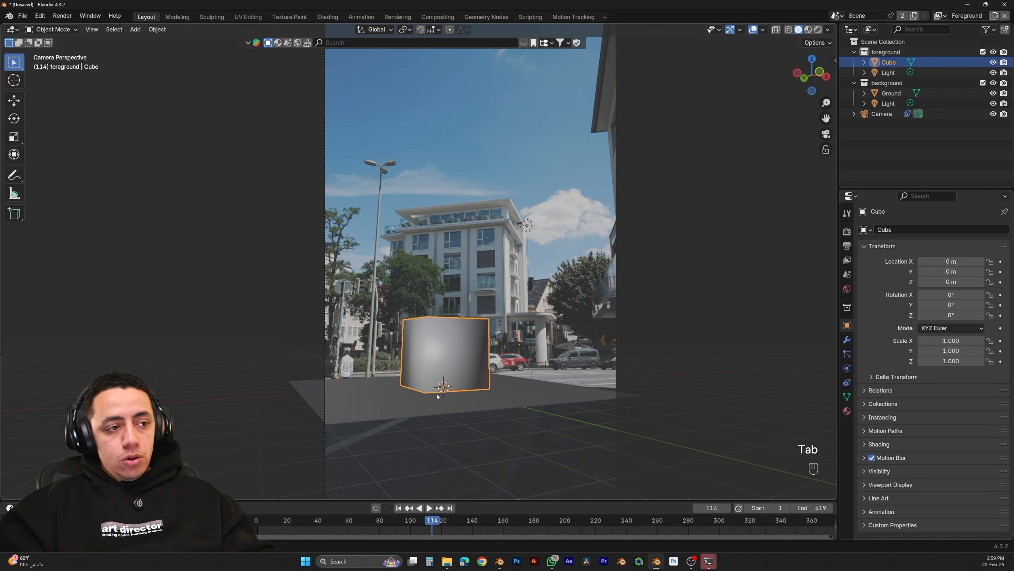
Hide the Ground plane, play and scrub the footage to check the cube's tracking, and return to frame 1
click(993, 93)
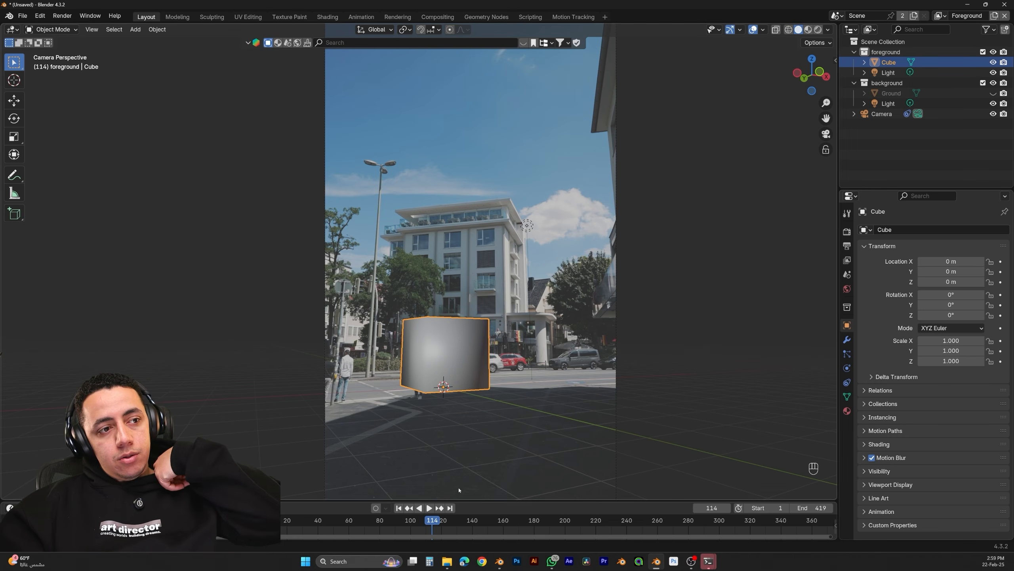
key(space)
drag(604, 530, 493, 530)
key(shift+Left)
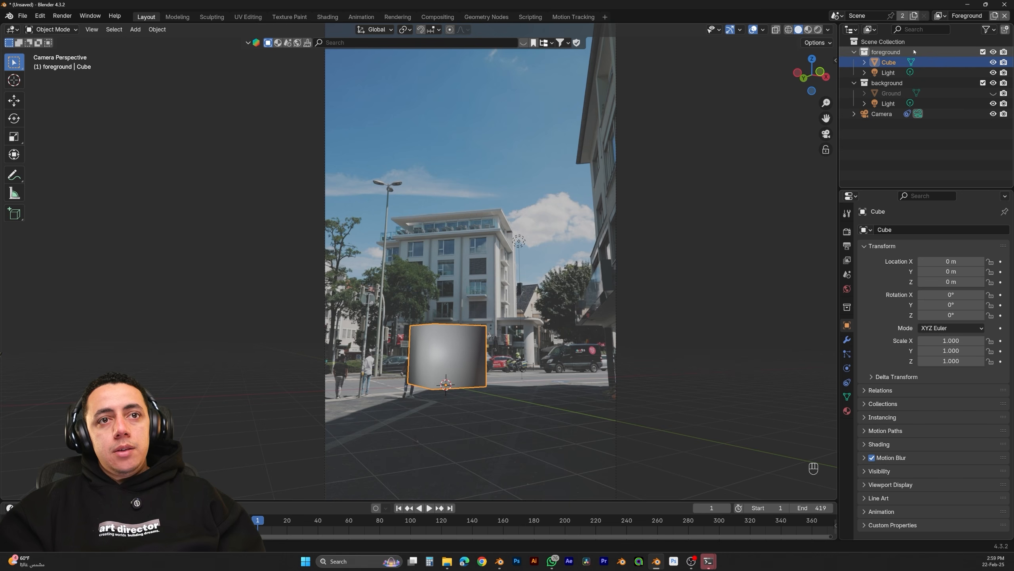
Delete the foreground and background collections along with both lights, and switch to the Background view layer
click(885, 53)
key(Delete)
key(Delete)
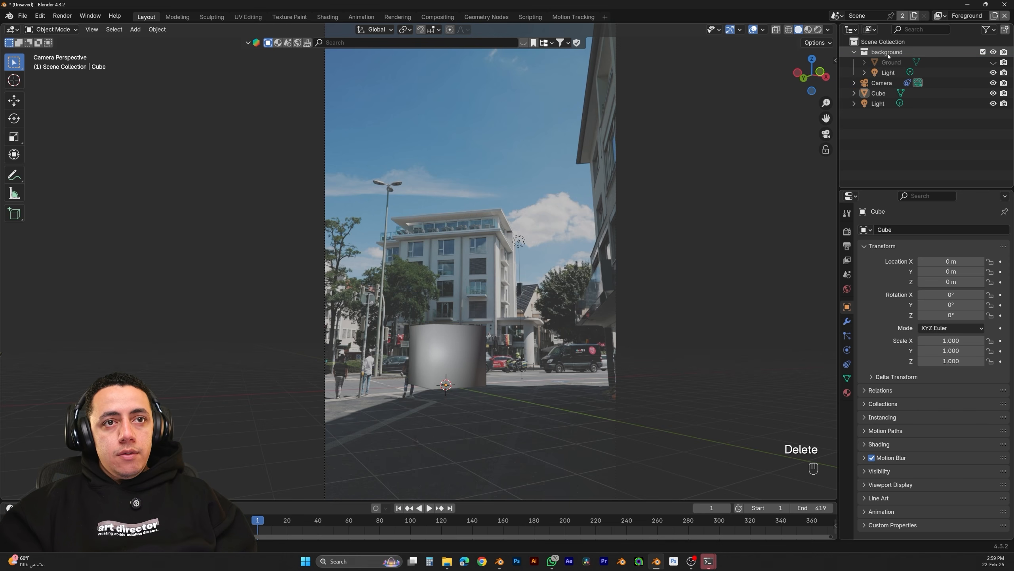
key(Delete)
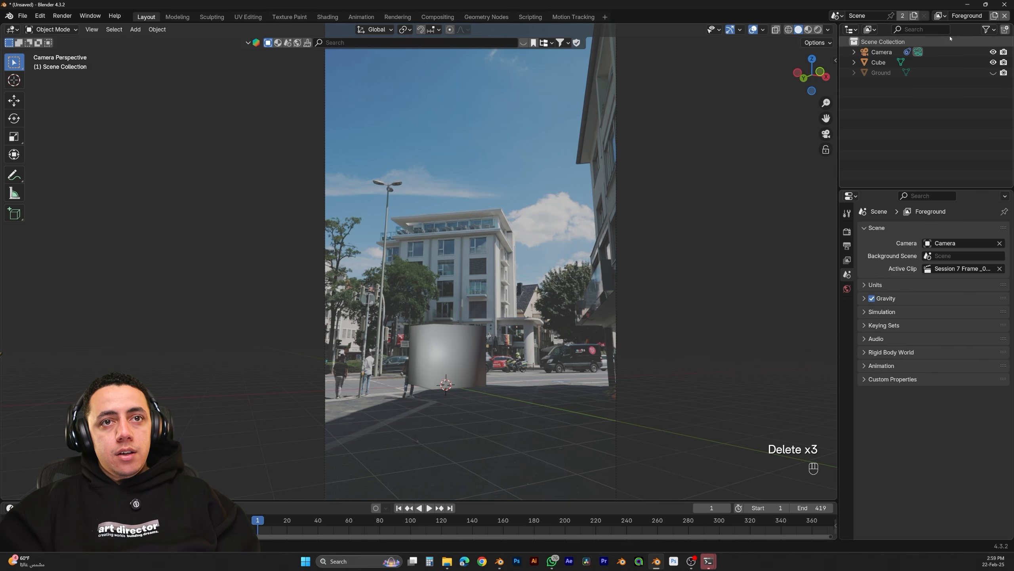
click(940, 15)
click(891, 40)
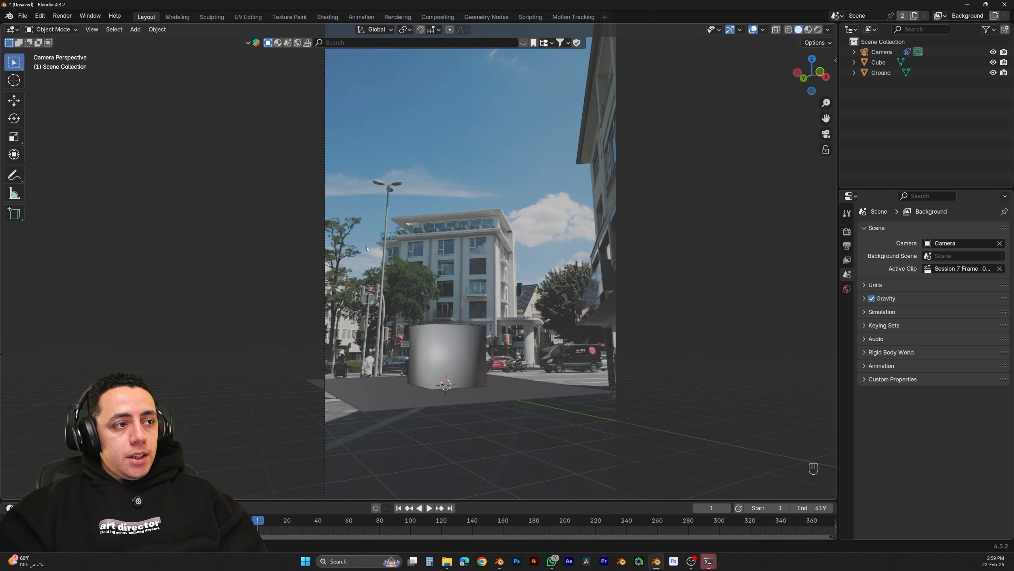
In the camera's background image settings, turn off Render Undistorted and set the opacity to 1.000
click(886, 53)
click(299, 94)
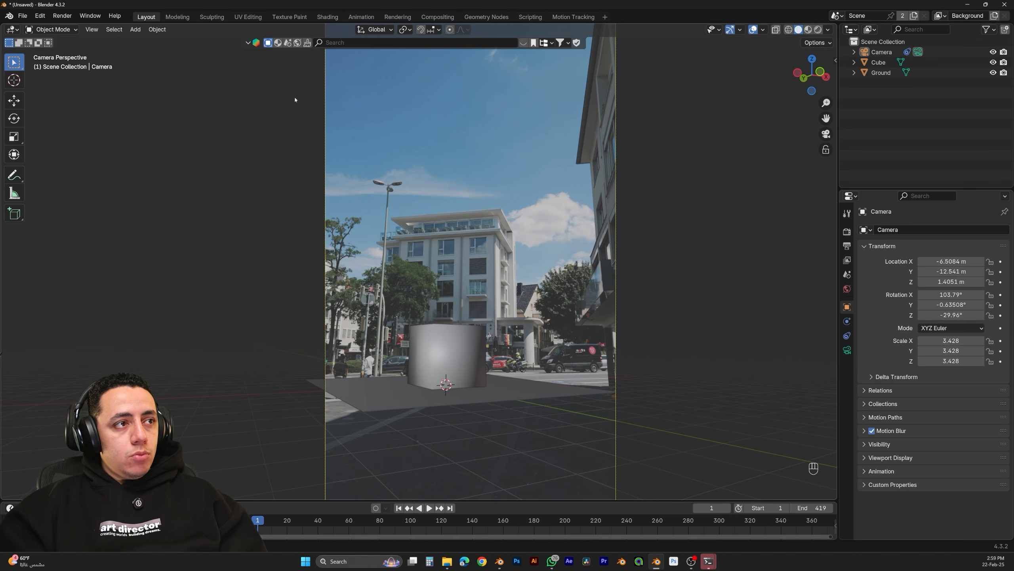
click(324, 96)
click(327, 91)
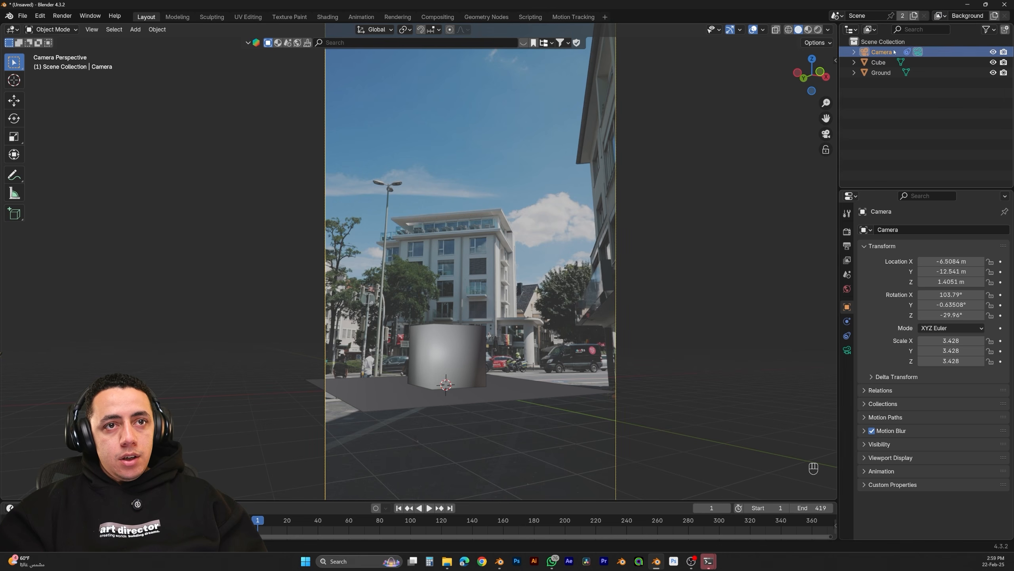
click(848, 350)
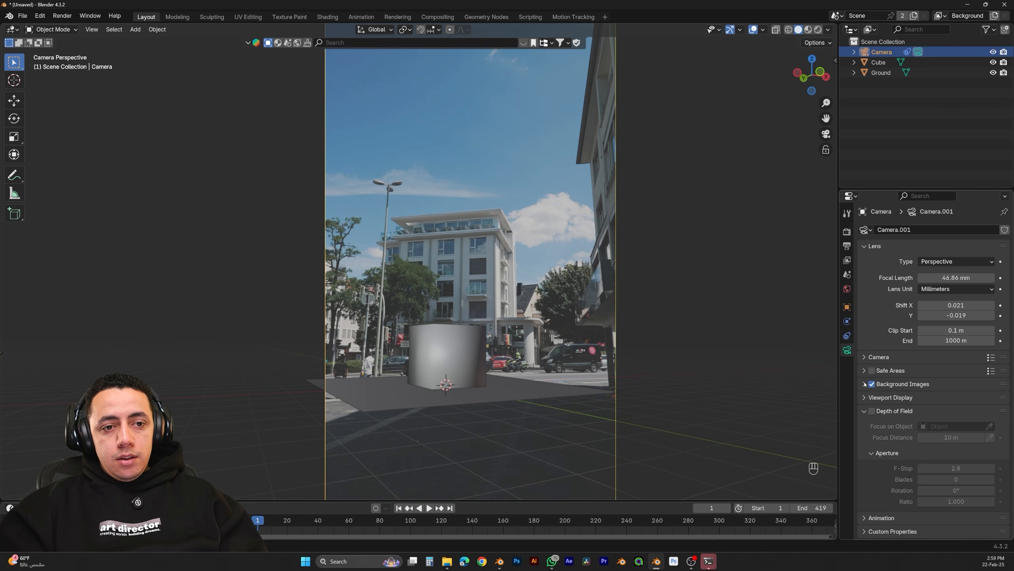
click(874, 357)
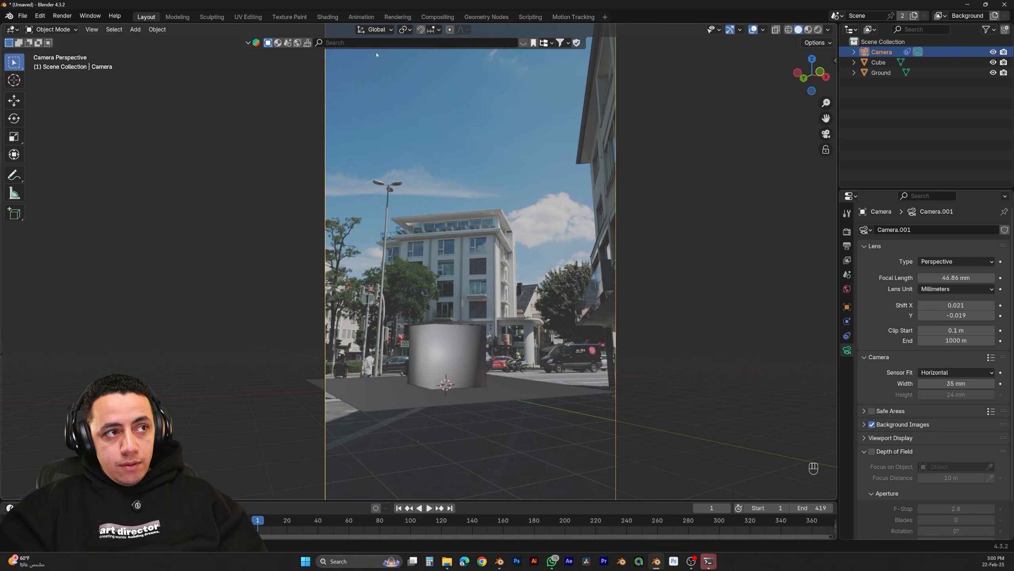
click(864, 359)
click(864, 384)
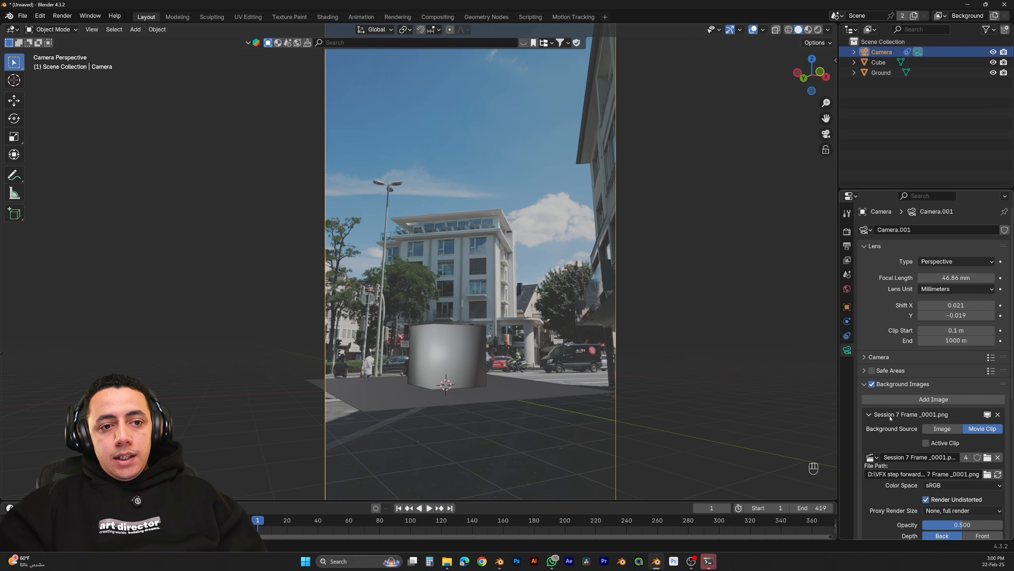
scroll(926, 382, down, 4)
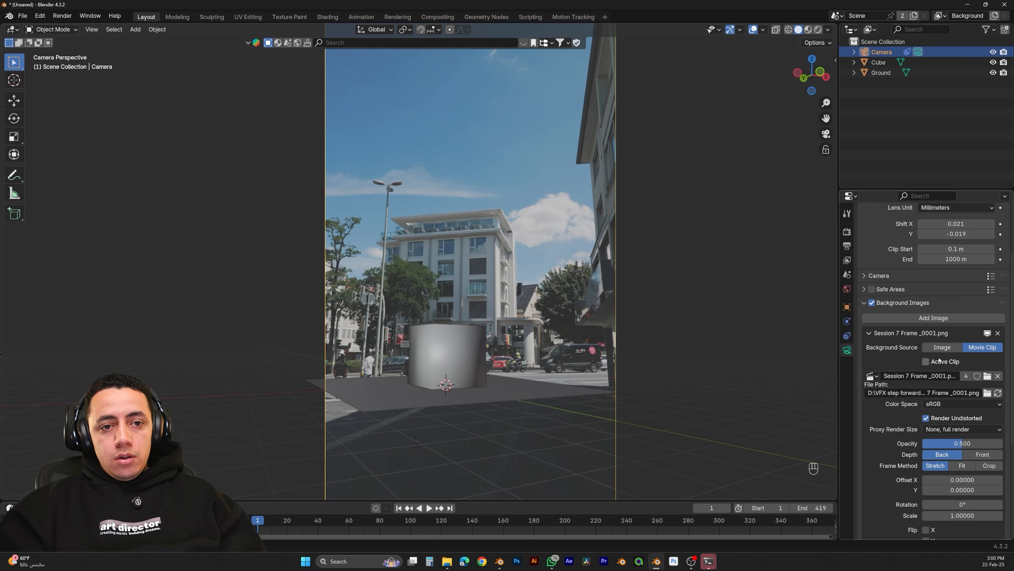
click(926, 418)
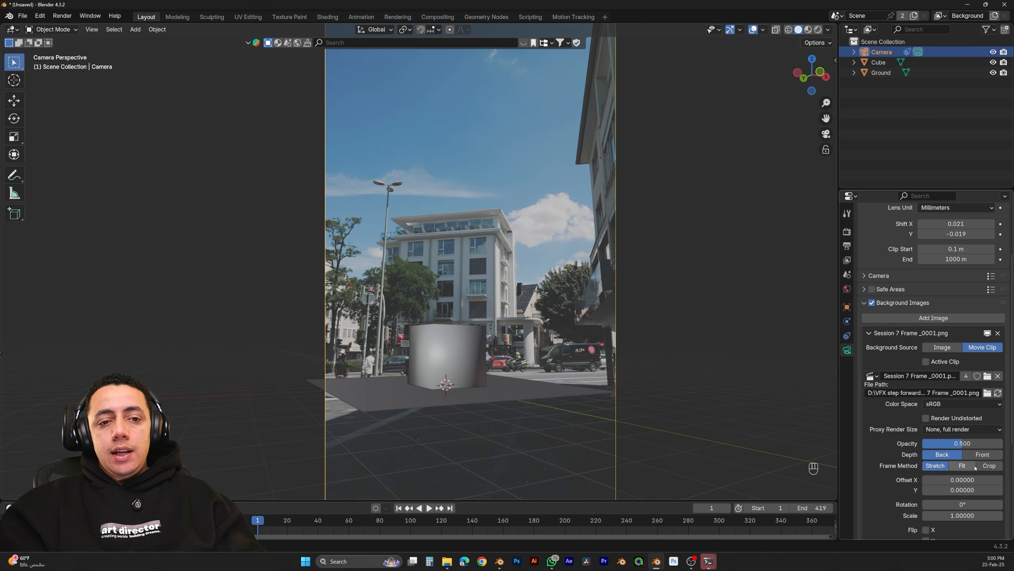
drag(963, 443, 1003, 443)
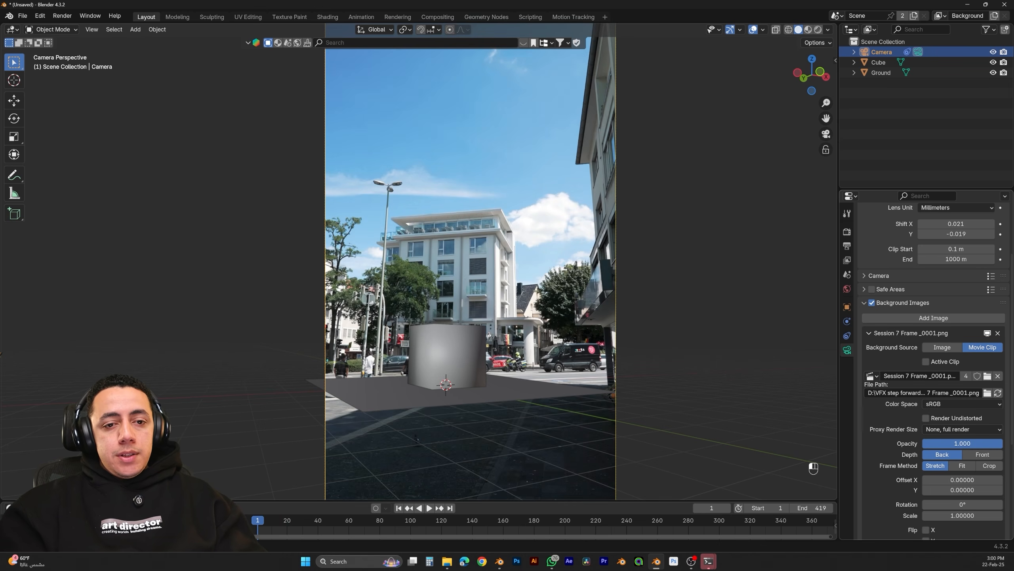
Set the scene's color management view transform to AgX
click(847, 231)
click(901, 533)
scroll(911, 512, down, 6)
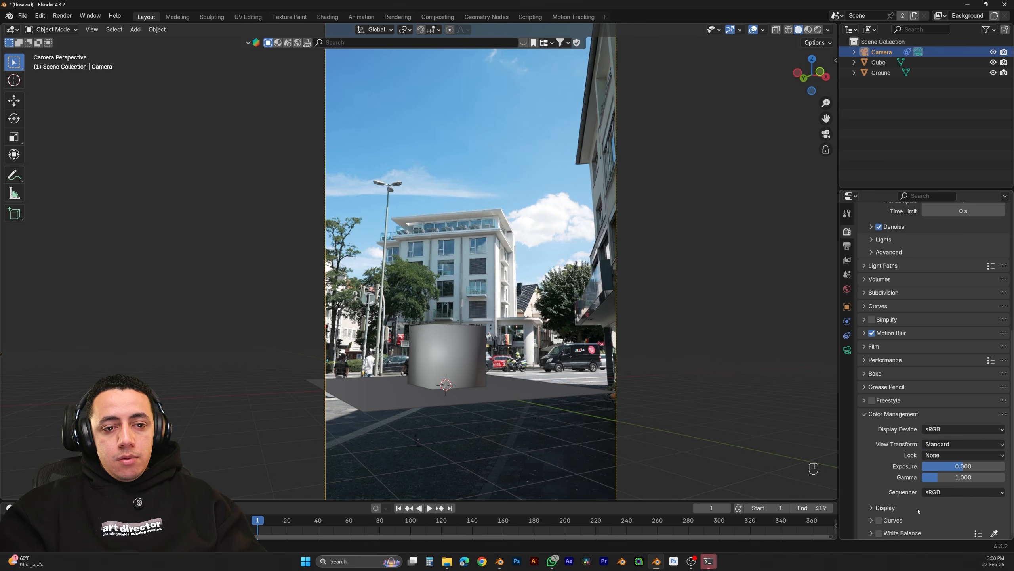
click(963, 444)
click(943, 478)
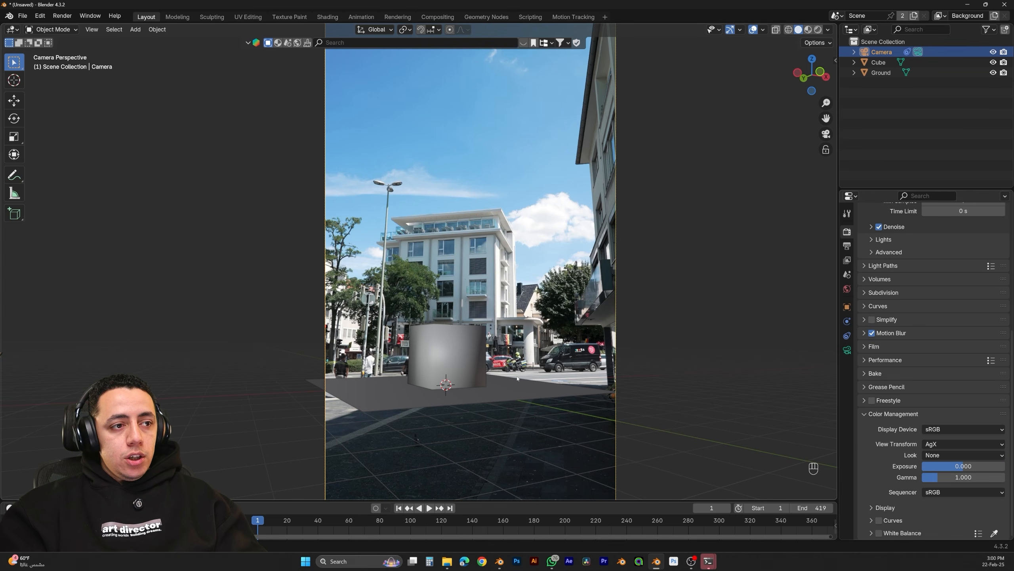
scroll(874, 415, up, 5)
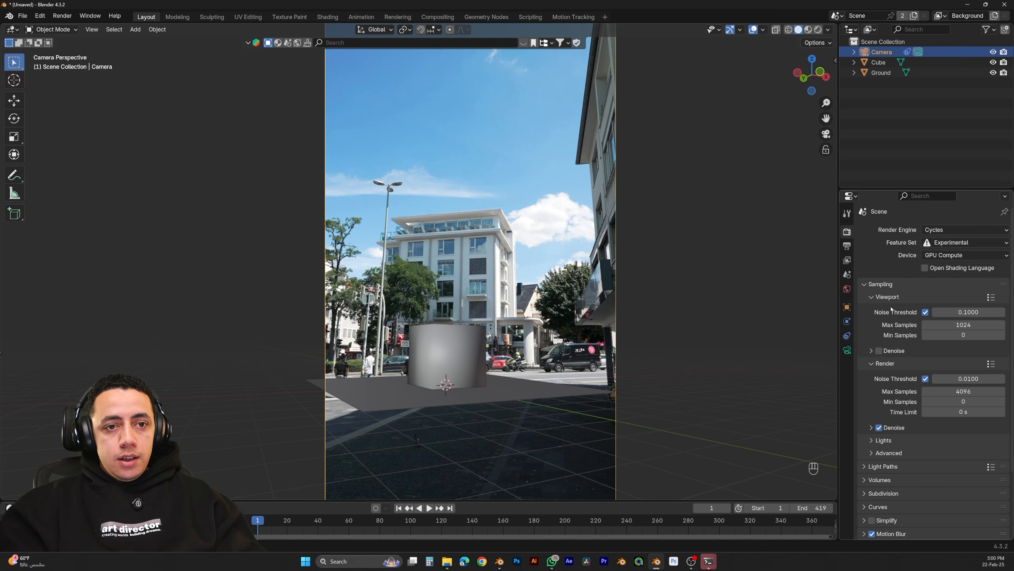
click(847, 245)
Add an Edge Split modifier to the cube to sharpen its shading, and deselect the cube
click(458, 351)
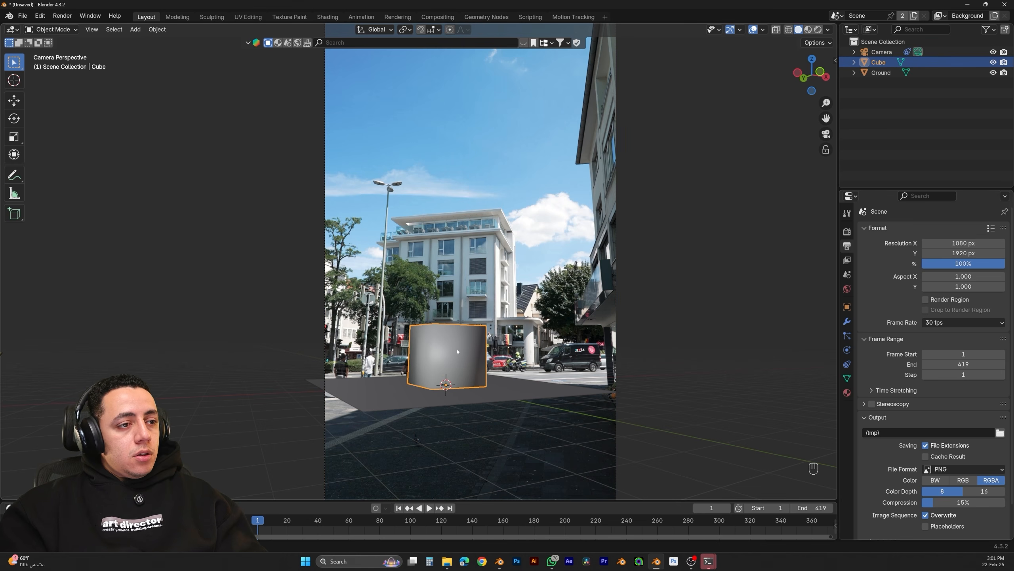
click(847, 322)
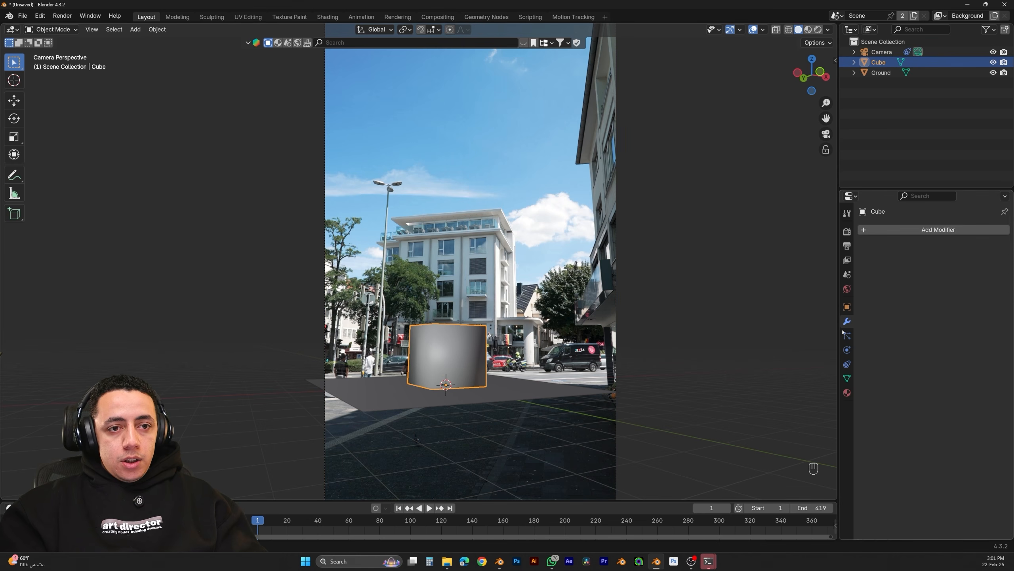
click(937, 230)
key(space)
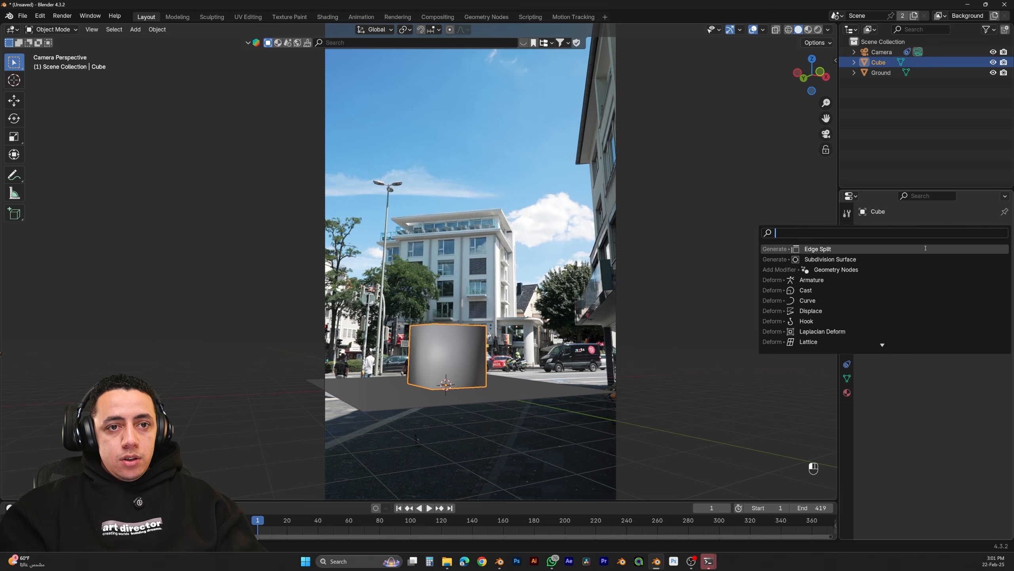
click(818, 249)
key(alt+a)
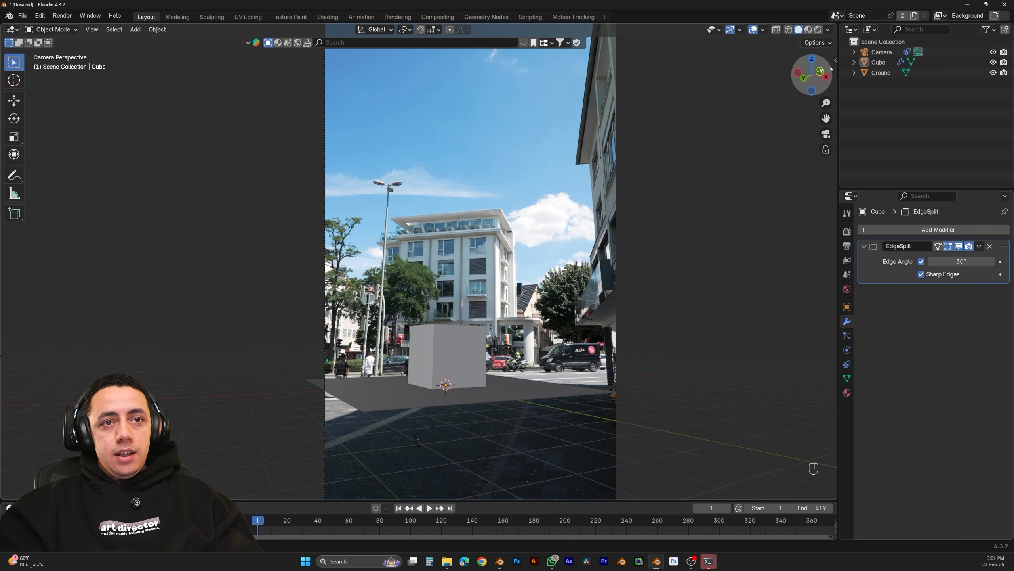
Add an Arrows empty at the world origin in the Scene Collection
click(883, 42)
key(shift+a)
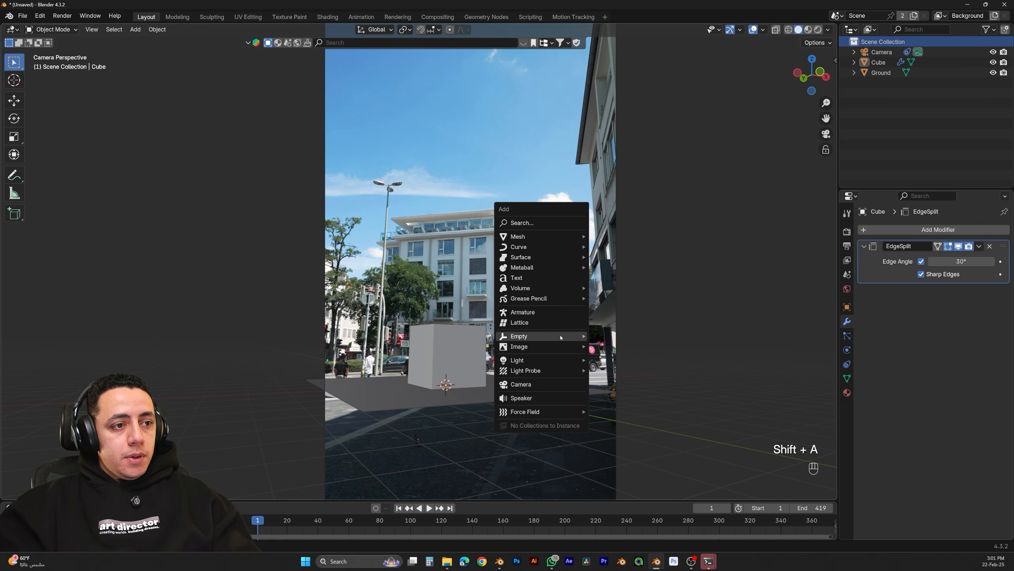
mouse_move(575, 336)
click(607, 346)
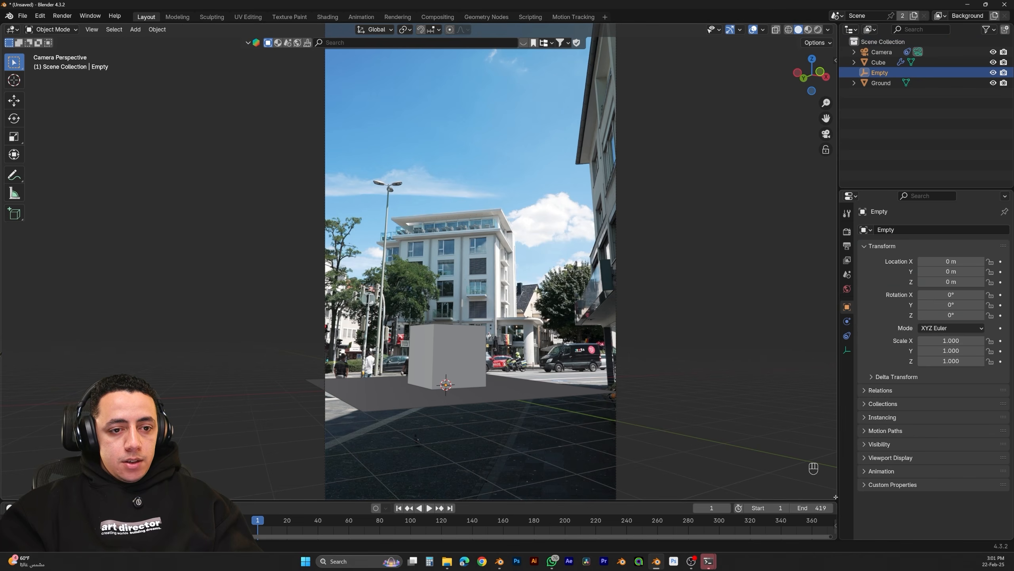
Split the 3D viewport into a camera view and a user perspective showing the camera and cube, and hide the Ground plane
drag(835, 497, 448, 359)
shift+middle_drag(366, 347, 368, 355)
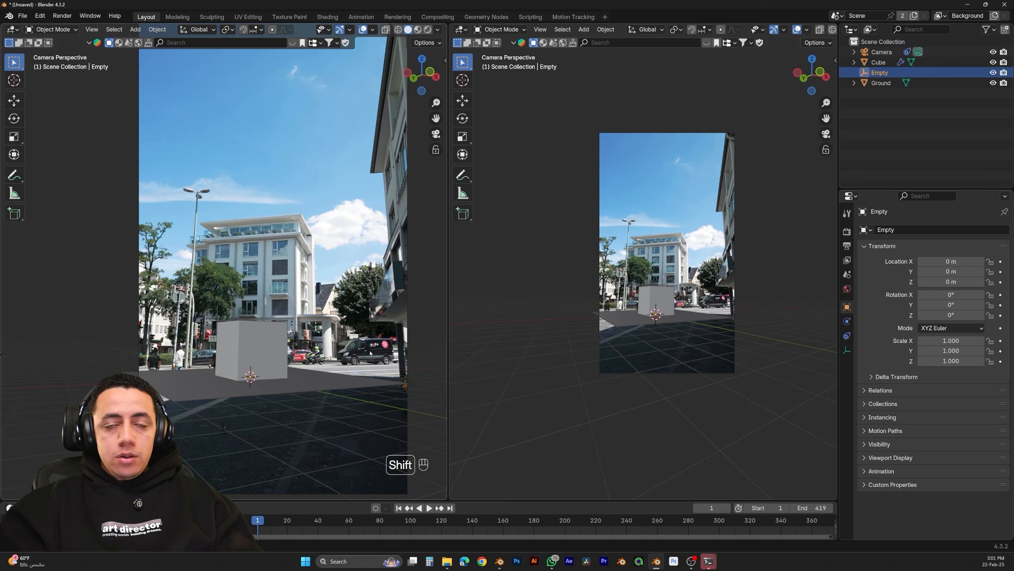
middle_drag(659, 355, 624, 280)
scroll(649, 363, down, 3)
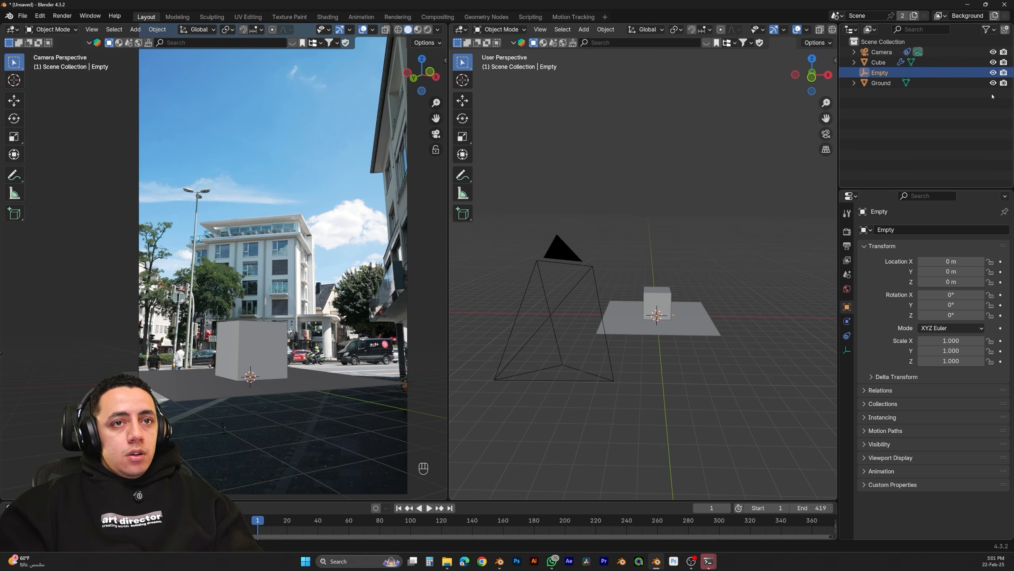
click(993, 83)
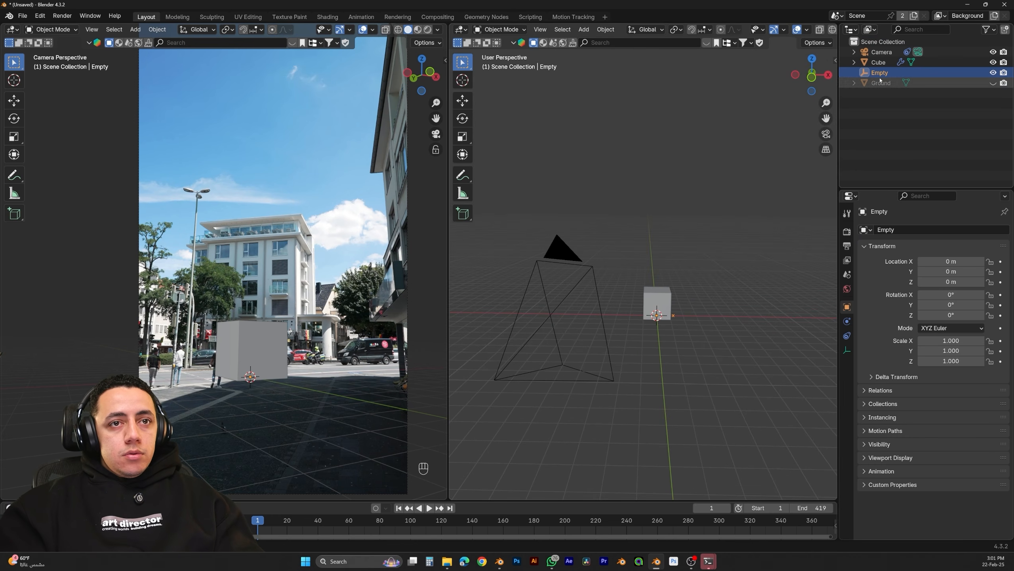
Check the Copy Attributes options for the Empty and Camera, and search the extensions for "copy" to find the Copy Attributes Menu add-on
ctrl+click(886, 52)
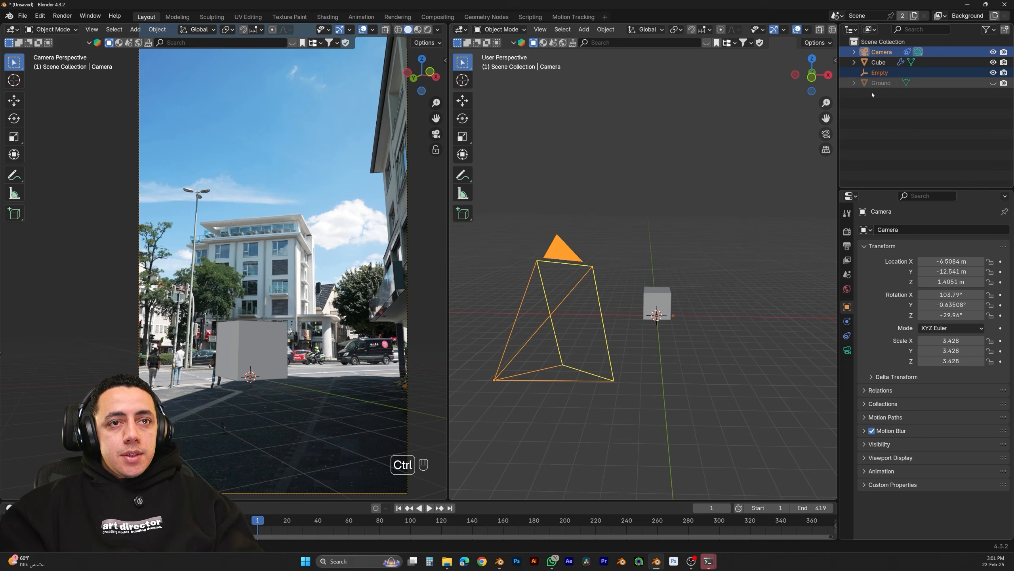
key(ctrl+c)
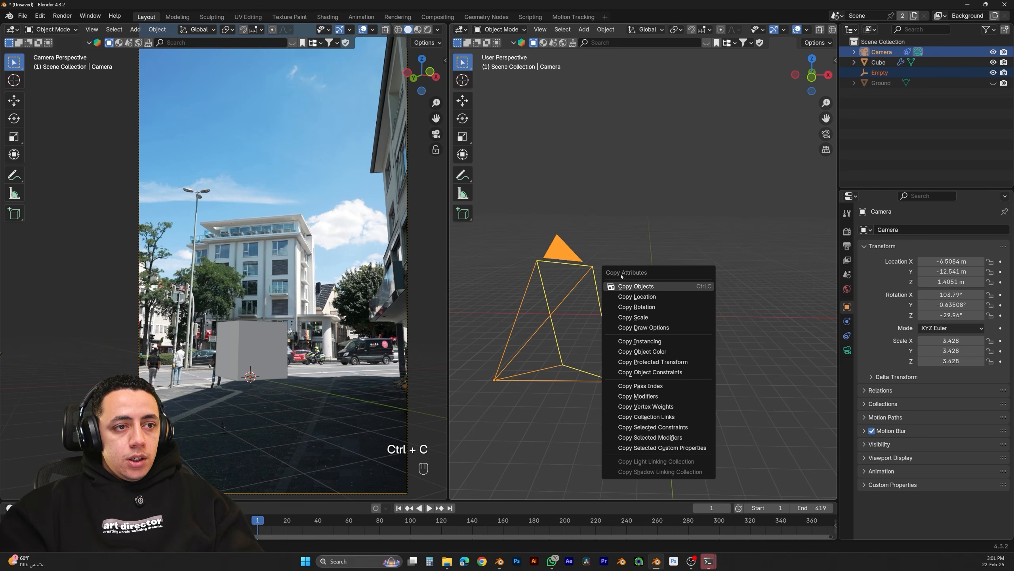
click(40, 16)
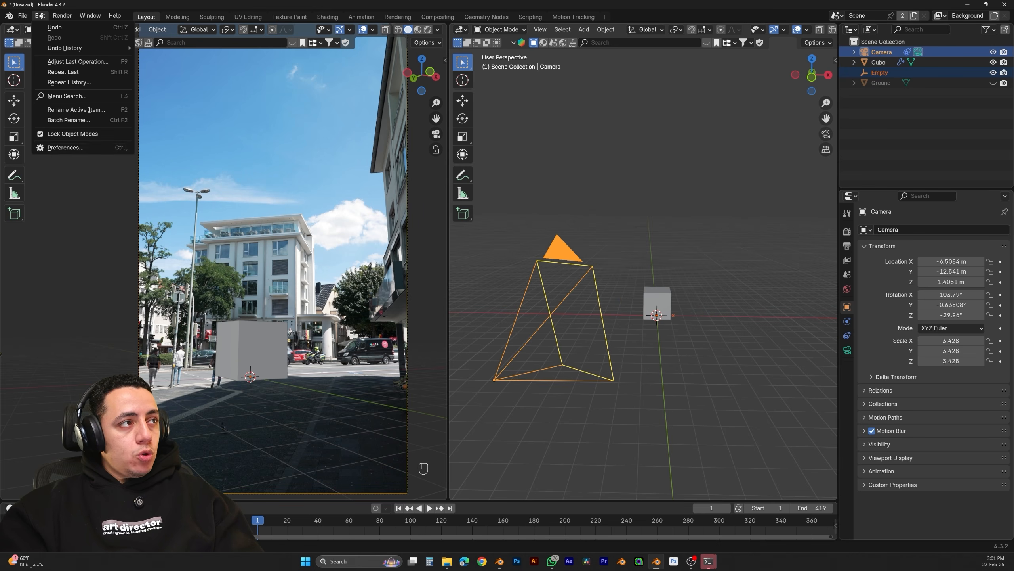
click(64, 148)
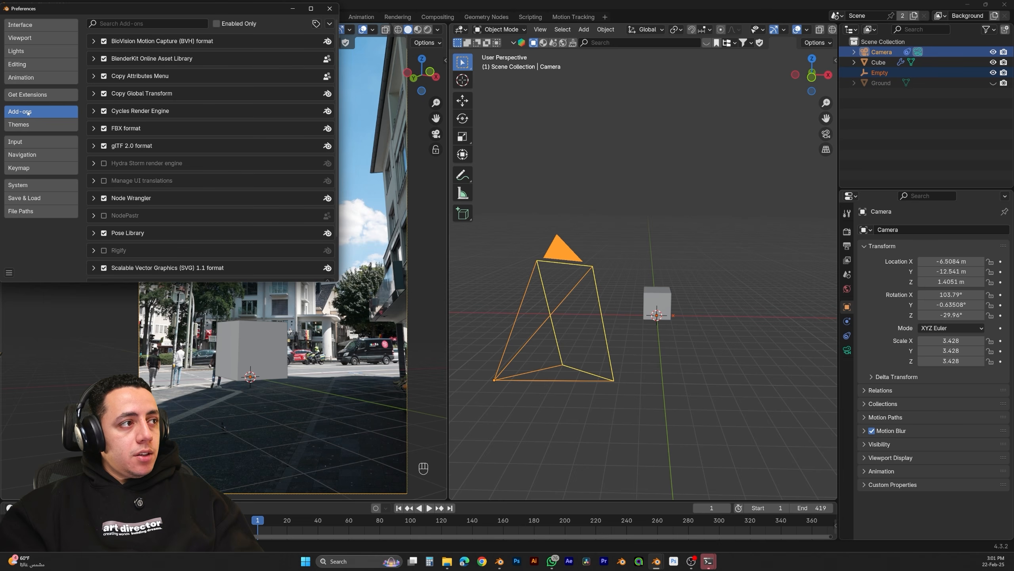
click(28, 95)
click(137, 23)
text(co)
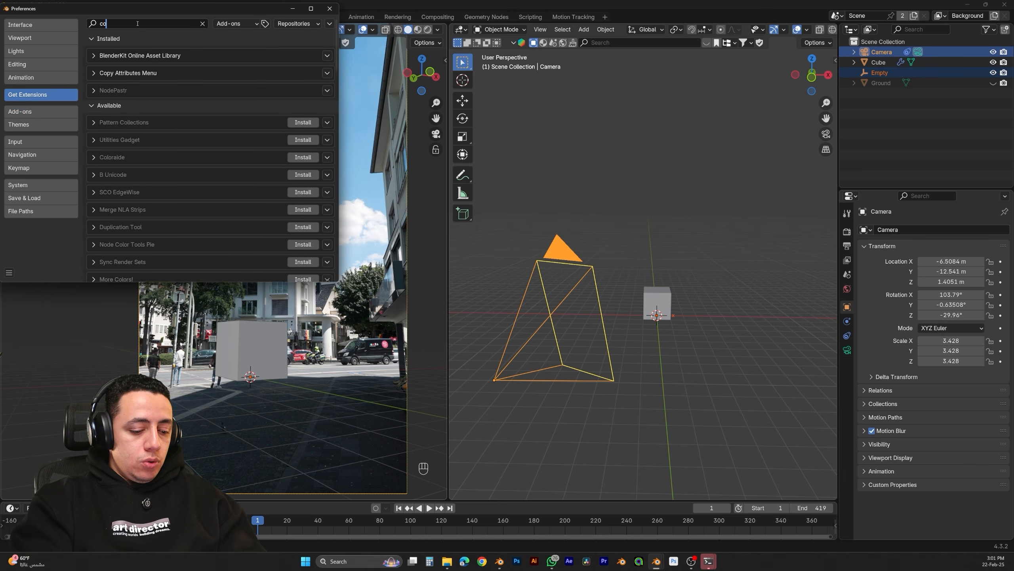
text(py)
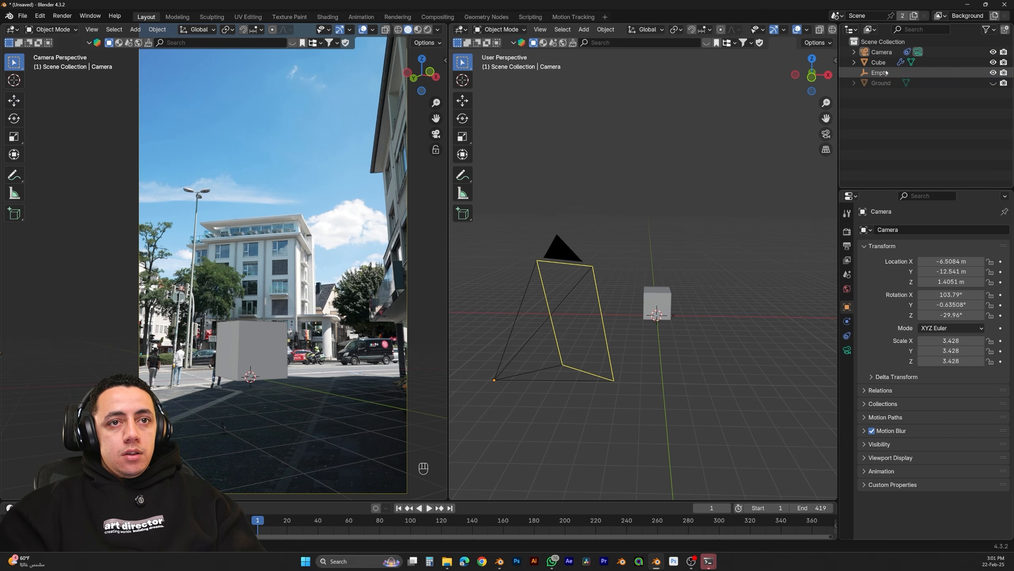
Copy the camera's location and rotation to the Empty with Copy Attributes, and deselect both objects
click(879, 72)
ctrl+click(882, 52)
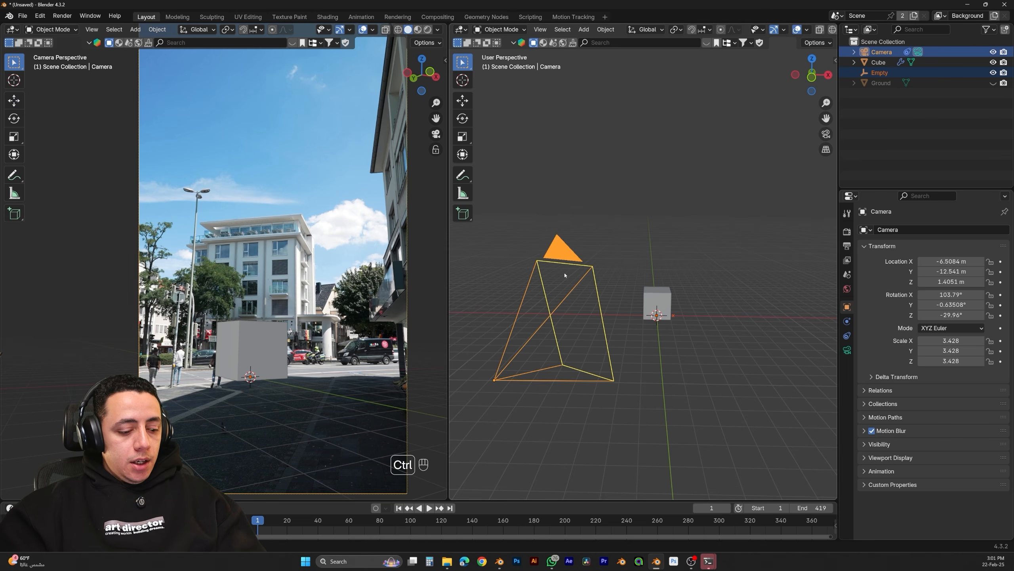
key(ctrl+c)
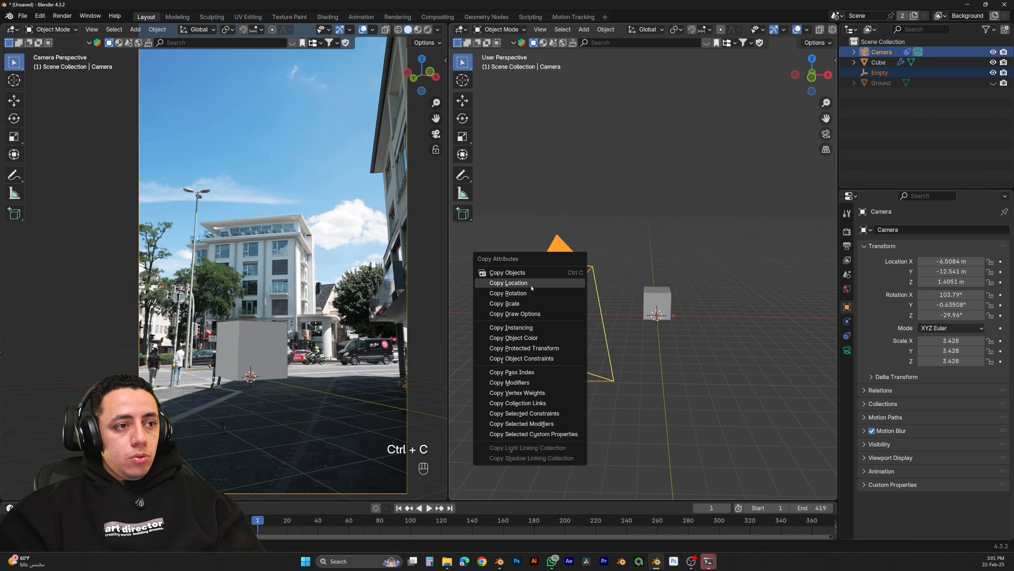
click(519, 283)
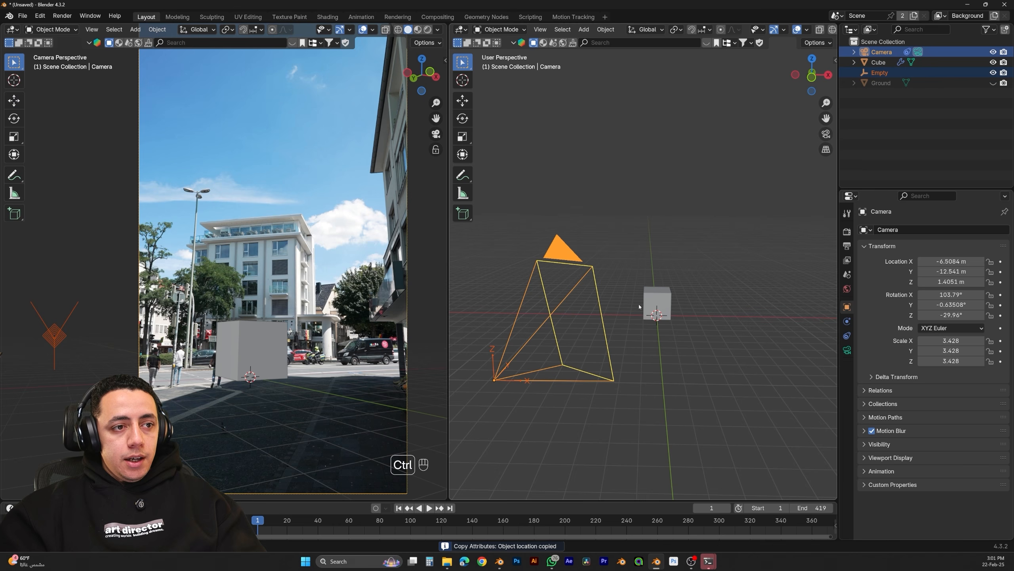
key(ctrl+c)
click(629, 316)
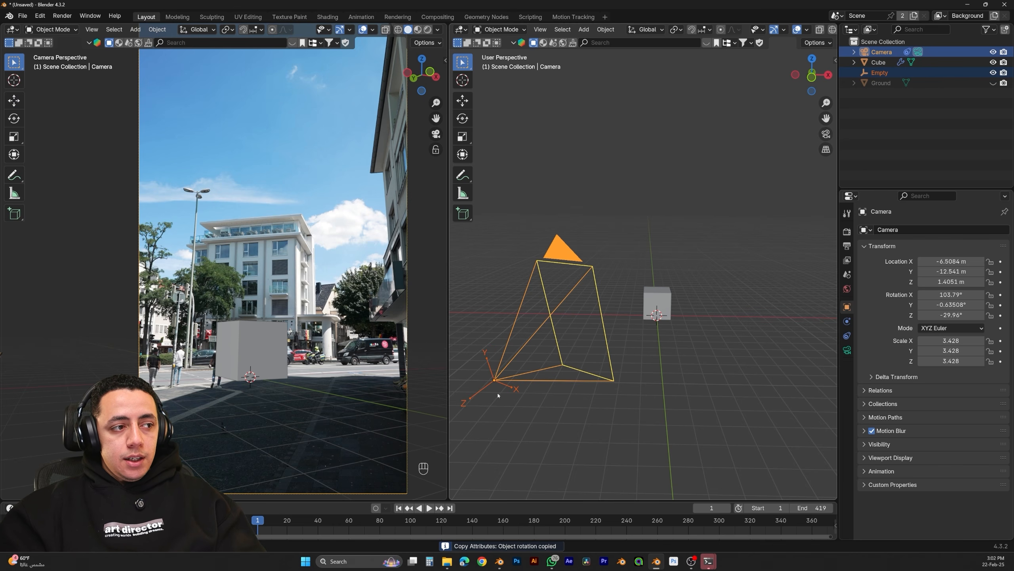
key(ctrl+c)
click(883, 90)
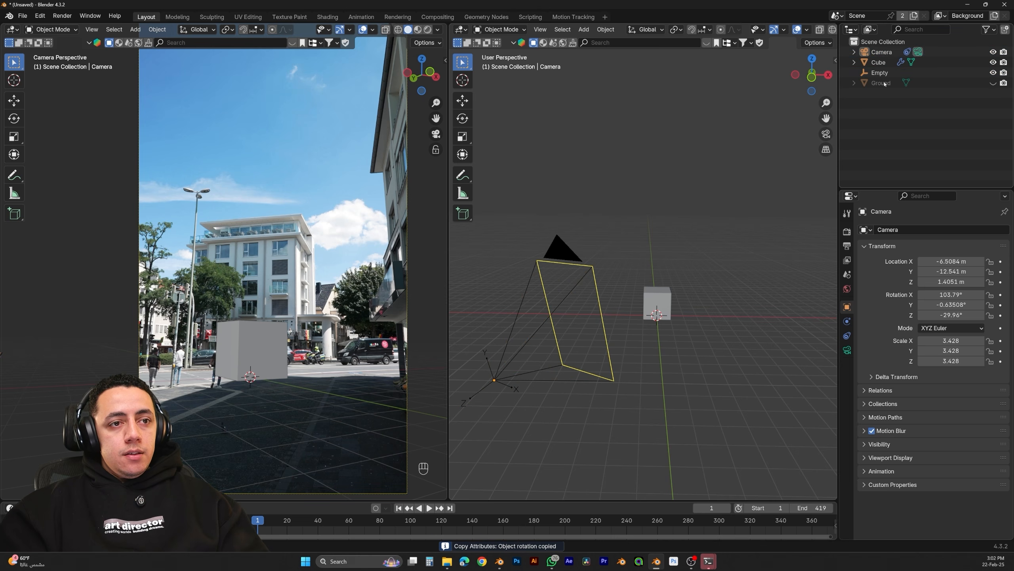
Parent the Camera to the Empty with the Object option, and check the new hierarchy in the outliner
click(882, 52)
ctrl+click(880, 73)
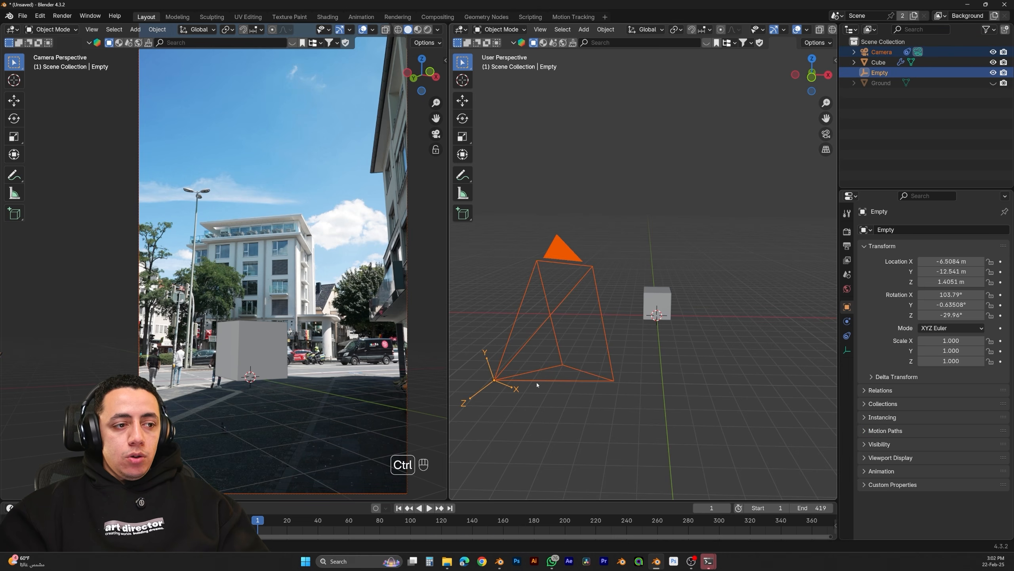
key(ctrl+p)
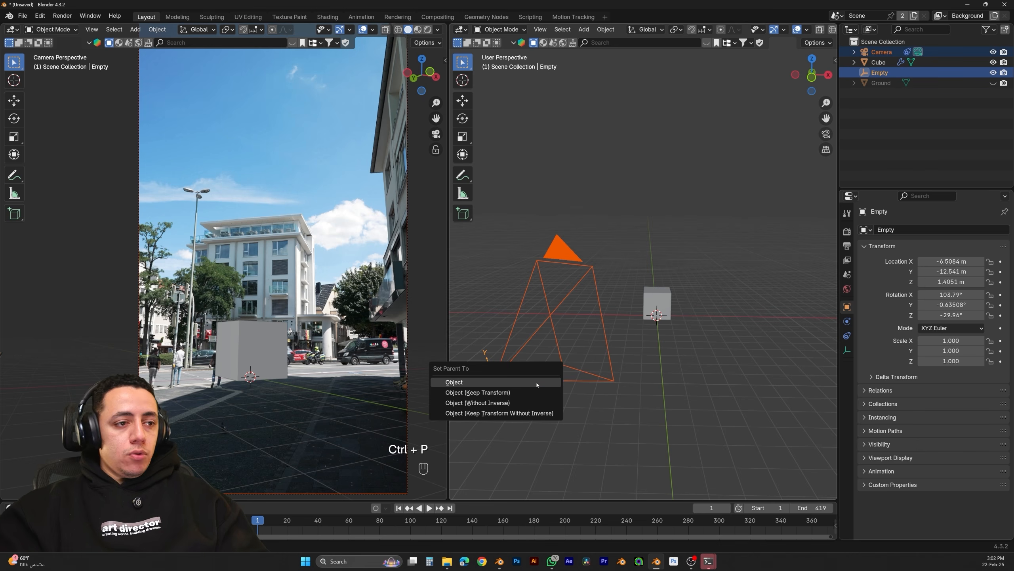
click(537, 383)
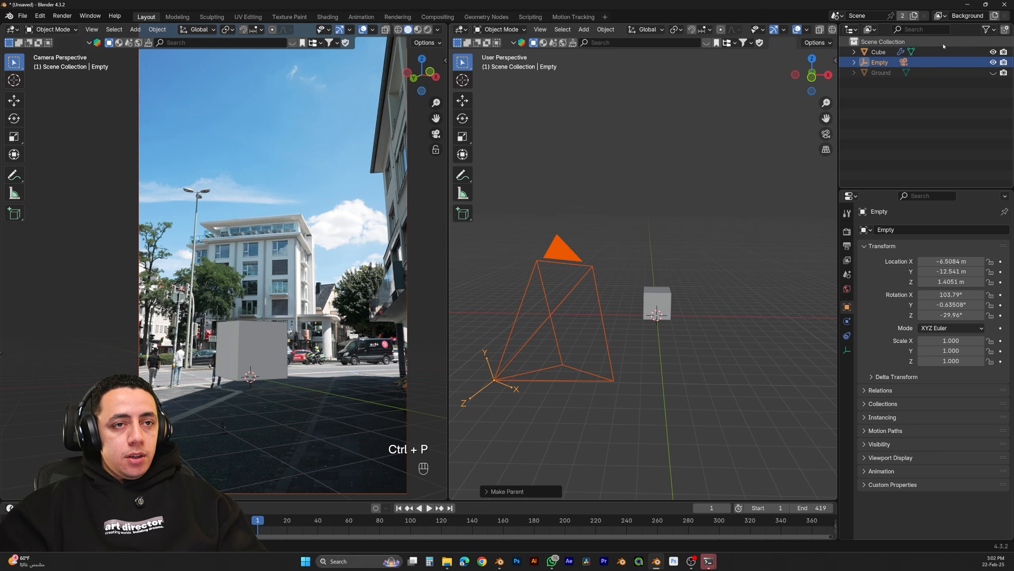
click(855, 63)
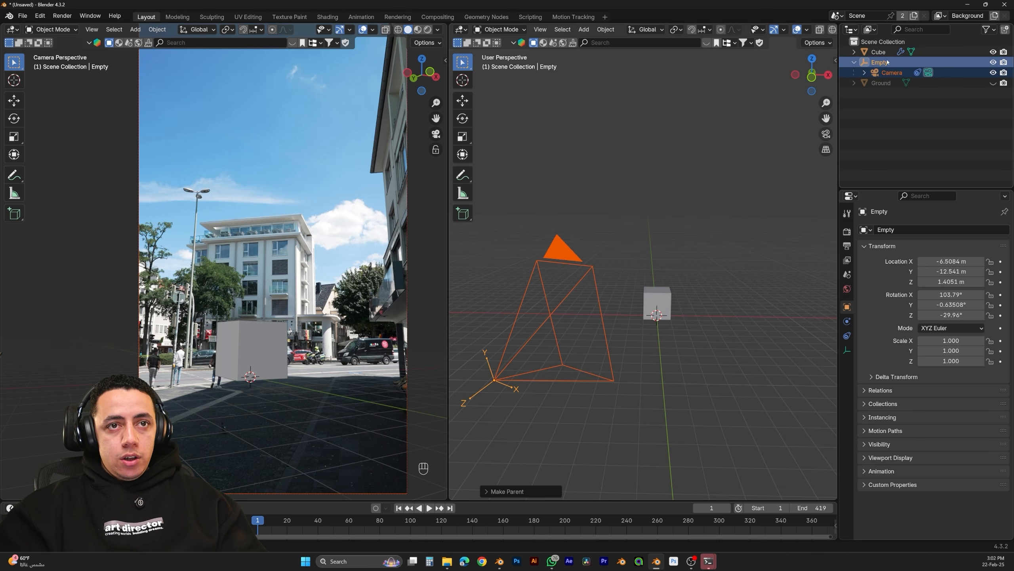
click(862, 65)
click(854, 63)
Rotate the Empty about global Z to about -0.3° and move it along global X to about -0.5 m
middle_drag(604, 357, 599, 357)
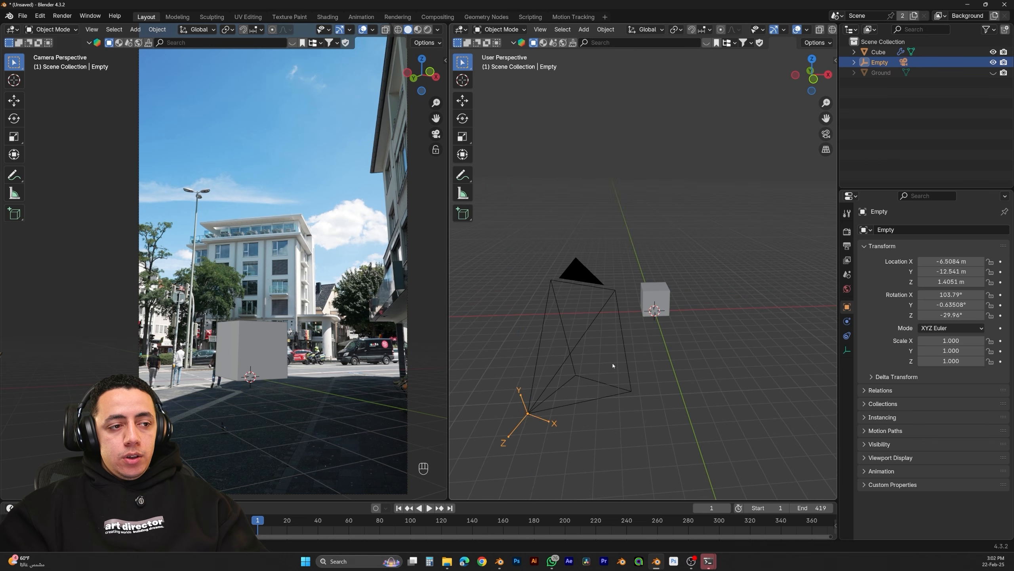
key(r)
key(z)
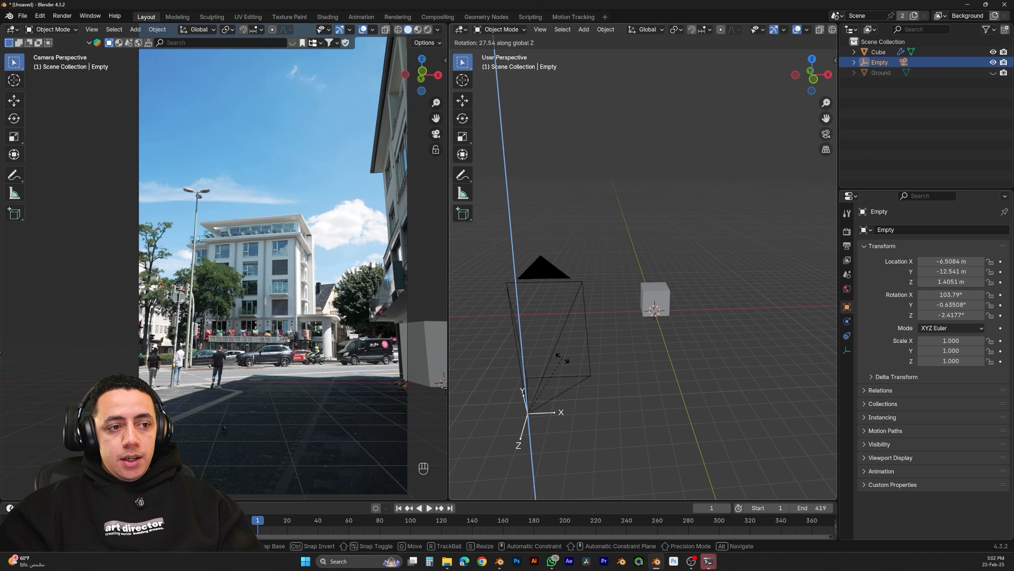
click(560, 359)
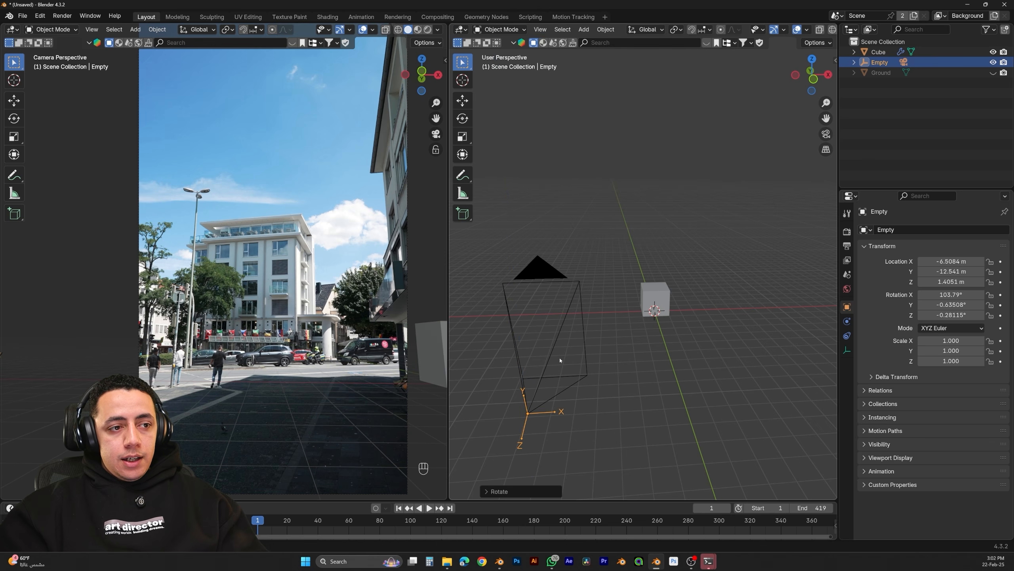
key(g)
key(x)
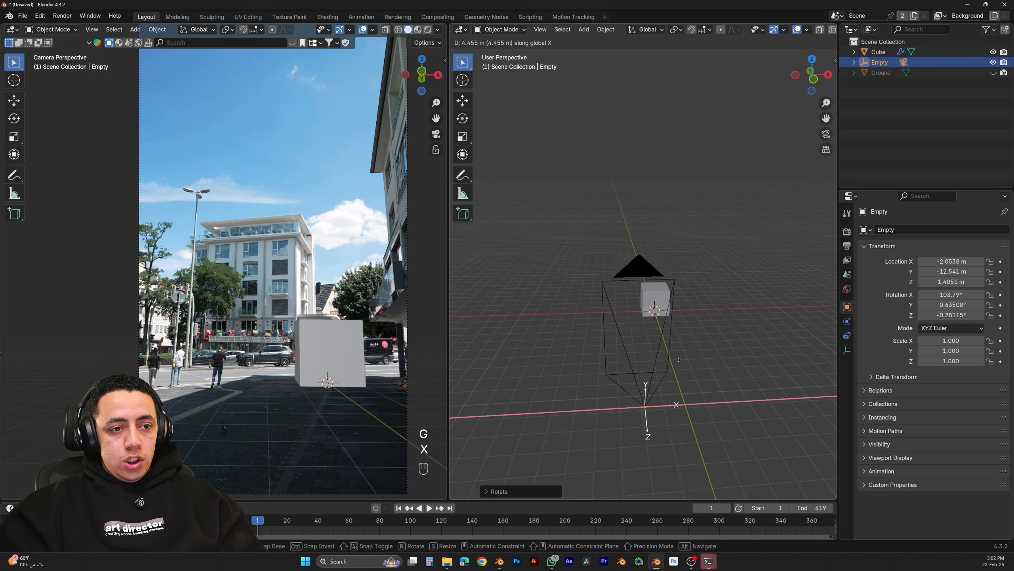
click(717, 364)
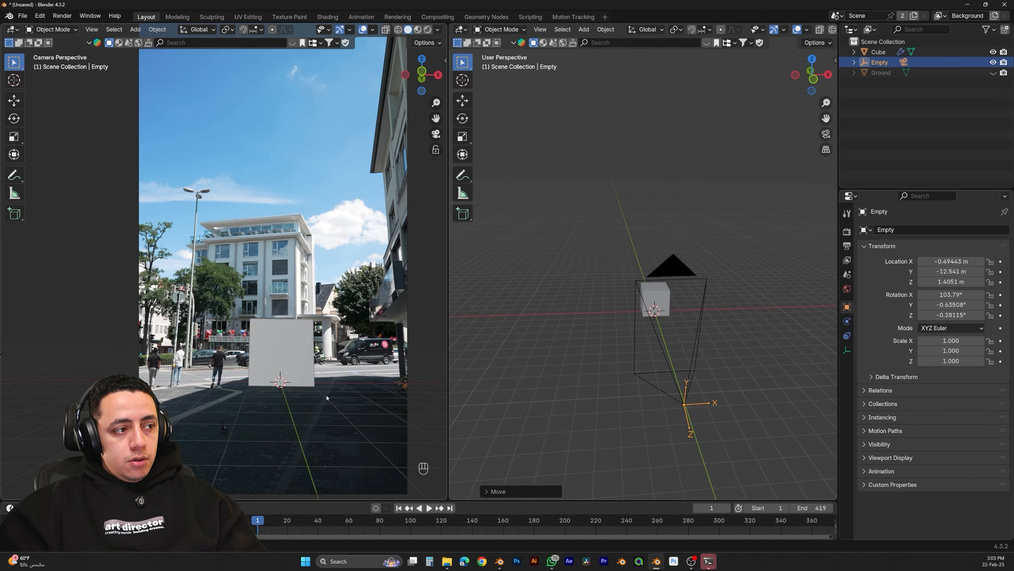
Move the Empty along global X to about 2.75 m and rotate it about global Z to about 12.7°
key(g)
key(x)
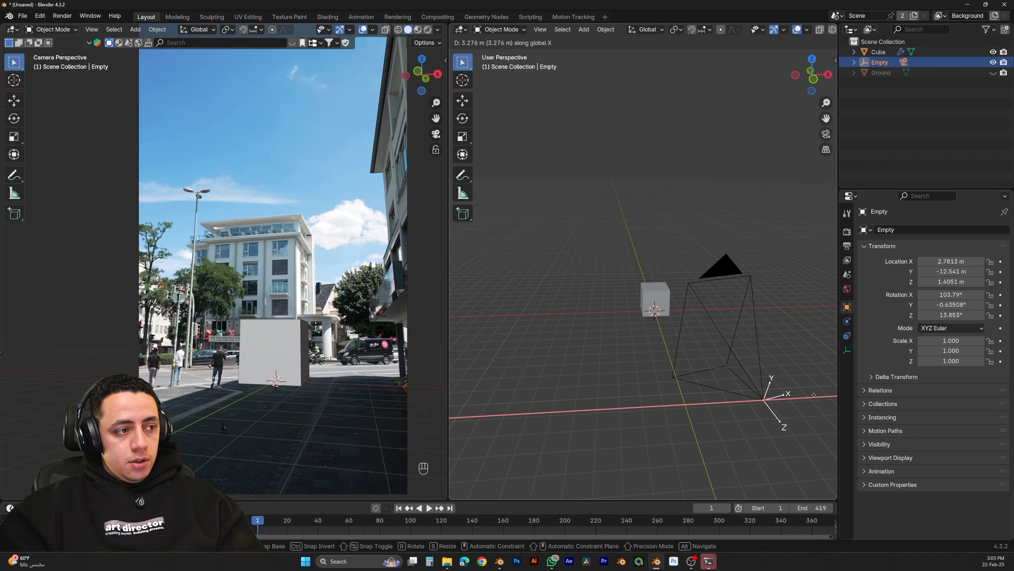
key(r)
key(z)
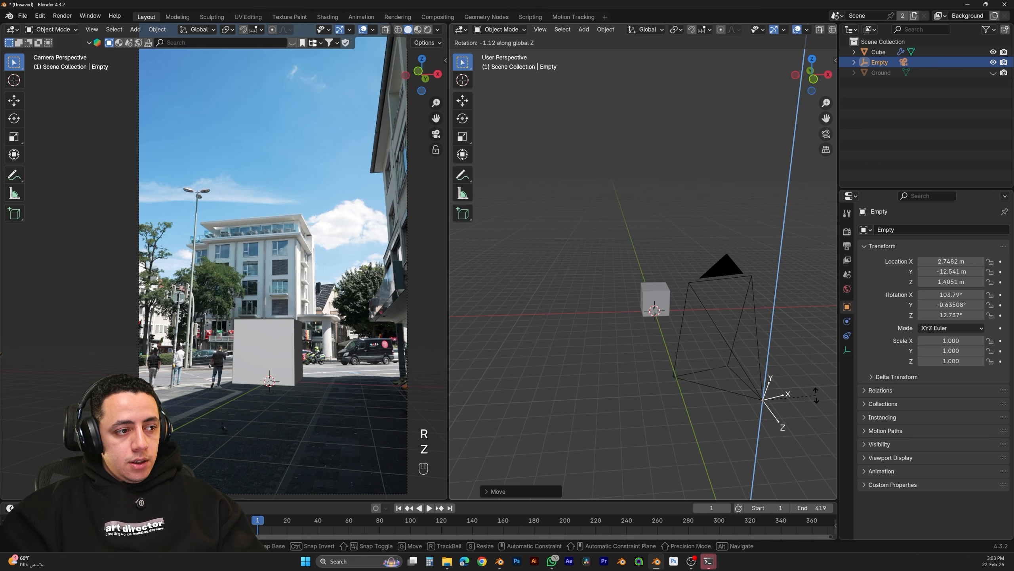
click(225, 412)
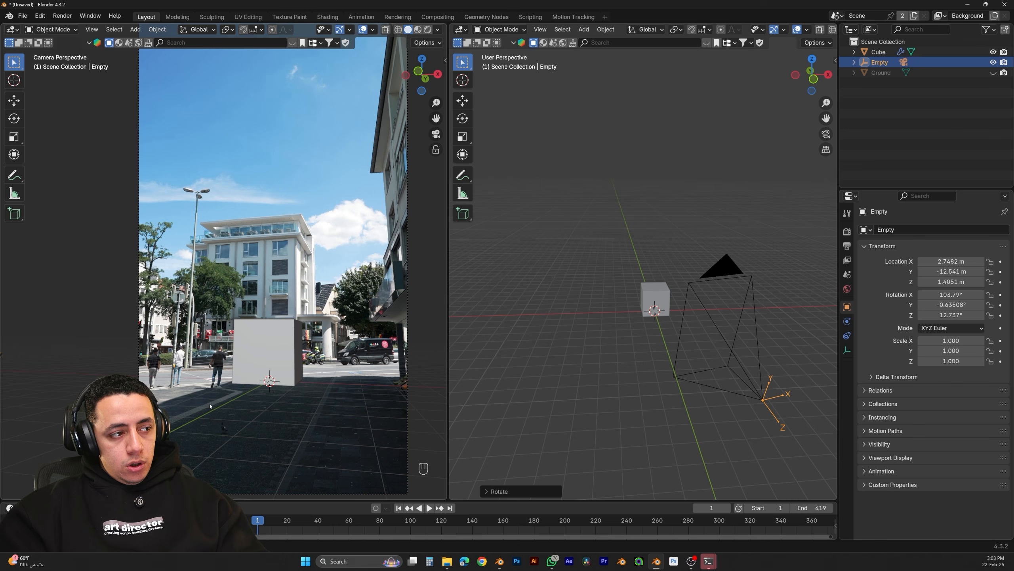
Undo the Empty's recent moves and rotations, and redo them all
key(ctrl+z)
key(ctrl+z)
key(ctrl+z)
key(ctrl+z)
key(ctrl+z)
key(ctrl+shift+z)
key(ctrl+shift+z)
key(ctrl+shift+z)
key(ctrl+shift+z)
key(ctrl+shift+z)
key(ctrl+shift+z)
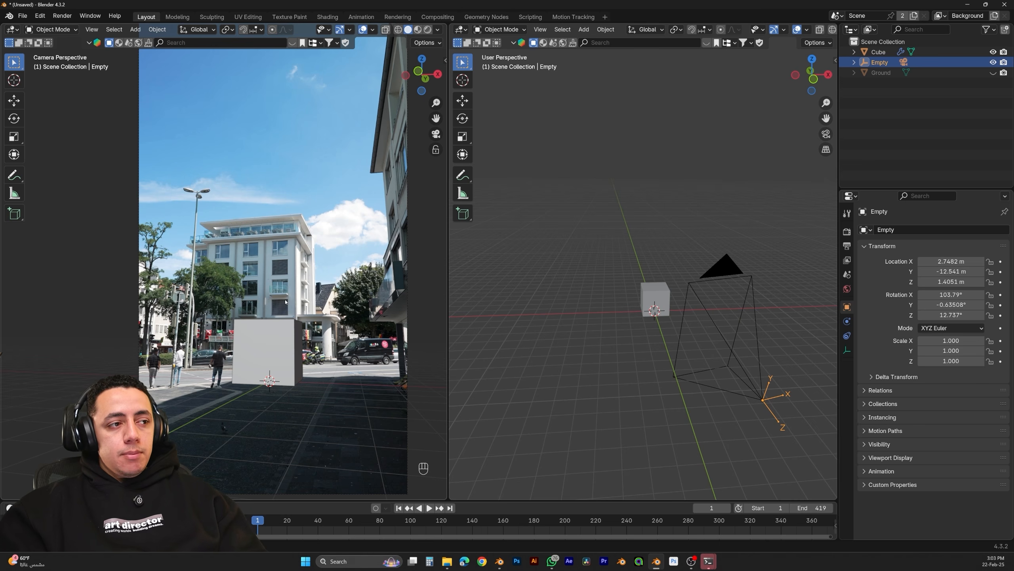
Set the tracking scene's scale from the two selected window tracks with a distance of 2, and return to the Layout workspace
scroll(322, 379, up, 4)
shift+middle_drag(322, 380, 322, 316)
click(322, 316)
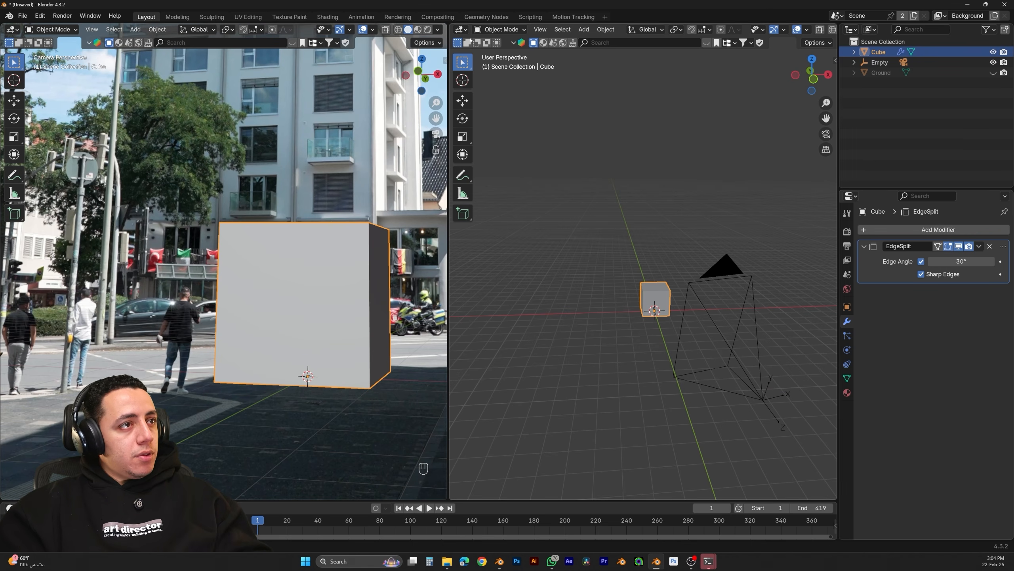
click(575, 16)
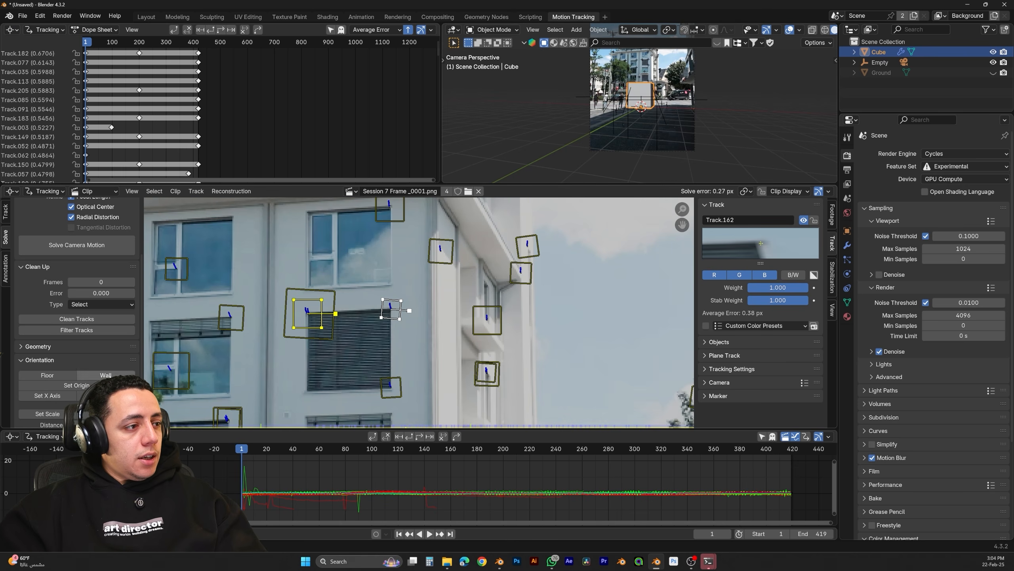
scroll(118, 337, down, 3)
click(103, 375)
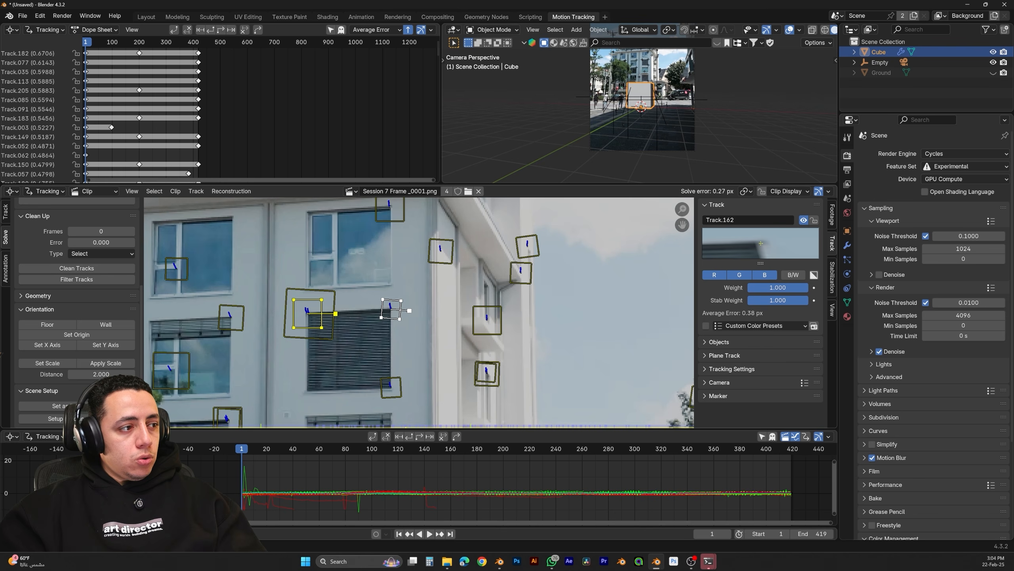
click(50, 363)
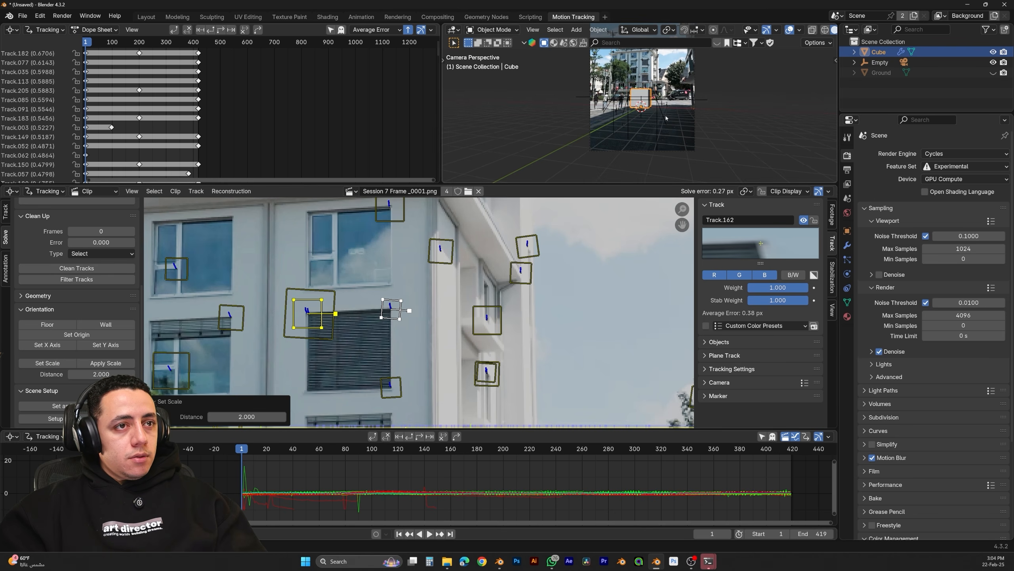
click(149, 16)
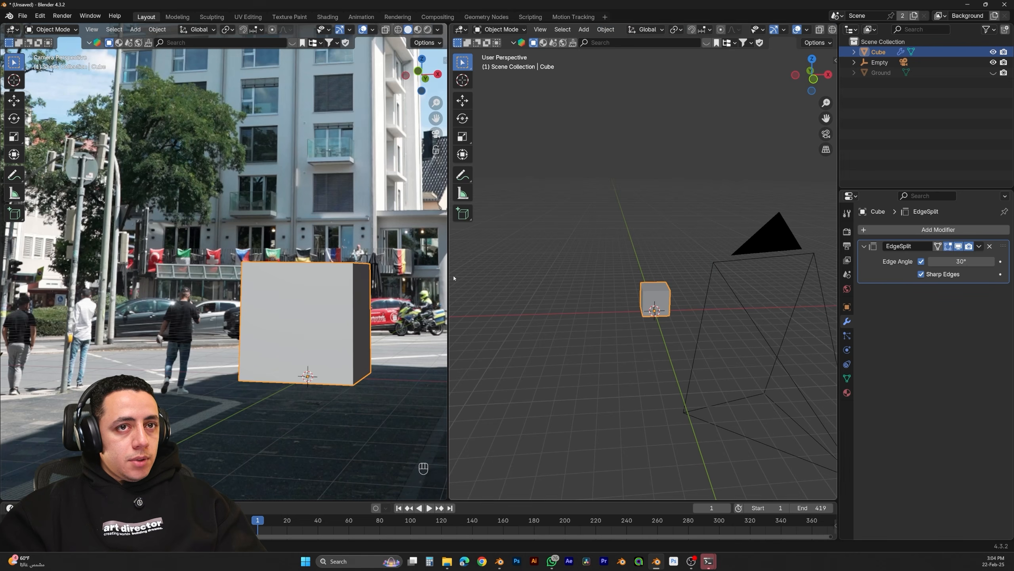
Move the cube along the global Y axis
key(g)
key(y)
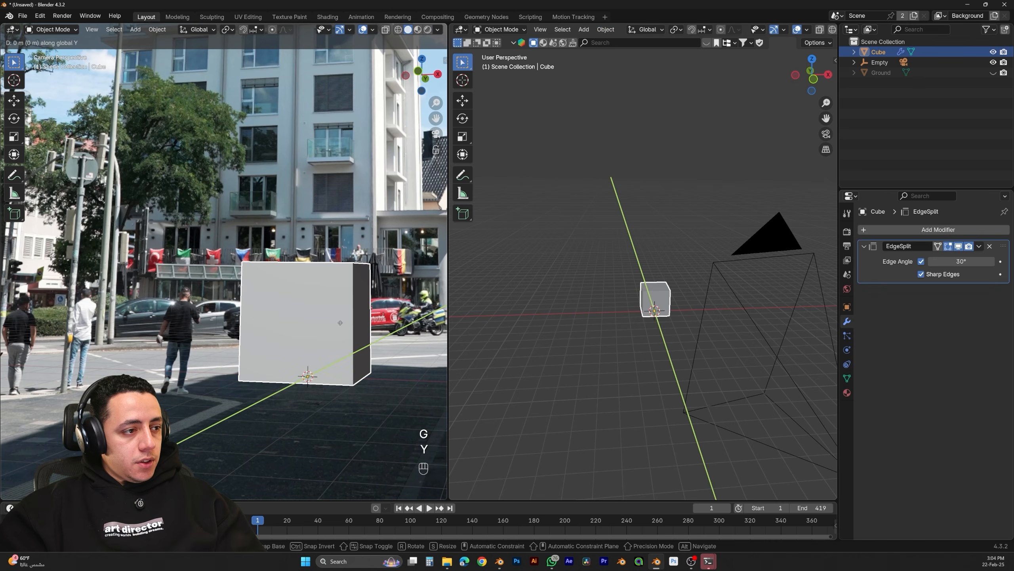
click(311, 344)
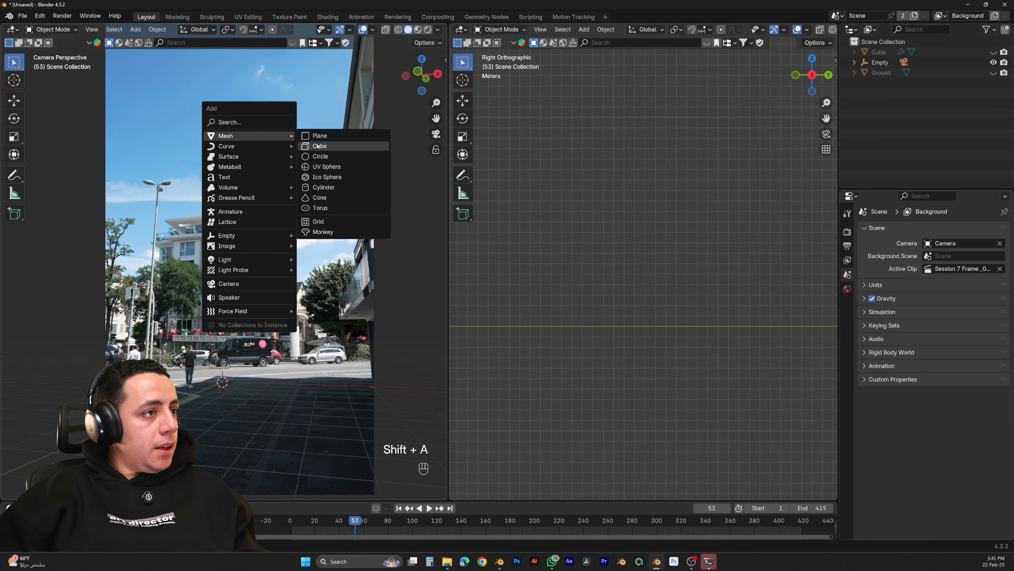
Add a new cube at the world origin and raise its mesh along Z in Edit Mode so its base sits on the ground
key(Escape)
key(Tab)
key(g)
key(z)
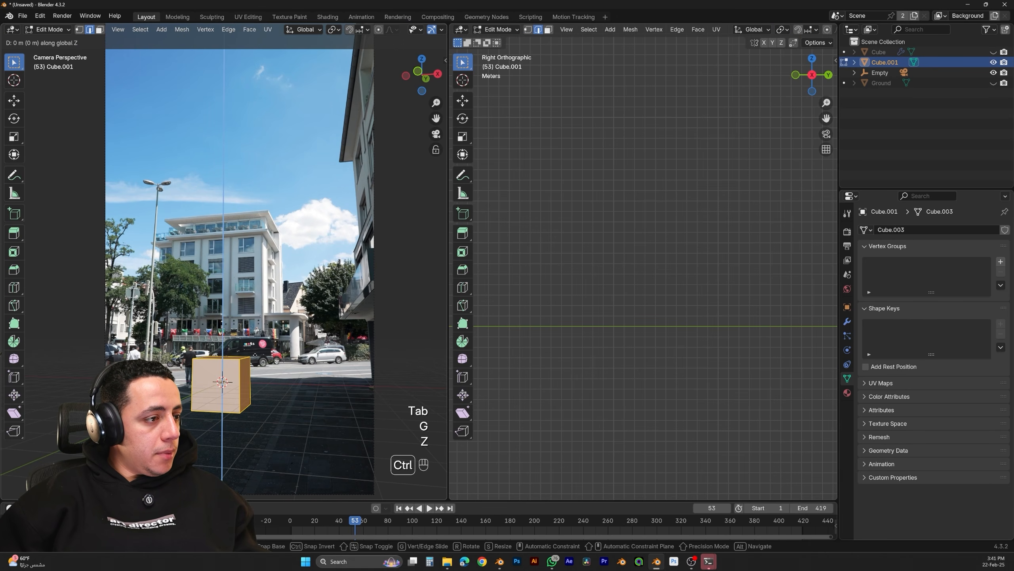
ctrl+click(260, 328)
key(Tab)
Enable the Motion Tracking overlay in the camera view
click(372, 29)
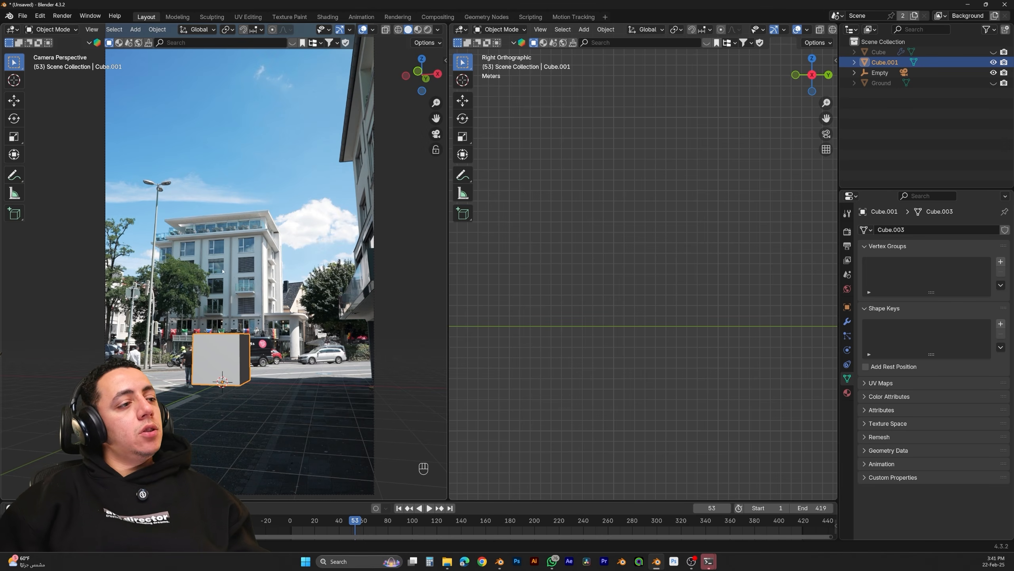
mouse_move(553, 259)
middle_down()
mouse_move(552, 248)
mouse_move(559, 264)
middle_up()
scroll(559, 264, down, 5)
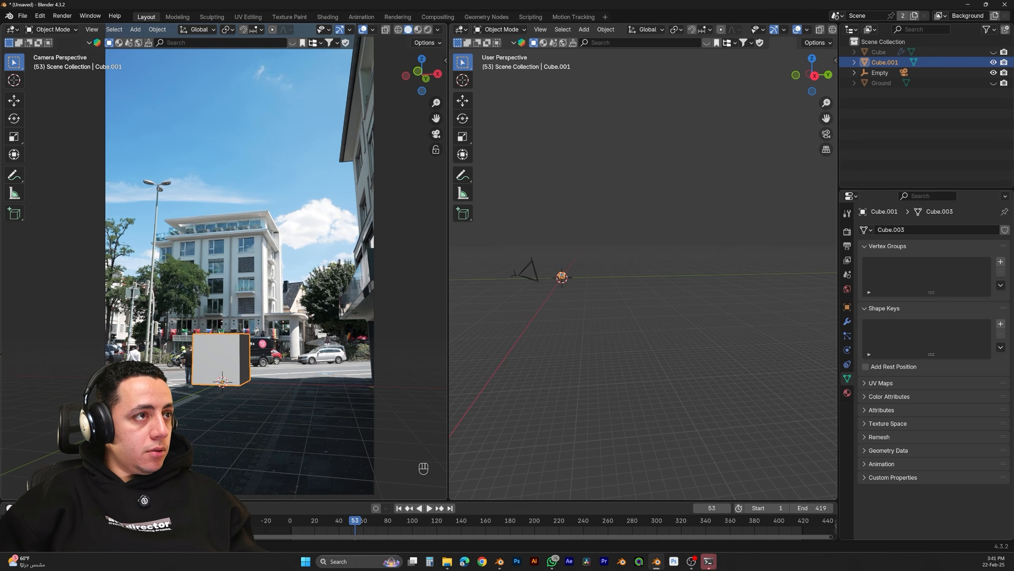
key(KP_0)
key(KP_0)
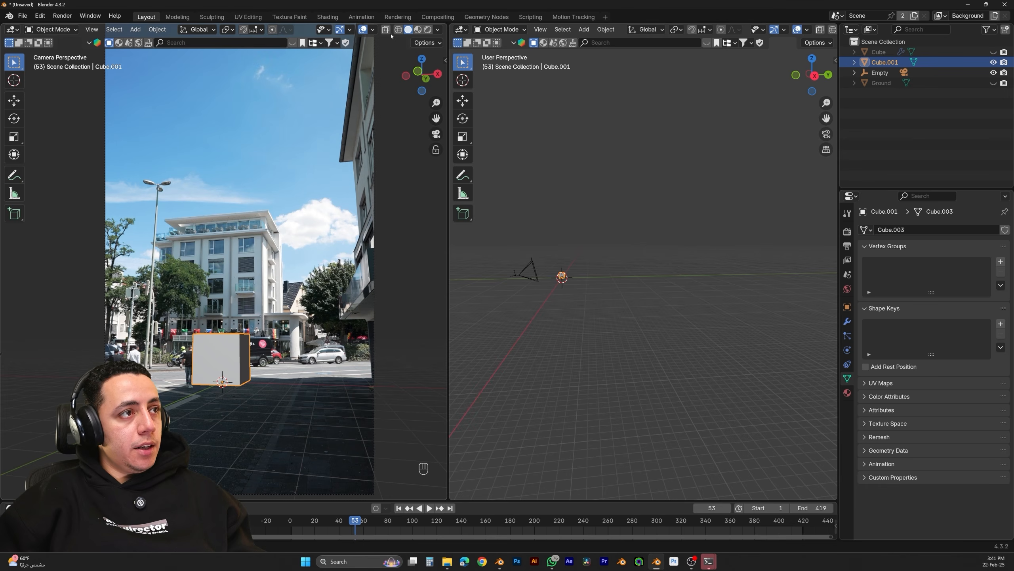
click(372, 29)
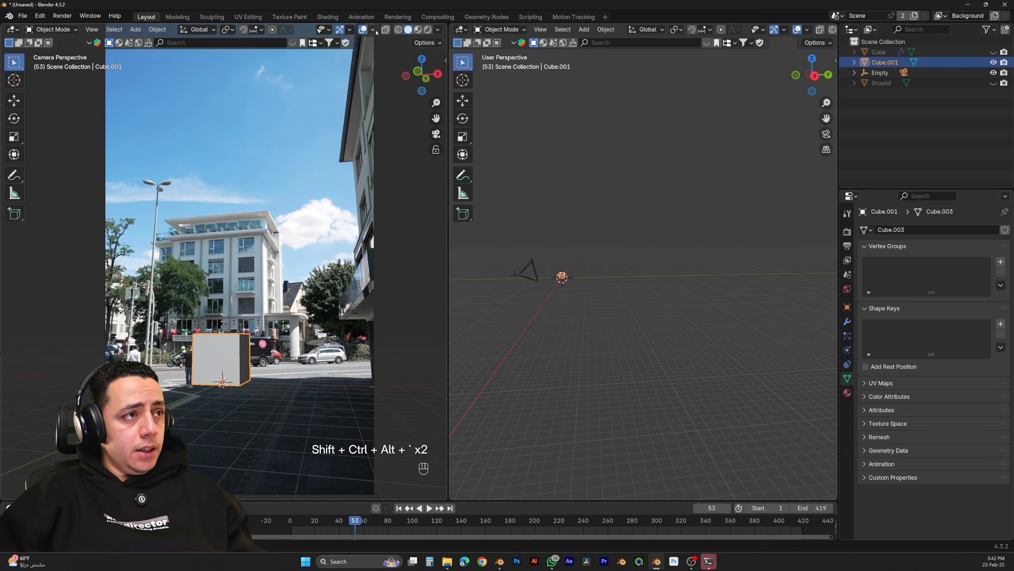
click(509, 60)
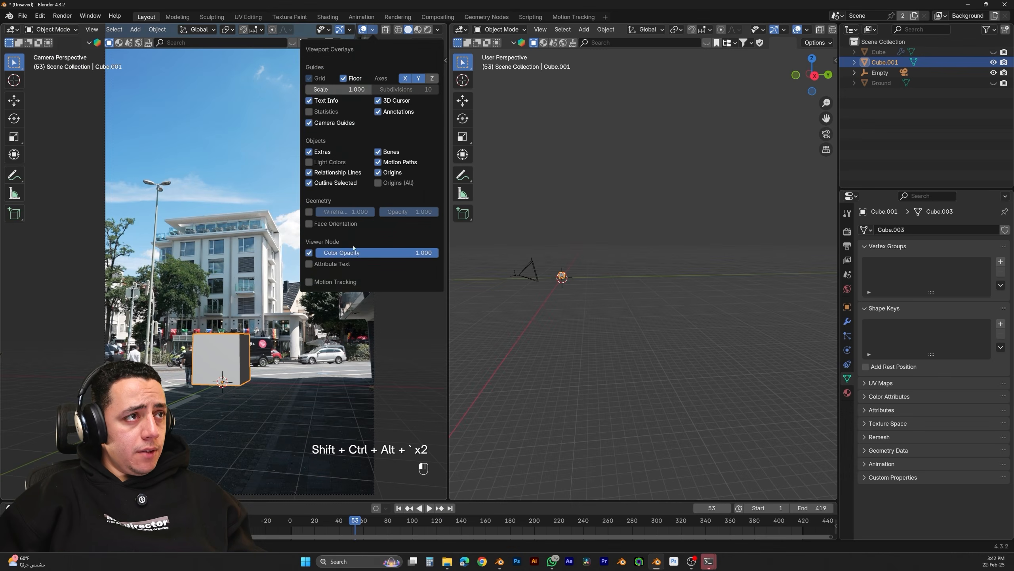
click(324, 282)
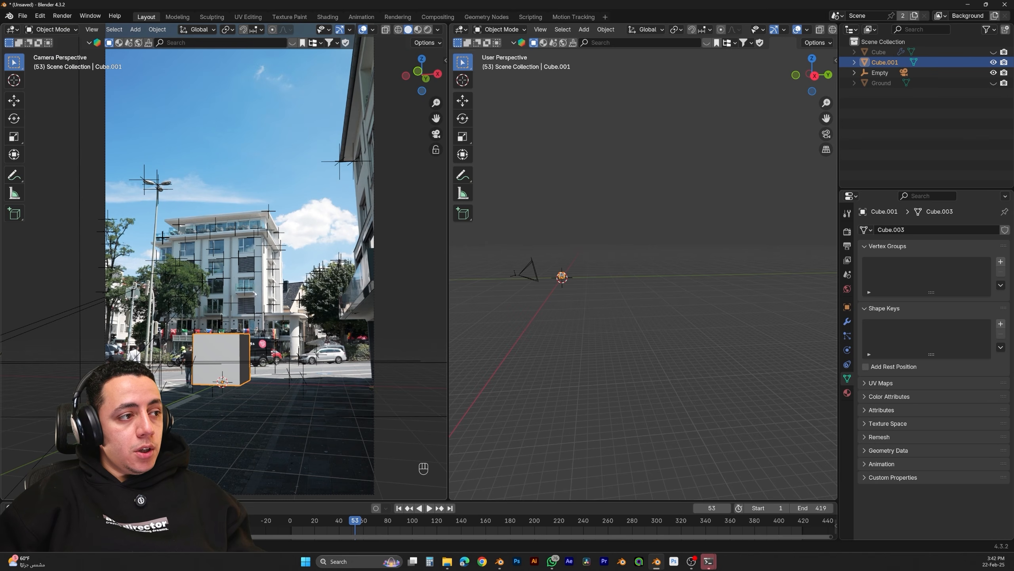
Examine the track markers on the building in the Motion Tracking clip, and return to the Layout workspace
click(573, 16)
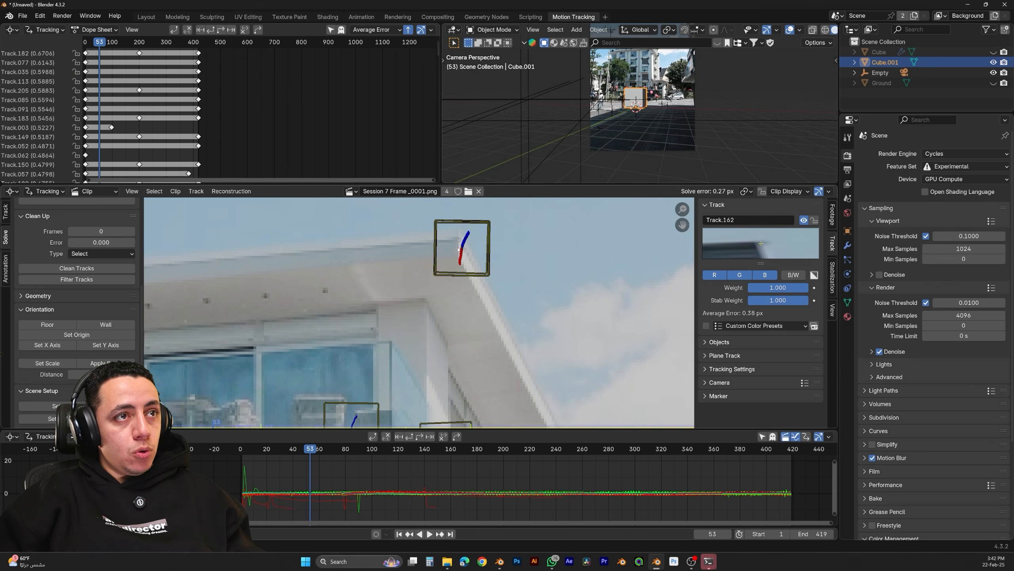
scroll(396, 313, down, 2)
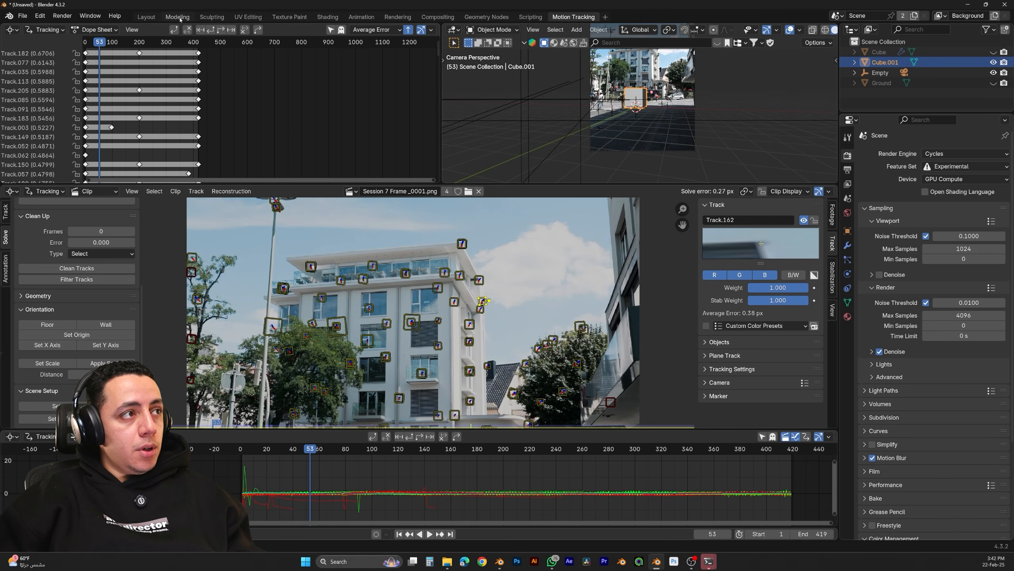
click(146, 17)
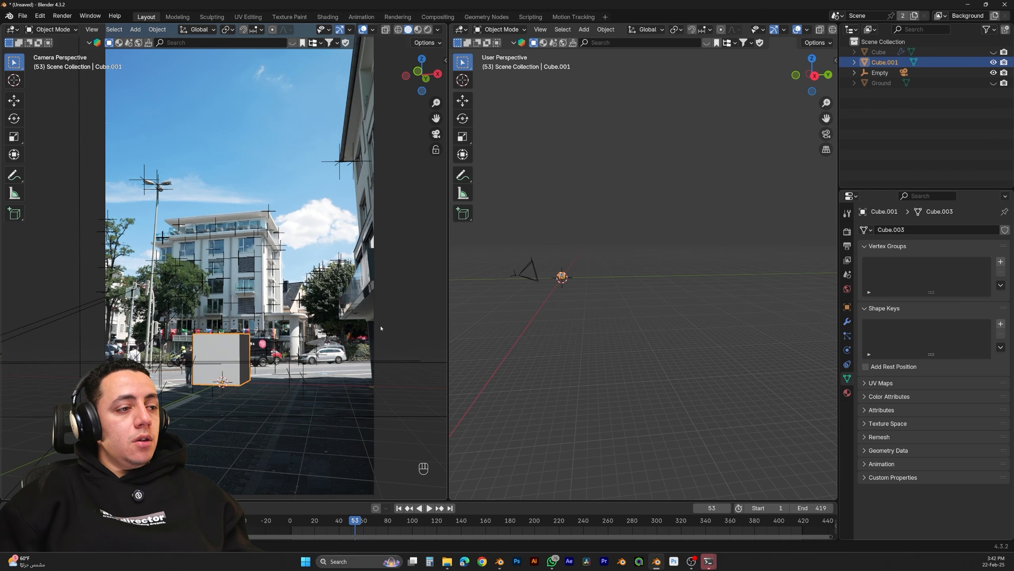
Snap the 3D cursor to the track point at the upper corner of the building's top-floor window
scroll(258, 234, up, 8)
shift+middle_drag(258, 234, 284, 234)
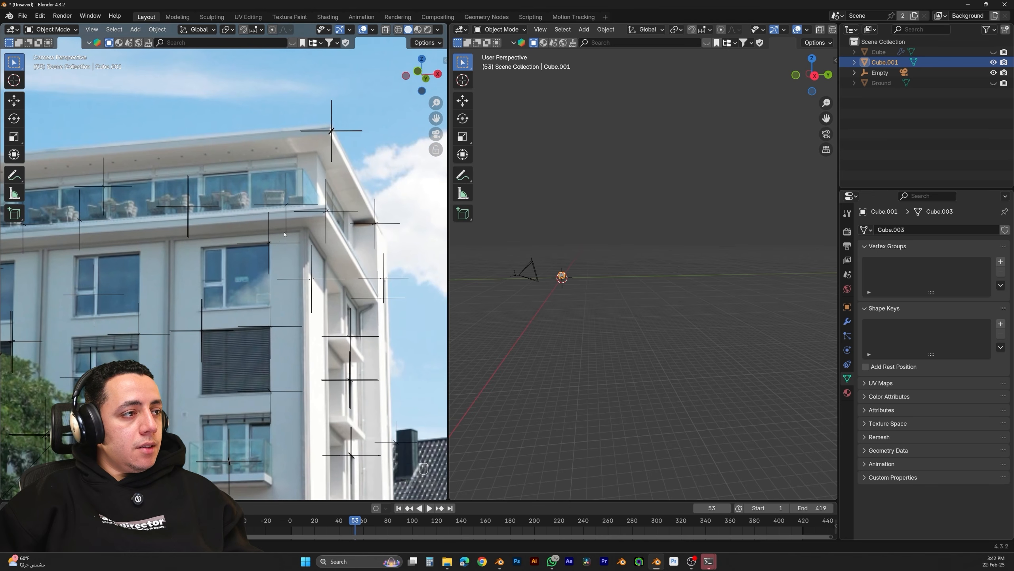
click(269, 243)
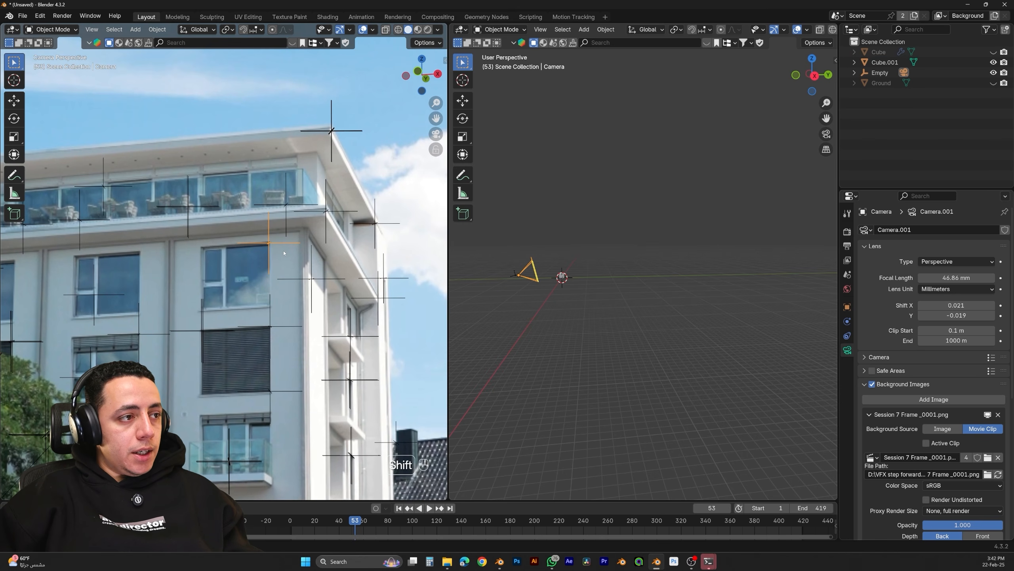
key(shift+s)
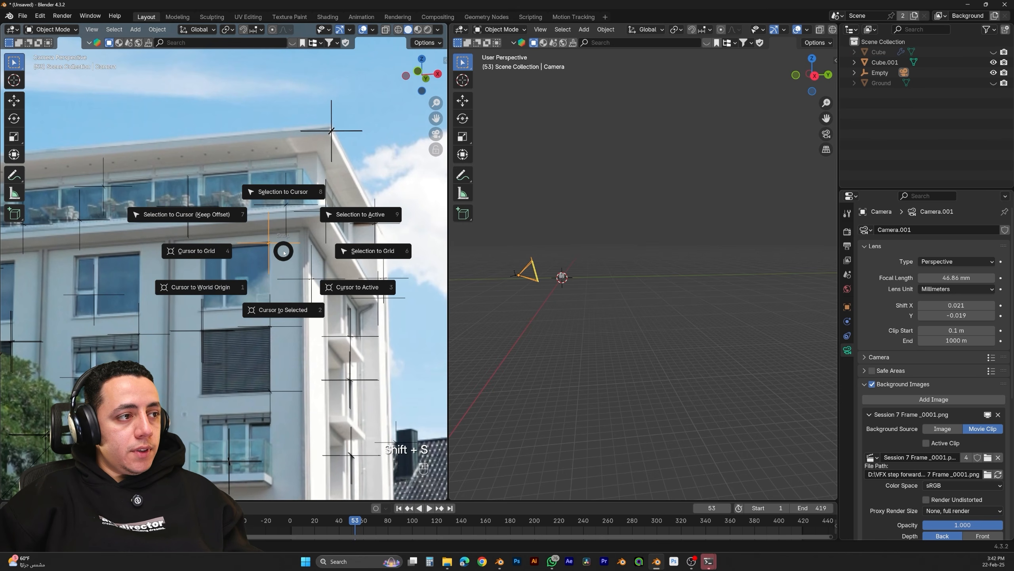
click(283, 311)
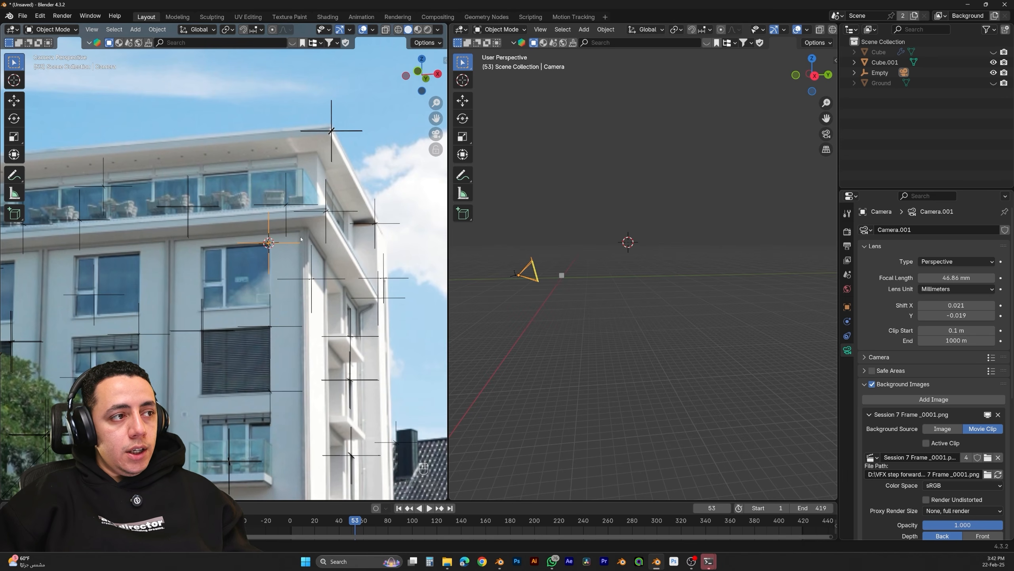
Select the test cube and move it along Y in the right view until it lines up with the 3D cursor
click(562, 276)
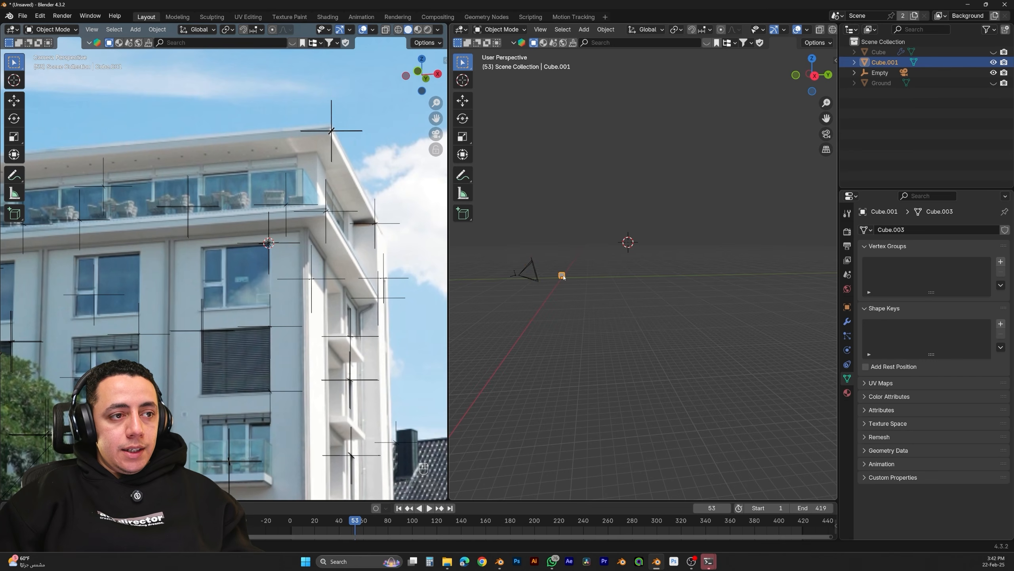
key(KP_1)
key(KP_3)
key(g)
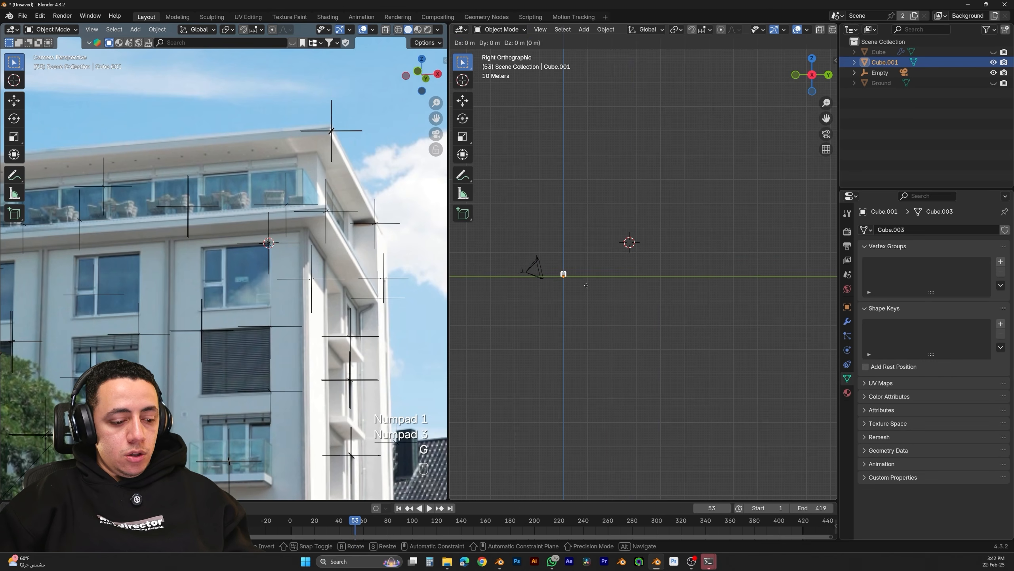
key(y)
click(655, 285)
Move the cube about -4.4 m along X in the front view so it sits below the 3D cursor
key(KP_1)
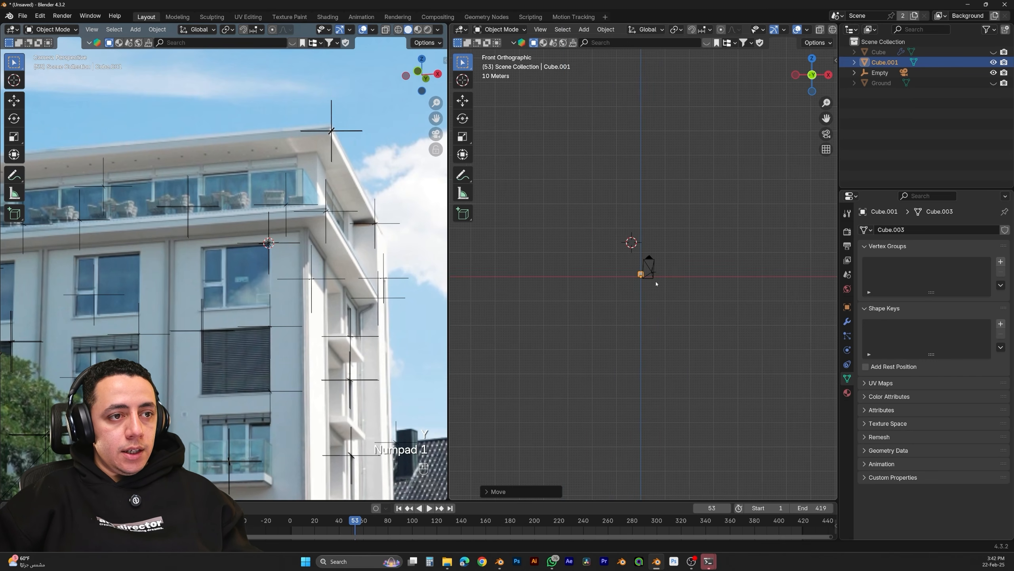
scroll(656, 266, up, 12)
shift+middle_drag(651, 259, 679, 312)
scroll(659, 322, down, 4)
key(g)
key(x)
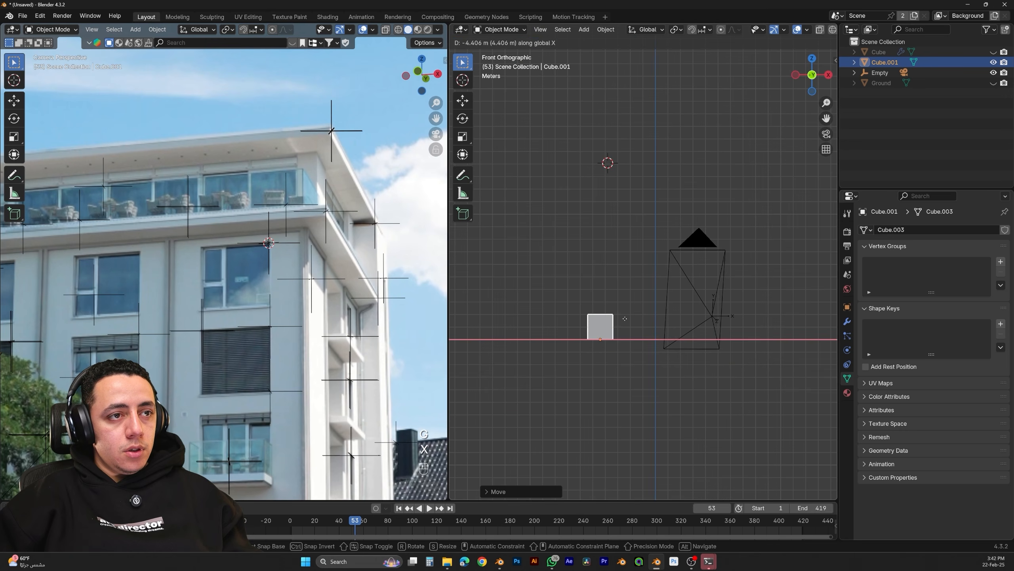
click(625, 319)
Scale the cube about 7.3 times along Z so its top reaches the height of the 3D cursor
key(s)
key(z)
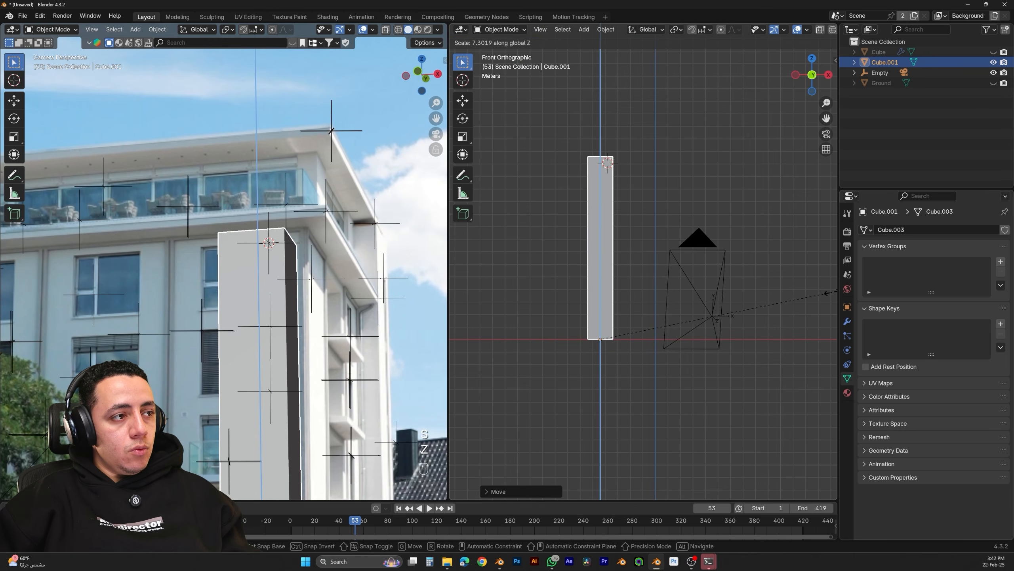
click(461, 304)
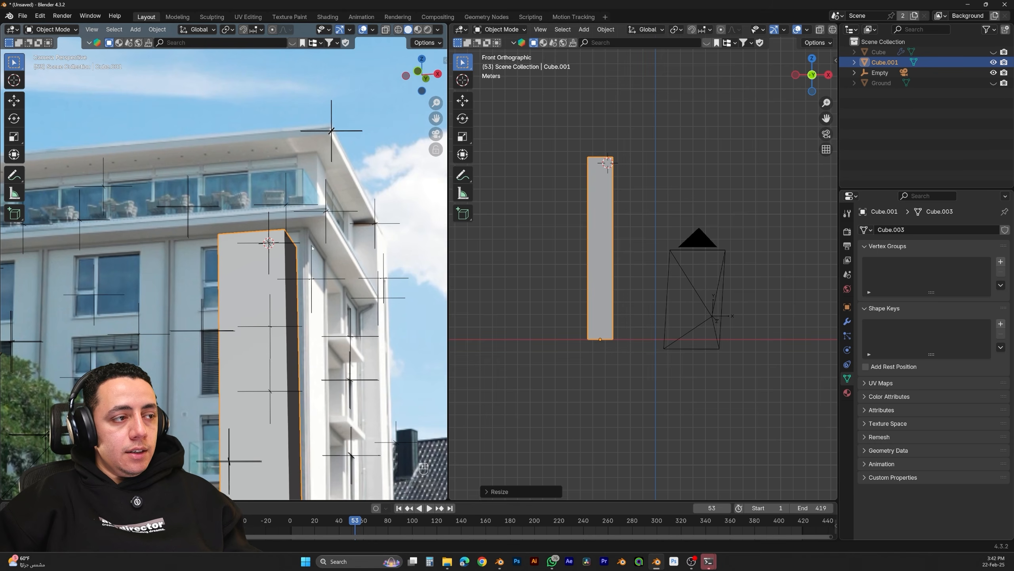
Move the column about -0.3 m along Y so its front face meets the 3D cursor, and lower its height slightly along Z
key(KP_3)
scroll(587, 186, up, 5)
shift+middle_drag(575, 154, 676, 307)
key(g)
key(x)
key(y)
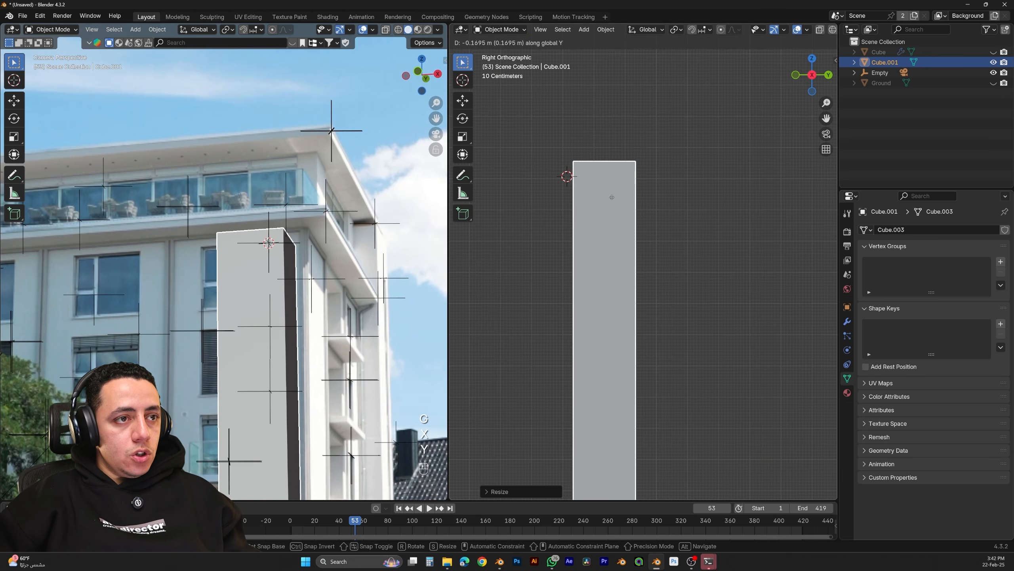
click(607, 198)
key(s)
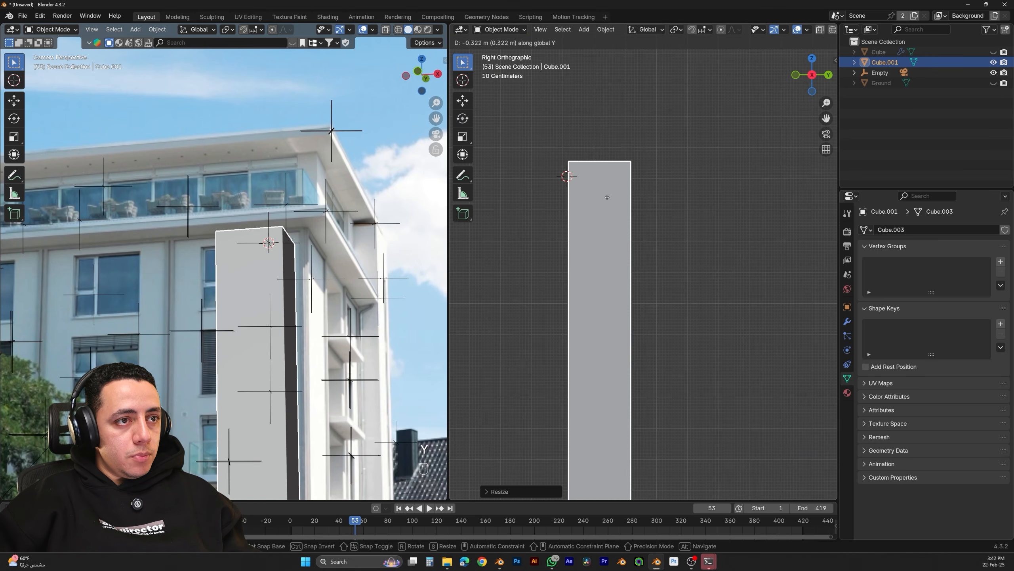
key(z)
click(607, 200)
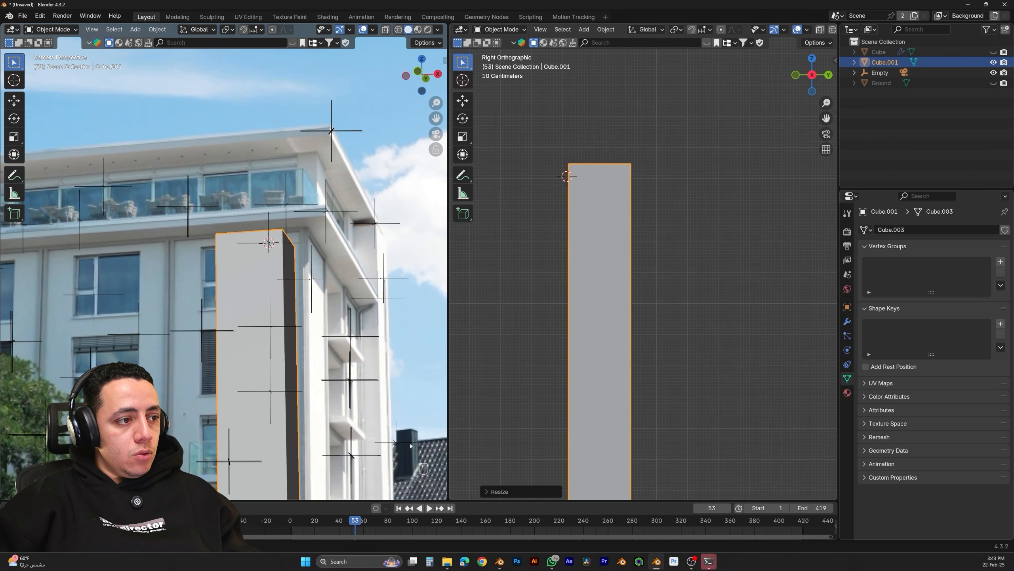
At frame 26, enable X-ray in the camera view and move the column's side face nearest the building corner along X in Edit Mode
drag(408, 529, 322, 511)
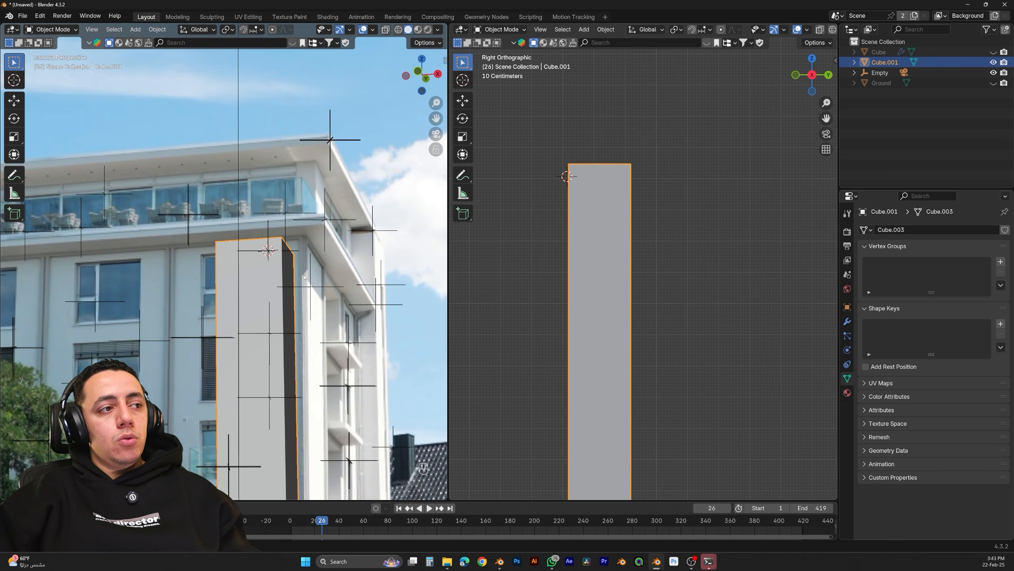
click(385, 30)
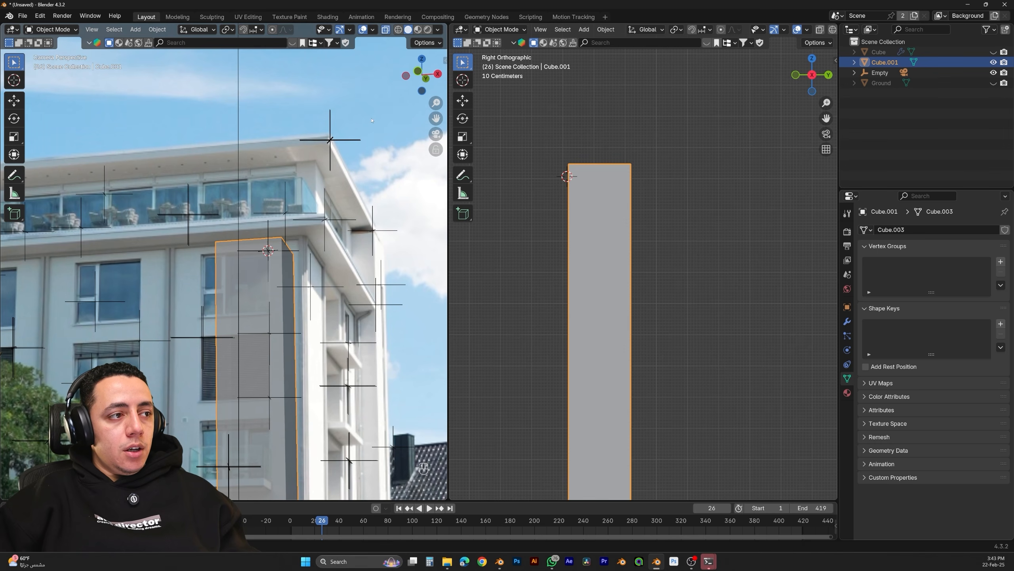
key(Tab)
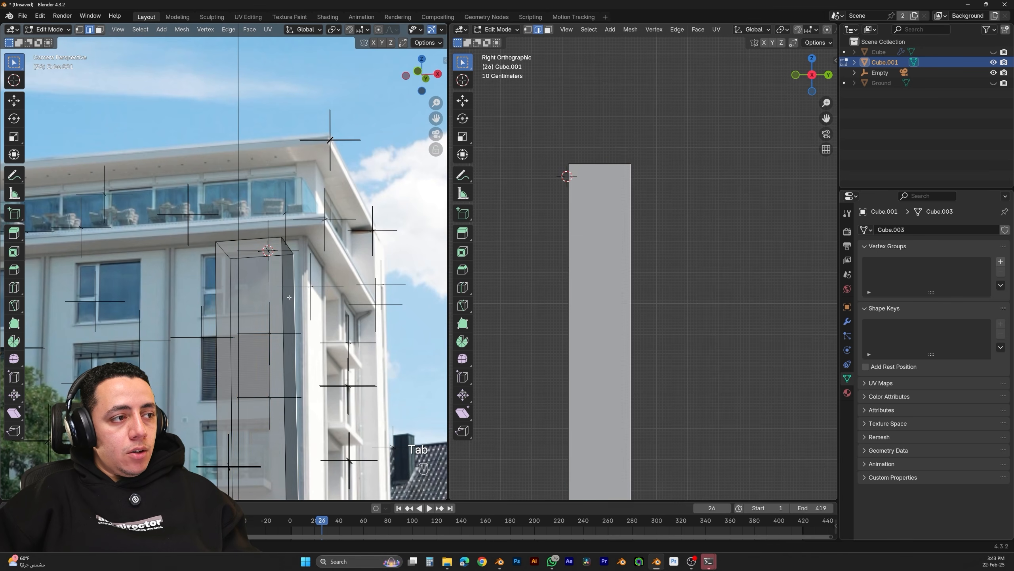
key(3)
click(291, 481)
key(g)
key(x)
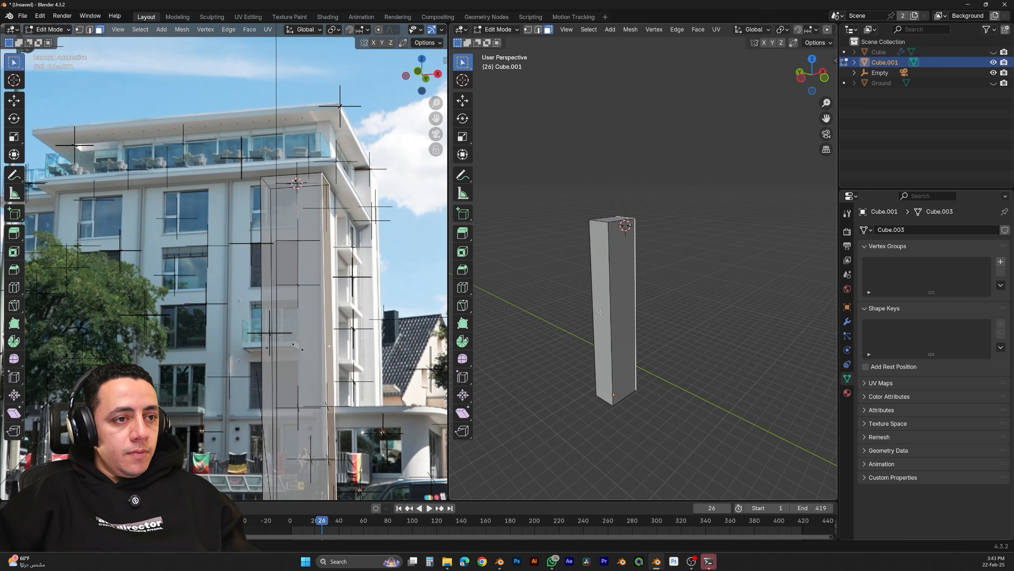
Select the column's opposite side face and move it along X to extend the block across the building's facade
click(602, 327)
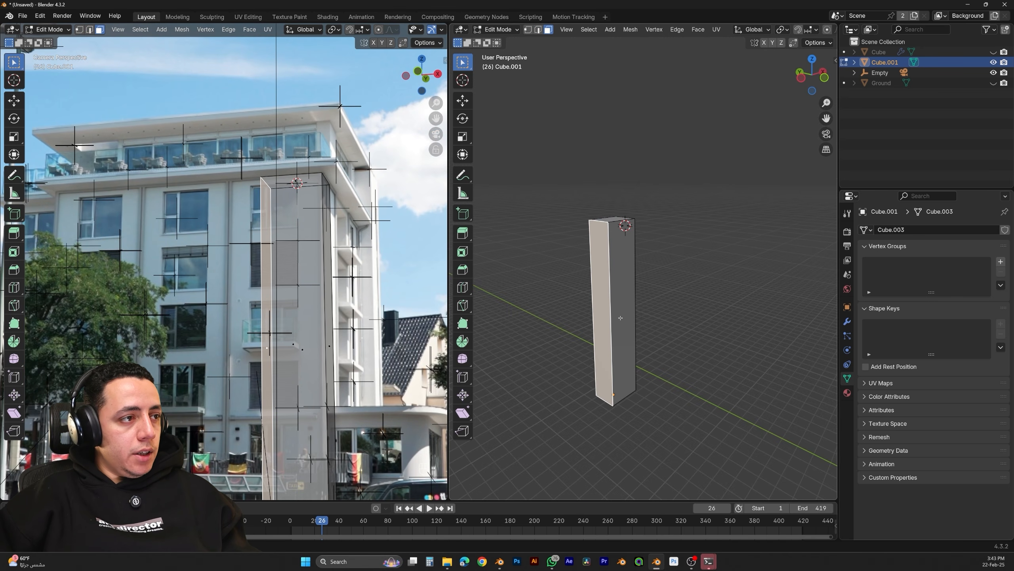
key(g)
key(x)
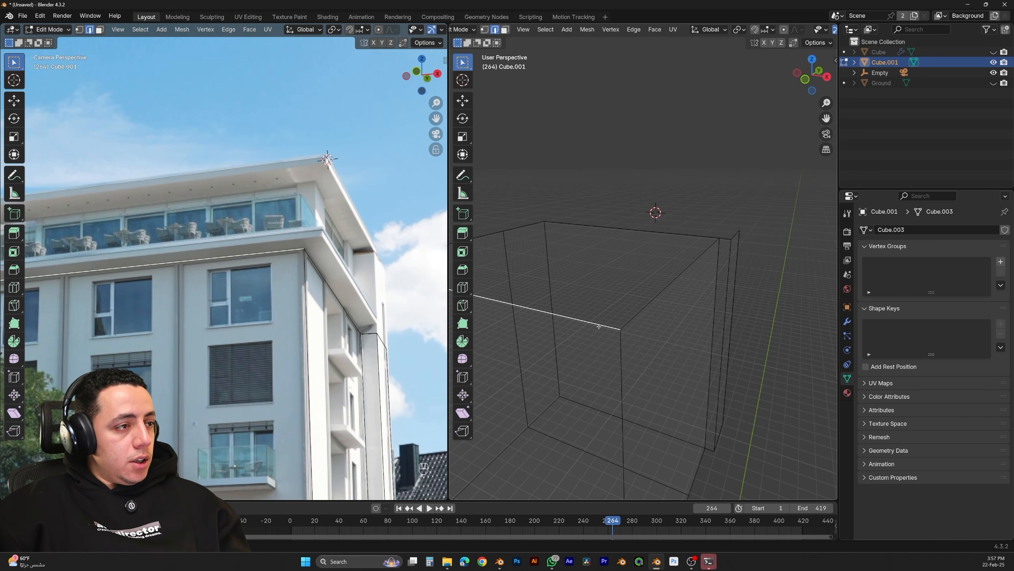
Extrude the block's top front edge outward along negative Y to form the underside of the front ledge
key(e)
key(x)
key(y)
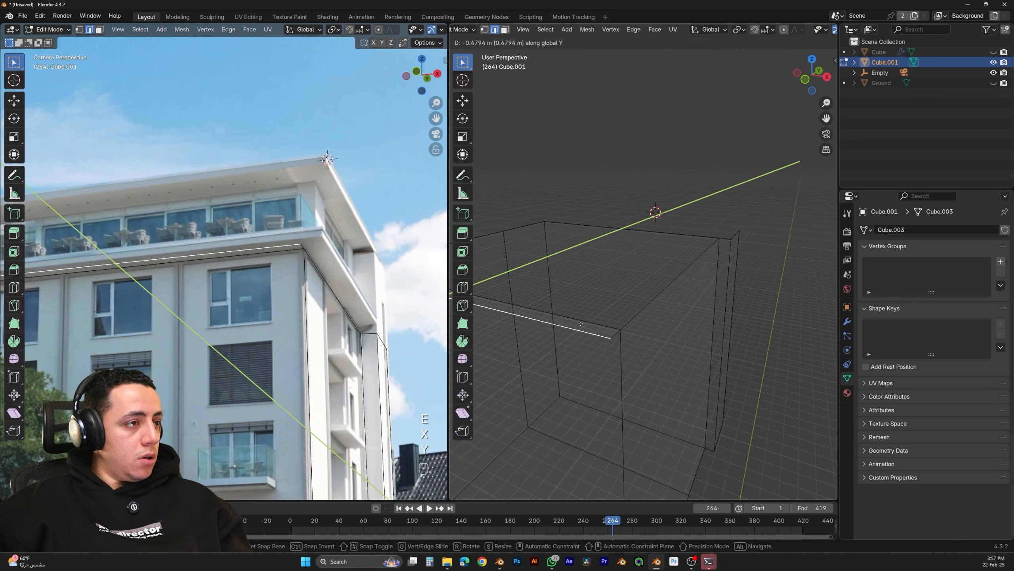
click(545, 334)
Select the ledge's corner edge and the block's top side edge, and extrude both about 0.7 m outward along X
click(305, 246)
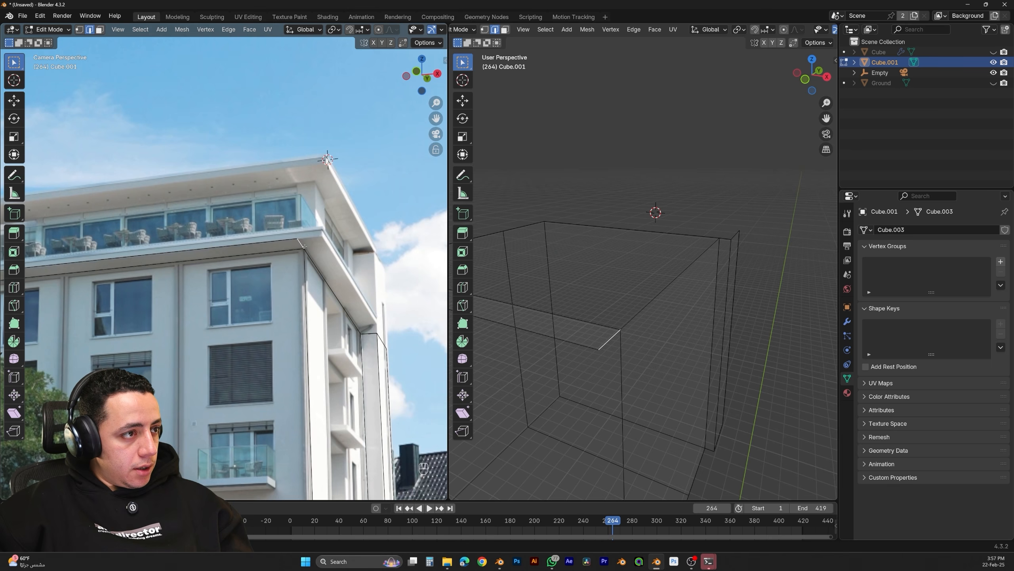
shift+click(631, 302)
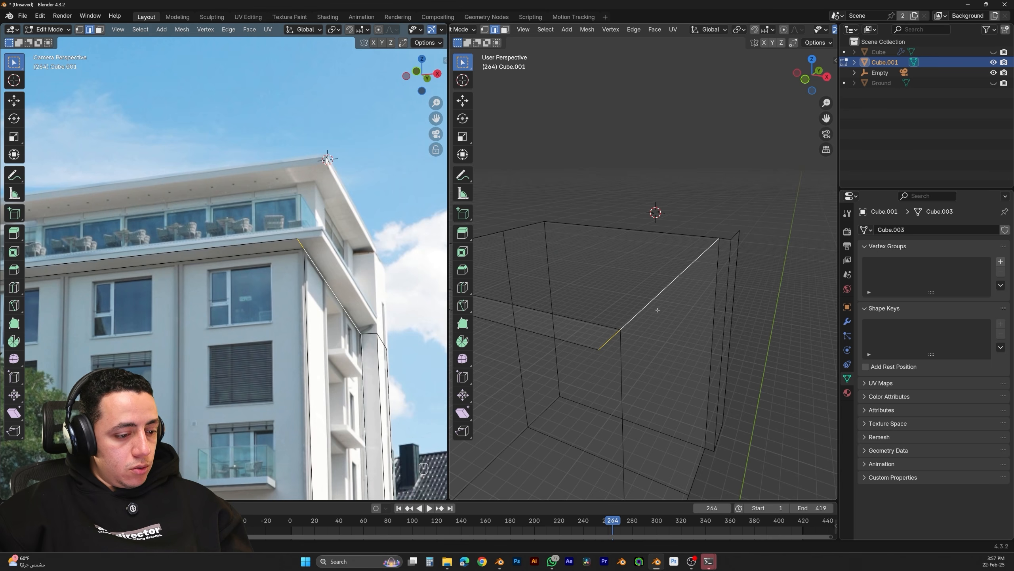
key(e)
key(x)
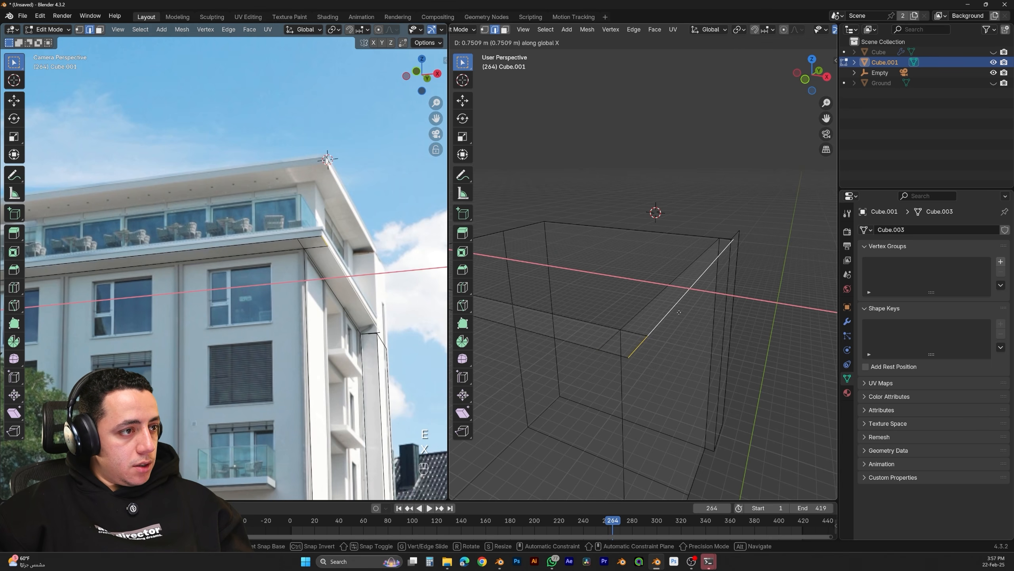
click(673, 307)
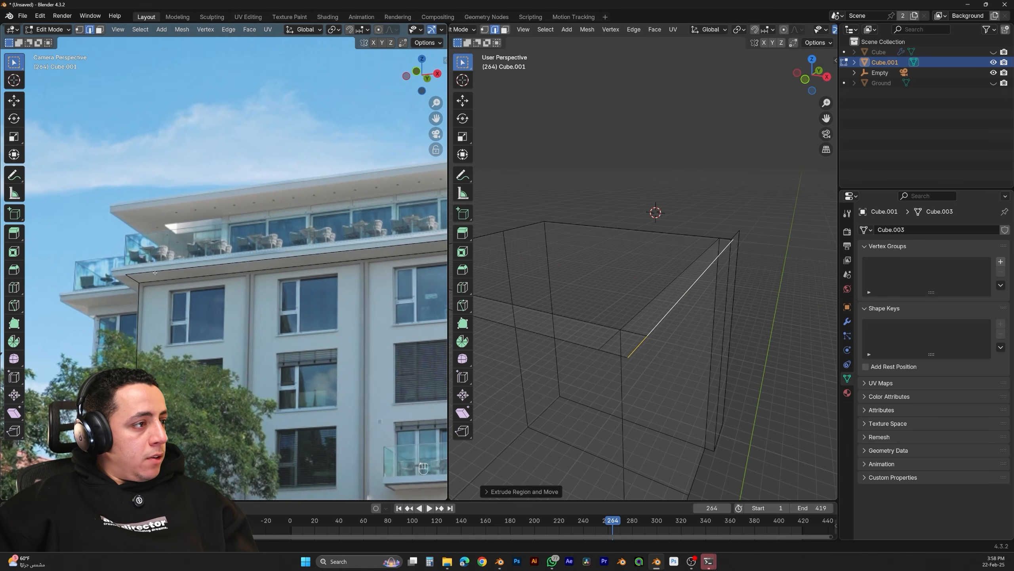
Select the matching edges at the far end of the facade and extrude them about 0.6 m outward along negative X
click(133, 279)
shift+middle_drag(559, 279, 695, 296)
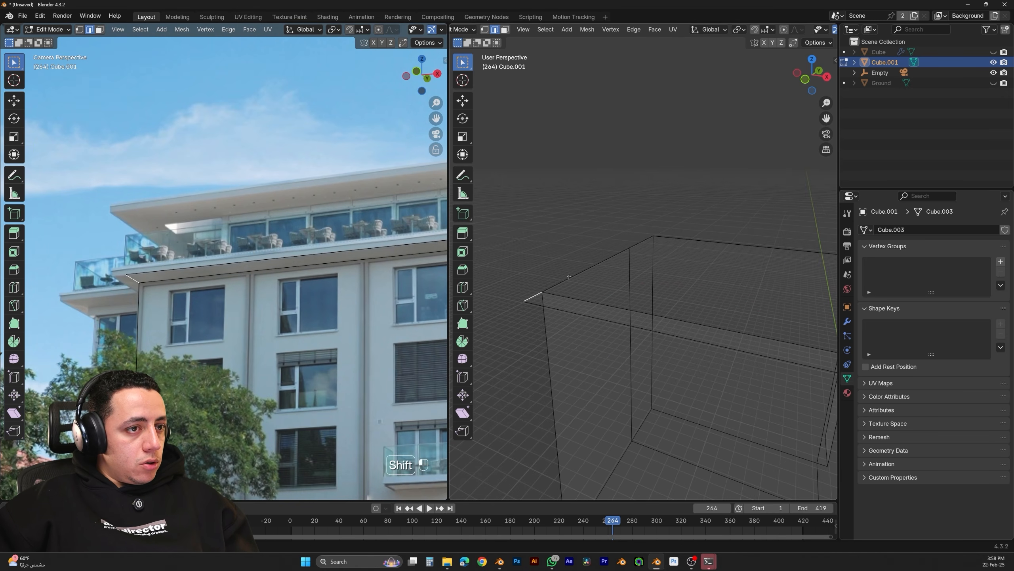
key(e)
key(x)
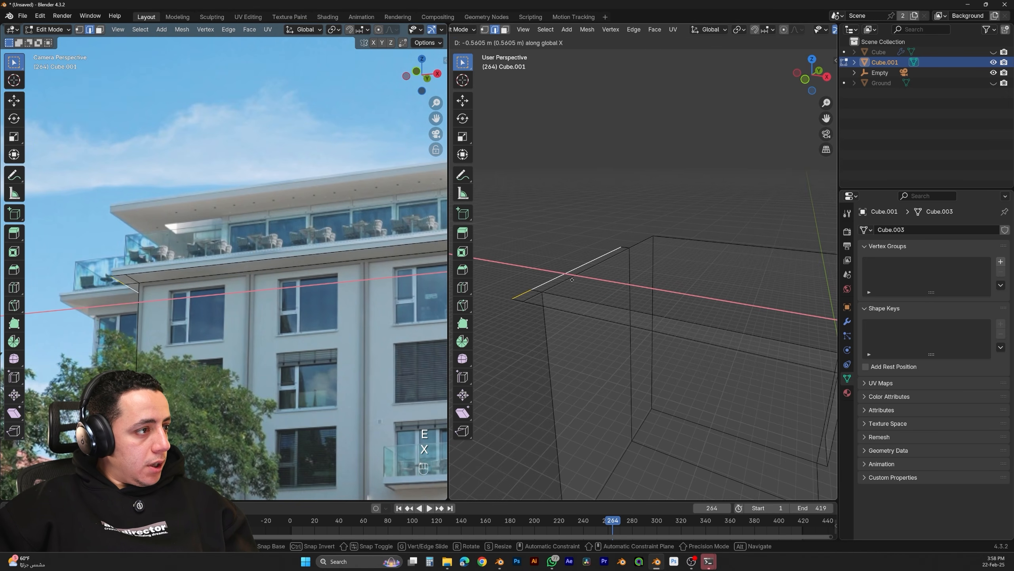
click(574, 279)
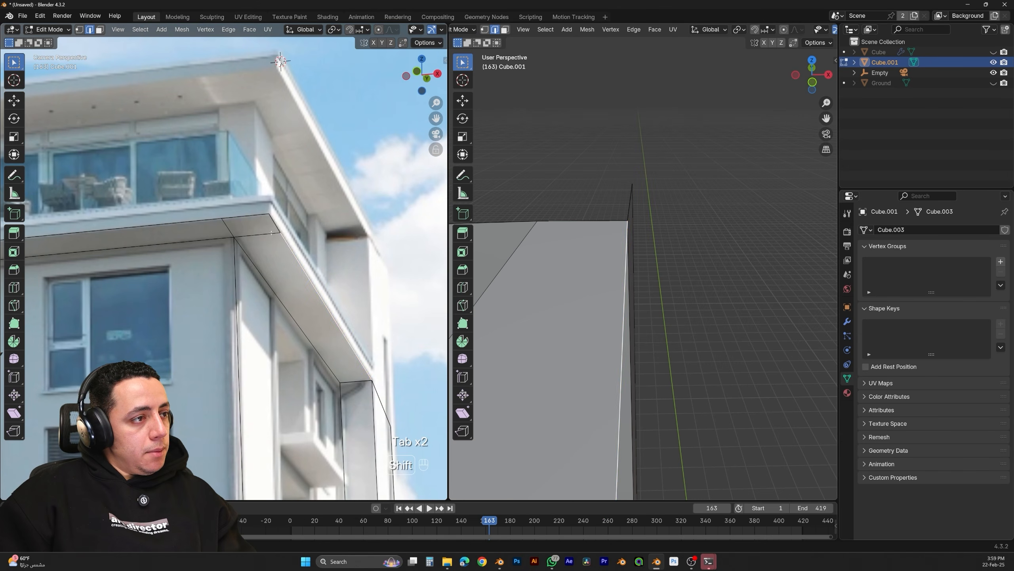
Select the ledge's outer edge loop and extrude it upward along Z to match the thickness of the building's slab
shift+middle_drag(268, 237, 391, 239)
alt+shift+click(359, 226)
shift+middle_drag(119, 256, 439, 271)
key(e)
key(z)
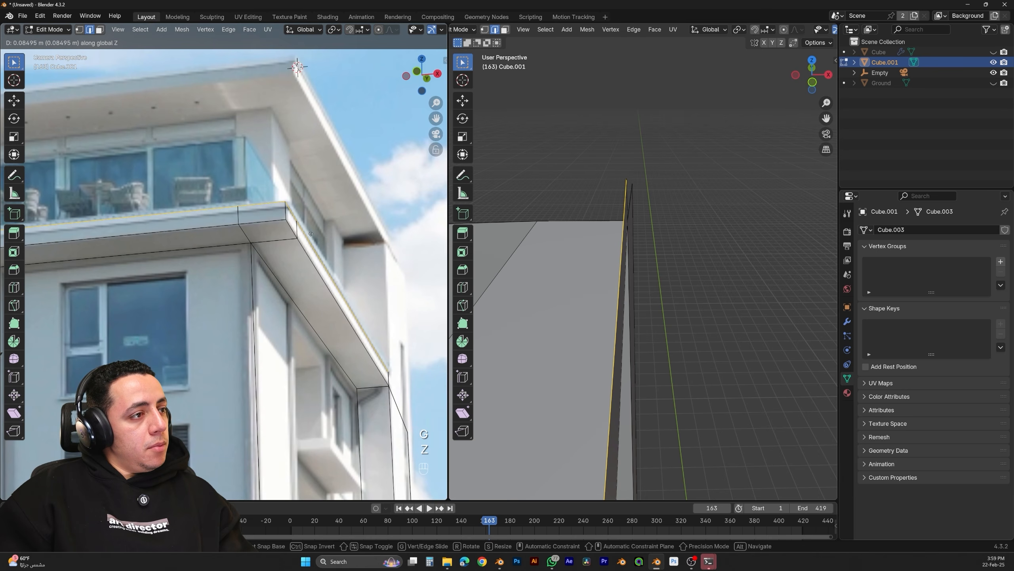
Extrude the ledge's upper outer edge loop in place and scale it inward to form the ledge's top surface
key(Escape)
key(ctrl+z)
key(e)
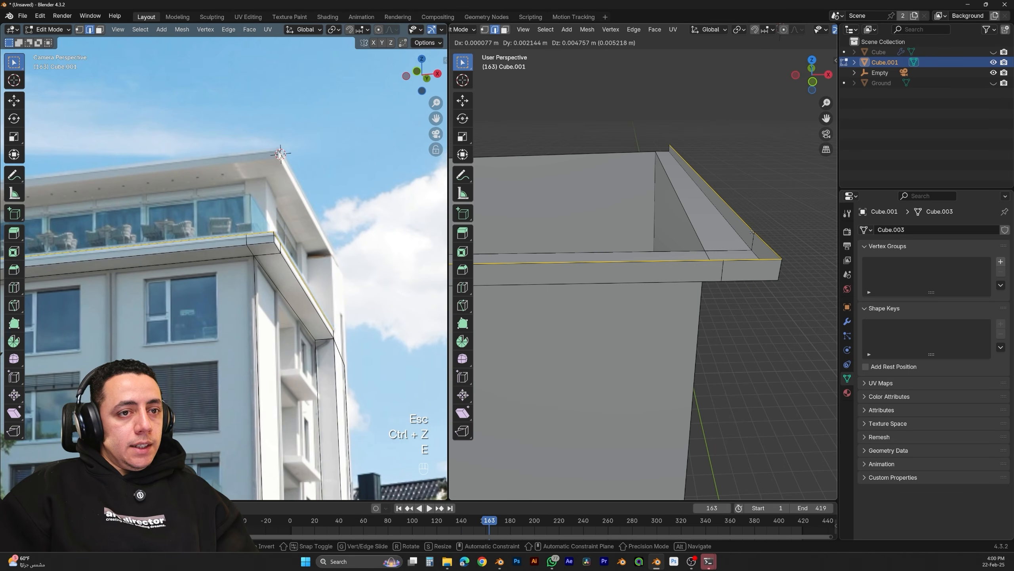
right_click(753, 232)
key(s)
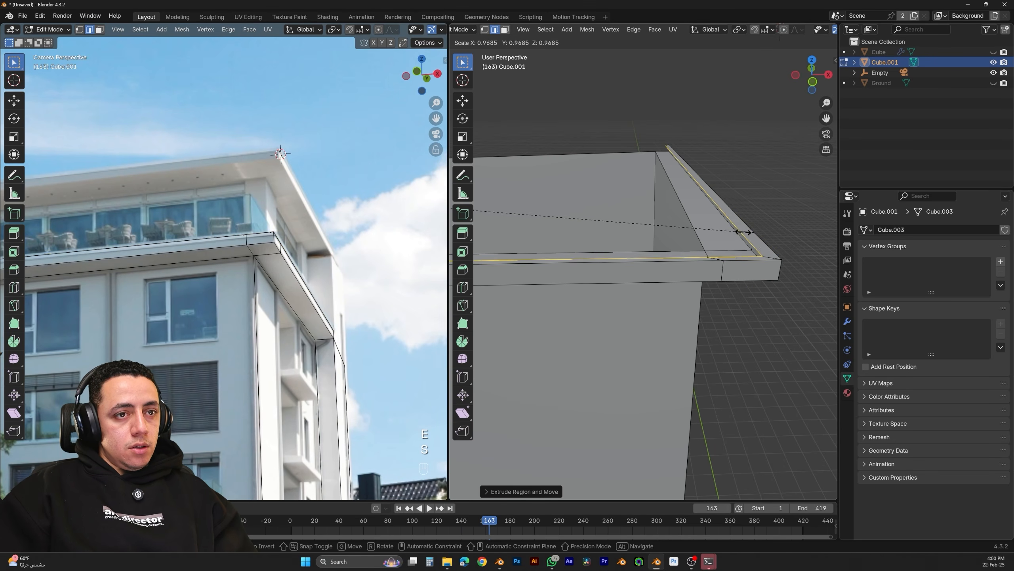
click(715, 231)
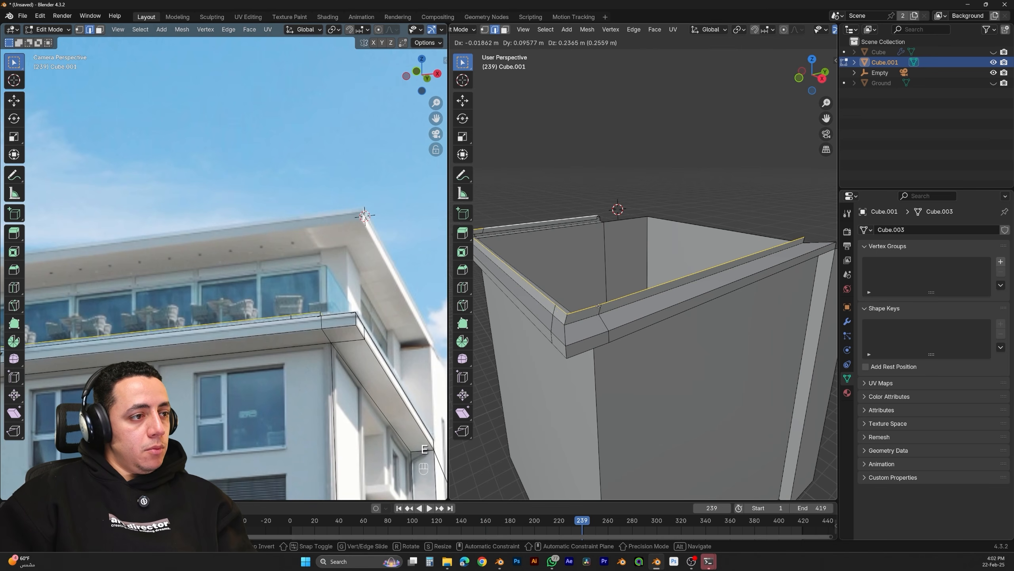
Extrude the ledge's inner edges about 1.6 m upward along Z to raise the top-floor walls
key(z)
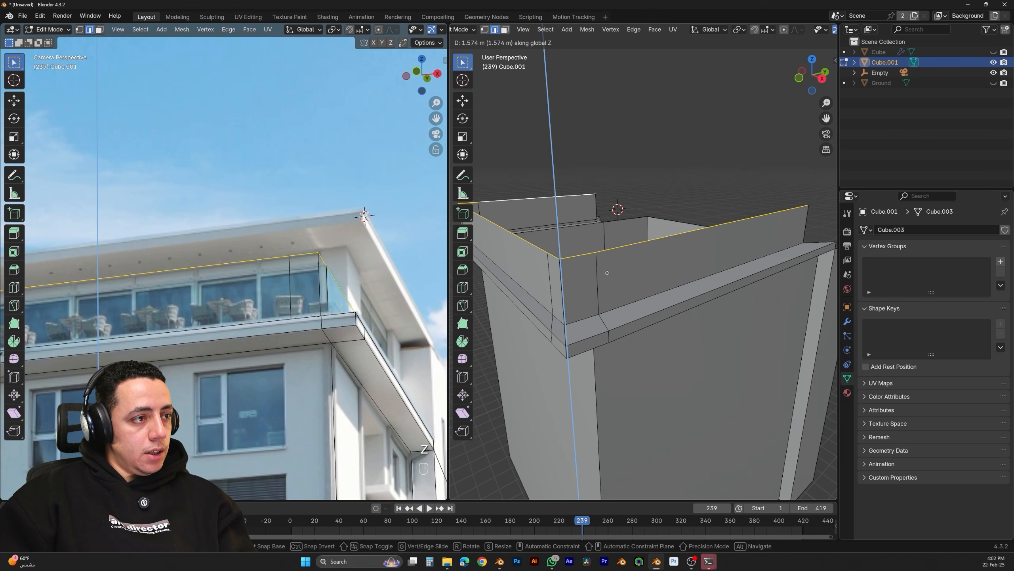
click(607, 273)
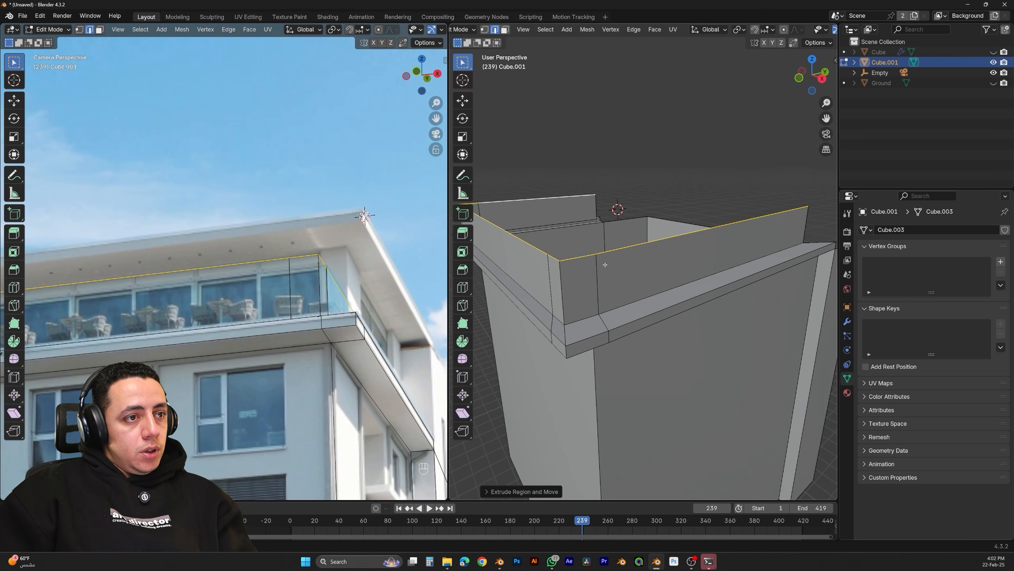
Select the two faces of the top floor's side wall in face mode and move them outward along X
click(505, 29)
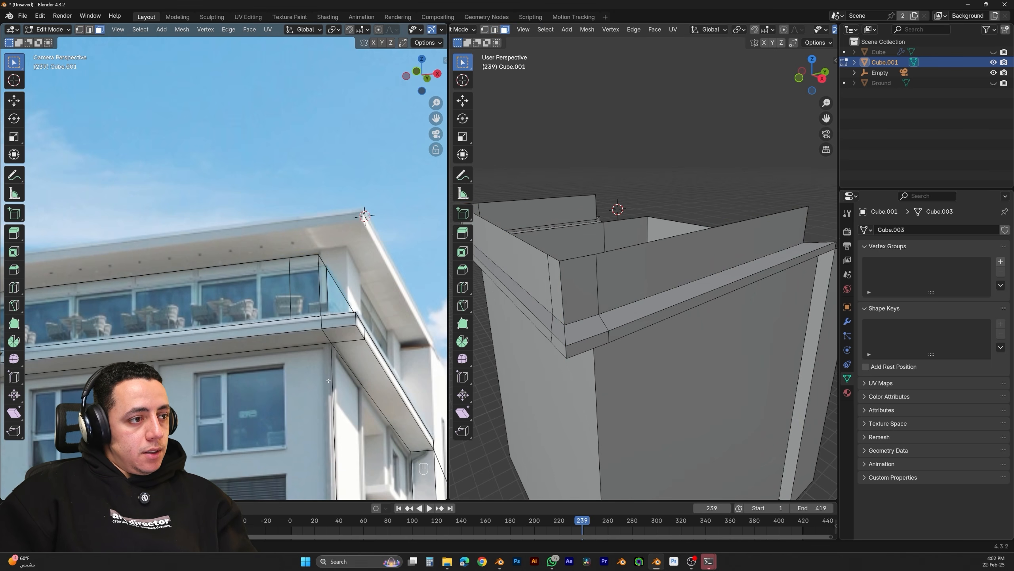
click(323, 282)
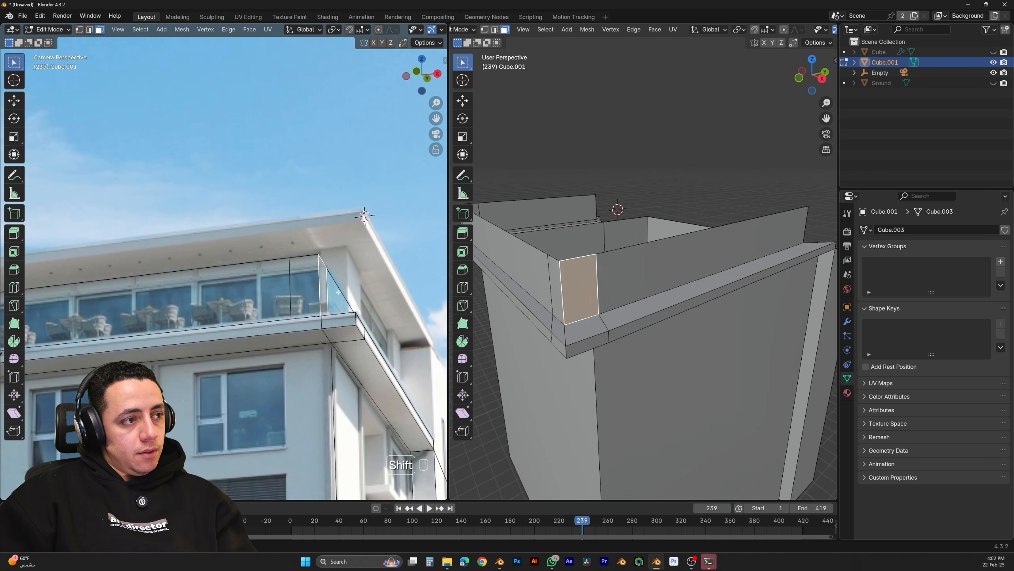
shift+click(343, 298)
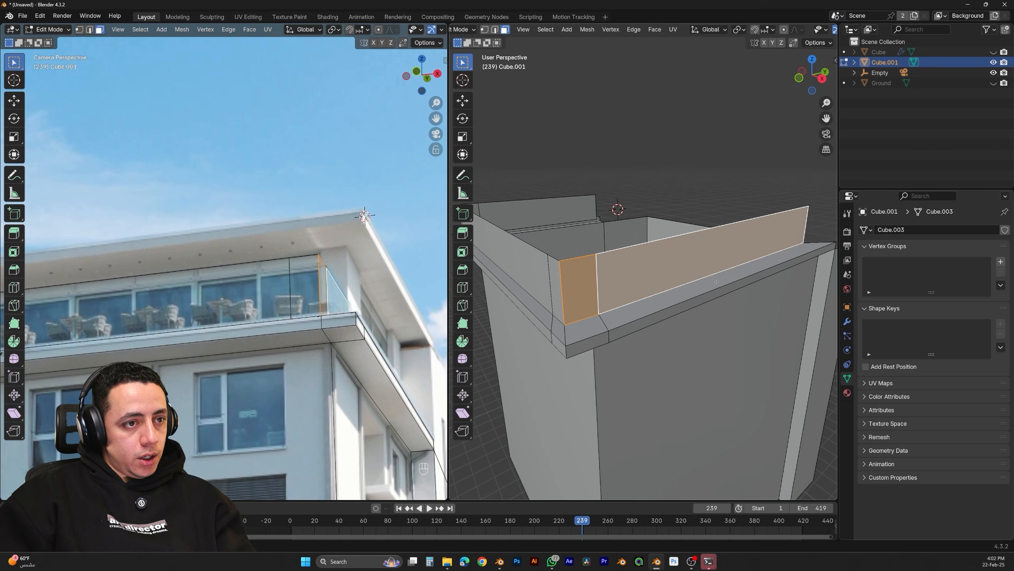
key(g)
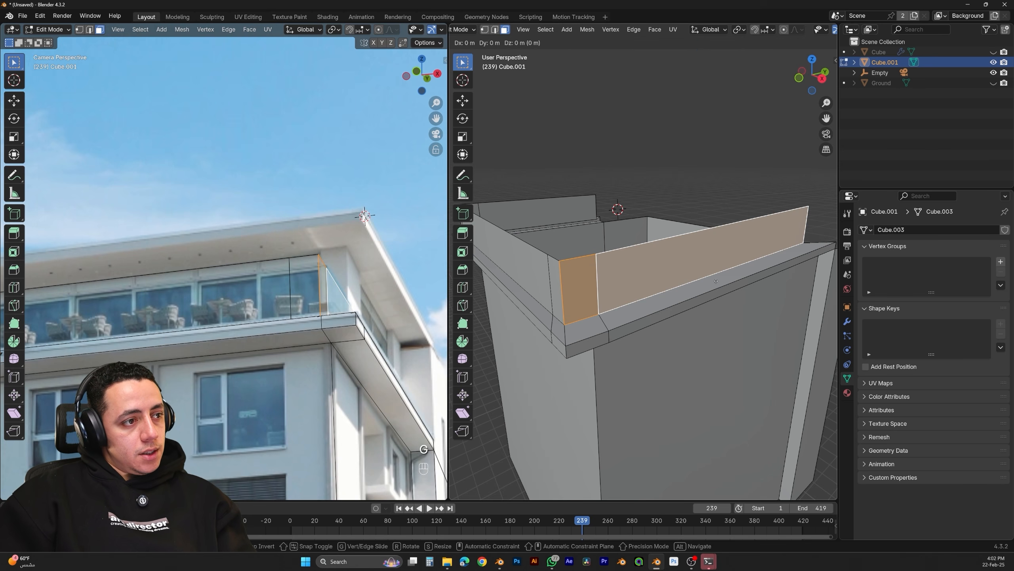
key(z)
key(x)
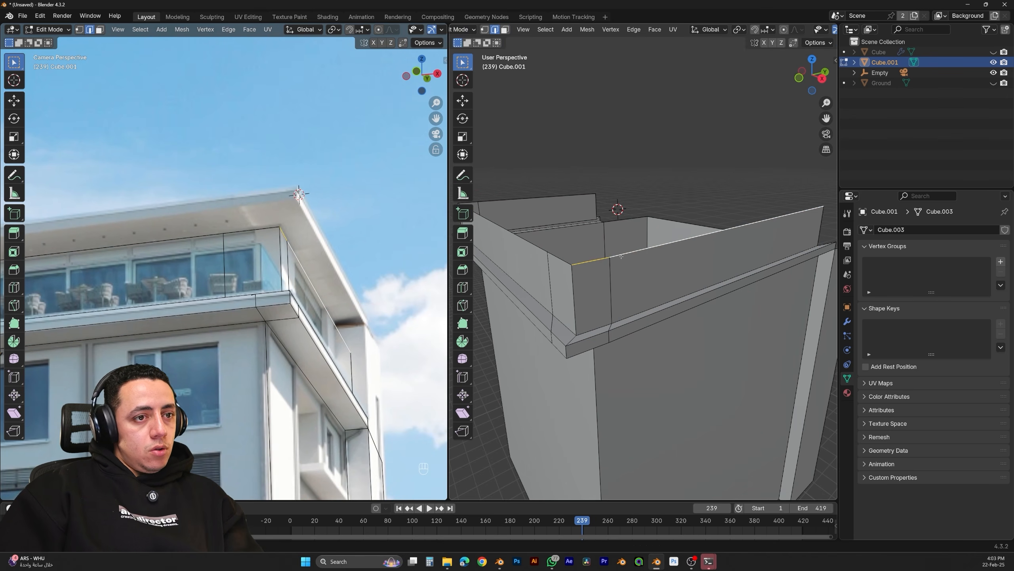
Extrude the top edges of the top floor's side wall outward along X to start the roof overhang
key(e)
key(z)
key(x)
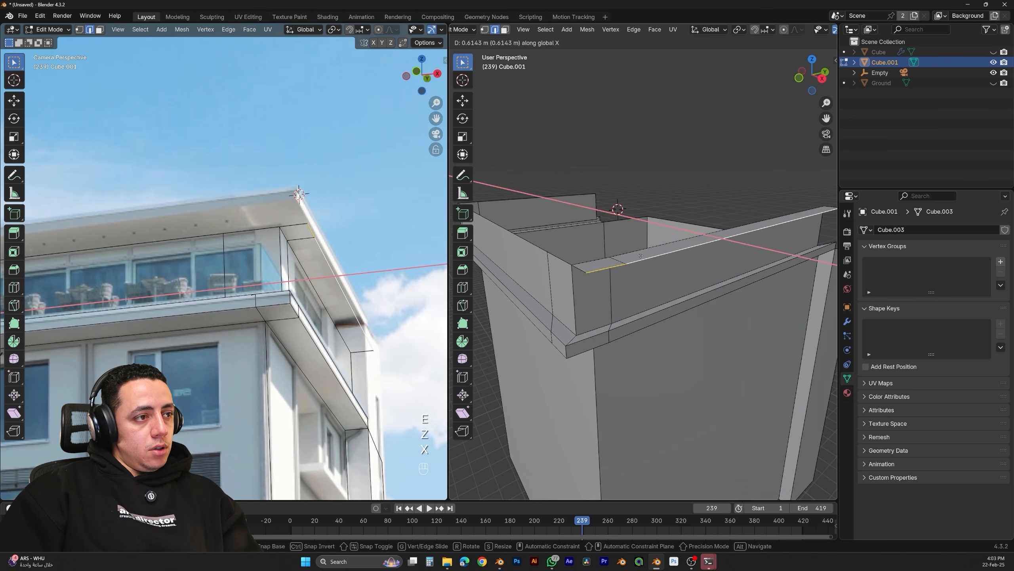
Select the top edges of the top floor's front wall and extrude them outward about 1.4 m along Y
shift+click(251, 231)
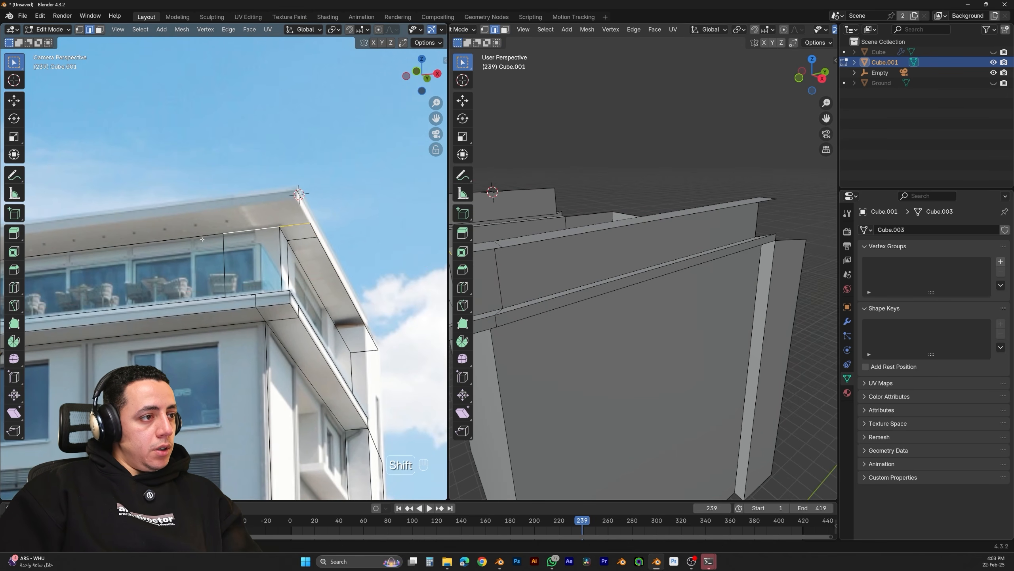
shift+middle_drag(251, 230, 337, 225)
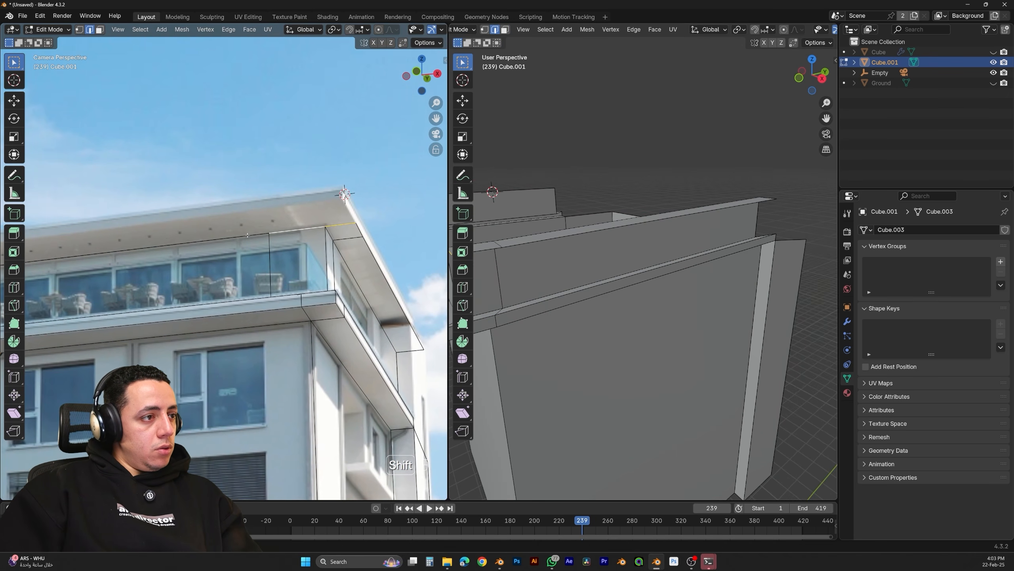
shift+click(93, 254)
shift+middle_drag(92, 258, 334, 256)
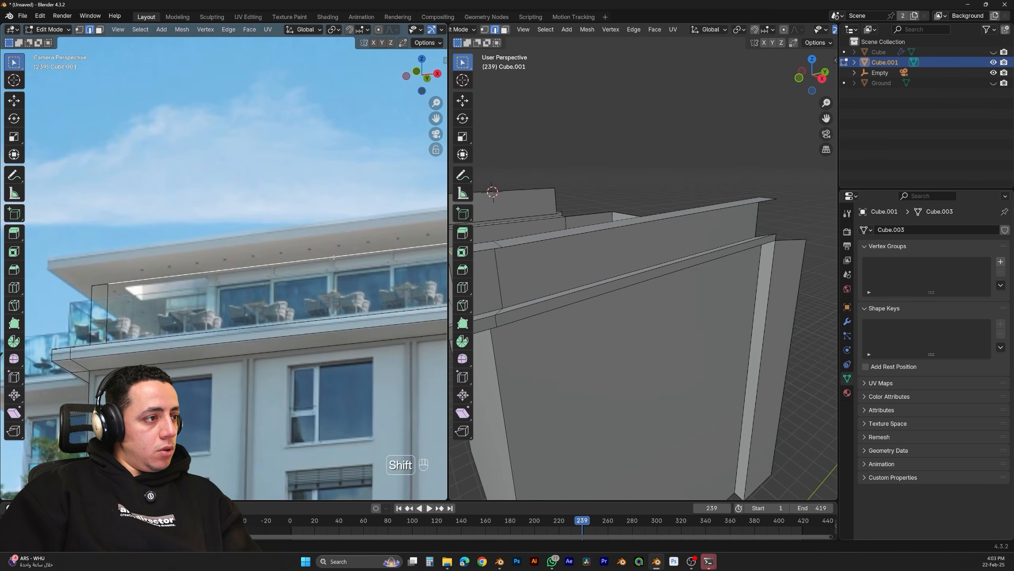
key(e)
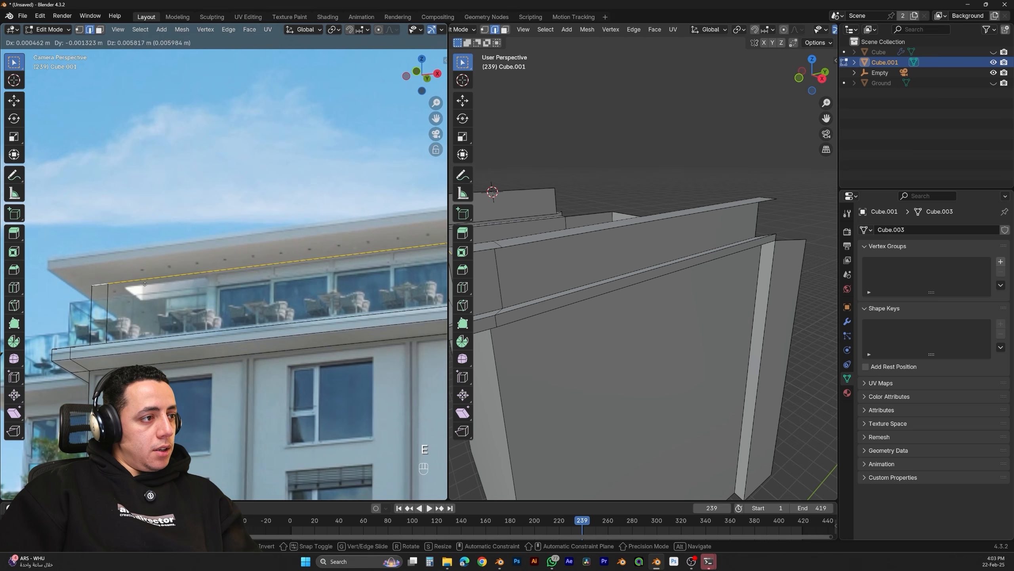
key(x)
key(y)
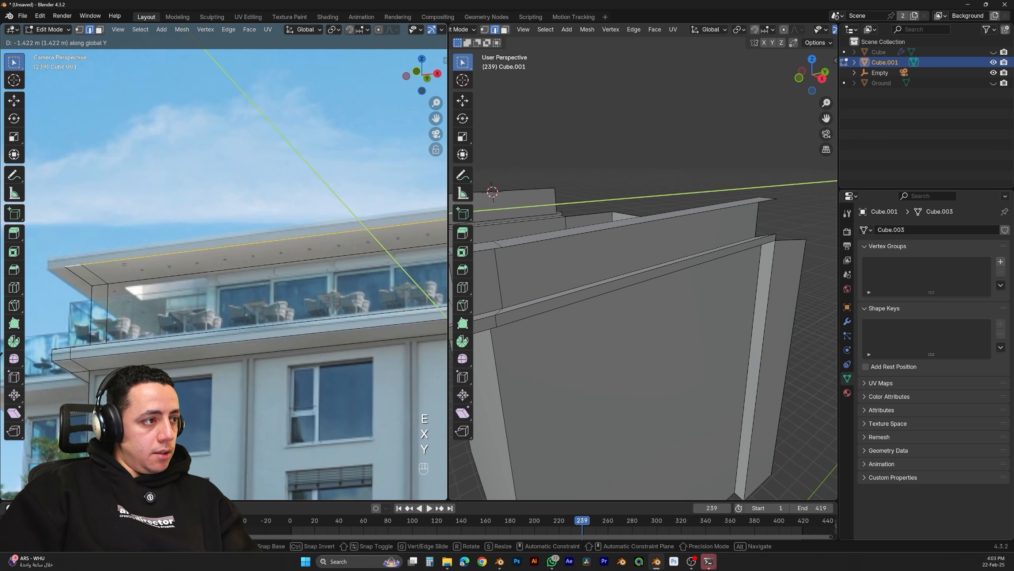
click(124, 264)
Extrude the edges at the front overhang's far end outward along X to extend the overhang around the corner
shift+middle_drag(200, 264, 283, 263)
click(162, 275)
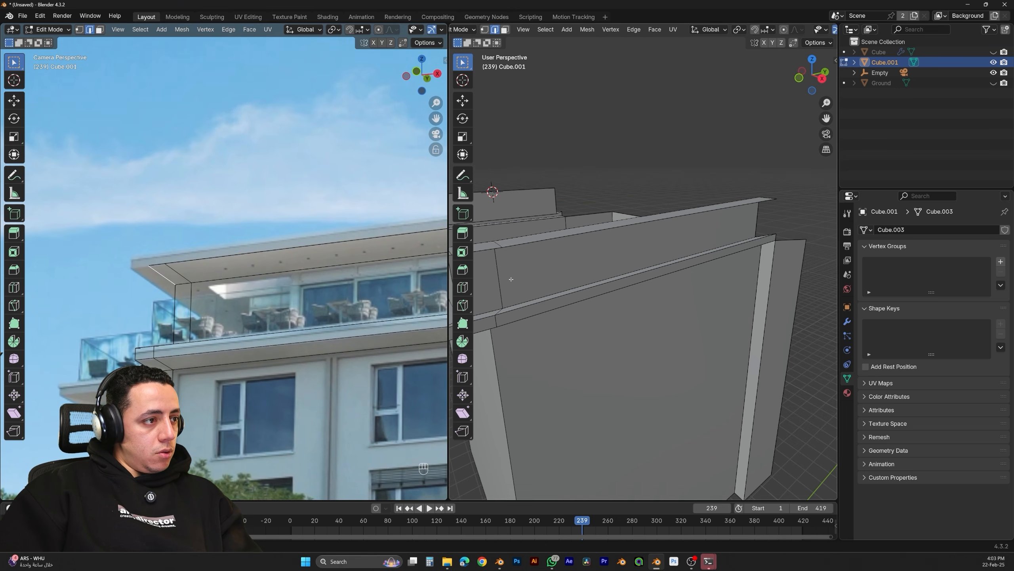
shift+middle_drag(512, 278, 559, 224)
key(e)
key(x)
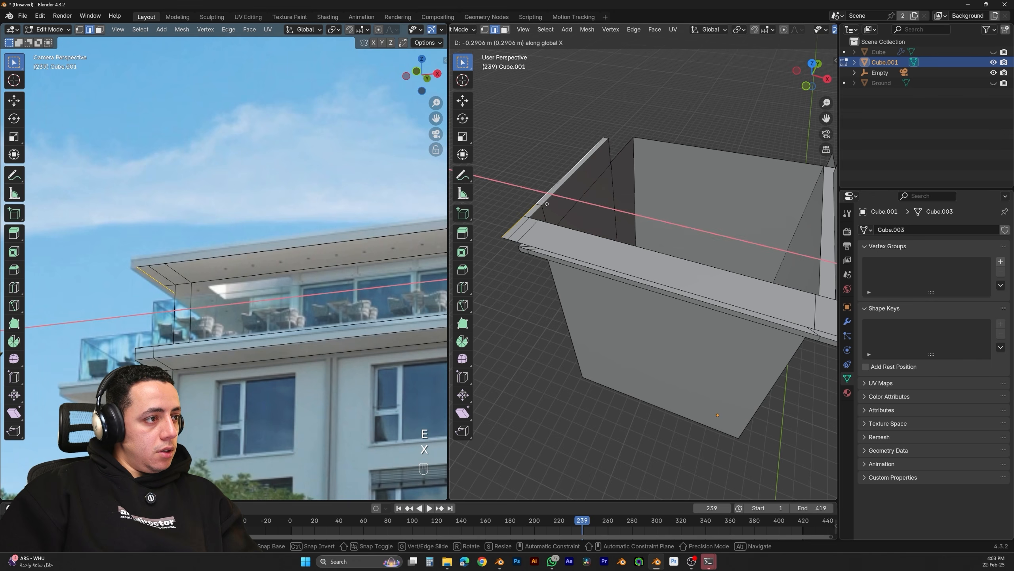
click(544, 204)
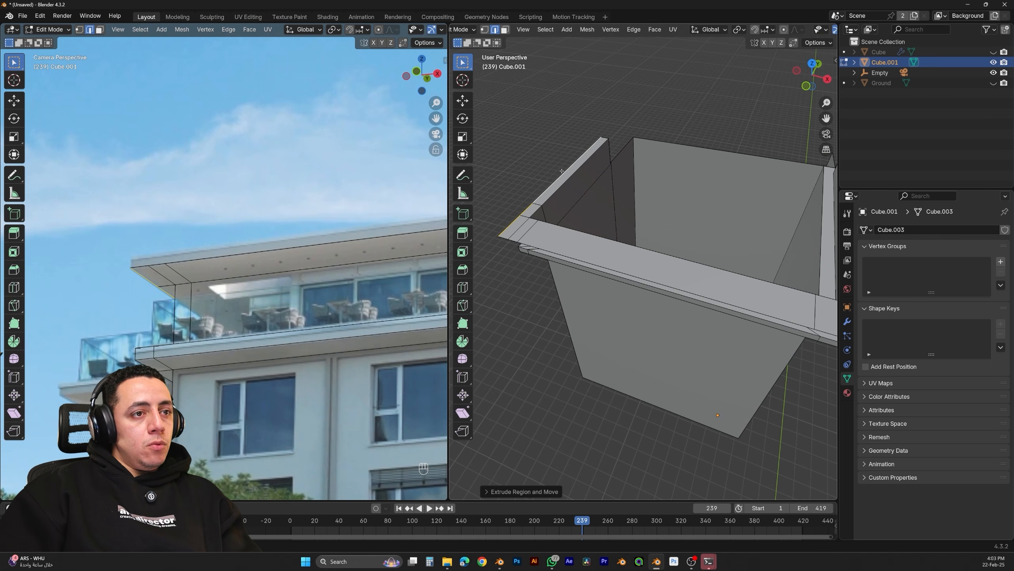
Select the roof overhang's outer edge loop and extrude it about 0.3 m upward along Z to form the roof's thickness
alt+click(546, 185)
shift+middle_drag(700, 222, 625, 177)
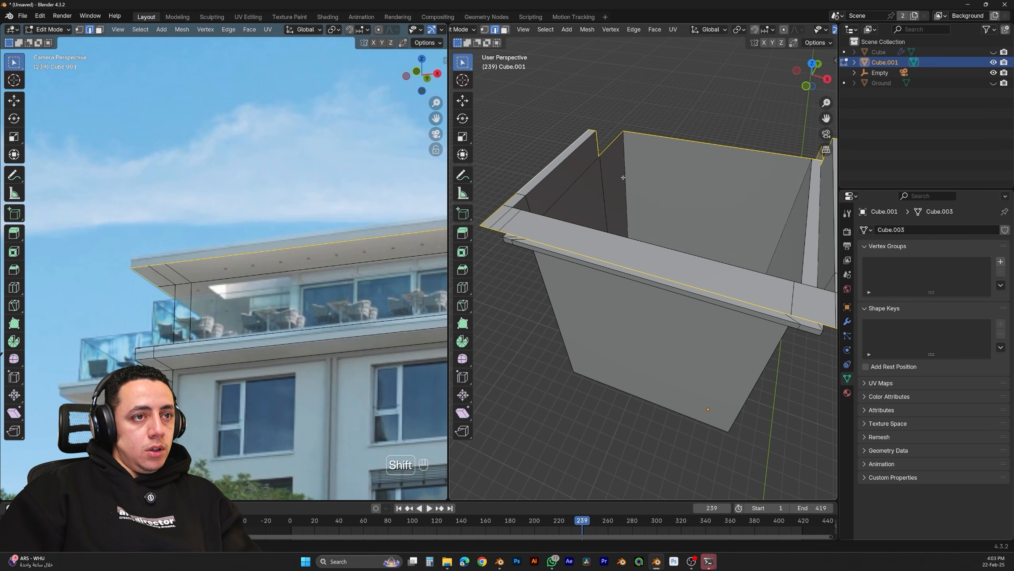
middle_drag(688, 231, 688, 192)
shift+middle_drag(399, 236, 151, 196)
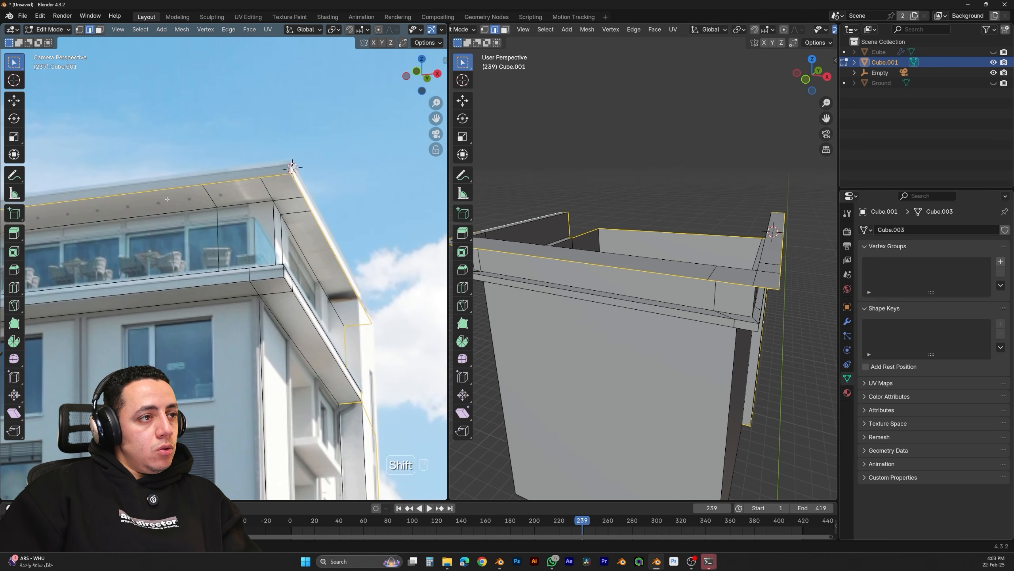
key(e)
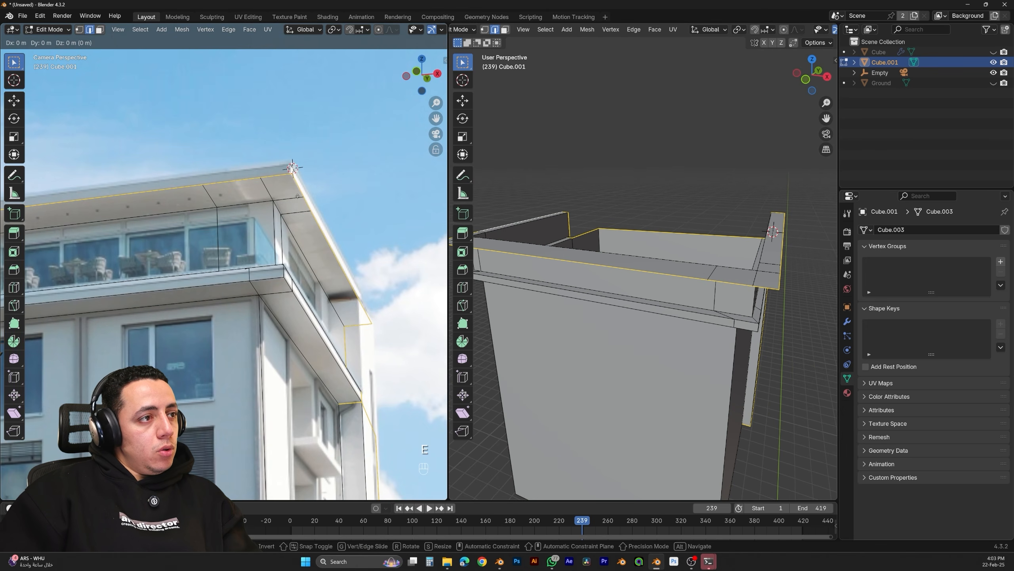
key(z)
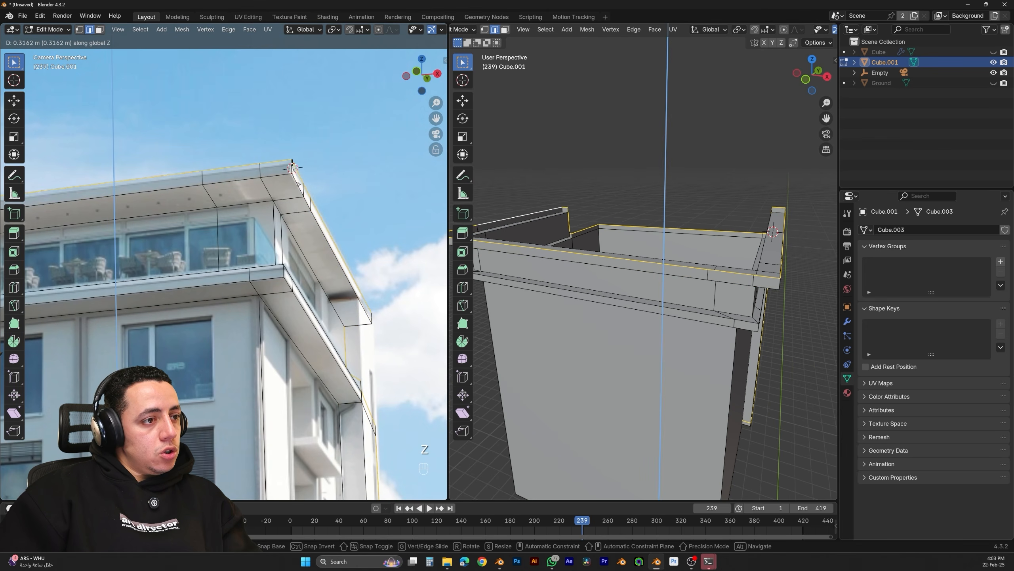
click(298, 186)
scroll(260, 301, up, 2)
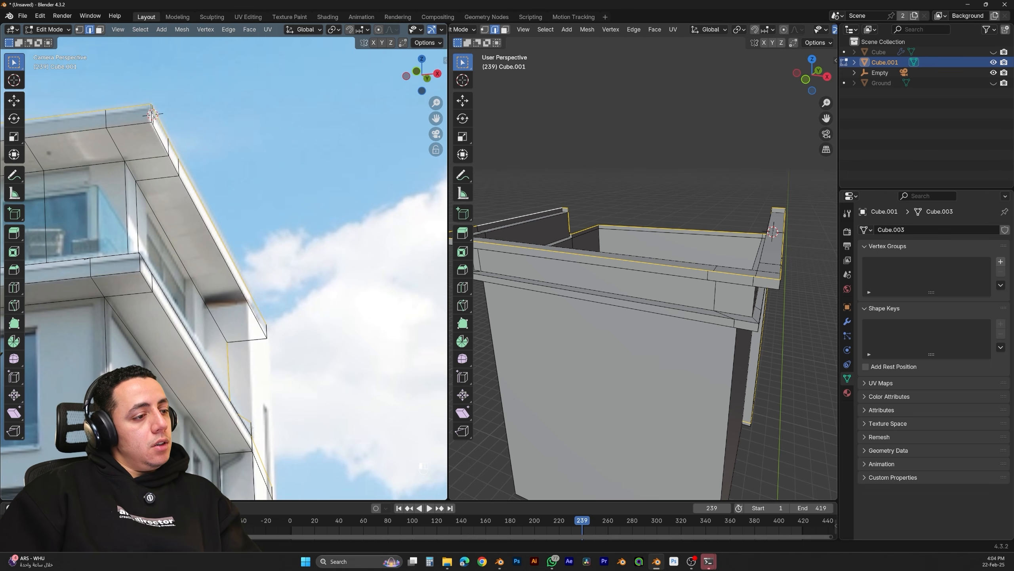
key(alt+a)
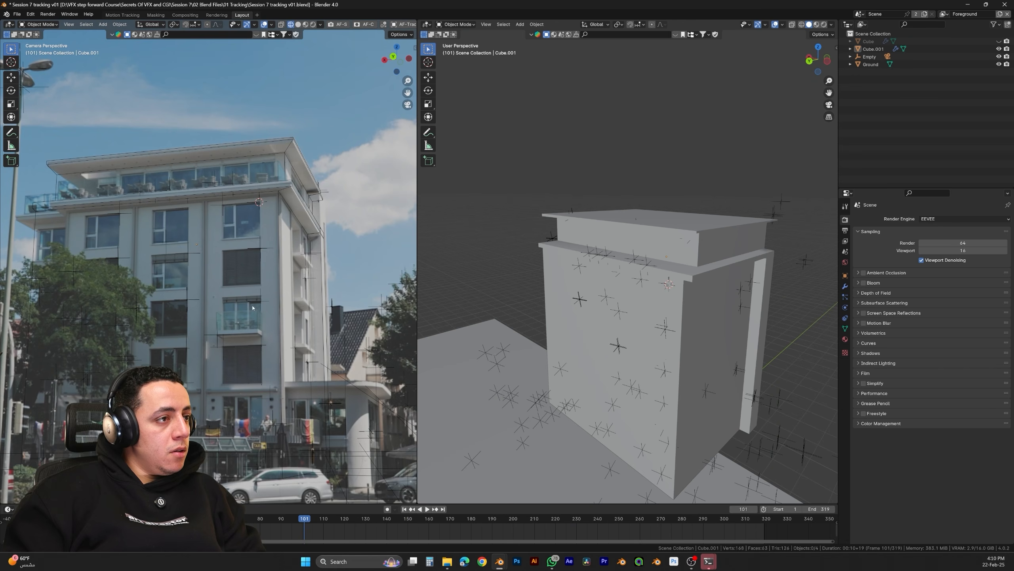
Scrub the timeline back through the shot to check the building model against the tracked footage
drag(522, 521, 273, 521)
scroll(336, 428, down, 2)
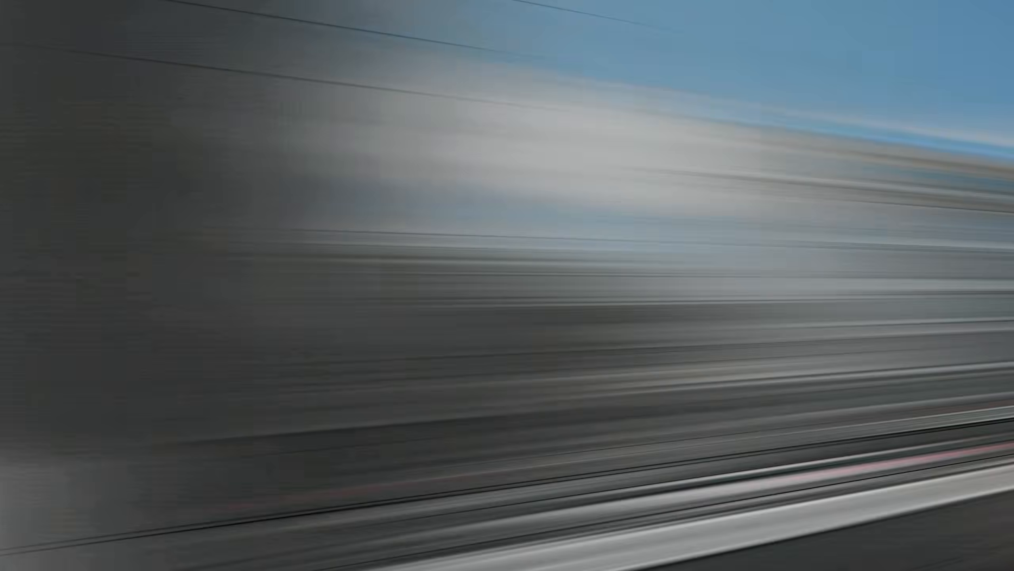
Copy the first CGTrader burger link from Links.txt and open it in Chrome
mouse_move(447, 561)
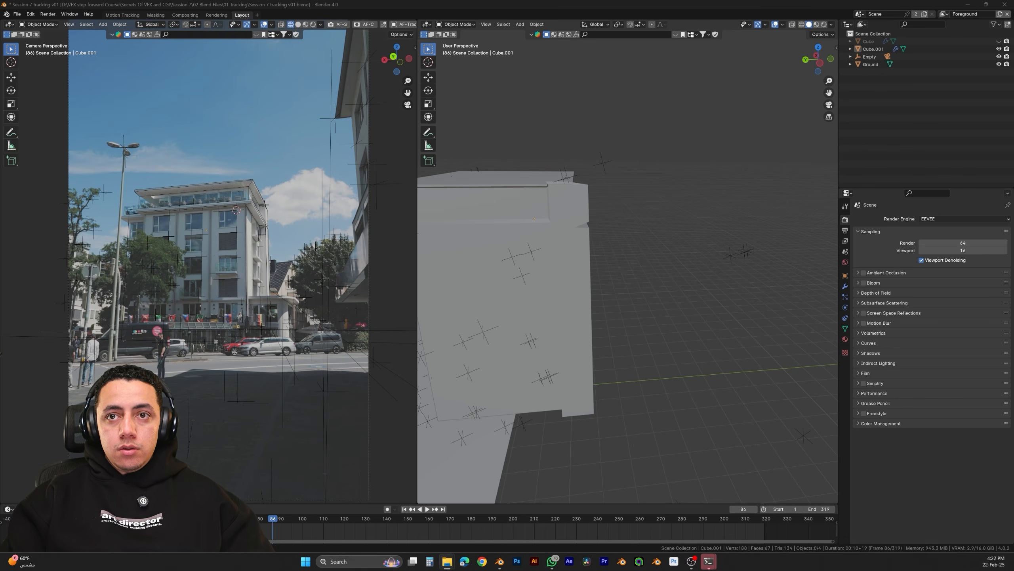
drag(1013, 67, 696, 80)
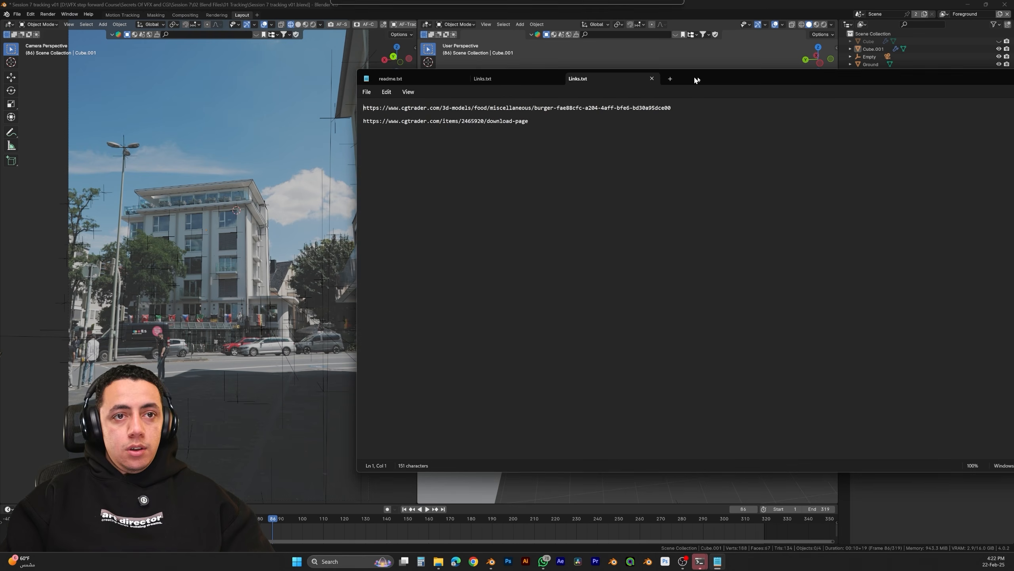
triple_click(575, 110)
key(ctrl+c)
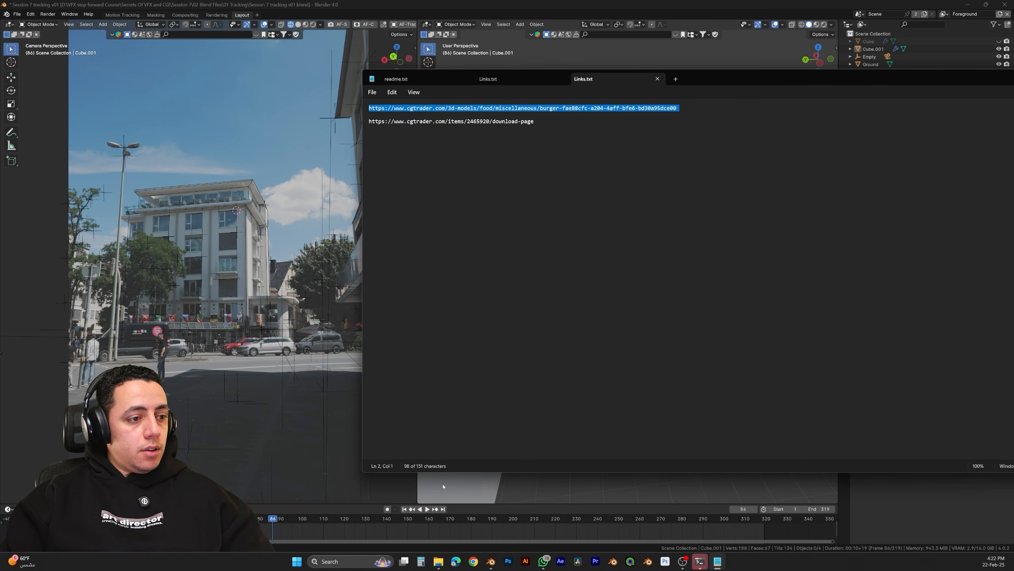
click(473, 561)
key(ctrl+v)
key(Return)
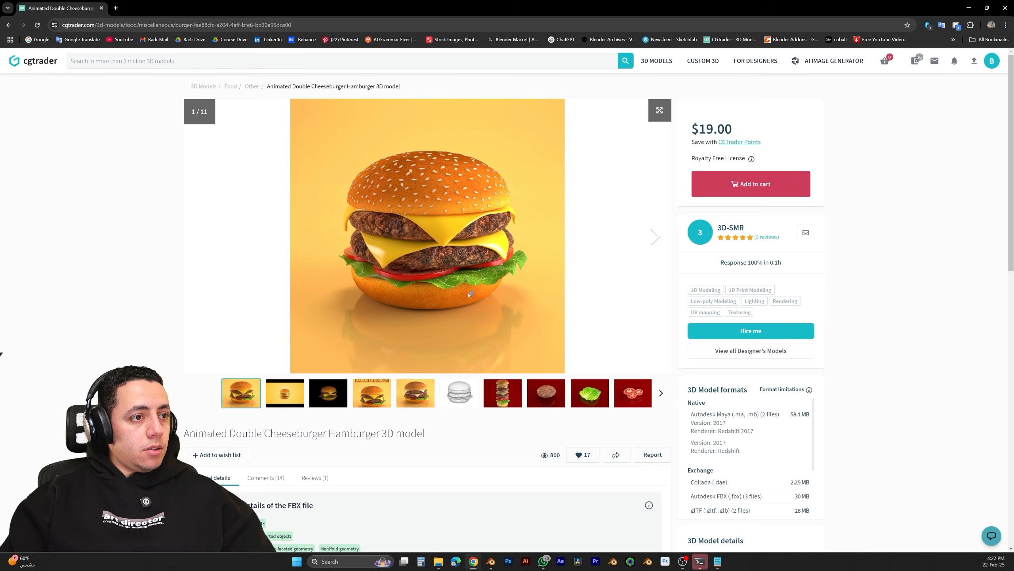
Play the preview video of the Animated Double Cheeseburger model and view its fourth and fifth gallery images
click(284, 398)
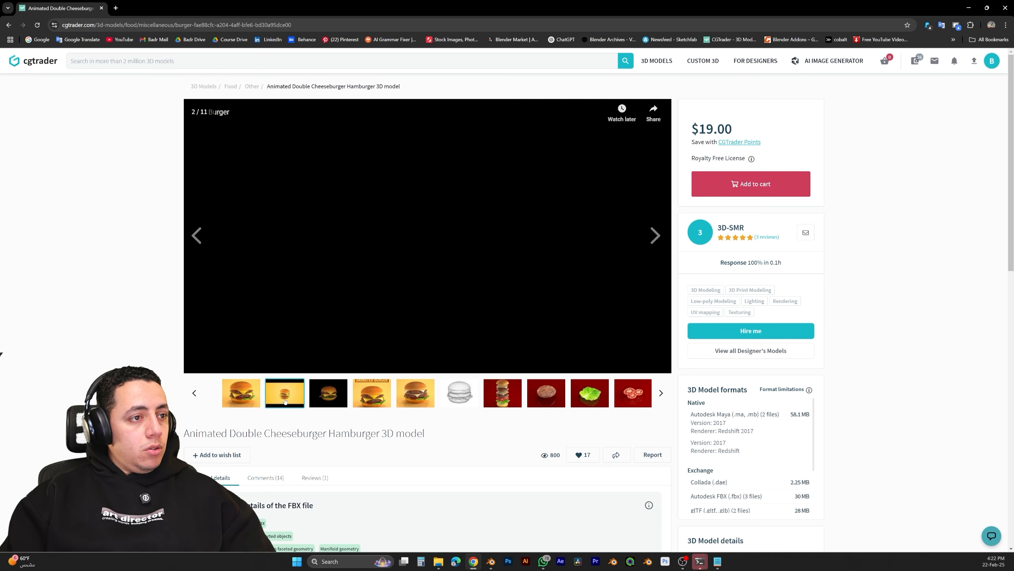
click(428, 236)
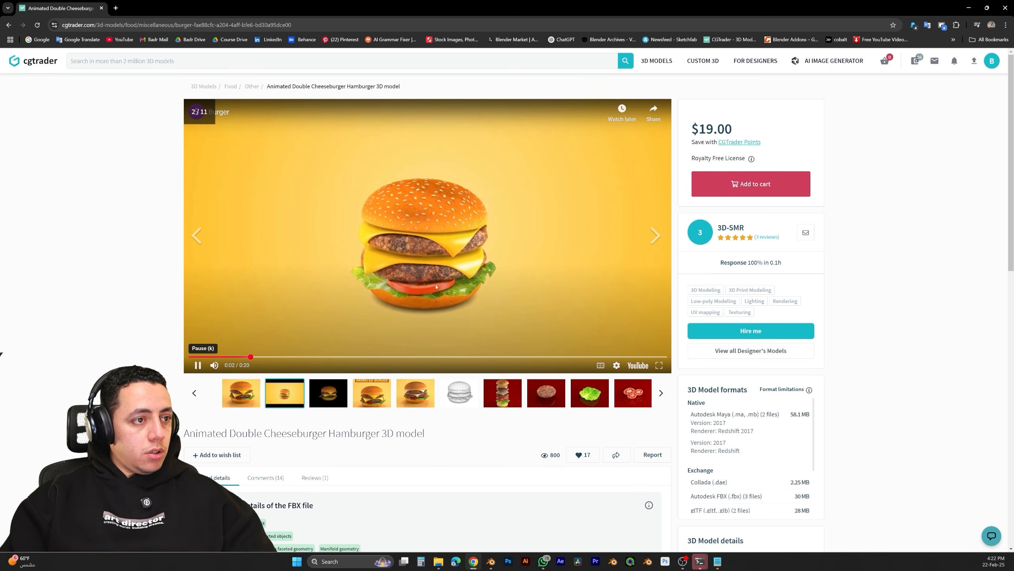
click(372, 393)
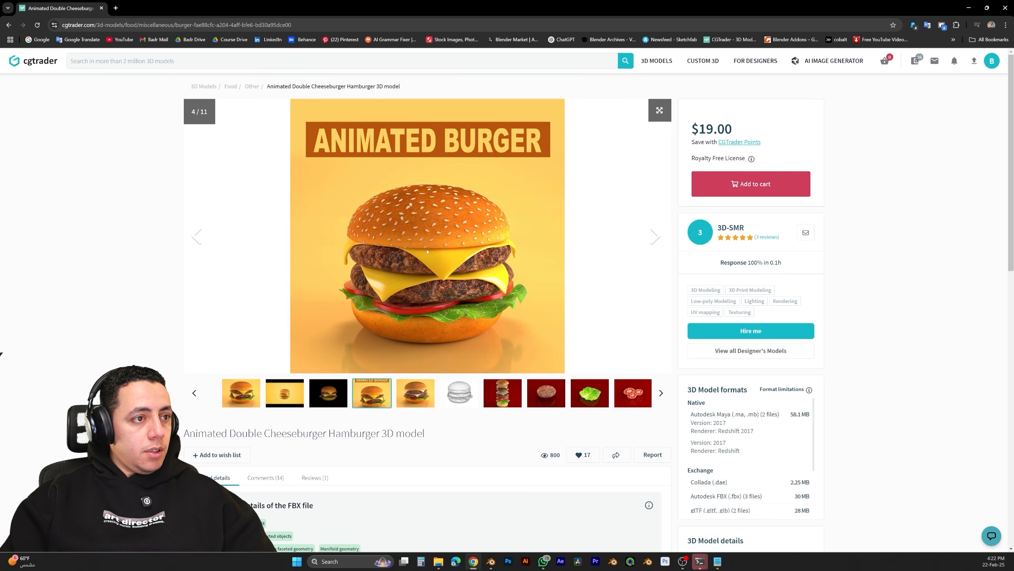
click(416, 393)
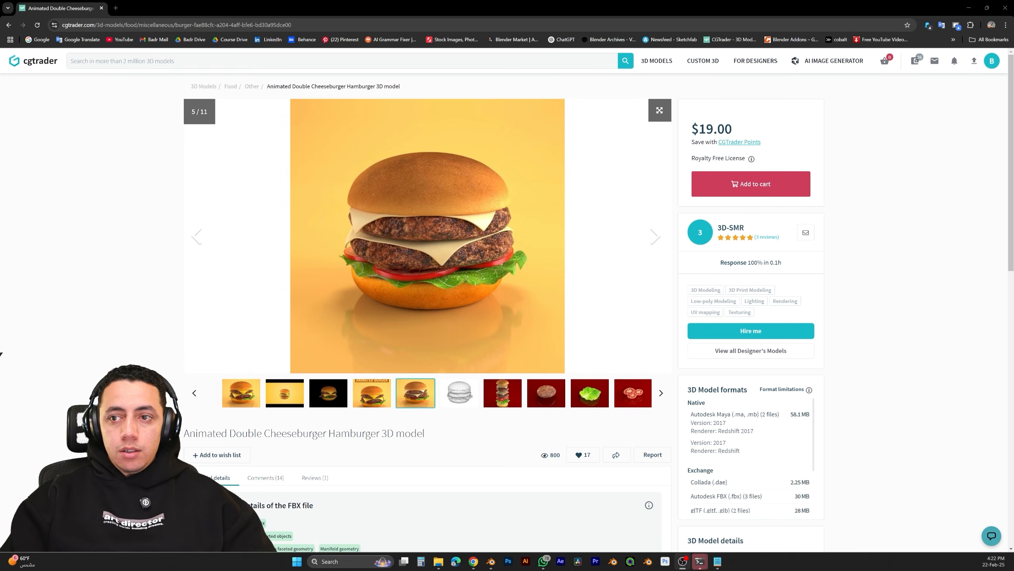
key(alt+Tab)
click(317, 23)
text(https://www.cgtrader.com/items/2465920/download-page)
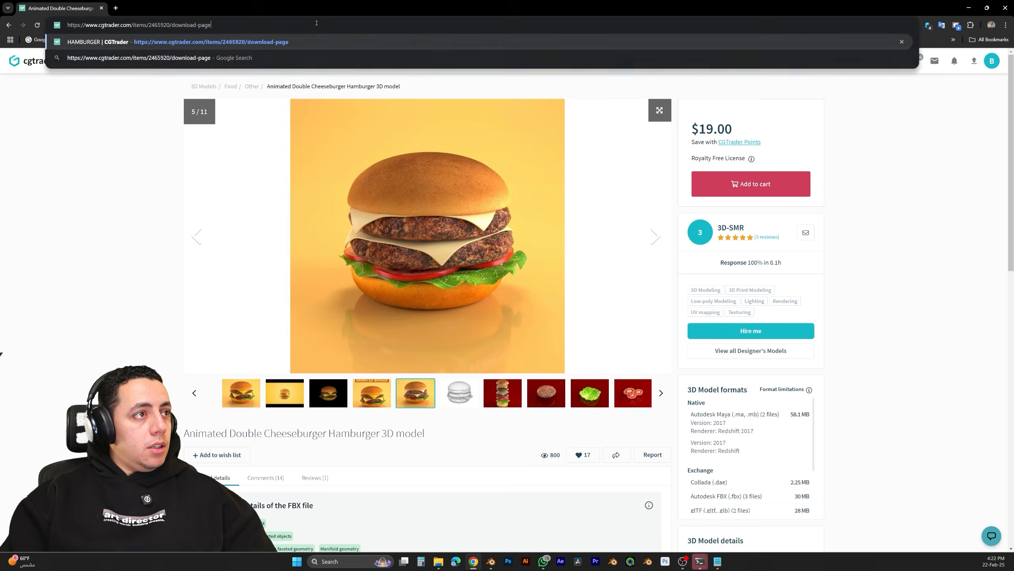
key(Return)
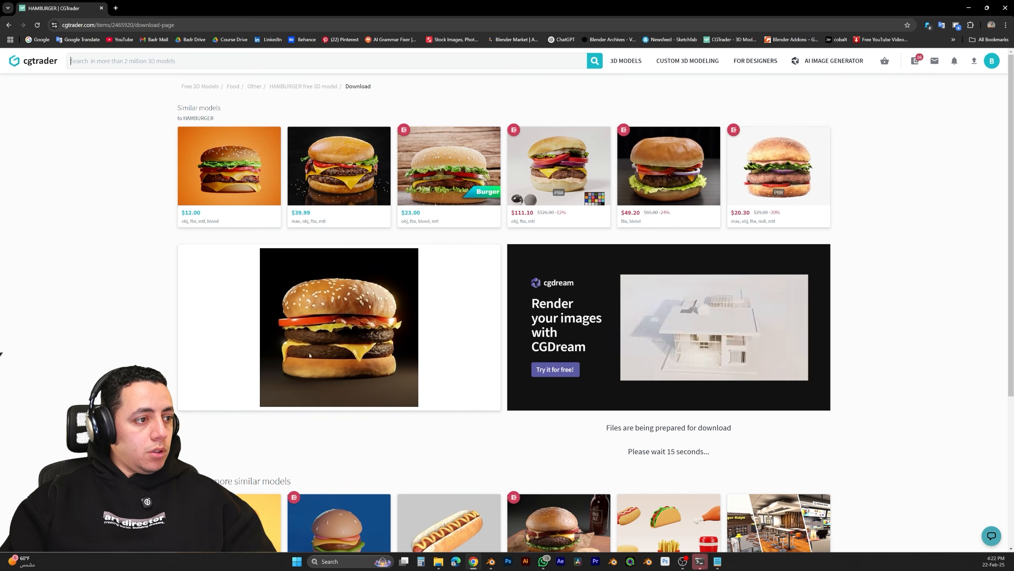
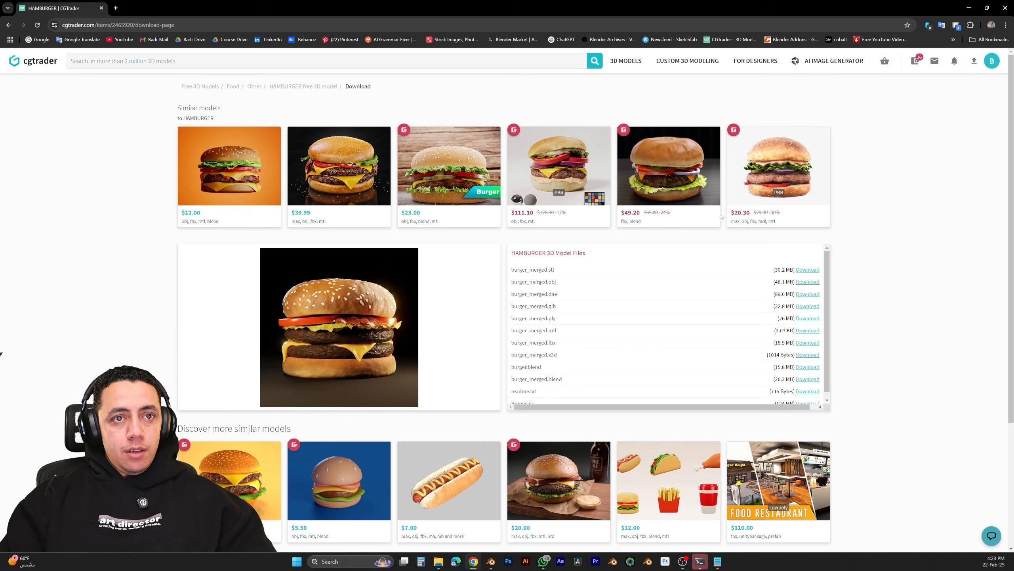
Look through the HAMBURGER model's downloadable files and locate the Burger.zip archive
scroll(559, 273, down, 3)
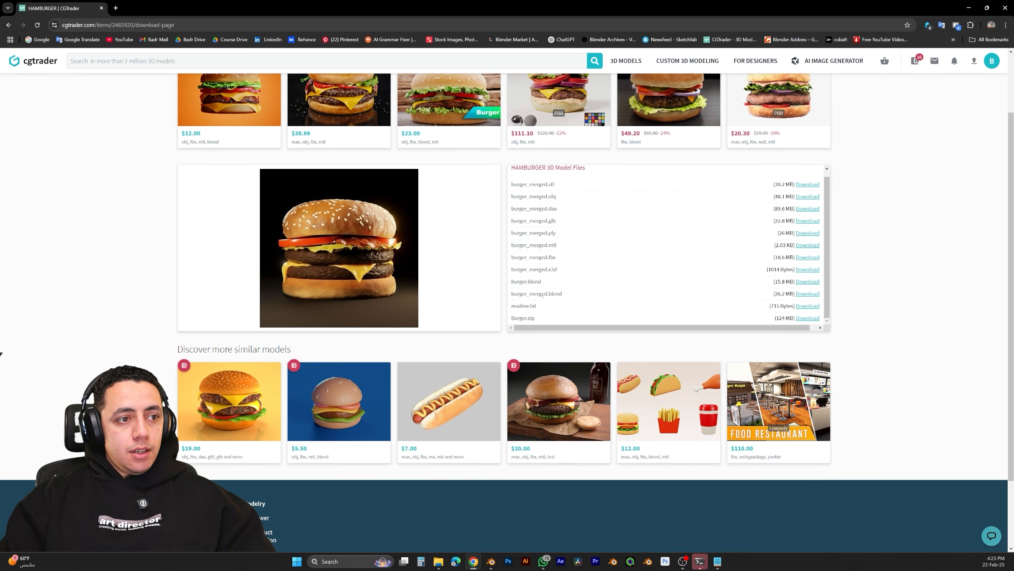
scroll(807, 294, up, 3)
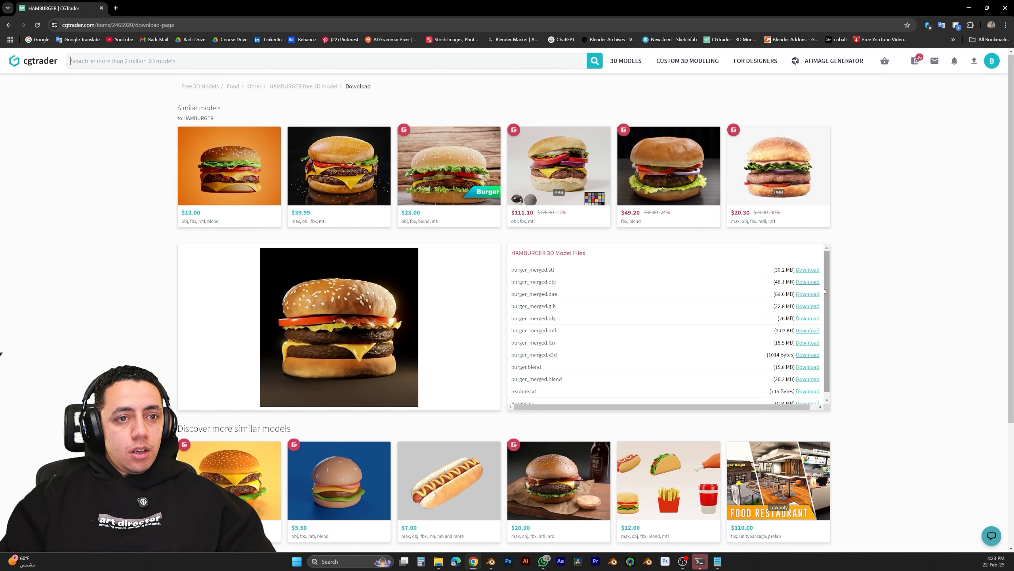
scroll(652, 355, down, 1)
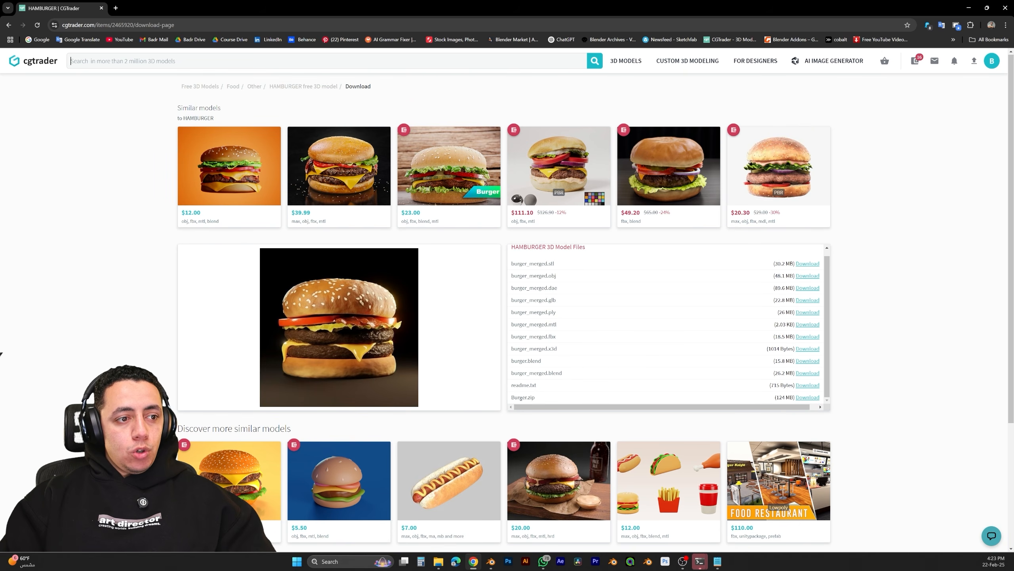
drag(514, 397, 535, 397)
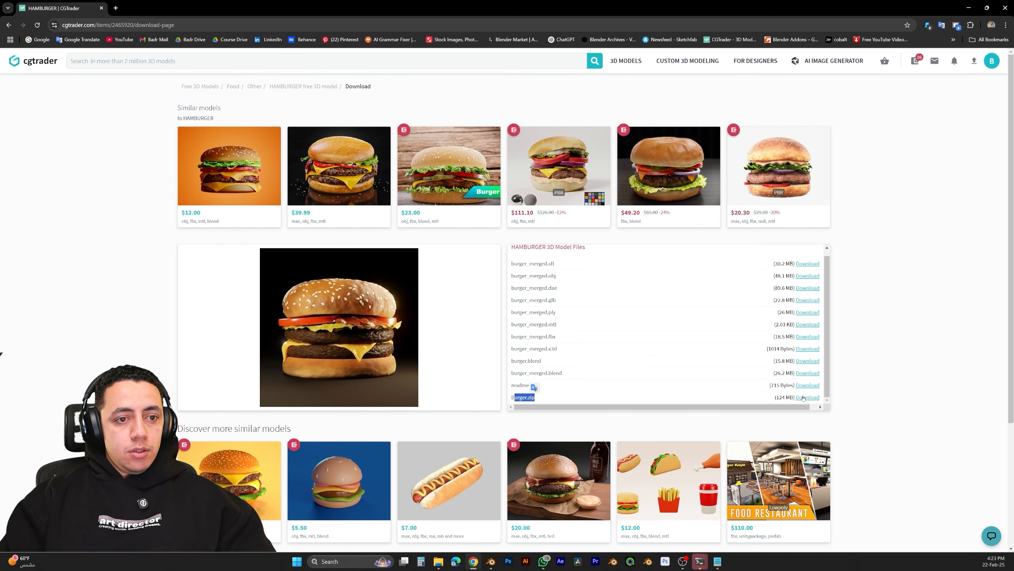
mouse_move(775, 397)
mouse_down()
mouse_move(823, 398)
mouse_move(756, 398)
mouse_up()
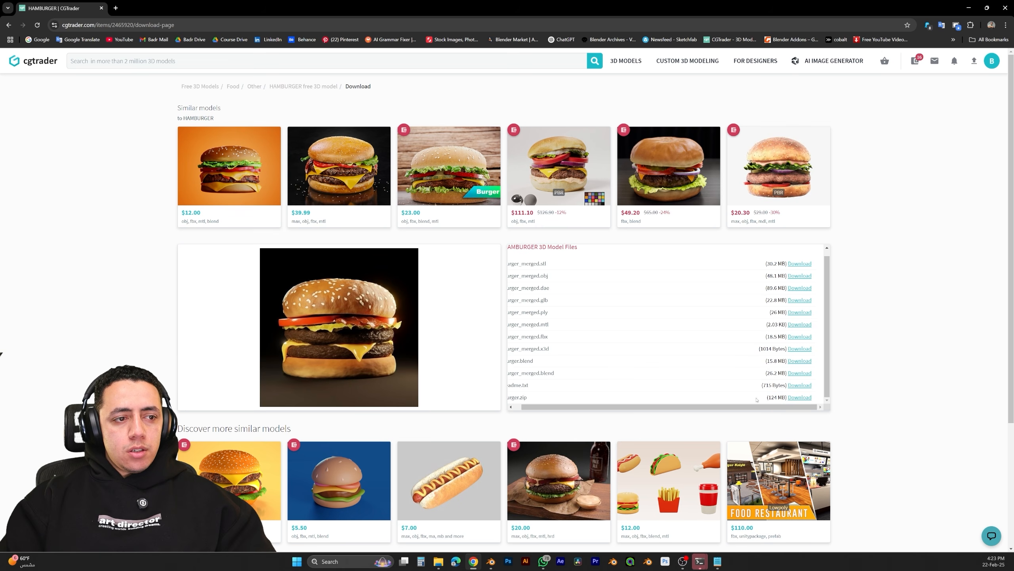
scroll(678, 330, left, 2)
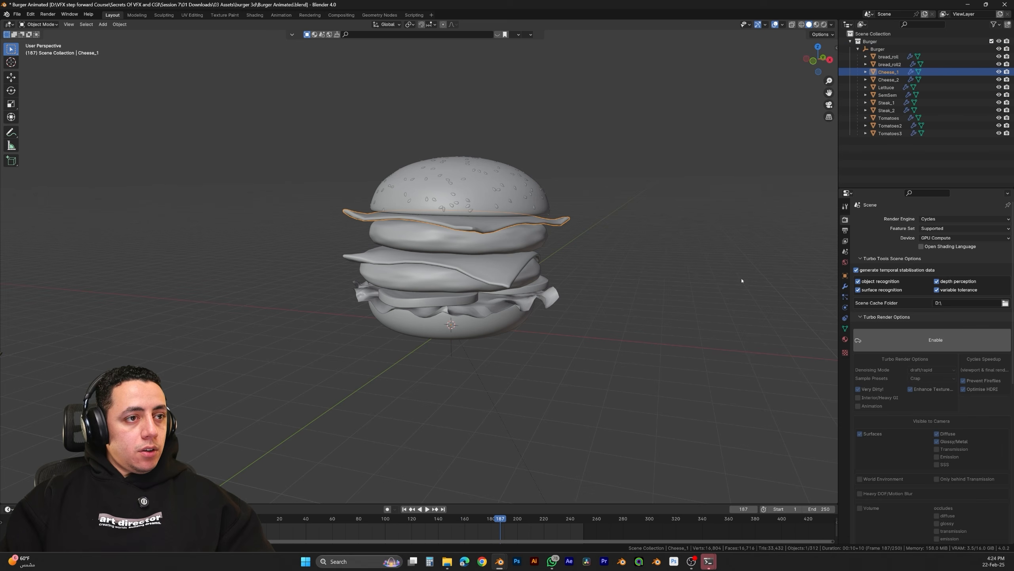
Inspect the cache file path in Cheese_1's MeshSequenceCache modifier and play the animation to check the cheese slice
click(845, 286)
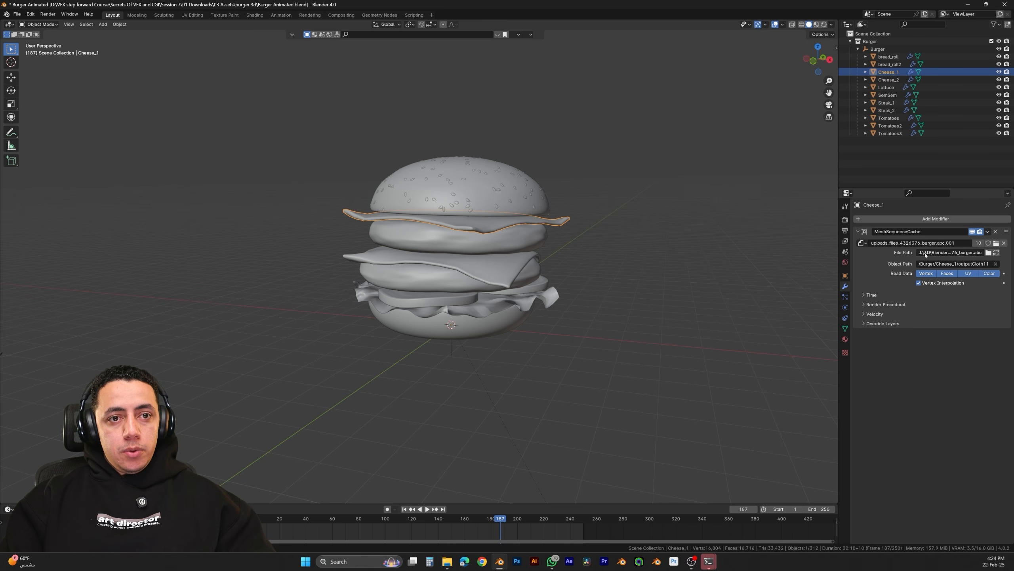
click(988, 252)
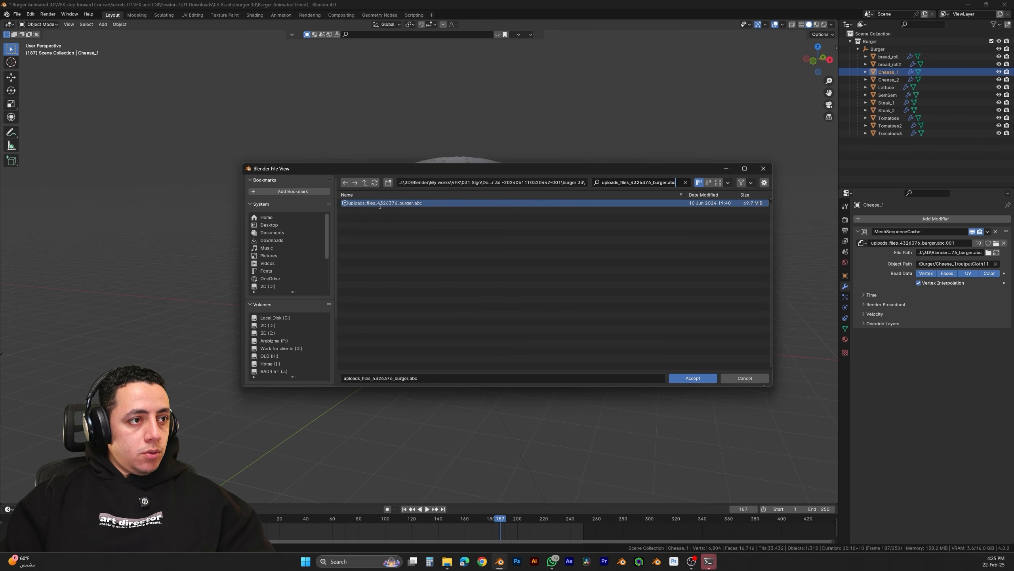
click(692, 377)
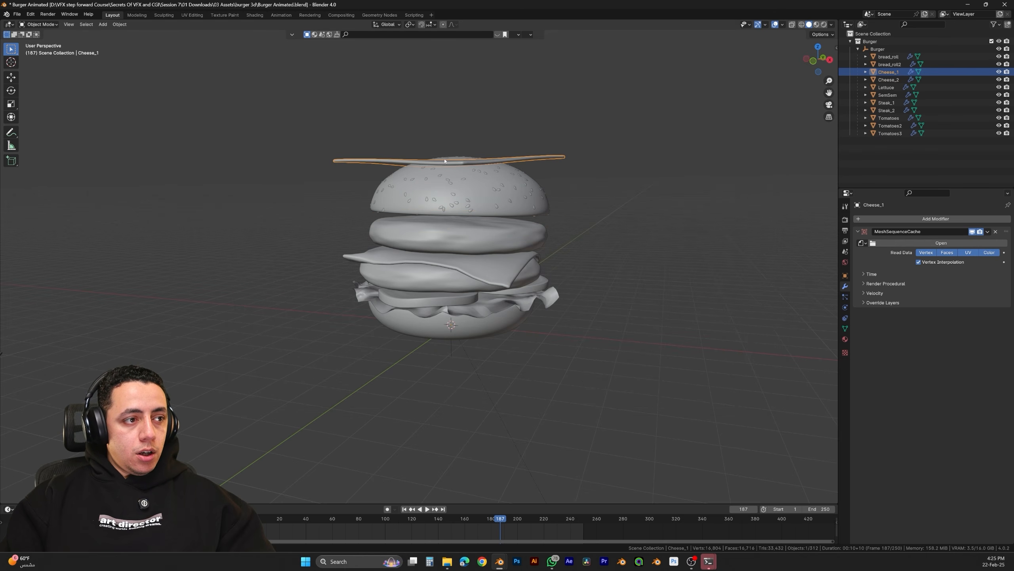
key(space)
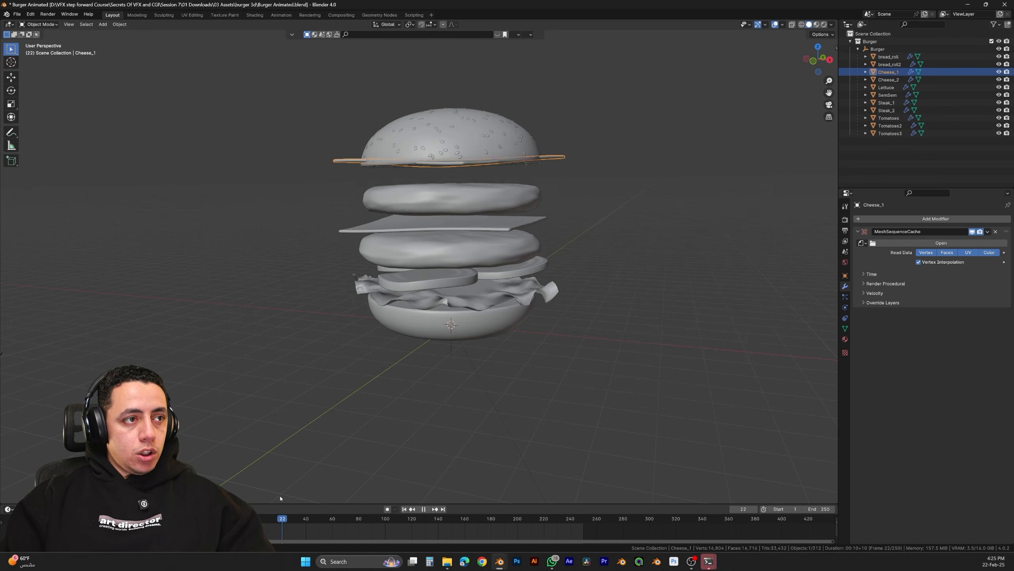
Load uploads_files_4326376_burger.abc from the burger 3d folder as Cheese_1's cache file and play the animation
click(940, 243)
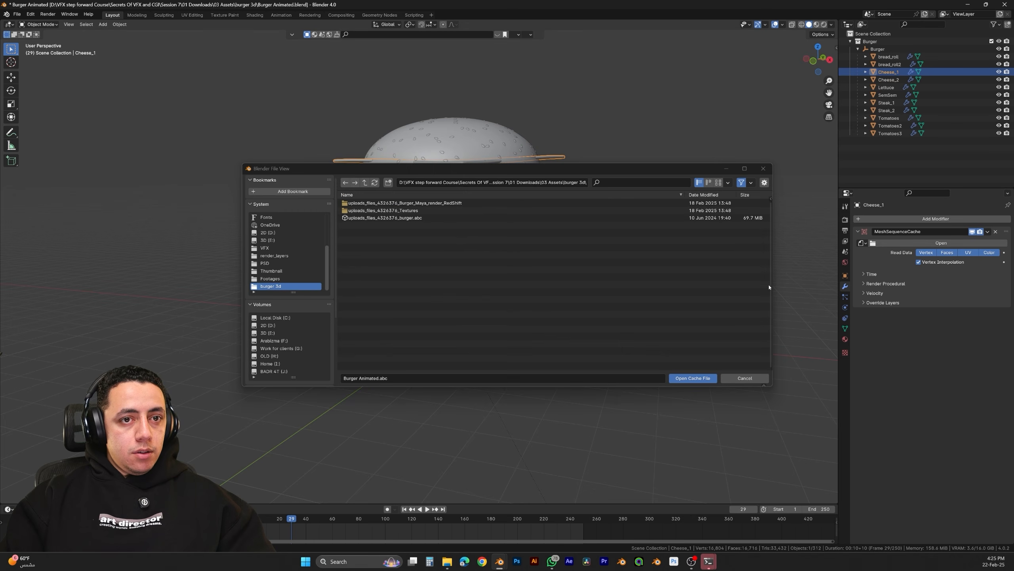
double_click(463, 218)
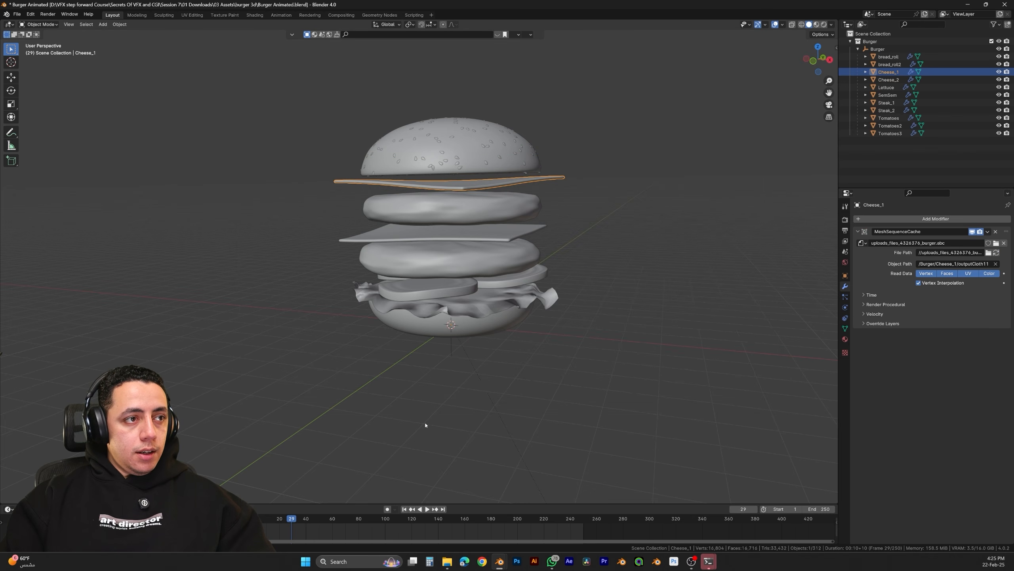
key(space)
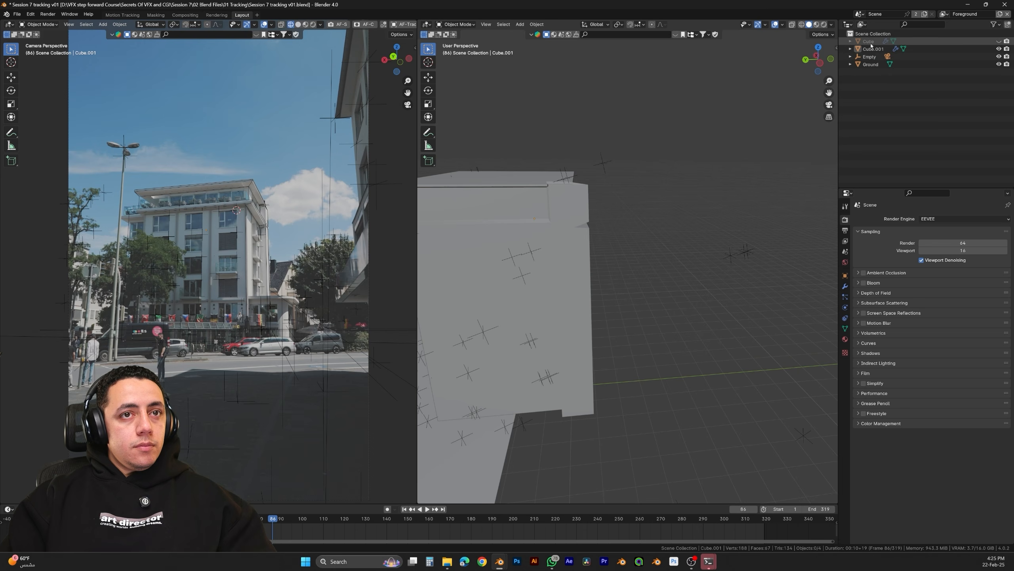
In the tracking scene, delete the hidden Cube and move the Ground object into a new collection named ground
click(867, 42)
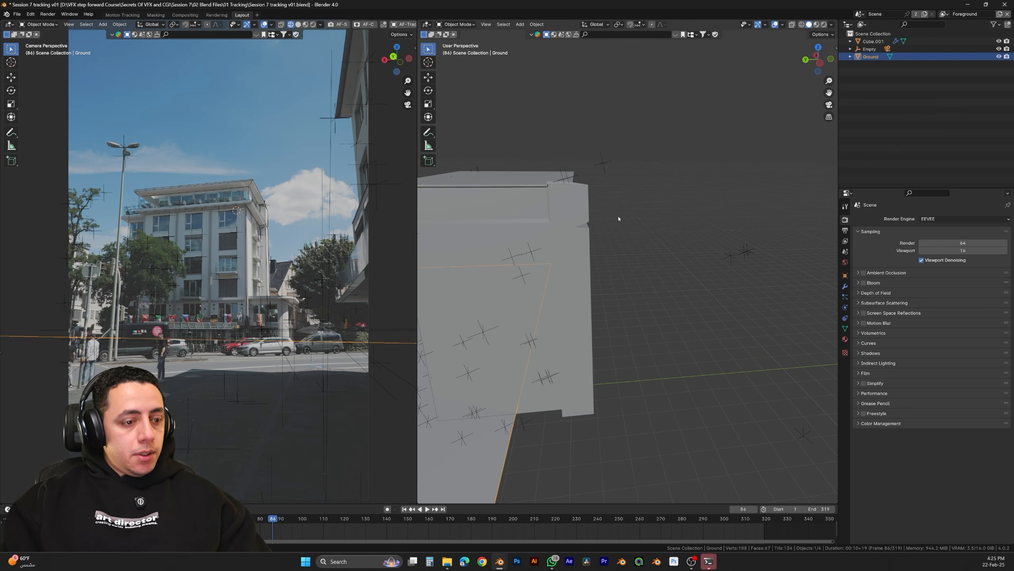
key(m)
click(619, 220)
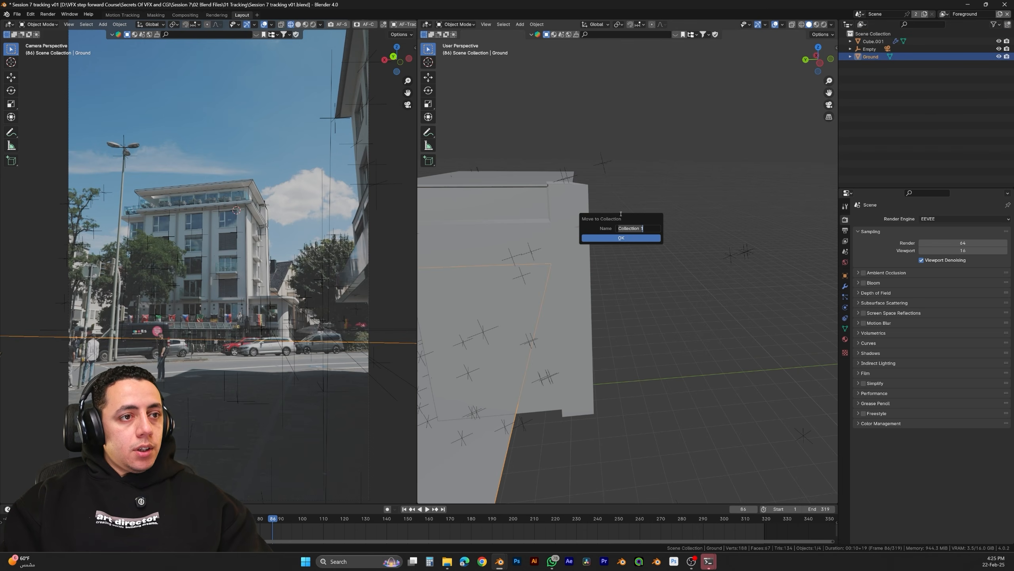
text(ground)
key(Return)
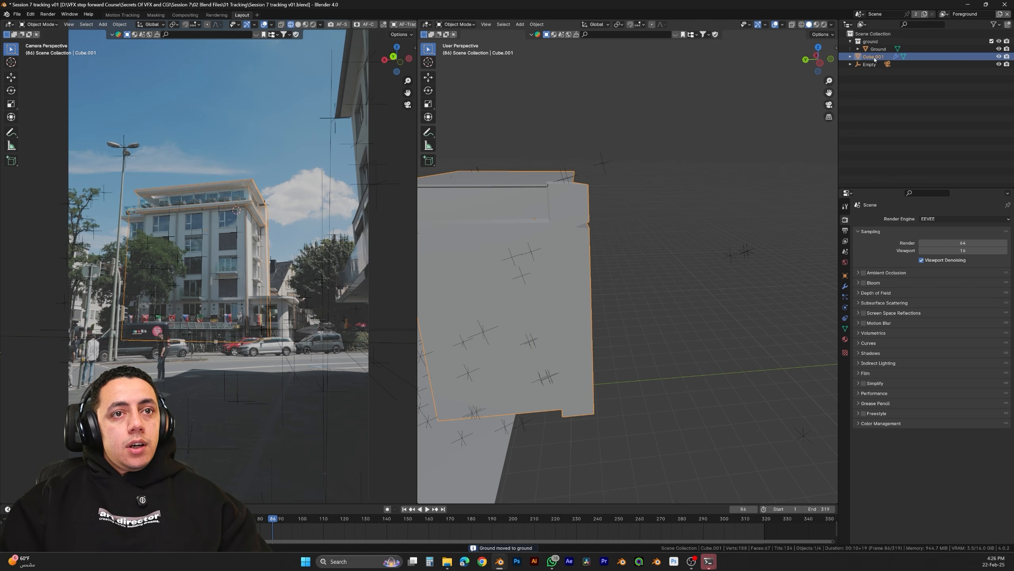
Rename Cube.001 to building and move it into a new collection named building
double_click(873, 56)
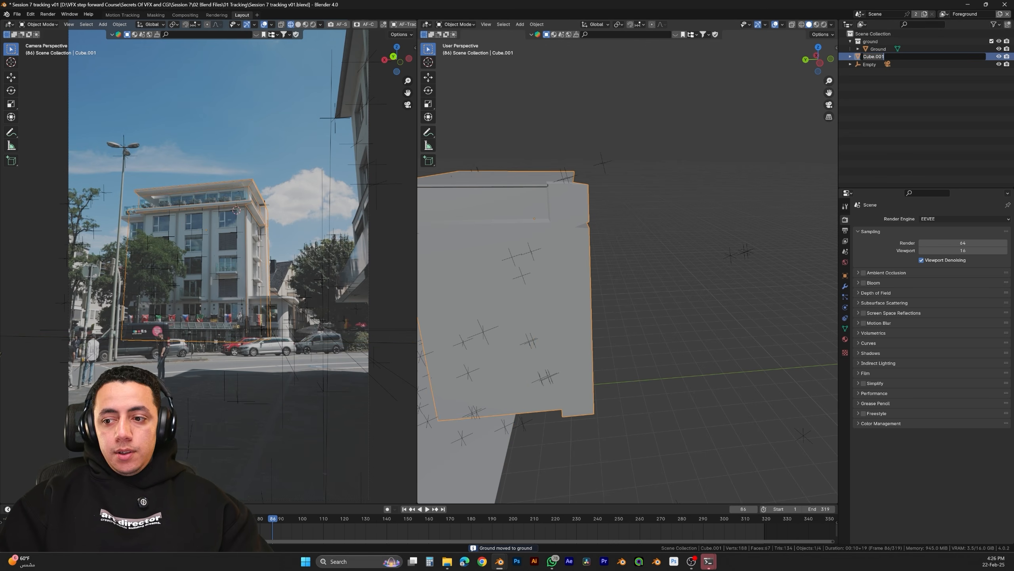
text(building)
key(Return)
key(m)
click(699, 137)
text(building)
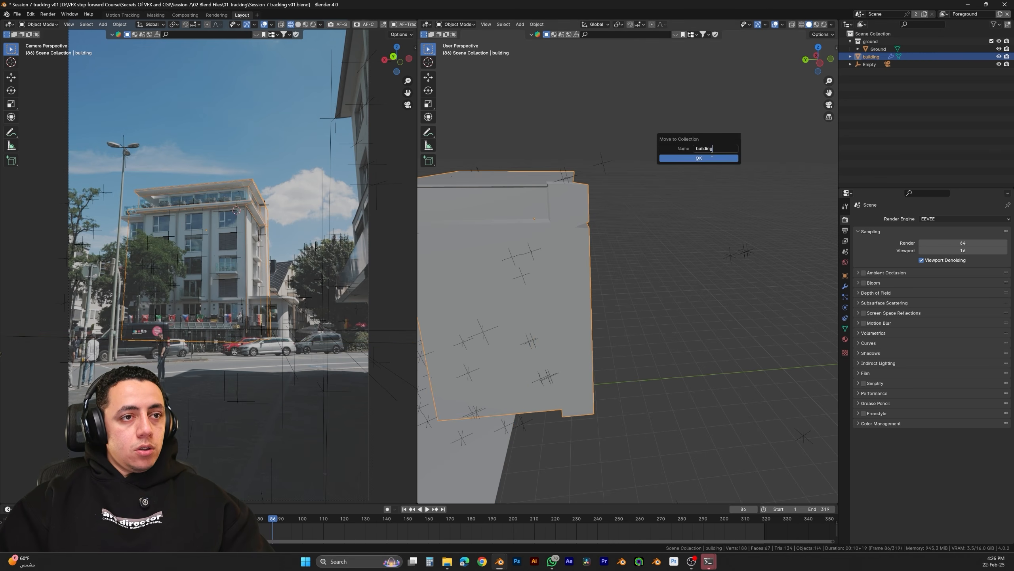
key(Return)
Collapse the finished collections and move the Empty with its camera into a new collection named Camera
right_click(847, 56)
click(846, 98)
key(m)
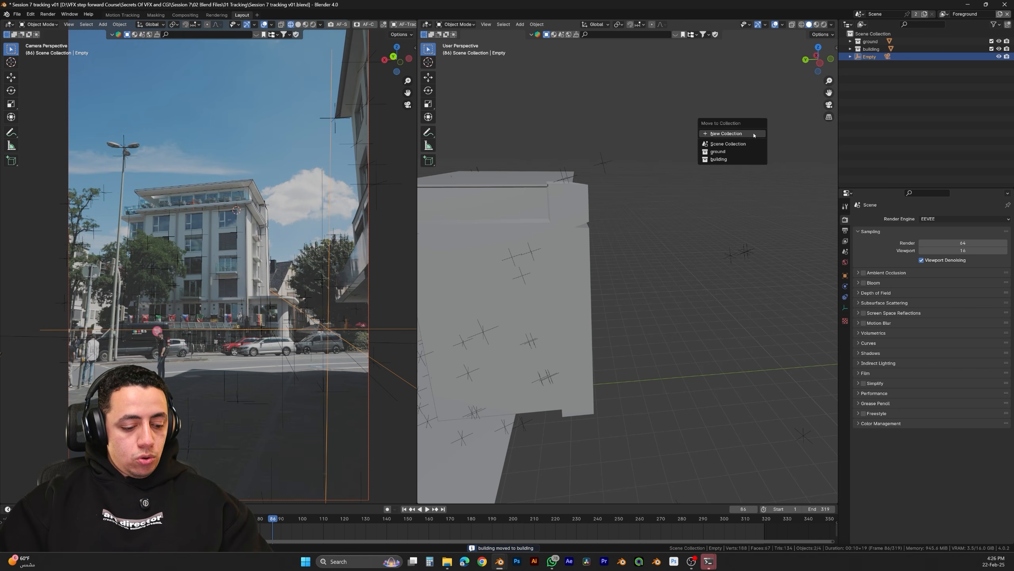
click(751, 136)
text(Camera)
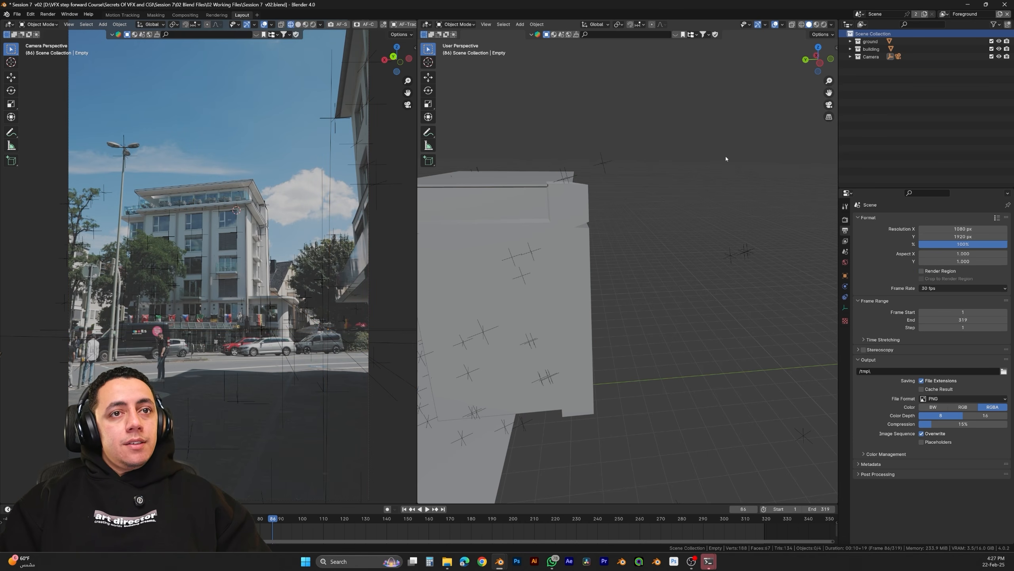
Hide the motion tracking markers in both the perspective and camera viewports
middle_drag(724, 159, 632, 242)
scroll(626, 241, down, 2)
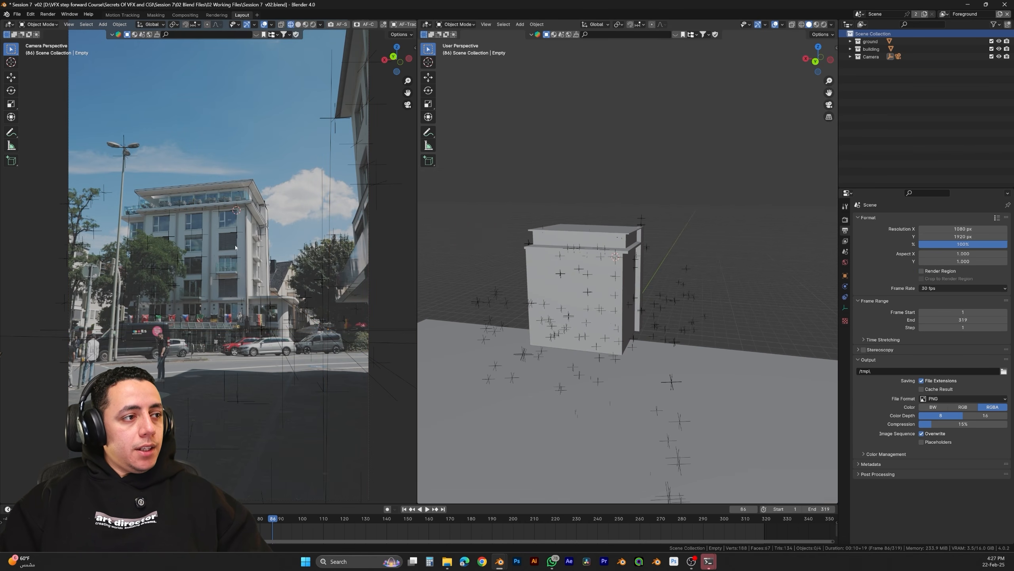
click(831, 25)
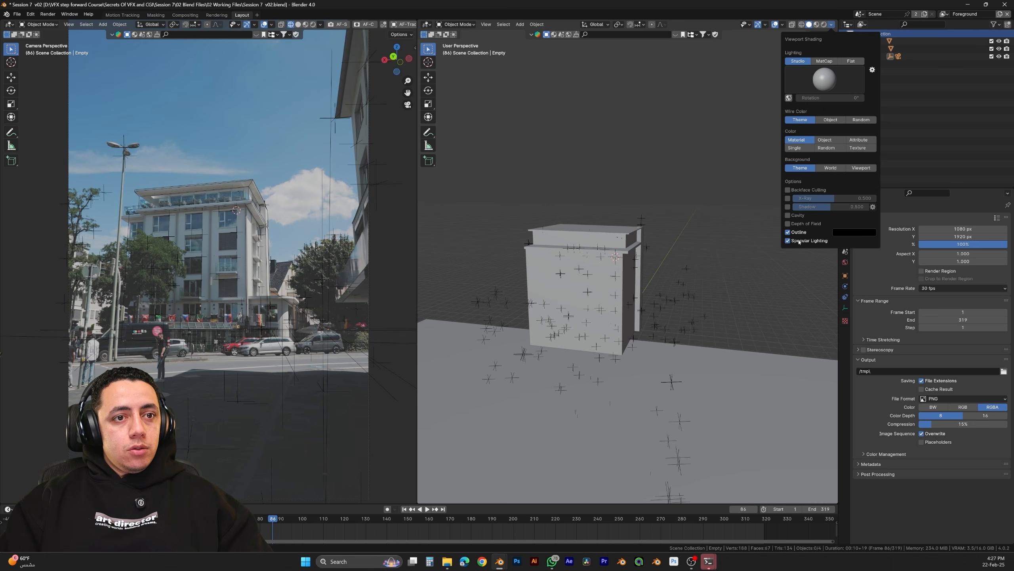
click(782, 24)
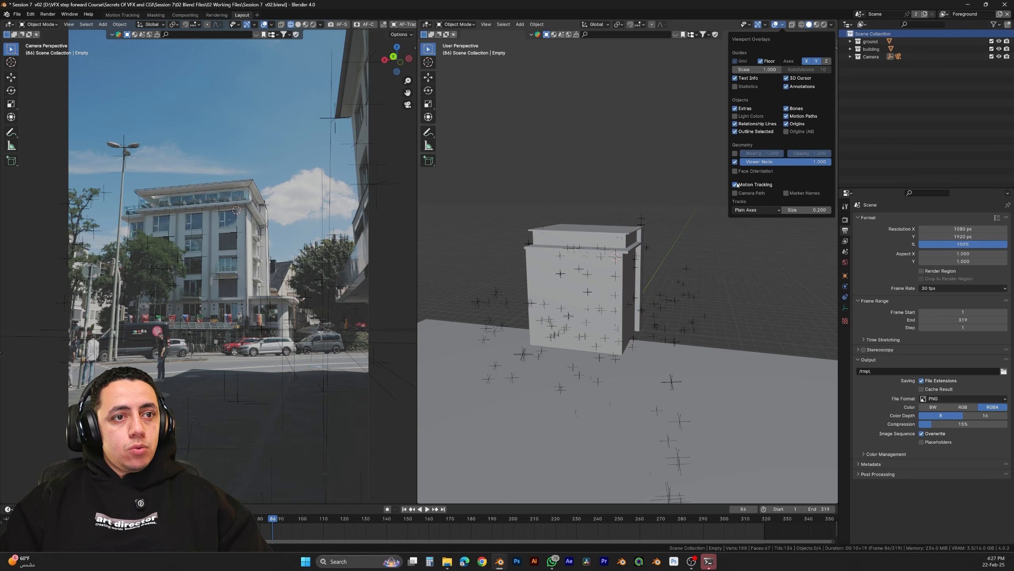
click(763, 184)
click(270, 25)
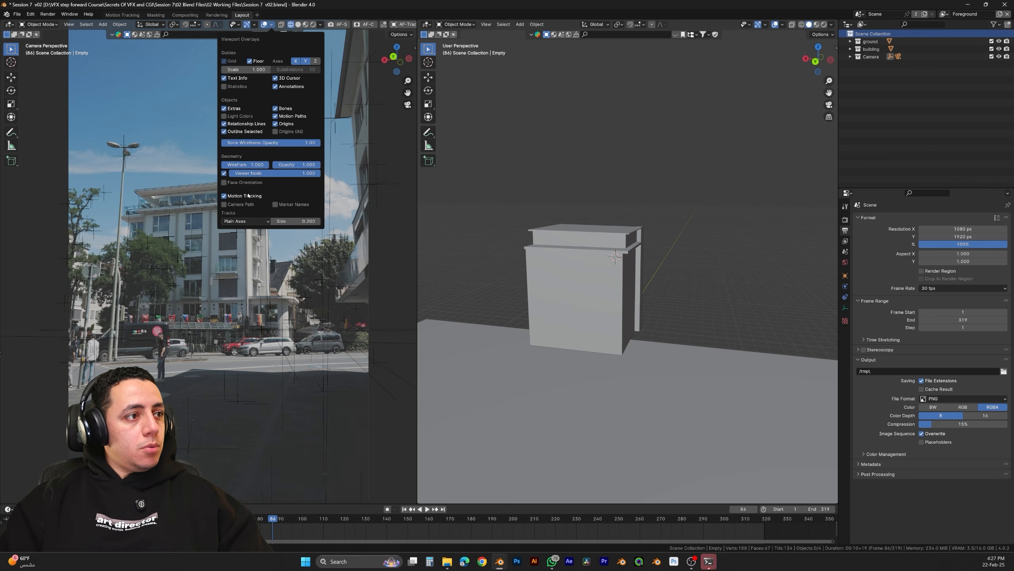
click(232, 196)
Append the Burger collection from Burger Animated.blend in the 03 Assets burger 3d folder
click(17, 14)
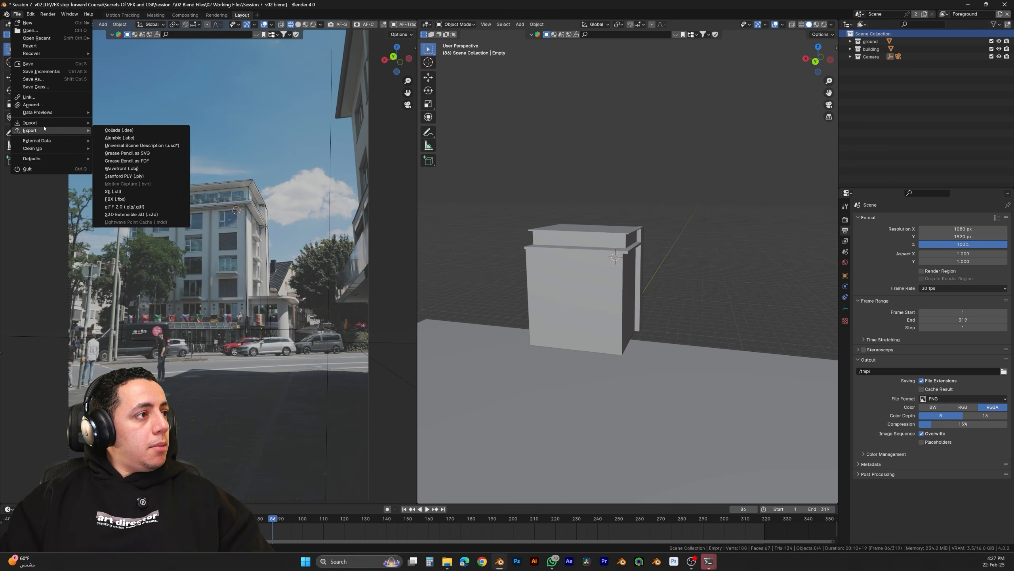
click(45, 105)
click(365, 183)
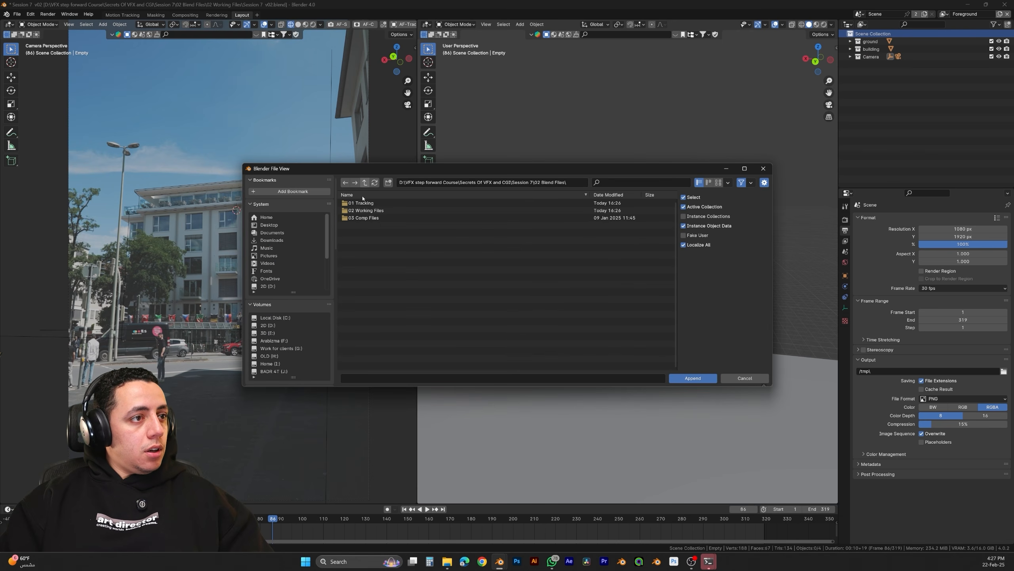
key(BackSpace)
double_click(359, 218)
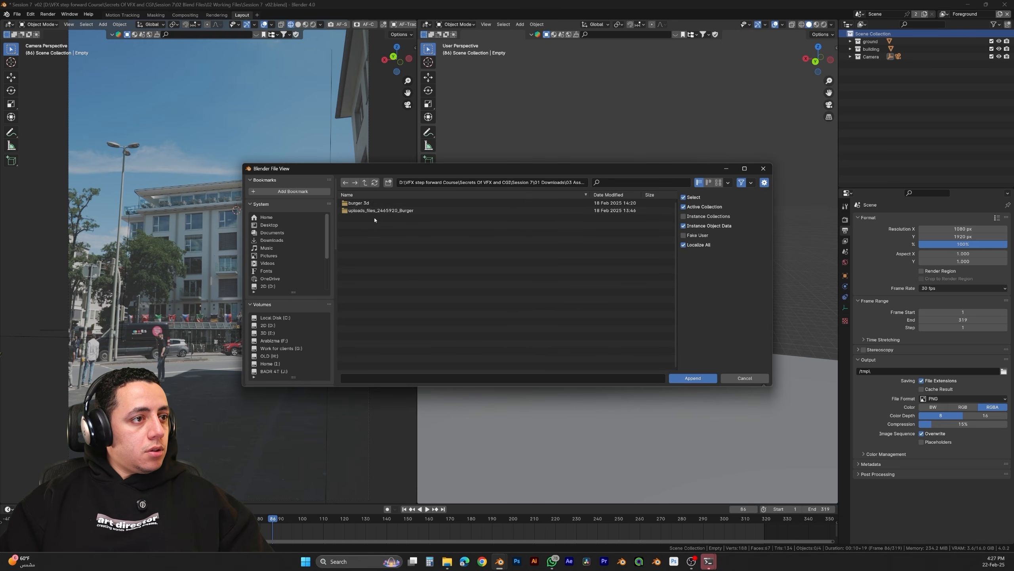
double_click(363, 209)
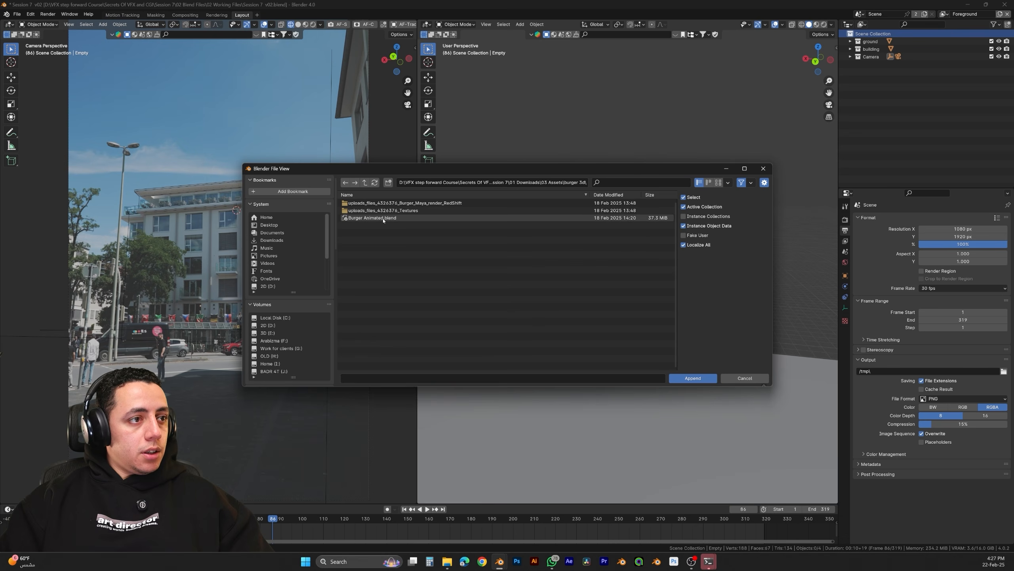
double_click(383, 219)
double_click(381, 217)
double_click(378, 203)
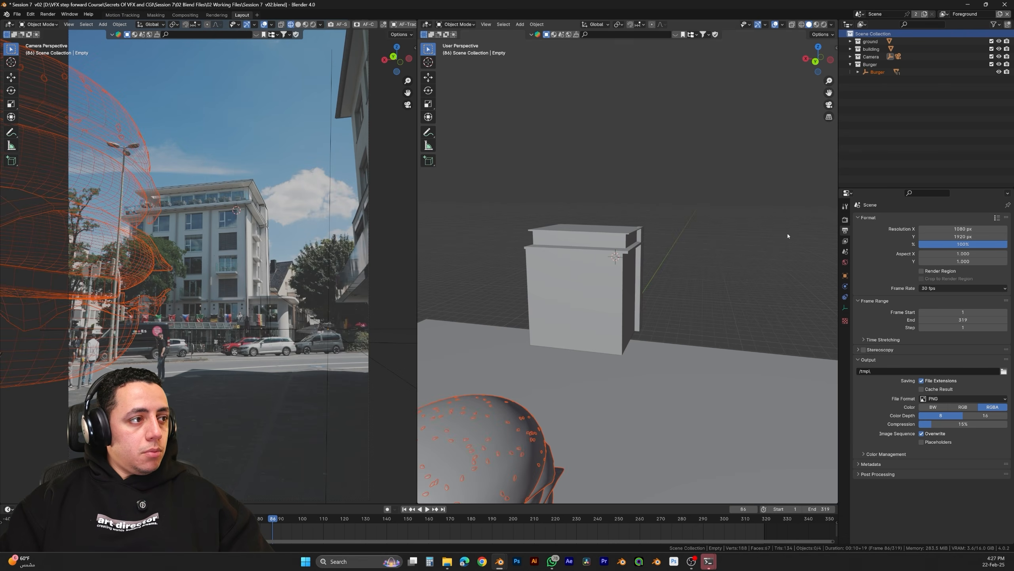
Select the Burger parent empty and move it along the X and Y axes to the building
click(877, 72)
key(KP_Decimal)
key(g)
key(x)
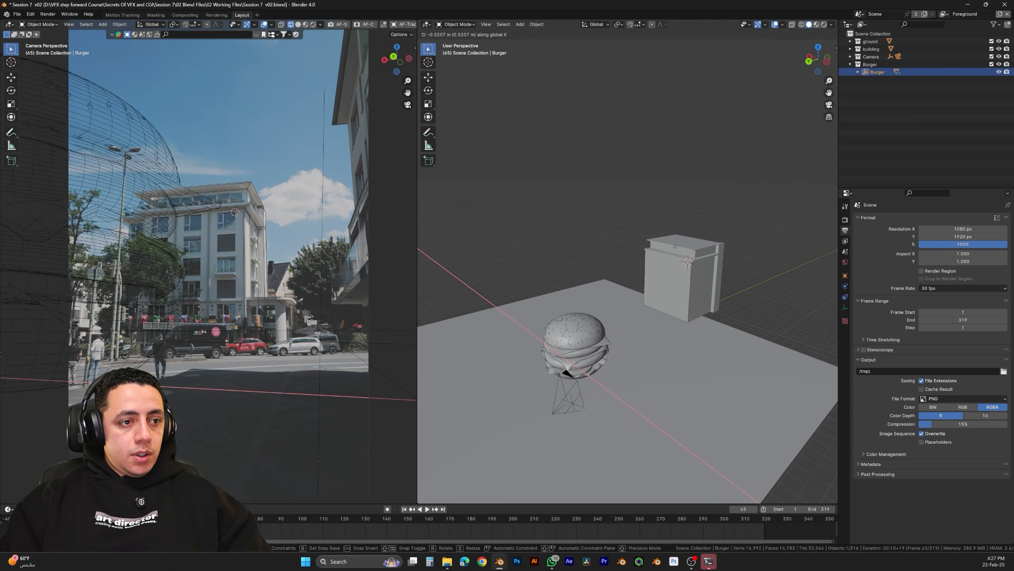
click(659, 242)
key(g)
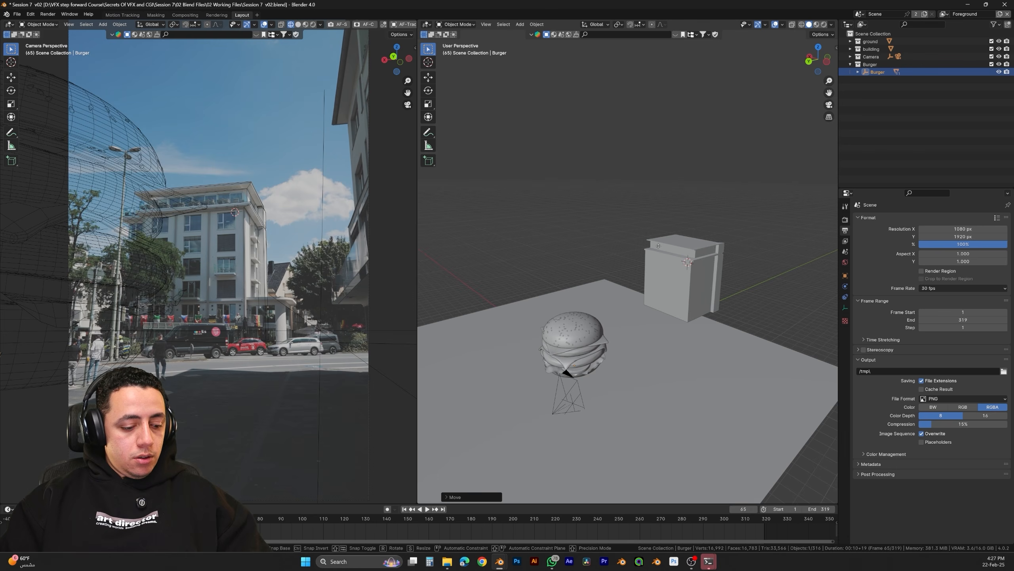
key(y)
click(777, 203)
Show the camera viewport in solid shading and shift the burger along Y and Z onto the building's roof
click(298, 25)
key(g)
key(y)
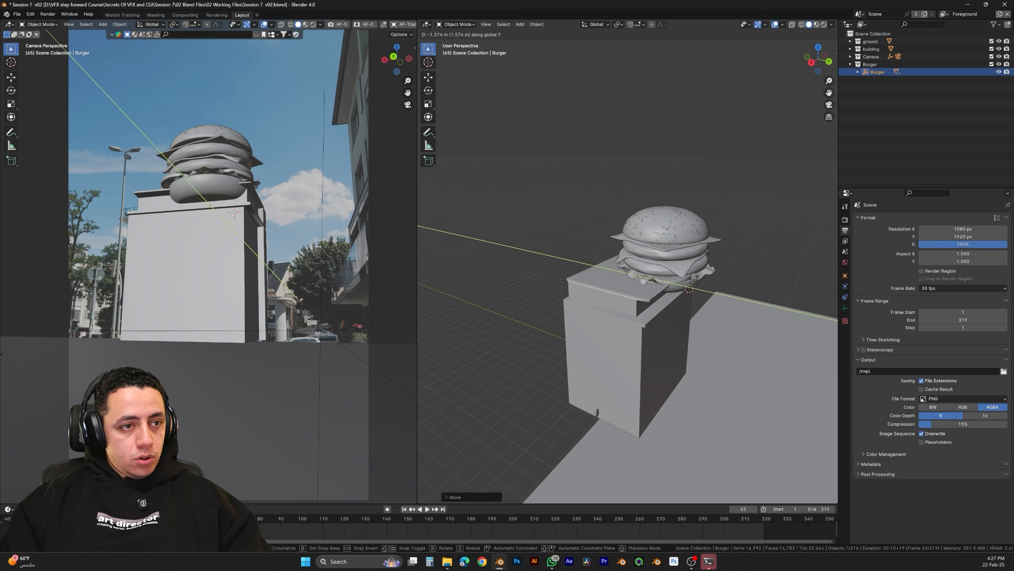
click(648, 276)
key(g)
key(z)
click(647, 267)
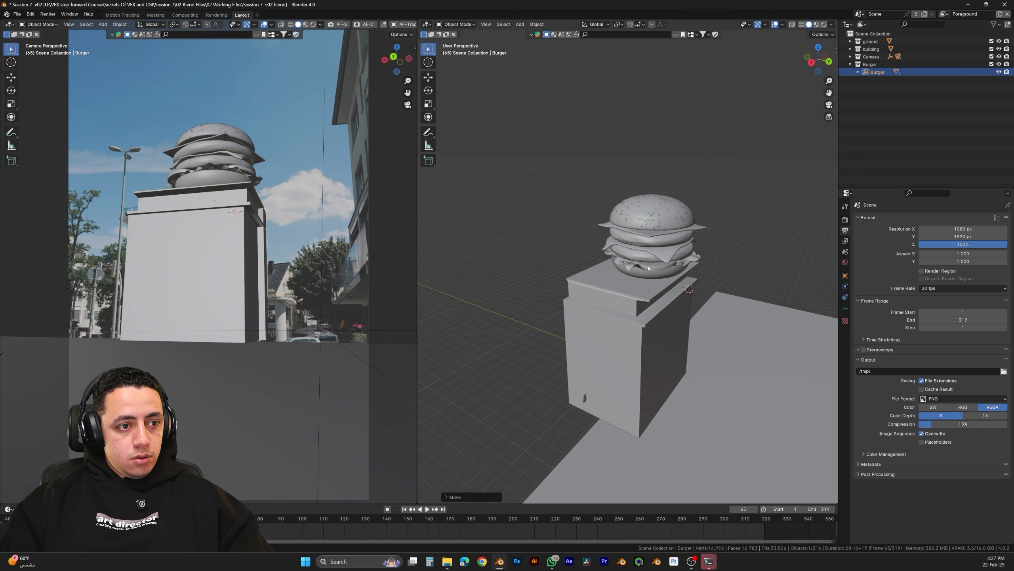
Inspect how the burger sits on the roof from several angles and play its animation from frame 1
middle_drag(703, 295, 635, 260)
shift+middle_drag(635, 340, 633, 381)
middle_drag(727, 303, 639, 151)
scroll(707, 323, up, 3)
scroll(661, 193, down, 3)
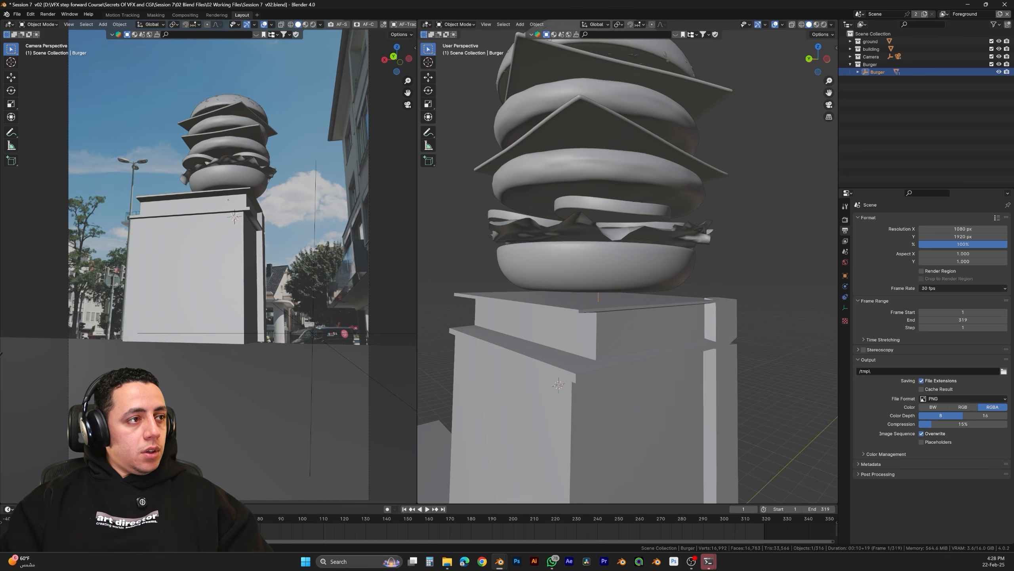
key(space)
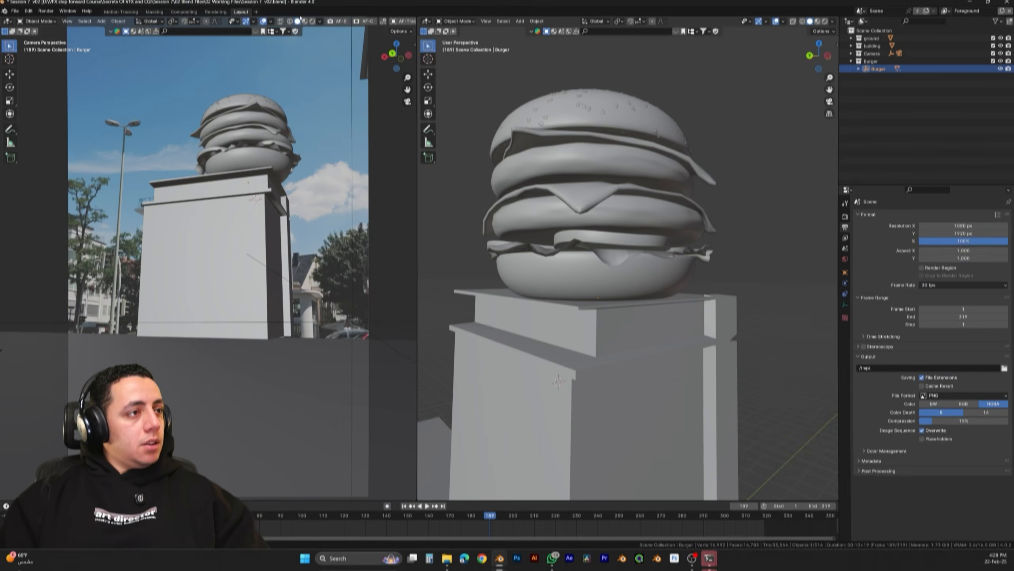
Switch the camera viewport to rendered shading and set the render engine to Cycles
click(313, 24)
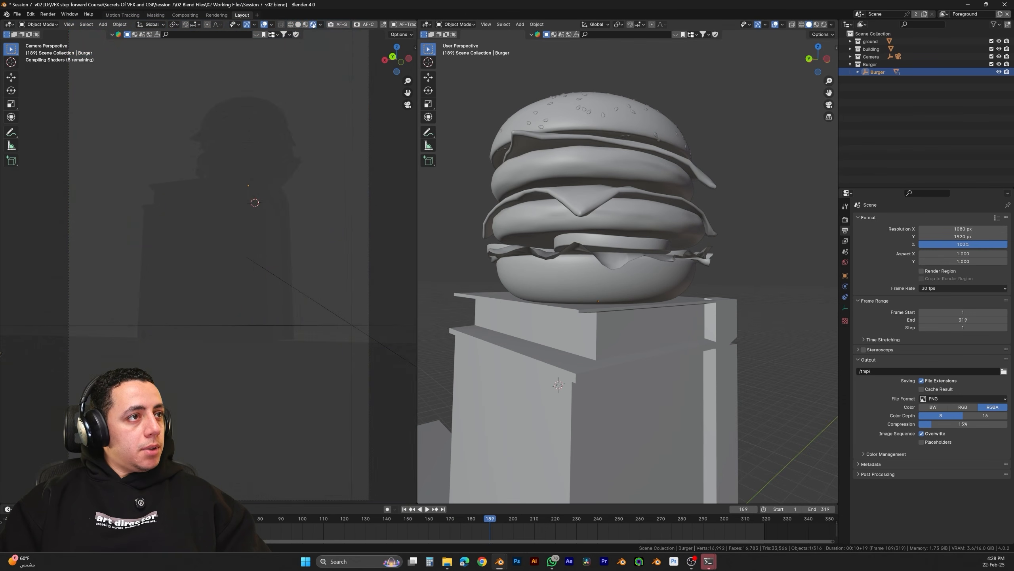
ctrl+scroll(936, 227, up, 1)
click(931, 219)
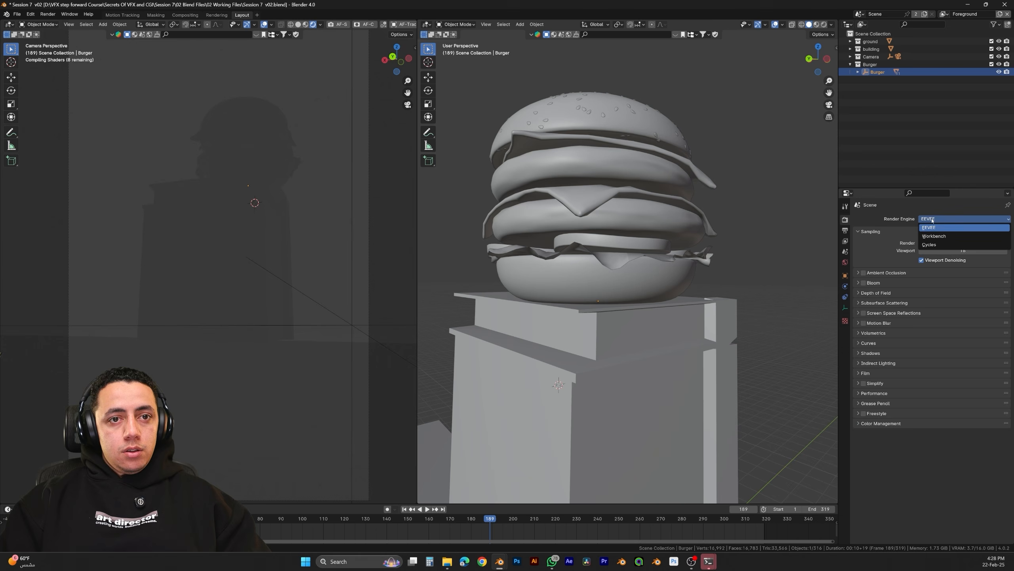
click(942, 244)
click(940, 239)
click(946, 229)
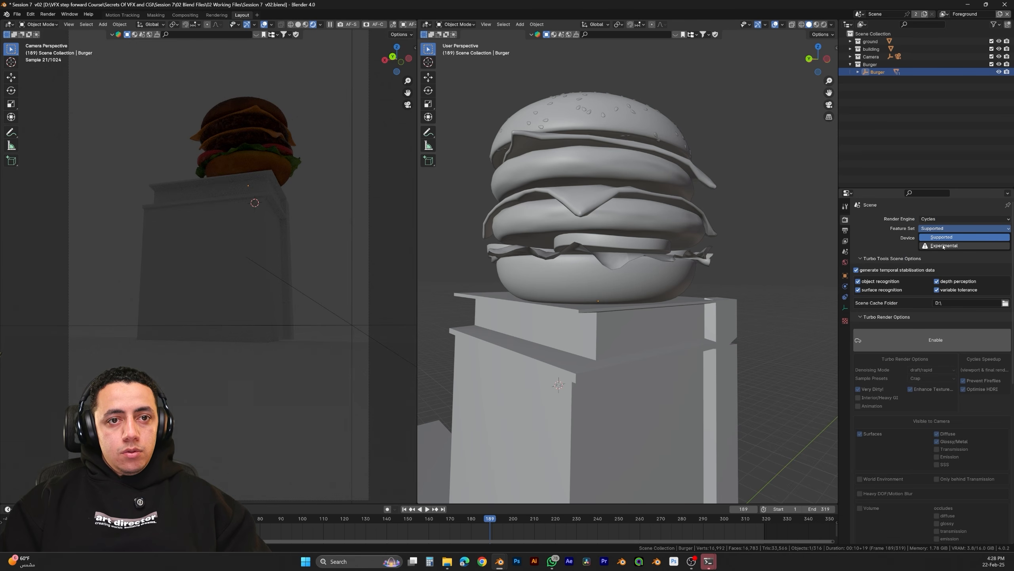
Set the Motion Blur shutter to 0.5 in the scene's render settings
scroll(882, 429, down, 15)
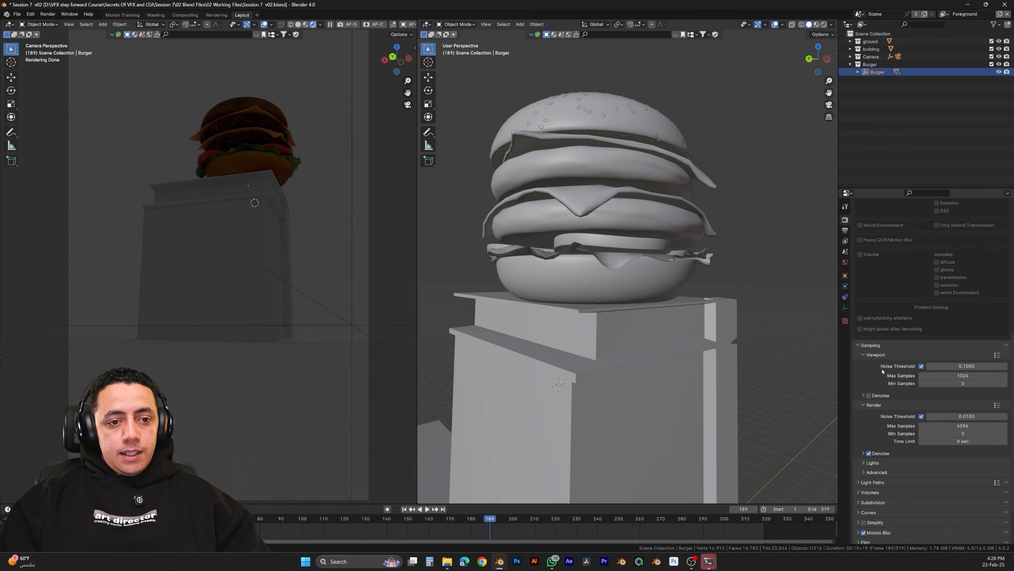
click(859, 479)
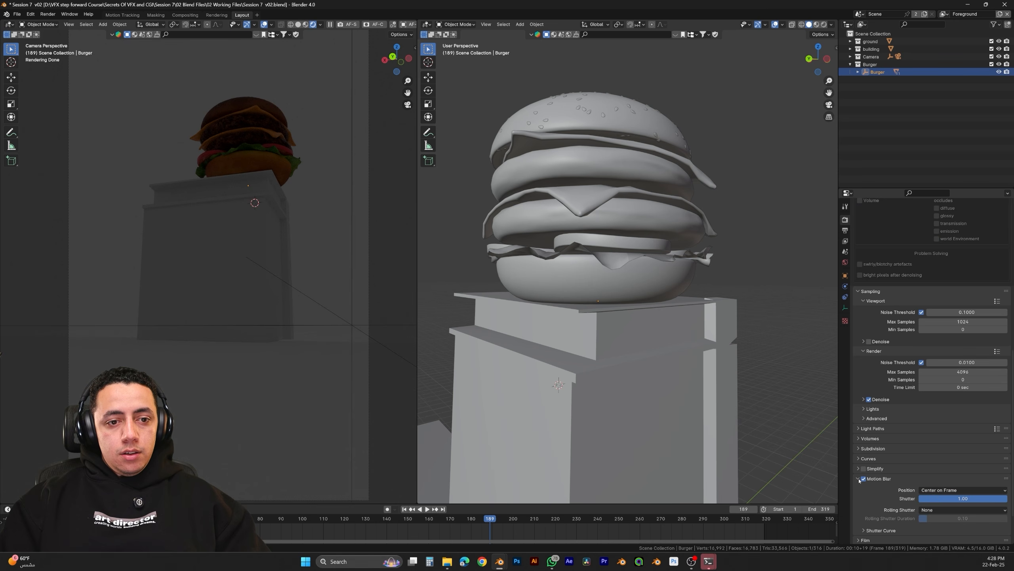
click(962, 499)
text(0)
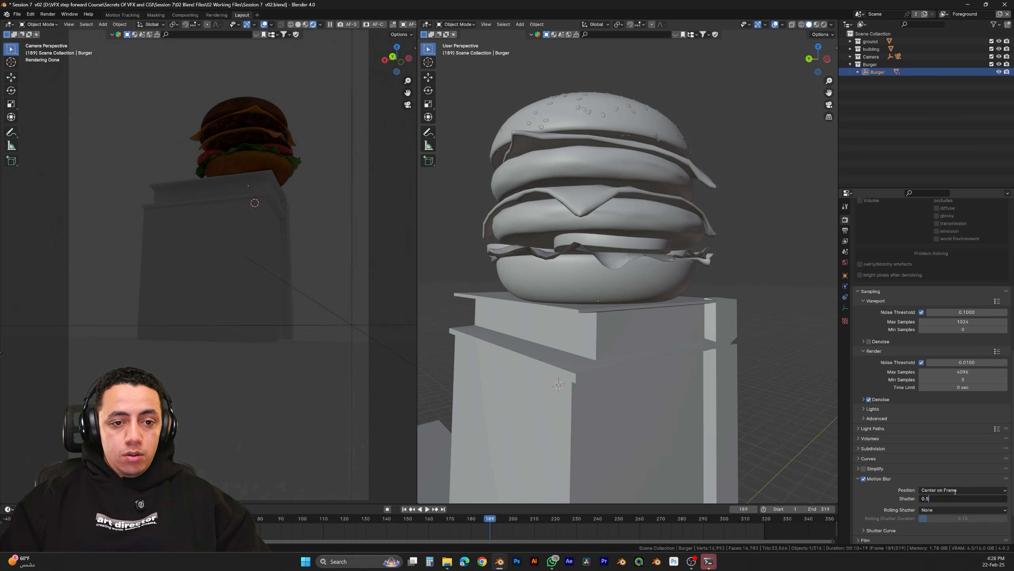
text(.5)
key(Return)
click(859, 479)
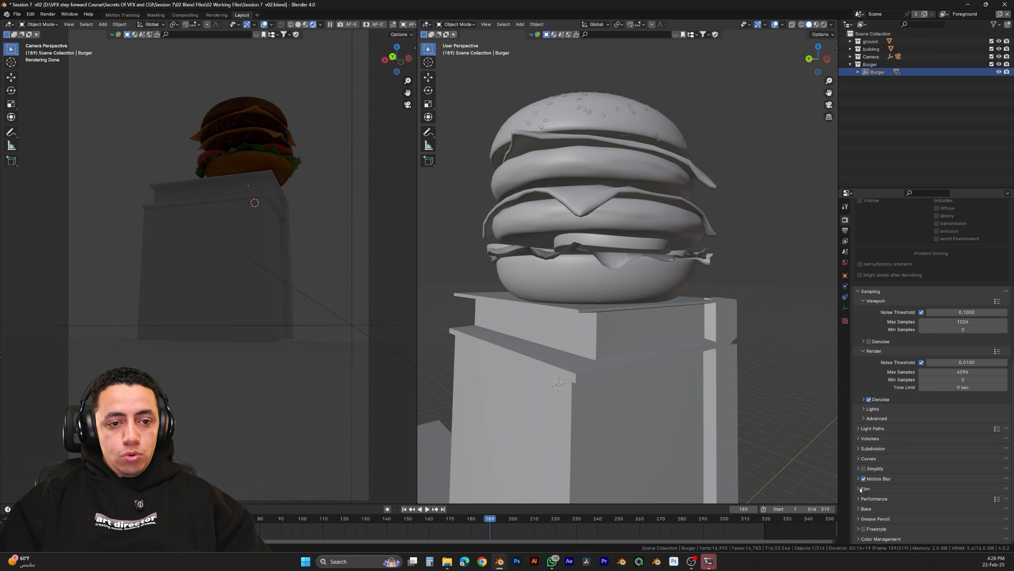
Enable the Transparent film option in the render settings so the footage shows behind the models
click(861, 488)
scroll(875, 485, down, 4)
click(870, 481)
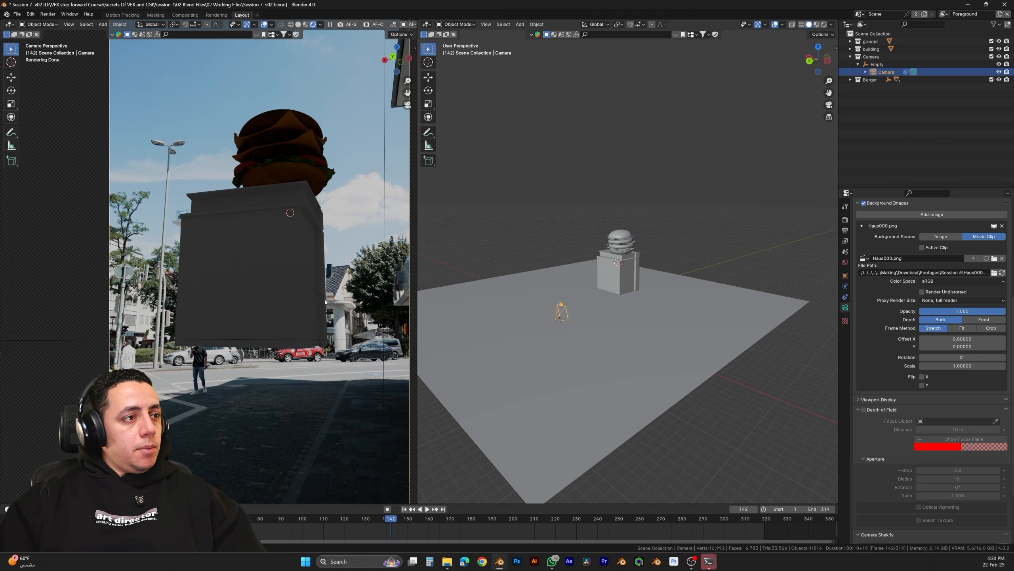
Split the perspective viewport horizontally and turn the lower part into a Shader Editor for the World shader
shift+middle_drag(302, 246, 322, 251)
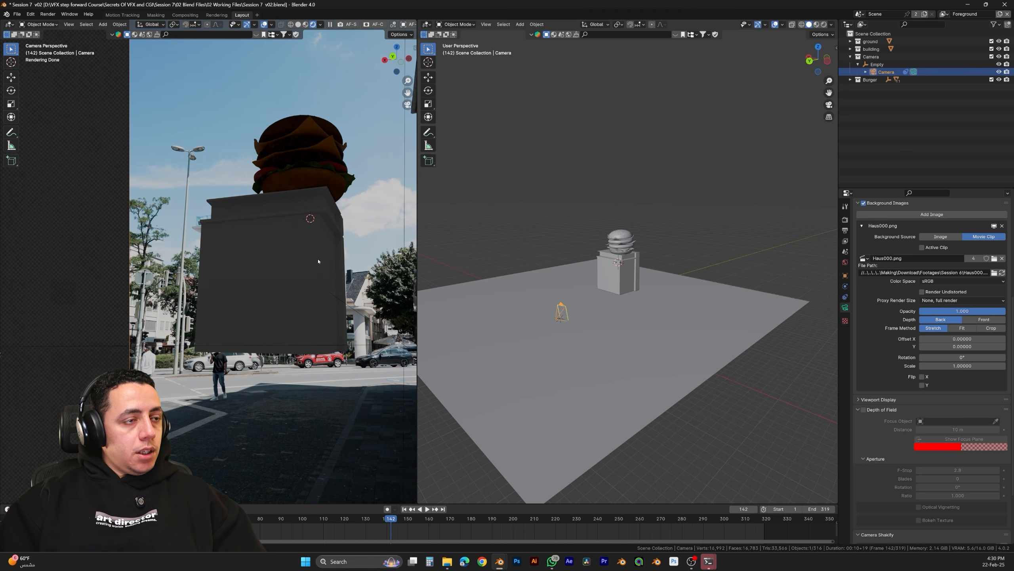
drag(838, 501, 835, 256)
click(426, 259)
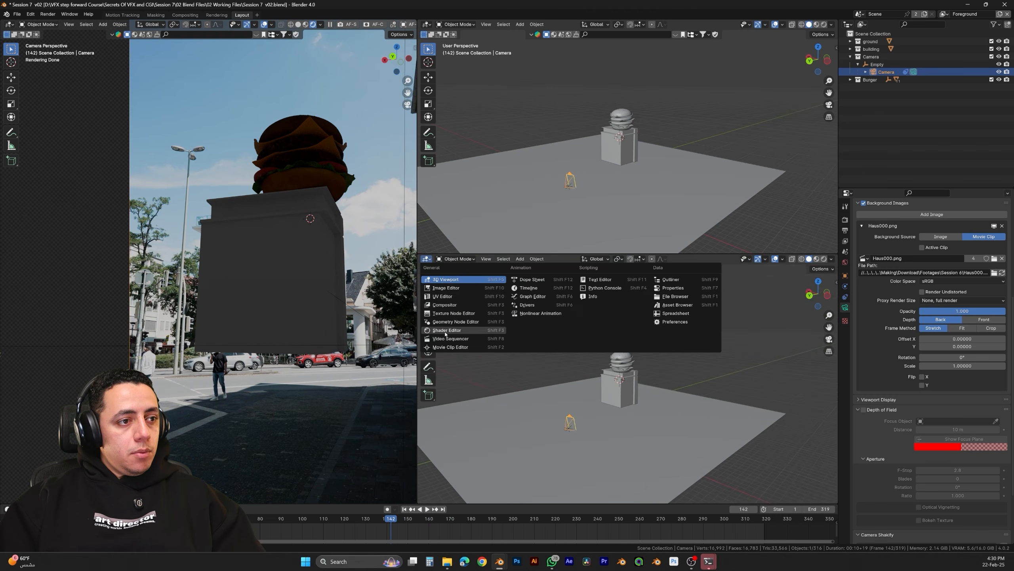
click(450, 334)
drag(514, 253, 515, 230)
click(451, 236)
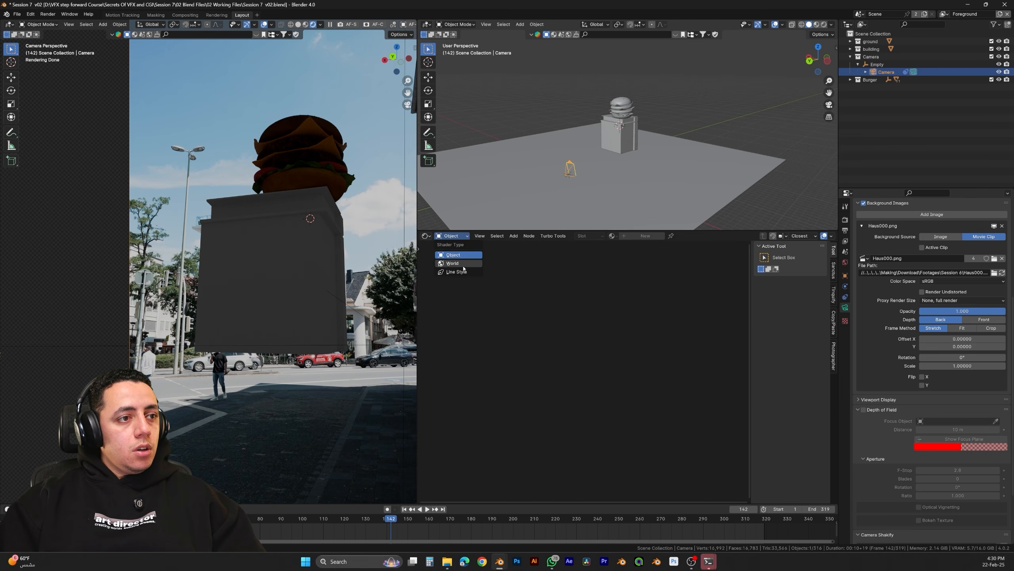
click(456, 264)
Add an Environment Texture node to the World shader and connect its Color output to the Background node's Color
middle_drag(525, 297, 602, 297)
scroll(604, 351, up, 3)
middle_drag(604, 352, 621, 313)
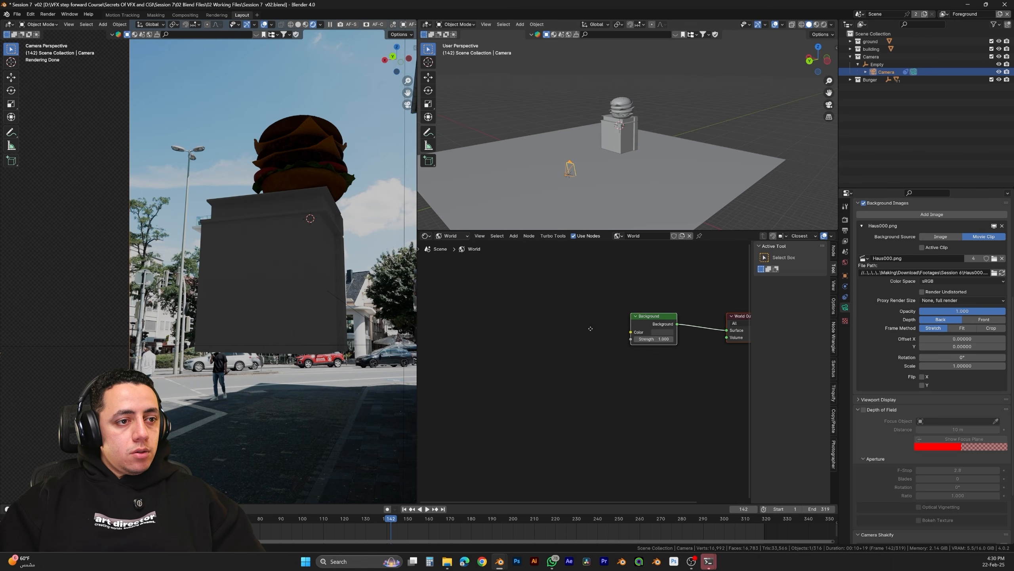
key(shift+a)
click(550, 314)
text(e)
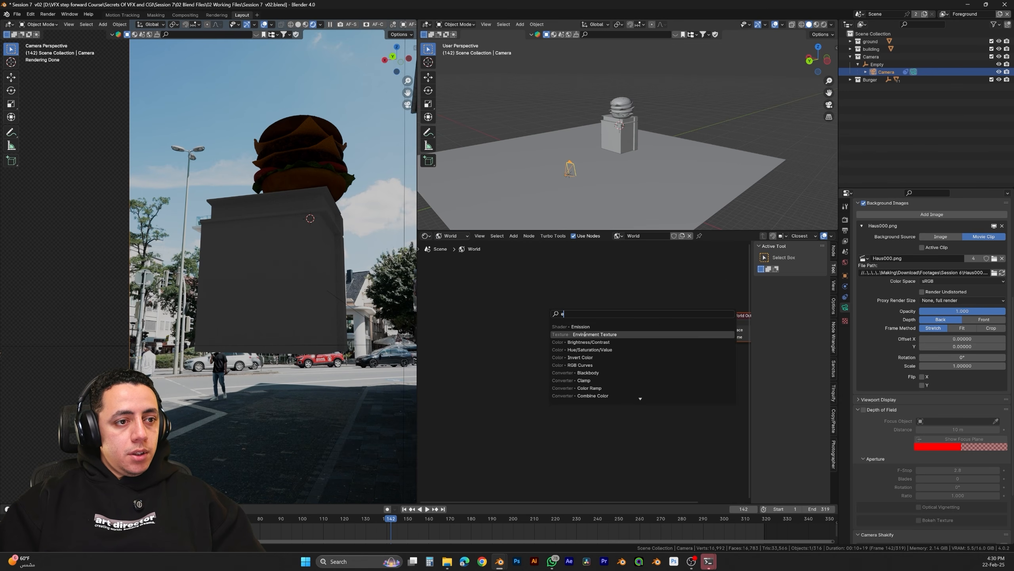
click(585, 334)
drag(578, 324, 630, 331)
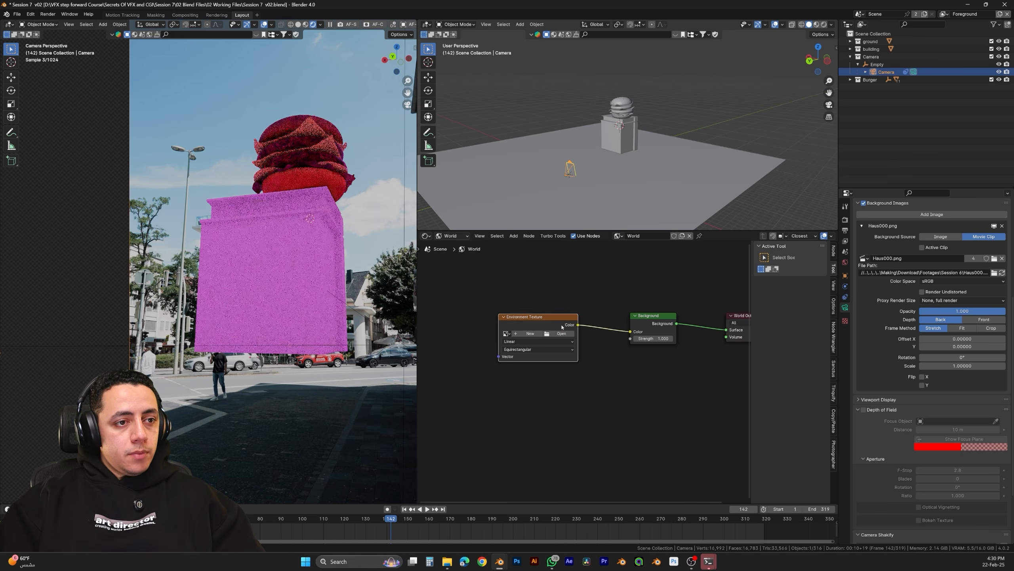
Load the abandoned hopper terminal HDR image into the Environment Texture node
middle_drag(561, 327, 575, 331)
shift+middle_drag(227, 412, 250, 390)
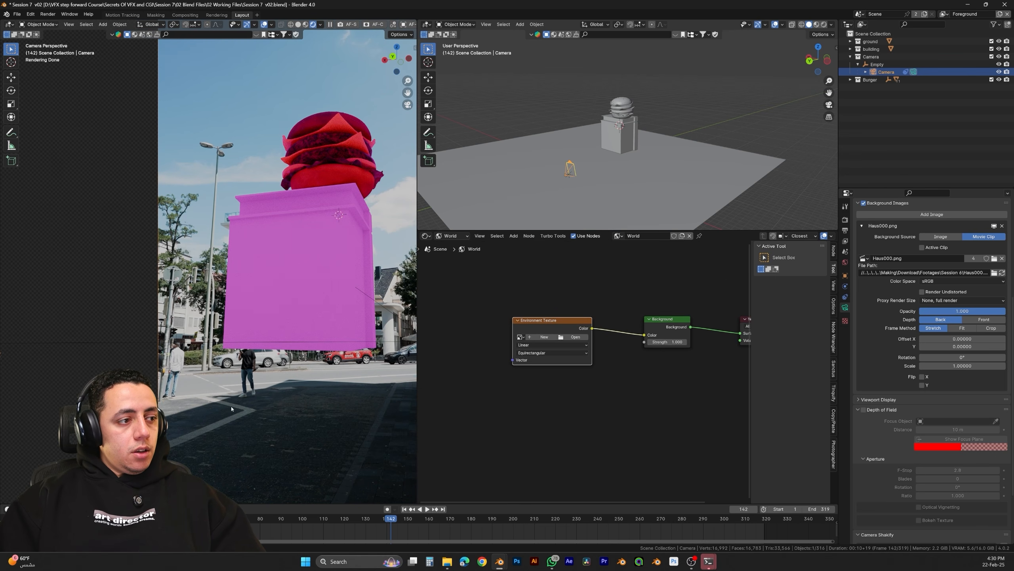
click(575, 336)
click(365, 182)
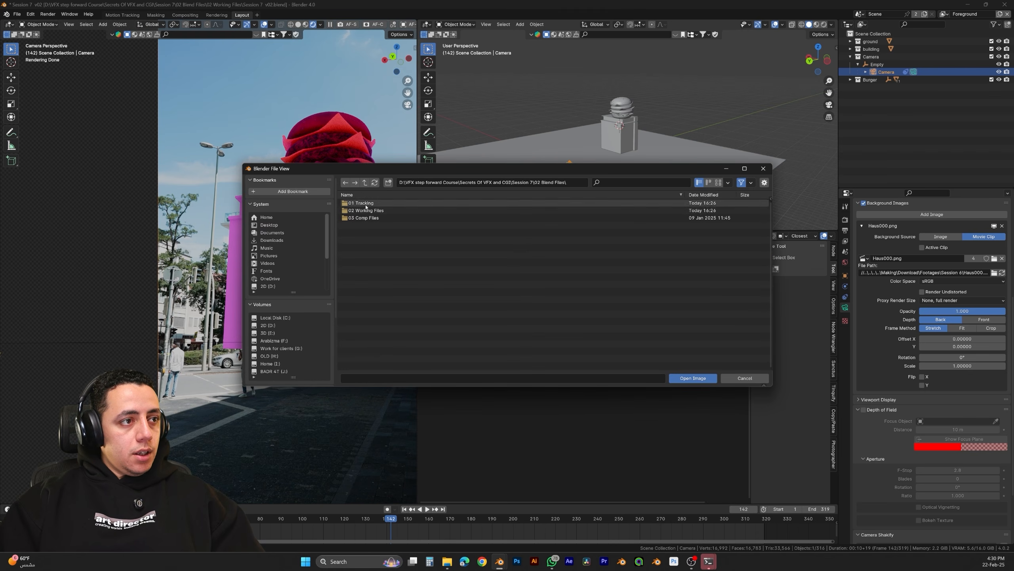
click(365, 182)
double_click(365, 203)
click(367, 218)
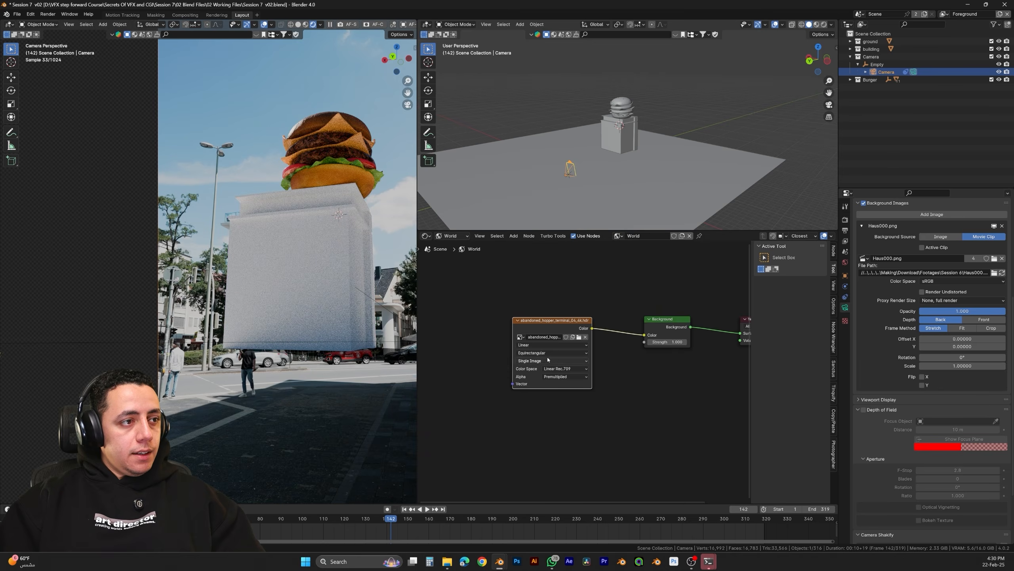
Switch off the transparent film to inspect the HDRI surroundings, and restore the camera view and film transparency
click(845, 221)
scroll(918, 319, down, 9)
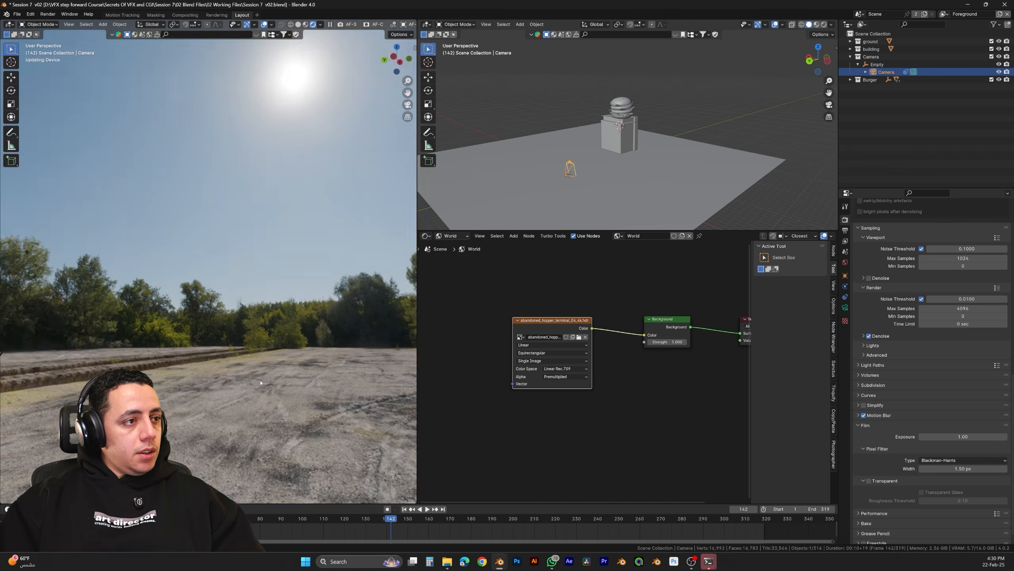
middle_drag(240, 371, 8, 376)
key(KP_0)
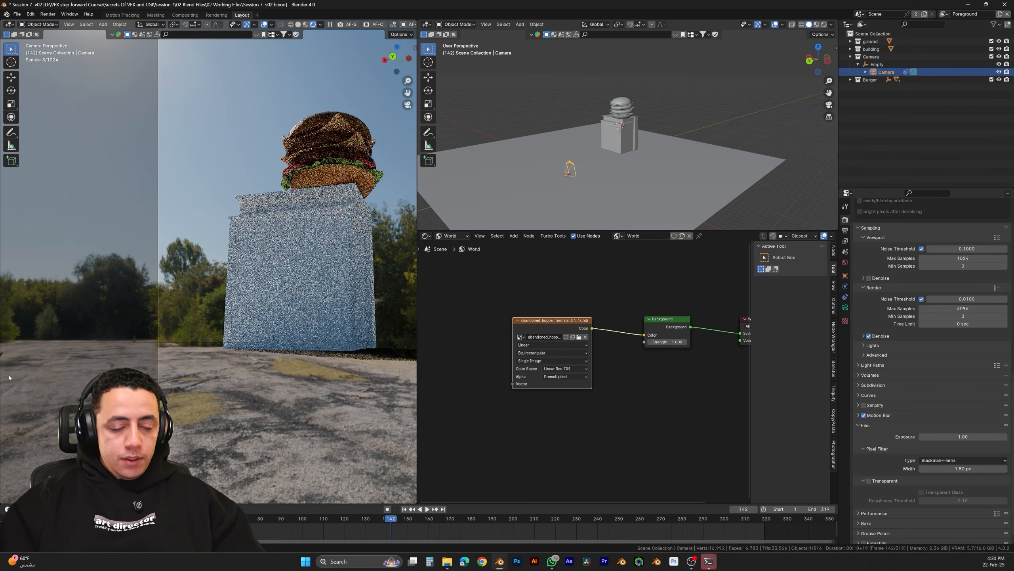
click(869, 480)
Make the building object a shadow catcher so the real building in the footage shows through
click(320, 293)
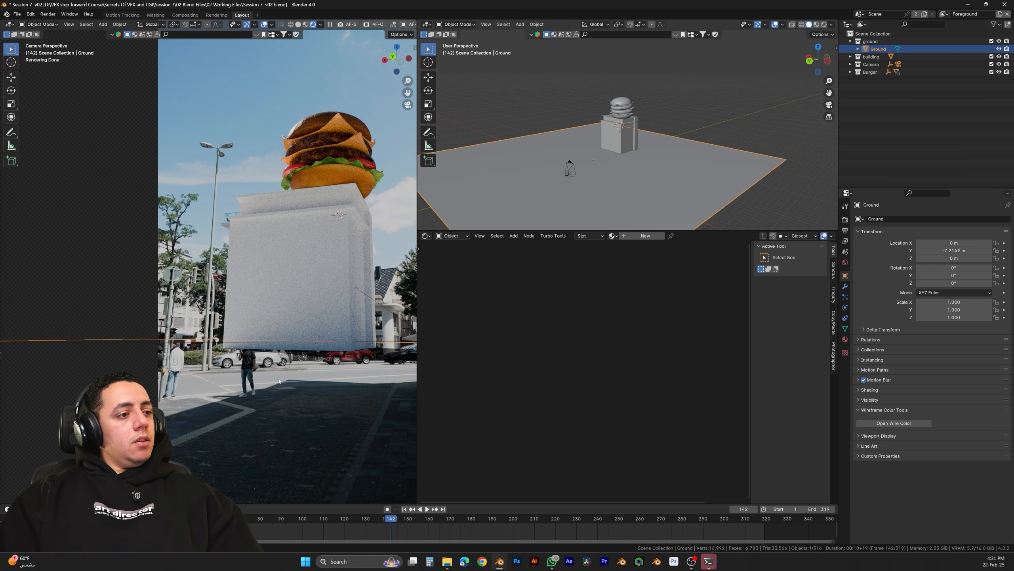
click(343, 280)
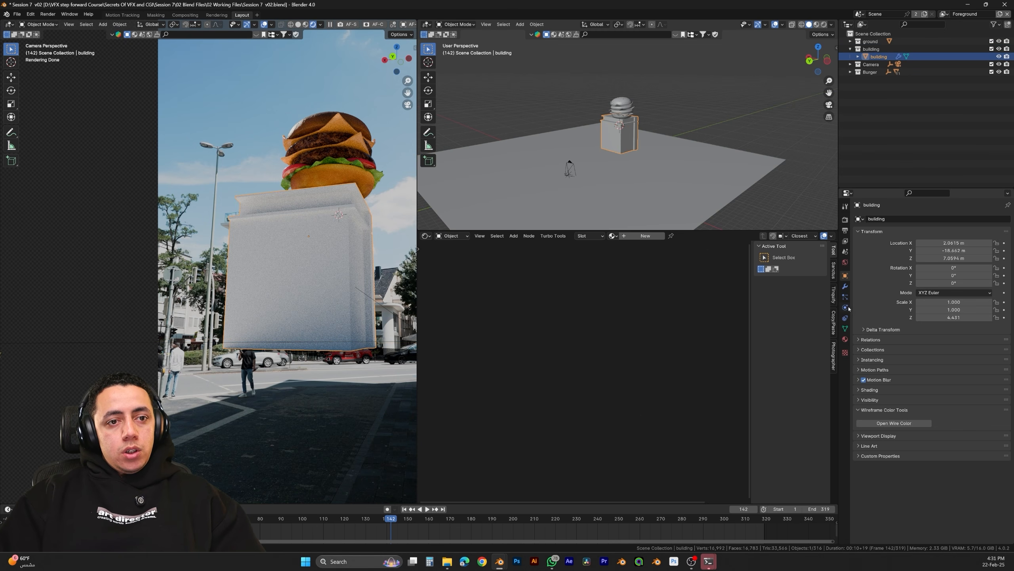
click(866, 400)
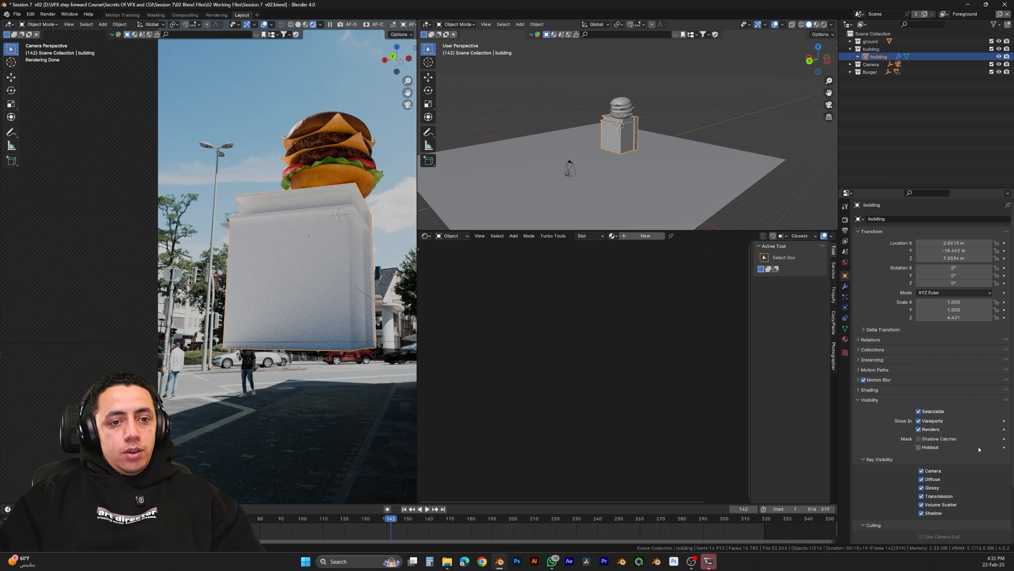
click(919, 438)
click(307, 196)
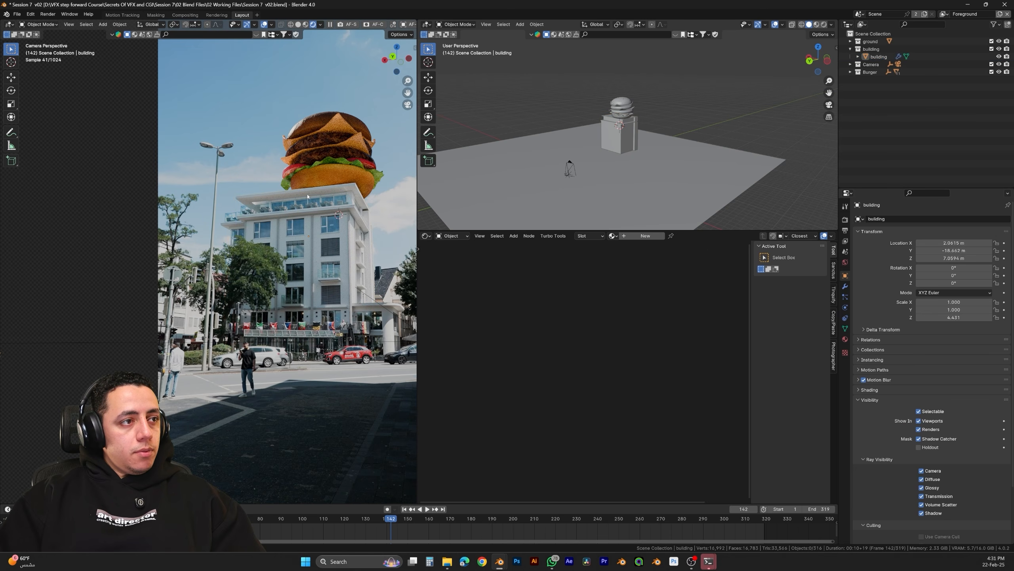
scroll(245, 95, up, 1)
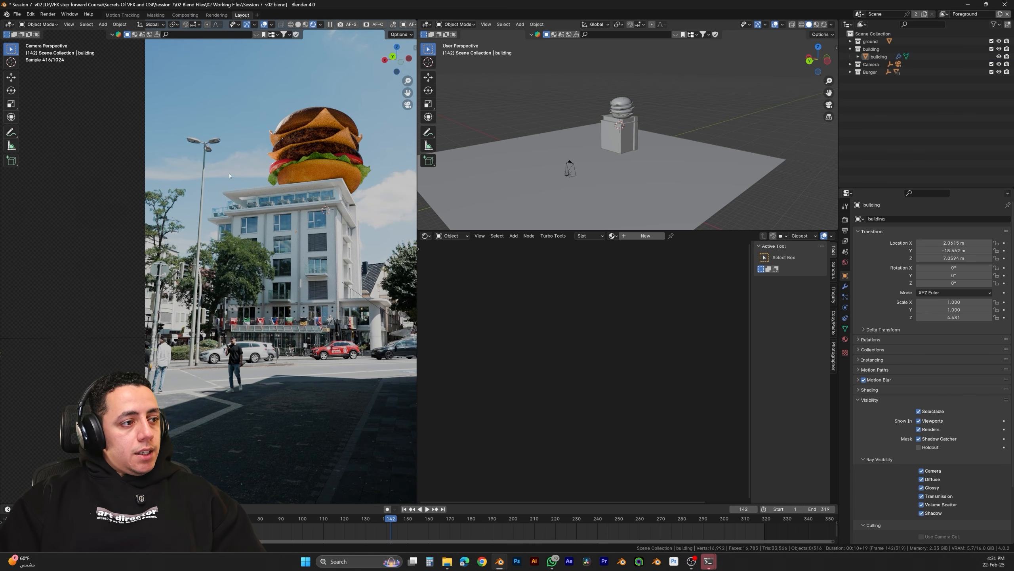
Show the World shader nodes and add Texture Coordinate and Mapping nodes in front of the environment texture
click(452, 236)
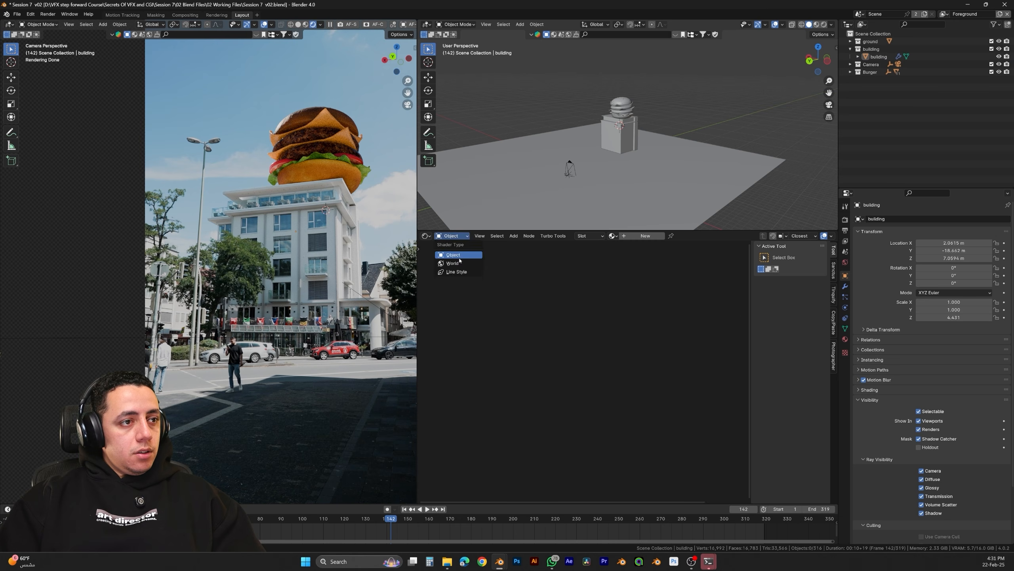
click(451, 263)
middle_drag(538, 328, 584, 300)
key(ctrl+t)
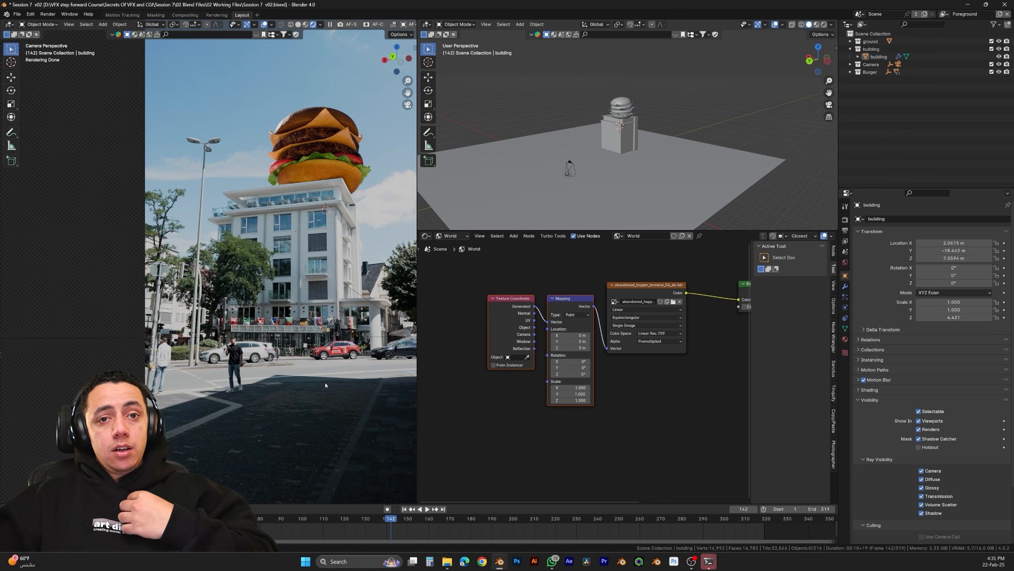
Add a cube at the world origin and move its mesh up 1 m along Z in Edit Mode
key(shift+s)
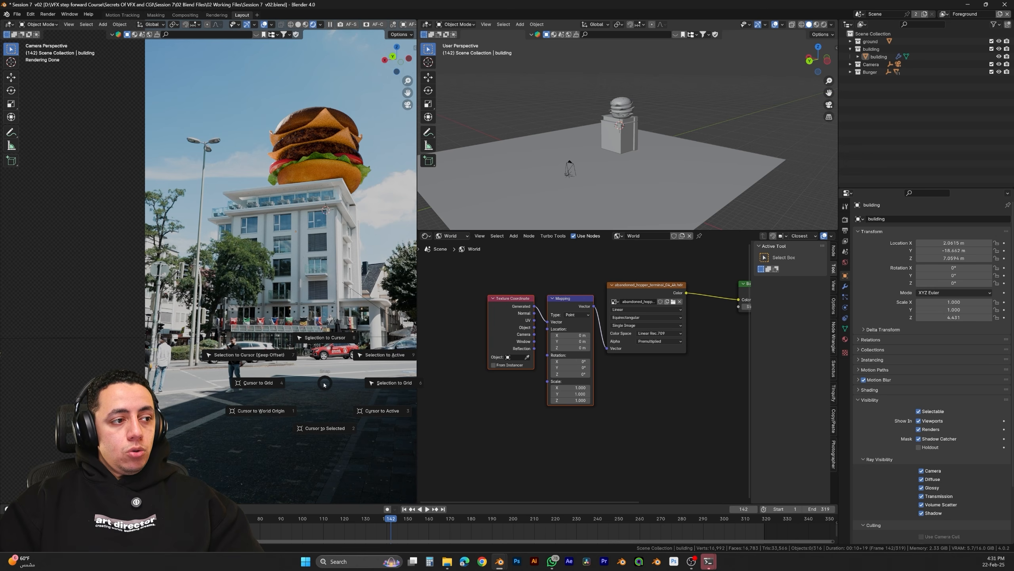
click(261, 407)
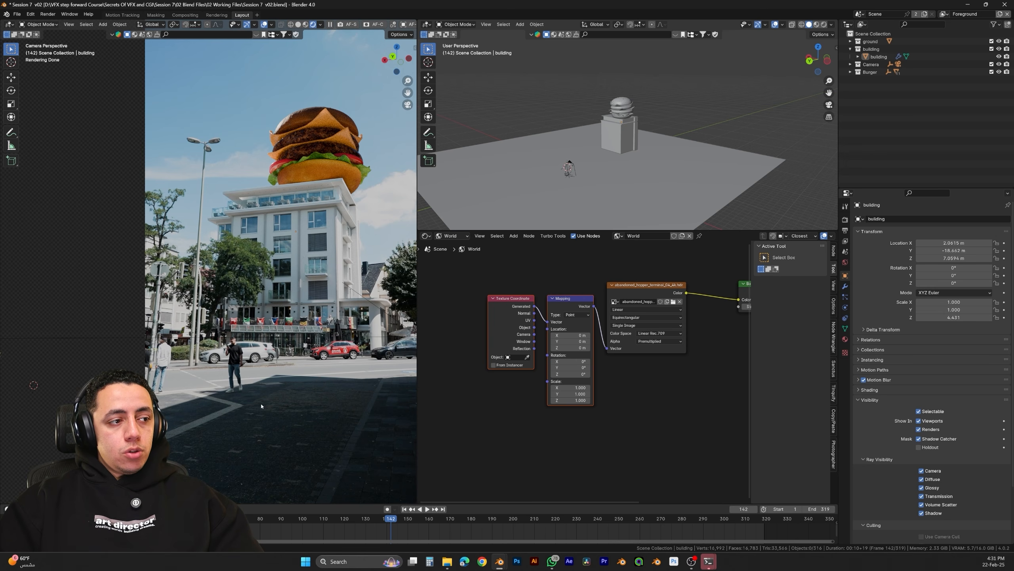
key(shift+a)
mouse_move(260, 392)
click(339, 395)
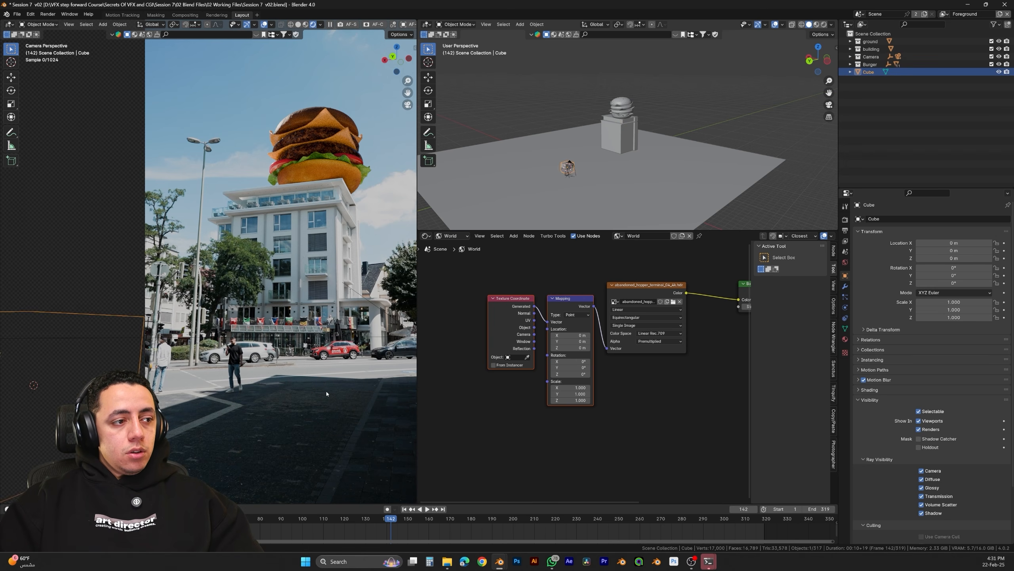
key(Tab)
text(gz)
text(1)
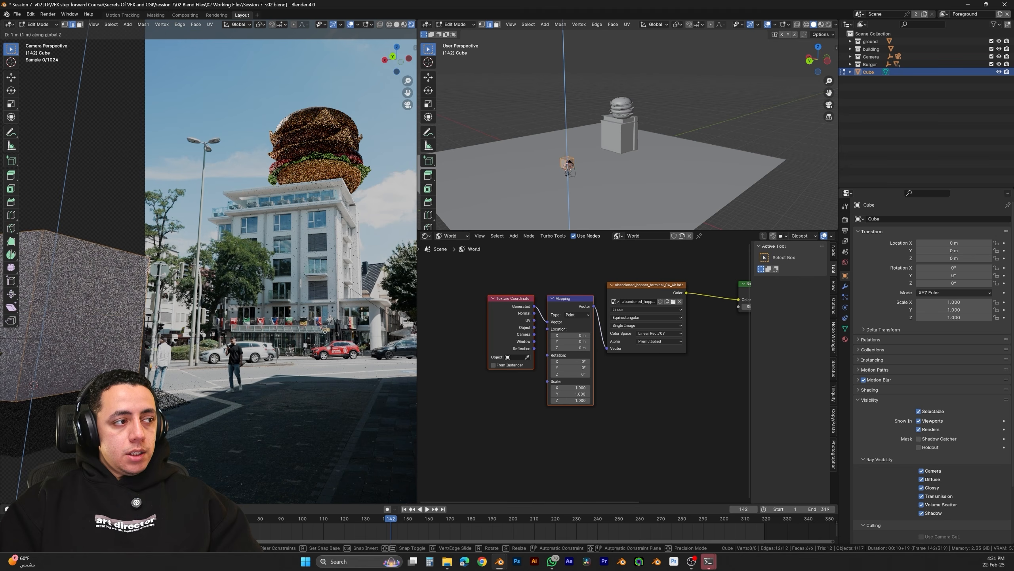
key(Return)
key(Tab)
Scale the cube down into a thin post, to about 0.062 along X and 0.028 along Y
key(s)
click(103, 372)
key(s)
key(x)
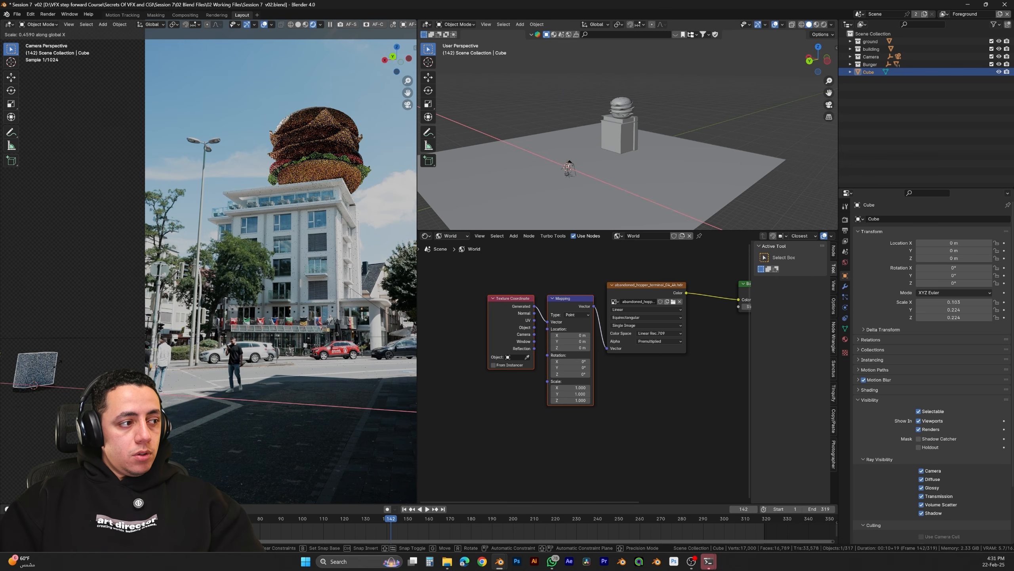
click(52, 381)
key(s)
key(y)
click(35, 387)
Move the cube along X to about -3.13 m and stretch it to a Z scale of about 0.277
key(g)
key(y)
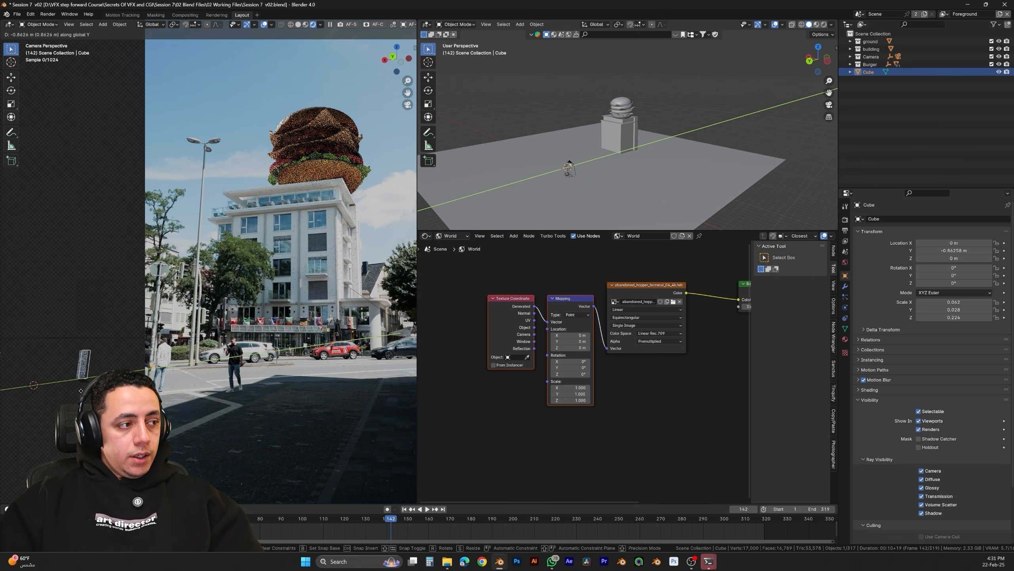
key(x)
click(227, 395)
key(s)
key(z)
click(229, 346)
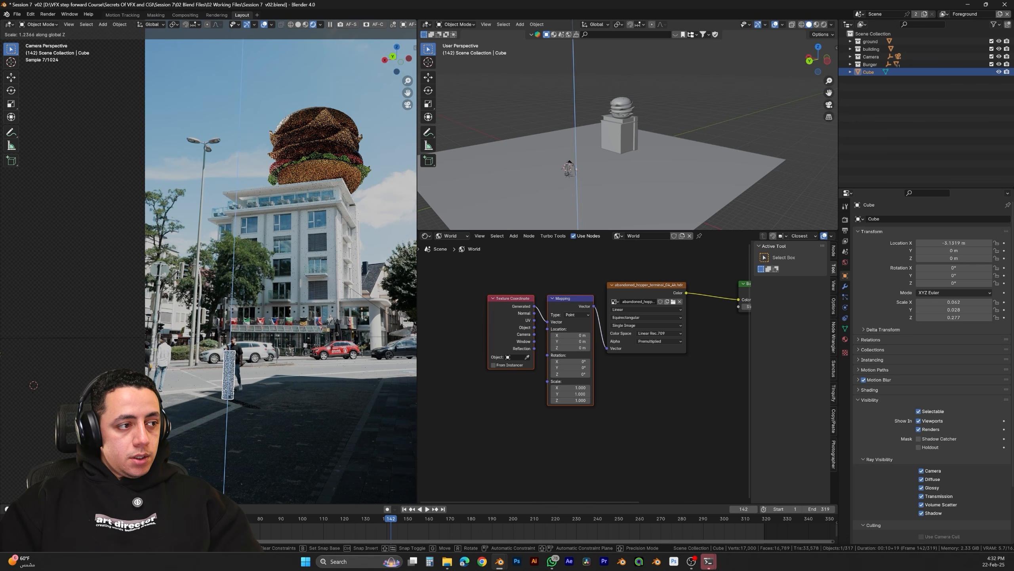
Place the cube on the ground beside the walking pedestrian and stretch it to his height, about 0.351 Z scale
key(g)
key(shift+z)
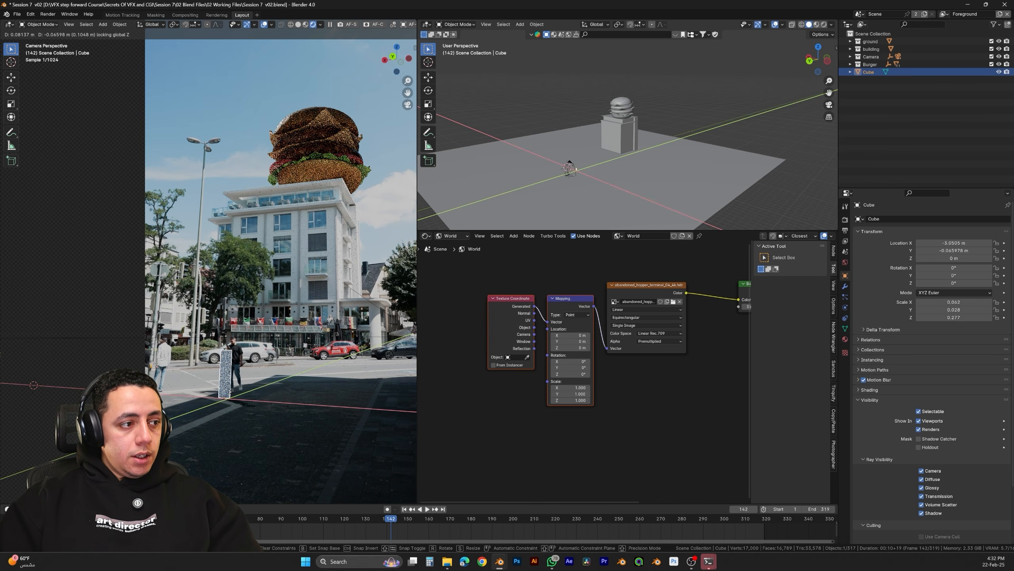
click(228, 374)
scroll(272, 262, up, 4)
shift+middle_drag(272, 262, 269, 64)
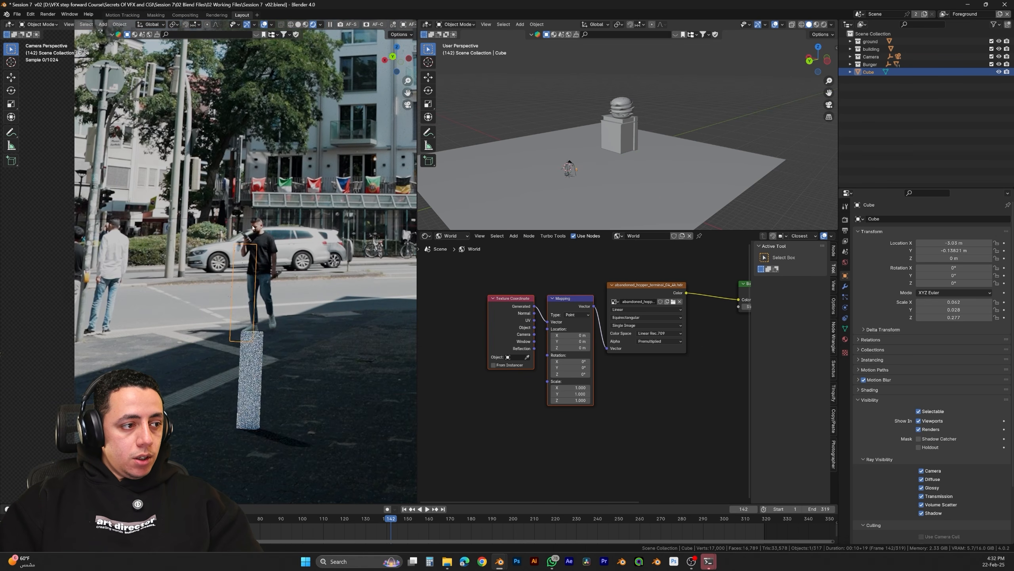
key(s)
key(z)
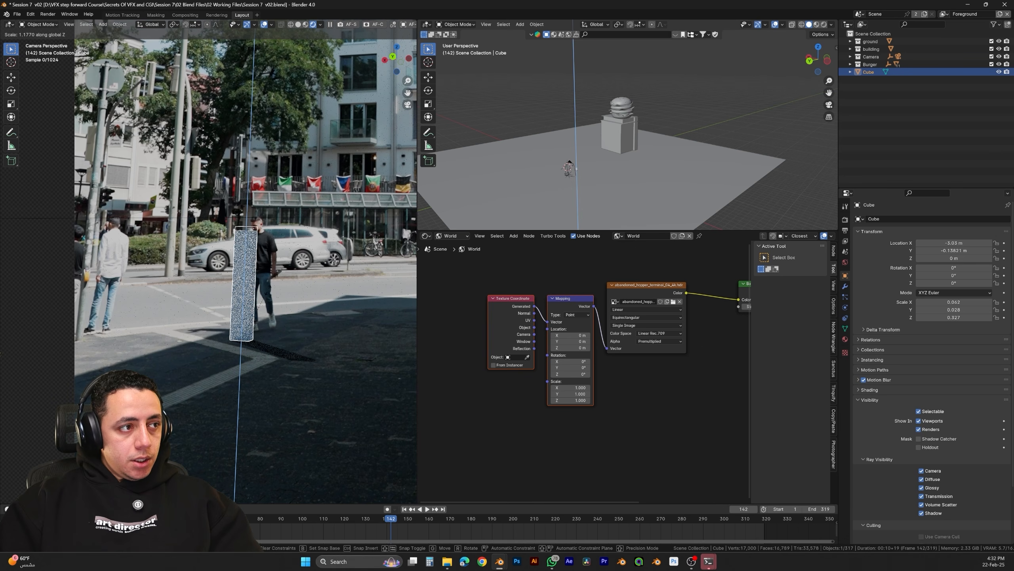
click(240, 340)
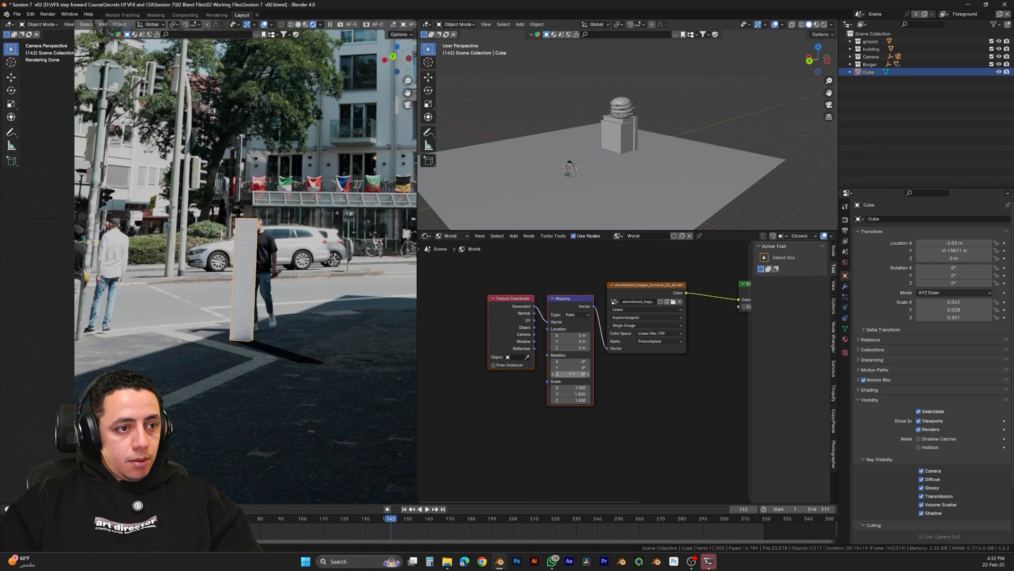
Rotate the HDRI in the World Mapping node around Z and Y, to about -22.7° on Y, to match the footage's sunlight
mouse_move(565, 374)
mouse_down()
mouse_move(621, 374)
mouse_move(564, 368)
mouse_move(574, 367)
mouse_up()
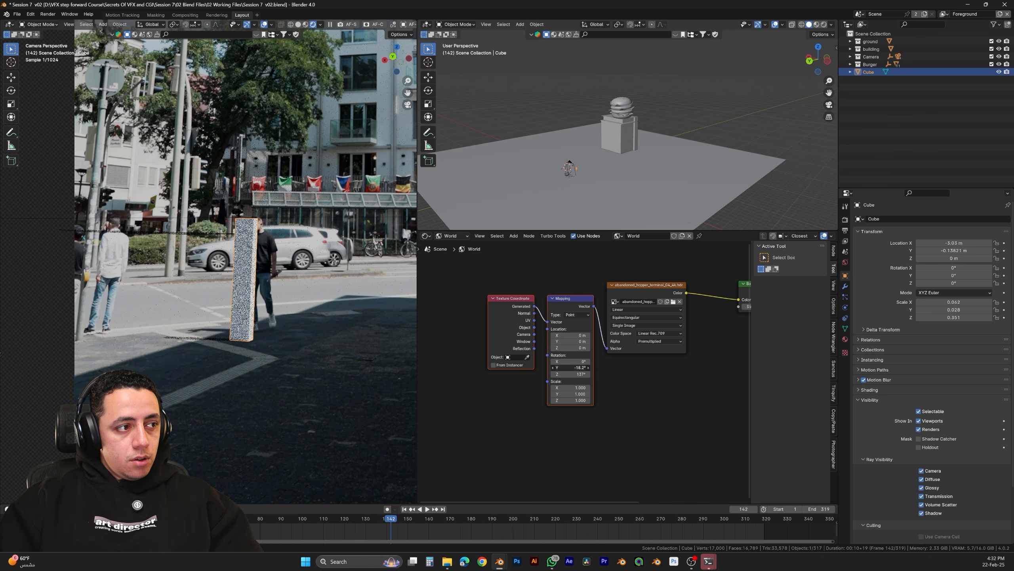
scroll(323, 202, down, 4)
shift+middle_drag(323, 202, 260, 299)
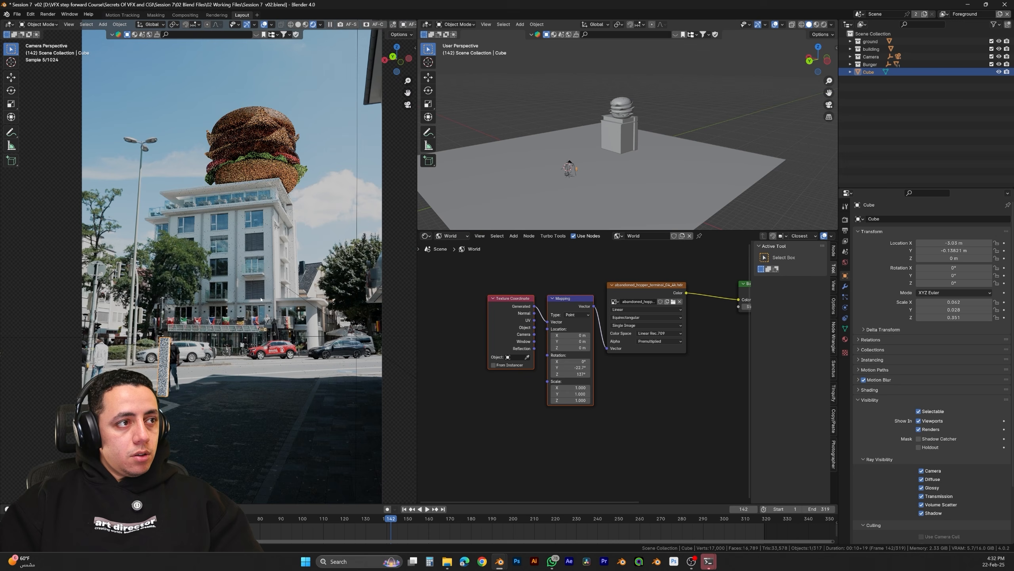
shift+middle_drag(328, 129, 317, 177)
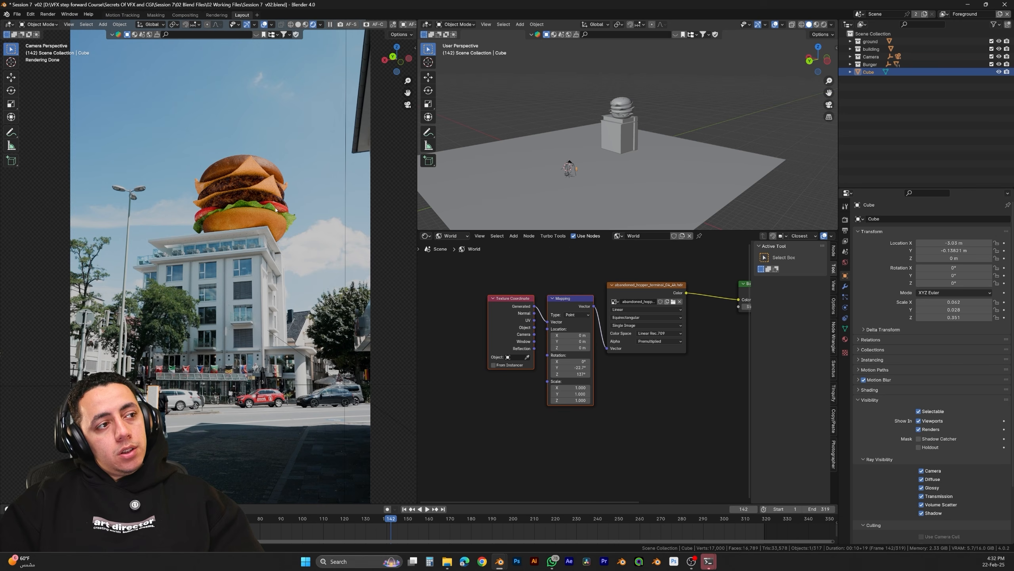
Toggle Shadow Catcher off and on for the building to compare how the burger's shadow falls on it
click(269, 286)
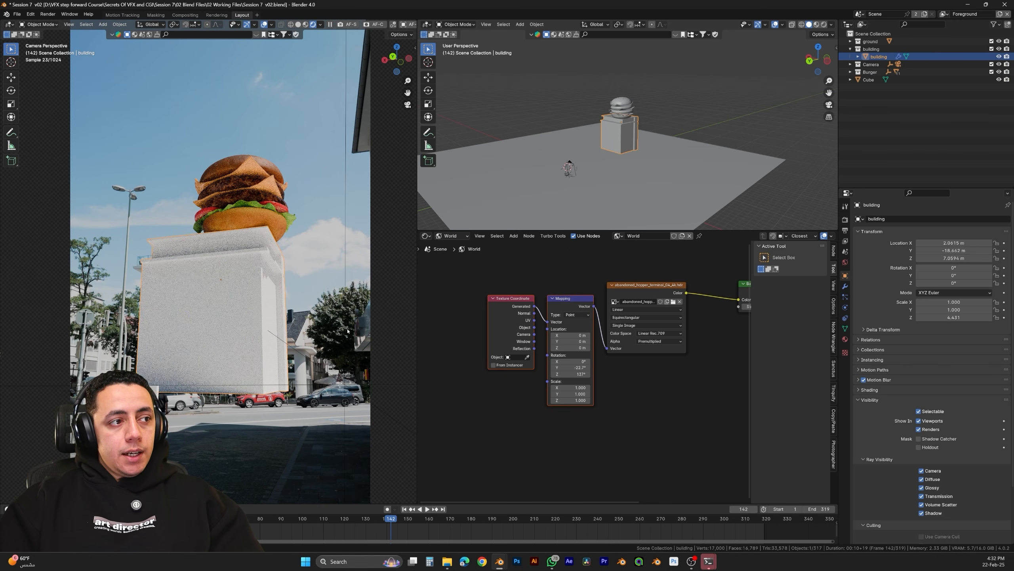
click(919, 439)
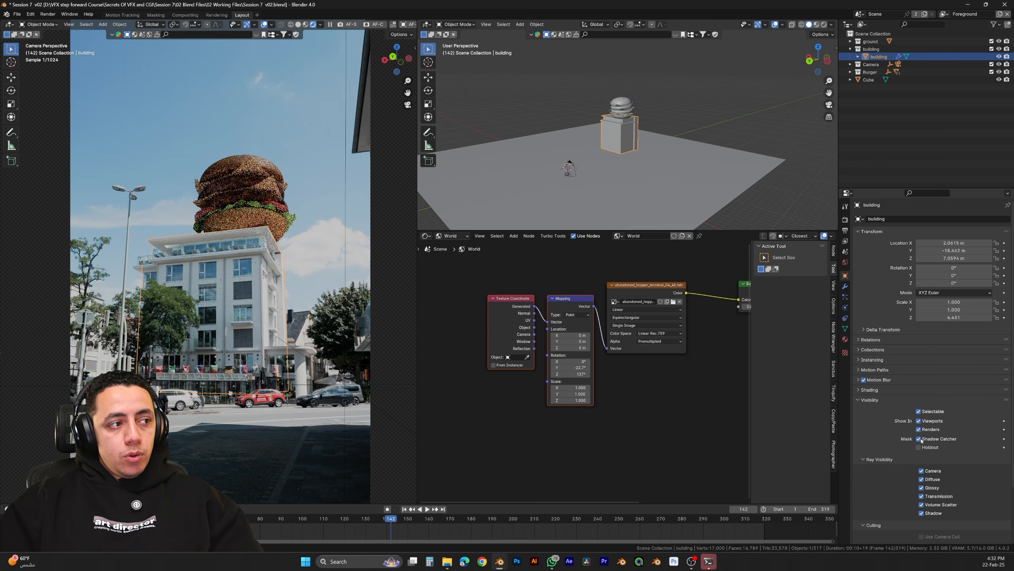
click(919, 439)
click(920, 439)
click(920, 439)
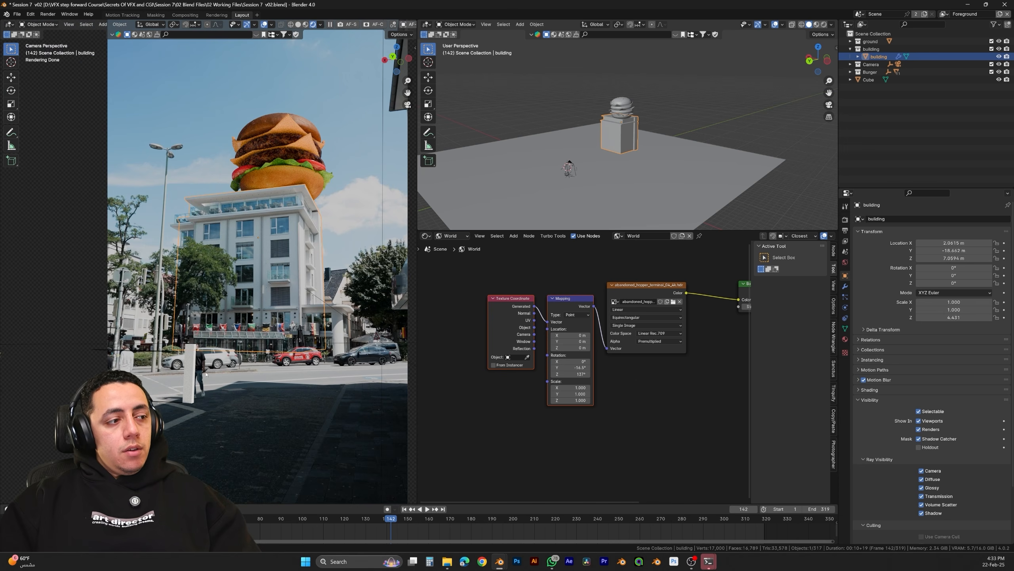
Delete the reference cube beside the pedestrian and go to frame 125
shift+middle_drag(194, 379, 231, 360)
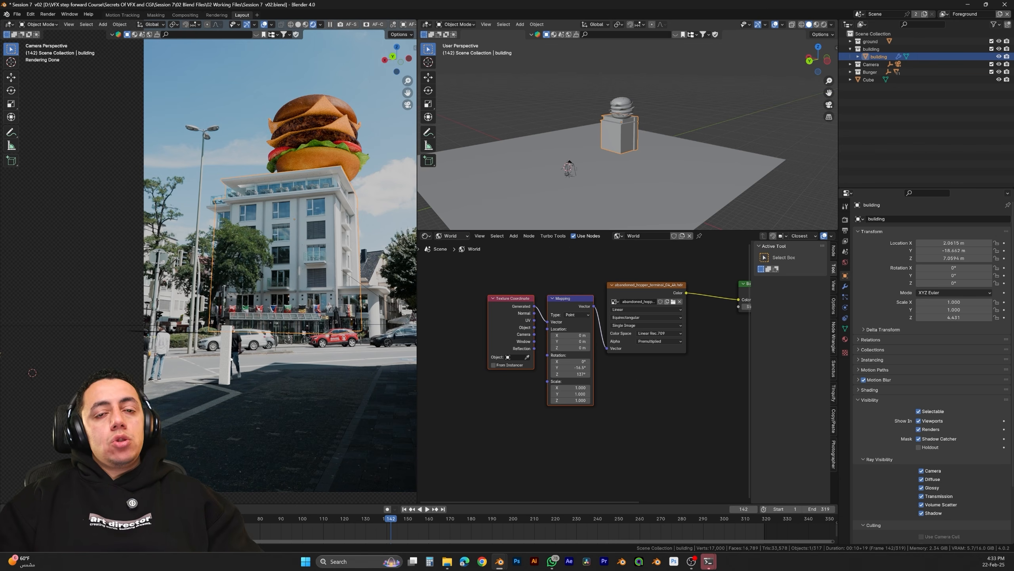
click(224, 361)
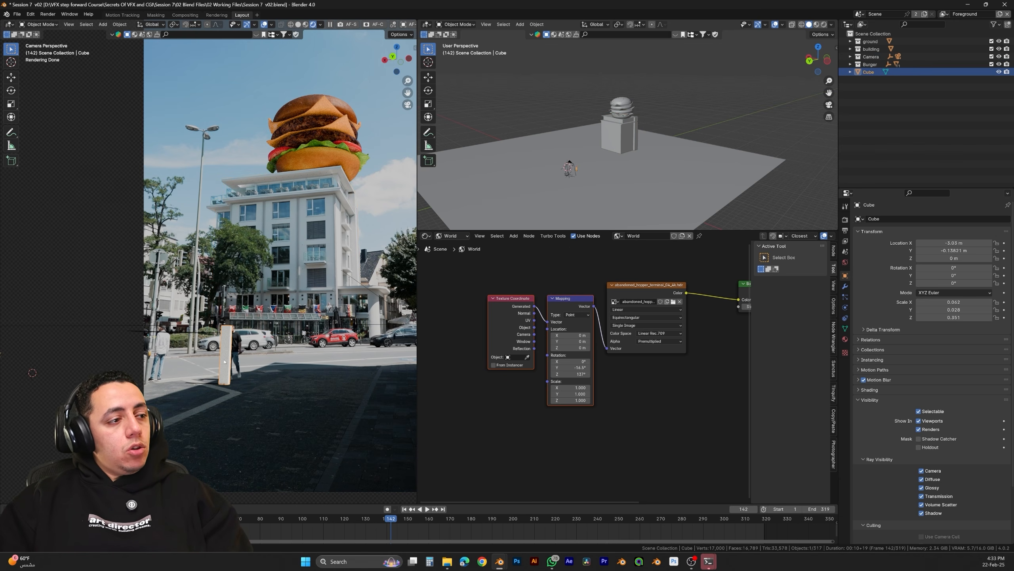
key(Delete)
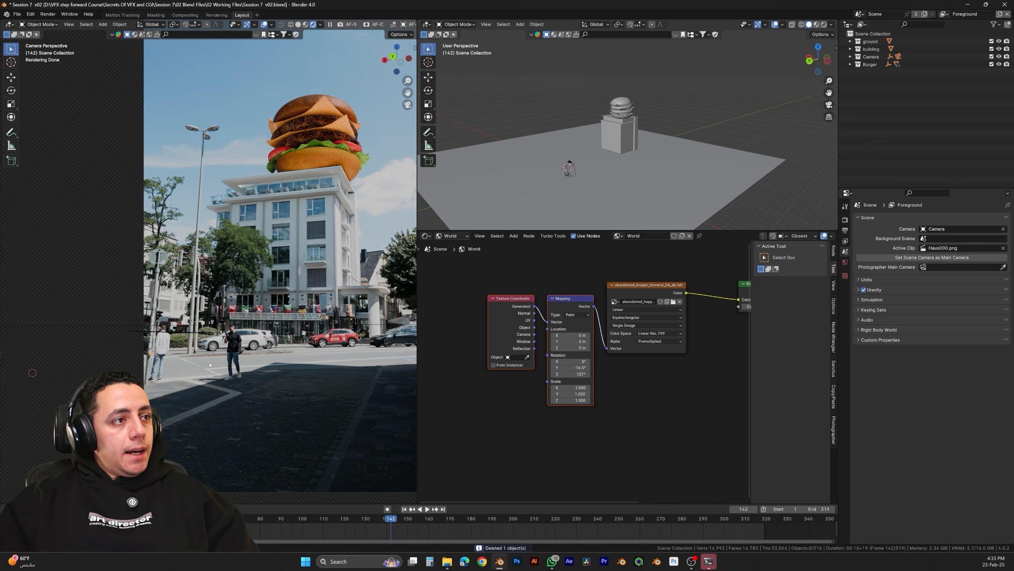
drag(388, 521, 355, 520)
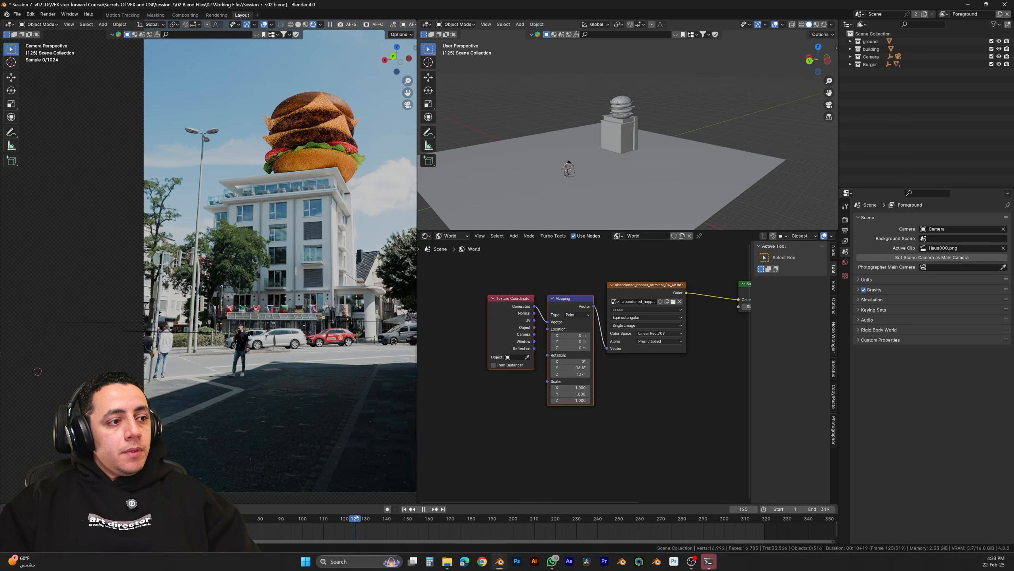
scroll(317, 431, up, 1)
shift+middle_drag(317, 431, 313, 428)
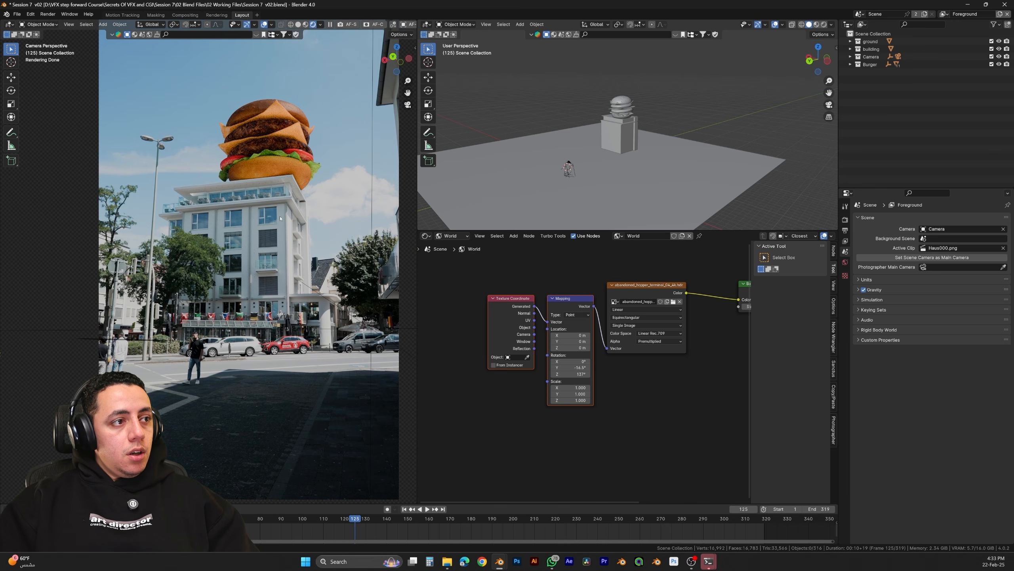
Check the building and ground planes by switching Shadow Catcher off and back on for each
click(281, 231)
click(923, 439)
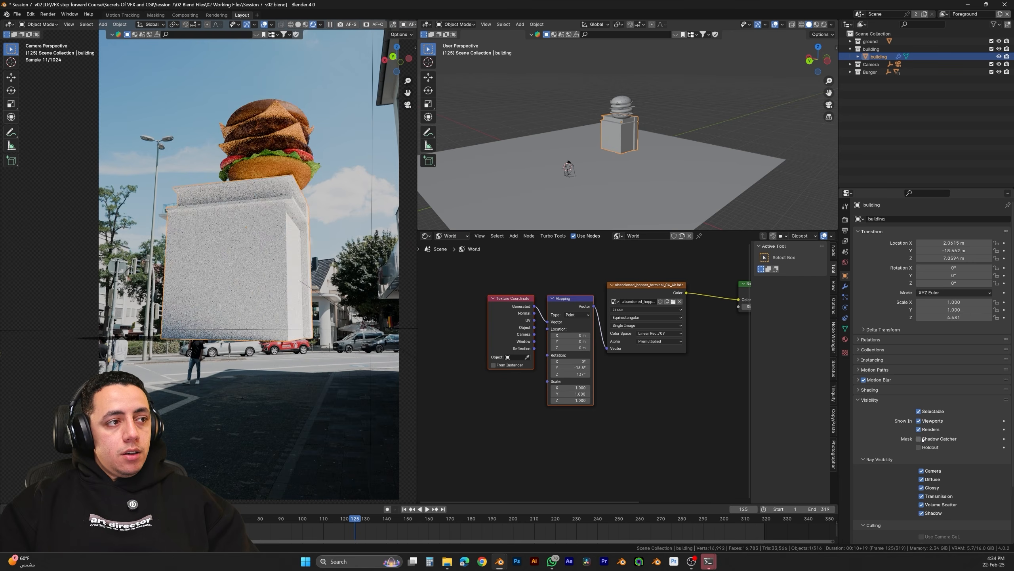
click(922, 439)
click(369, 415)
click(922, 438)
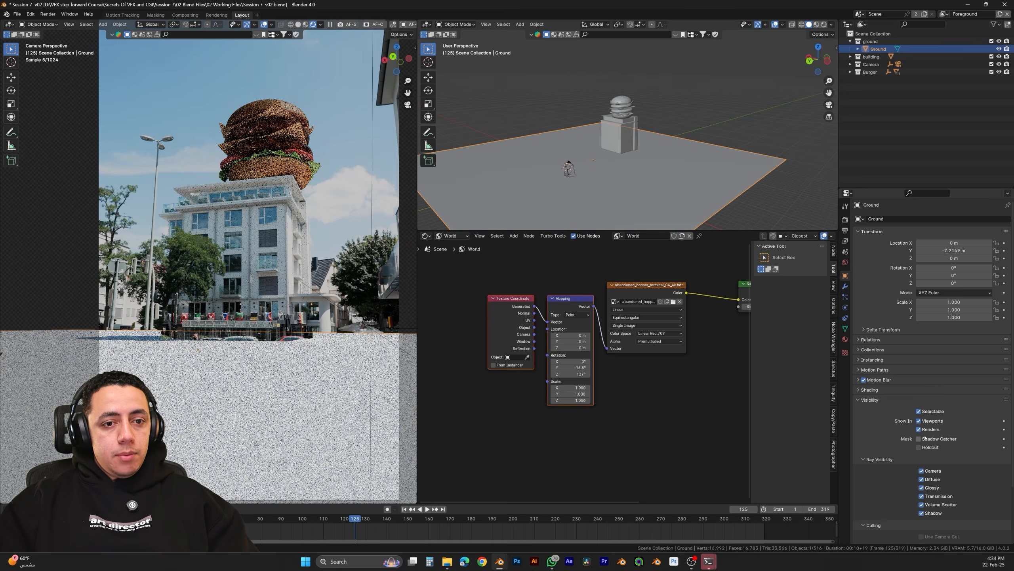
click(922, 438)
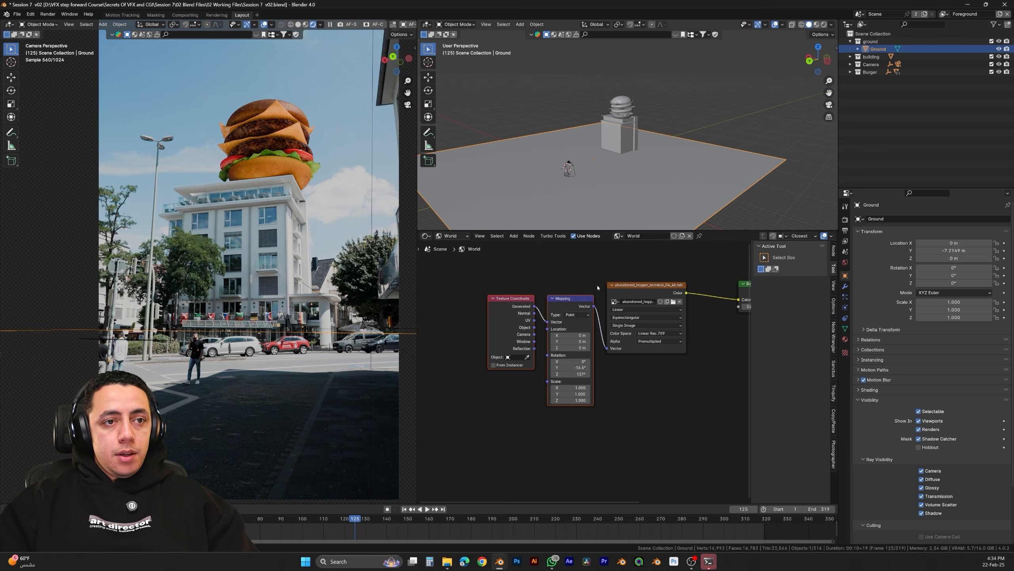
Switch the shader editor to object shading and create a new material for the ground
click(453, 235)
click(456, 255)
click(647, 236)
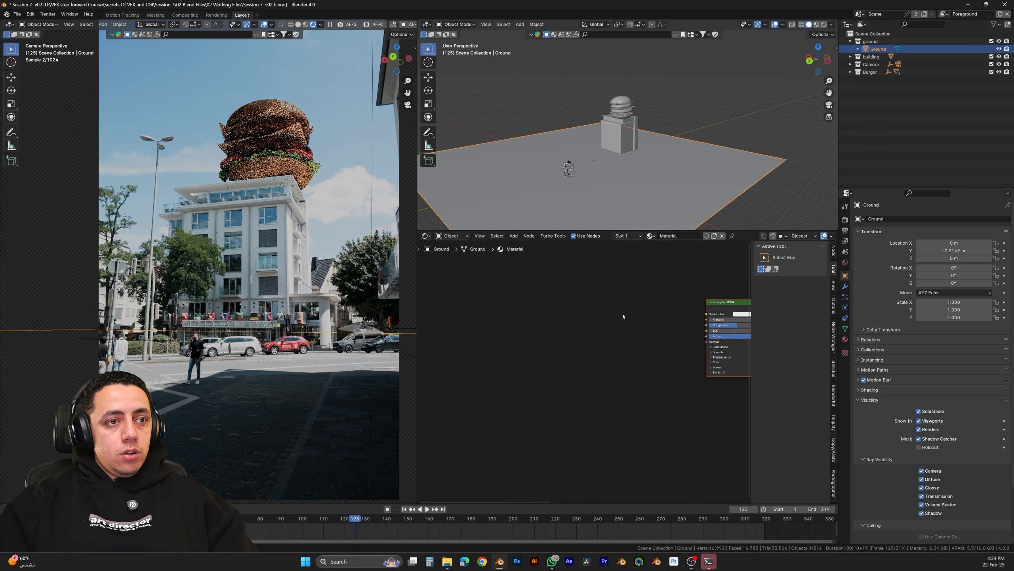
Add the Haus###.png footage as an image sequence node and connect its Color to the ground material's Base Color
middle_drag(600, 341, 465, 363)
key(shift+a)
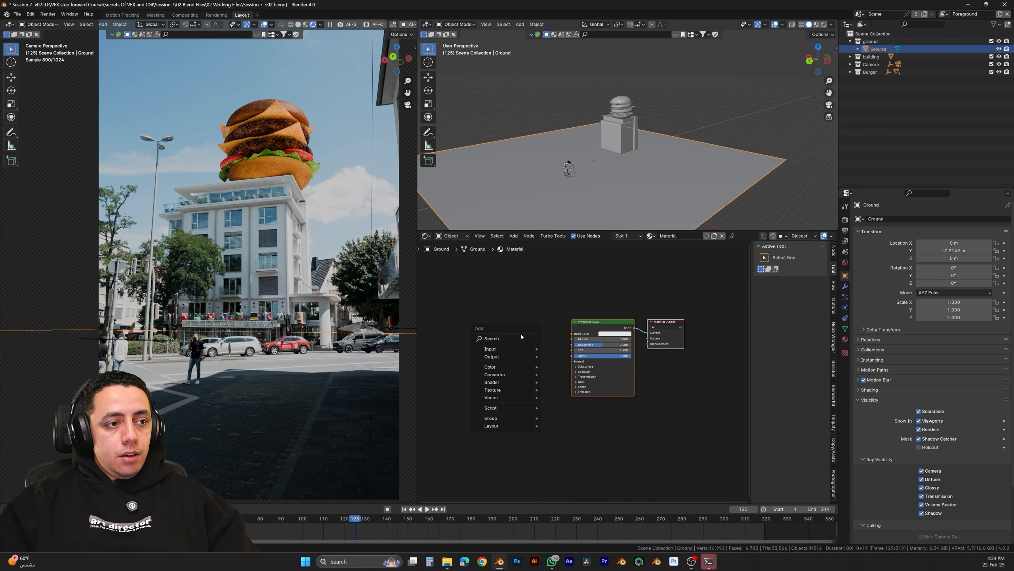
click(517, 339)
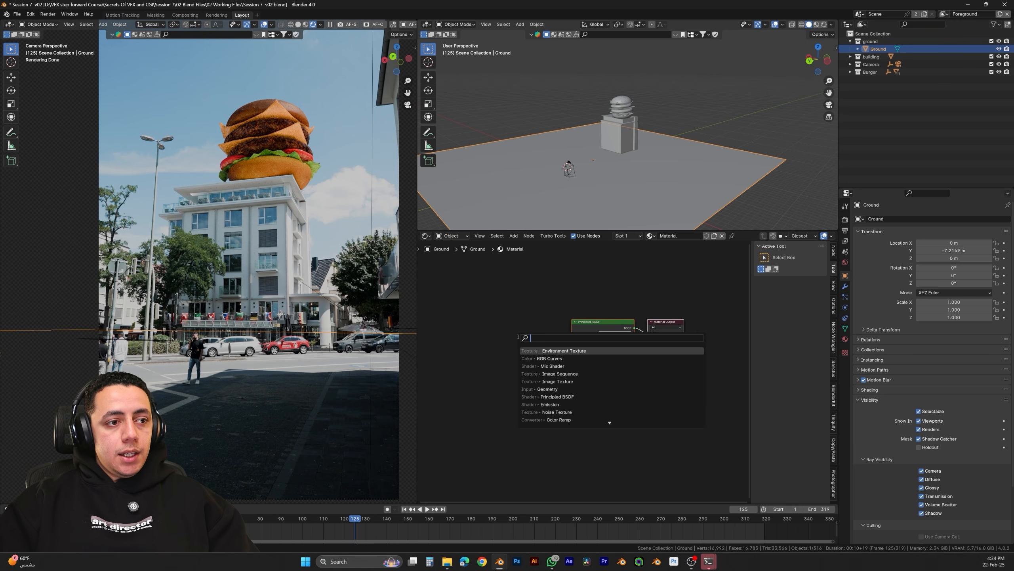
text(imag)
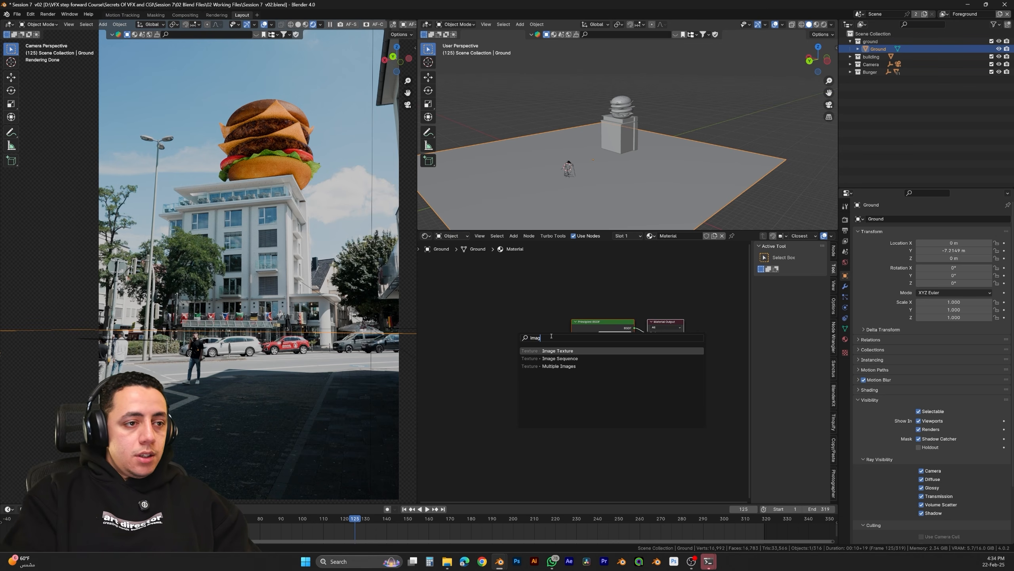
click(554, 359)
drag(325, 386, 315, 448)
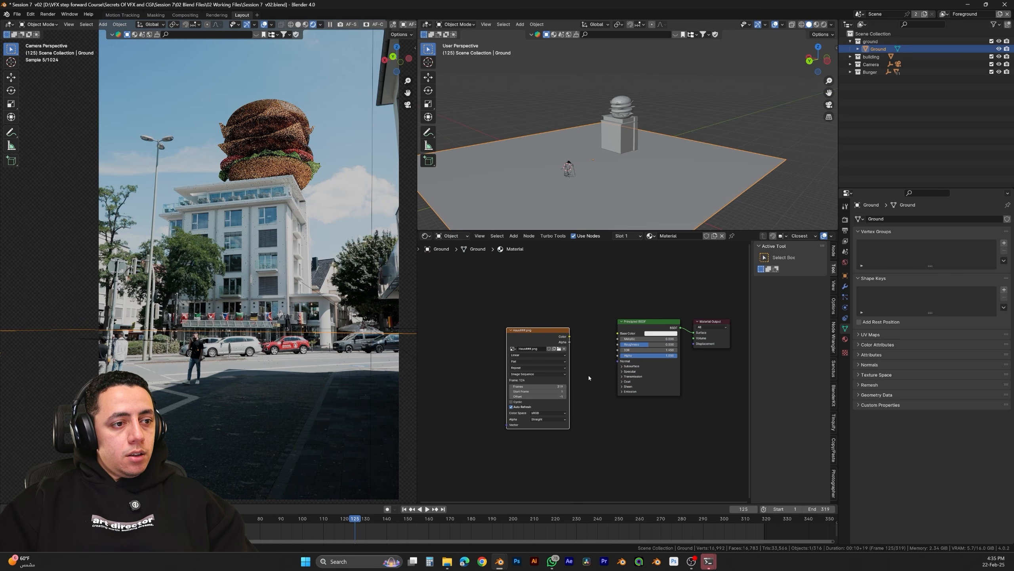
drag(569, 336, 618, 333)
drag(548, 339, 549, 331)
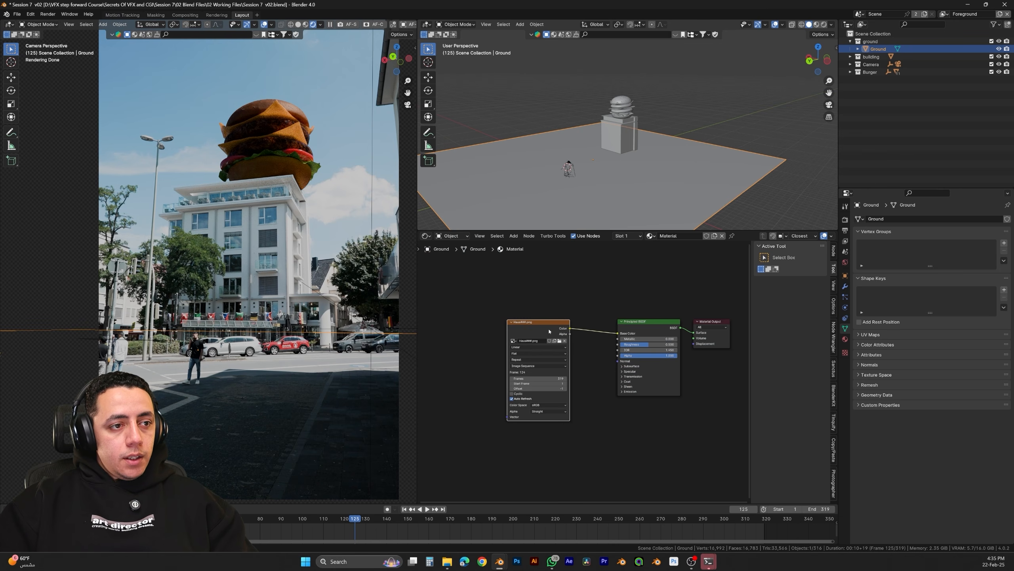
Add Texture Coordinate and Mapping nodes to the footage texture, map it with Window coordinates, and set the ground's Roughness to 1
key(ctrl+t)
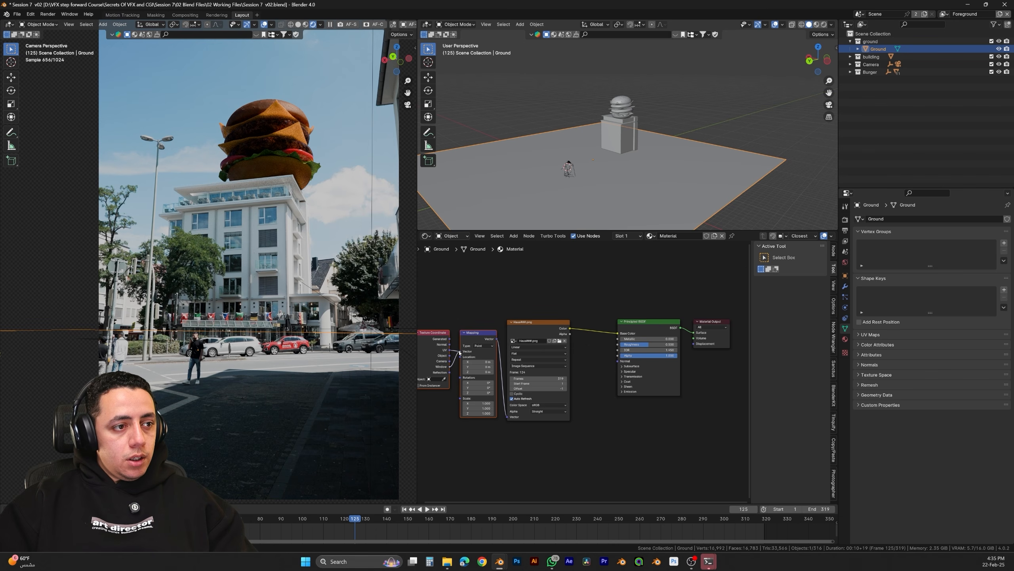
drag(460, 352, 460, 351)
drag(659, 344, 678, 344)
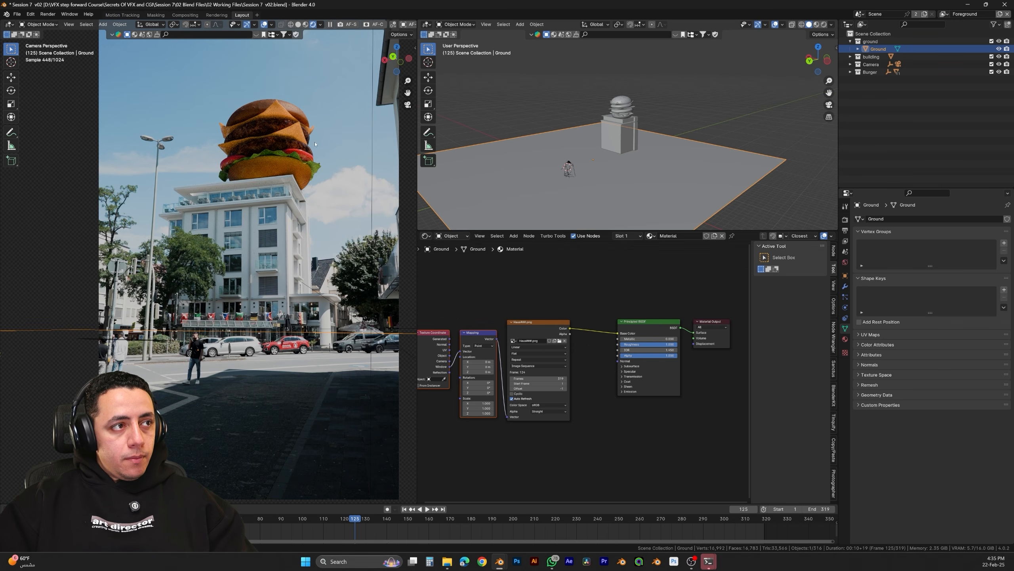
Disconnect the footage from the ground's Base Color to compare the light on the burger, and undo the disconnection
drag(617, 333, 589, 335)
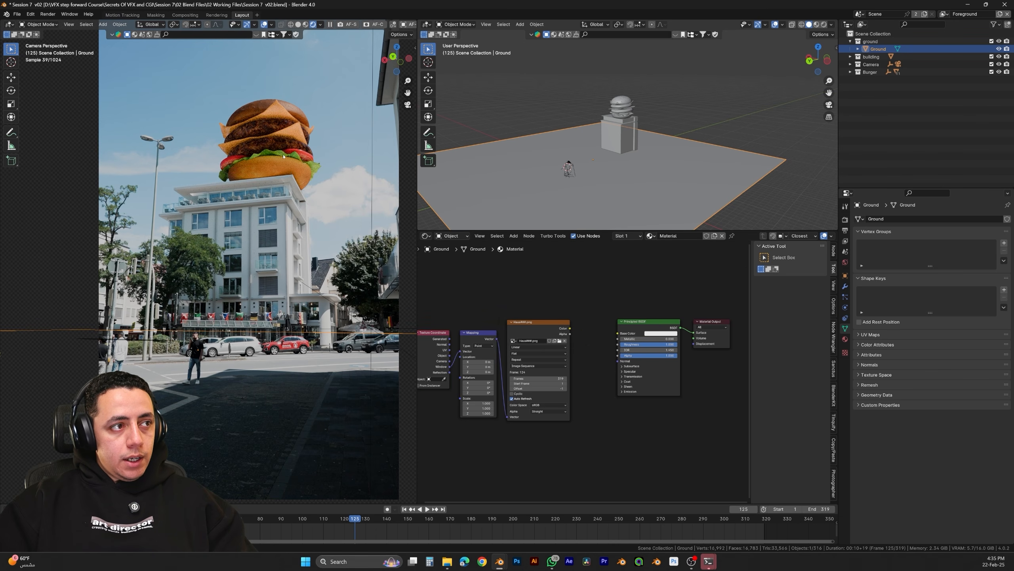
key(ctrl+z)
Connect the footage Color to the ground material's Emission Color as well and set the Emission Strength to 0.2
scroll(635, 381, up, 2)
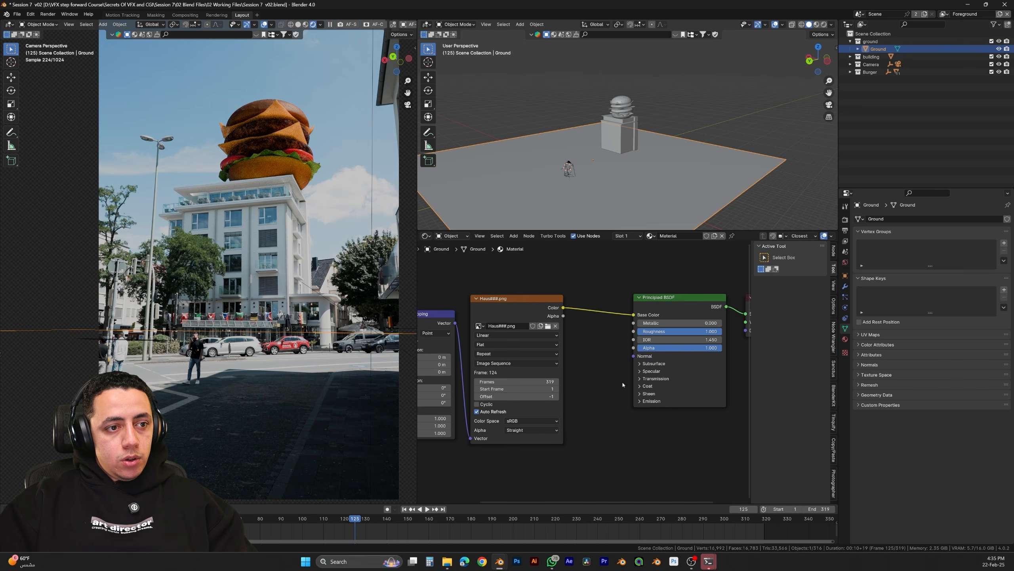
click(640, 401)
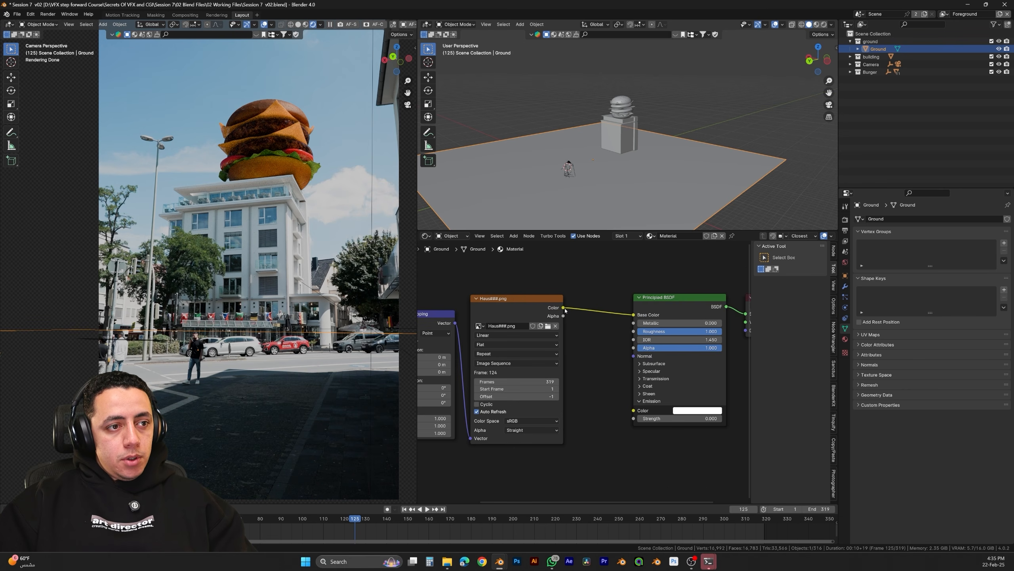
drag(564, 308, 637, 413)
click(682, 419)
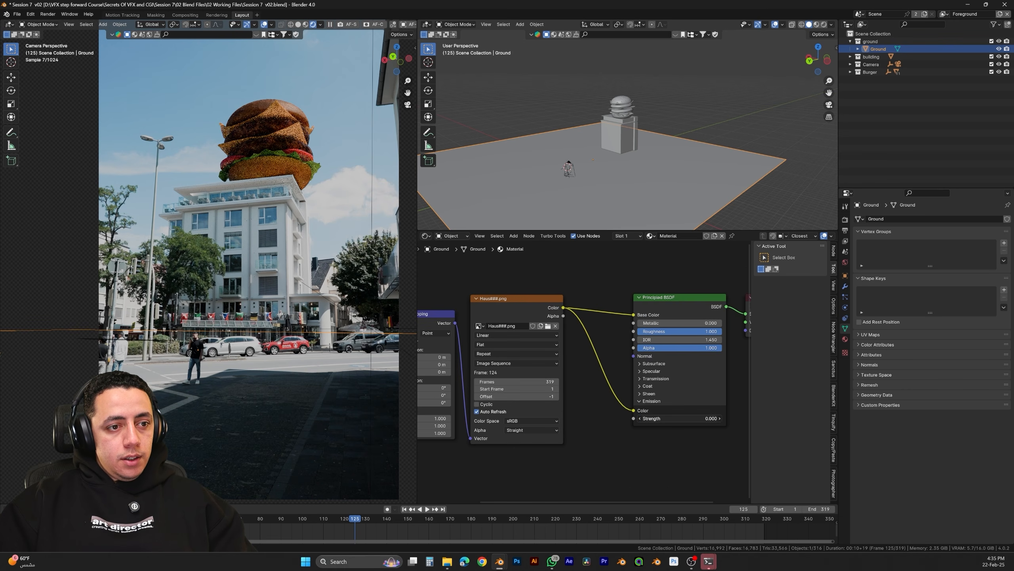
text(0.2)
key(Return)
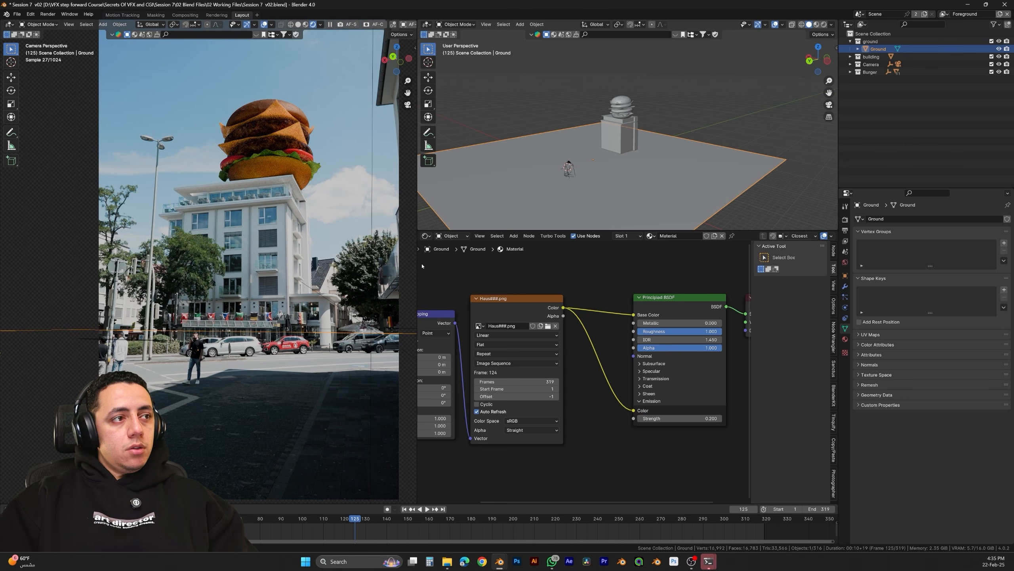
Open the ground material's name for editing
click(684, 237)
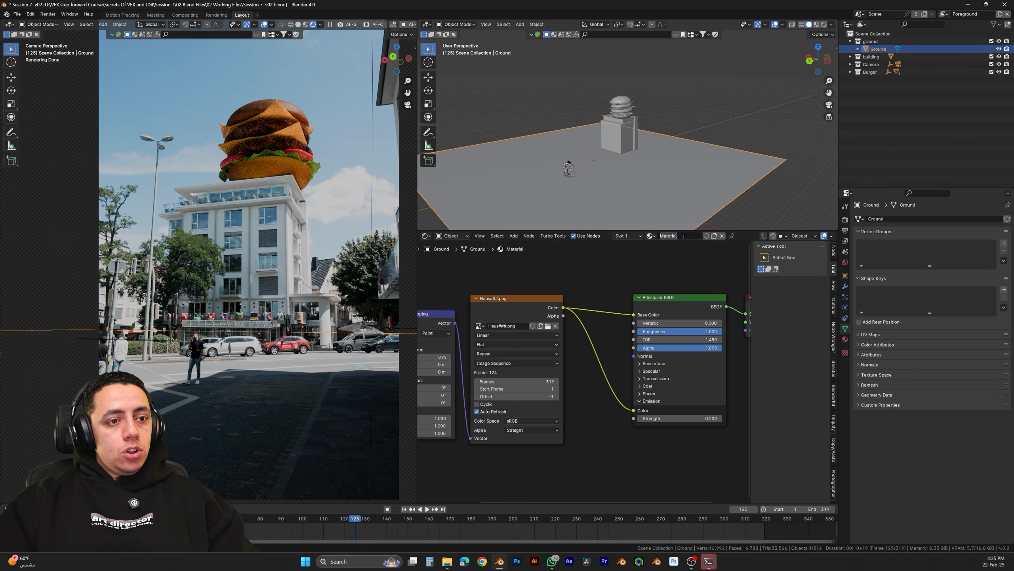
Rename the ground's material as Projection and assign that same material to the building
text(Projec)
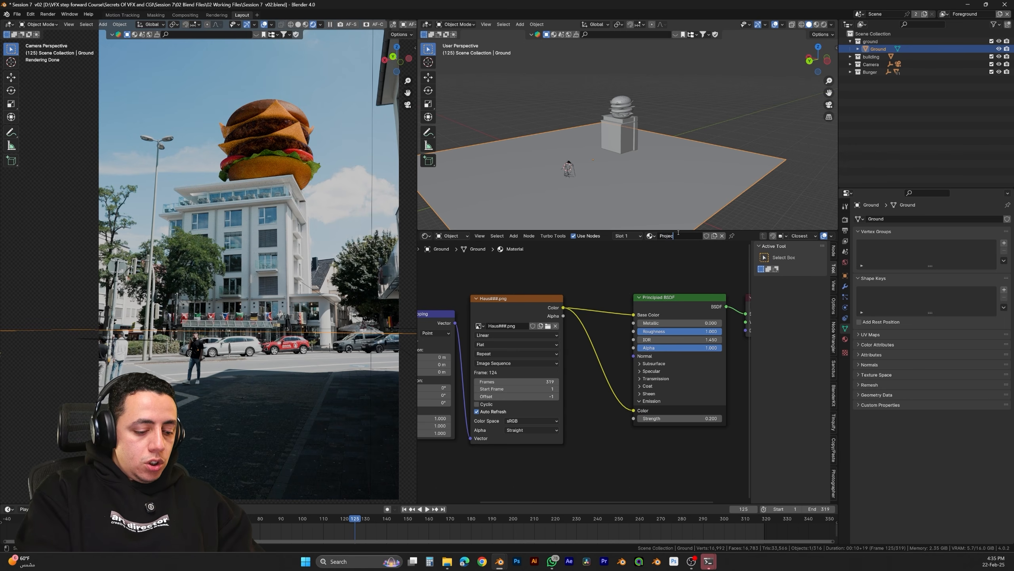
click(266, 221)
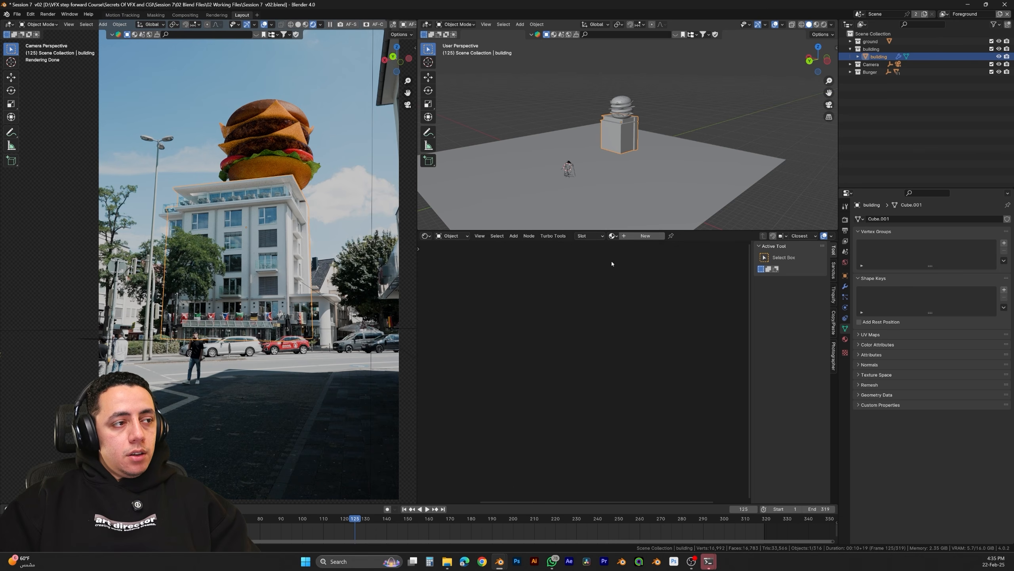
click(611, 236)
click(633, 285)
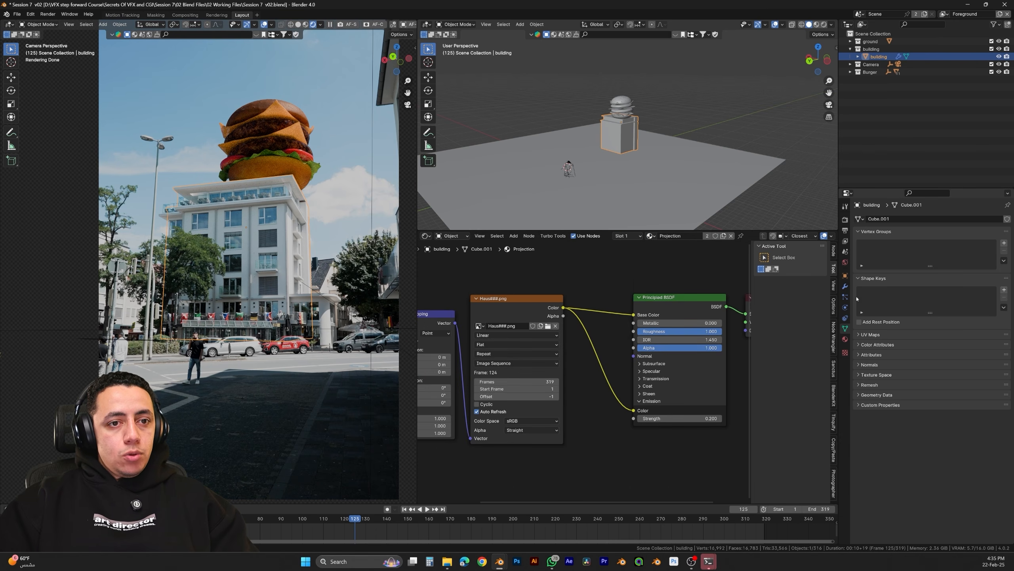
Toggle the building's Shadow Catcher option off and on to compare the rendered result, leaving it enabled and nothing selected
click(845, 275)
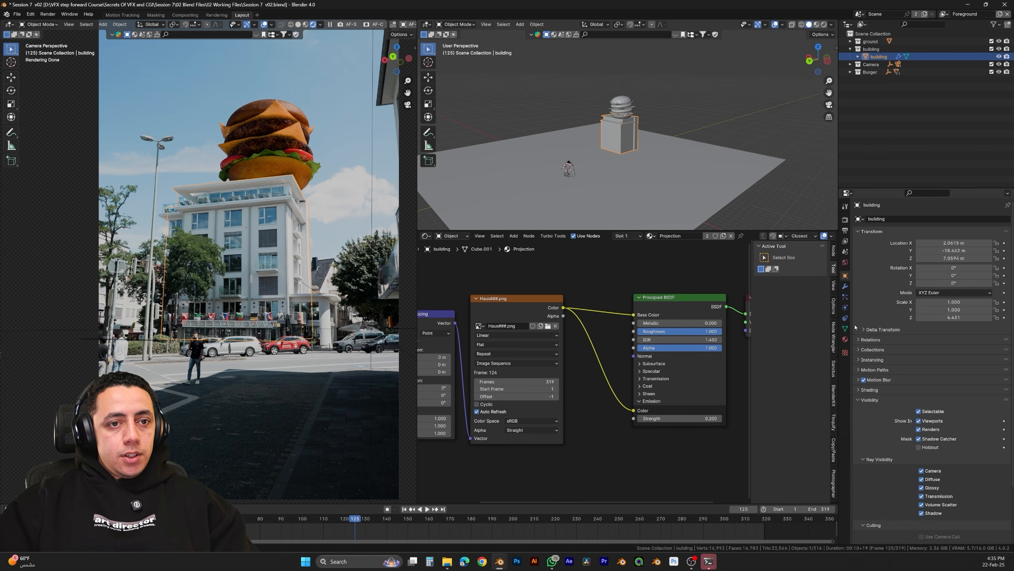
click(919, 438)
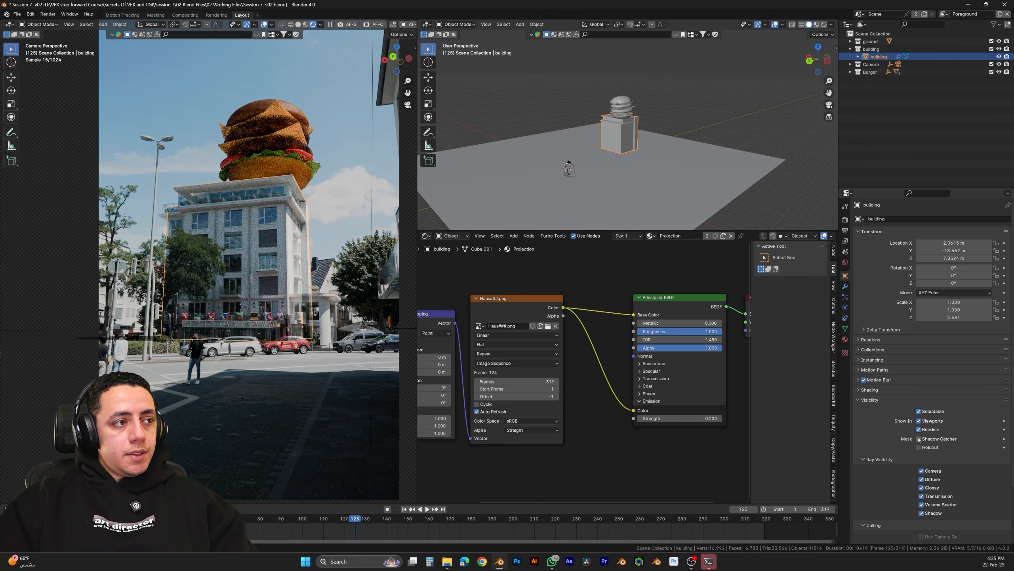
click(918, 439)
click(918, 439)
click(918, 439)
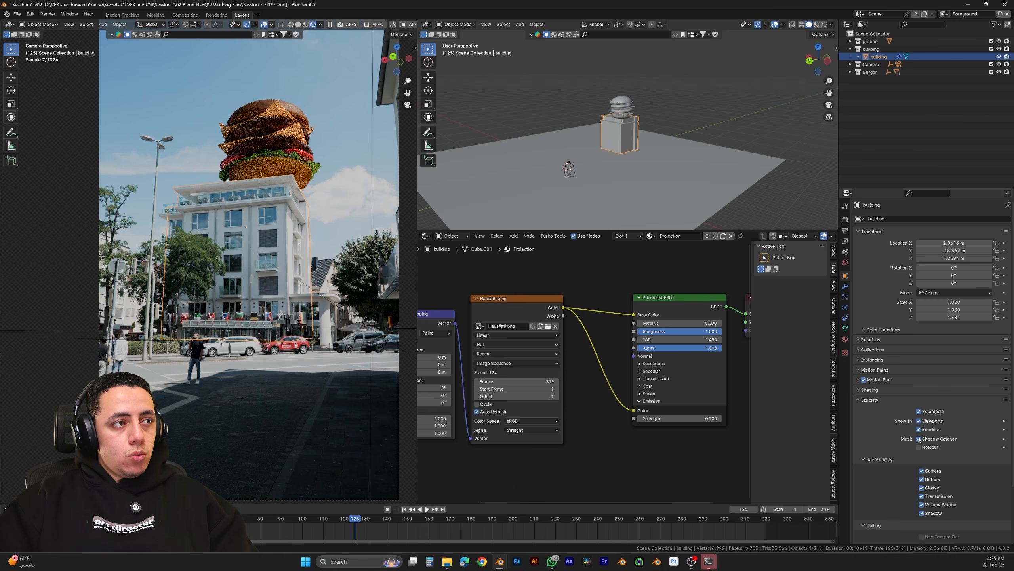
click(918, 439)
click(918, 438)
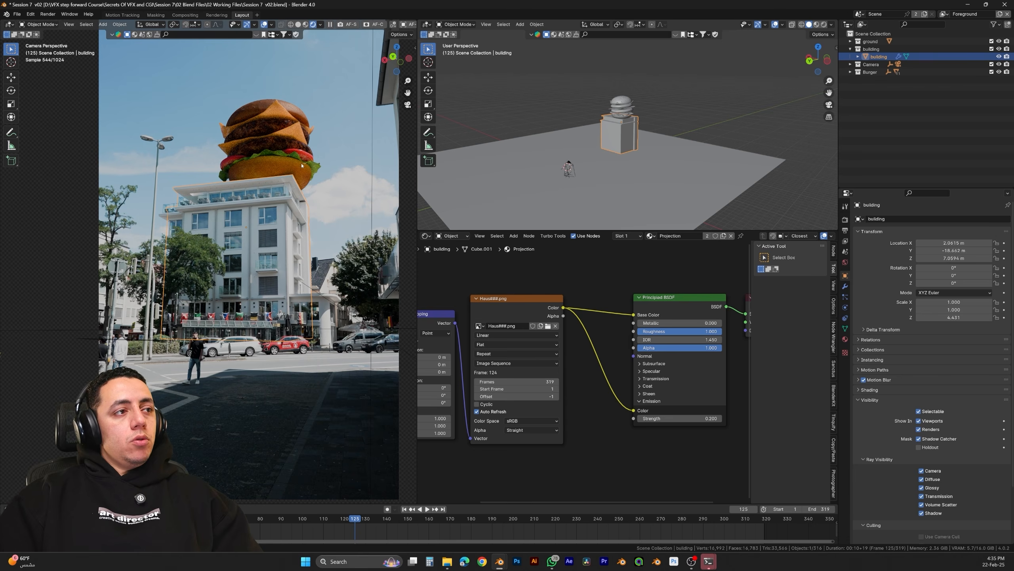
key(alt+a)
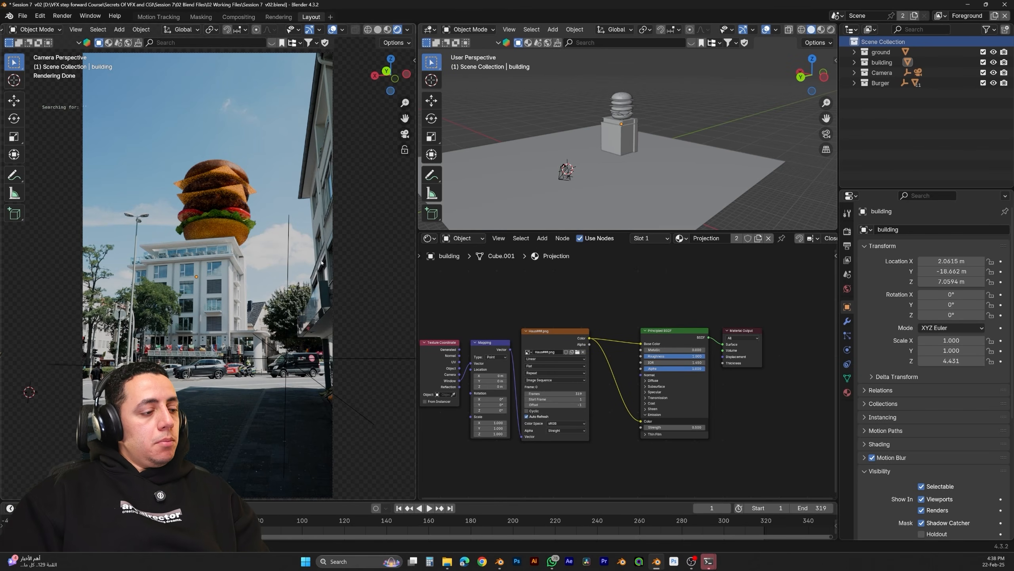
Search the asset library for "french fries" and add the Branded french fries pouch to the scene
click(163, 43)
text(french fries)
key(Return)
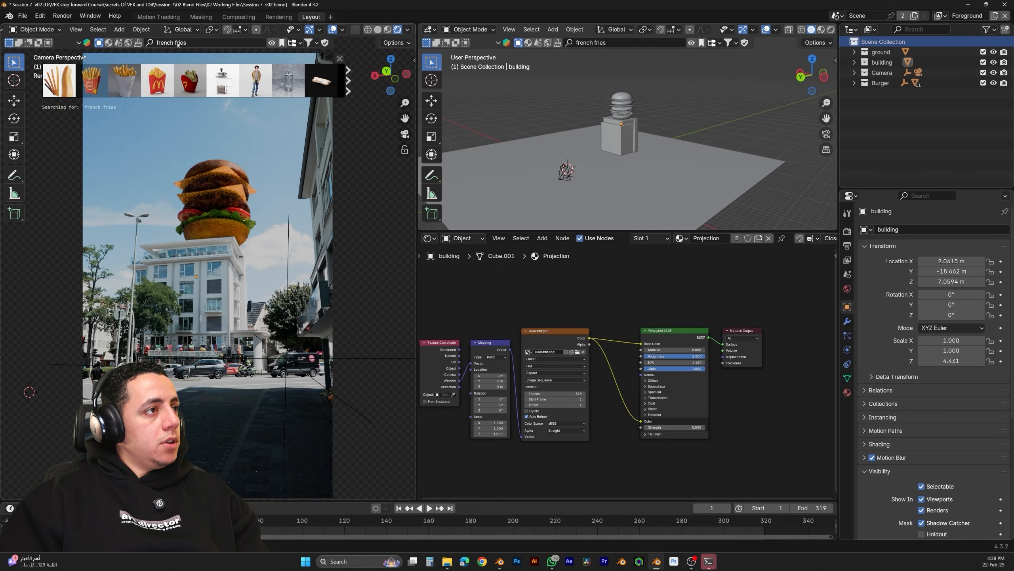
mouse_move(139, 81)
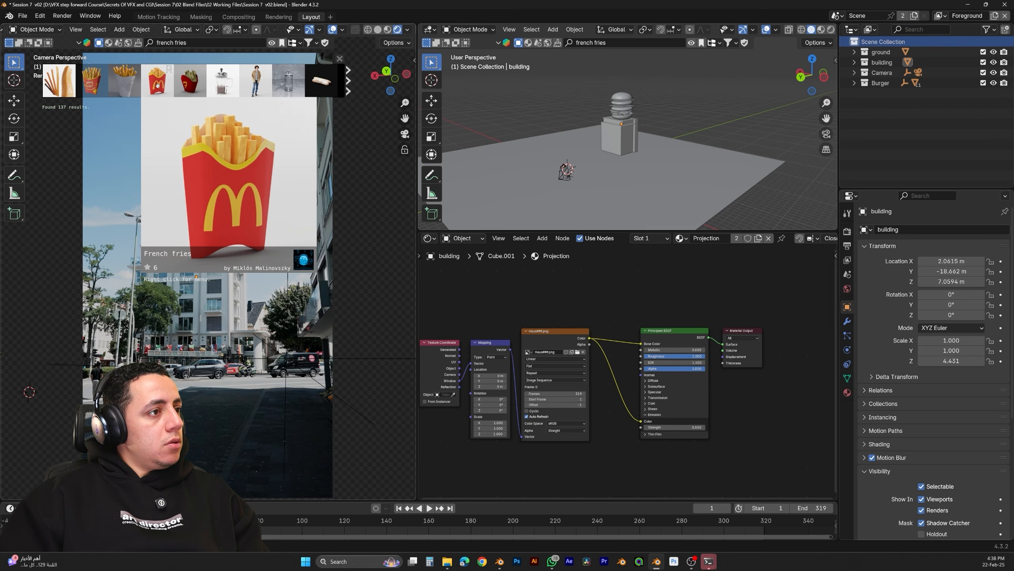
click(97, 87)
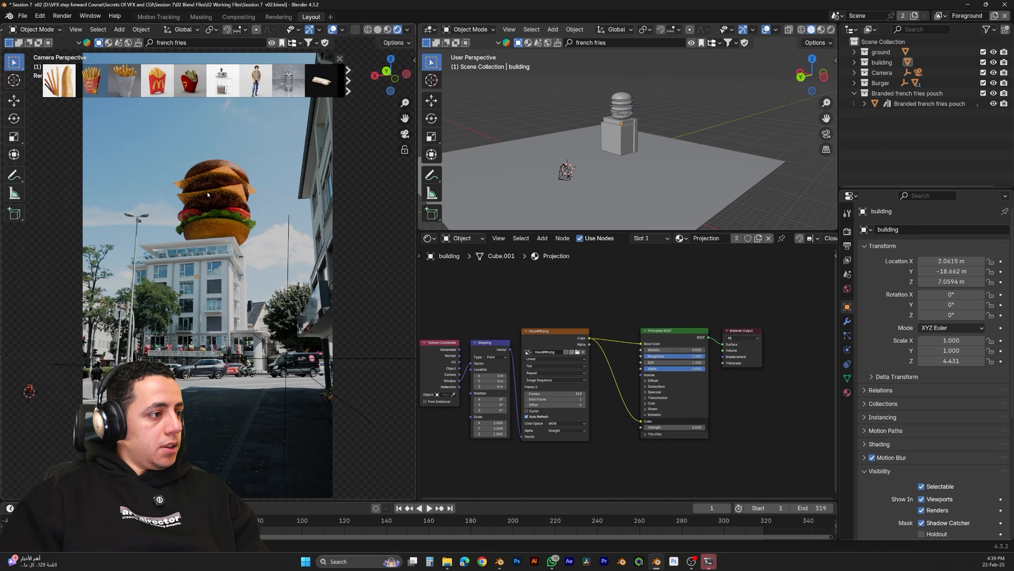
Scale the imported french fries pouch up uniformly to about 21.8
key(KP_Decimal)
key(n)
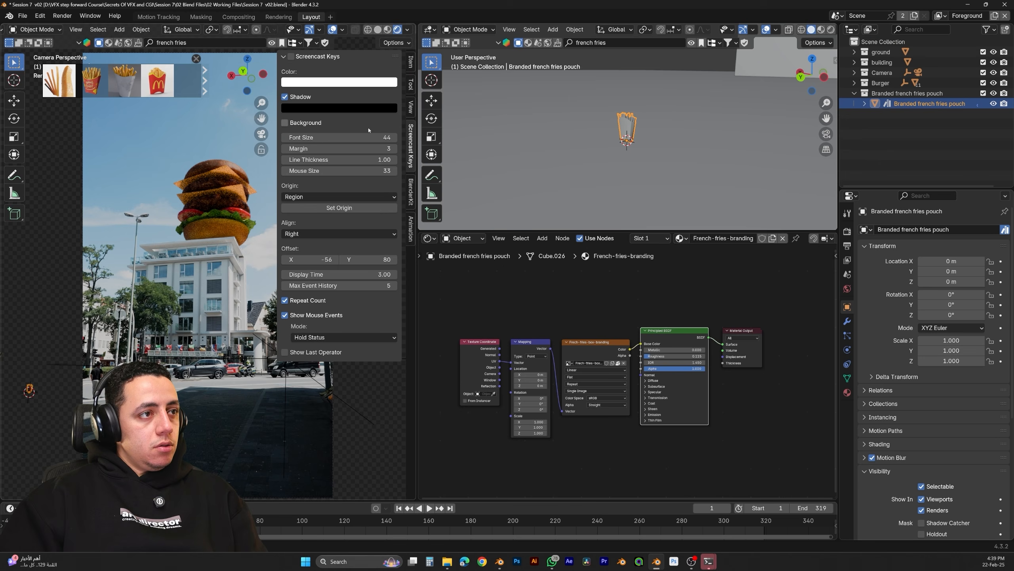
key(n)
middle_drag(655, 152, 599, 185)
key(s)
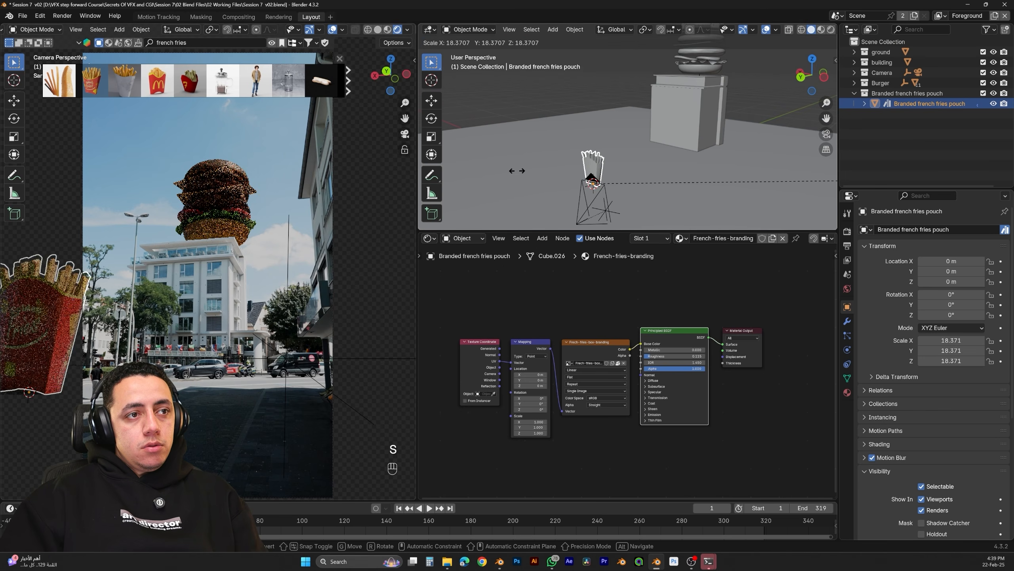
click(711, 190)
Move the french fries pouch to the building's roof beside the burger, at about X 4.86 m, Y -15.89 m, Z 7.78 m
middle_drag(688, 170, 678, 180)
key(g)
key(x)
key(y)
click(781, 60)
key(g)
key(z)
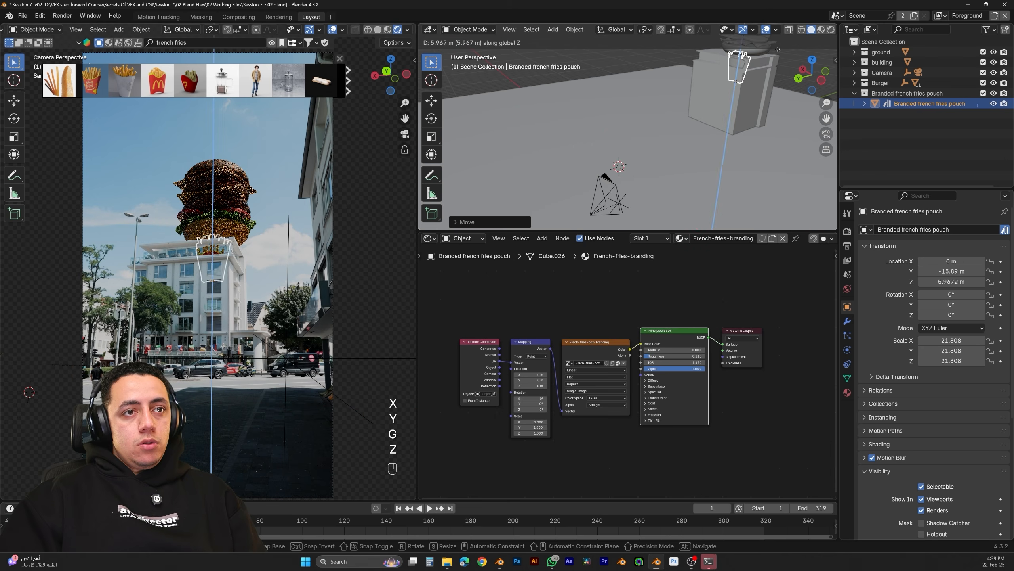
click(782, 38)
shift+middle_drag(782, 38, 757, 104)
key(g)
key(x)
click(587, 120)
Fine-tune the french fries pouch's position on the roof to about X 4.5 m, Y -15.9 m, Z 9.0 m
key(KP_Decimal)
middle_drag(682, 145, 678, 156)
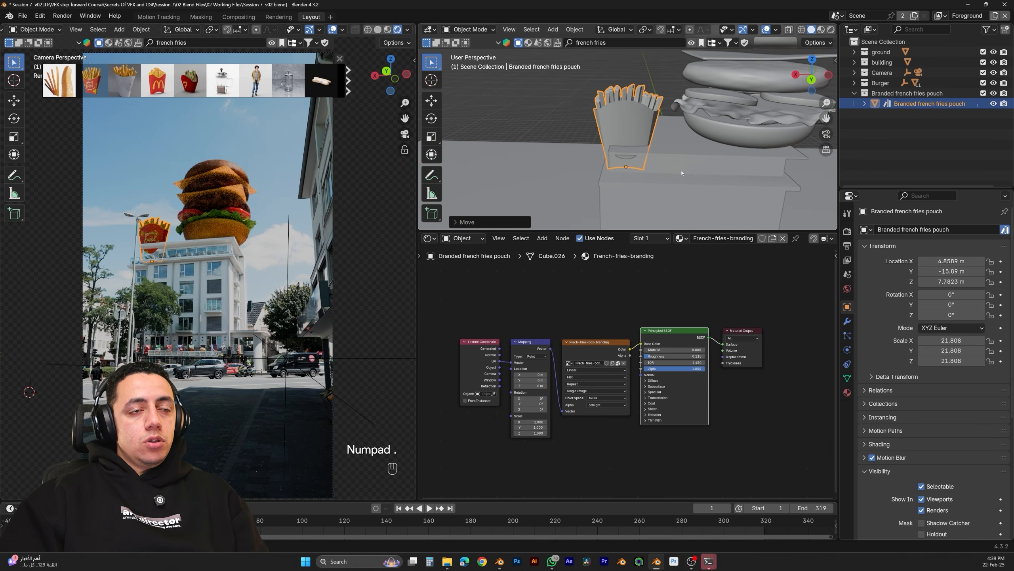
key(g)
key(shift+z)
key(z)
key(z)
key(z)
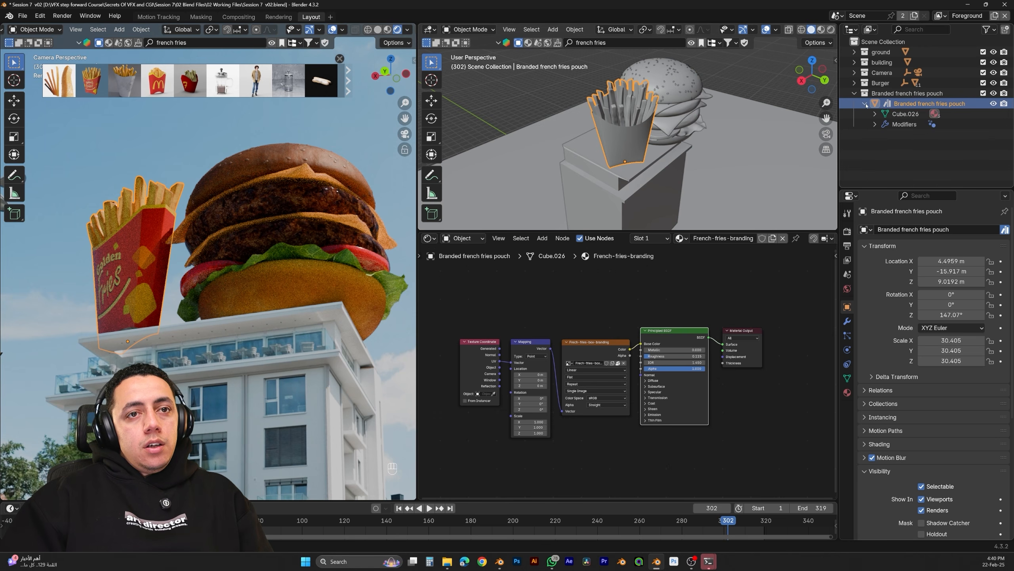
Select all linked faces of the pouch's paper container and separate them from the fries into their own object
scroll(672, 148, up, 3)
middle_drag(672, 149, 575, 121)
key(Tab)
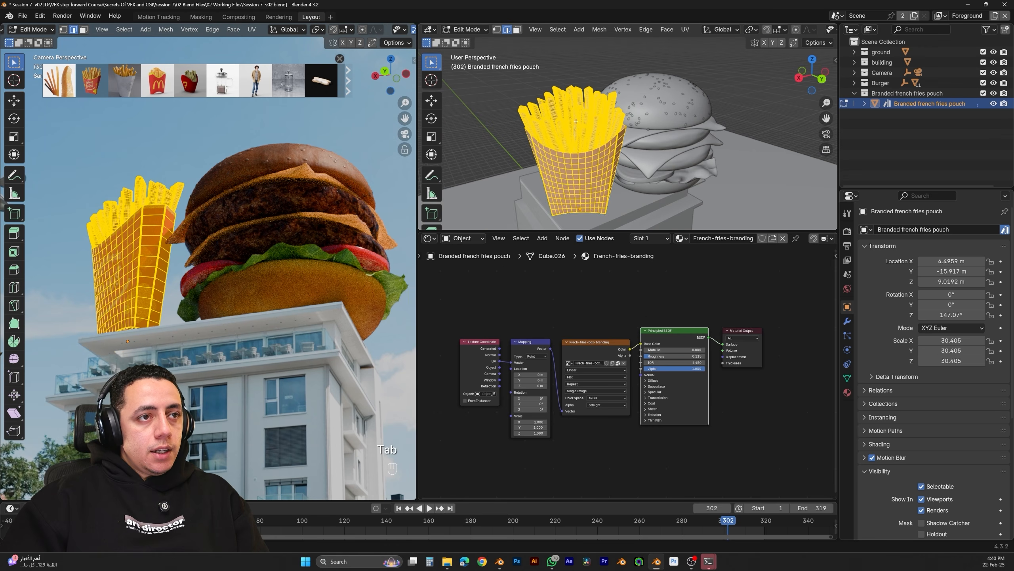
key(alt+a)
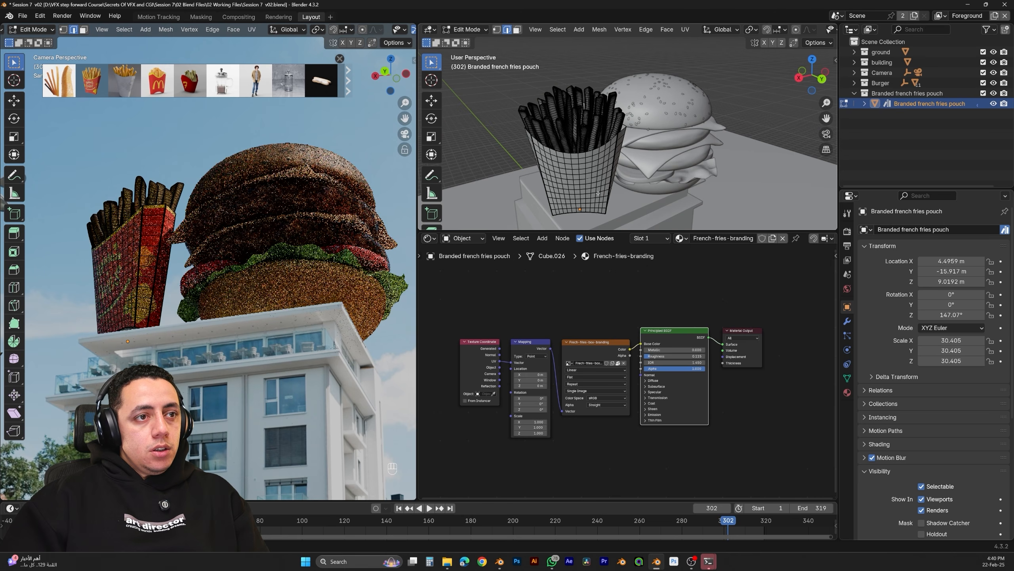
key(3)
click(603, 176)
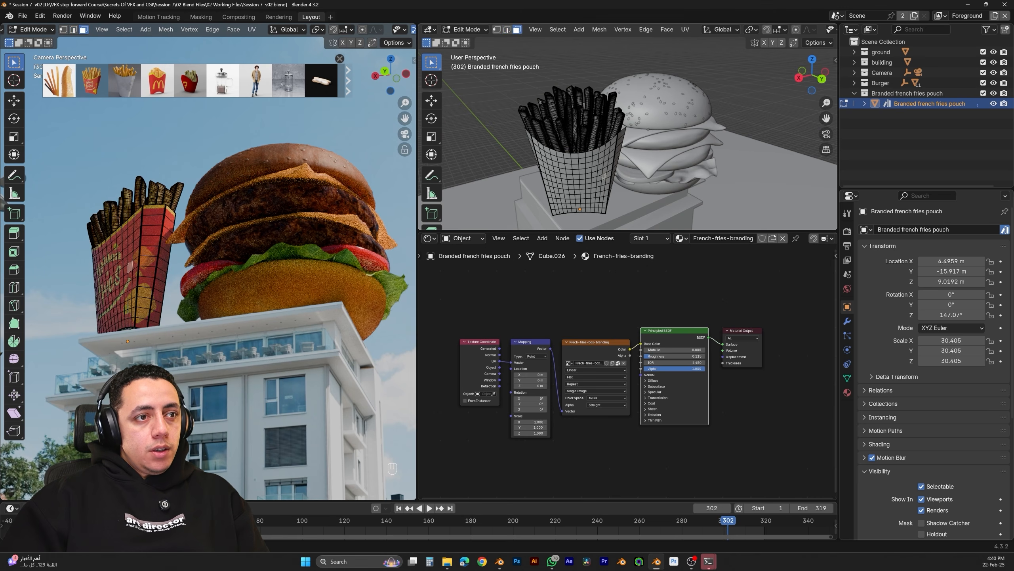
key(ctrl+l)
middle_drag(603, 176, 638, 151)
key(p)
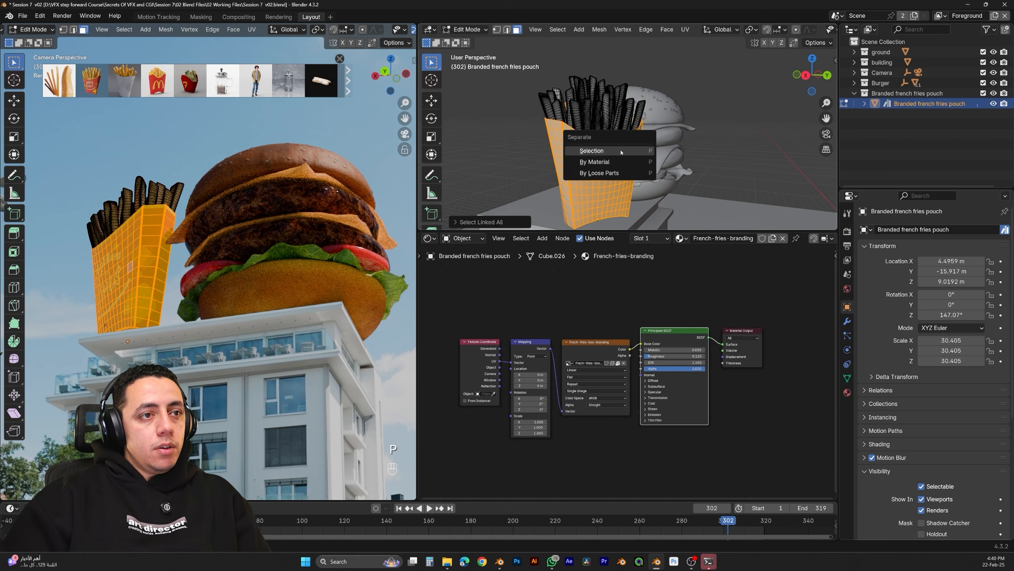
click(641, 149)
key(Tab)
Rename the separated container object as "french fries pack"
click(912, 114)
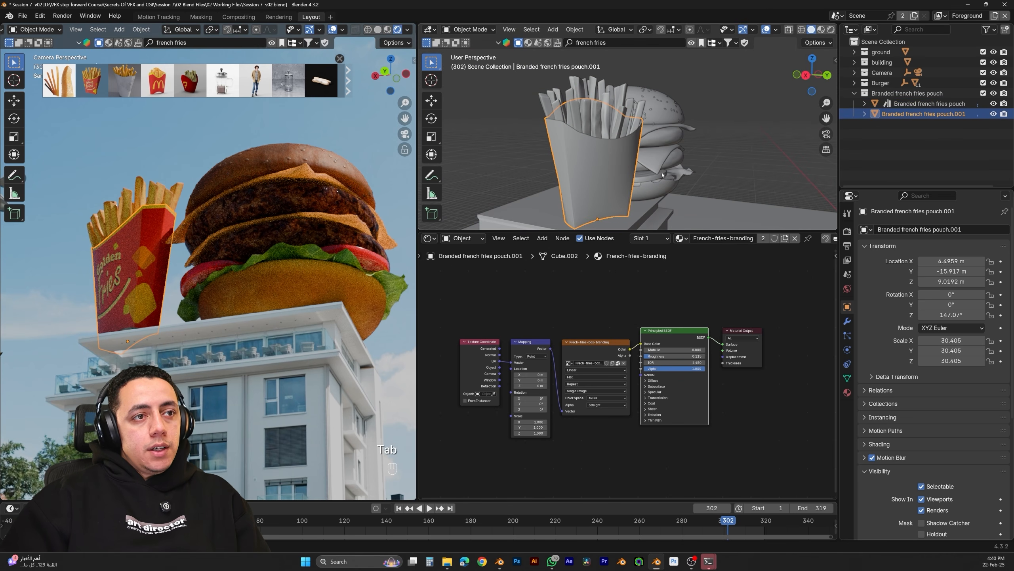
double_click(911, 115)
text(french fries)
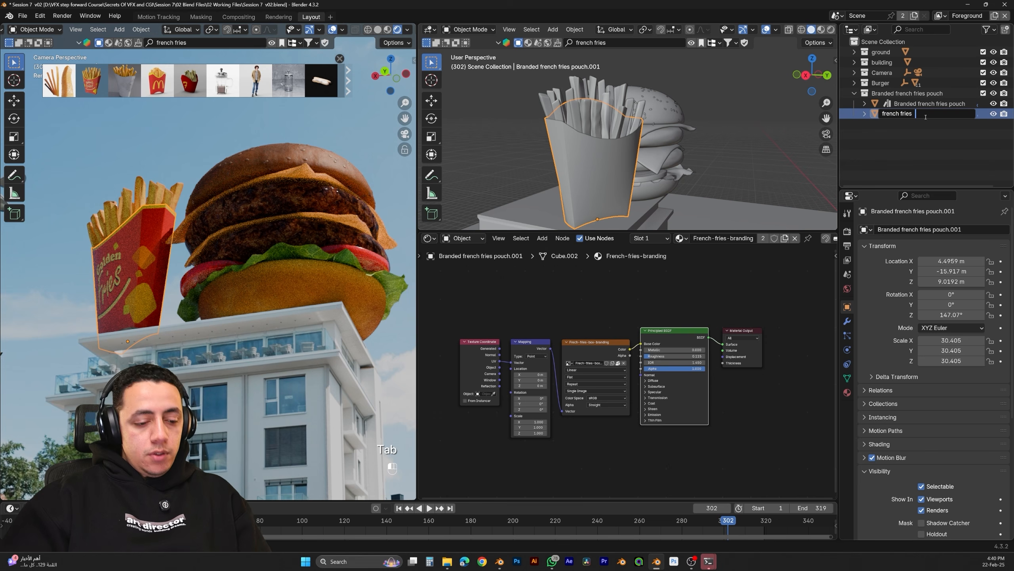
text(pack)
key(Return)
Raise the fries object vertically out of the pack to about Z 12.31 m
click(607, 127)
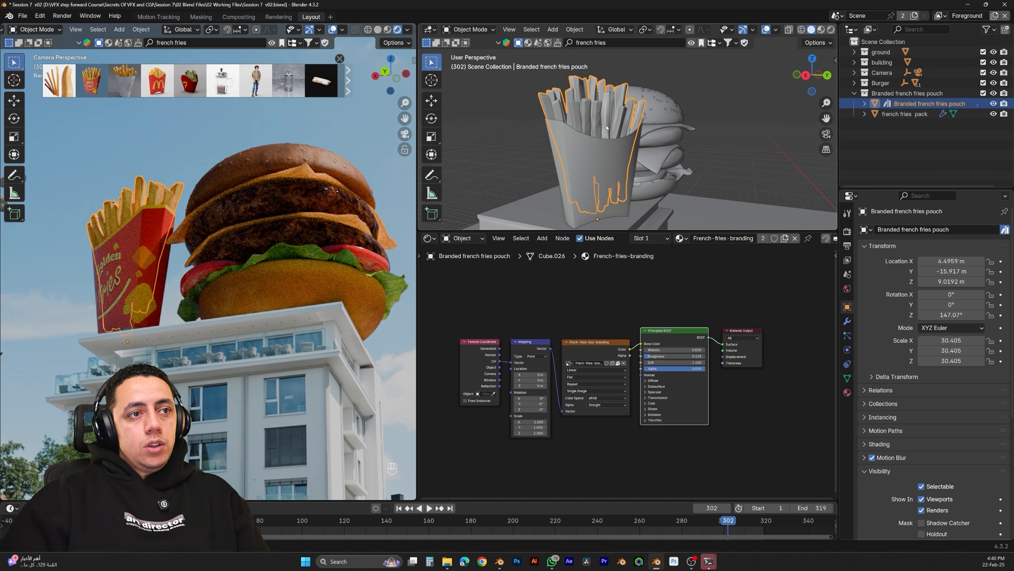
key(g)
key(z)
click(633, 43)
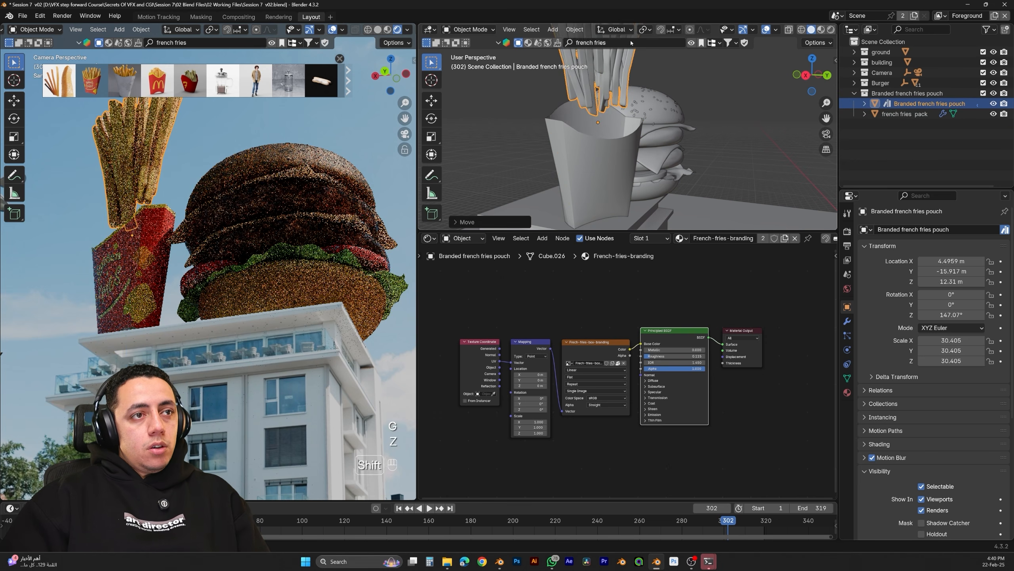
shift+middle_drag(635, 44, 638, 116)
middle_drag(691, 90, 600, 134)
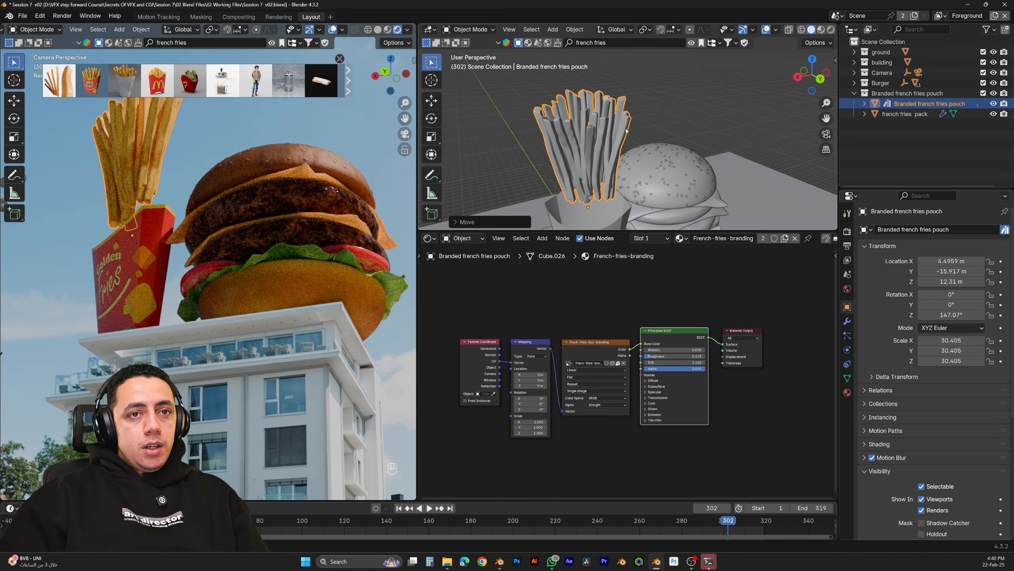
Separate the whole fries mesh by loose parts so each fry is its own object
key(Tab)
key(a)
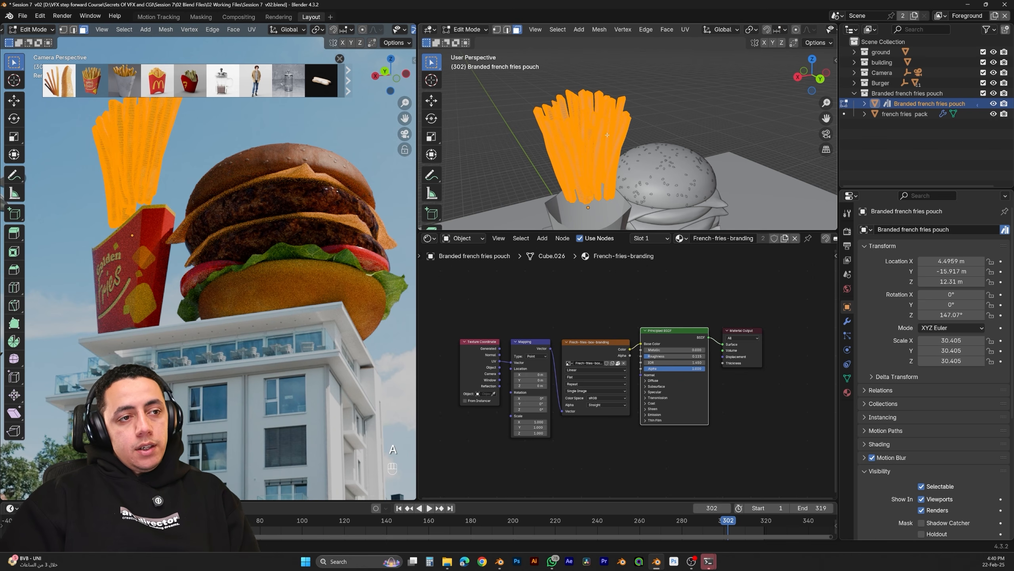
key(p)
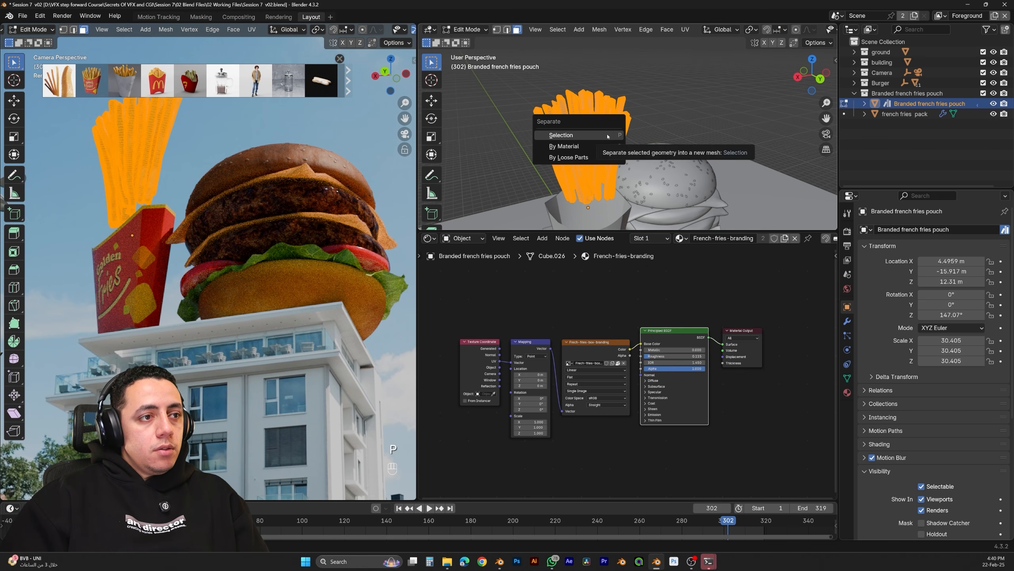
click(570, 157)
key(Tab)
Select several individual fries and the pack in turn to examine how the pieces are separated
click(599, 132)
click(590, 150)
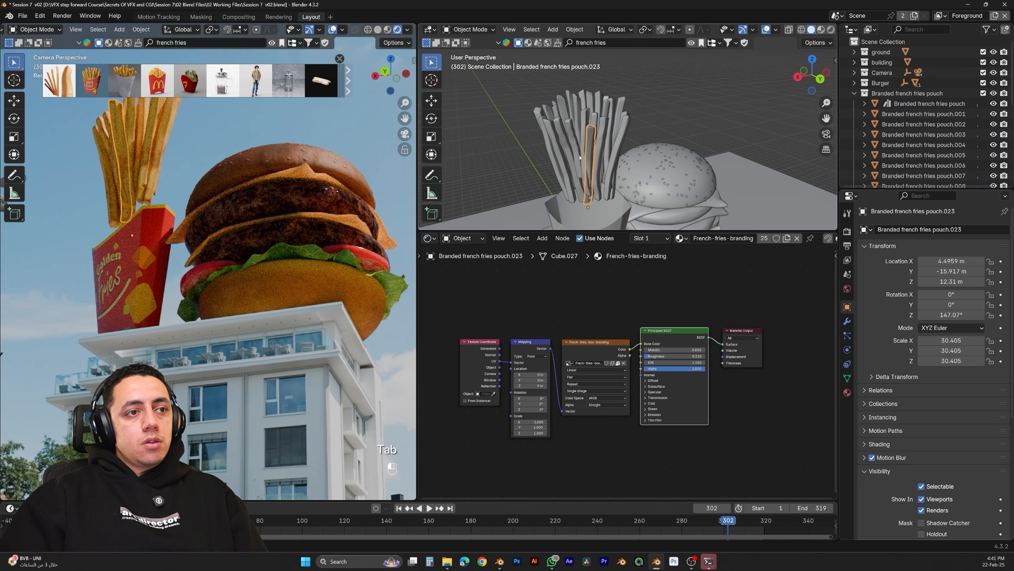
click(573, 147)
click(574, 116)
middle_drag(578, 127, 597, 159)
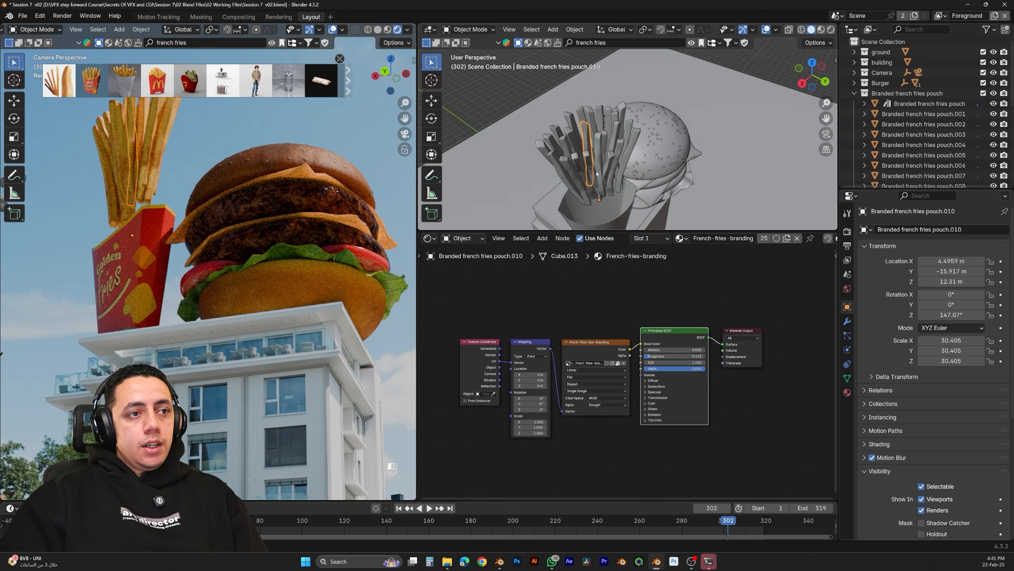
click(587, 155)
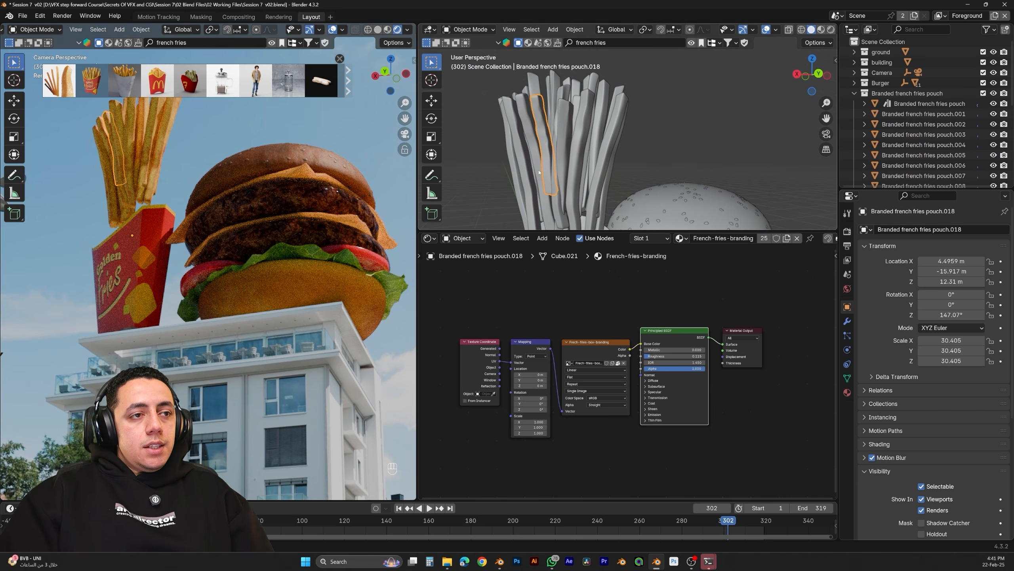
scroll(539, 171, down, 4)
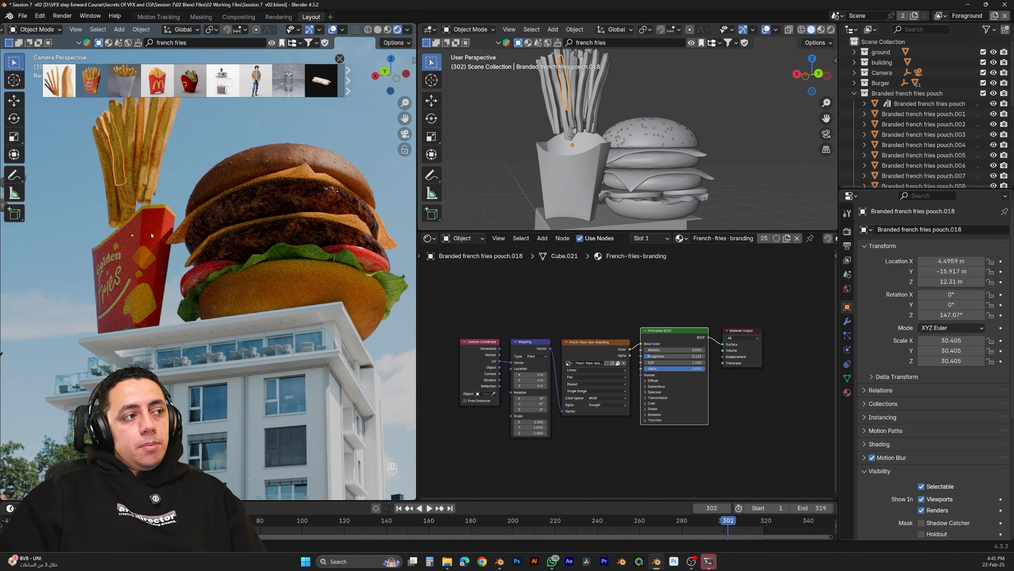
click(576, 180)
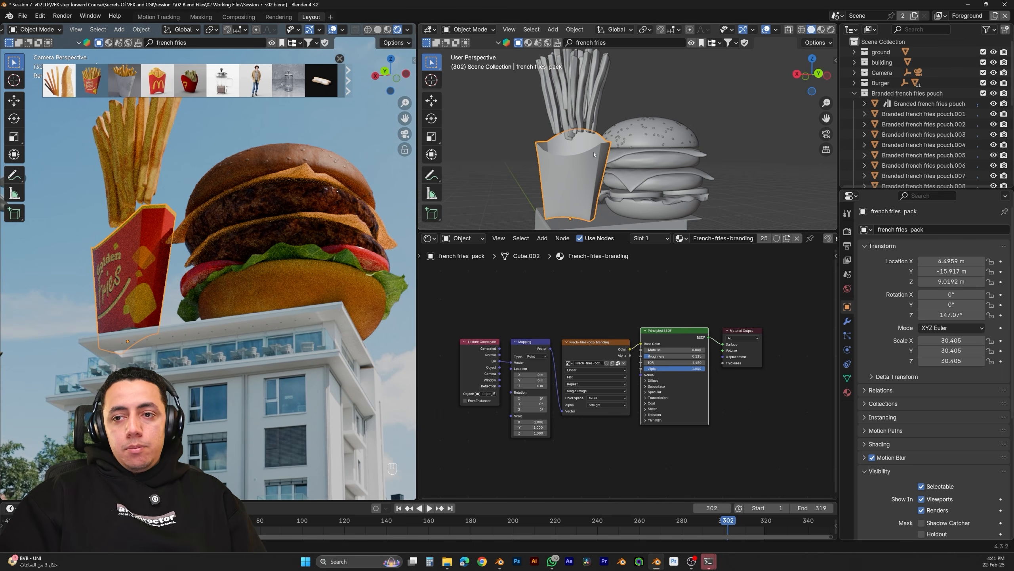
click(577, 102)
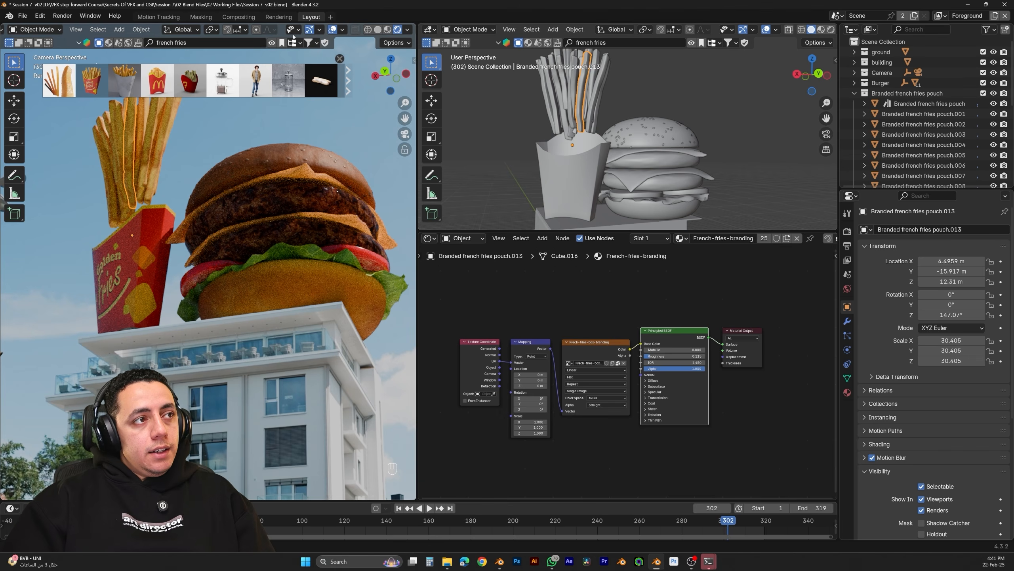
Hide the asset search results strip over the camera view and select the french fries pack
click(272, 43)
scroll(165, 173, down, 2)
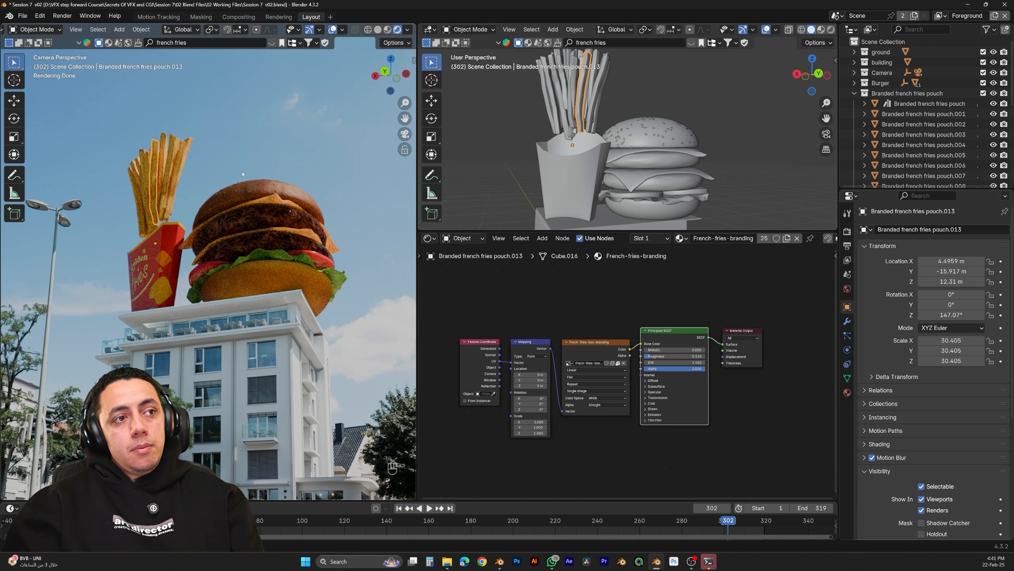
click(571, 172)
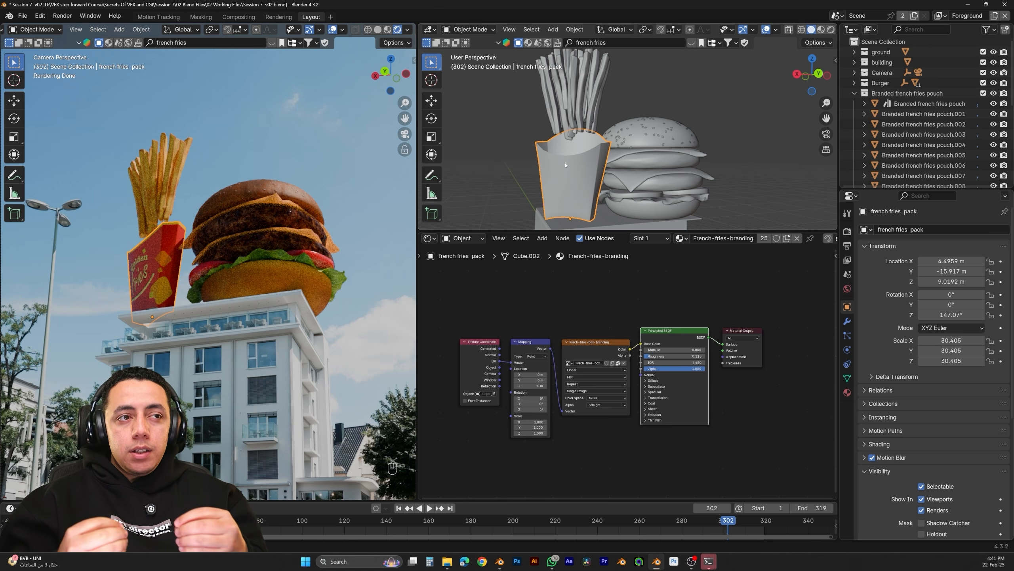
Select all the separated fries and raise them vertically above the pack to about Z 17.71 m
click(596, 108)
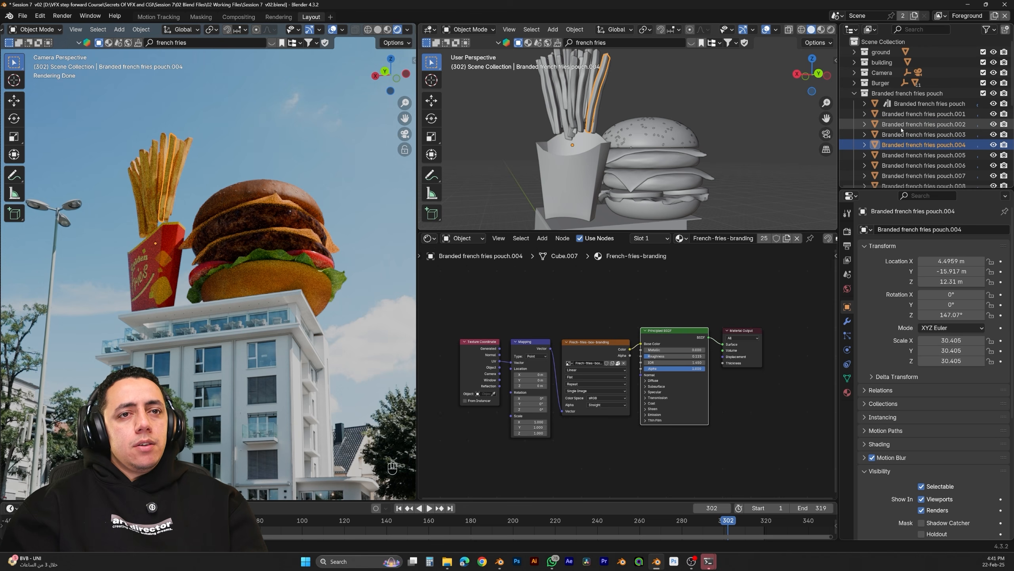
click(920, 105)
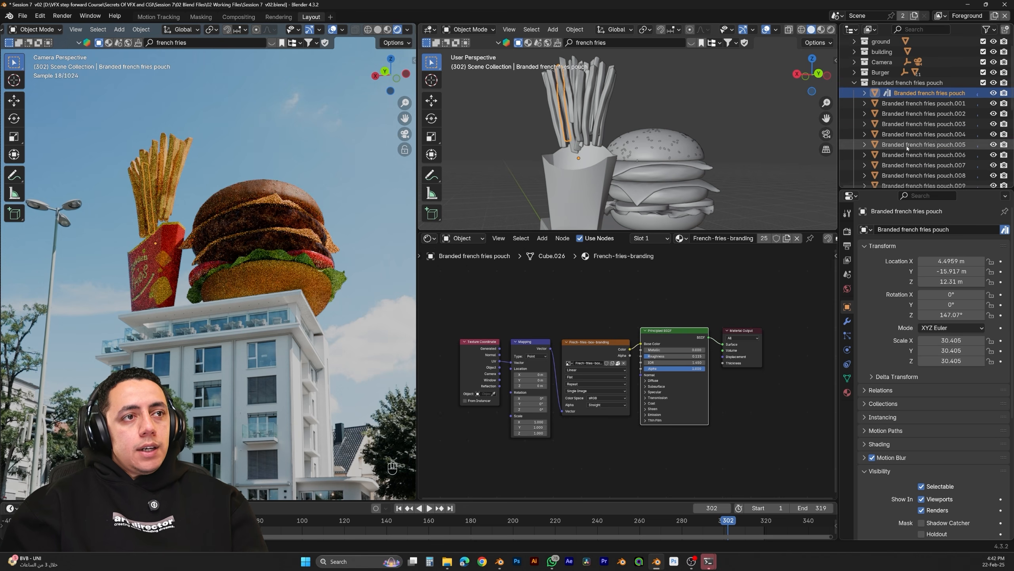
scroll(914, 132, down, 8)
shift+click(908, 168)
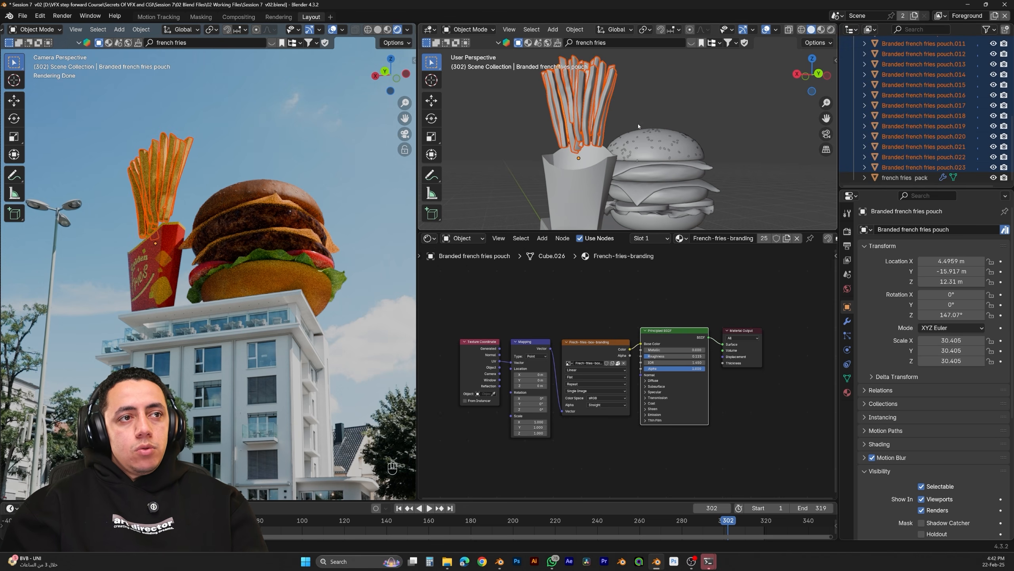
key(g)
key(z)
click(316, 366)
scroll(315, 367, down, 4)
shift+middle_drag(315, 366, 311, 392)
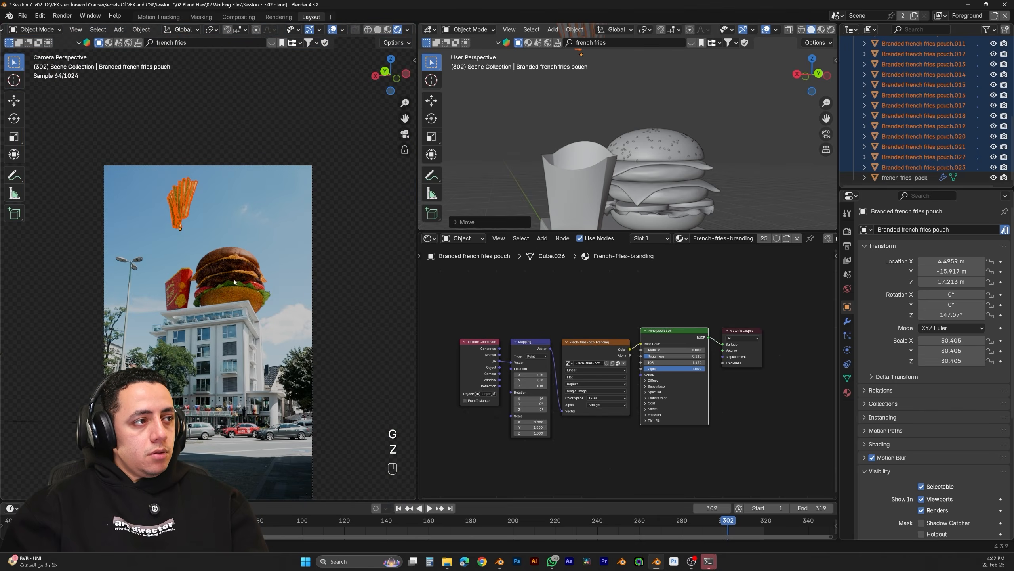
key(g)
key(z)
click(311, 387)
scroll(208, 261, up, 4)
shift+middle_drag(180, 240, 200, 272)
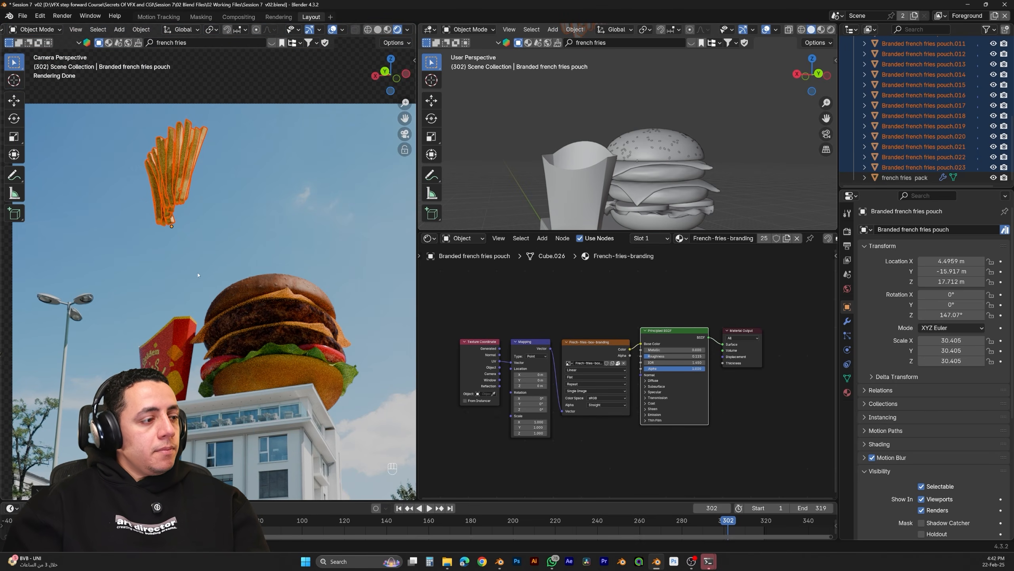
Select the first fry and examine its Simulation Nodes physics settings
scroll(918, 112, up, 10)
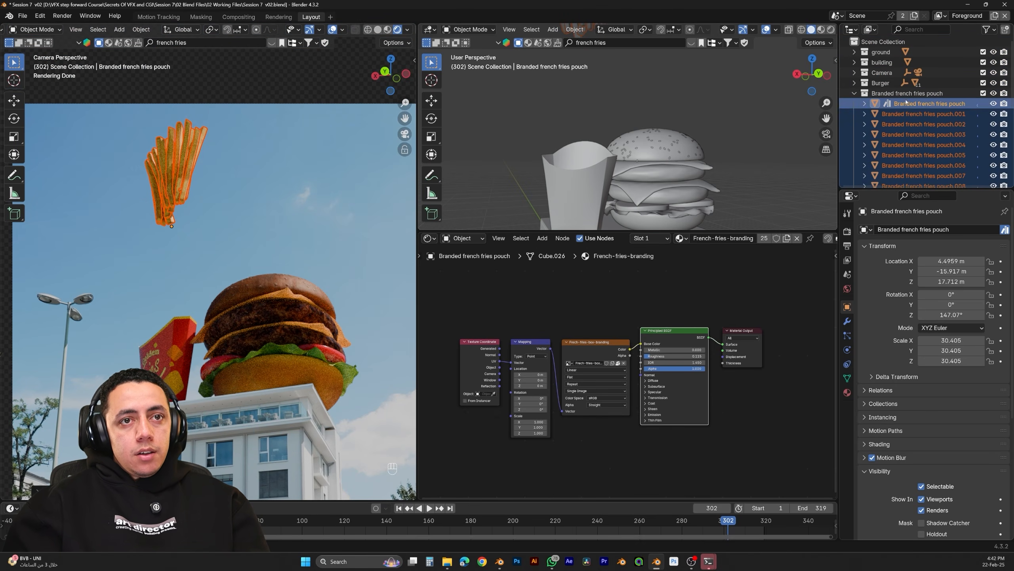
click(164, 185)
click(847, 349)
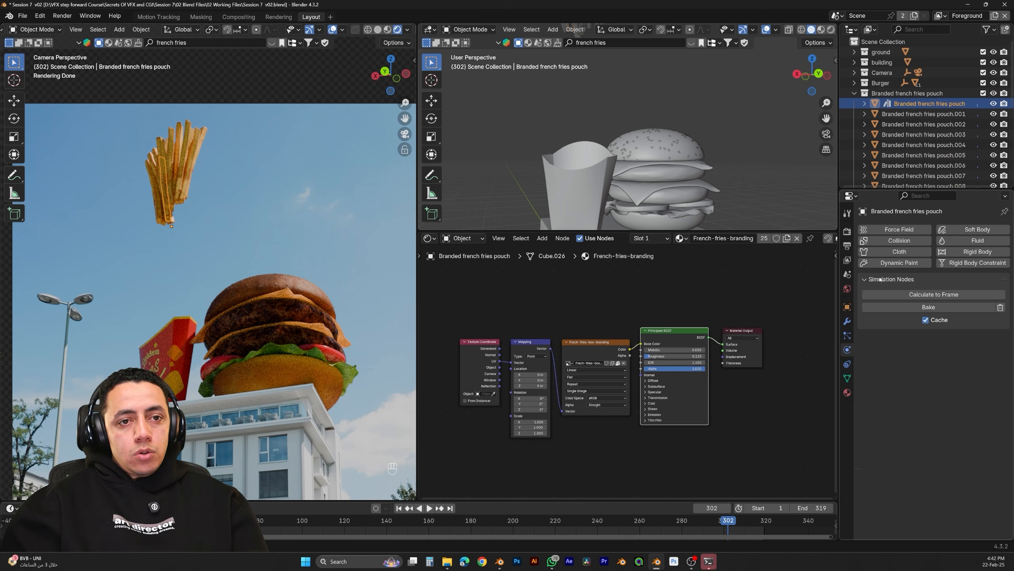
click(864, 278)
click(864, 279)
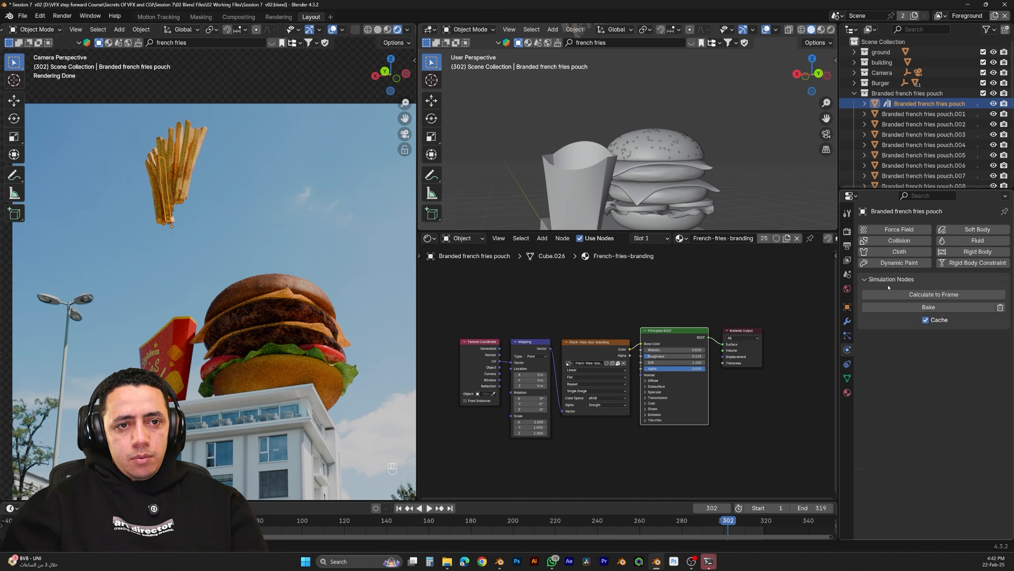
click(919, 294)
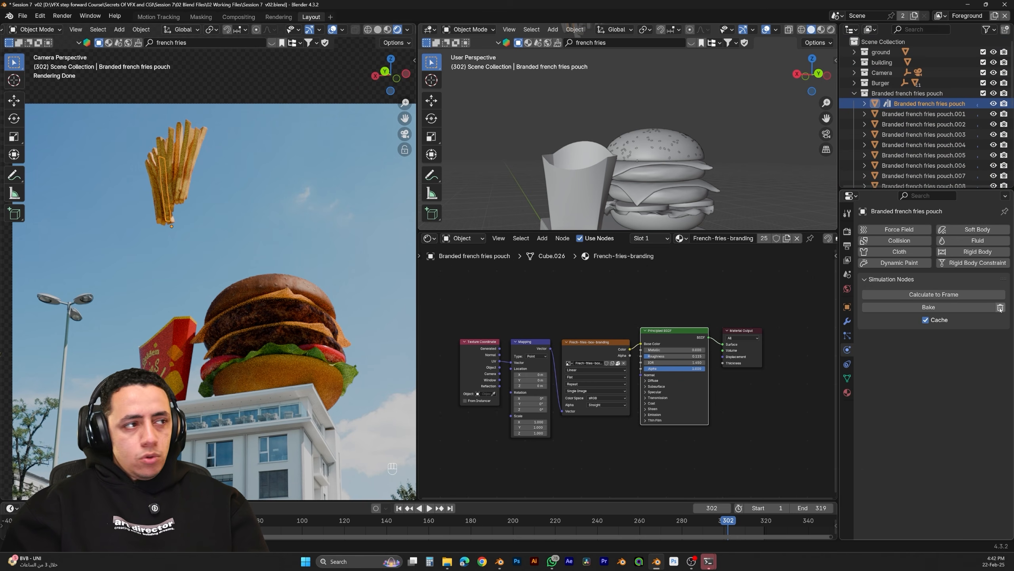
Clear the Auto Smooth modifier from the first fry and remove it from all the other fries together
click(847, 321)
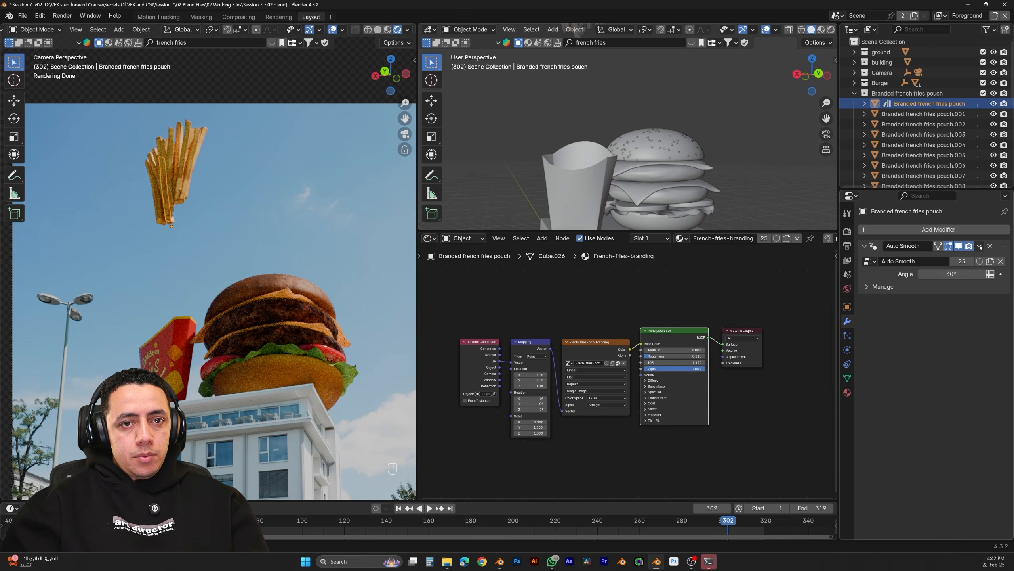
click(939, 229)
click(938, 113)
scroll(938, 143, down, 7)
shift+click(939, 167)
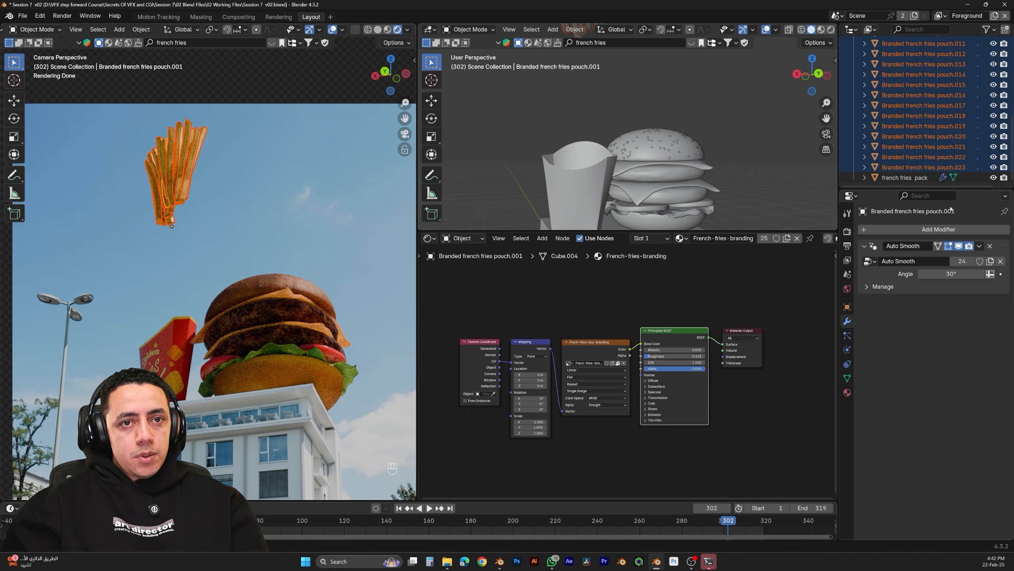
alt+click(990, 246)
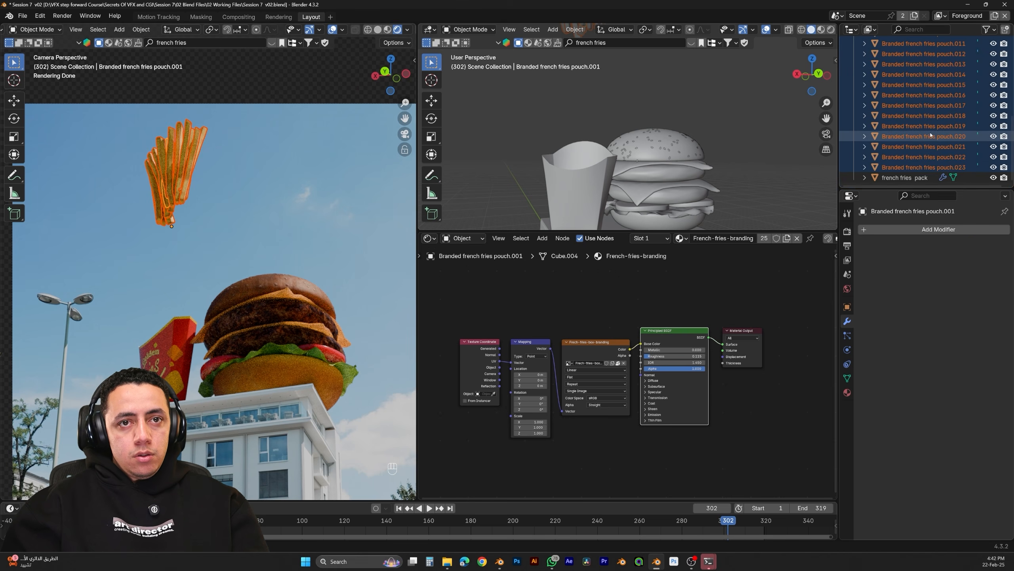
Add Rigid Body physics to the first fry, Branded french fries pouch
scroll(932, 127, up, 4)
scroll(933, 118, up, 4)
click(930, 104)
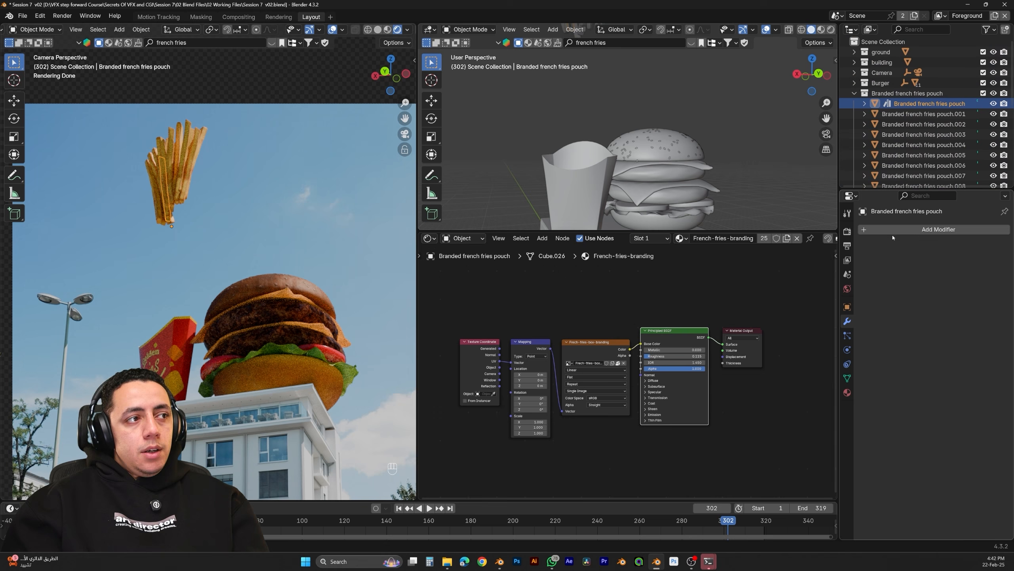
click(847, 349)
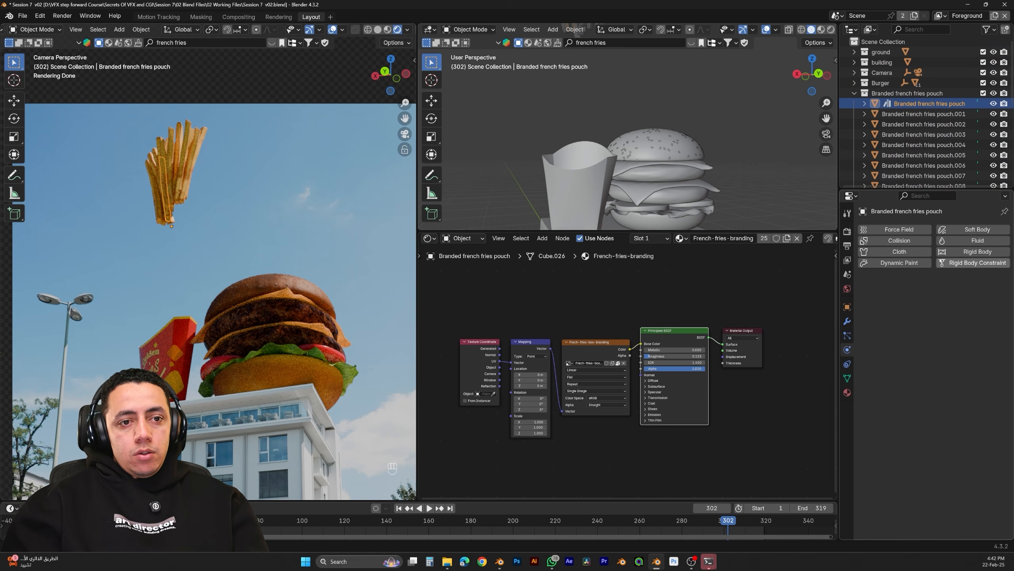
click(969, 253)
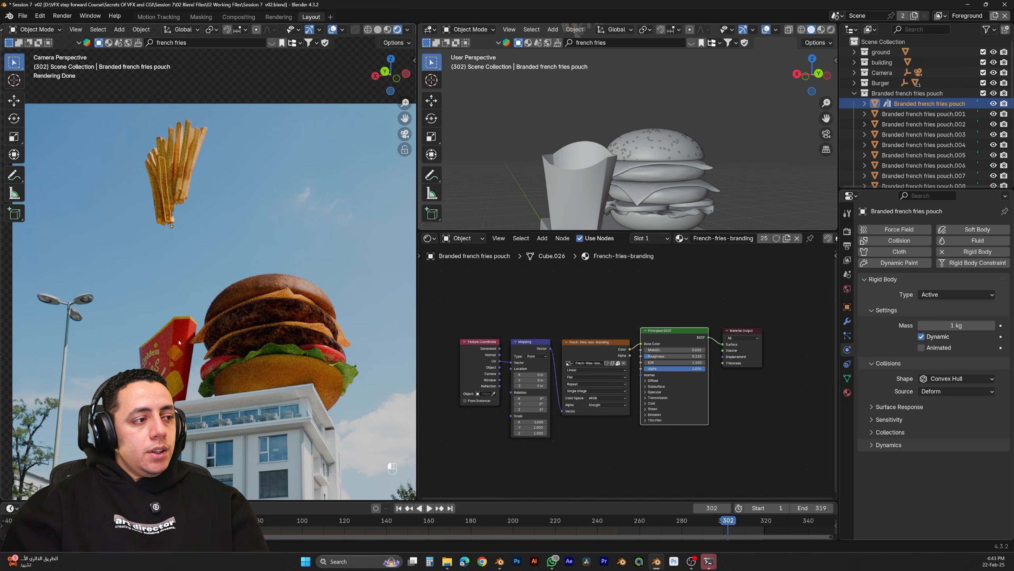
Apply the Auto Smooth modifier on the french fries pack
click(578, 187)
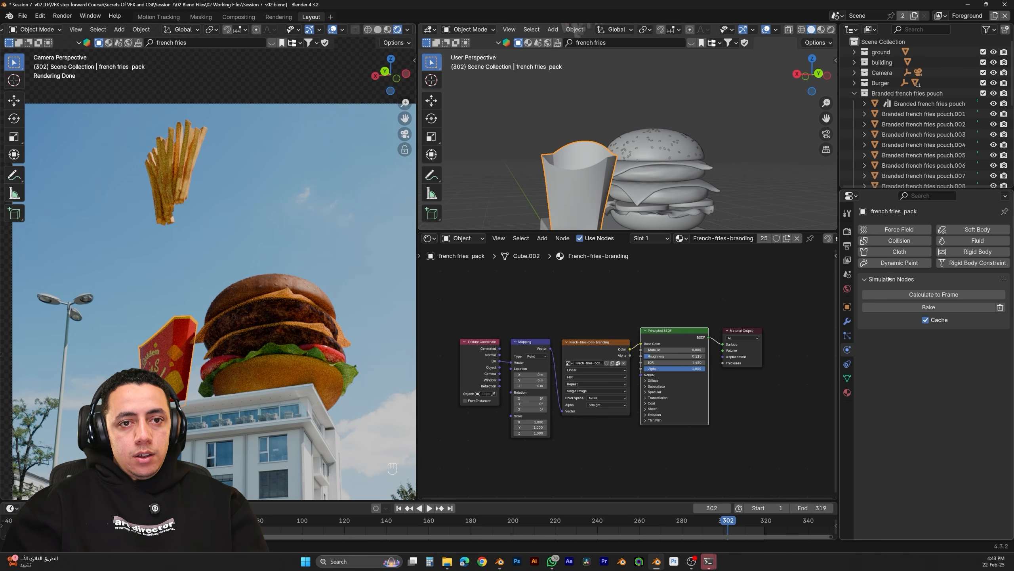
click(847, 321)
click(980, 246)
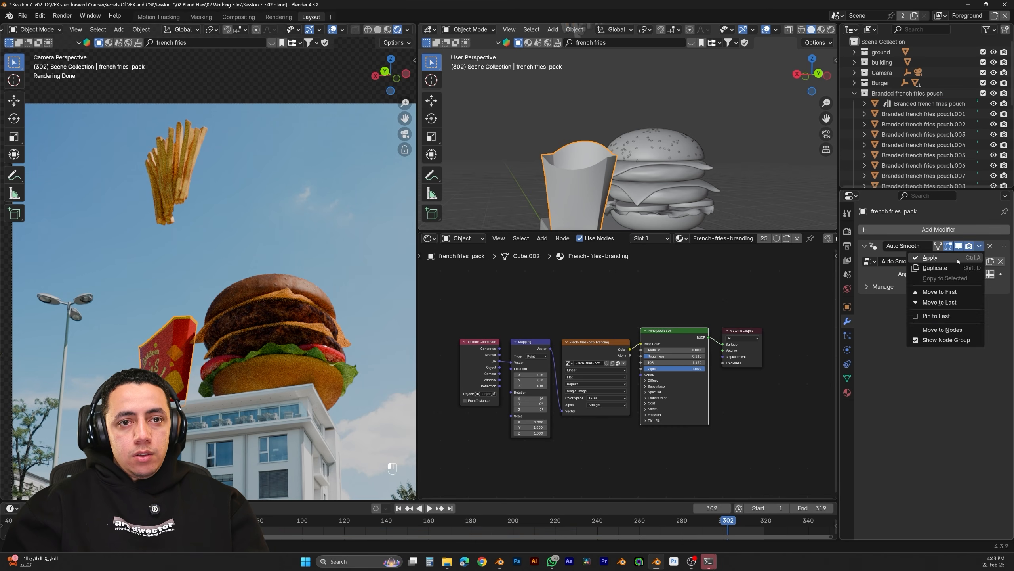
click(966, 259)
Add Rigid Body physics to the pack as a Passive, Animated body with the Mesh collision shape
click(848, 349)
click(979, 252)
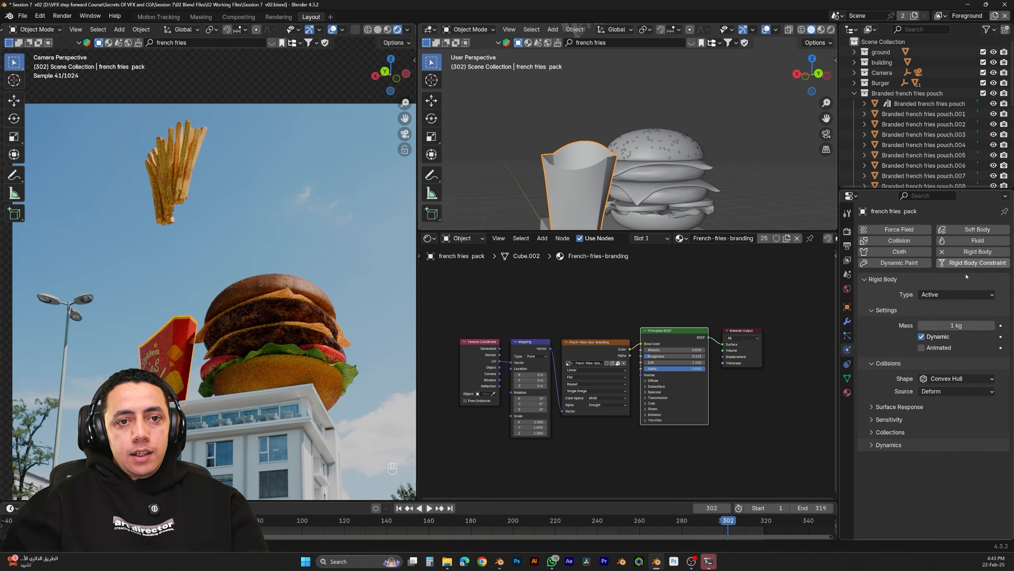
click(957, 294)
click(957, 318)
click(935, 355)
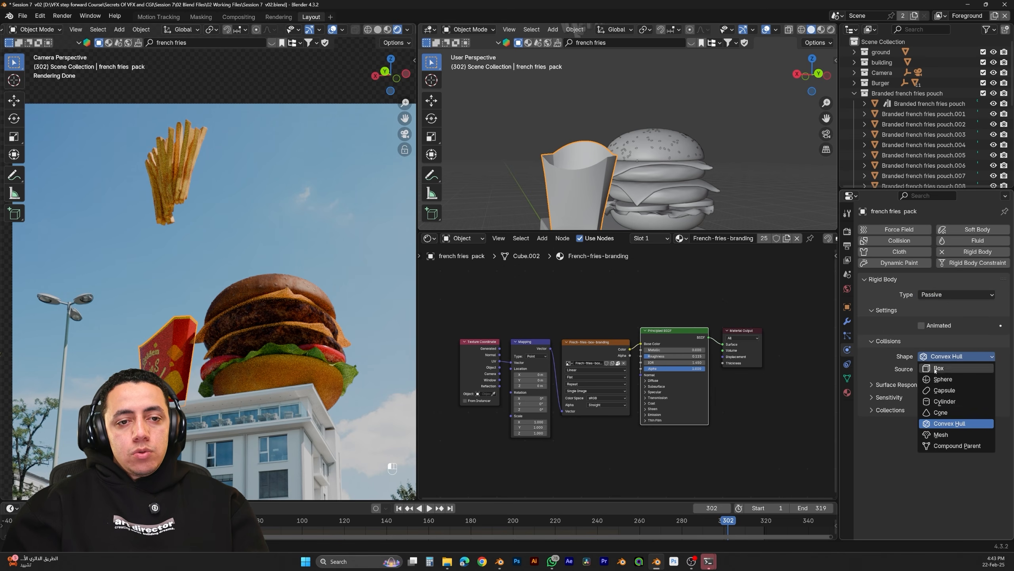
click(941, 435)
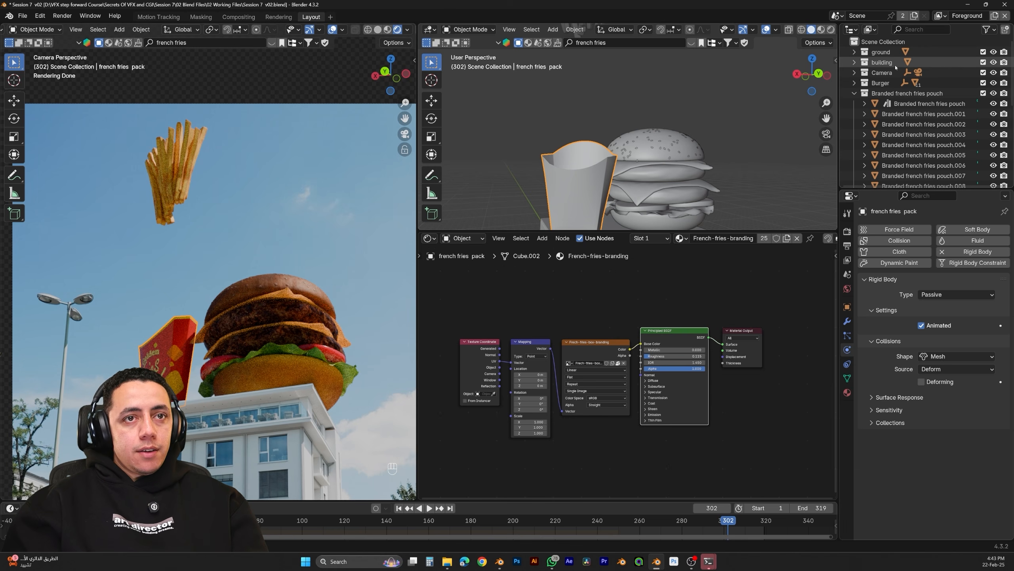
Exclude the Burger collection from the scene and play the simulation from frame 1 to check how the fry falls
click(983, 83)
click(399, 508)
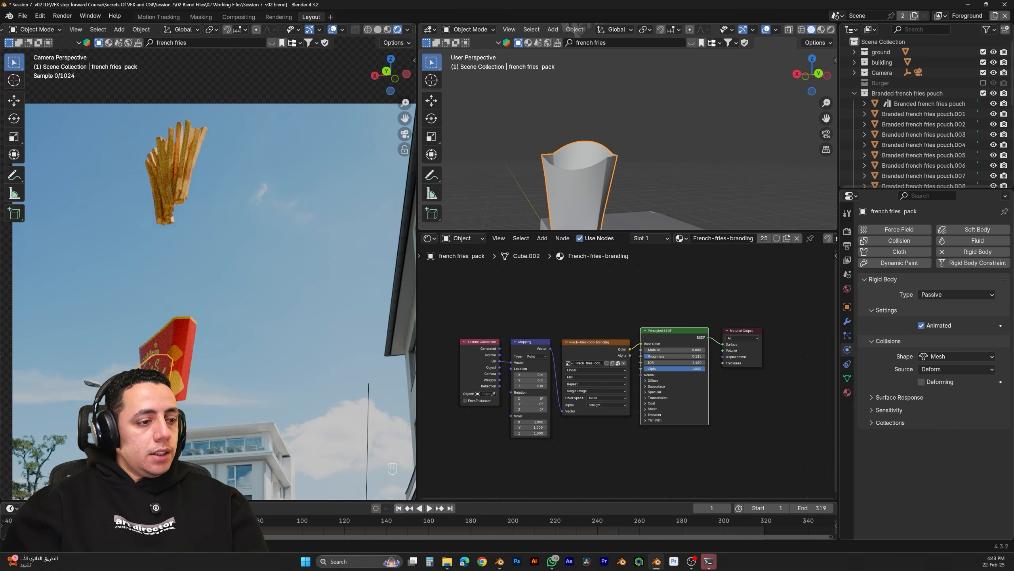
key(space)
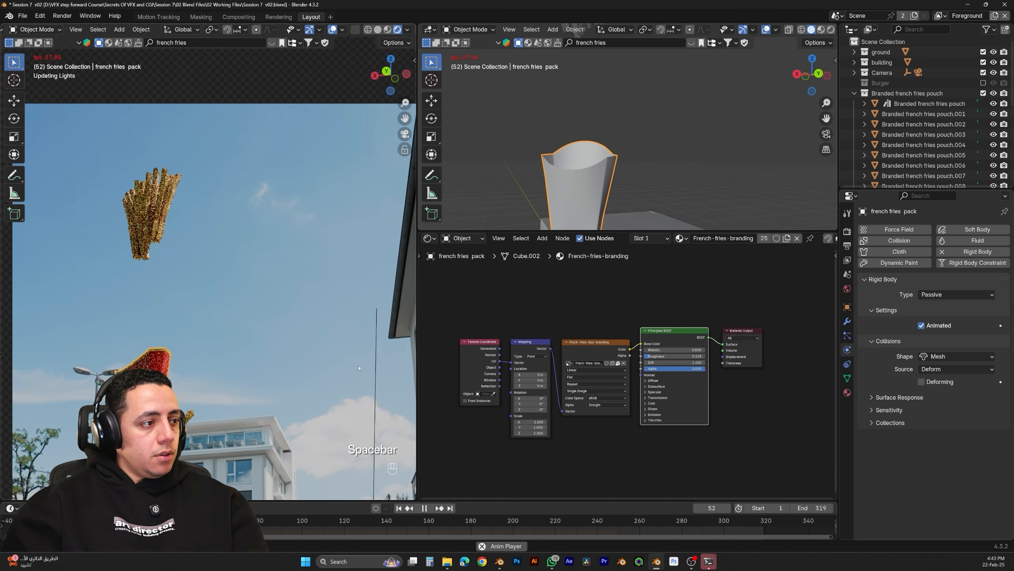
key(space)
scroll(617, 187, down, 3)
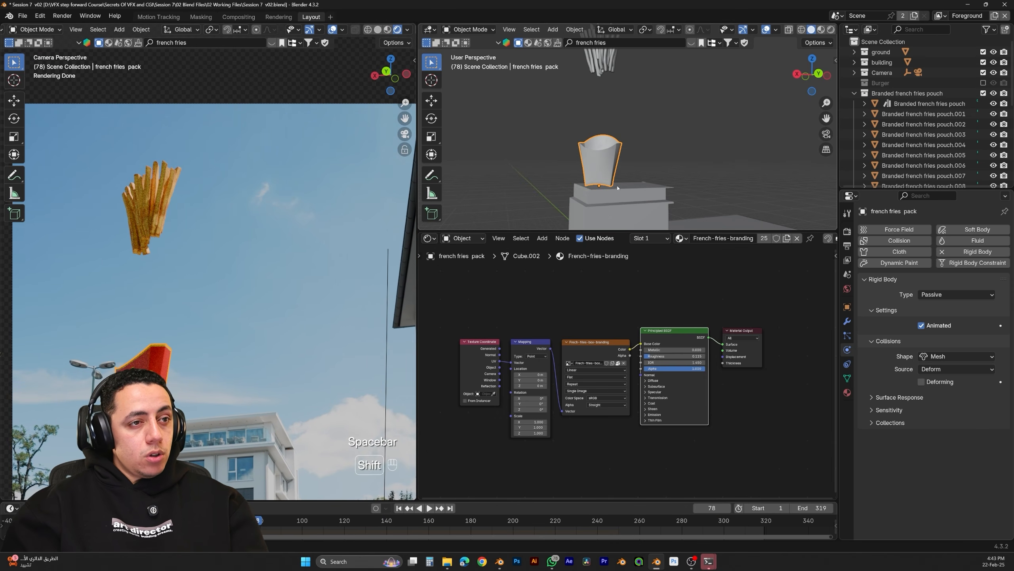
shift+middle_drag(617, 188, 507, 96)
click(187, 520)
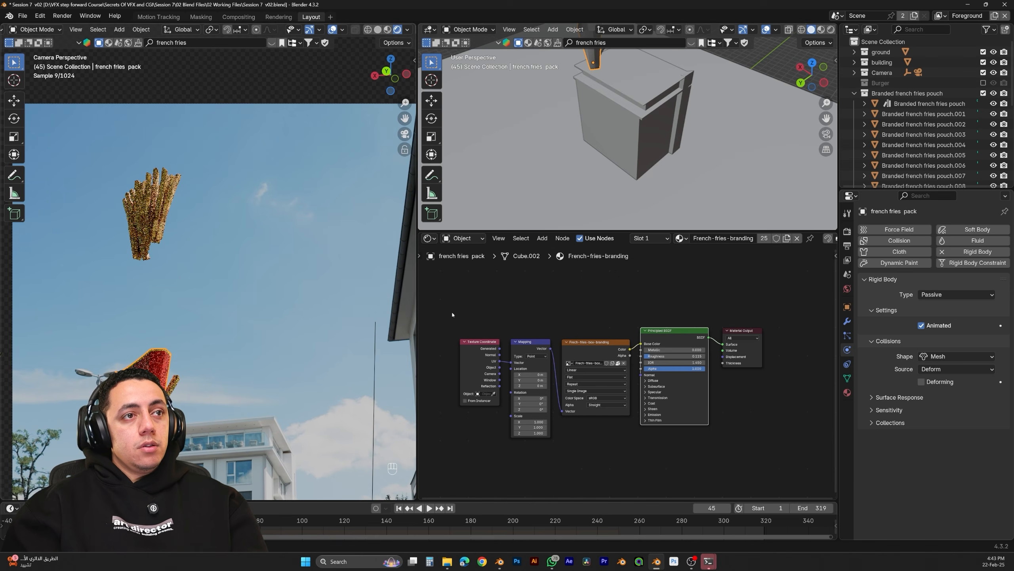
shift+middle_drag(693, 95, 640, 154)
click(399, 508)
Set the french fries pack's origin to its geometry and apply its scale
scroll(644, 168, down, 4)
scroll(651, 120, up, 4)
shift+middle_drag(656, 180, 642, 111)
right_click(608, 169)
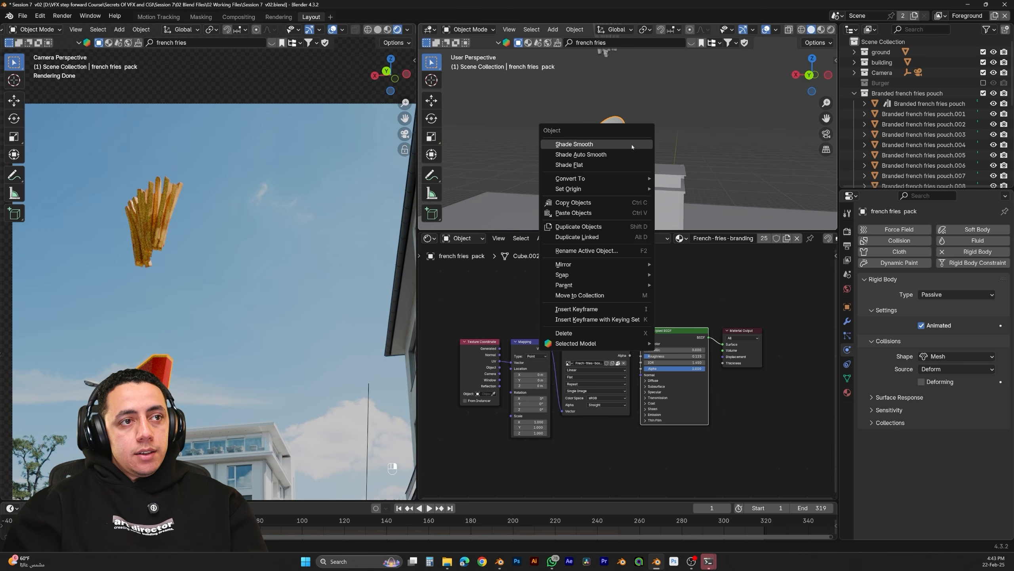
mouse_move(599, 188)
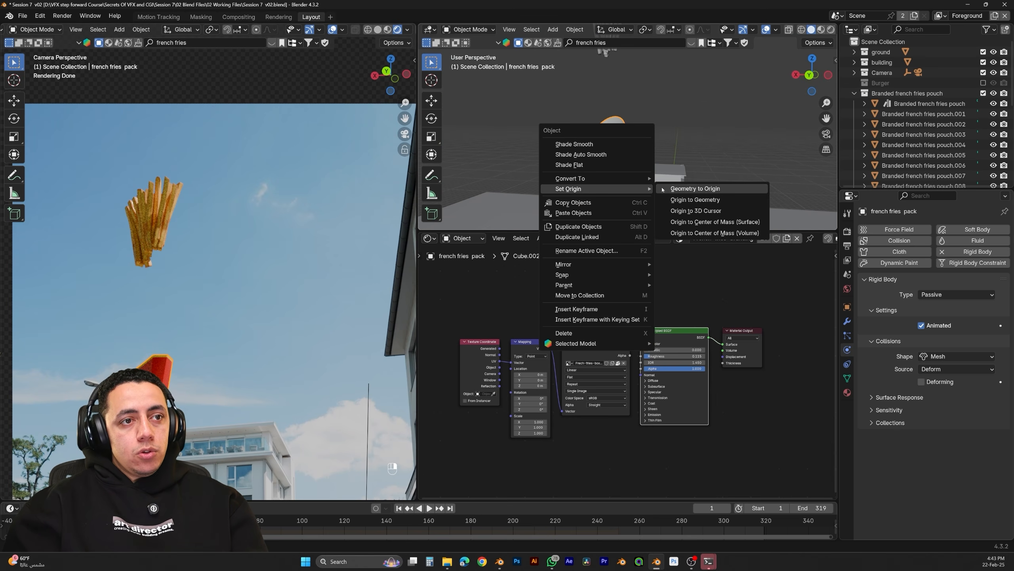
click(690, 200)
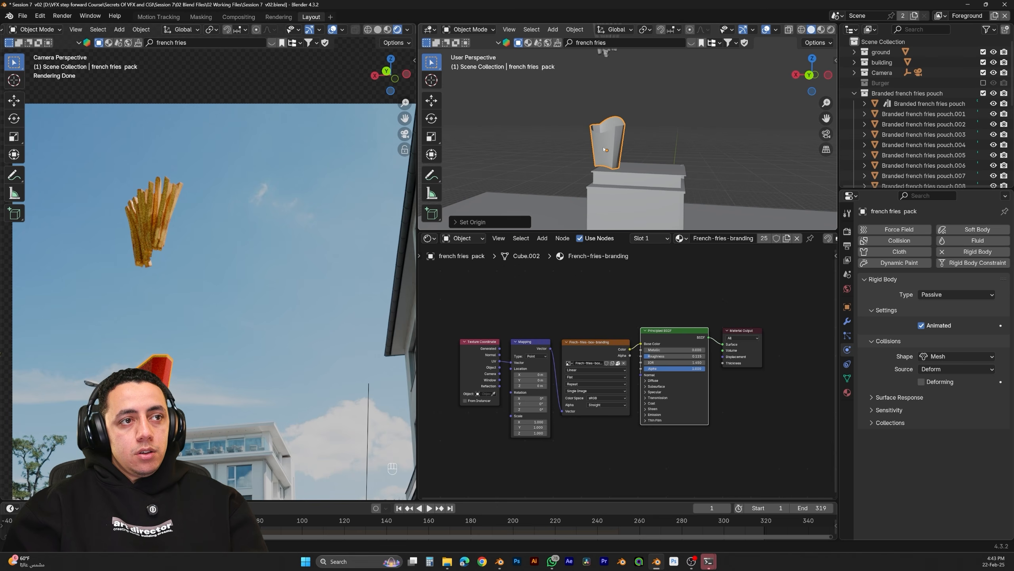
click(847, 308)
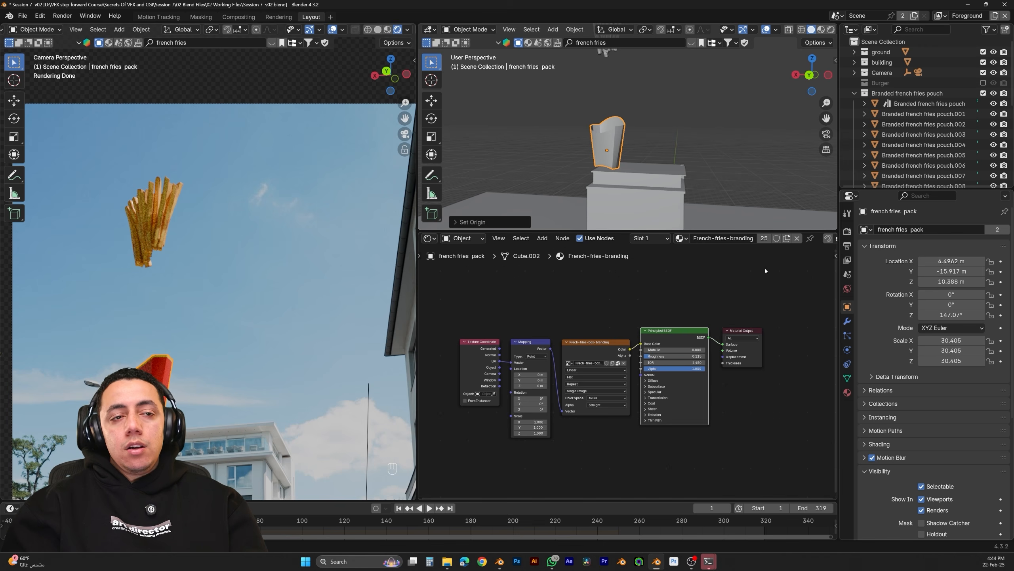
key(ctrl+a)
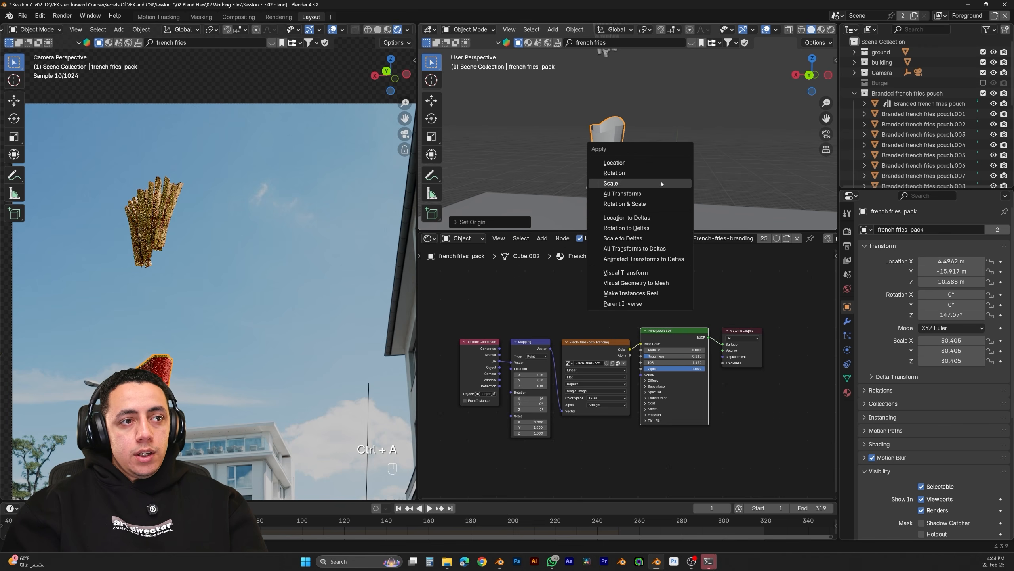
click(661, 183)
Set the first fry's origin to its geometry and apply its scale
shift+middle_drag(718, 125, 725, 156)
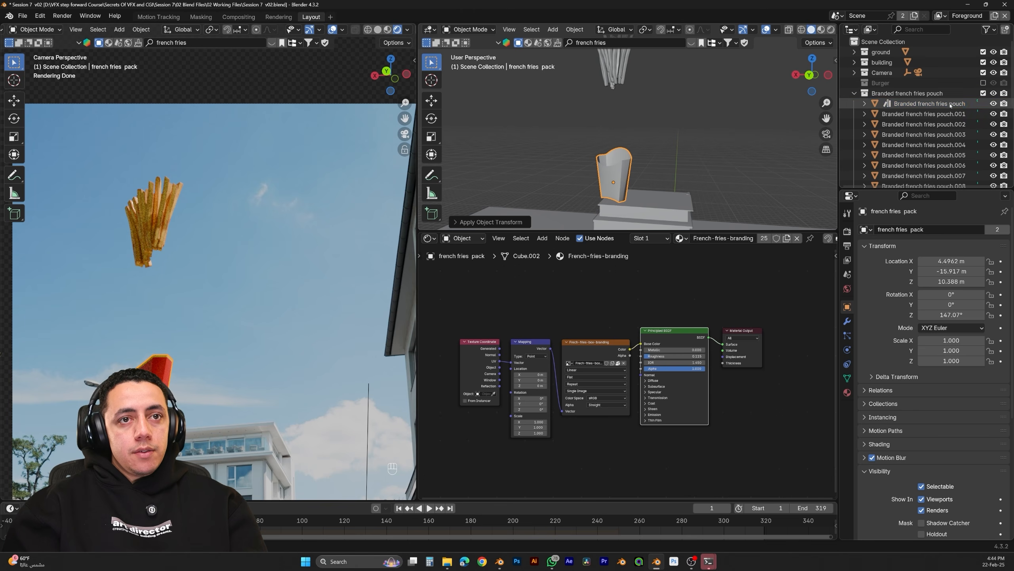
click(951, 104)
shift+middle_drag(665, 88, 670, 158)
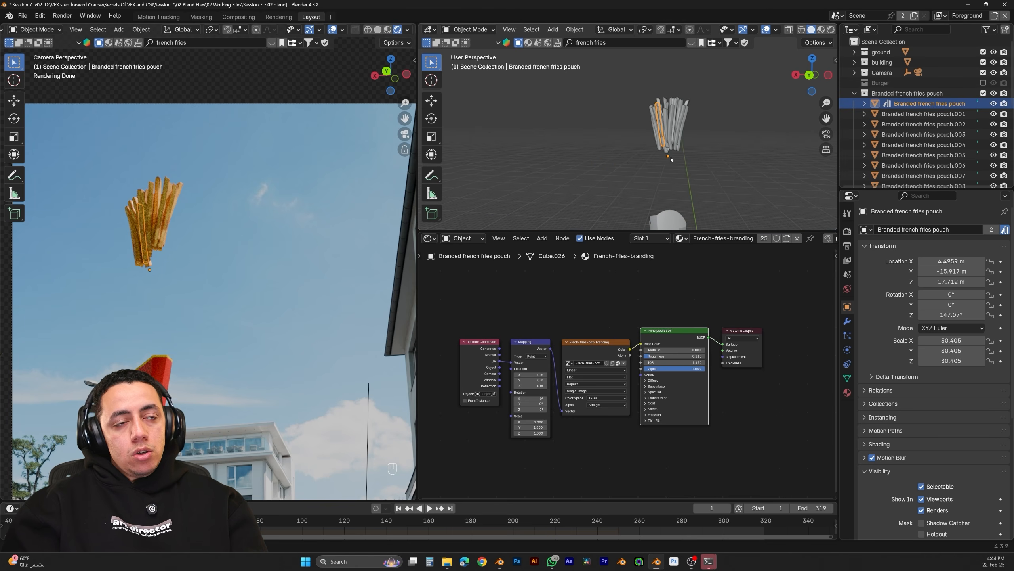
right_click(551, 150)
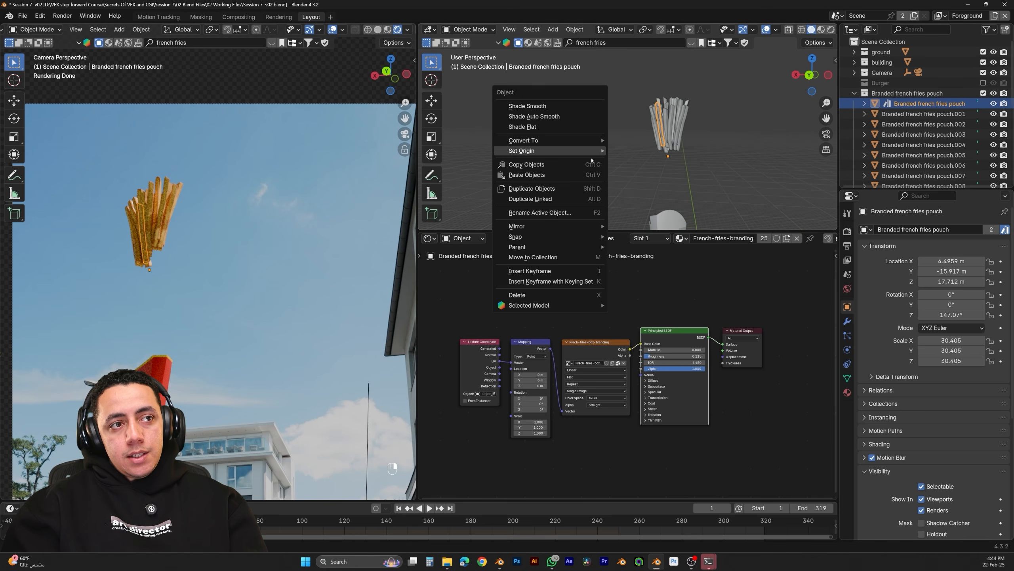
mouse_move(591, 152)
click(630, 161)
key(ctrl+a)
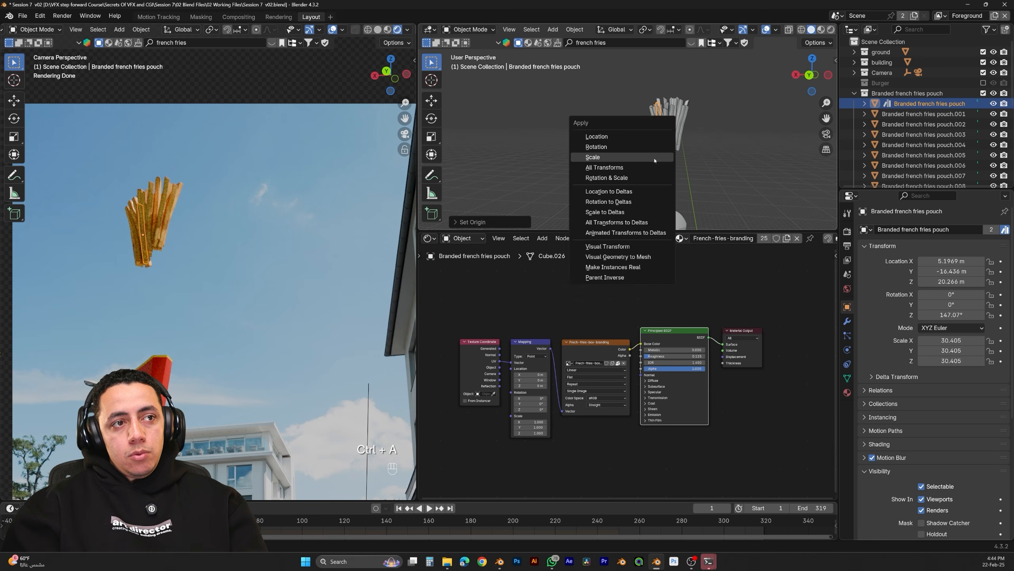
click(659, 159)
Play the rigid body simulation again to check how the first fry lands at the pack
key(space)
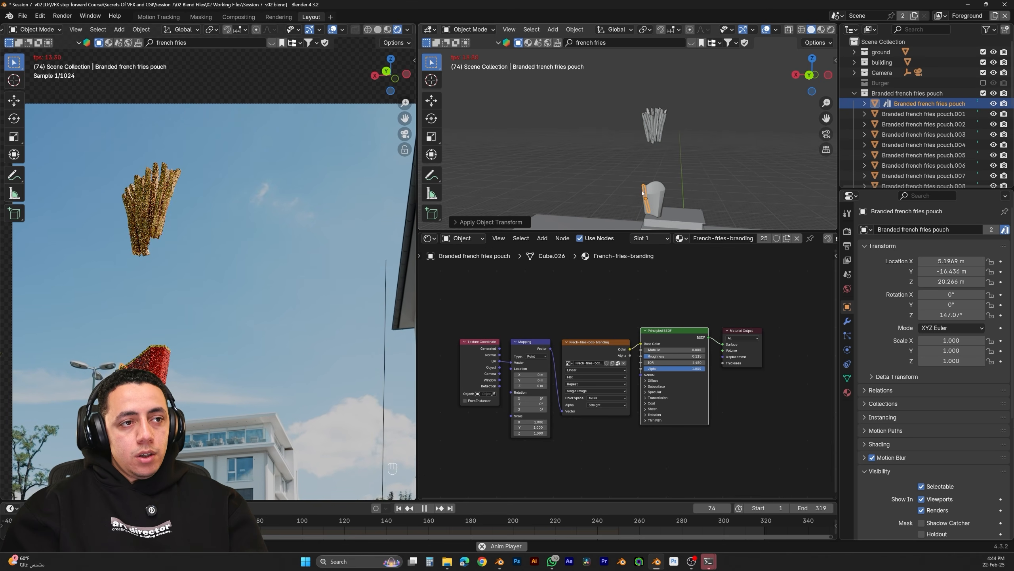
key(space)
scroll(663, 112, up, 4)
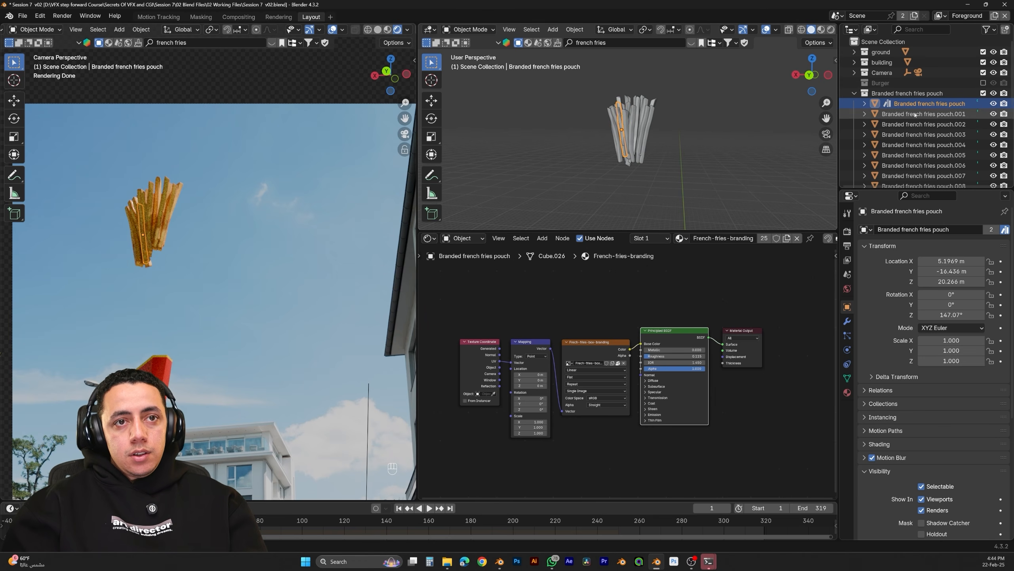
Copy the first fry's active rigid body settings to all the other fries in the Branded french fries pouch collection
scroll(917, 116, down, 10)
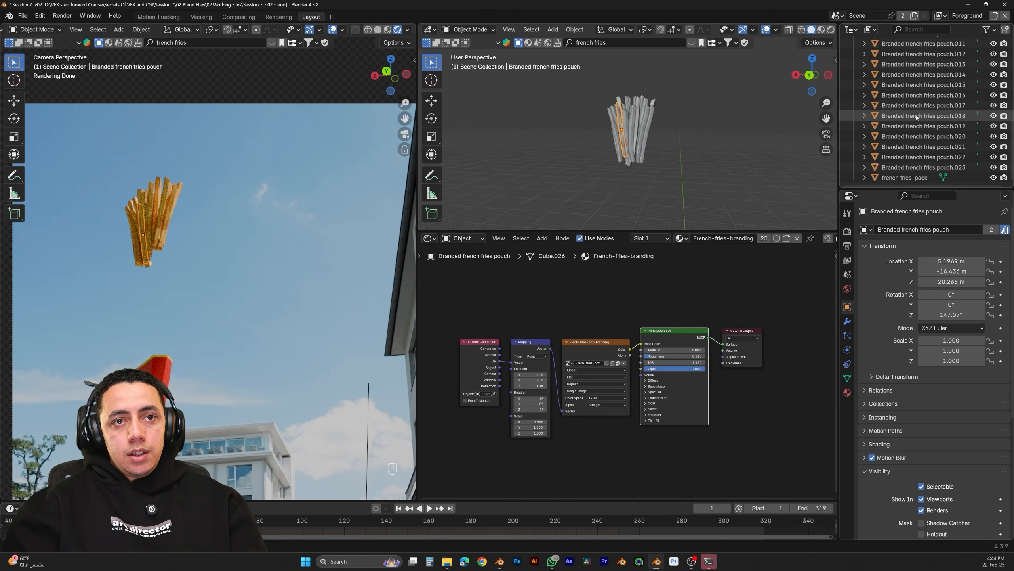
shift+click(949, 168)
scroll(951, 168, up, 8)
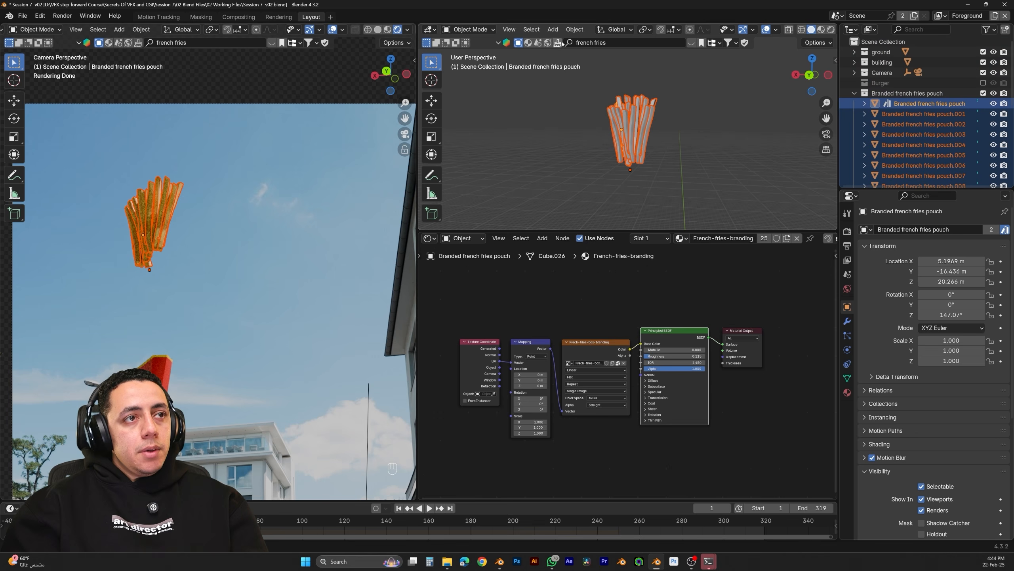
click(575, 29)
mouse_move(615, 310)
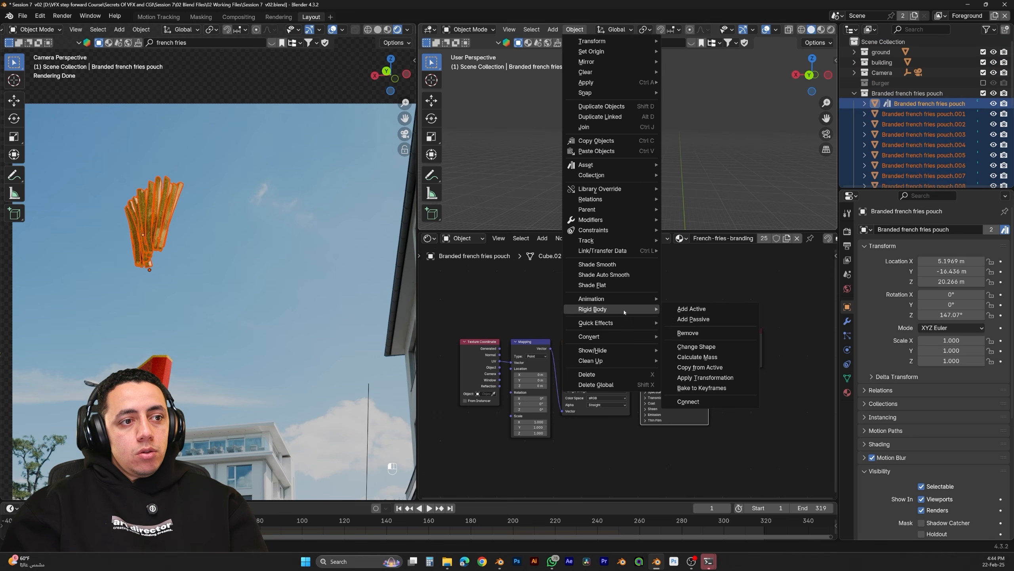
click(737, 368)
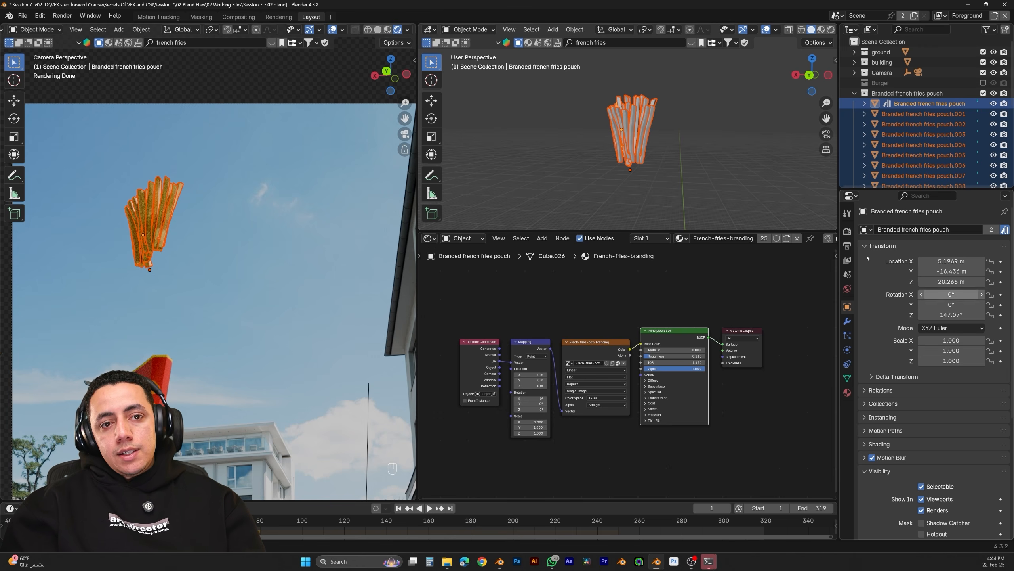
Set the origin of all selected fries to their center of mass (volume) and apply their scale
right_click(709, 152)
mouse_move(709, 144)
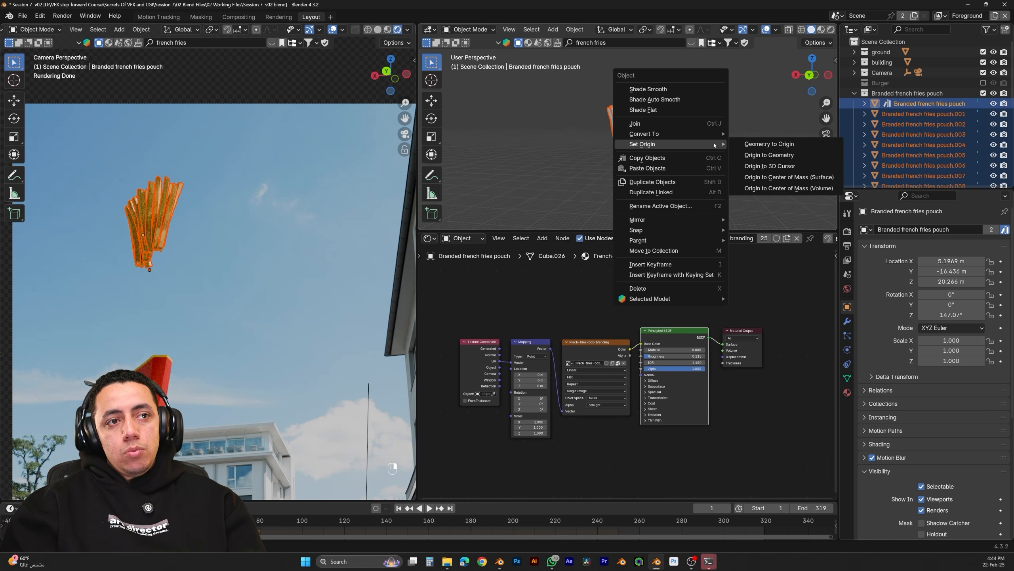
click(793, 188)
key(ctrl+a)
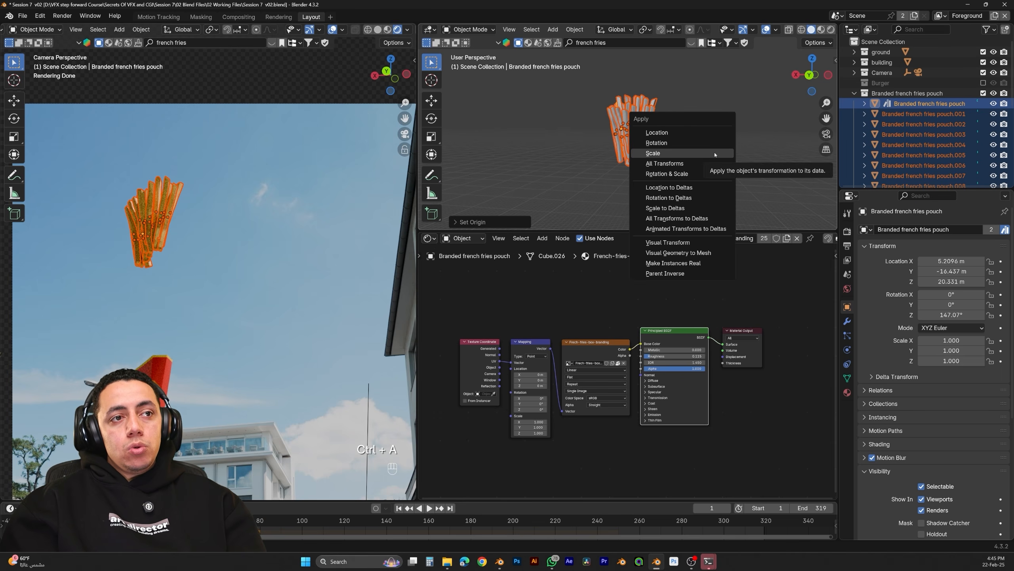
click(727, 141)
Save the file and play the rigid body simulation to check how all the fries fall, returning to frame 1
click(926, 165)
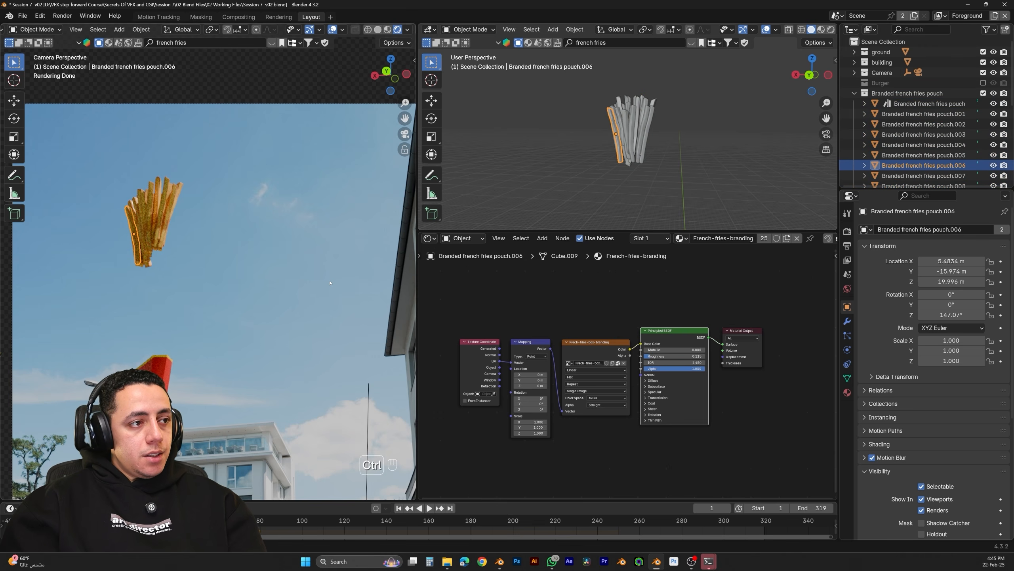
key(ctrl+s)
key(space)
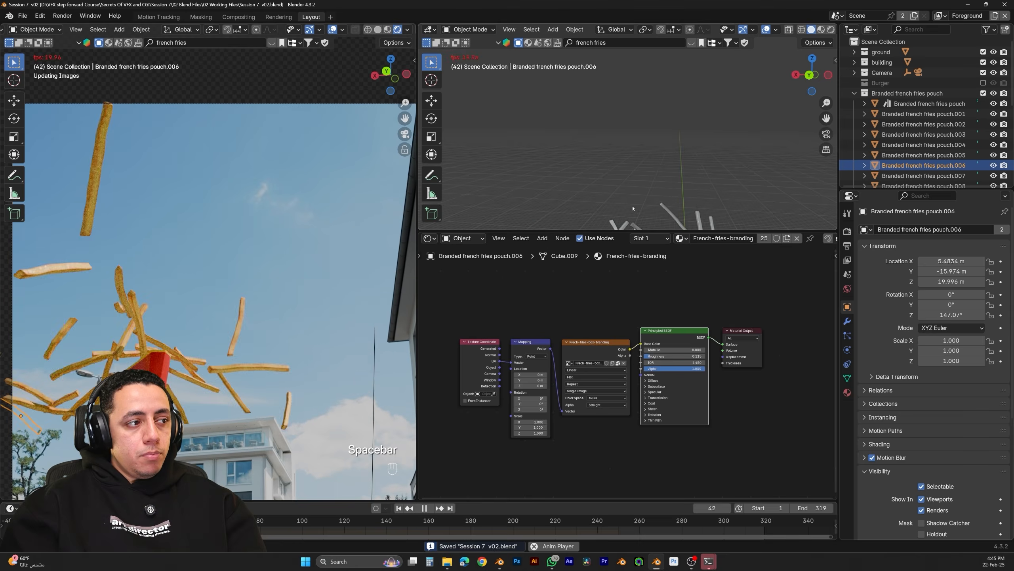
key(space)
key(space)
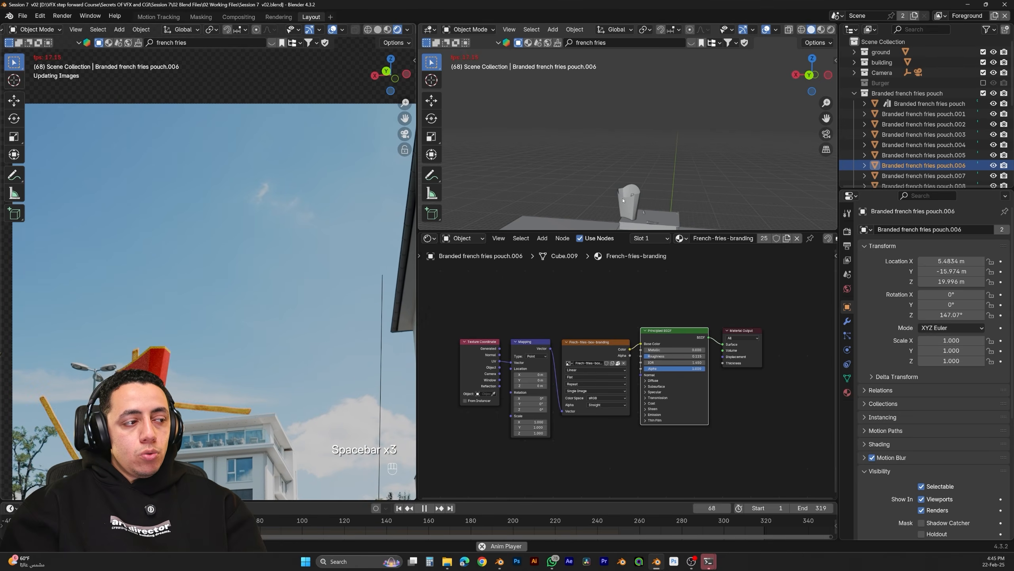
key(space)
click(398, 508)
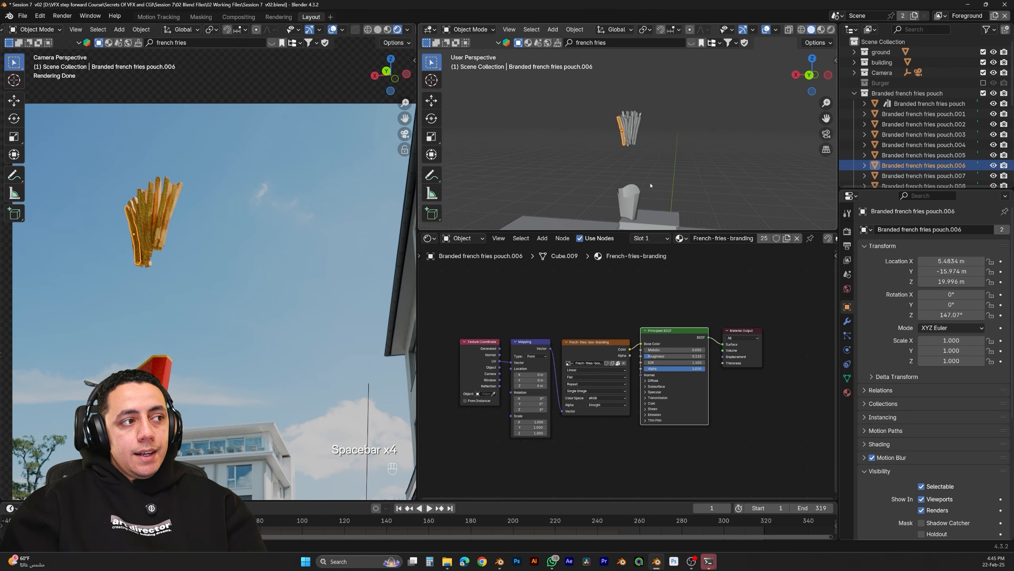
key(space)
key(space)
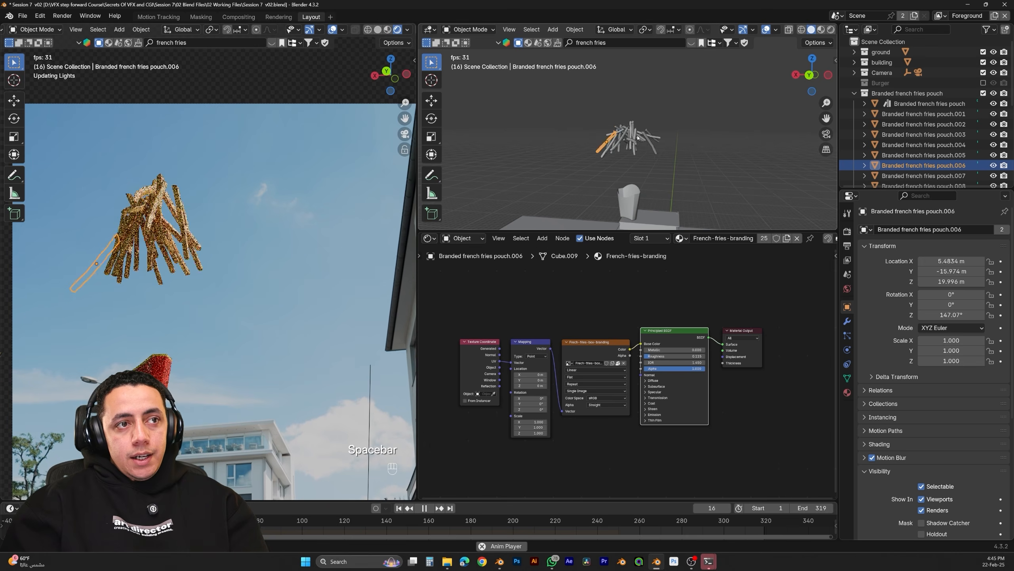
click(398, 508)
Enable the collision margin in the first fry's rigid body sensitivity settings and set it to 0.01 m
click(925, 104)
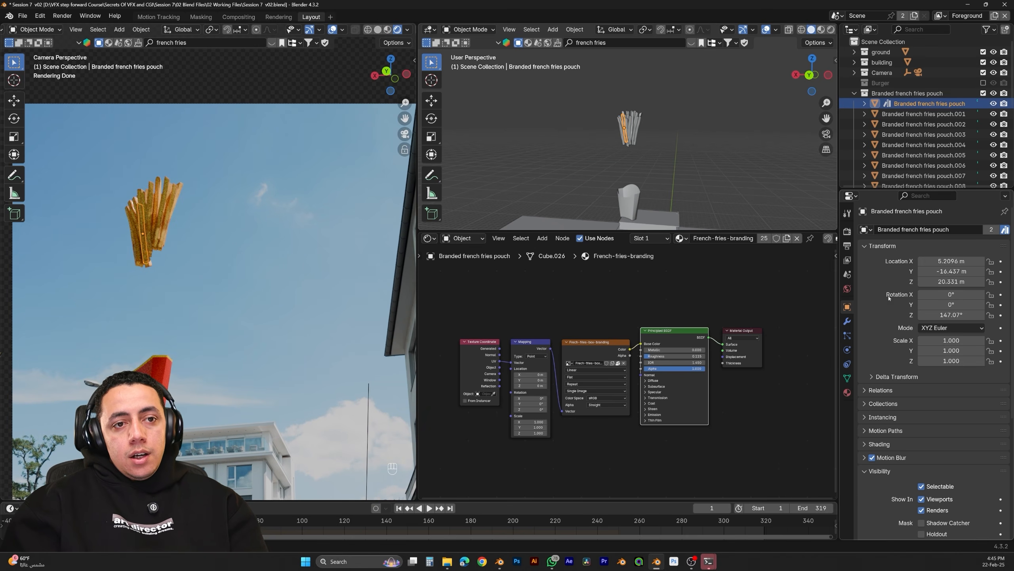
click(848, 349)
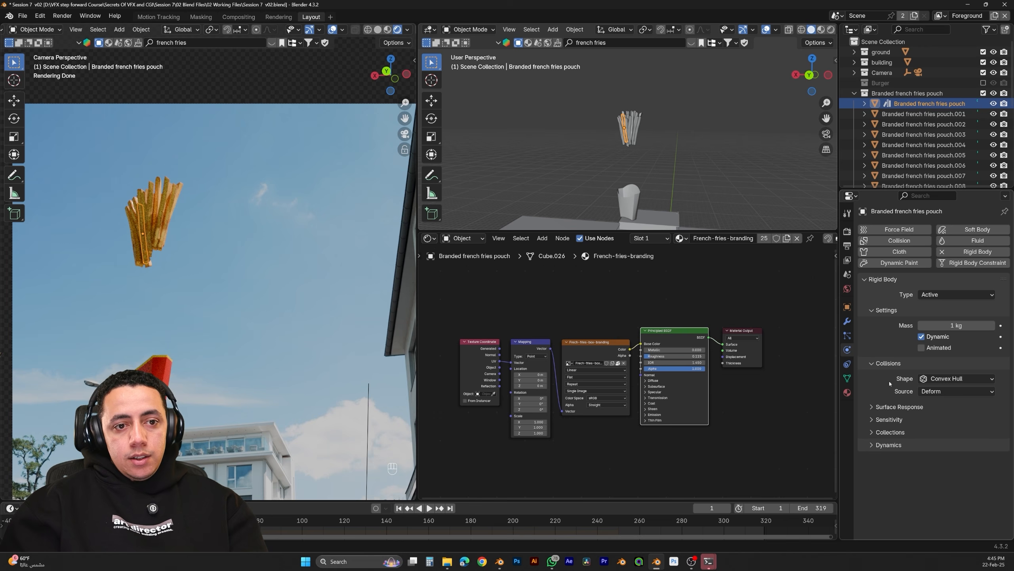
click(882, 420)
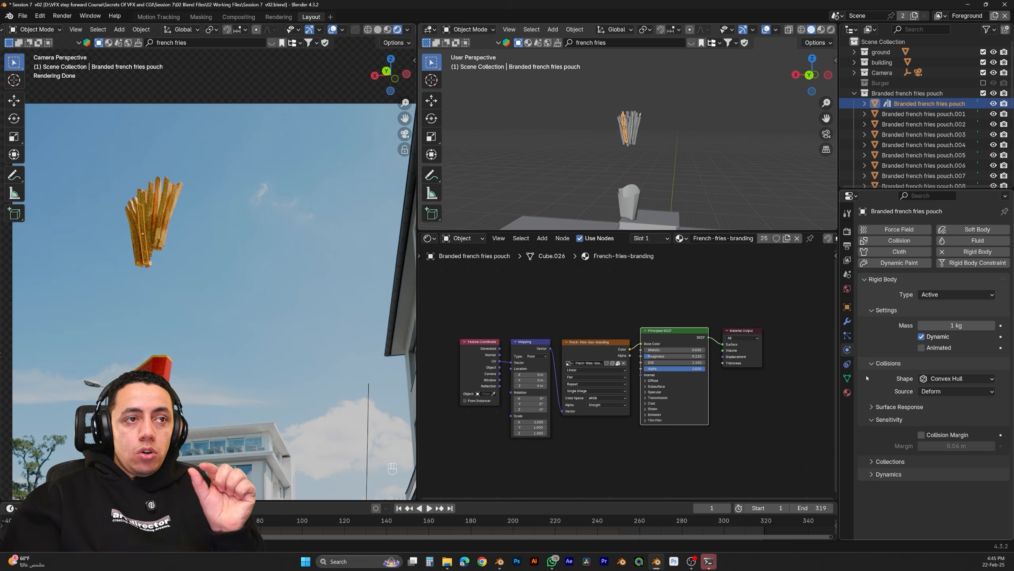
key(KP_Decimal)
middle_drag(650, 155, 699, 172)
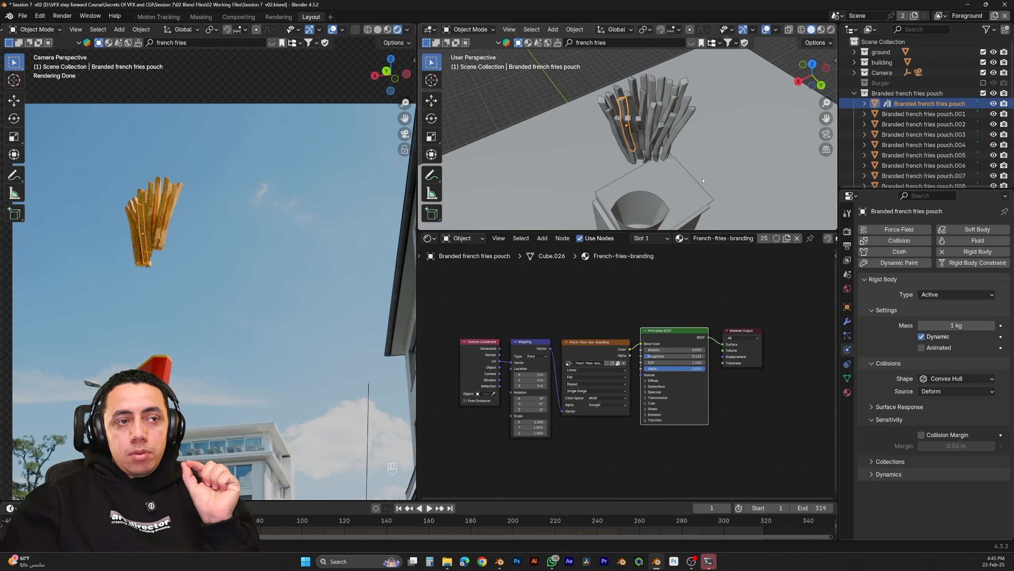
click(922, 435)
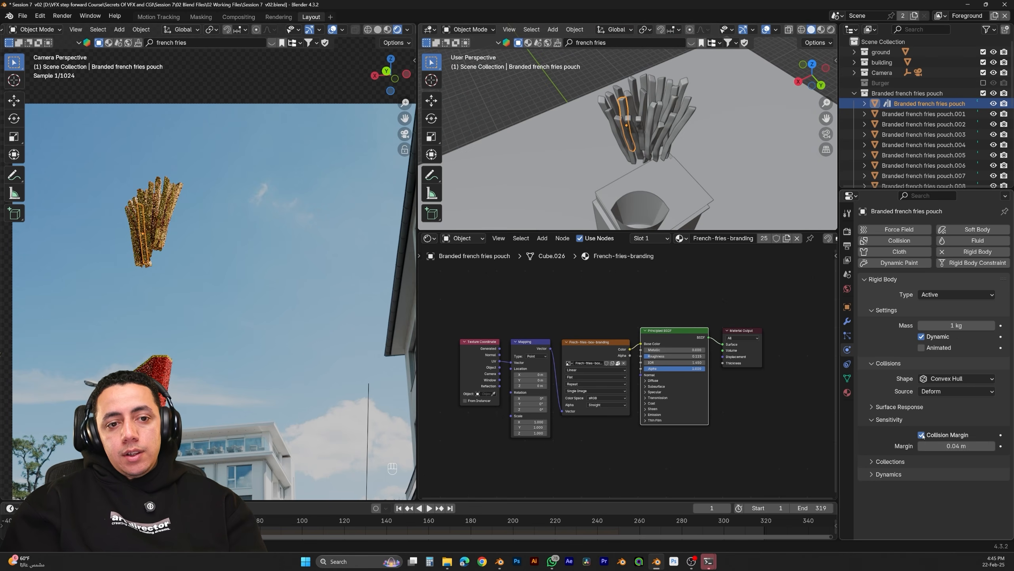
click(951, 446)
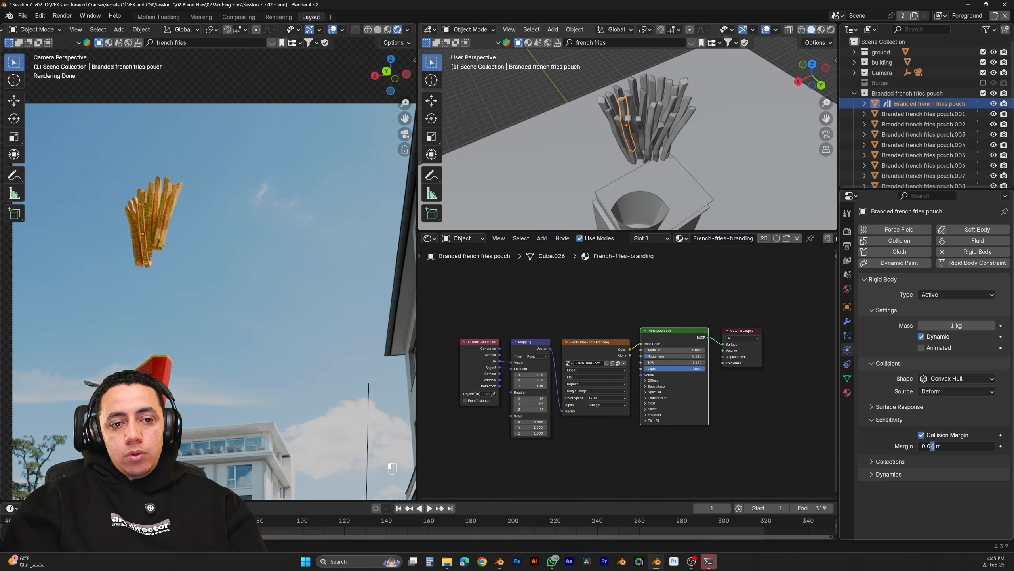
text(1)
key(Return)
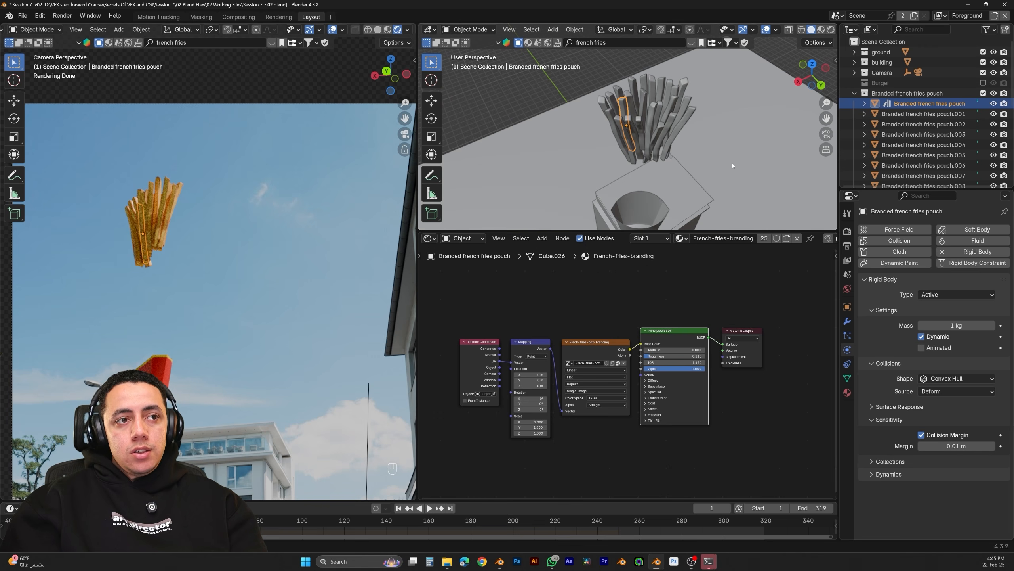
Copy the first fry's updated rigid body settings to all the other fries and check them on one fry
scroll(905, 116, down, 9)
shift+click(915, 167)
scroll(908, 174, up, 5)
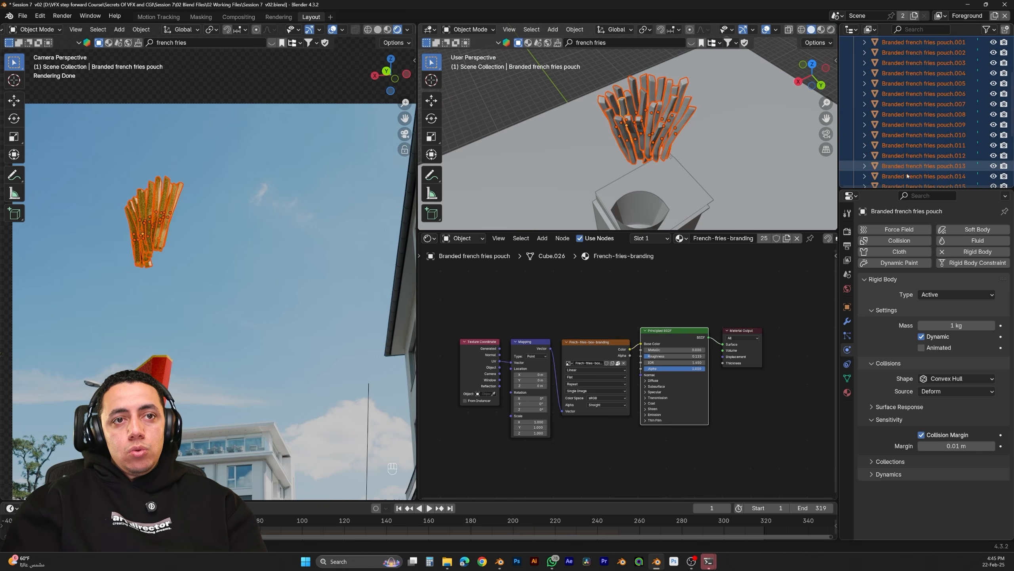
drag(926, 191, 926, 234)
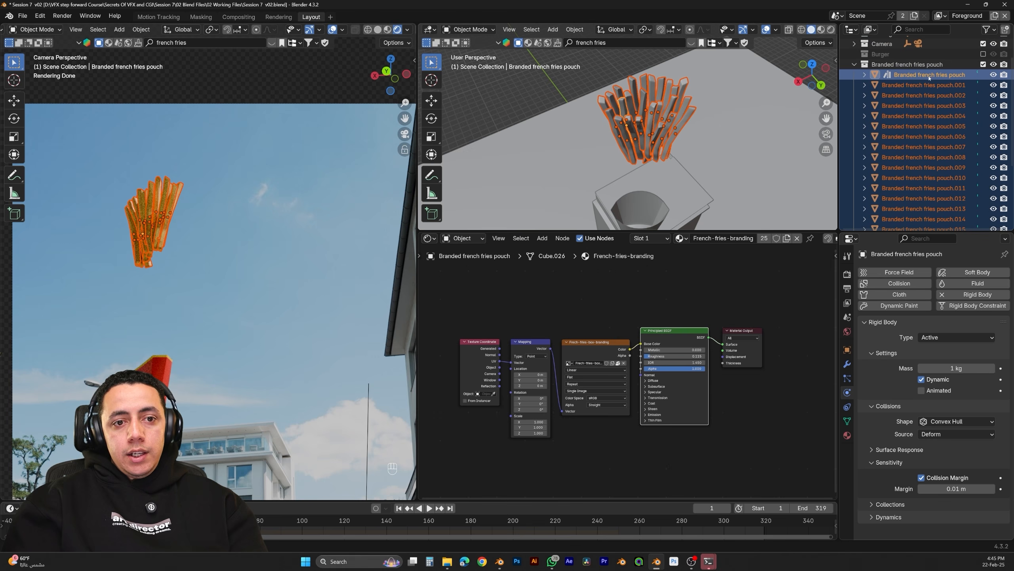
click(575, 29)
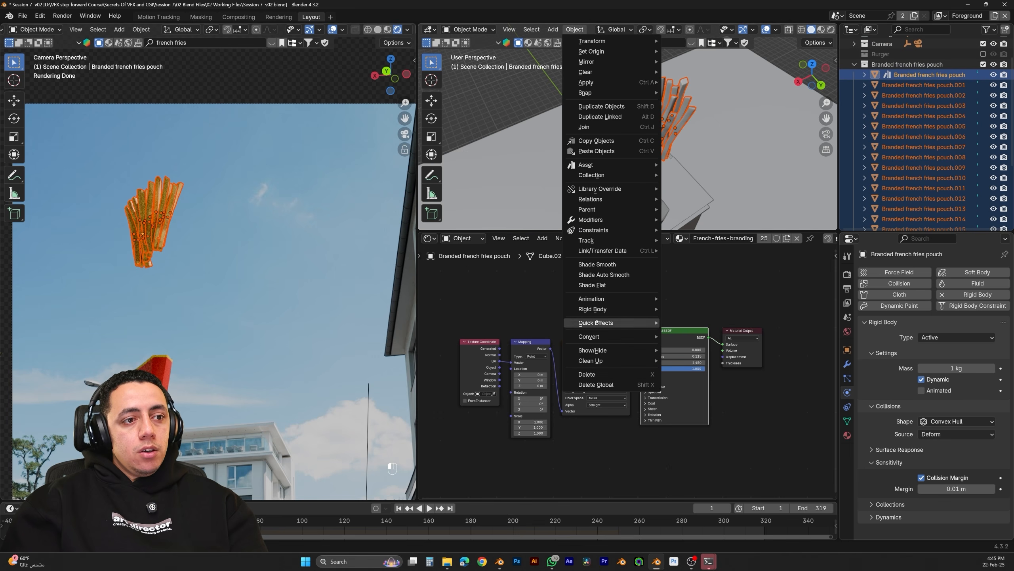
mouse_move(614, 337)
mouse_move(615, 309)
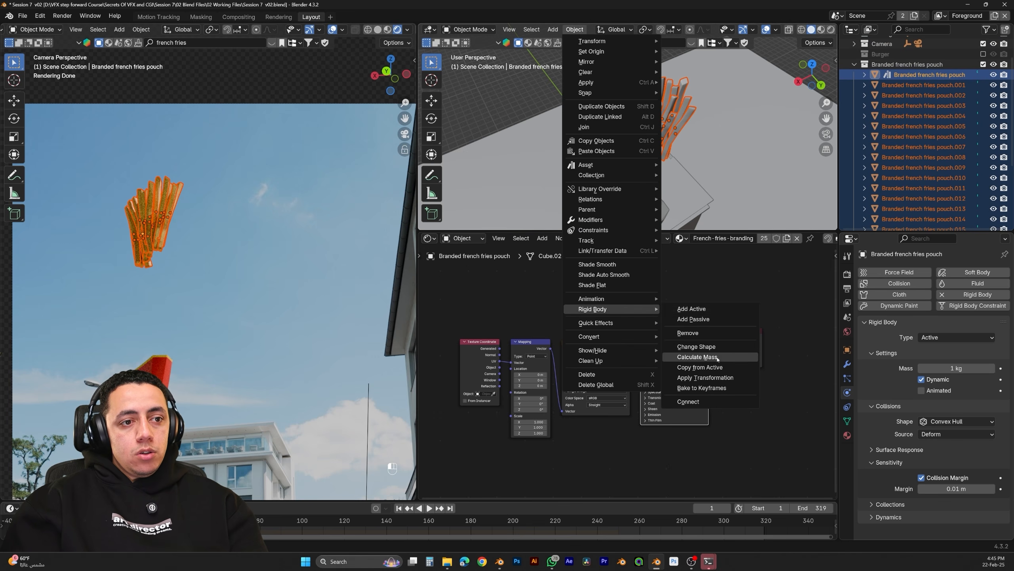
click(730, 368)
click(924, 157)
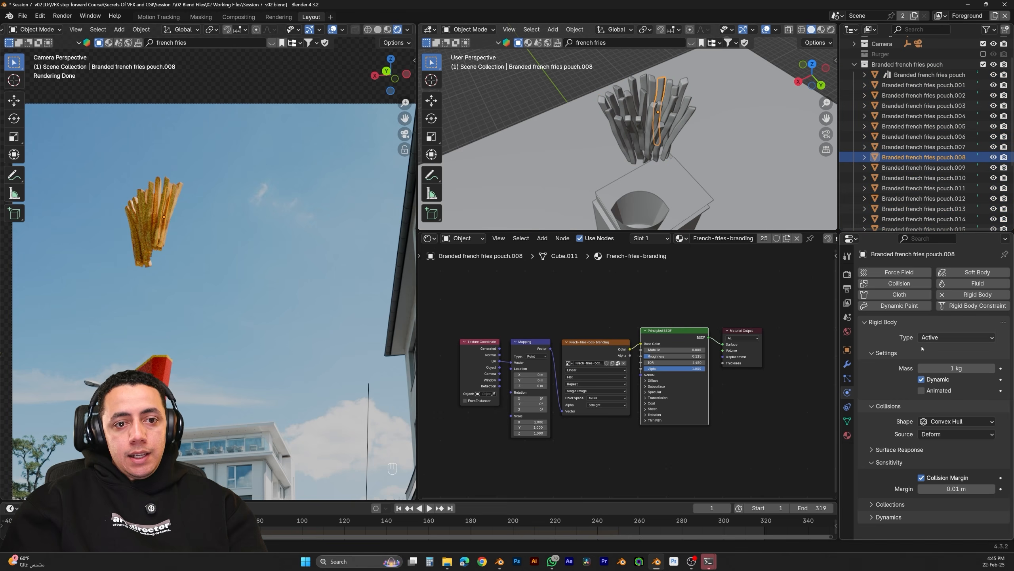
Play the simulation again, return to the start and examine the gaps between the fries up close
key(space)
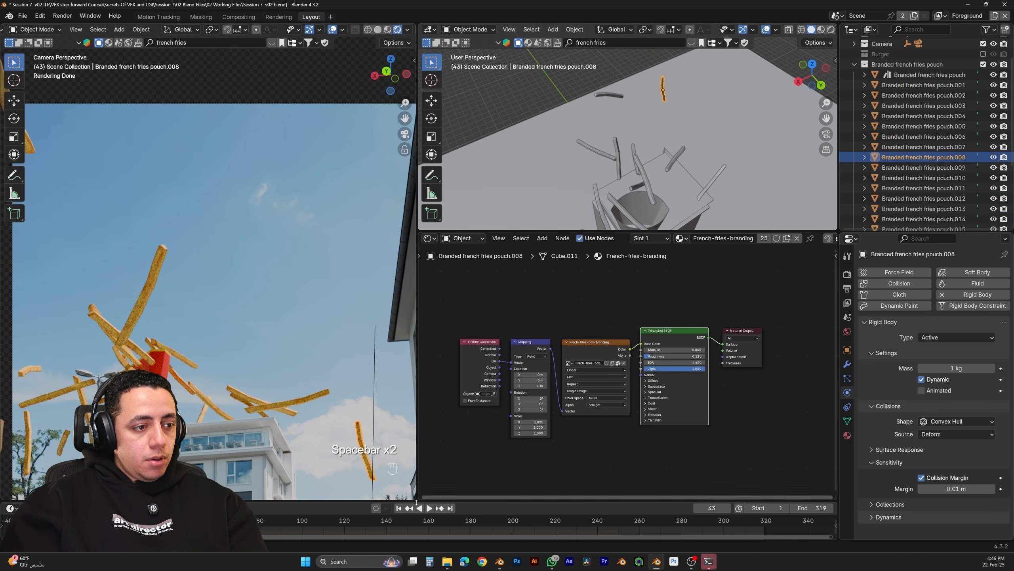
key(Escape)
middle_drag(597, 136, 659, 158)
scroll(685, 130, up, 3)
scroll(688, 128, up, 4)
scroll(721, 143, down, 2)
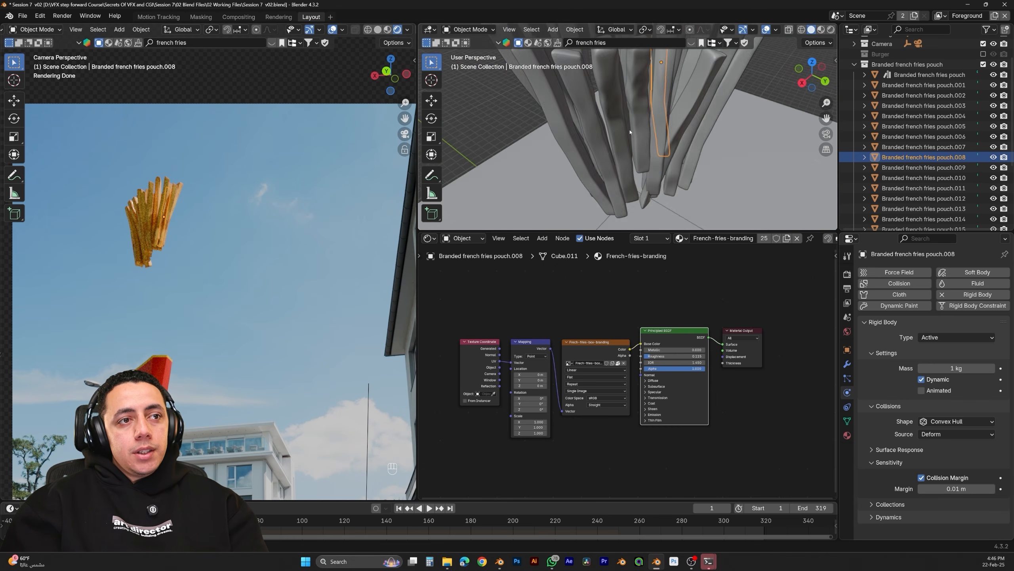
Duplicate the french fries pack in place, keeping the copy at the same position
scroll(660, 159, down, 6)
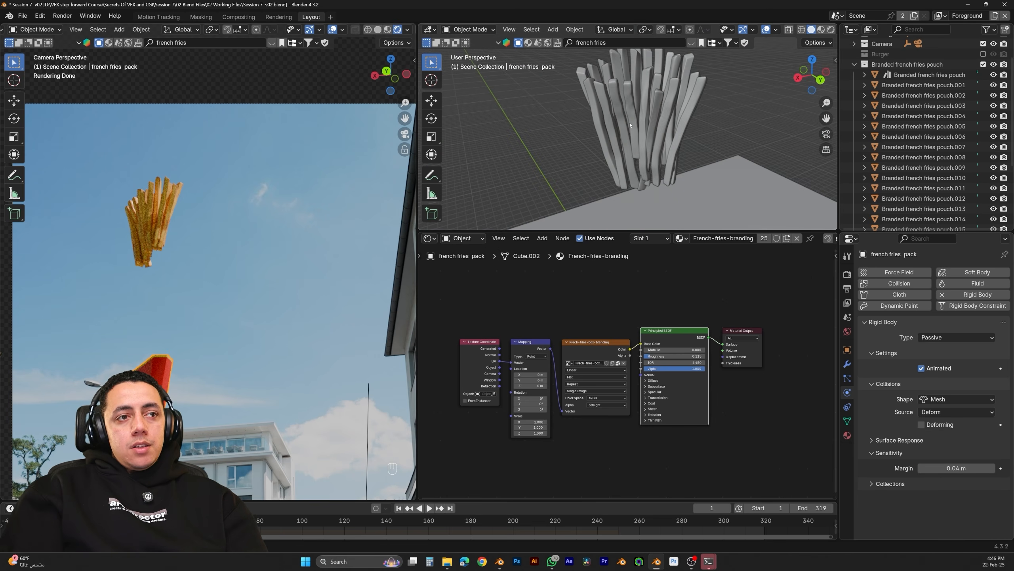
scroll(630, 125, down, 5)
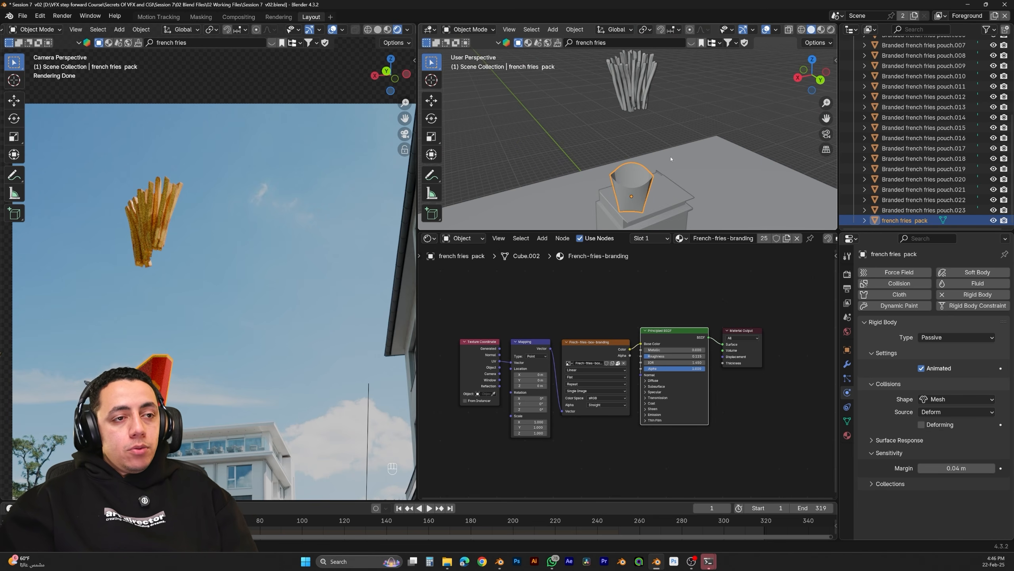
key(shift+d)
key(Escape)
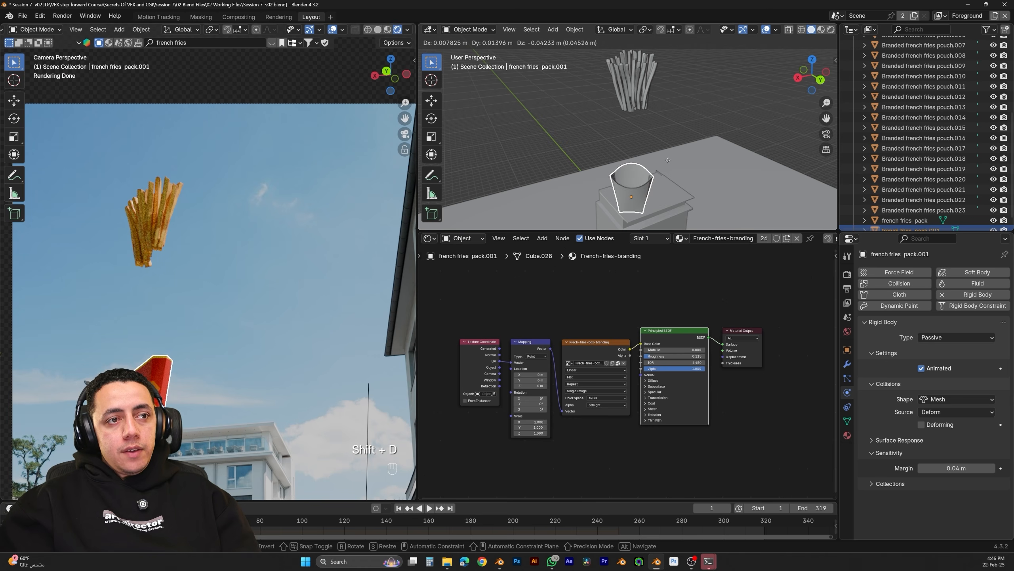
scroll(978, 211, down, 1)
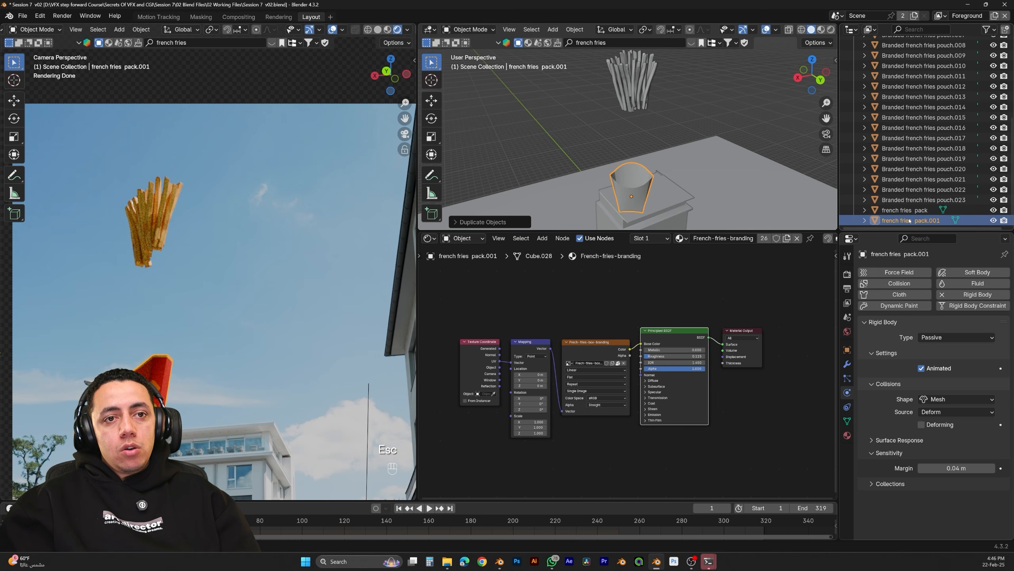
click(993, 220)
click(630, 176)
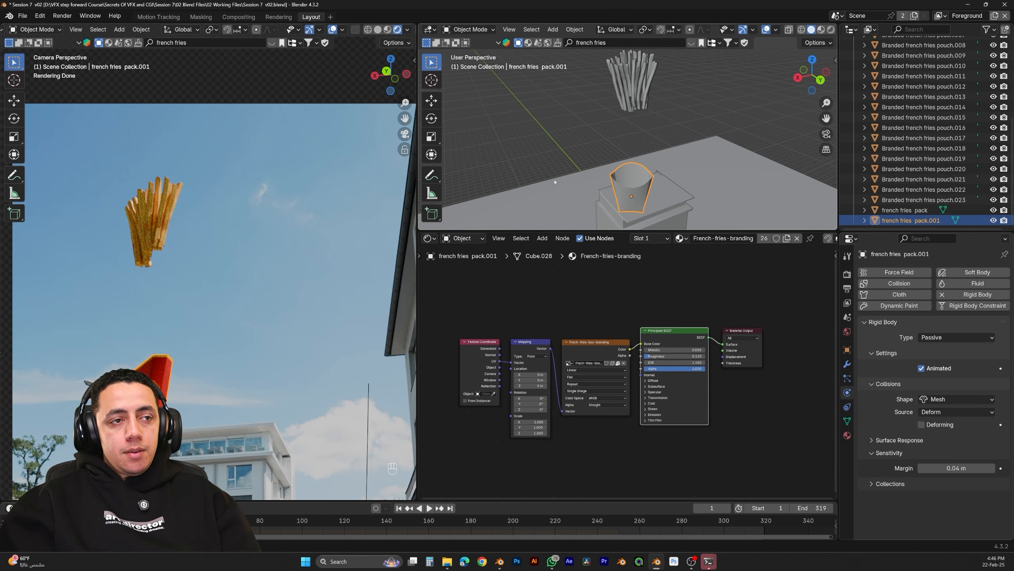
Hide the original pack and extrude the duplicate's top rim edge loop upward along Z to the lower end of the fries
key(Tab)
scroll(631, 171, up, 3)
alt+scroll(635, 173, up, 1)
alt+click(638, 173)
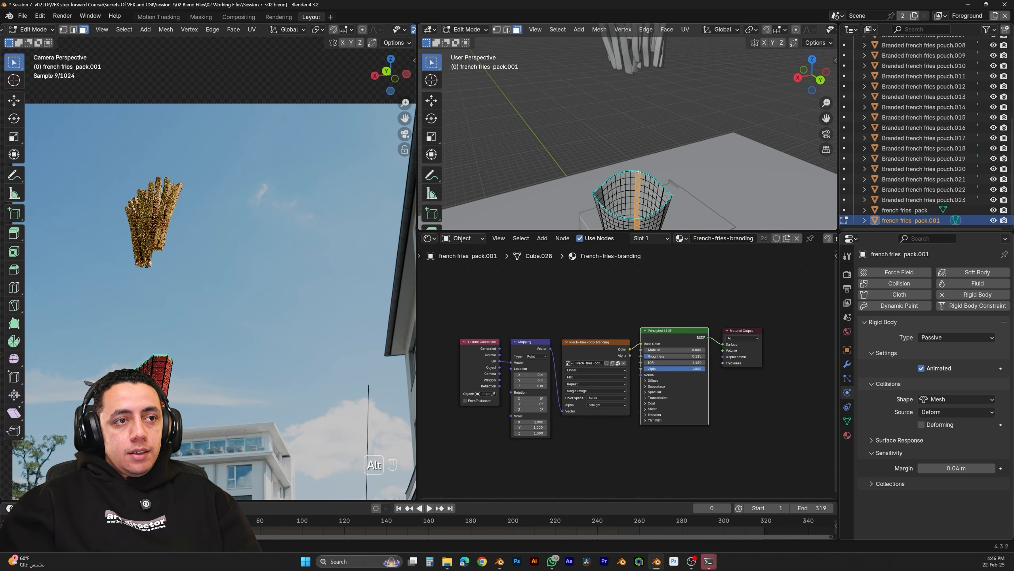
click(507, 30)
click(994, 210)
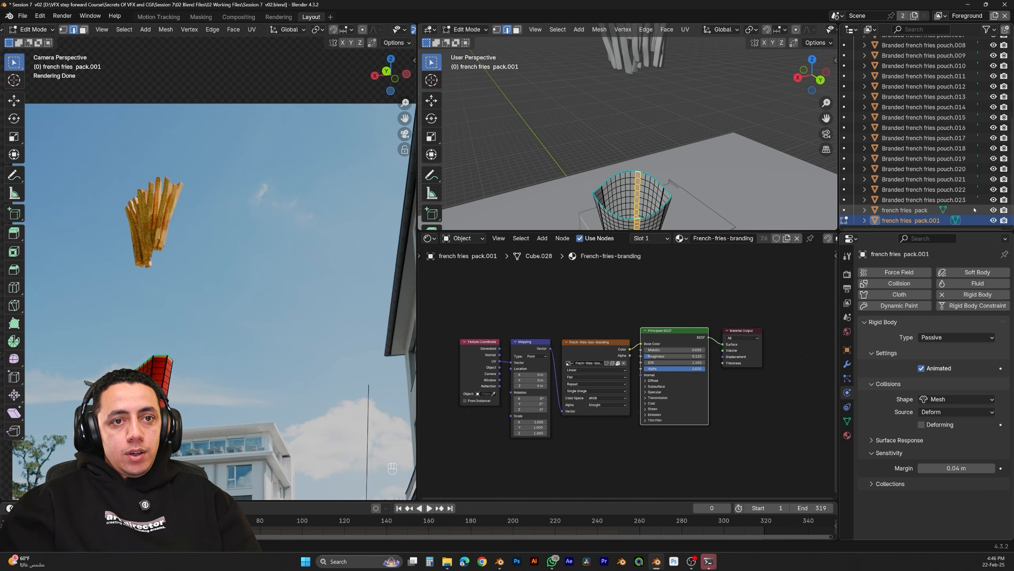
alt+click(655, 175)
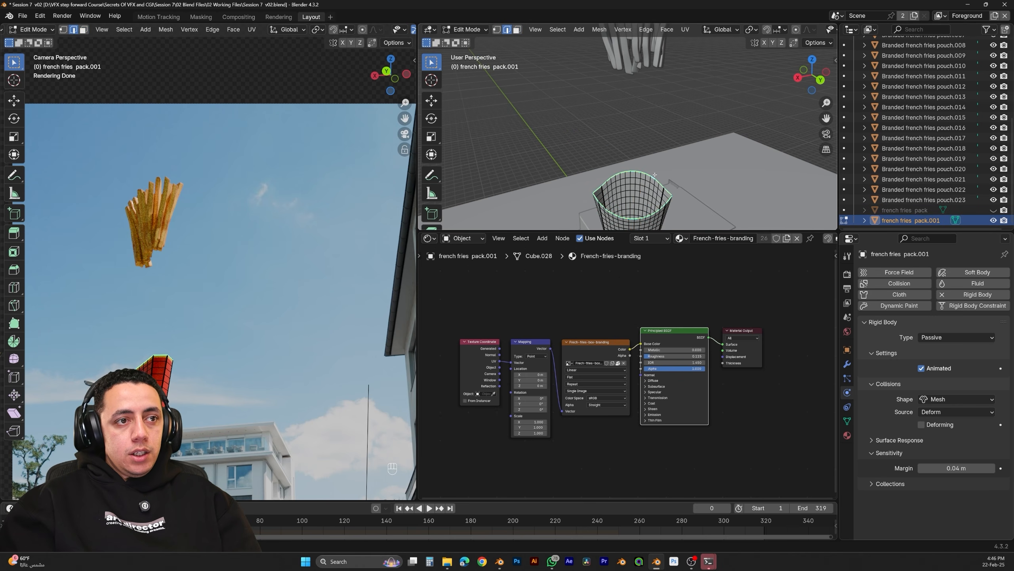
key(e)
key(z)
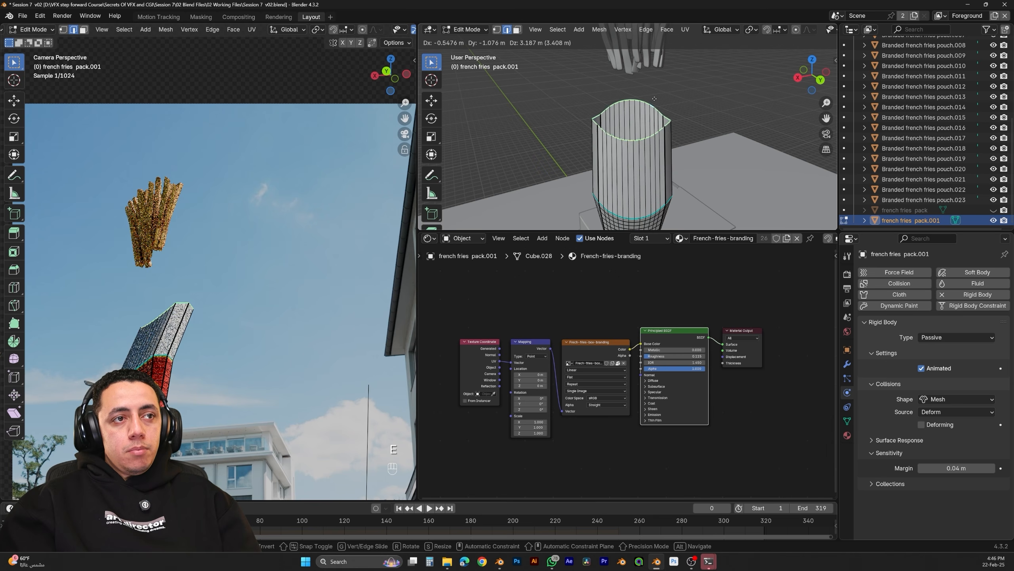
click(659, 153)
scroll(658, 153, down, 2)
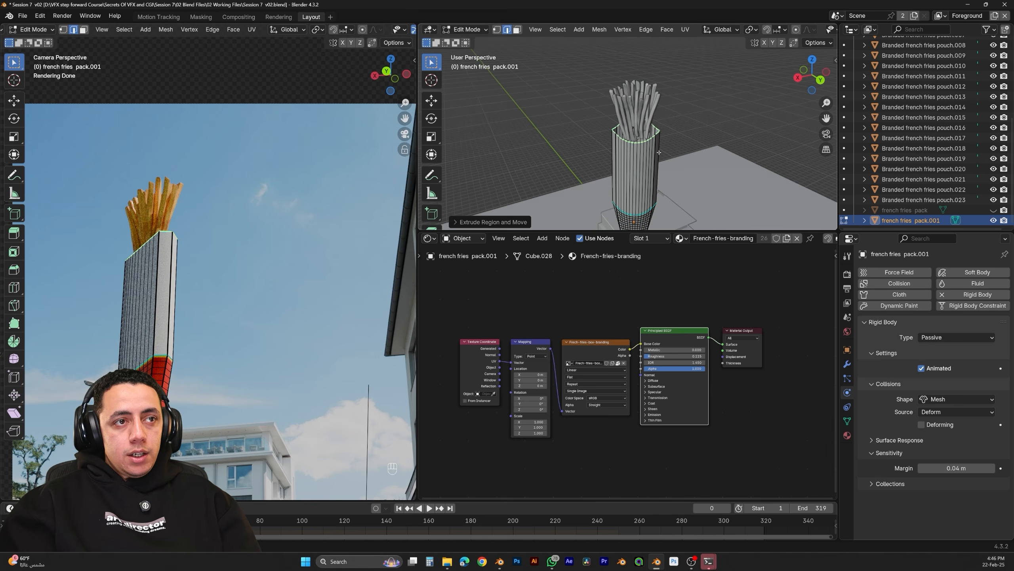
Scale the duplicate's raised top rim outward to about 1.5 times and return to Object Mode
key(s)
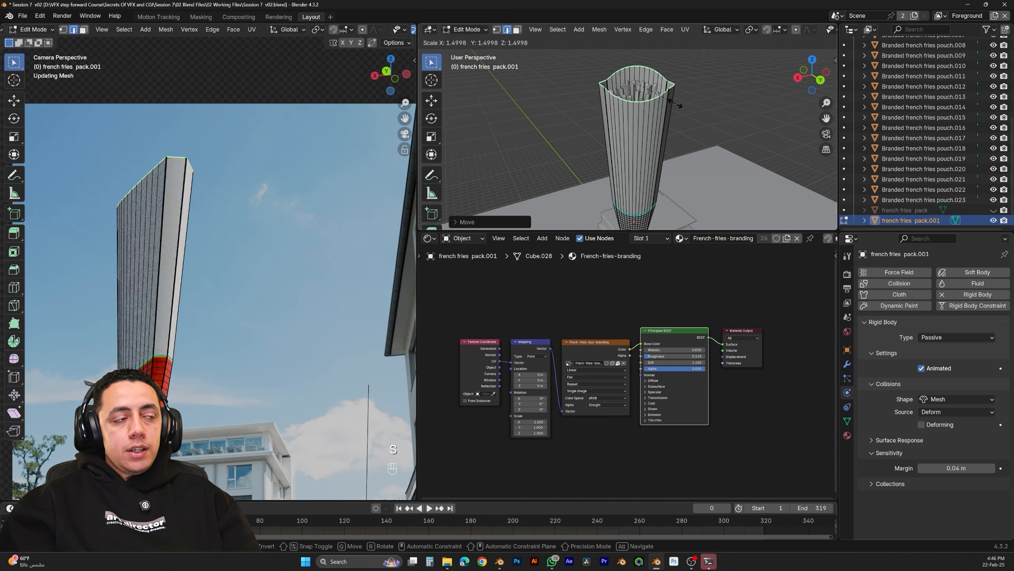
click(675, 109)
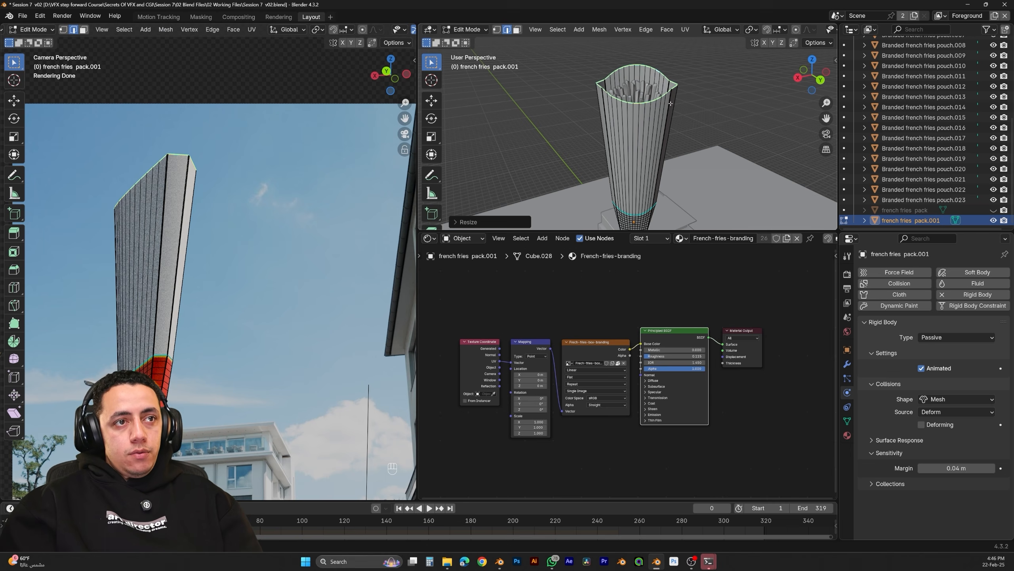
key(Tab)
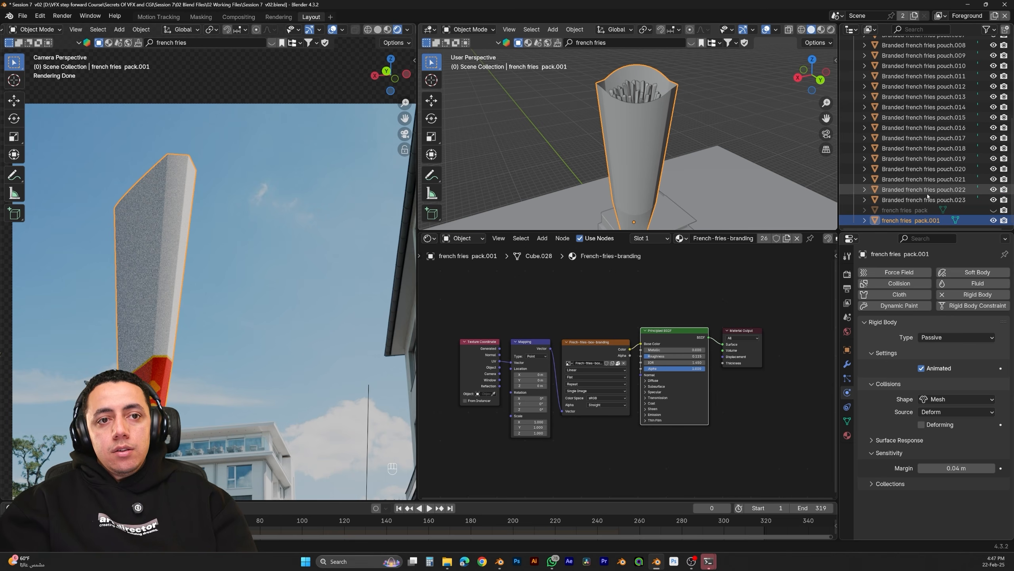
Unhide the original fries pack and rename the extruded duplicate as "french fries pack.- rigid body"
click(915, 211)
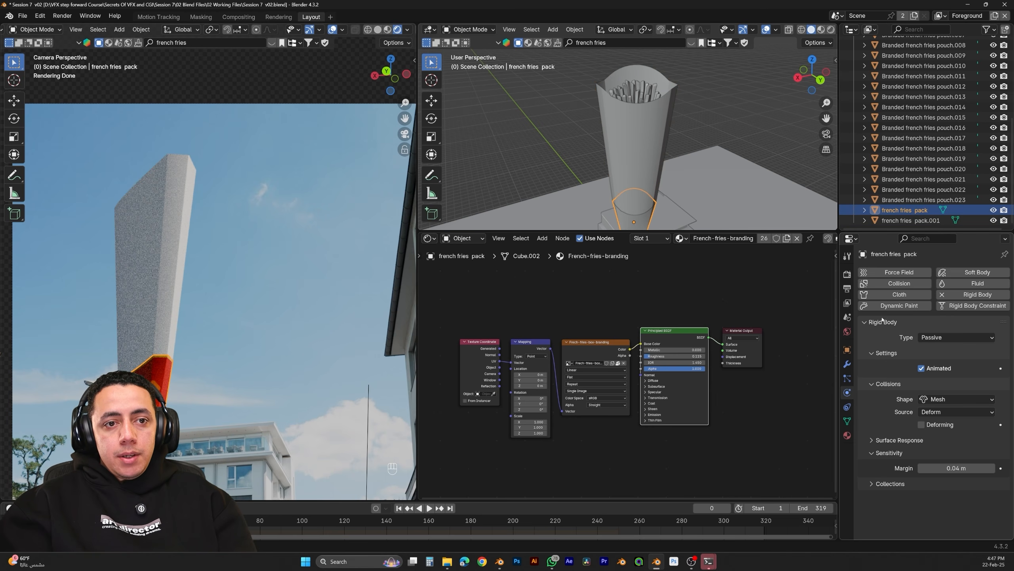
click(881, 220)
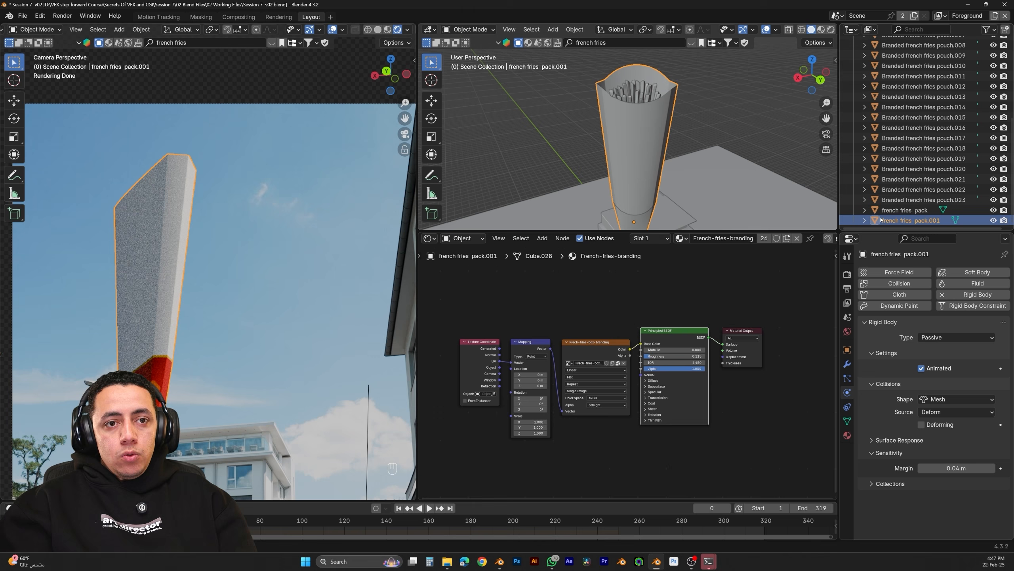
double_click(903, 220)
click(961, 218)
key(BackSpace)
key(BackSpace)
key(BackSpace)
text(- )
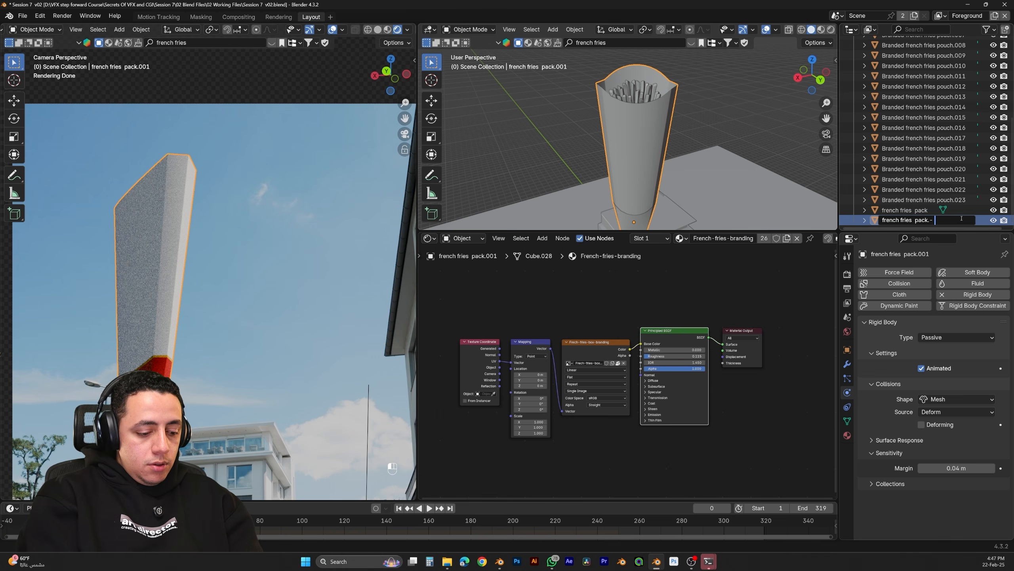
text(rigid body)
key(Return)
Make the workspace view see-through with X-ray and play the simulation to watch the fries fall through the collider
middle_drag(675, 160, 646, 132)
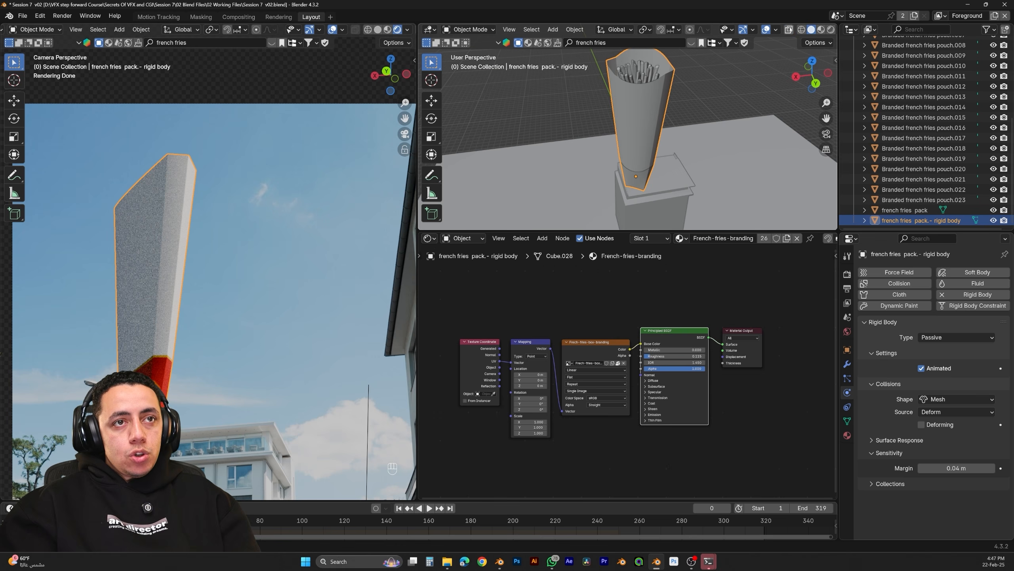
key(alt+z)
key(space)
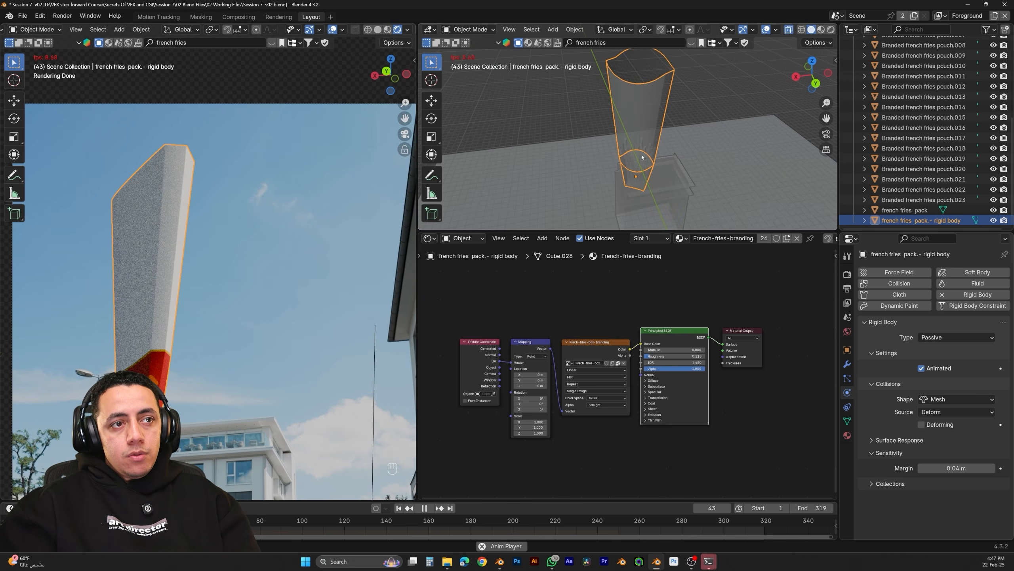
key(space)
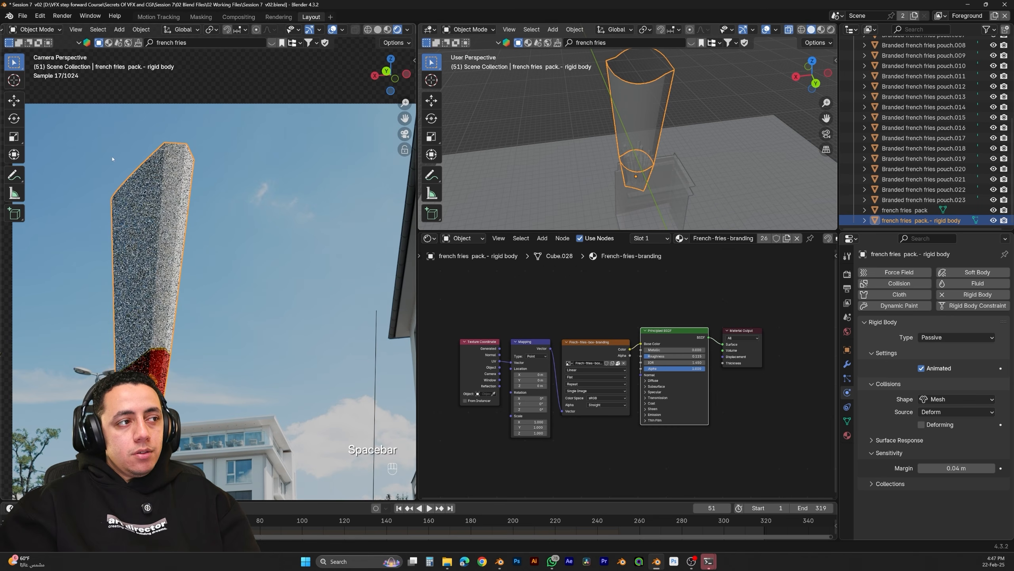
Turn off the collider's Camera, Diffuse, Glossy, Transmission, Volume Scatter and Shadow ray visibility
click(847, 350)
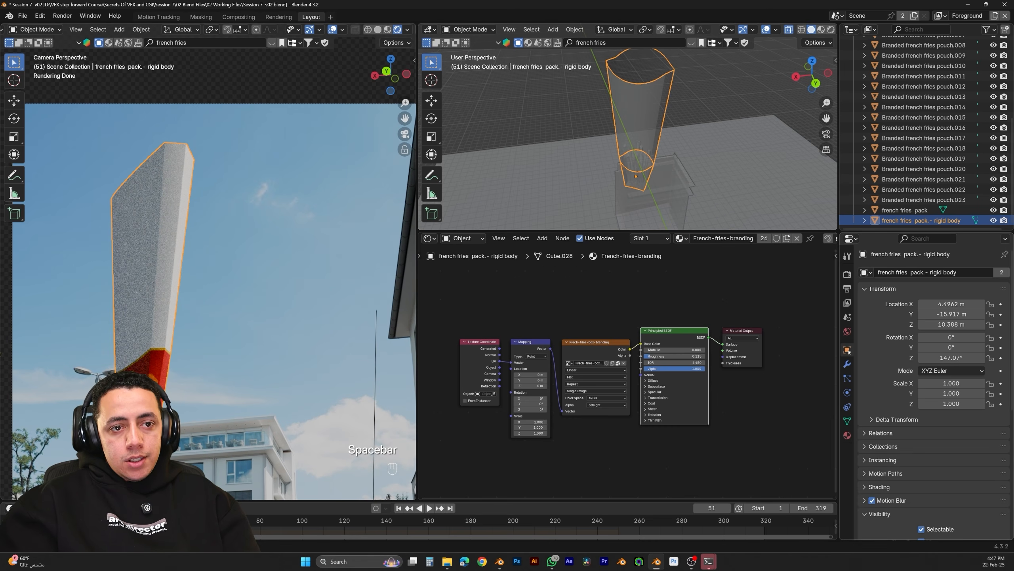
scroll(911, 422, down, 2)
scroll(910, 422, down, 5)
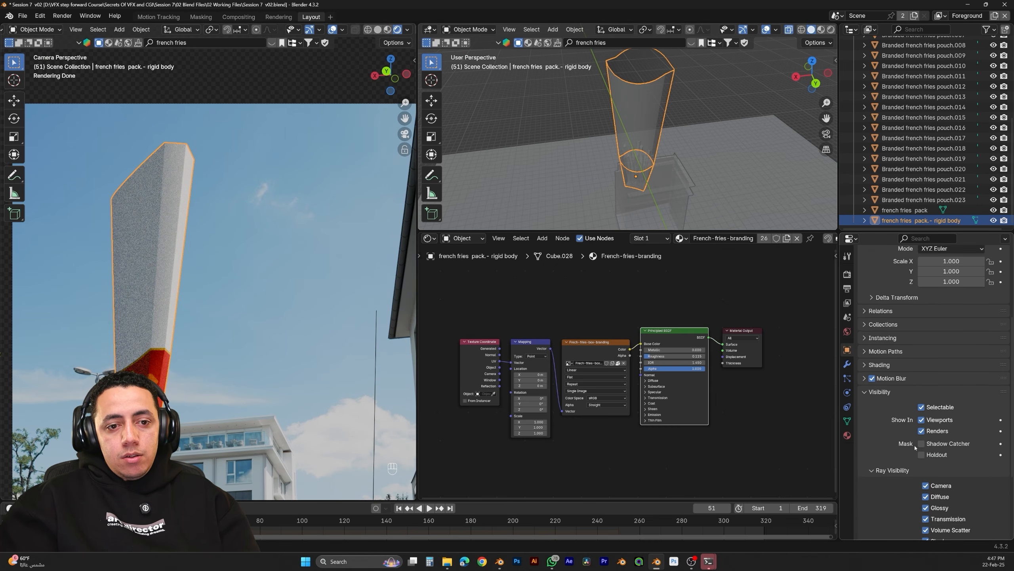
click(925, 425)
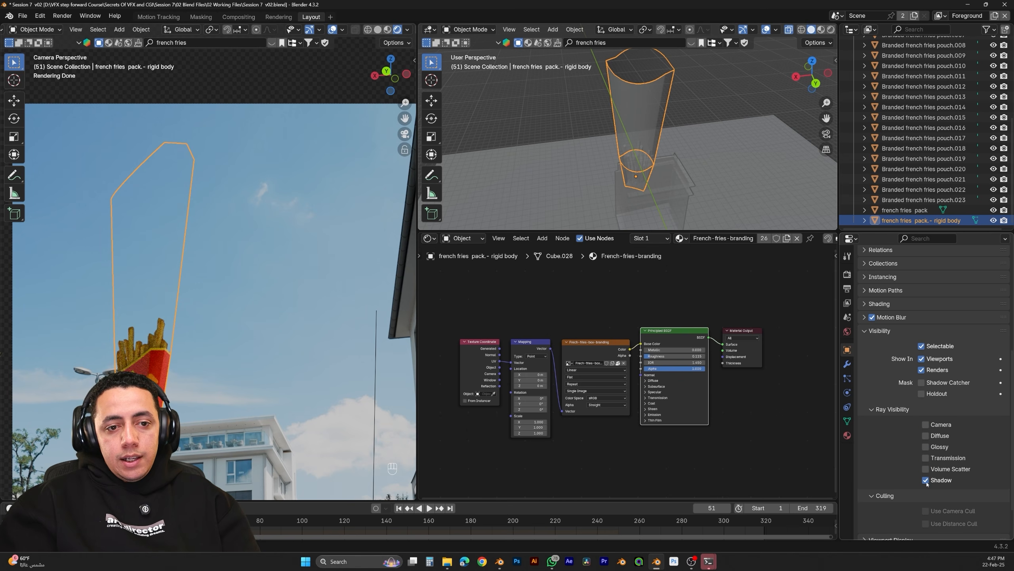
Return to frame 1, set the rigid body world cache end to 319, save the file and bake the simulation
click(400, 508)
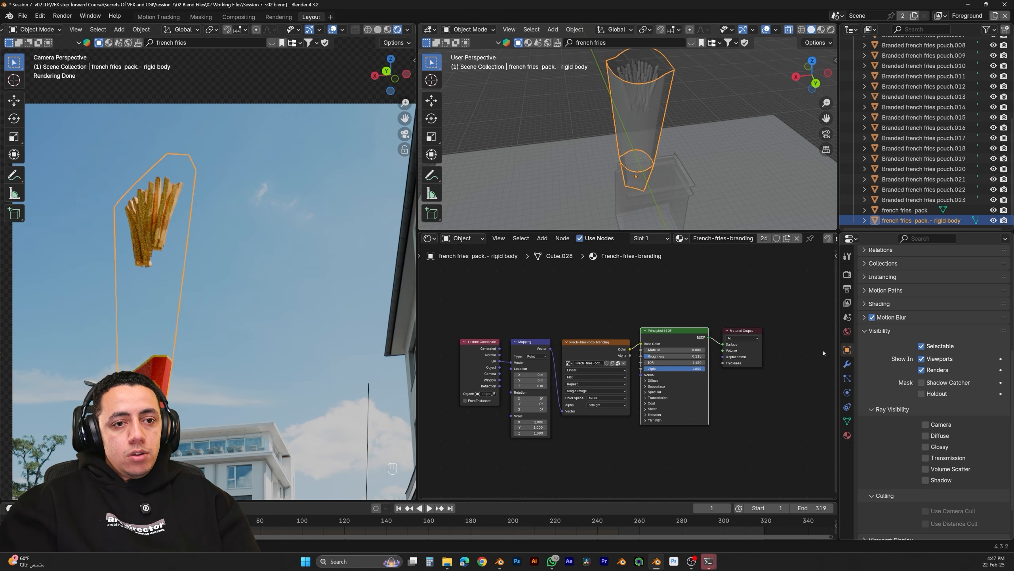
click(848, 318)
click(865, 395)
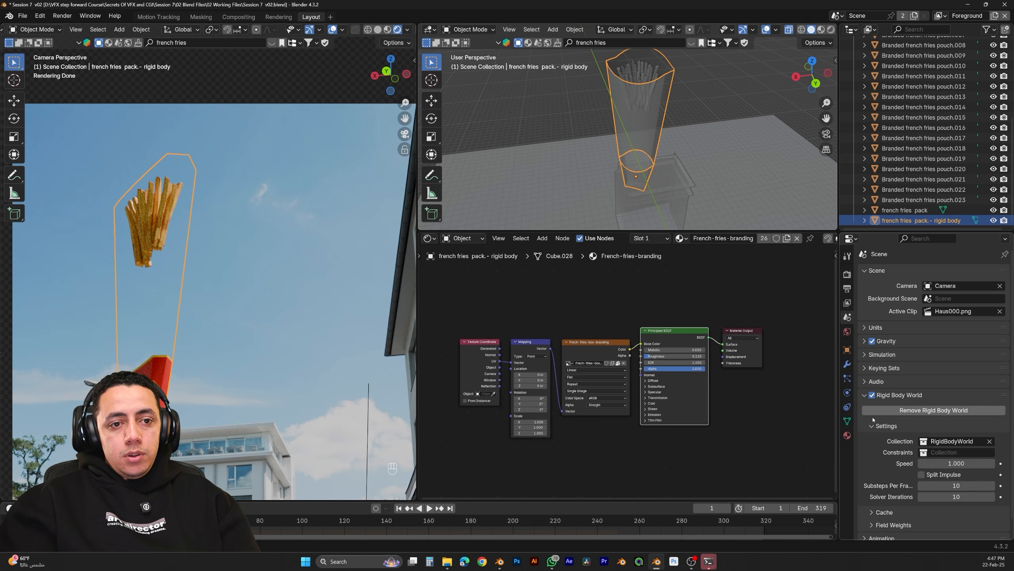
scroll(896, 447, down, 1)
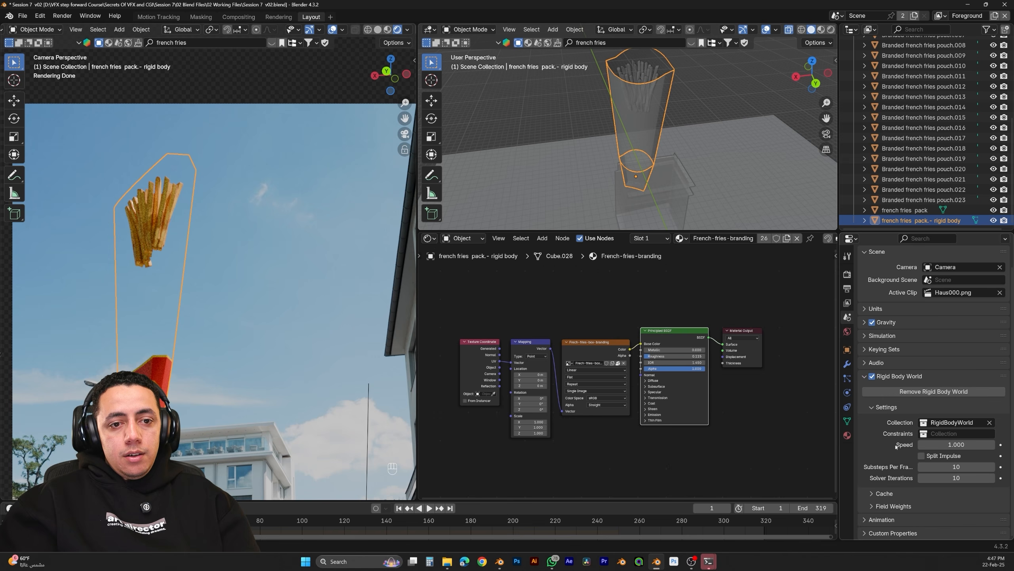
click(873, 493)
scroll(873, 492, down, 4)
click(957, 438)
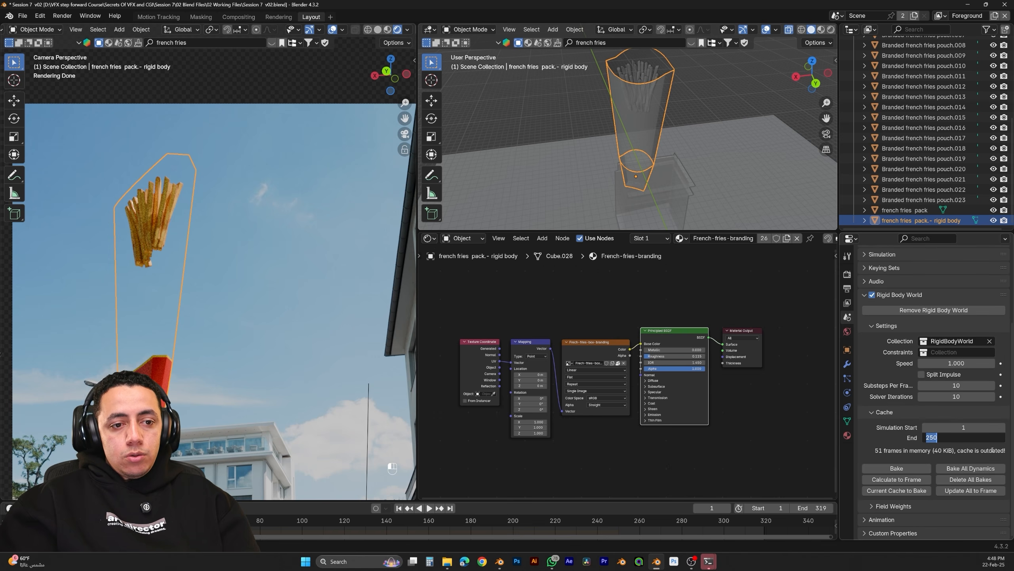
key(Return)
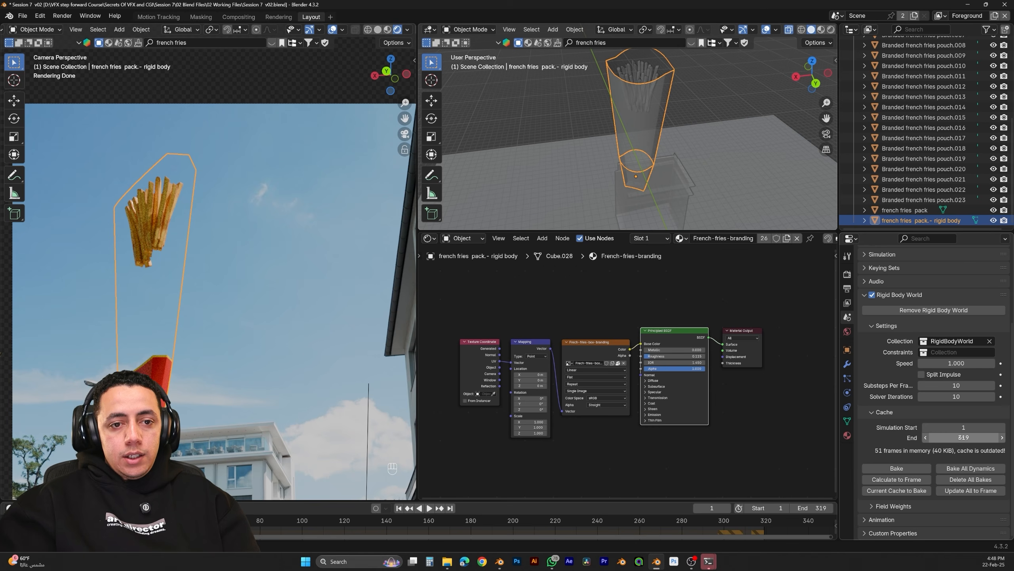
key(ctrl+s)
click(897, 468)
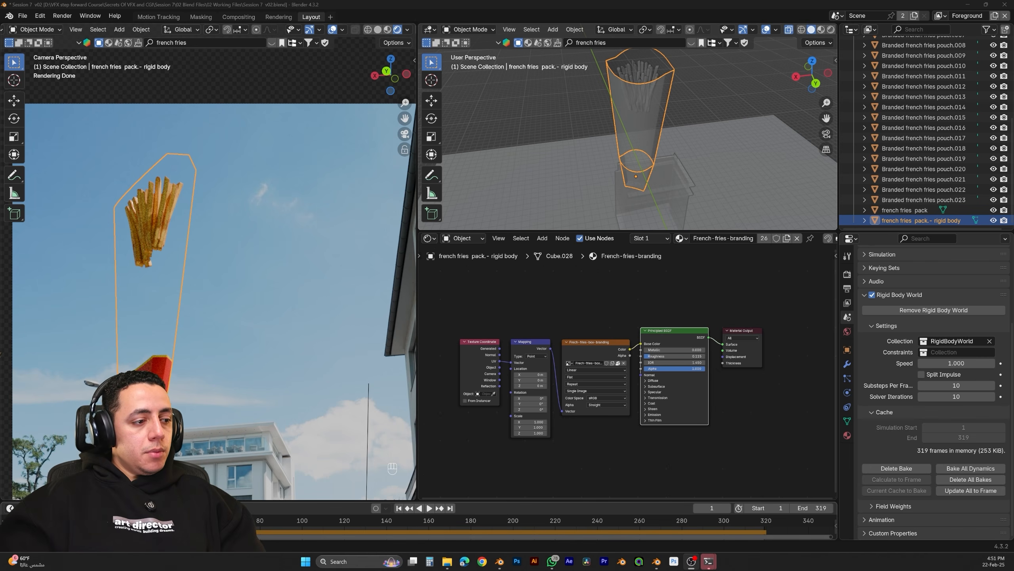
Play the baked simulation, scrub back to frame 14 and switch the camera view to solid shading
key(space)
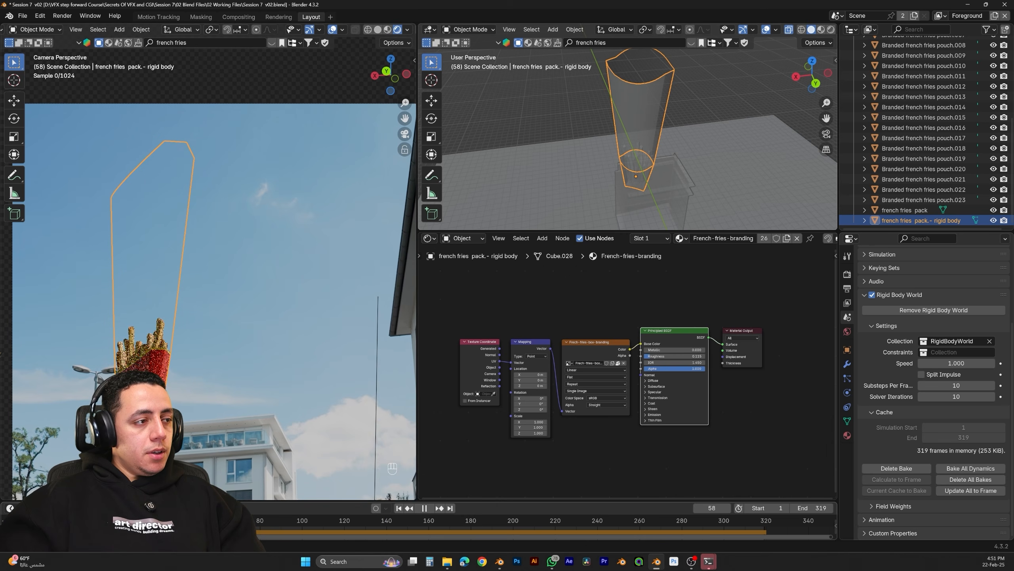
drag(161, 520, 120, 520)
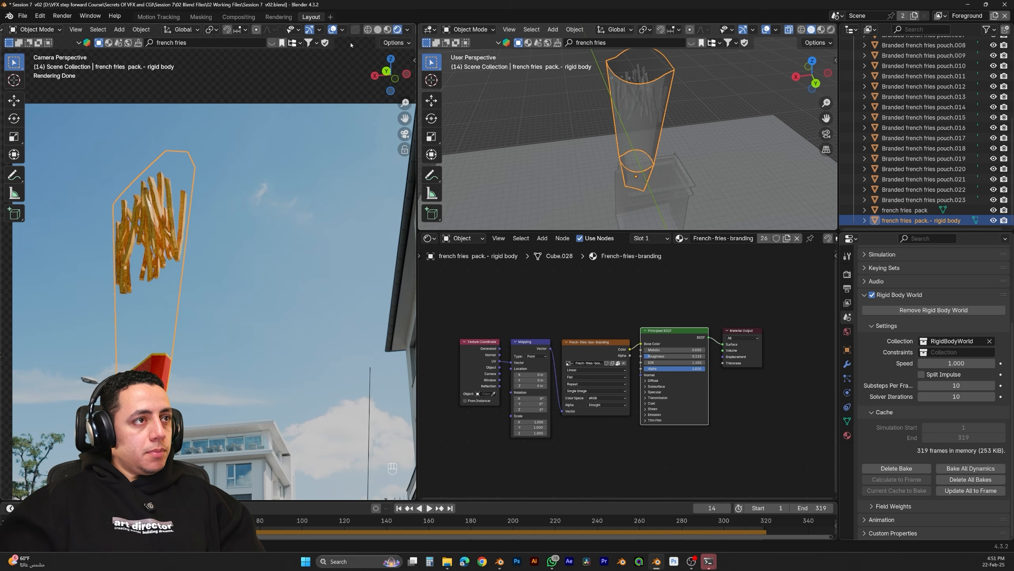
click(378, 30)
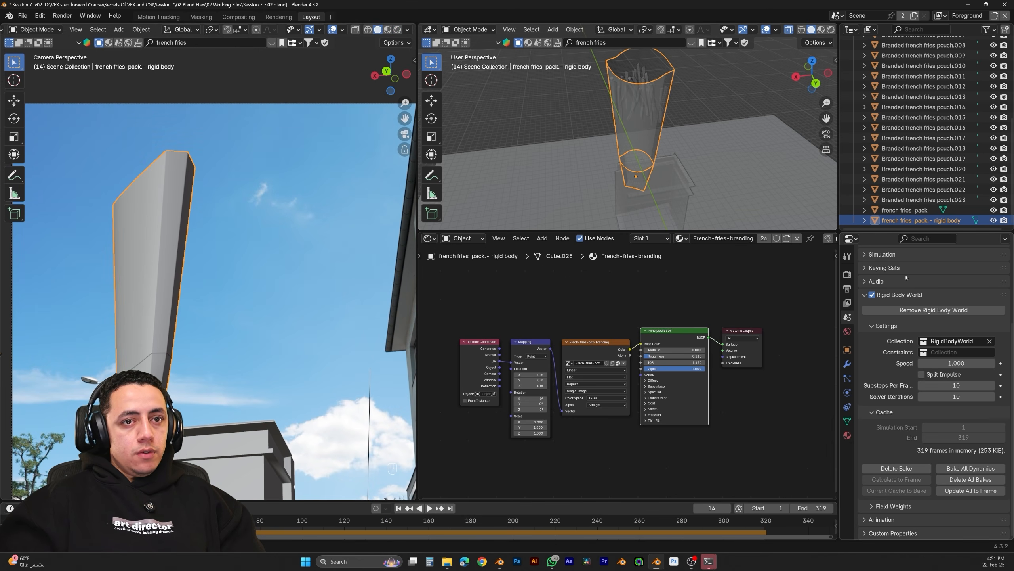
Set the collider's viewport display to Bounds
click(847, 350)
scroll(884, 411, down, 3)
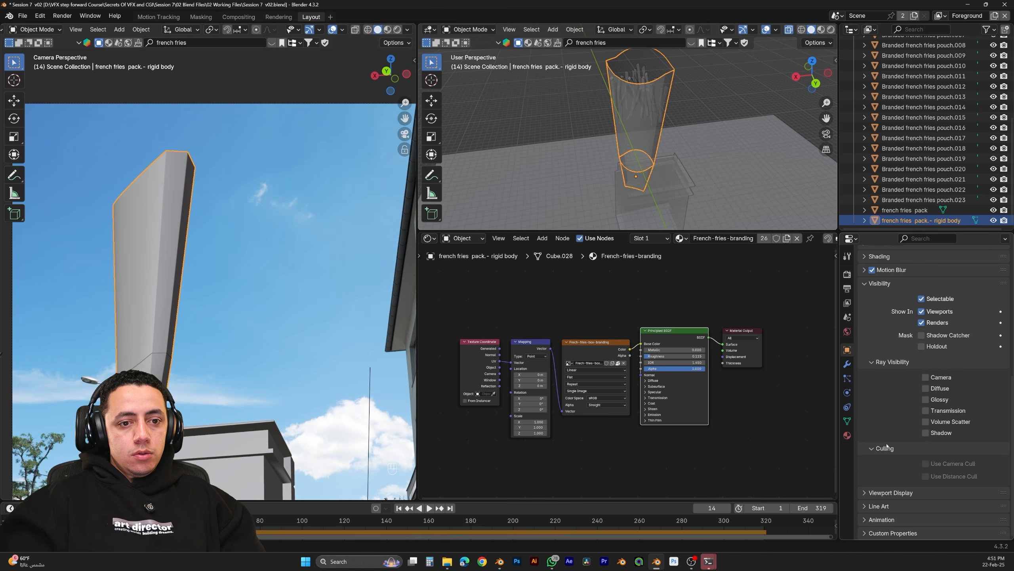
click(879, 492)
scroll(882, 492, down, 5)
click(956, 476)
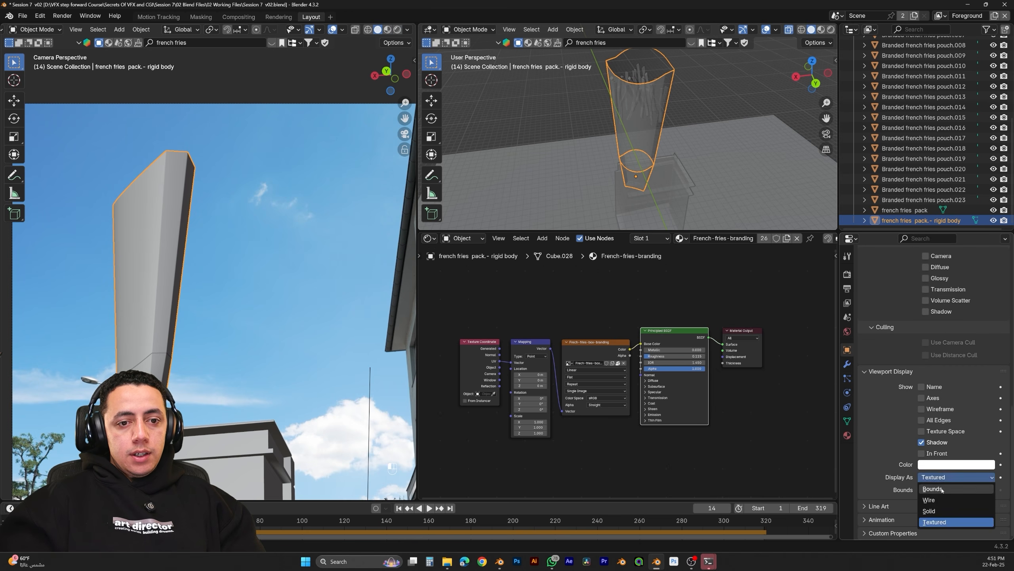
click(950, 485)
Deselect the collider, play the baked simulation in solid shading and return to frame 1
click(292, 221)
key(space)
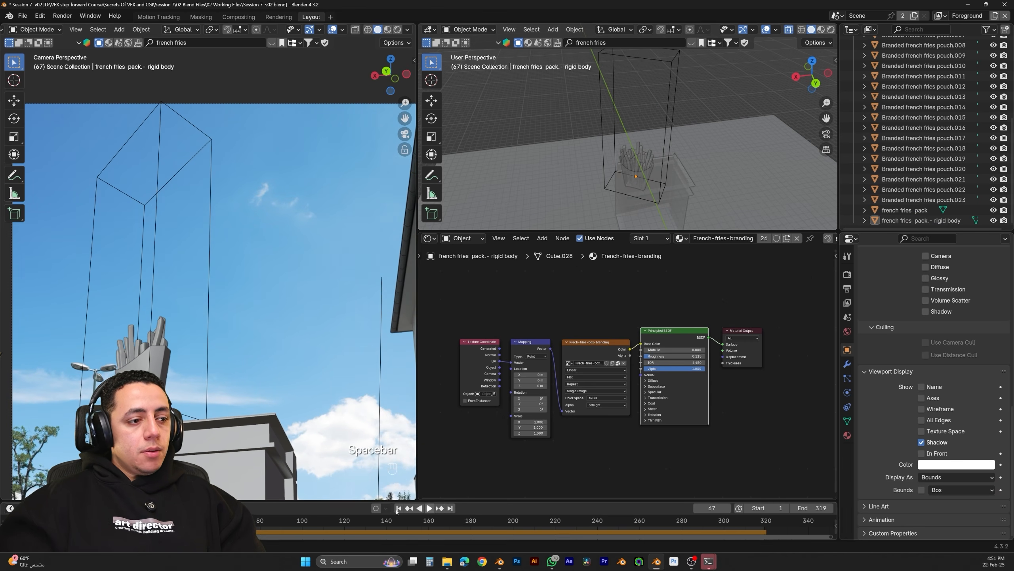
click(408, 508)
click(399, 508)
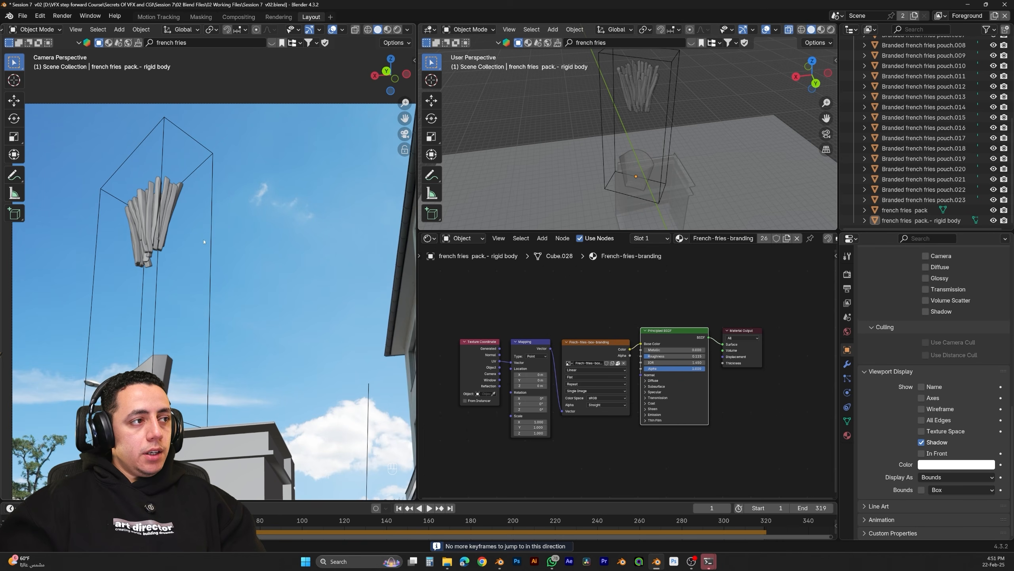
Select all the individual fries and move them up along Z until they sit above the camera frame
click(919, 199)
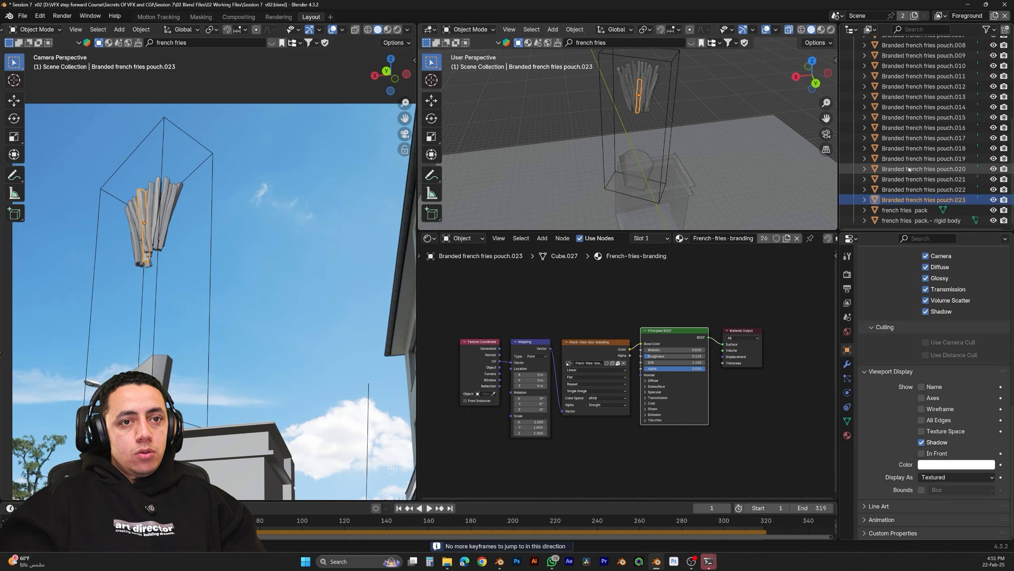
scroll(895, 125, up, 5)
shift+click(901, 104)
middle_drag(687, 156, 655, 148)
scroll(639, 152, down, 4)
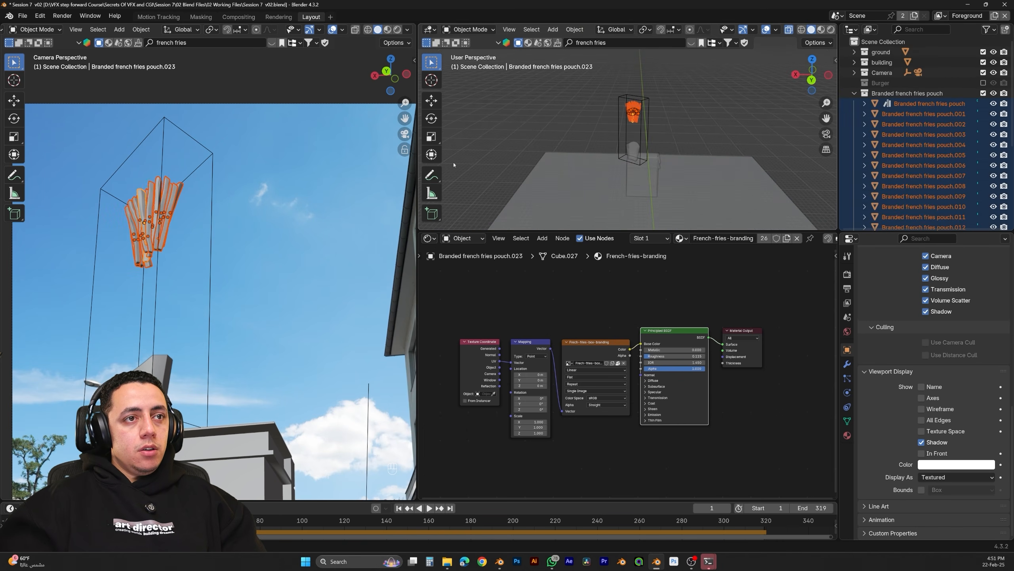
scroll(251, 182, down, 2)
key(g)
key(z)
click(175, 128)
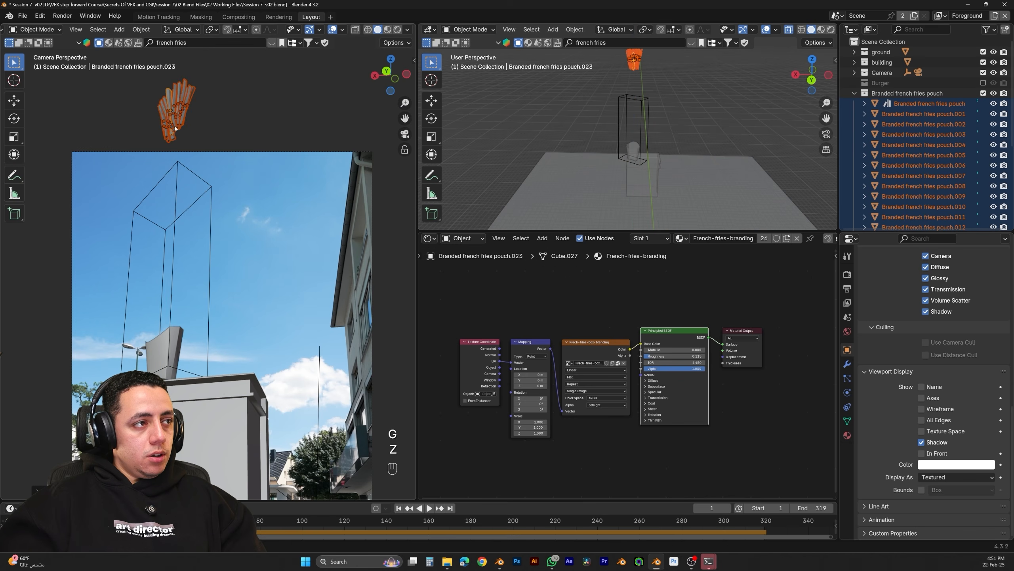
Set the viewport display of the rigid body pack collider back to Textured
click(208, 189)
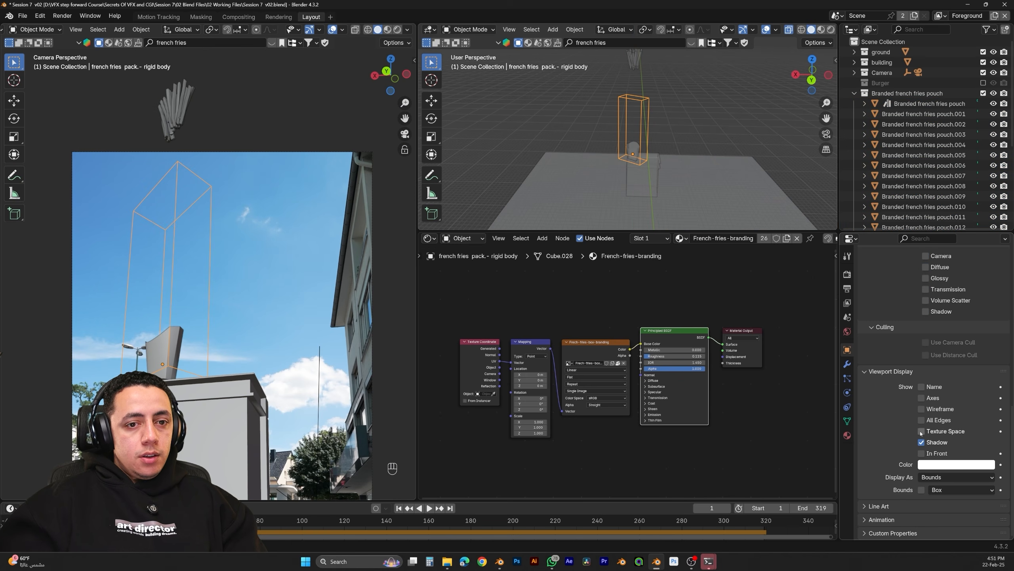
click(925, 476)
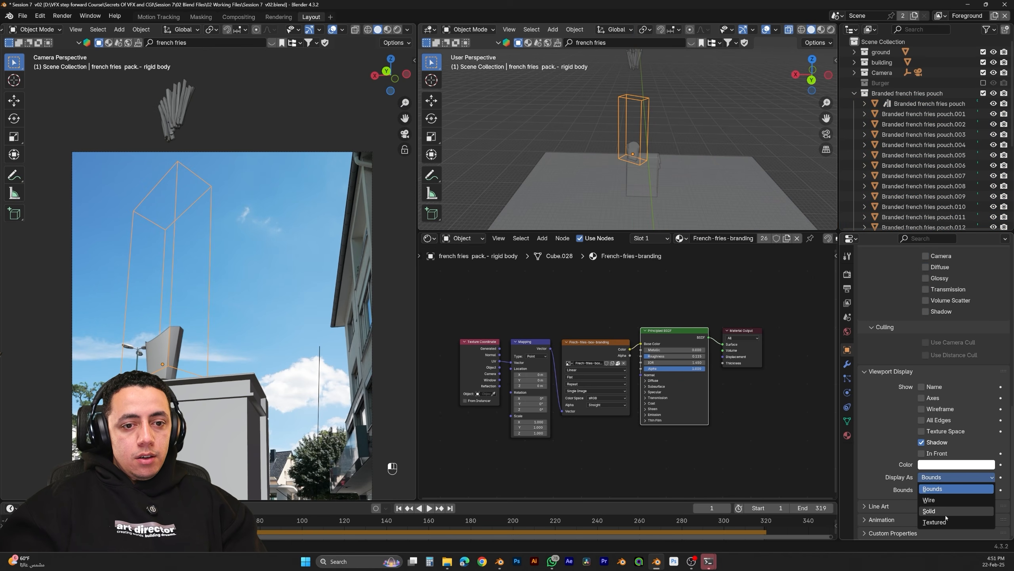
click(930, 519)
Raise the collider's top rim along Z to the fries' new height and scale it to about 2.38 times
key(Tab)
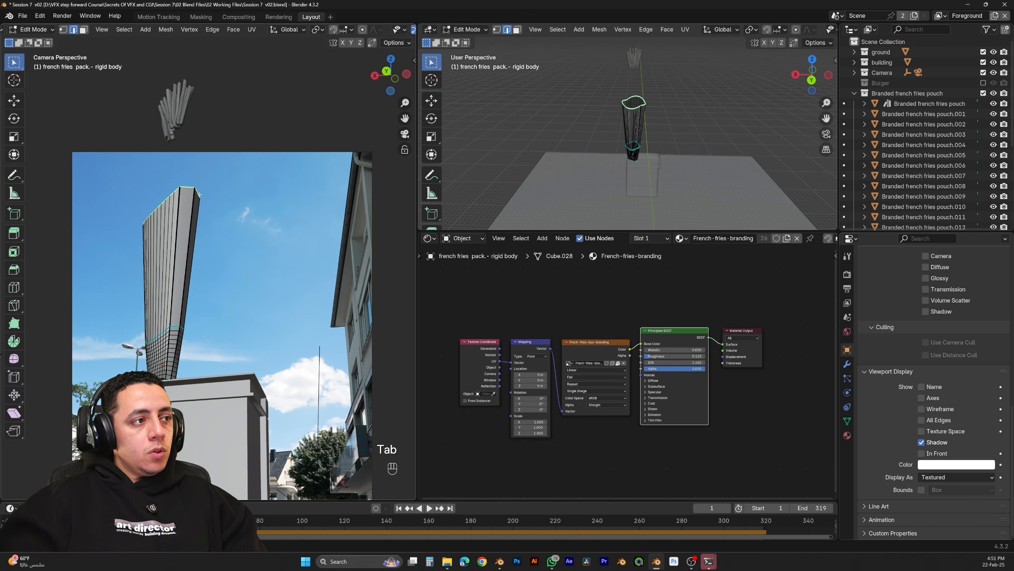
key(g)
key(z)
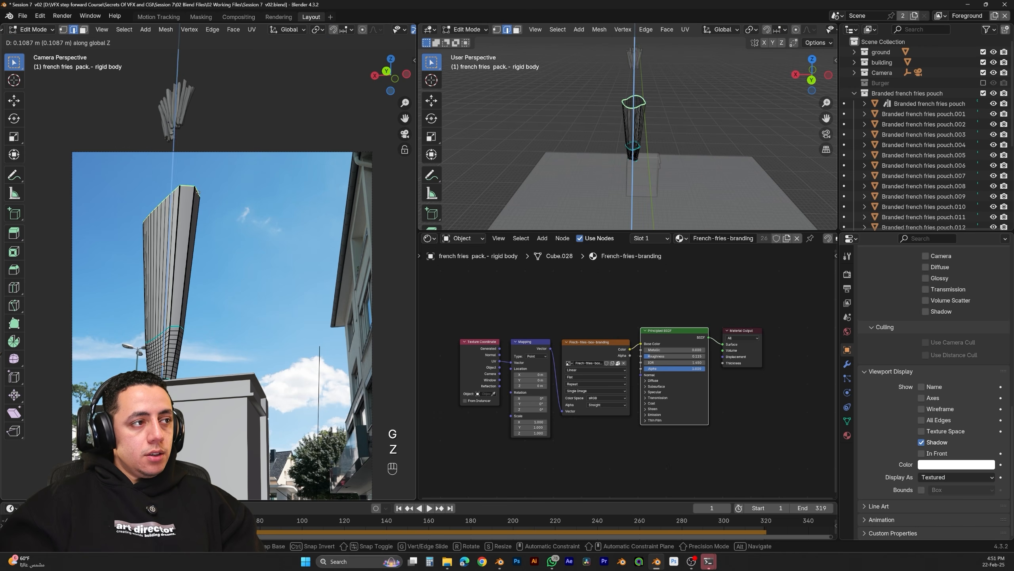
key(s)
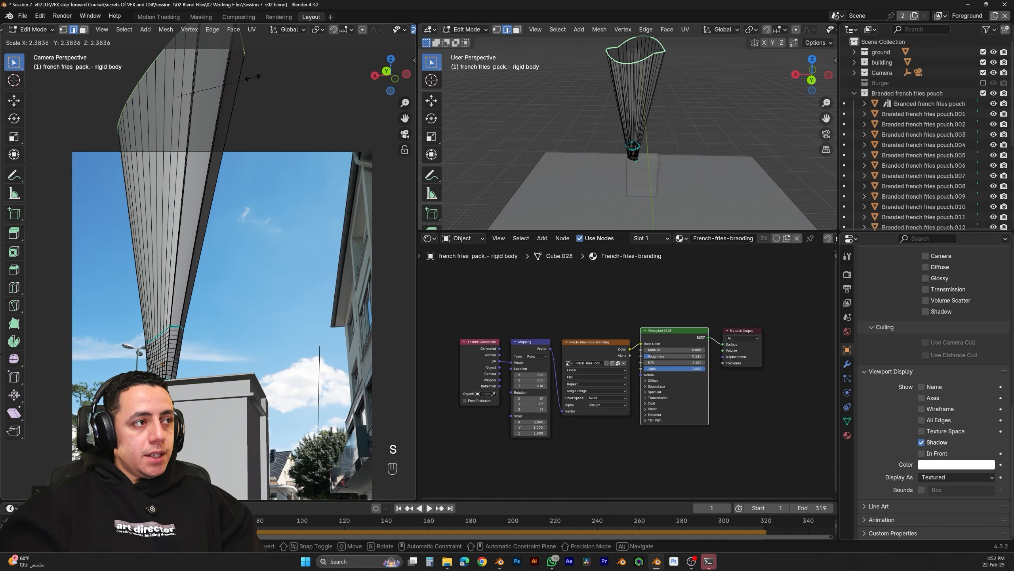
click(249, 79)
key(Tab)
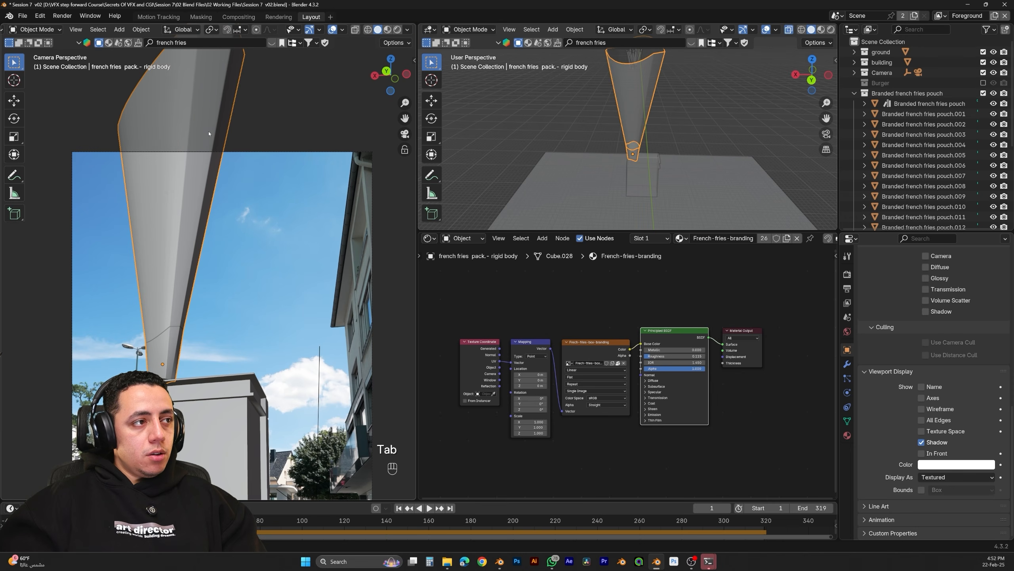
Set the origin of the rigid body pack collider to its geometry
right_click(289, 261)
mouse_move(289, 260)
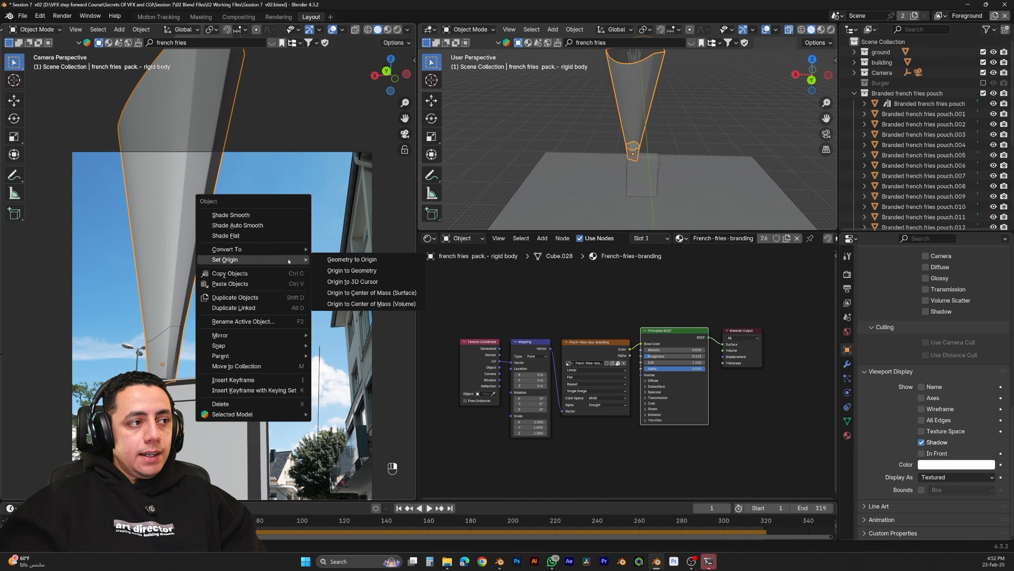
click(351, 272)
right_click(181, 295)
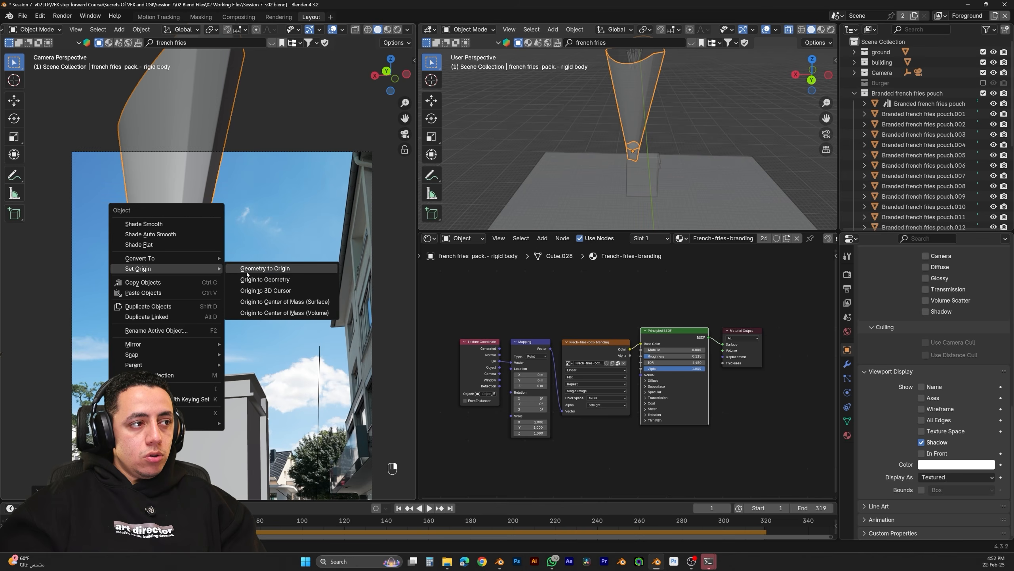
click(240, 288)
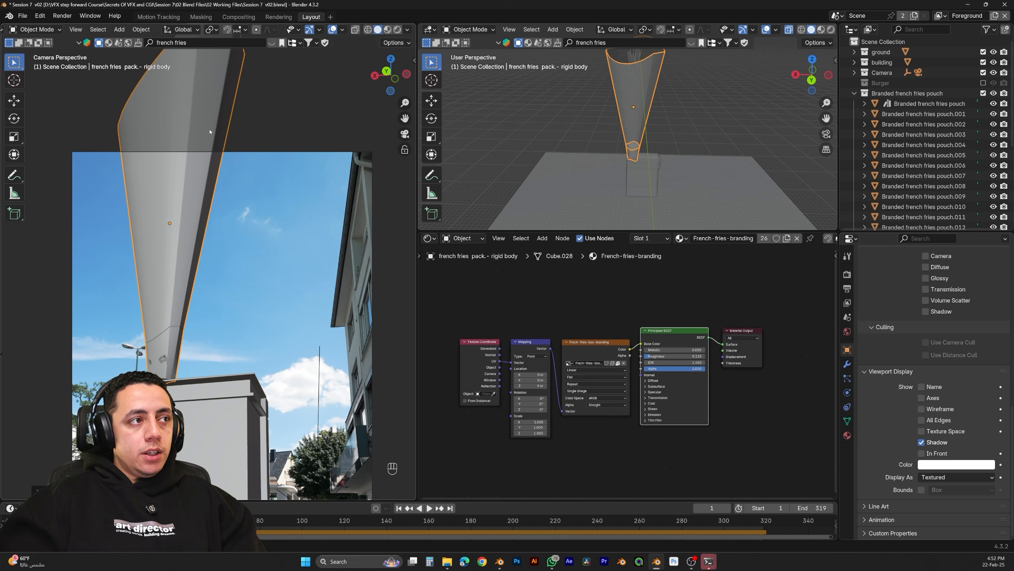
Add multiple loop cuts around the tall stretched section of the pack collider and return to Object Mode
key(Tab)
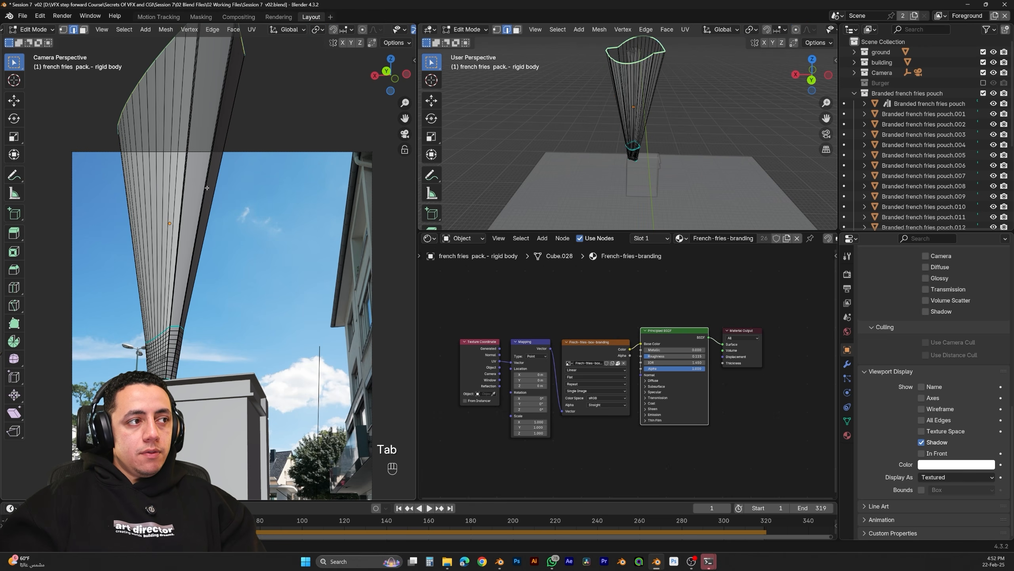
key(ctrl+r)
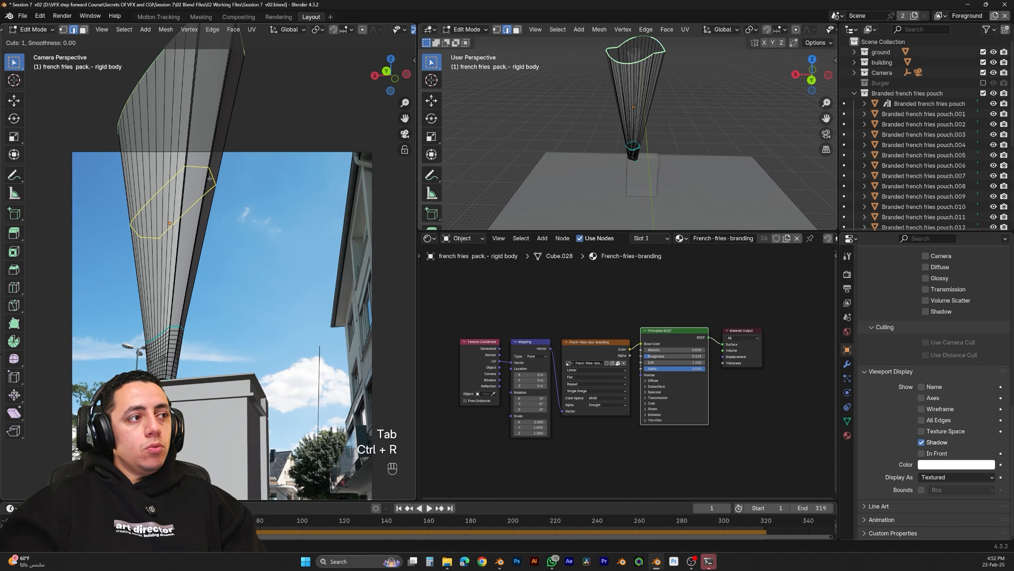
scroll(210, 178, up, 16)
key(Tab)
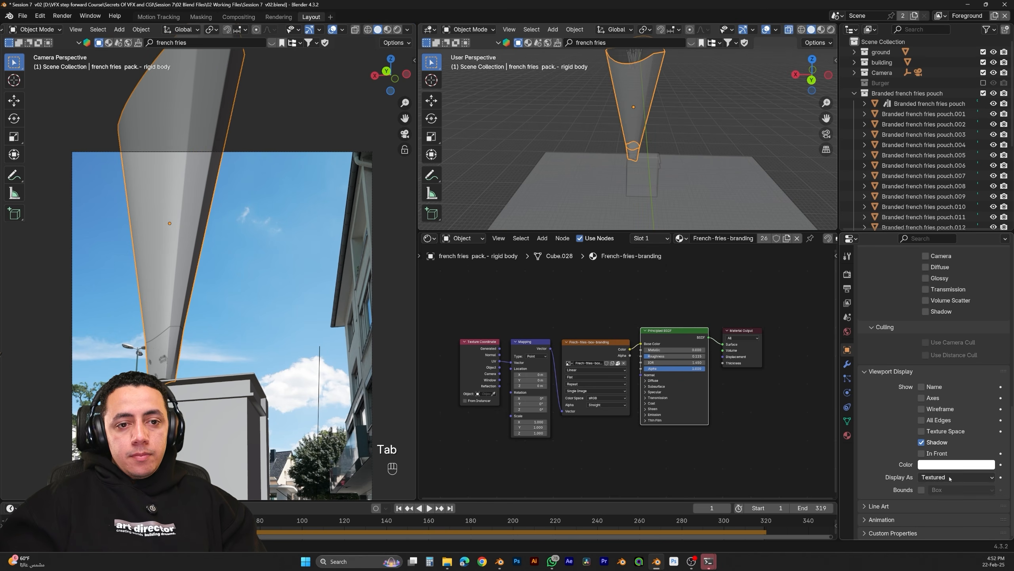
Set the viewport display of the rigid body pack collider to Bounds
scroll(934, 412, up, 7)
scroll(940, 398, down, 4)
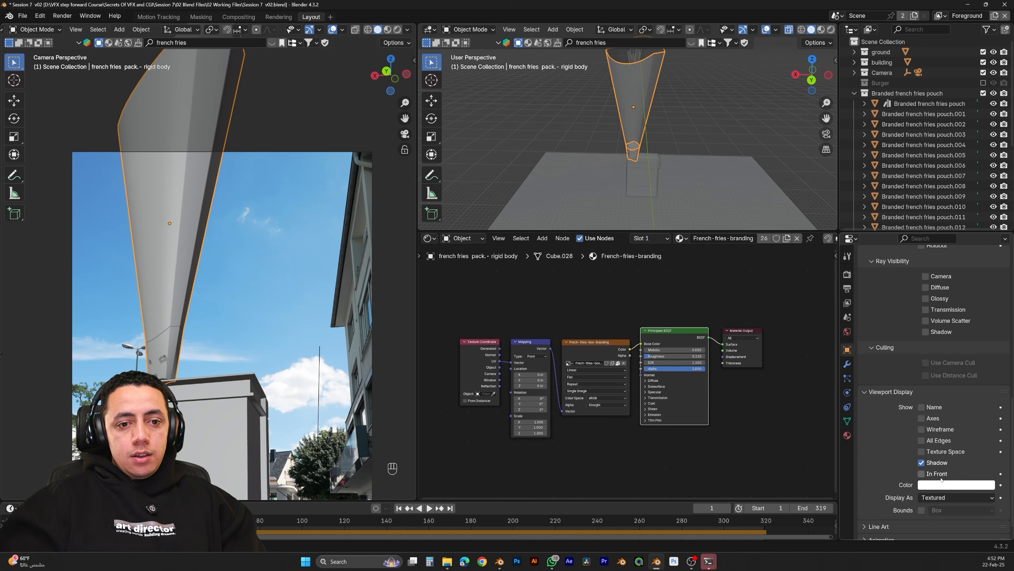
click(957, 496)
click(947, 507)
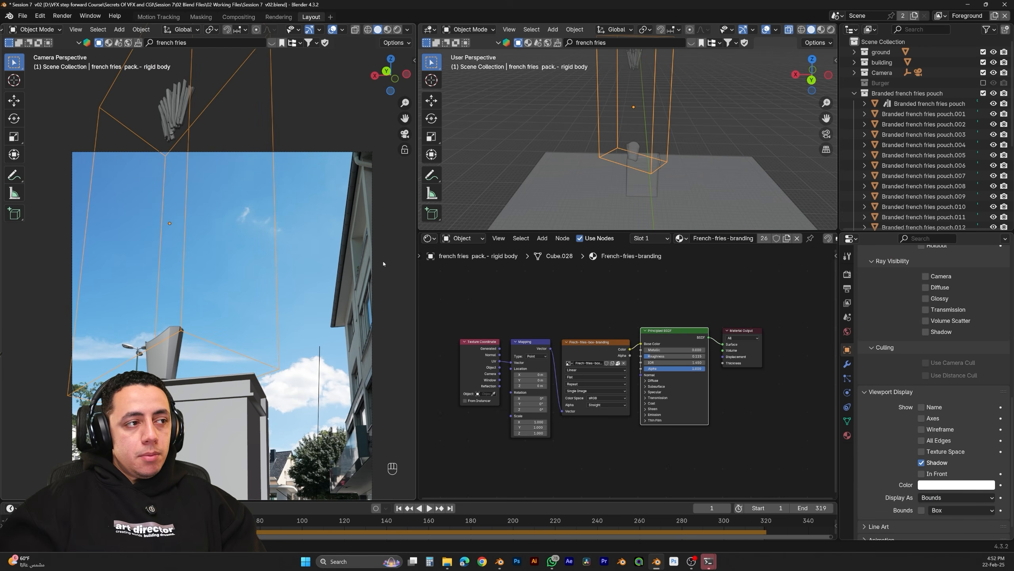
Select one of the fries, delete all existing physics bakes and save the file
click(178, 103)
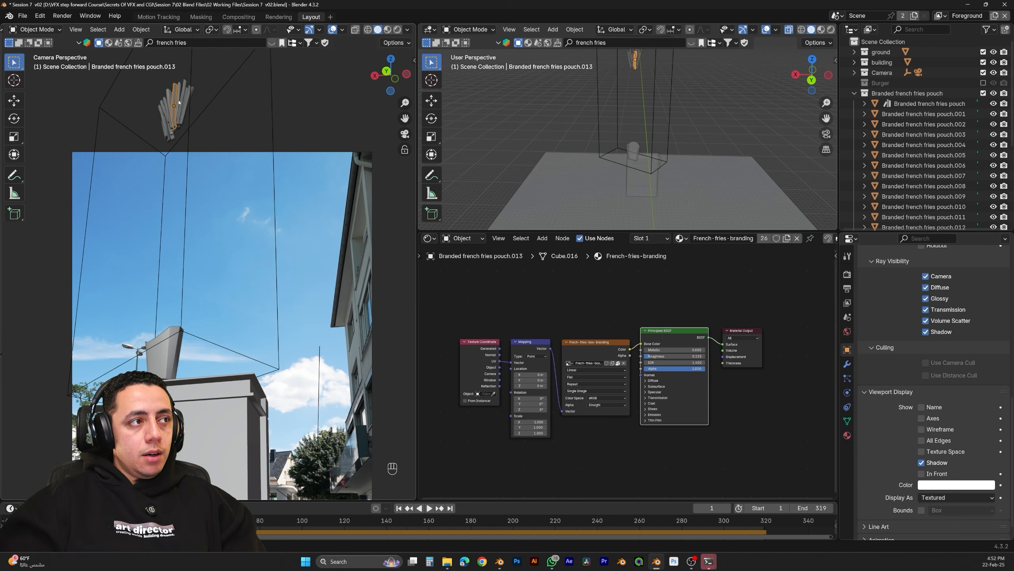
click(847, 318)
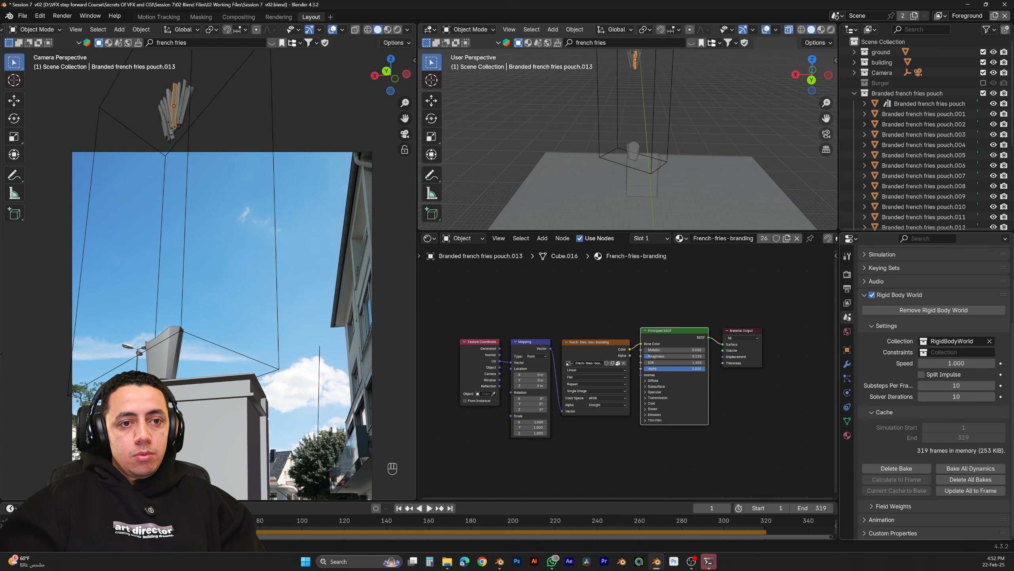
click(978, 480)
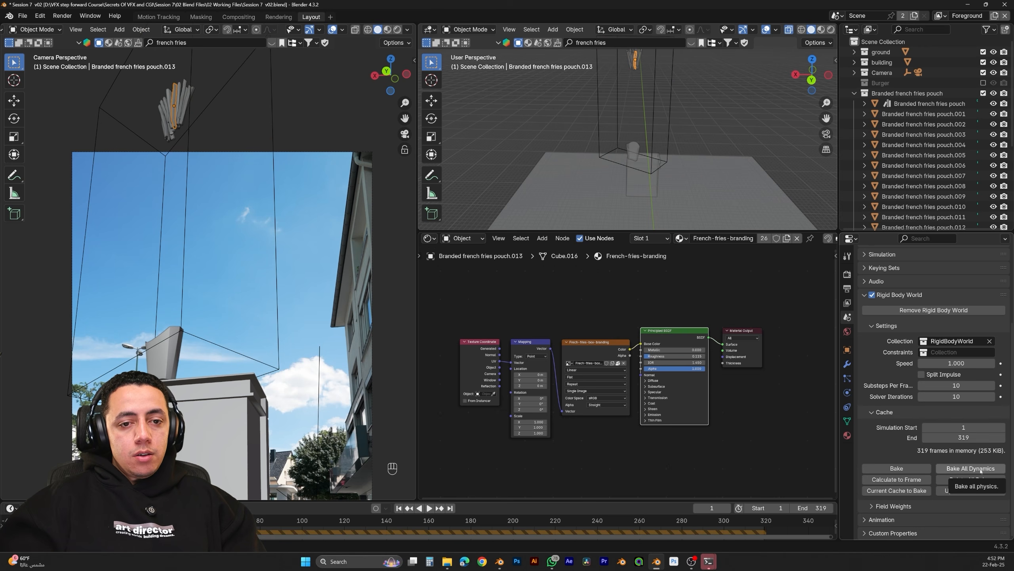
key(ctrl+s)
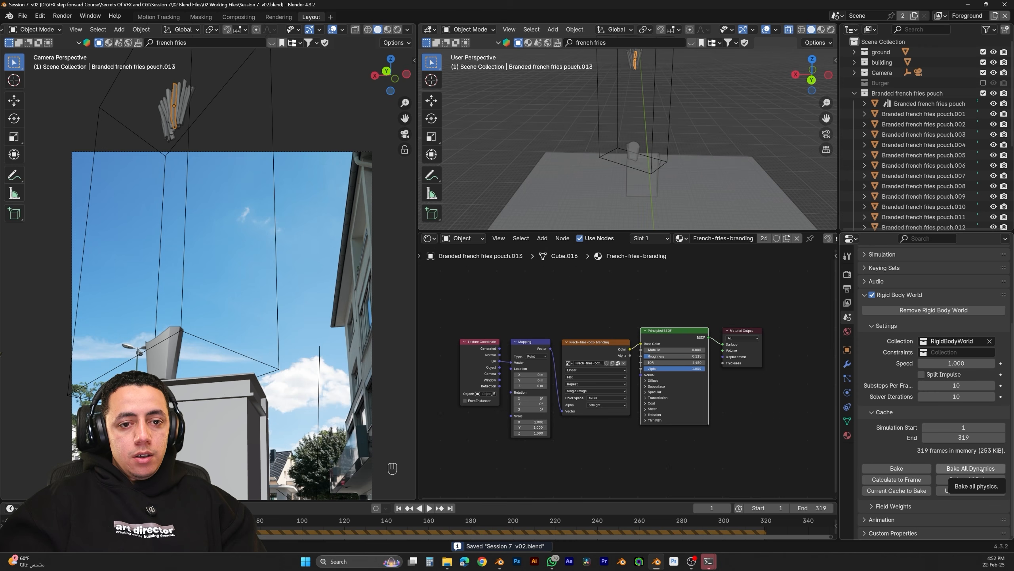
Bake all dynamics and play the fries falling into the pack, stopping at frame 299 with the selected fry framed closely
click(982, 470)
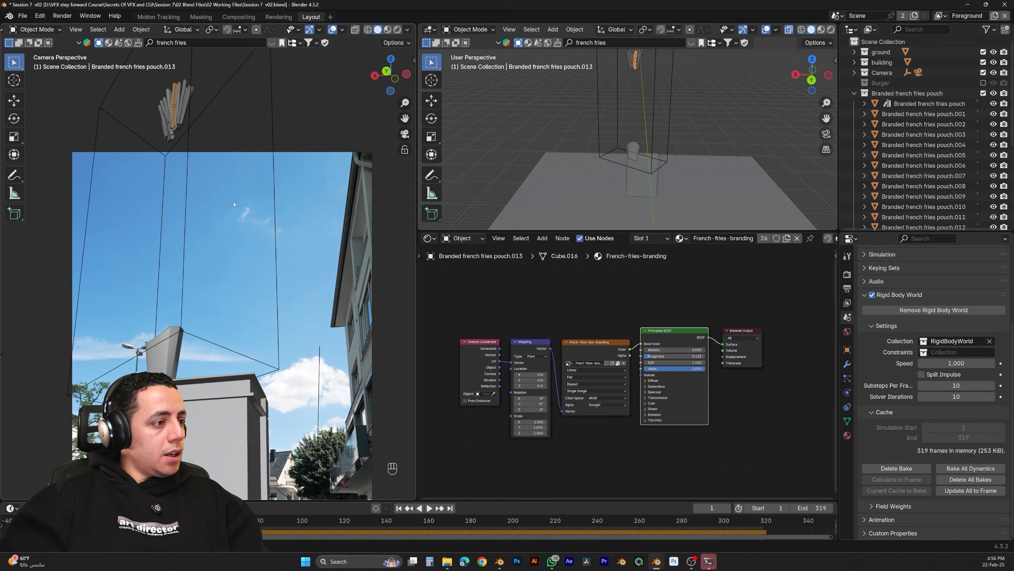
key(space)
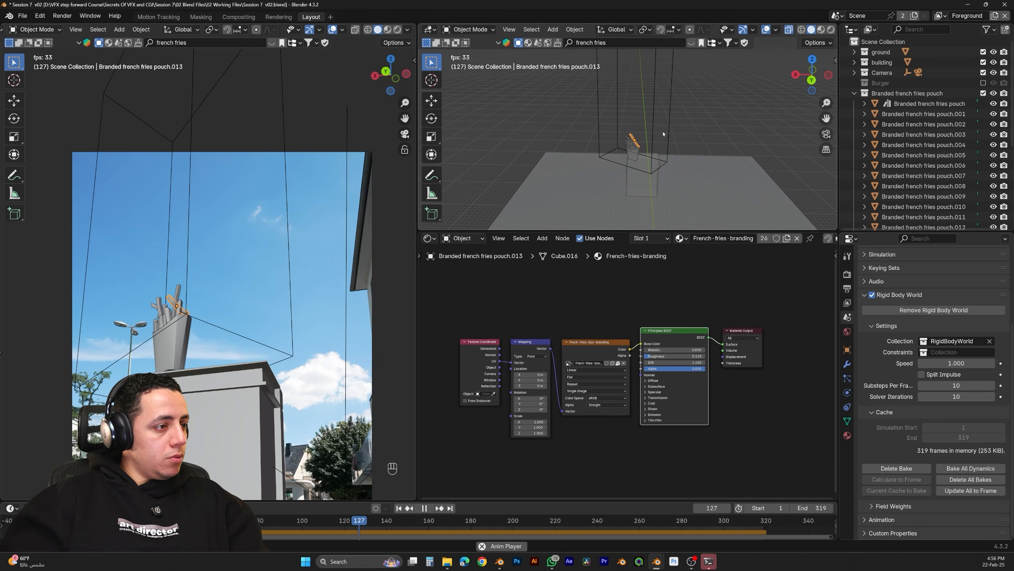
scroll(658, 126, up, 3)
key(KP_Decimal)
scroll(651, 127, down, 3)
middle_drag(643, 130, 657, 167)
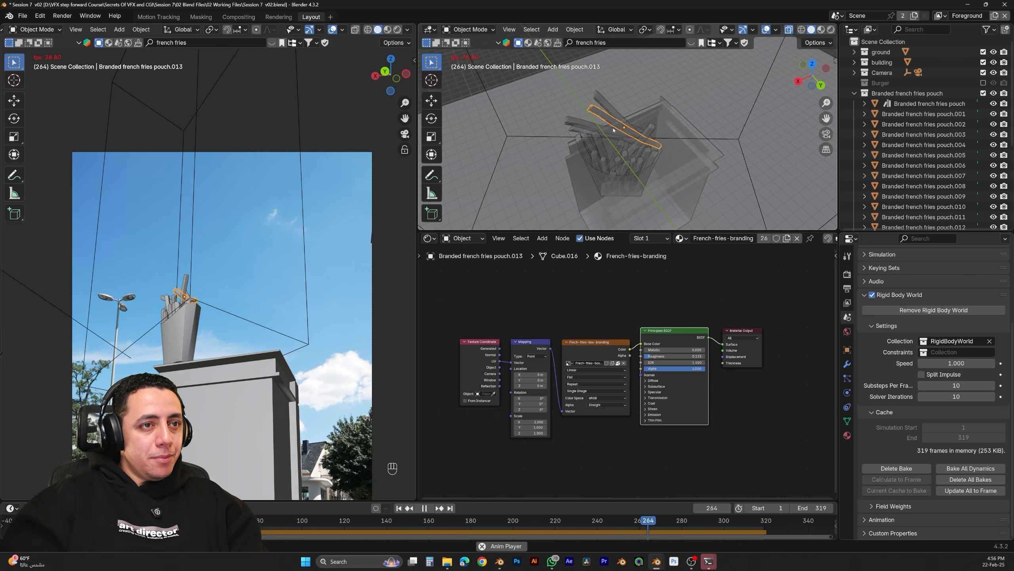
key(space)
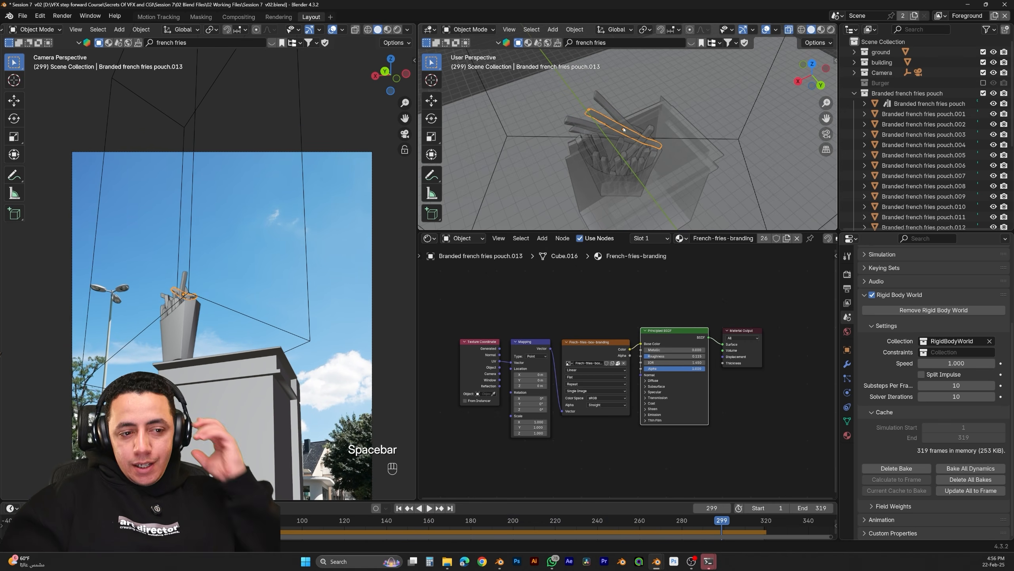
Delete two of the fries that landed across the top of the pack and select the Branded french fries pouch.007 fry
key(Delete)
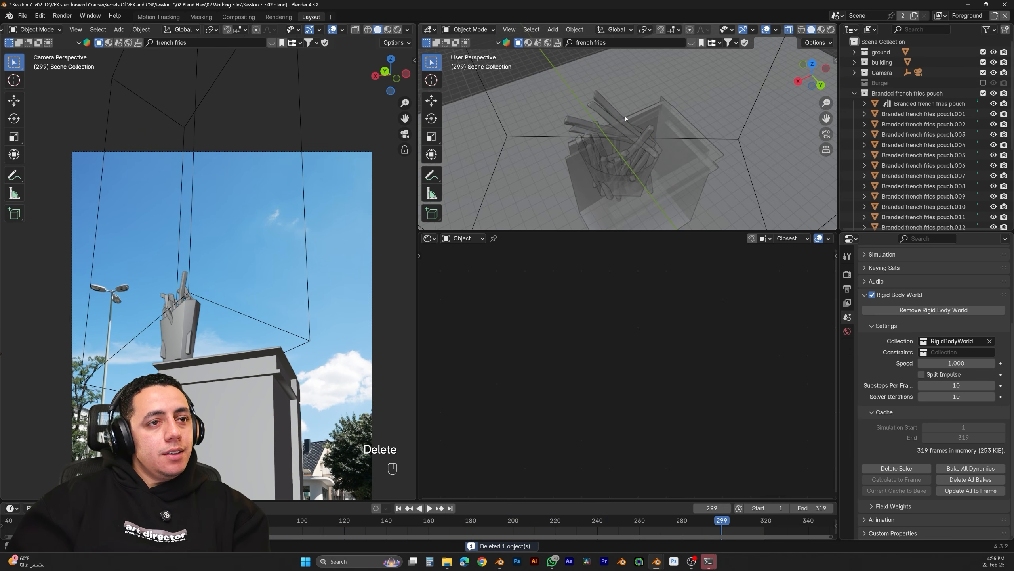
key(Delete)
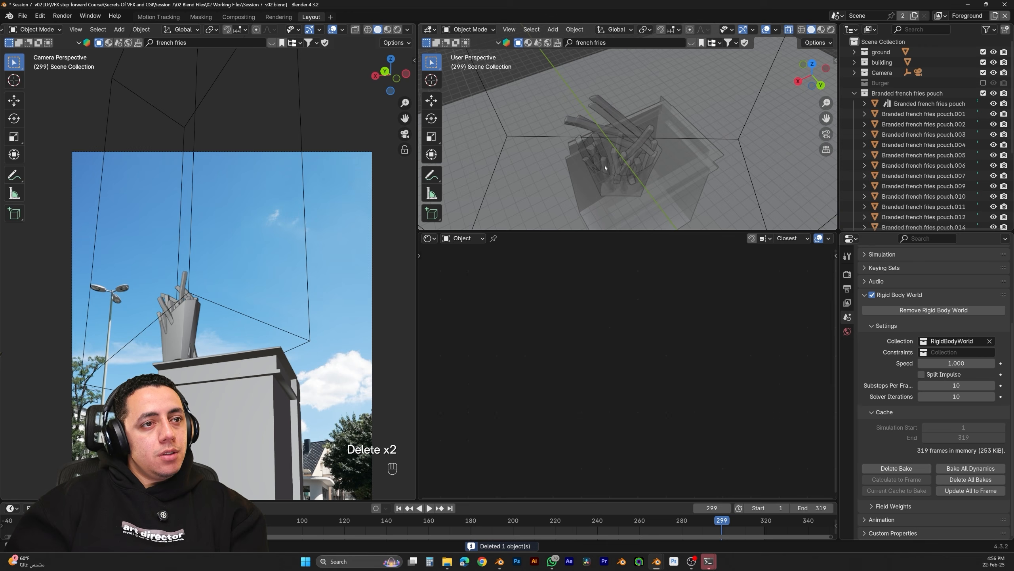
click(636, 142)
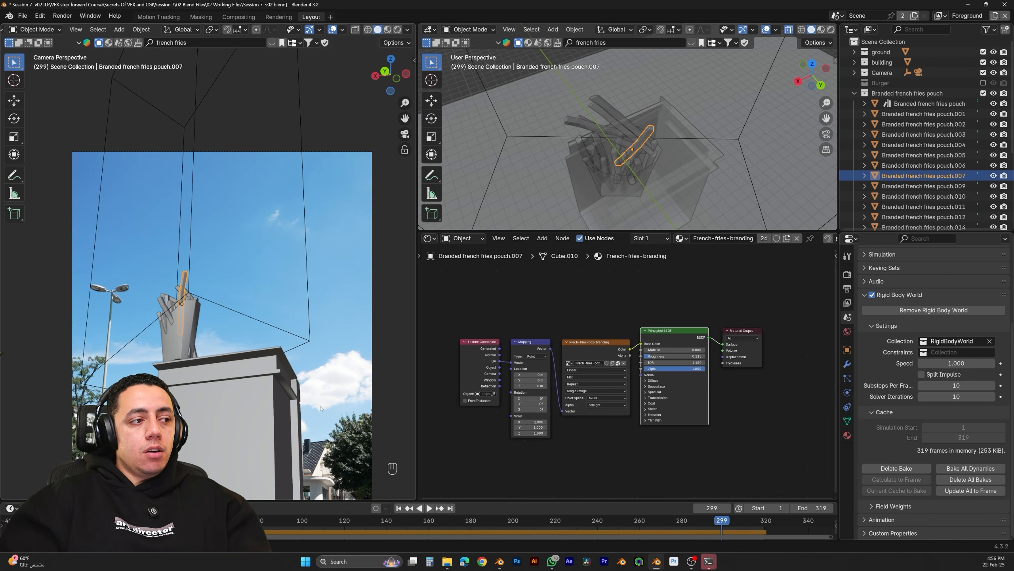
Return to frame 1 and replace the old physics bakes with a new bake of all dynamics
click(399, 508)
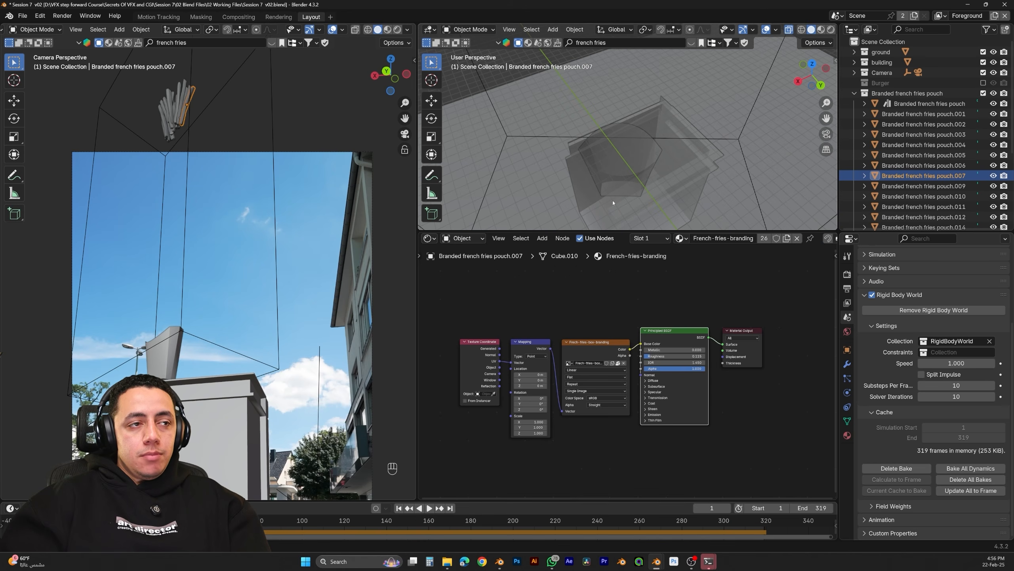
click(971, 479)
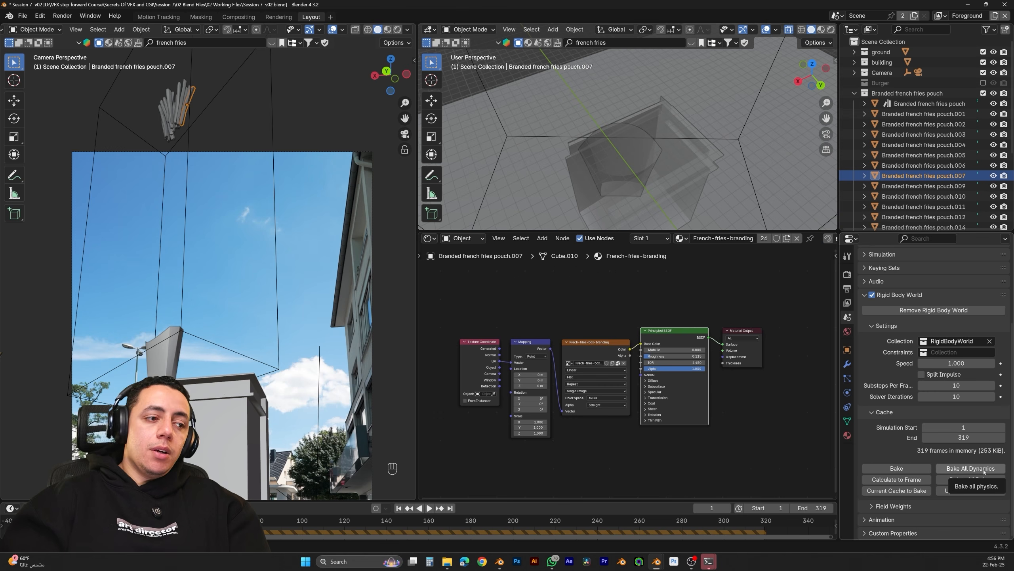
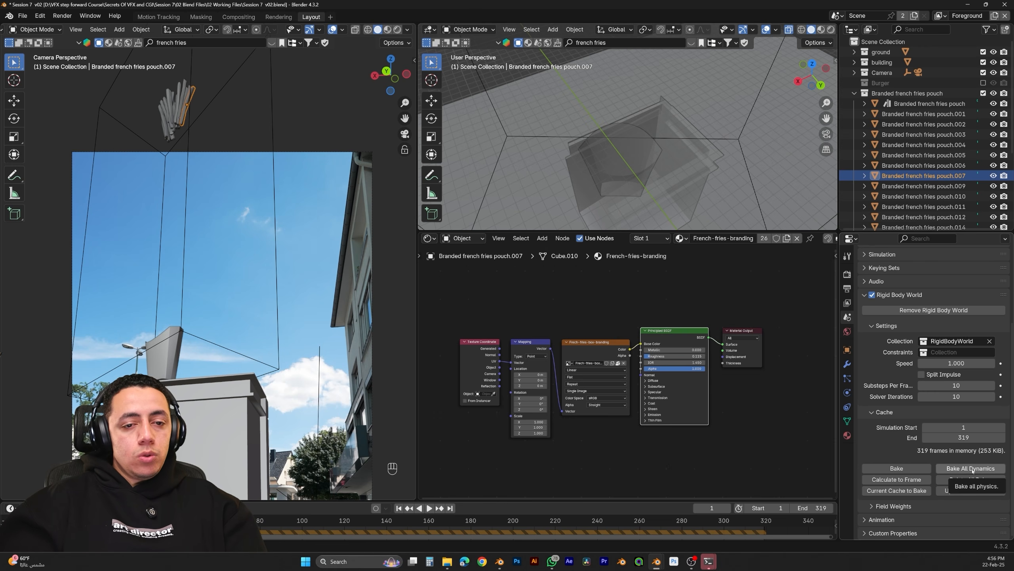
click(971, 468)
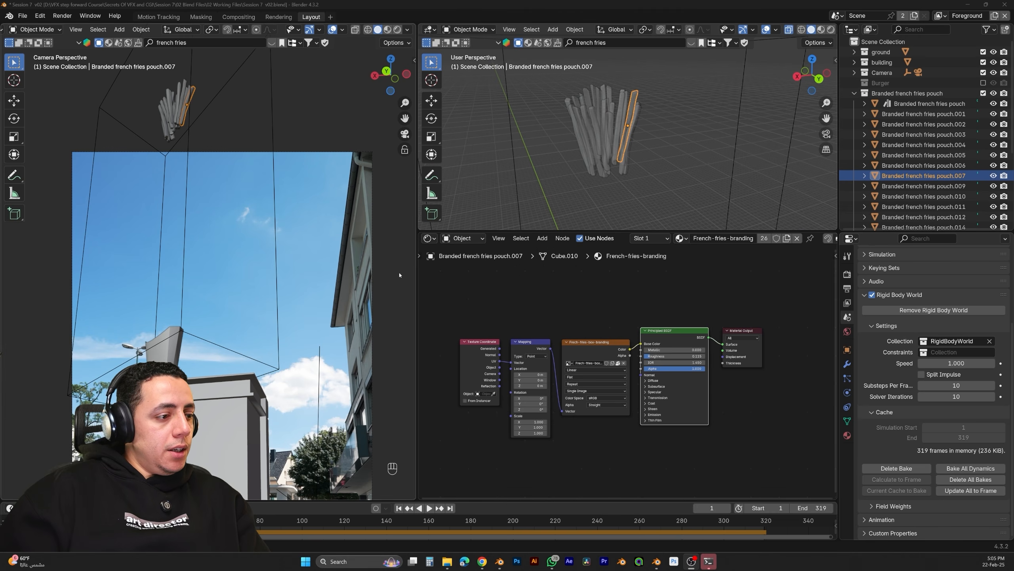
Play the new bake to check how the fries drop towards the pack, and return to frame 1
key(space)
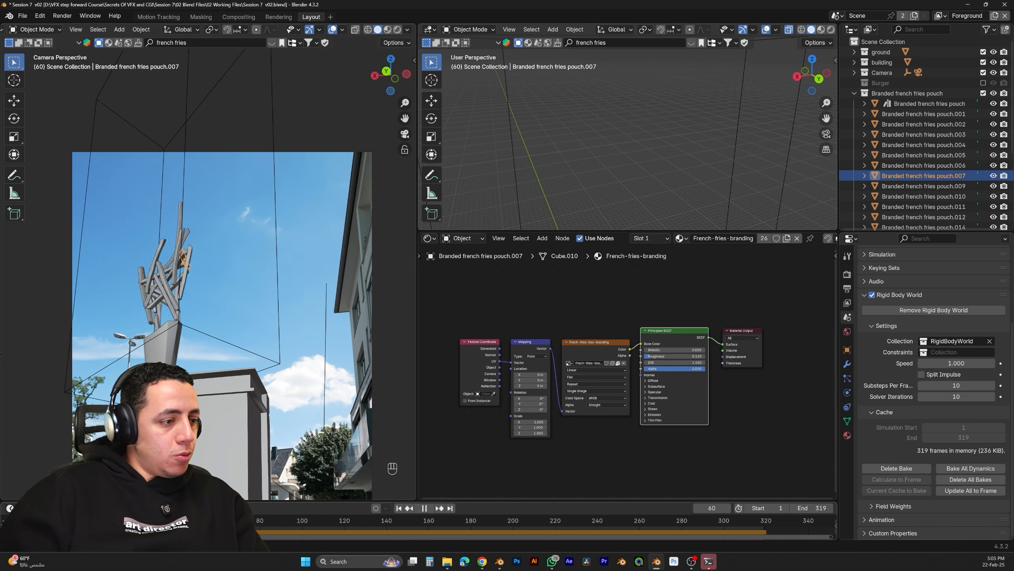
key(space)
key(shift+Left)
Raise the first fry (Branded french fries pouch) along Z and lower Branded french fries pouch.001 by about 1 m along Z
scroll(609, 188, down, 3)
shift+middle_drag(614, 159, 617, 123)
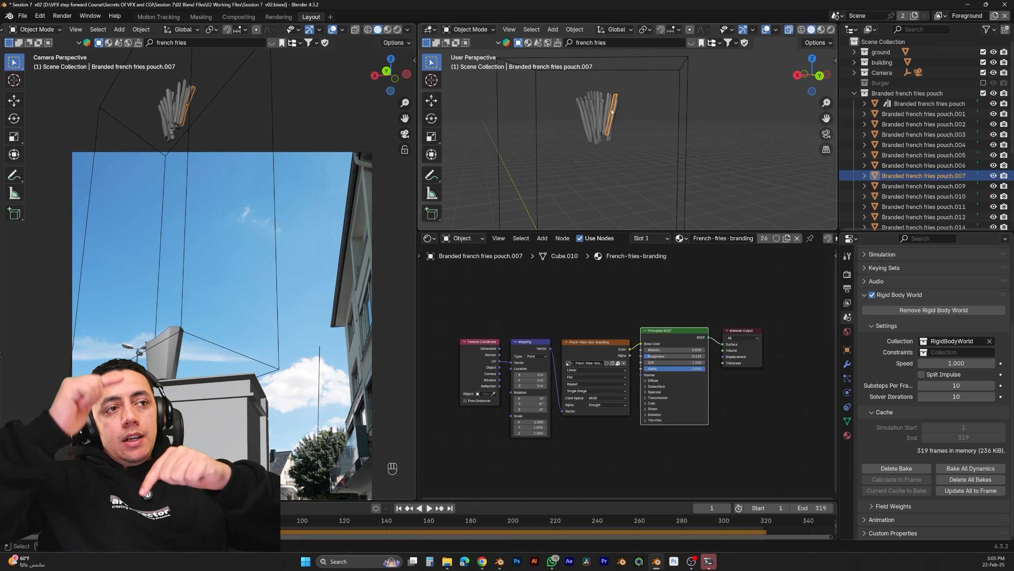
click(587, 116)
key(g)
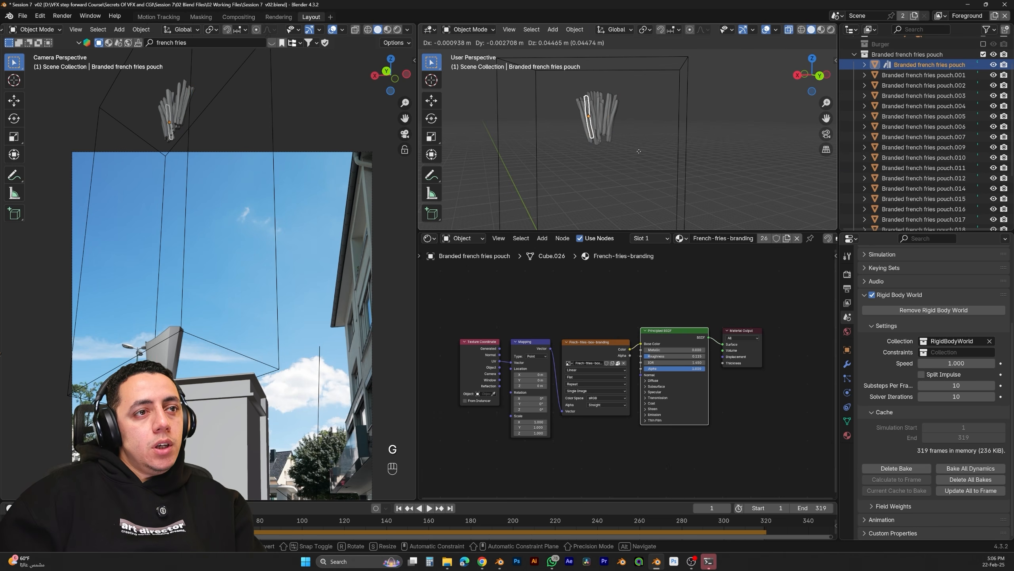
key(z)
click(643, 124)
click(893, 76)
key(g)
key(z)
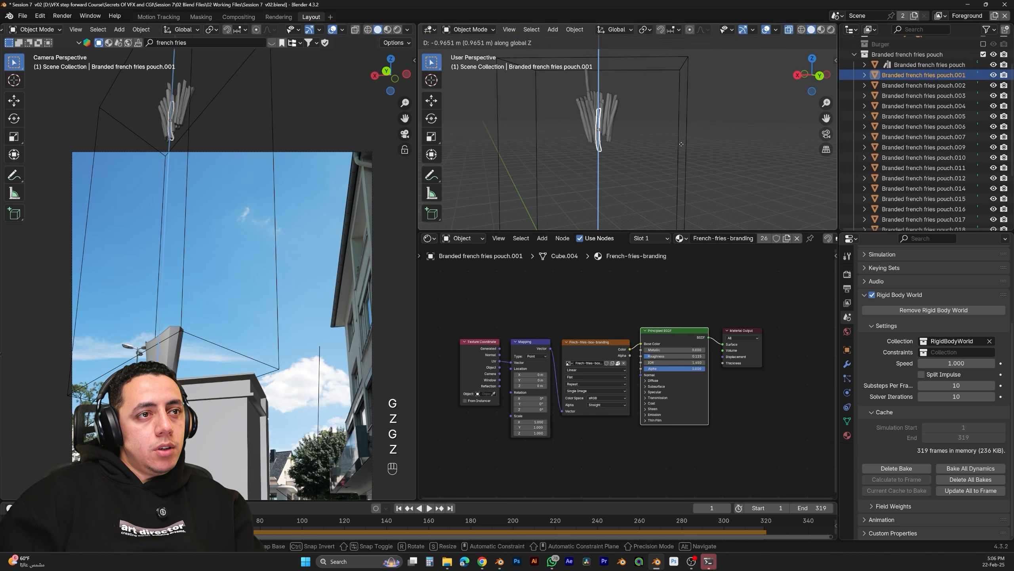
click(681, 148)
Raise the fries Branded french fries pouch.002 and pouch.003 along Z above the rest of the bunch
click(918, 86)
key(g)
key(z)
click(742, 115)
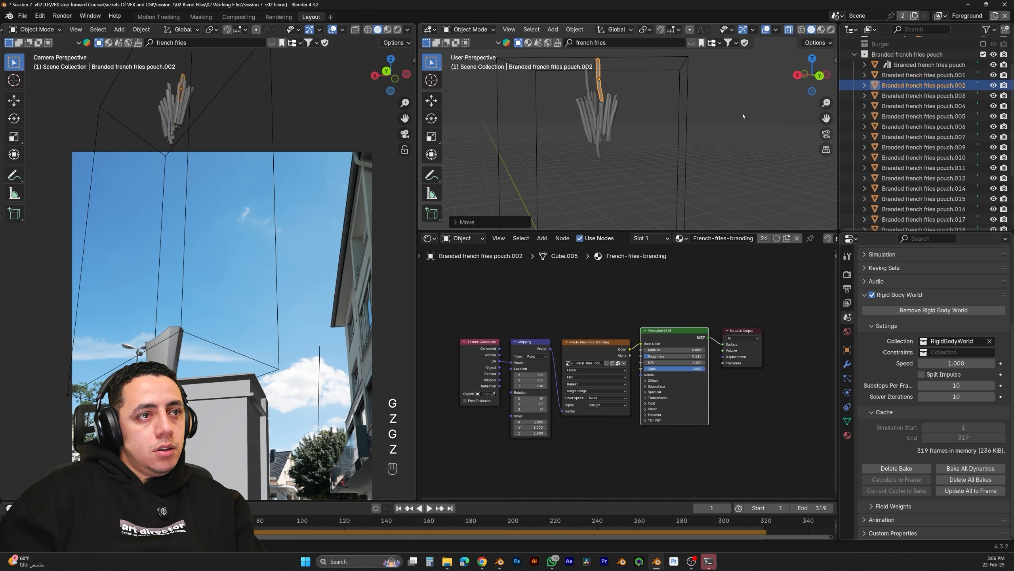
click(924, 95)
key(g)
key(z)
click(619, 98)
middle_drag(619, 98, 635, 112)
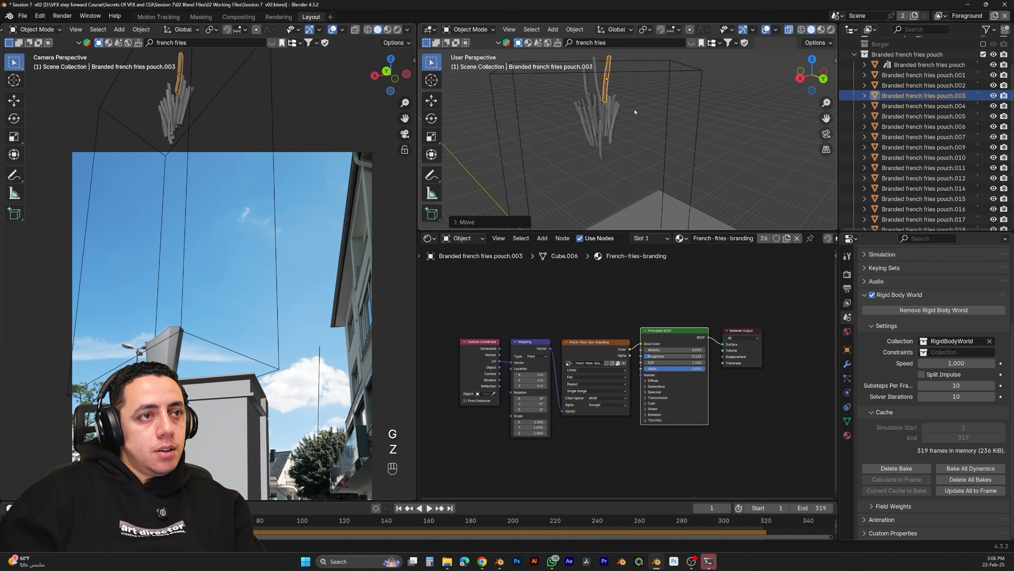
Shift the Branded french fries pouch.004 fry and the remaining fries along Z so the whole bunch sits at staggered heights
click(895, 107)
key(g)
key(z)
click(806, 132)
click(891, 117)
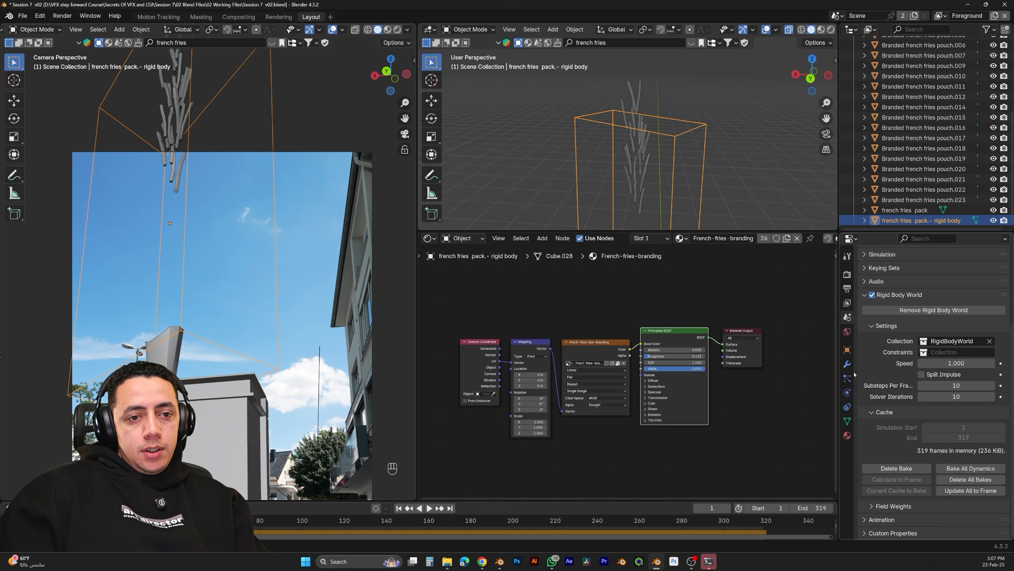
Set the viewport display of the rigid body pack collider to Textured and undo the last change
click(847, 350)
scroll(934, 400, down, 12)
click(944, 477)
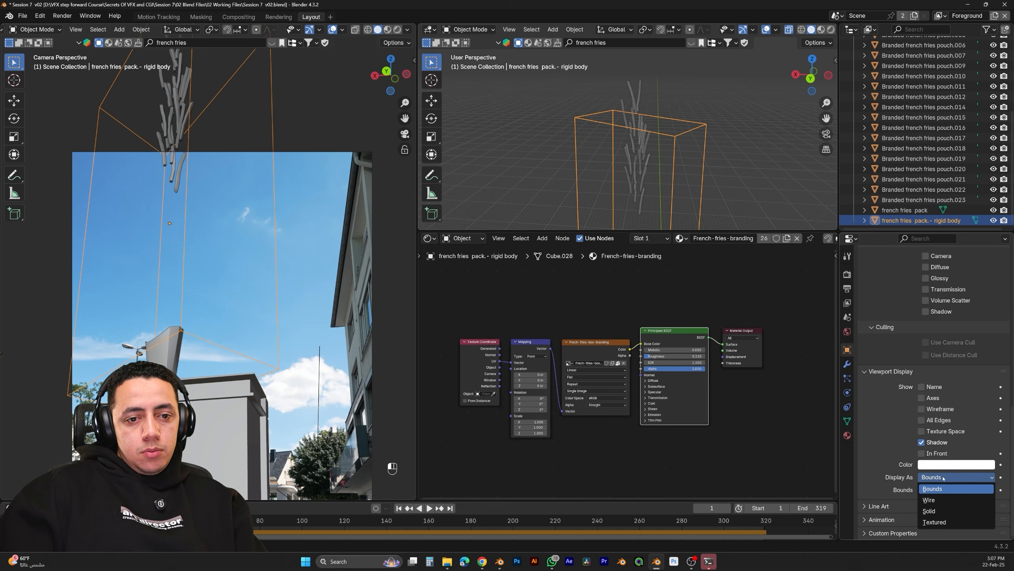
click(934, 522)
key(ctrl+z)
click(656, 107)
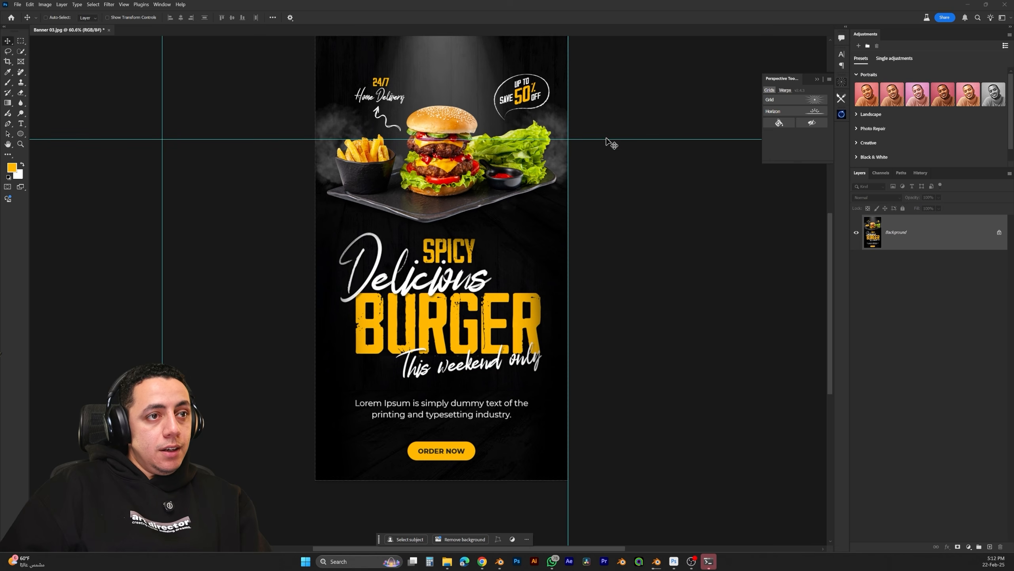
Switch to Photoshop and delete the horizontal guide crossing the burger in the banner image Banner 01.jpg
click(608, 139)
key(Delete)
drag(575, 143, 563, 170)
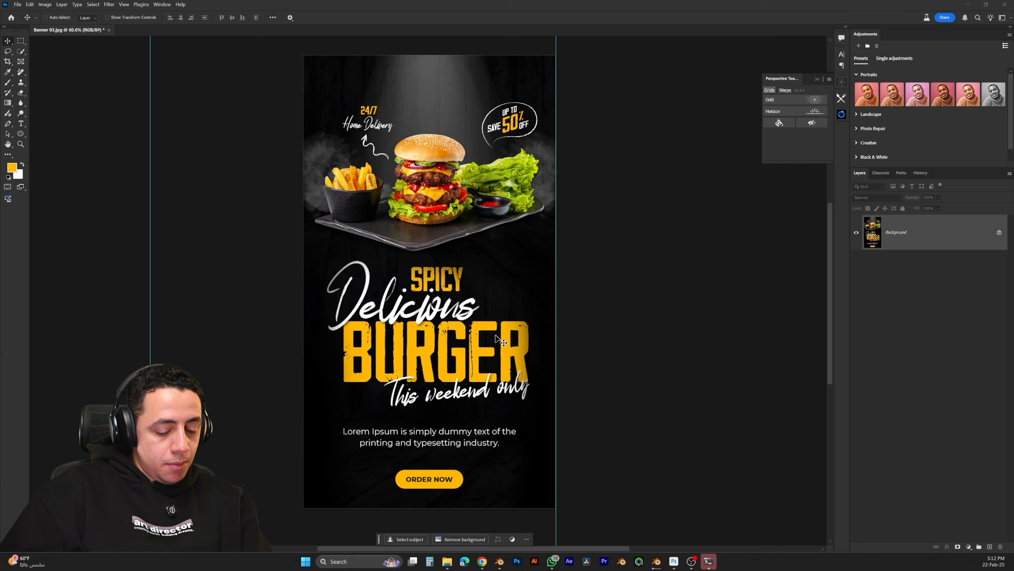
Switch to the ChatGPT conversation in Chrome and select the first diet-themed burger slogan, "الدايت بيقولك لا.. بس قلبك بيقولك اه"
key(t)
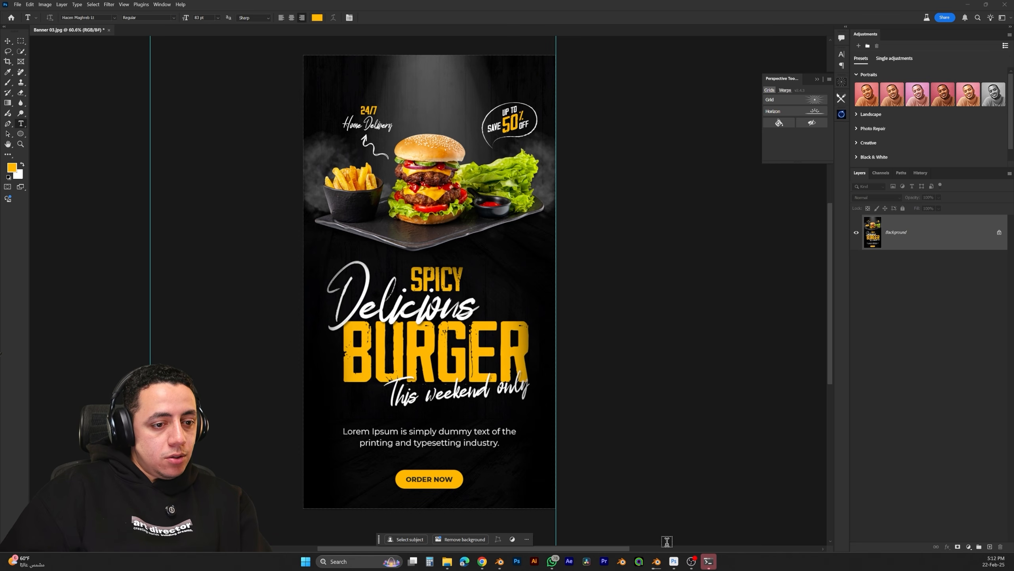
mouse_move(486, 564)
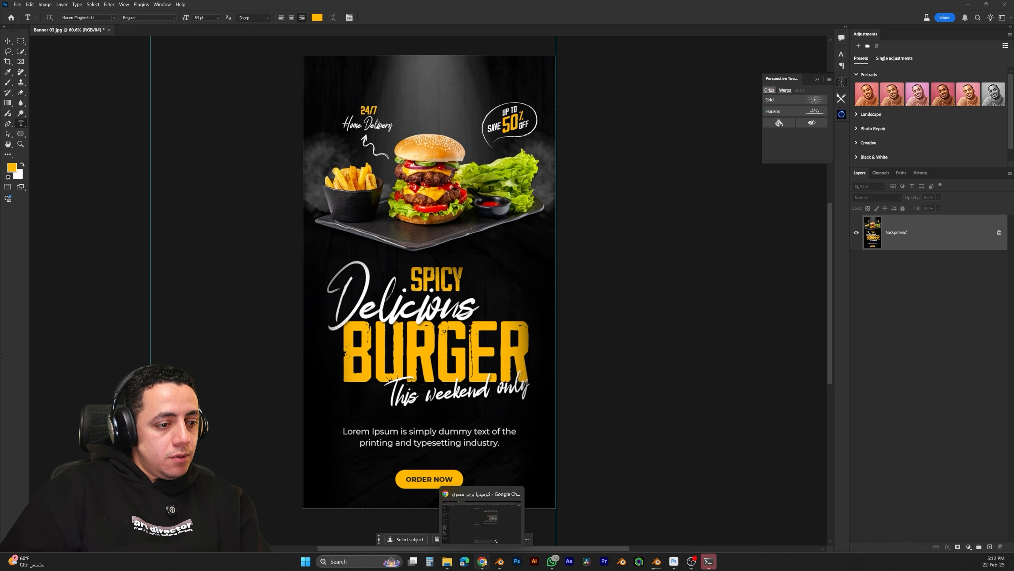
click(496, 541)
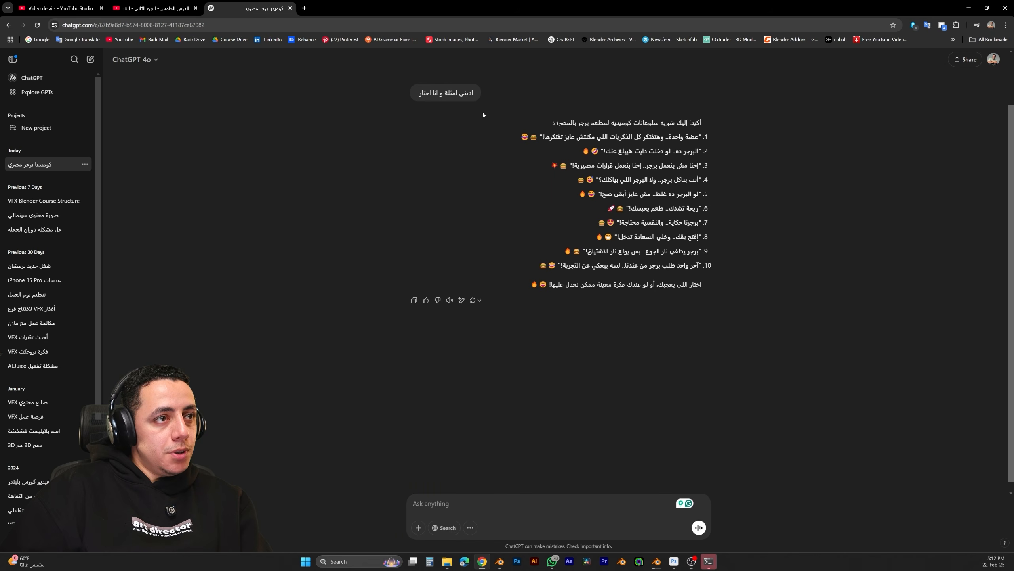
scroll(526, 150, up, 2)
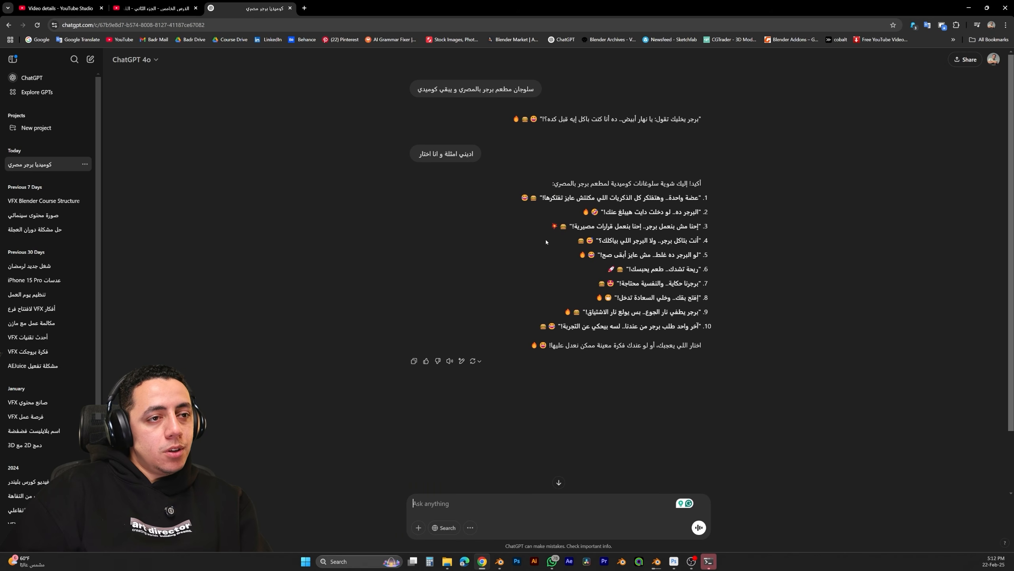
scroll(546, 242, down, 2)
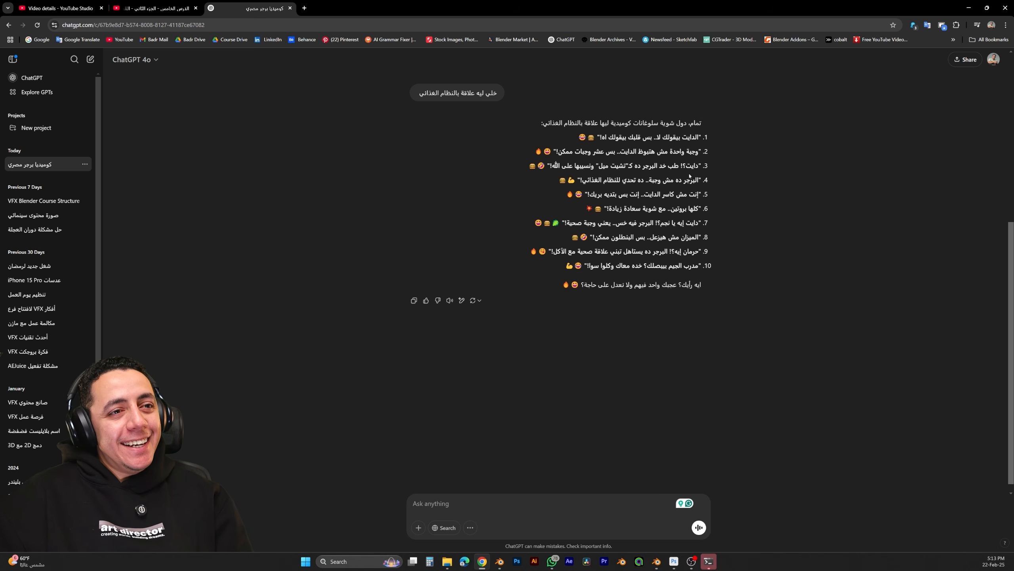
drag(602, 137, 699, 138)
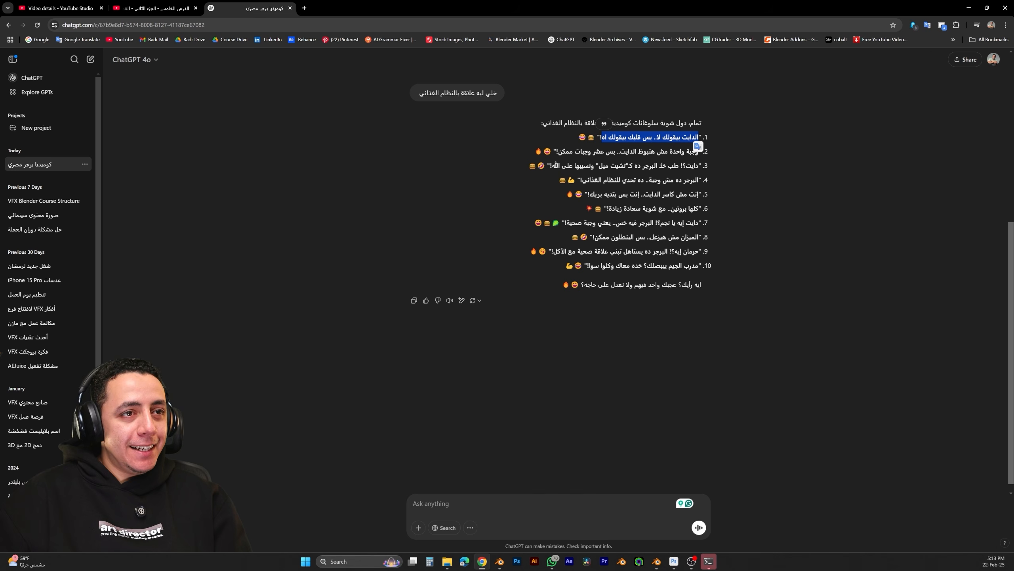
Return to Photoshop and marquee-select the Lorem Ipsum paragraph together with the ORDER NOW button on the banner
click(969, 8)
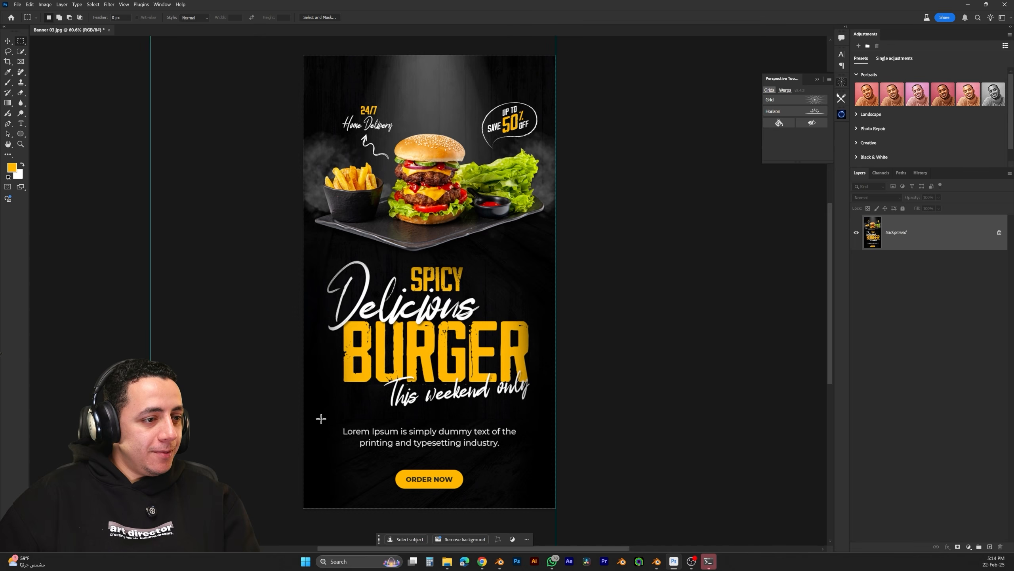
drag(342, 427, 527, 494)
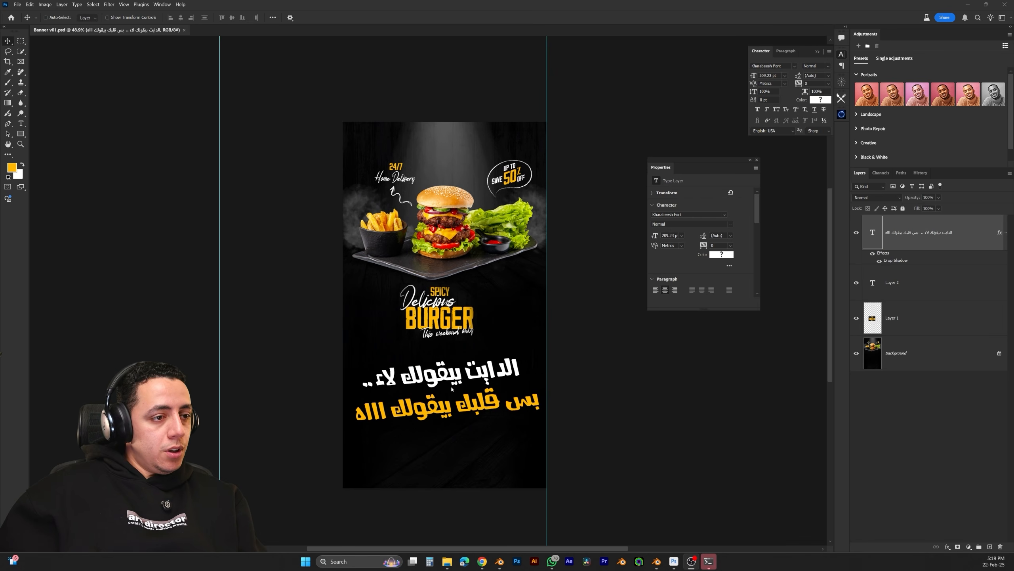
click(521, 351)
drag(521, 350, 493, 348)
alt+scroll(496, 349, up, 2)
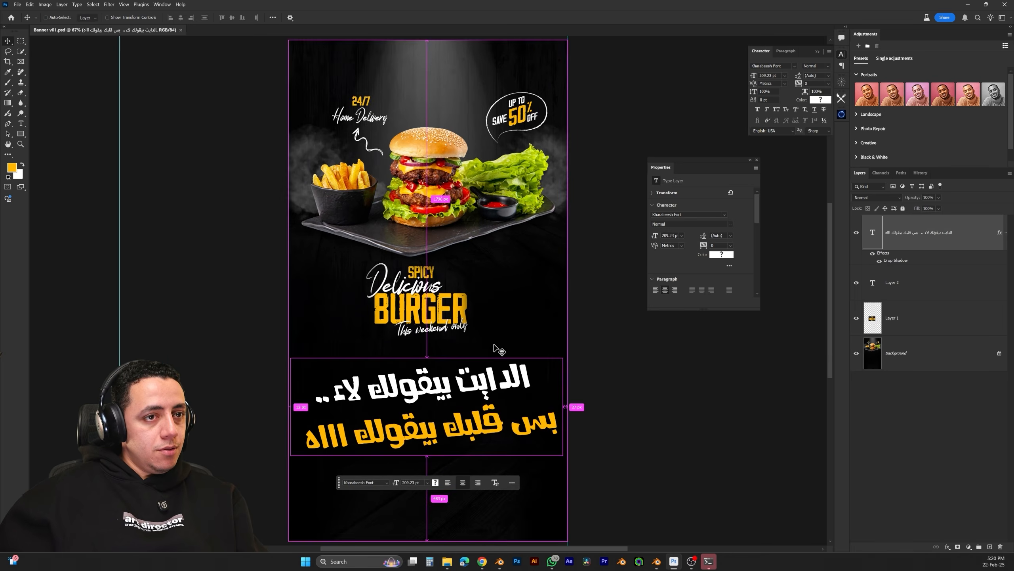
alt+scroll(500, 351, down, 2)
Switch to Blender, play the baked fries simulation through the camera view up to frame 207, and save the file
key(space)
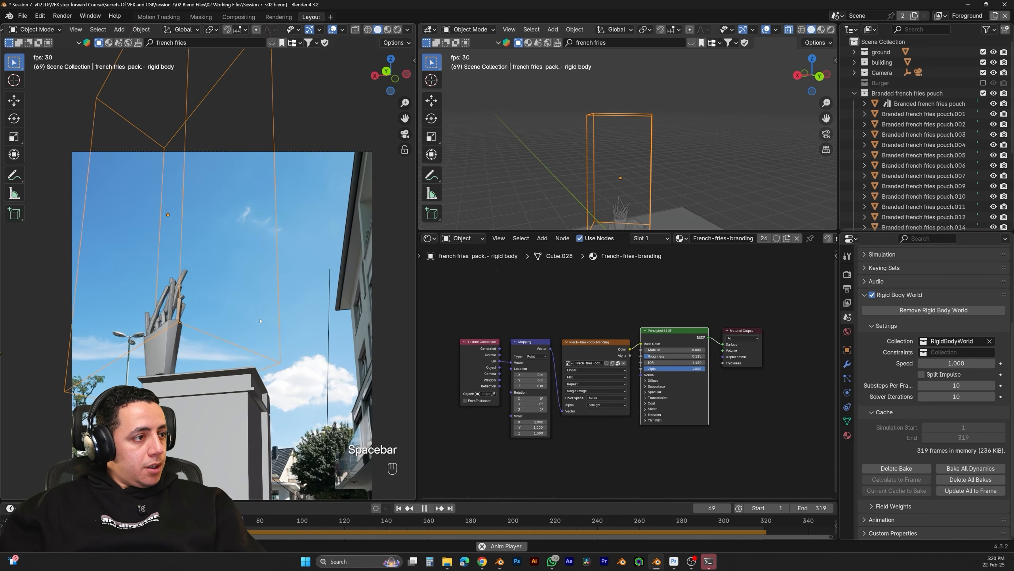
key(space)
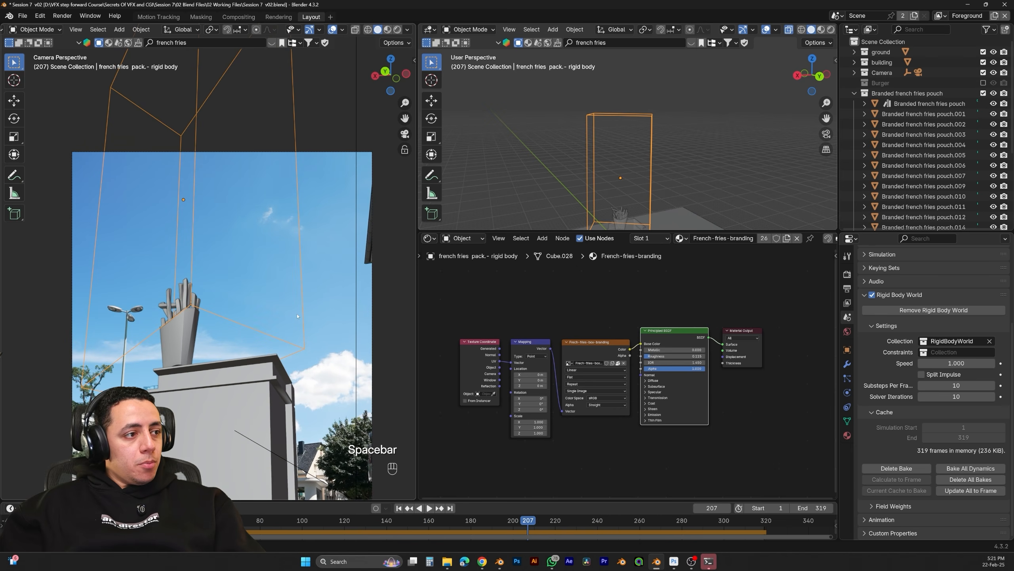
shift+middle_drag(313, 309, 288, 236)
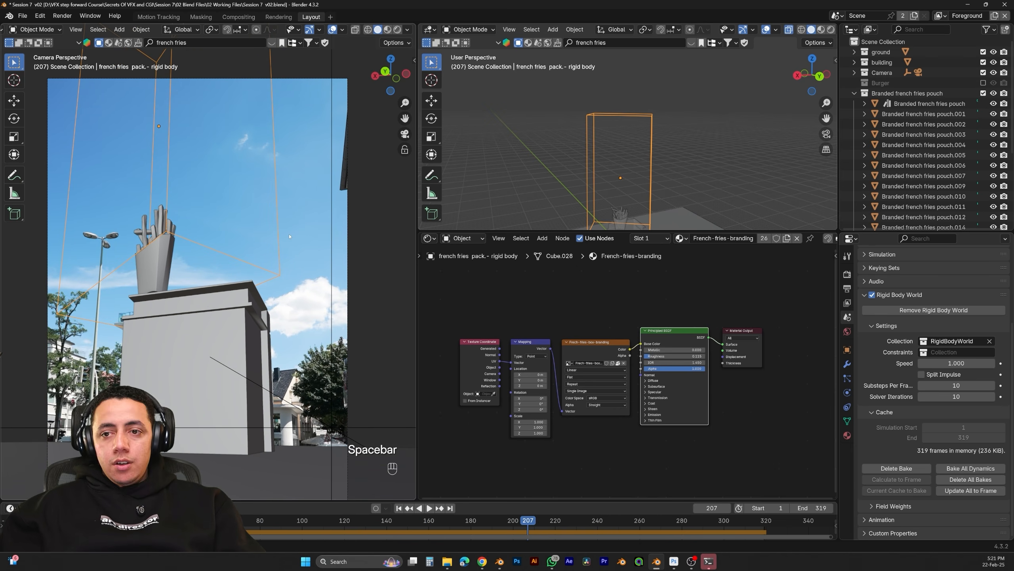
key(ctrl+s)
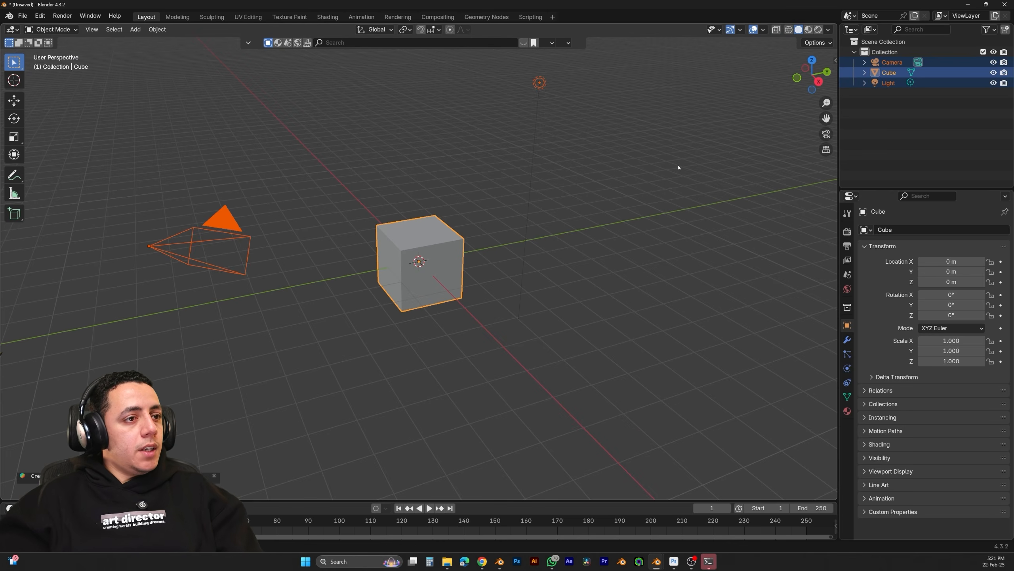
Delete all default objects in the new Blender scene and paste in the copied blimp with its parent empty
key(a)
key(Delete)
key(ctrl+v)
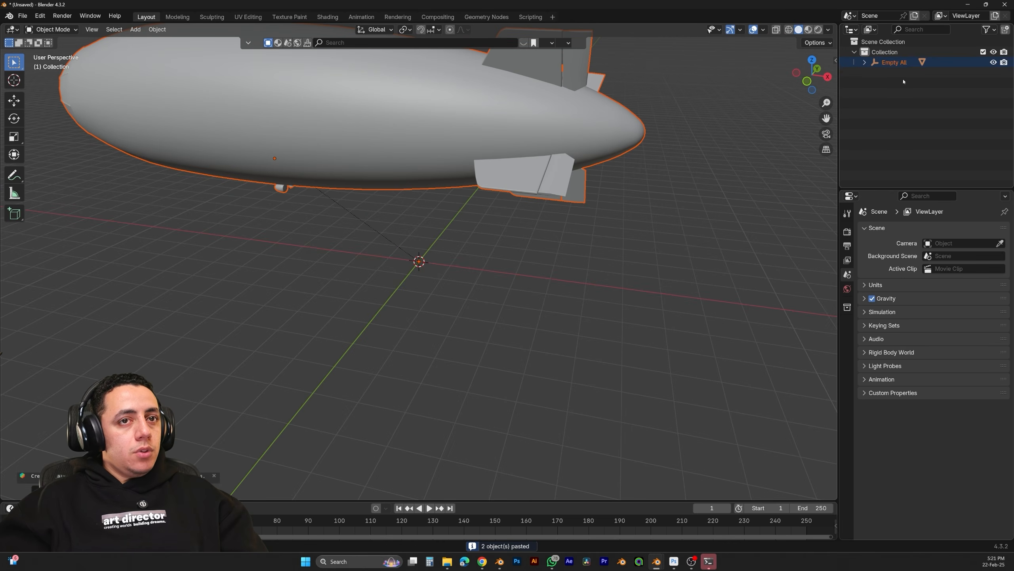
click(863, 63)
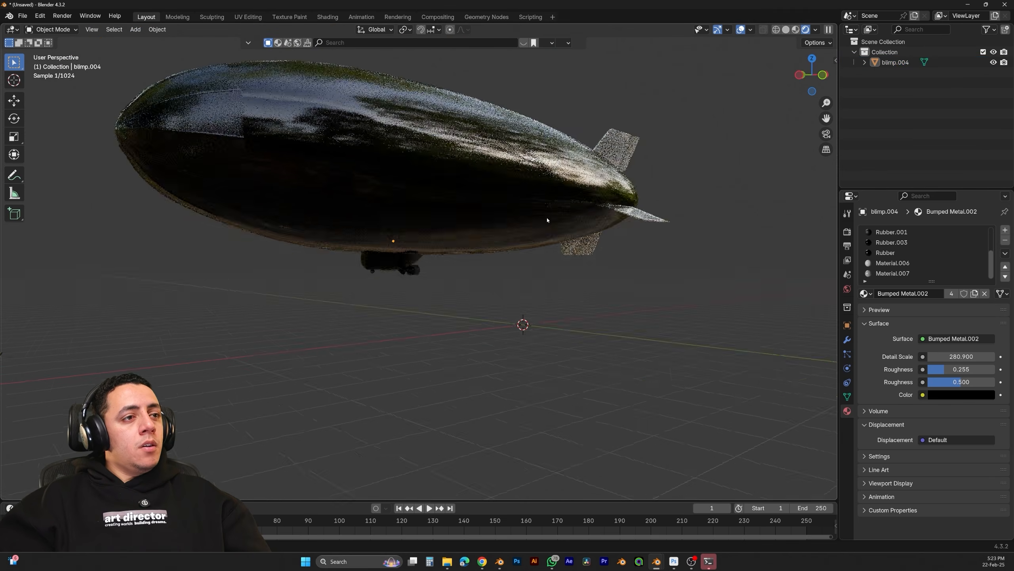
Select the blimp blimp.004 and raise it along Z to about 6.47 m
mouse_move(459, 191)
middle_down()
mouse_move(467, 188)
mouse_move(471, 224)
mouse_move(475, 206)
middle_up()
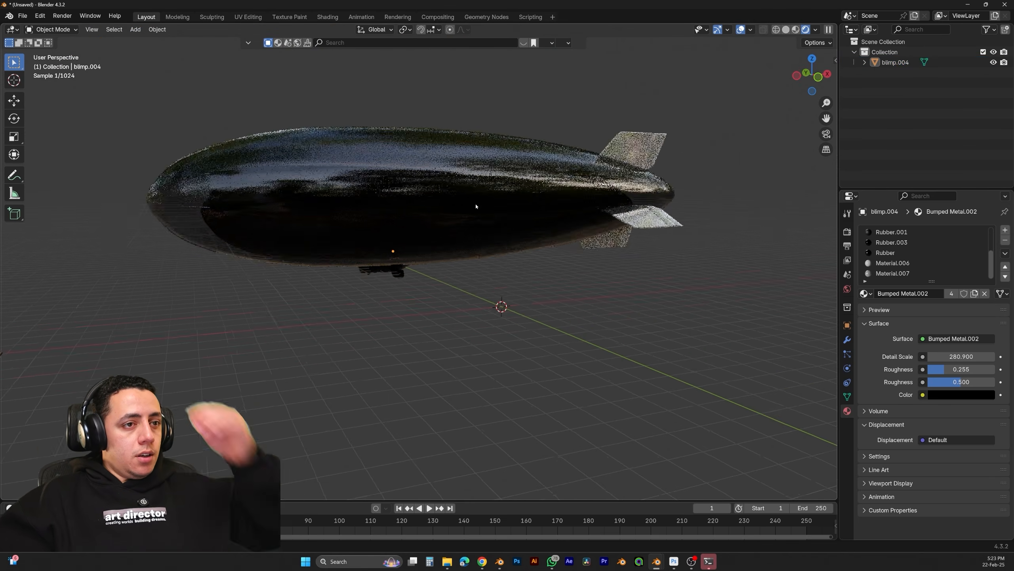
scroll(476, 206, down, 2)
click(476, 194)
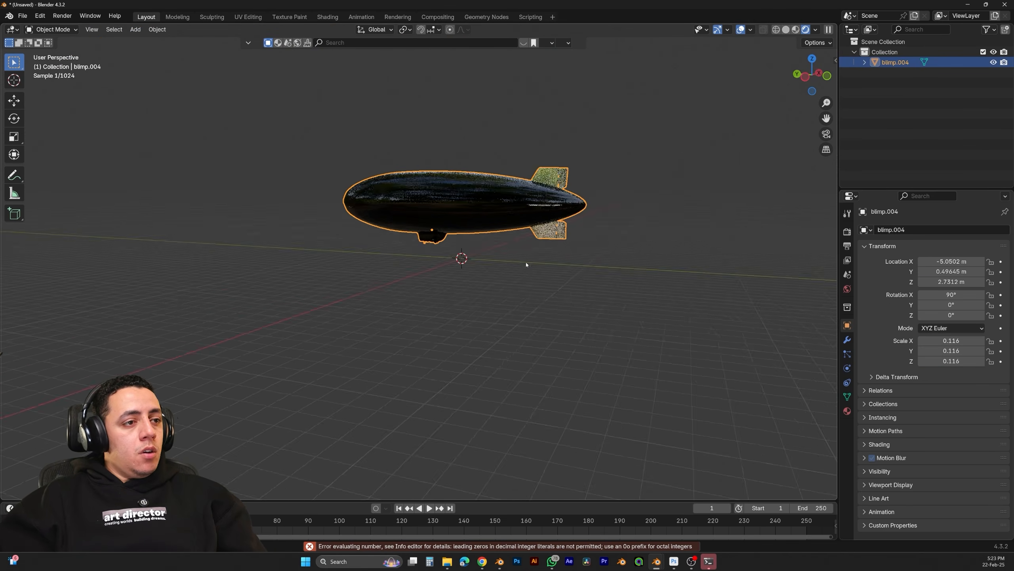
middle_drag(527, 265, 531, 262)
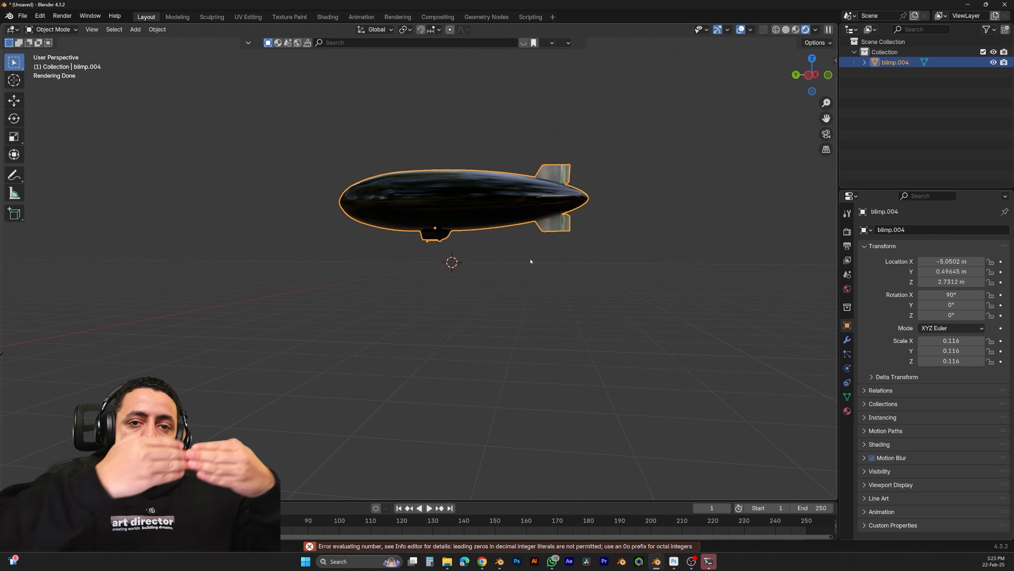
key(g)
key(z)
click(531, 179)
Set the blimp's origin to its geometry and raise it along Z to about 9.5 m
mouse_move(543, 222)
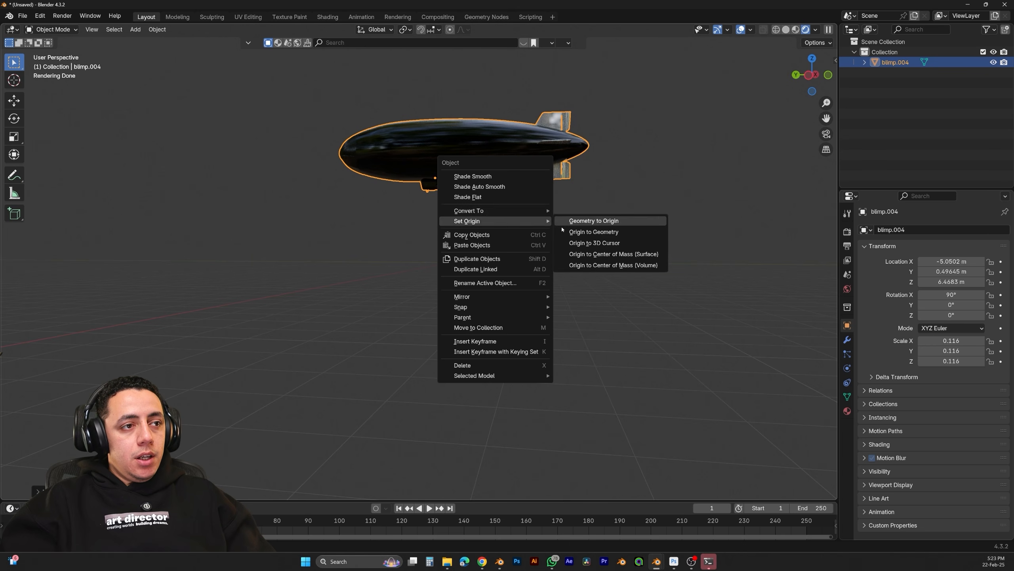
click(567, 233)
middle_drag(519, 171, 517, 185)
key(g)
key(z)
click(518, 144)
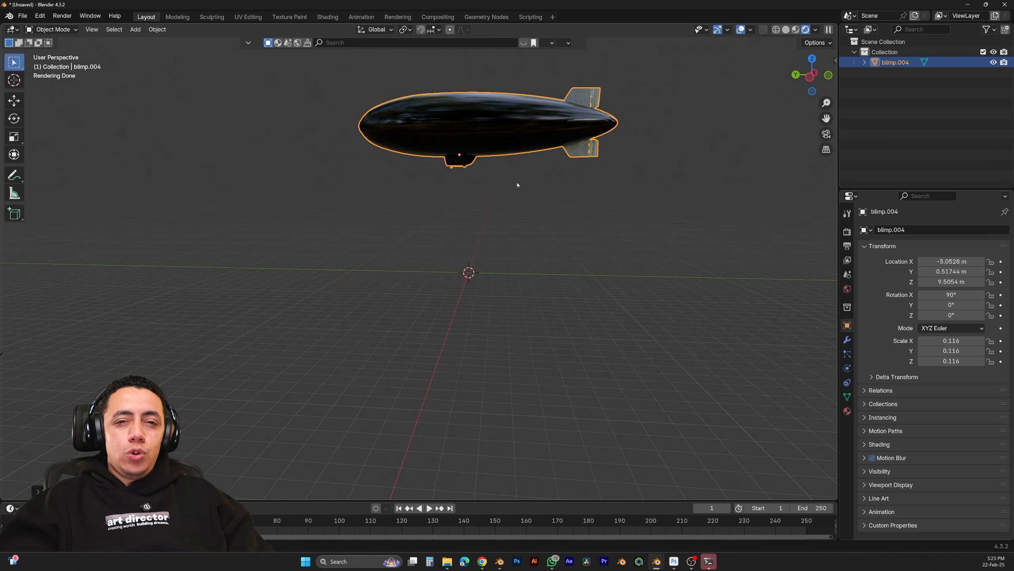
Search the extensions in Preferences for "extra" and install Extra Curve Objects
scroll(517, 185, up, 3)
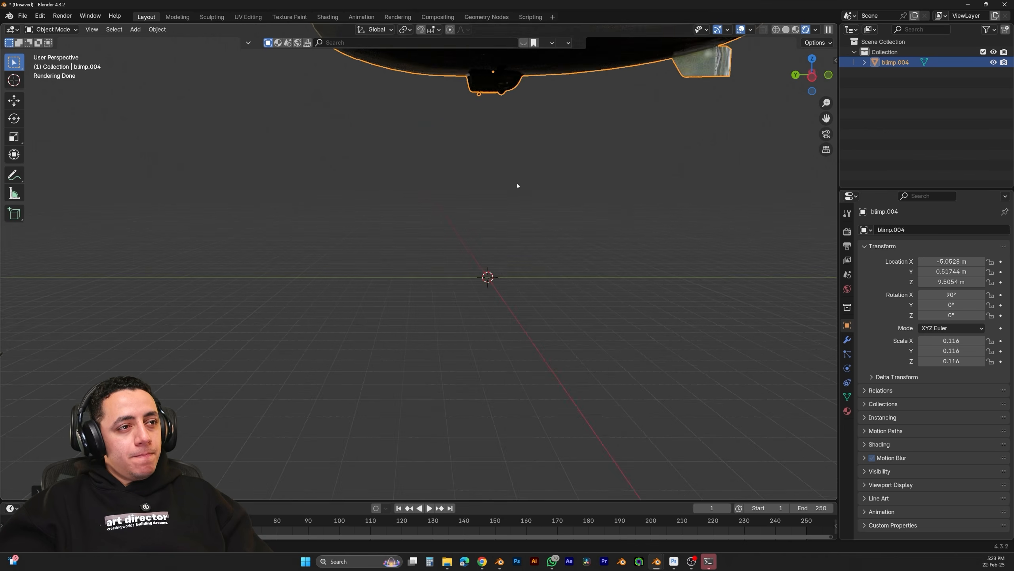
scroll(518, 186, down, 2)
key(shift+a)
mouse_move(476, 220)
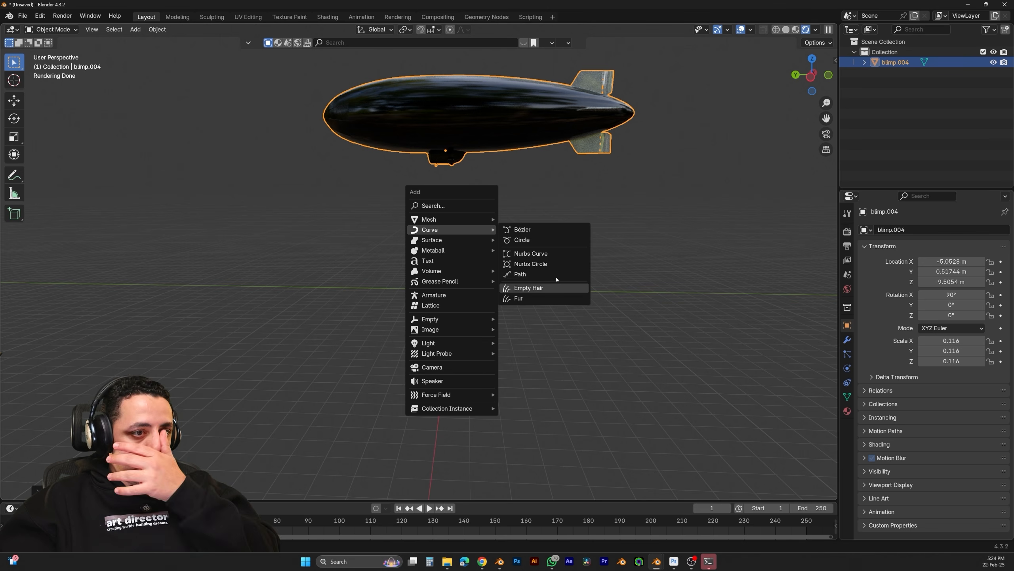
click(40, 16)
click(65, 147)
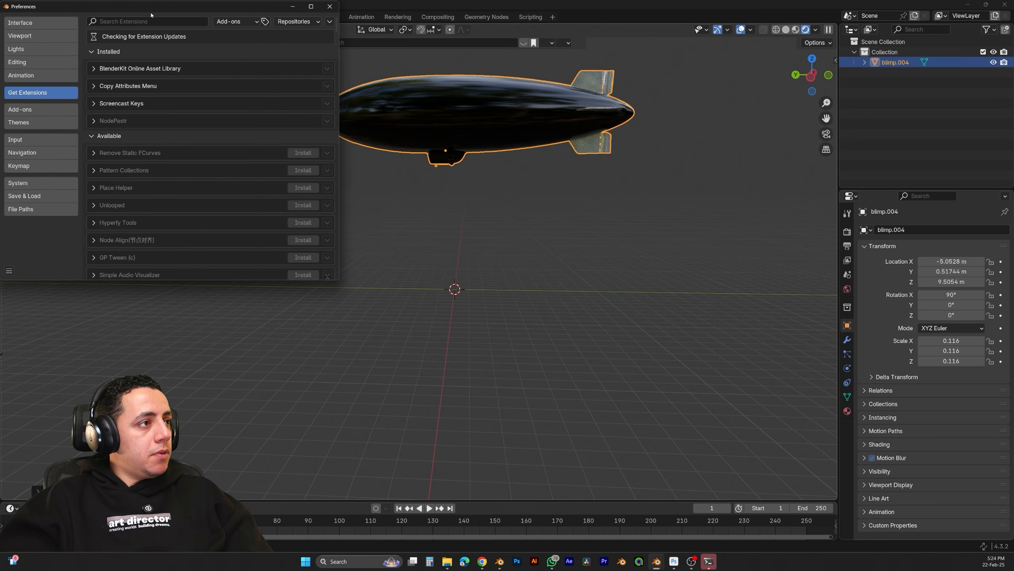
text(extra)
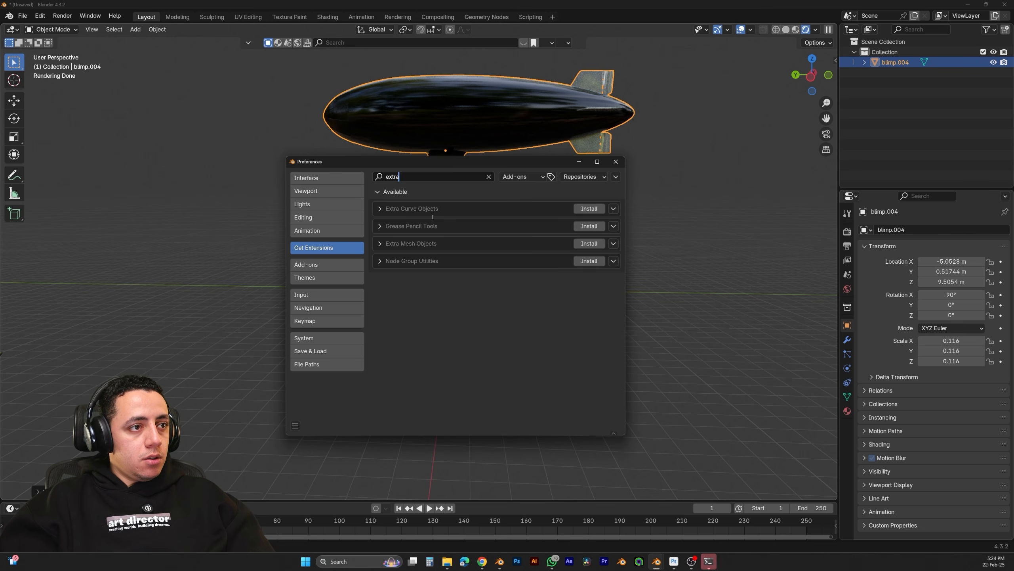
click(590, 208)
click(295, 425)
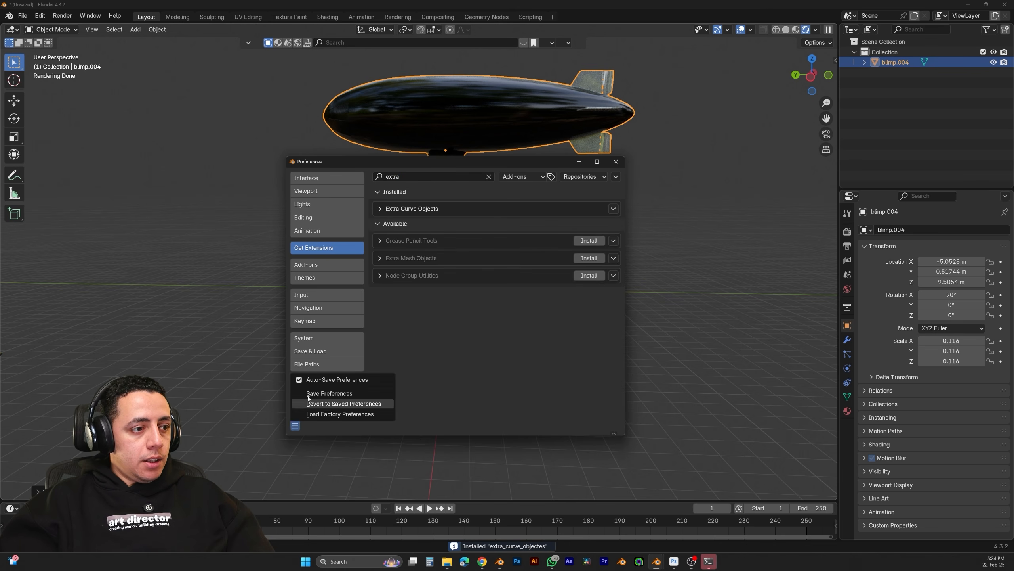
click(616, 162)
Add an Archemedian spiral curve at the world origin and frame it in the view
key(shift+a)
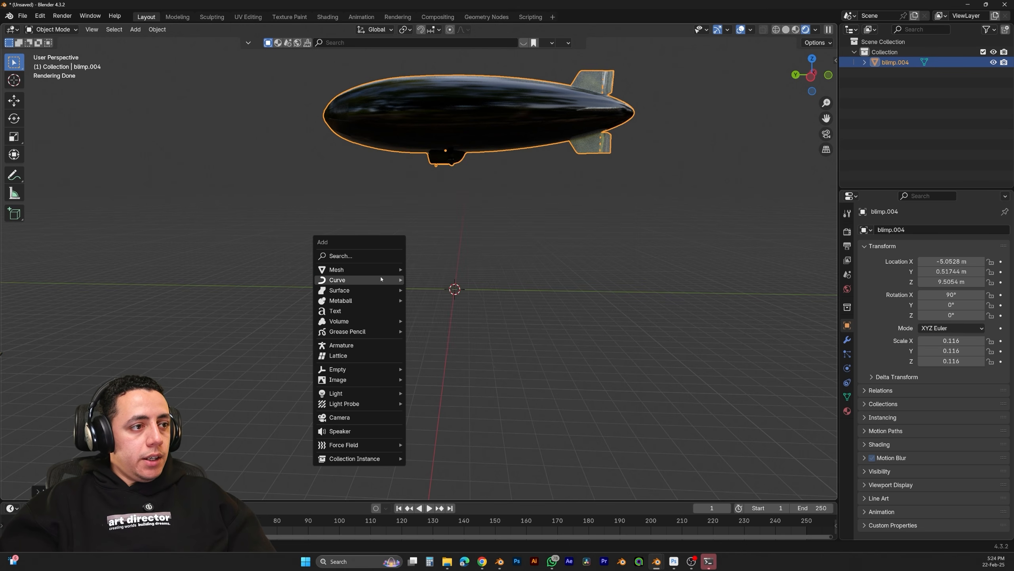
mouse_move(381, 280)
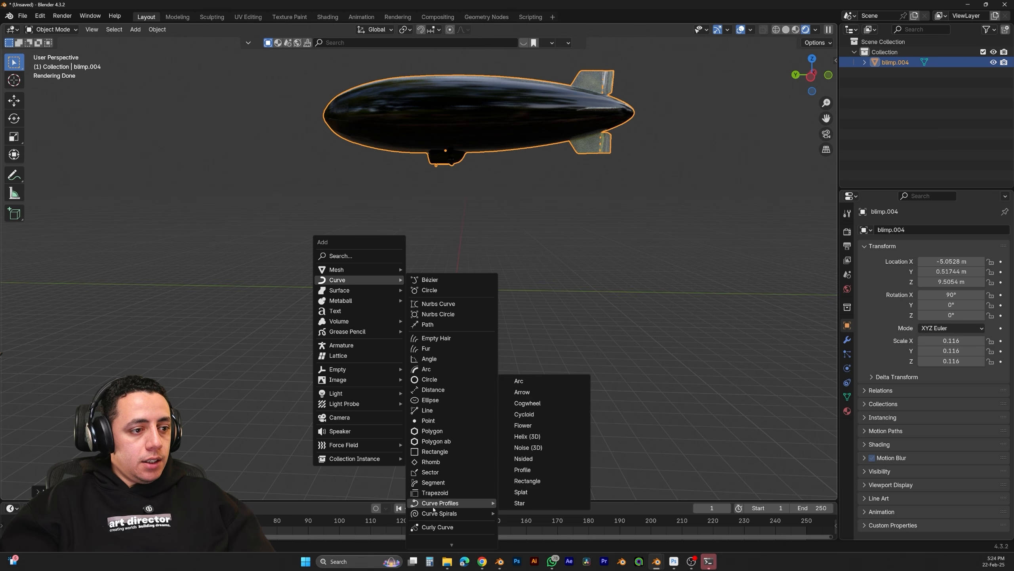
mouse_move(459, 516)
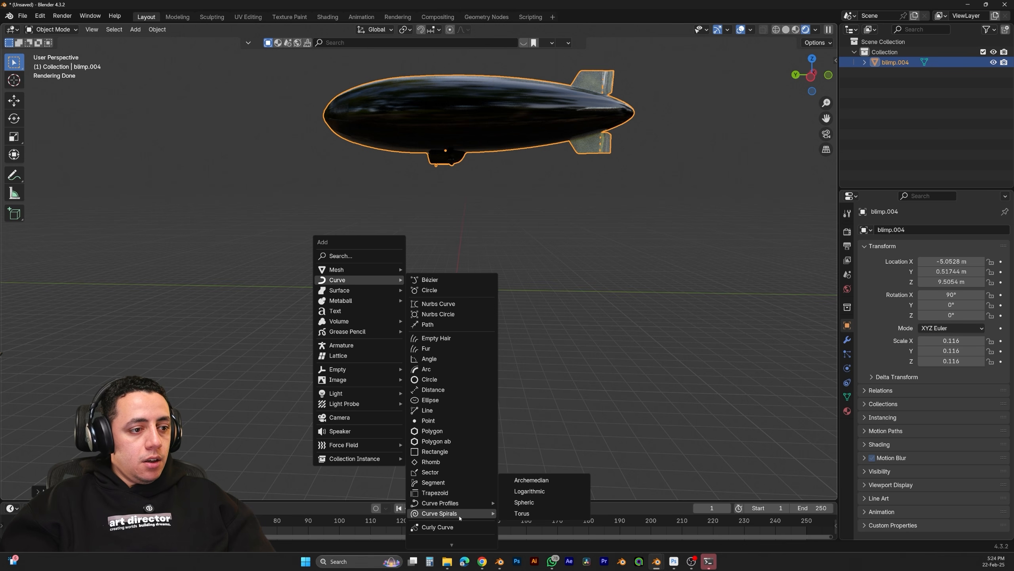
click(525, 481)
key(Tab)
key(KP_Decimal)
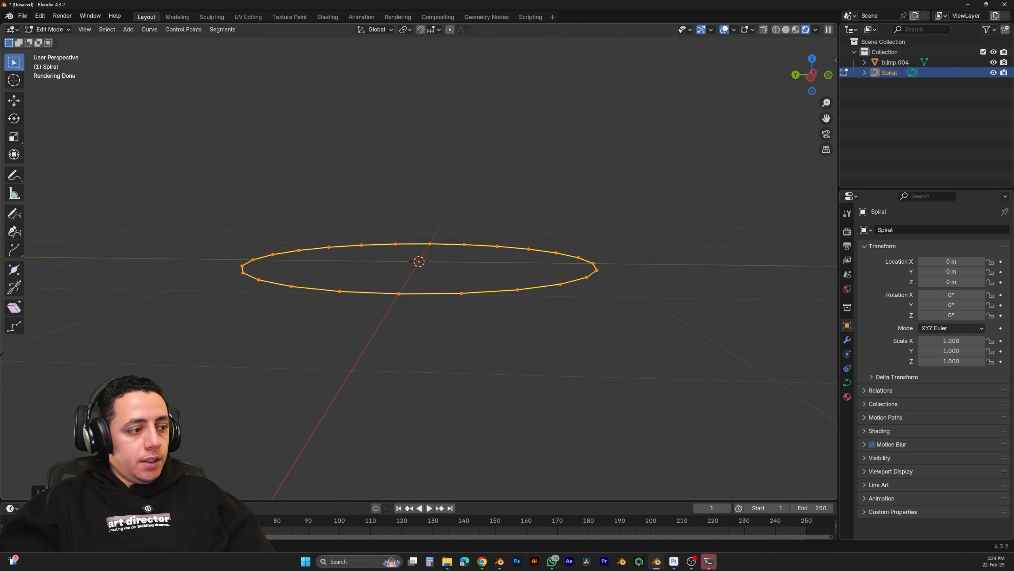
Set the spiral to 6 turns with a radius growth of 0.10 and a radius of 0.10
click(39, 490)
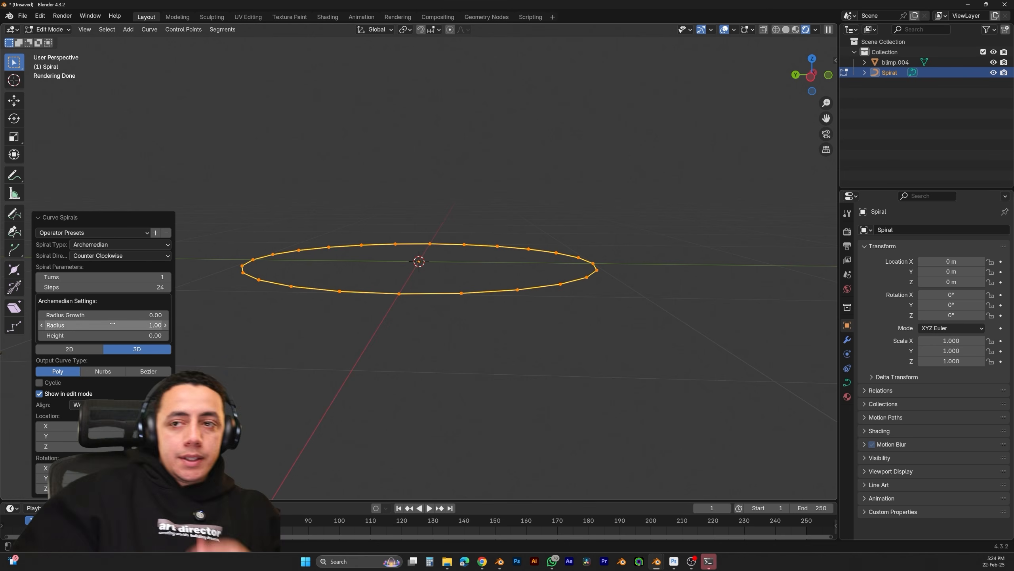
click(140, 276)
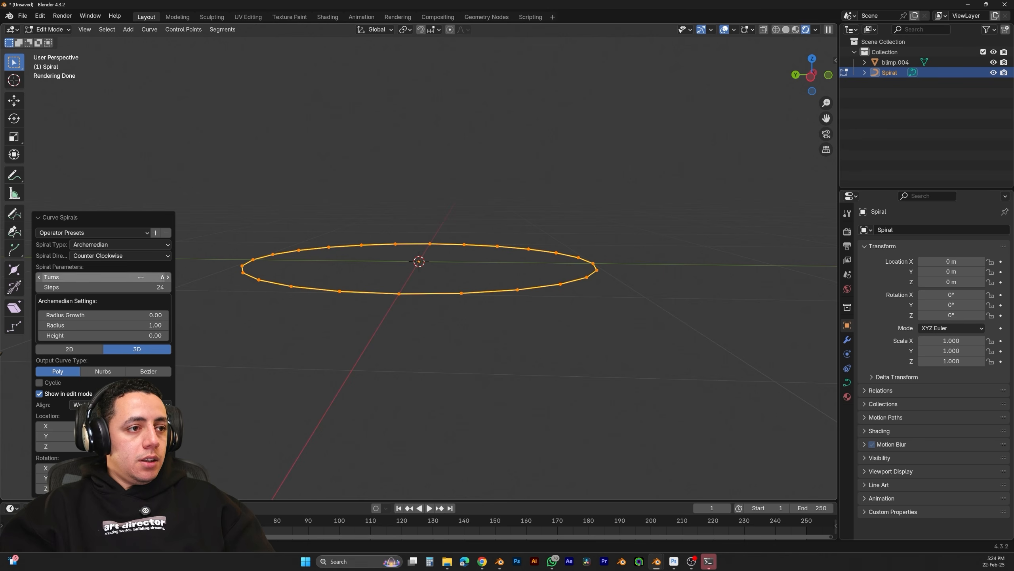
key(Return)
click(145, 315)
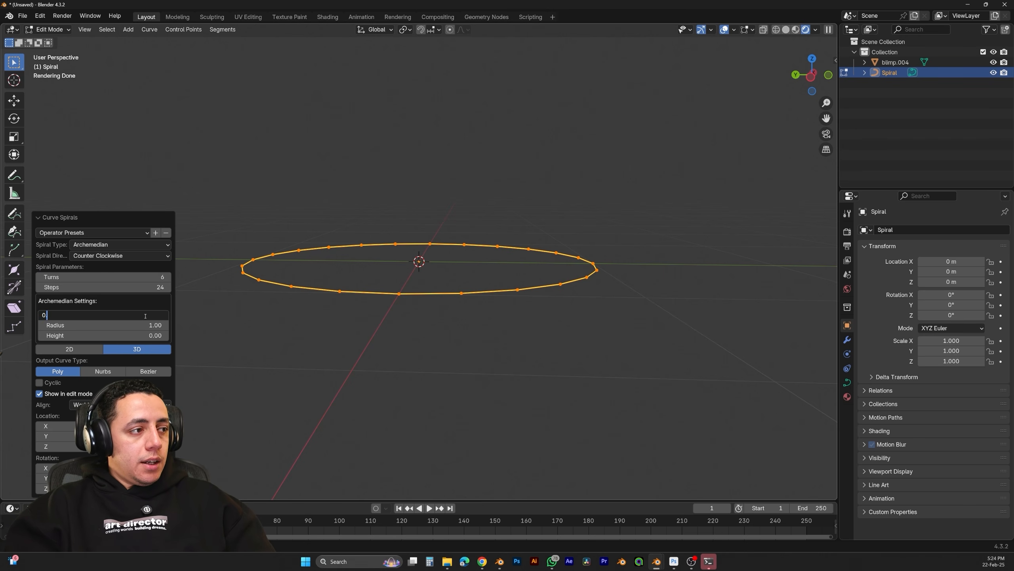
text(0.1)
key(Return)
click(144, 325)
text(0)
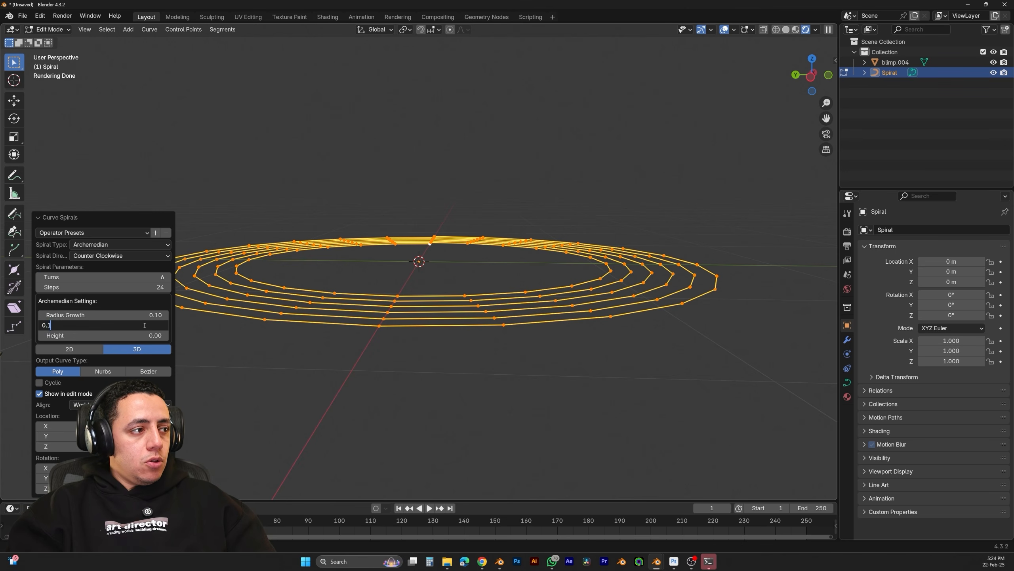
key(Return)
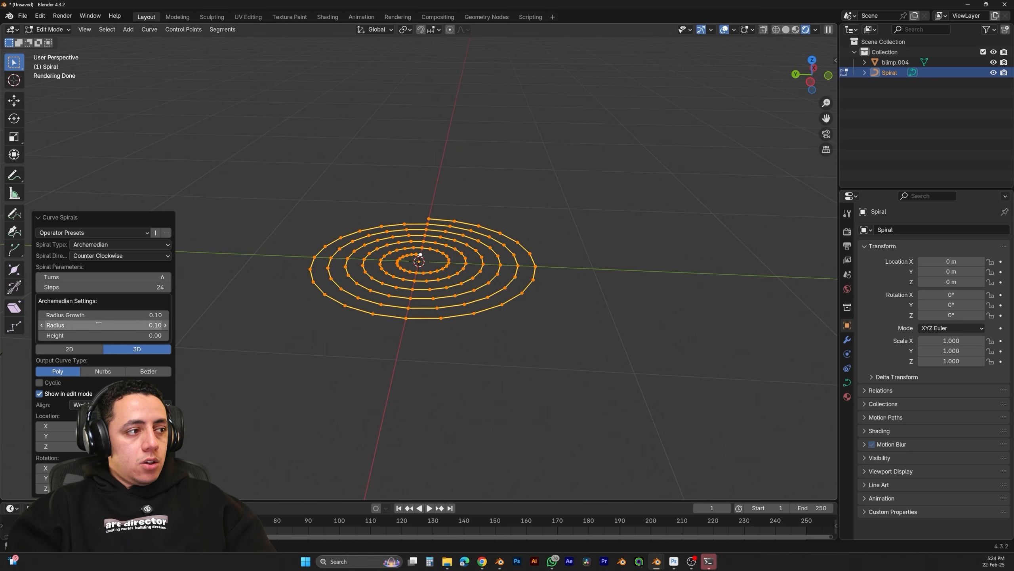
middle_drag(429, 255, 435, 275)
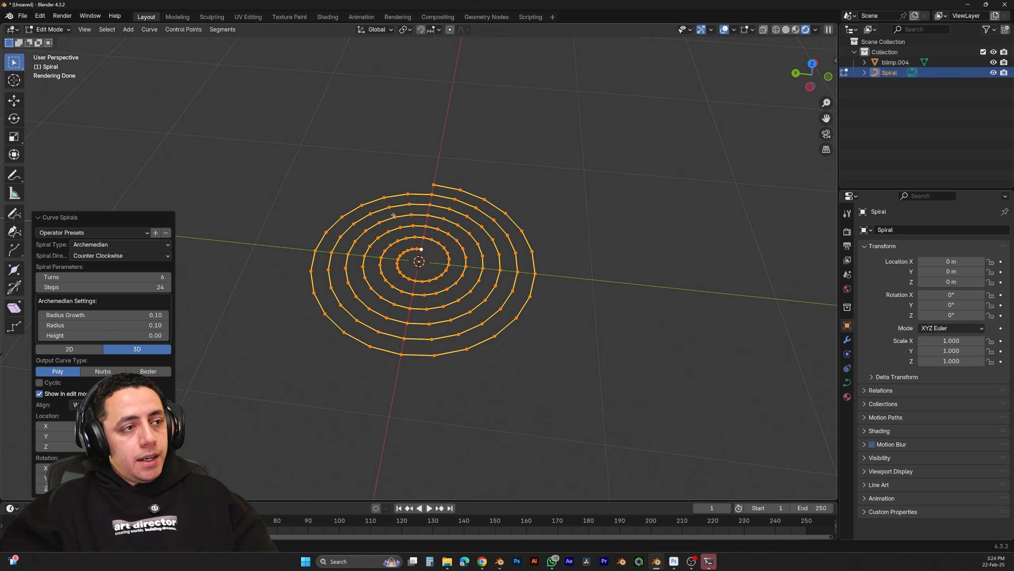
Leave the spiral's edit mode and import Banner v01.psd as an image mesh plane
key(Tab)
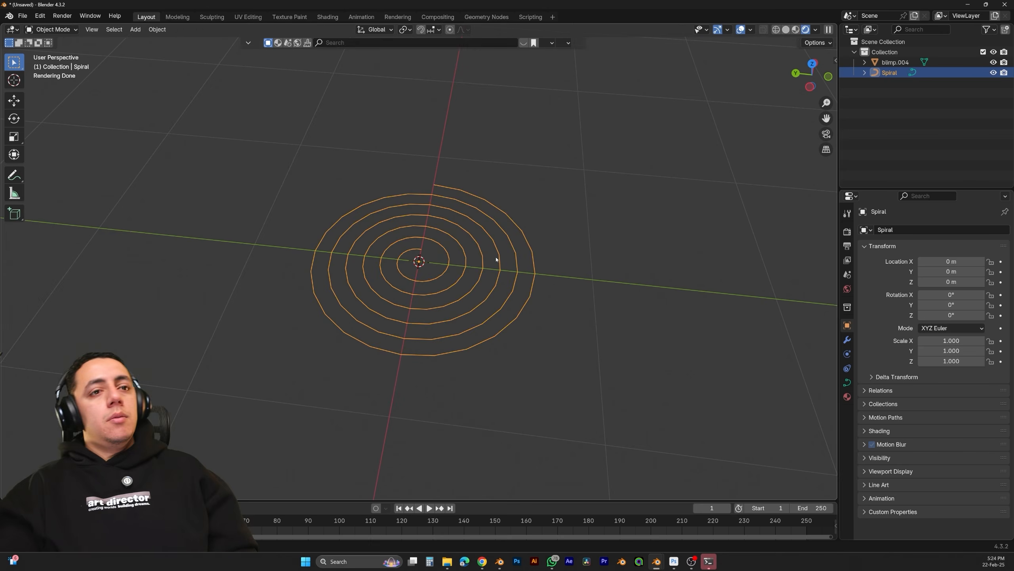
key(shift+a)
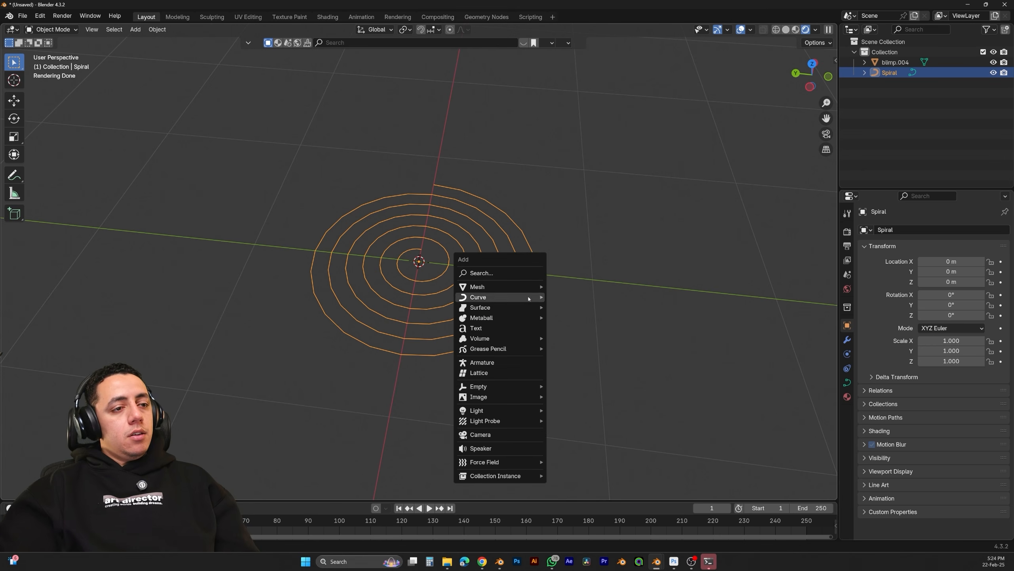
mouse_move(539, 397)
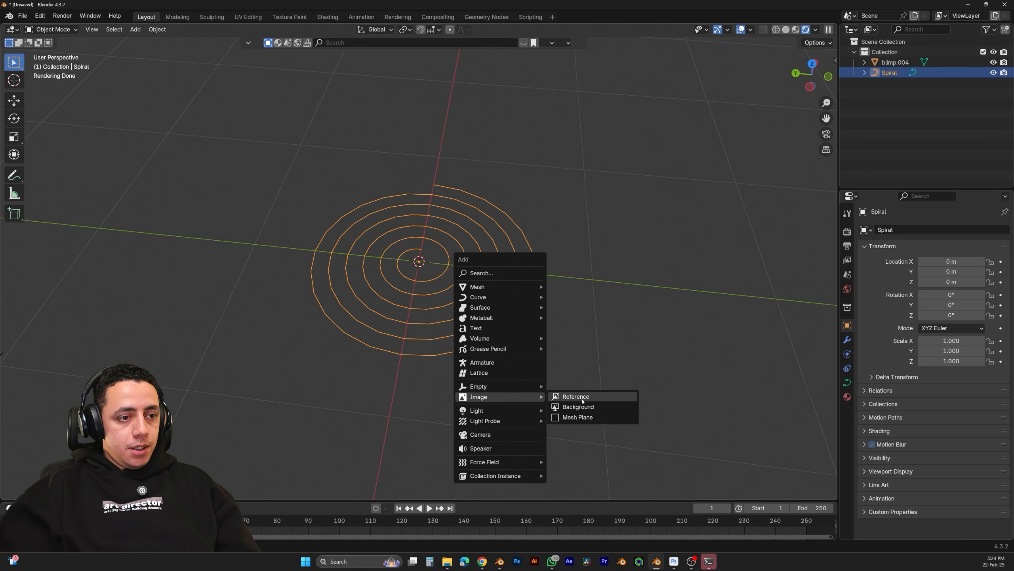
click(579, 416)
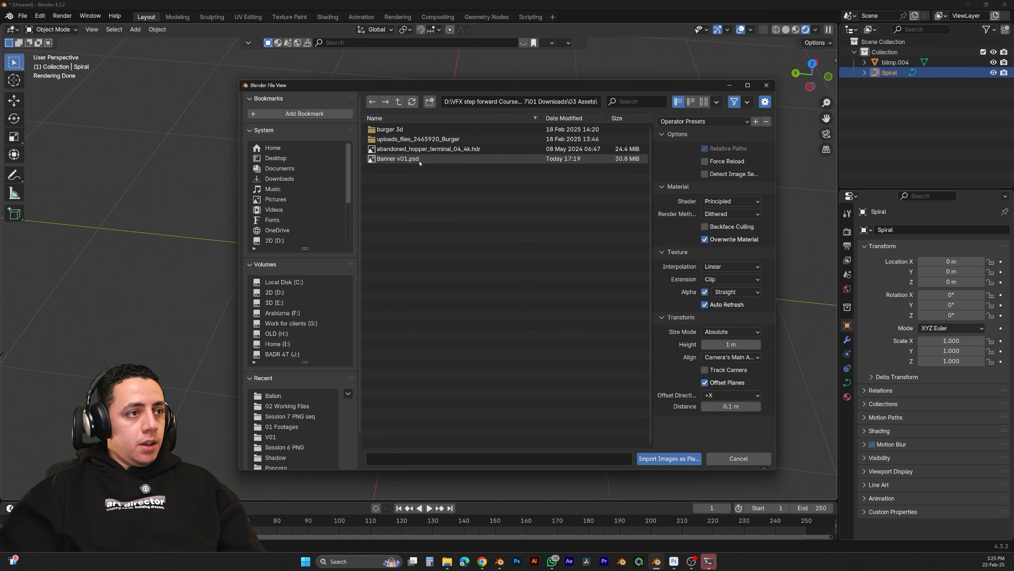
double_click(400, 159)
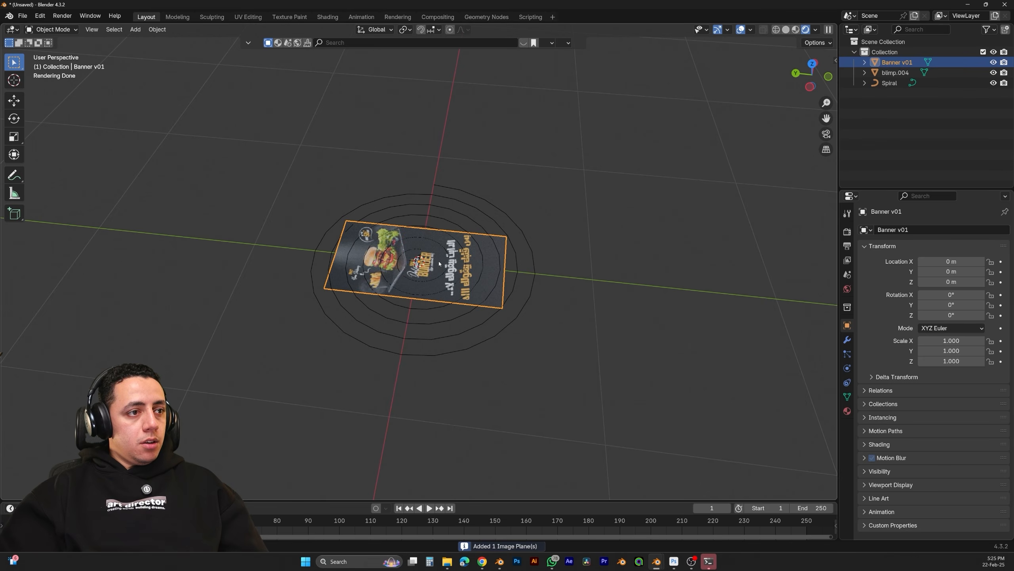
Scale the banner plane up to about 10.25 and rotate it 90° about X so it stands upright
key(s)
click(672, 276)
scroll(672, 276, down, 11)
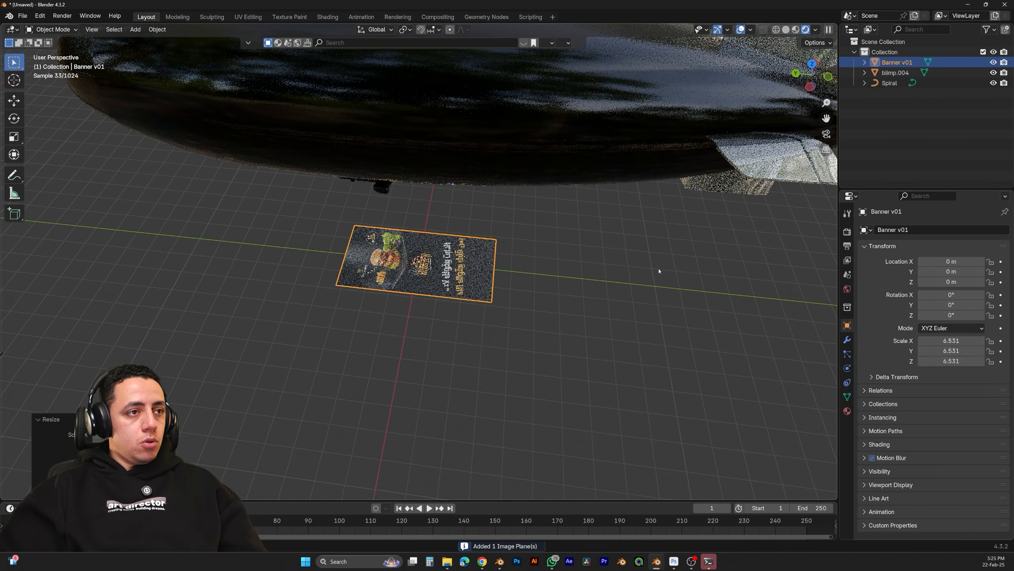
key(s)
click(654, 296)
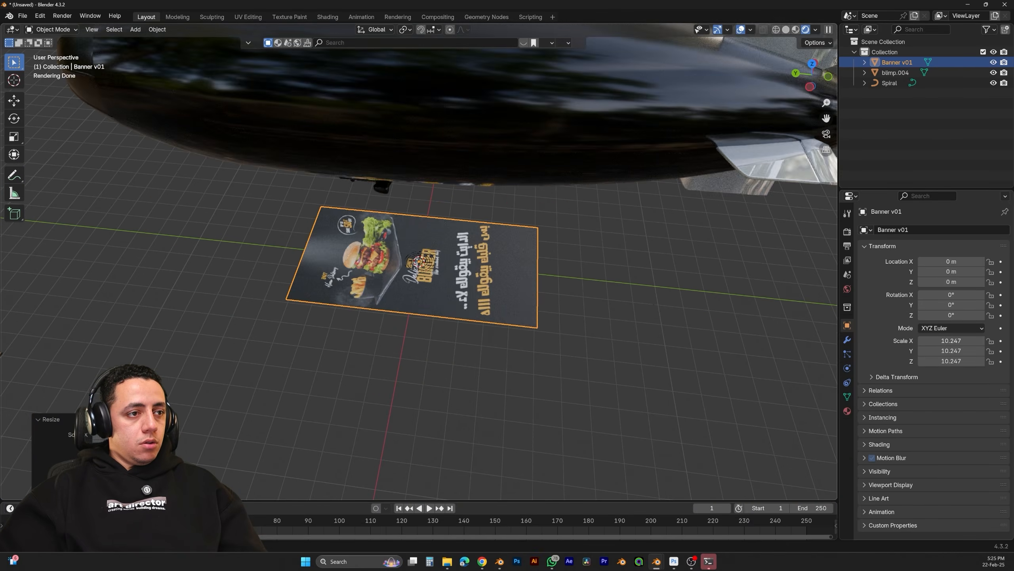
text(rx90)
key(Return)
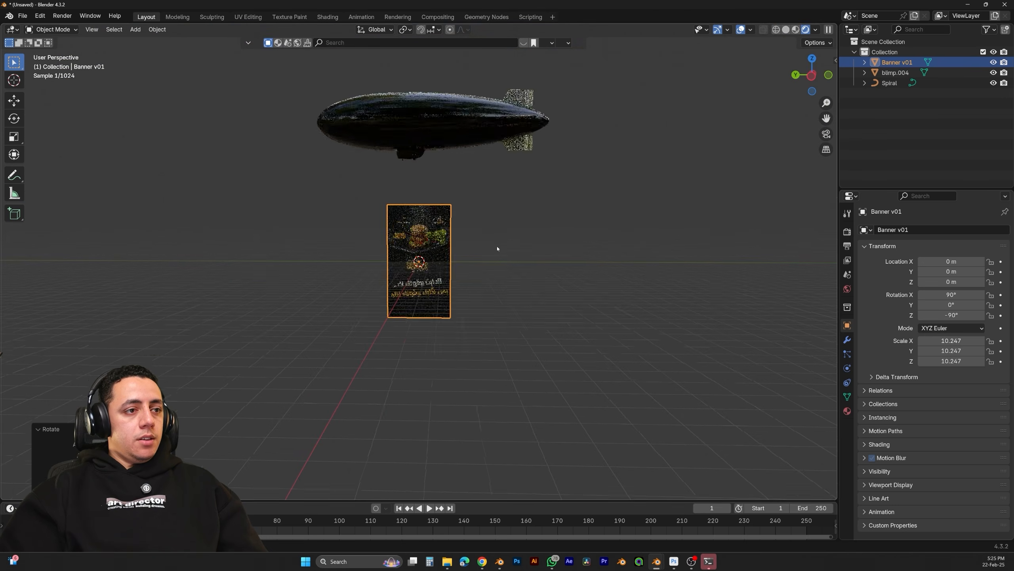
Rotate the spiral upright so its rotation is 990° on X and 90° on Y
scroll(498, 248, up, 3)
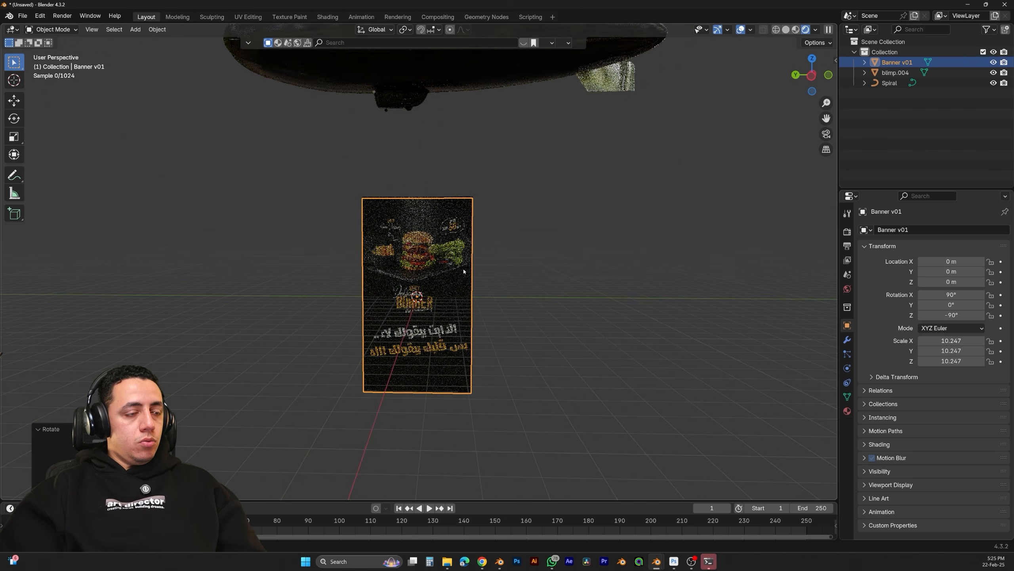
scroll(379, 369, up, 5)
click(379, 366)
middle_drag(394, 367, 537, 306)
text(rx990)
key(Return)
text(rz90)
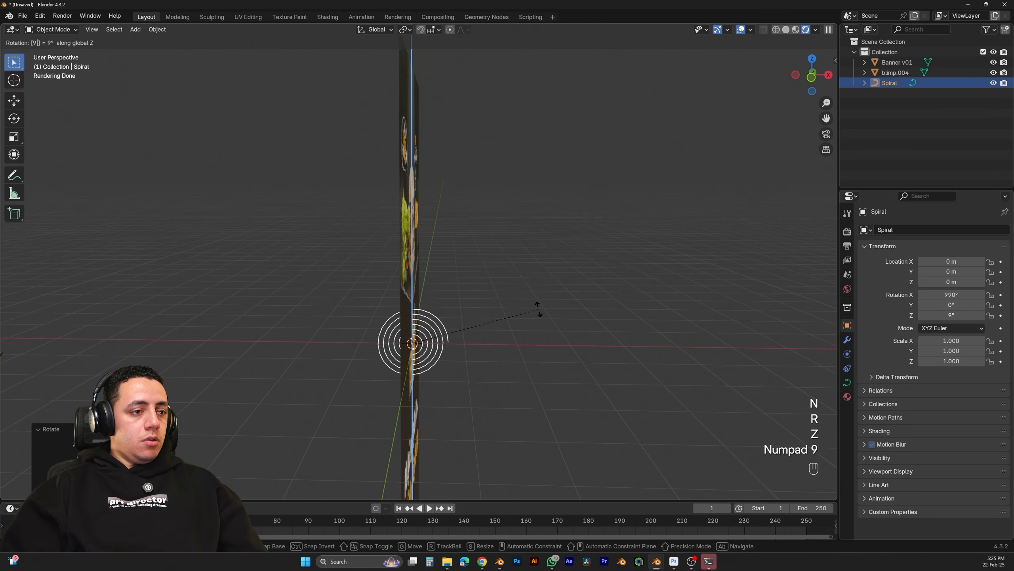
text(x)
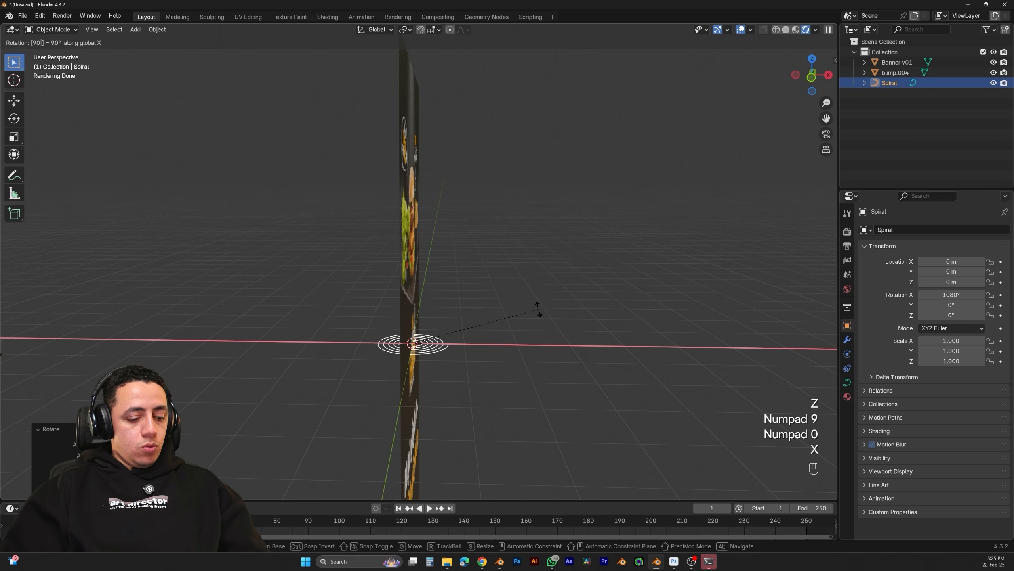
key(KP_Enter)
Hide the banner temporarily, rotate the spiral 180° about the global X axis, and show the banner again
click(993, 62)
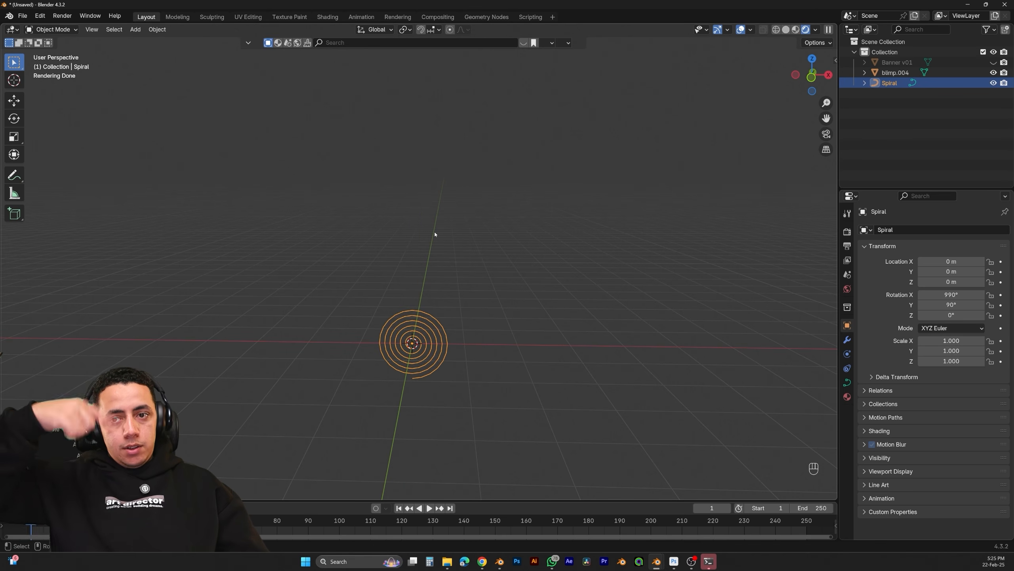
text(rx)
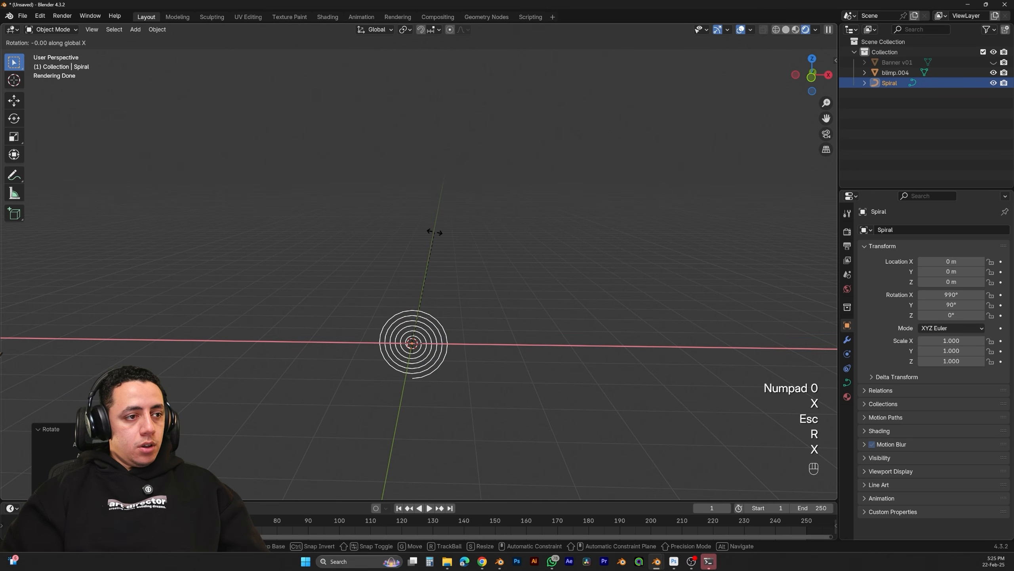
text(180)
key(KP_Enter)
click(993, 62)
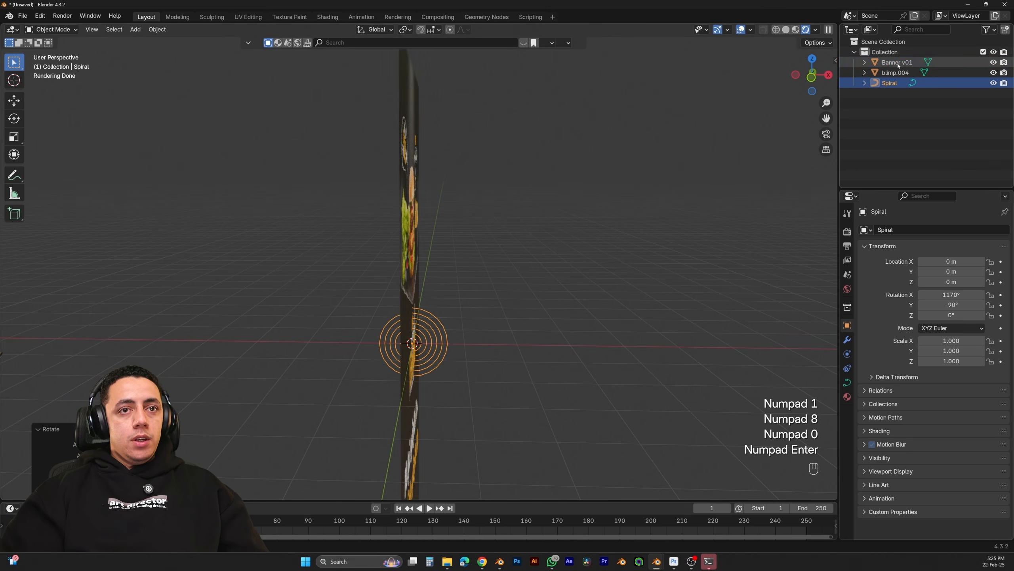
Subdivide the banner's mesh repeatedly into a dense grid and return to object mode
click(898, 62)
middle_drag(427, 304, 468, 296)
key(Tab)
scroll(468, 296, down, 2)
right_click(487, 277)
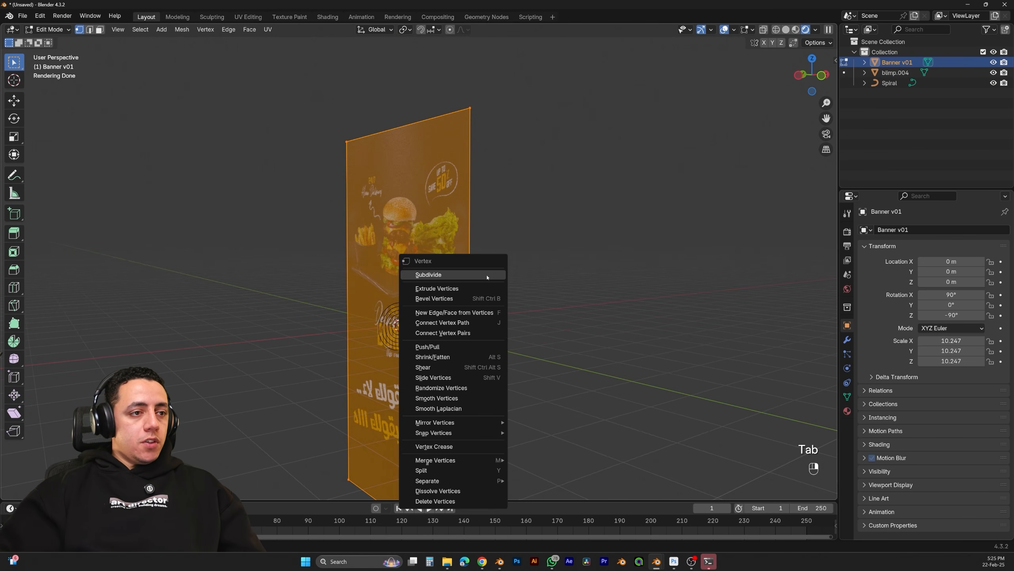
click(487, 276)
right_click(487, 277)
click(487, 277)
right_click(487, 276)
click(487, 277)
right_click(488, 277)
click(488, 276)
key(Tab)
key(Tab)
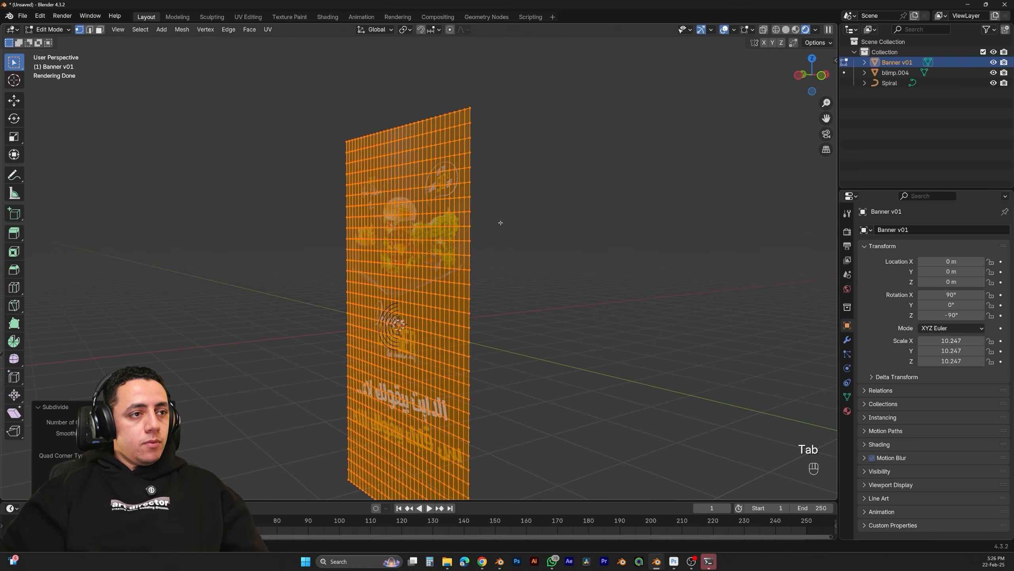
key(Tab)
Apply the banner's scale
key(ctrl+a)
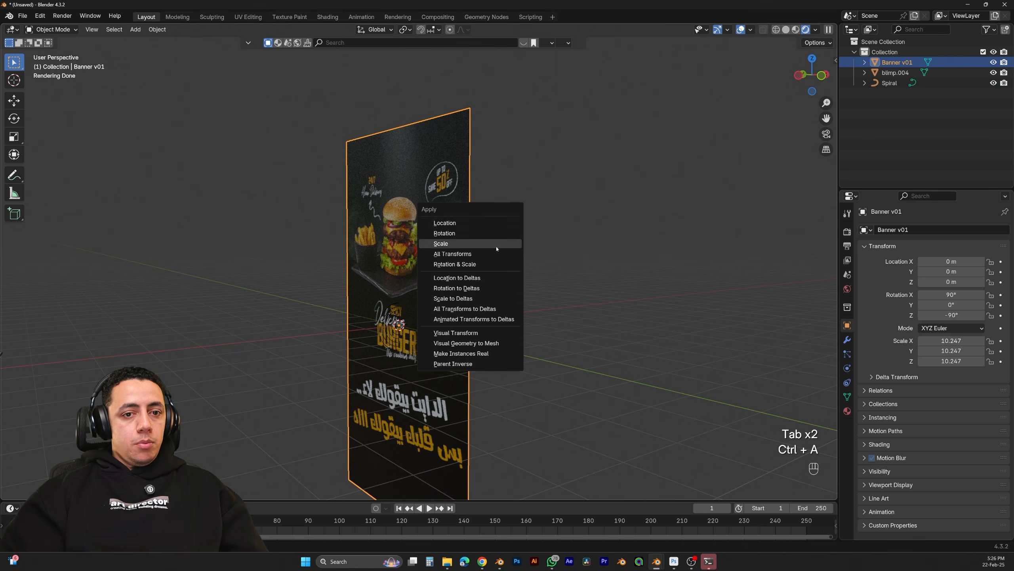
click(499, 245)
middle_drag(499, 245, 527, 370)
Add a Curve modifier to the banner with Spiral as its curve object and X as the deform axis
click(847, 339)
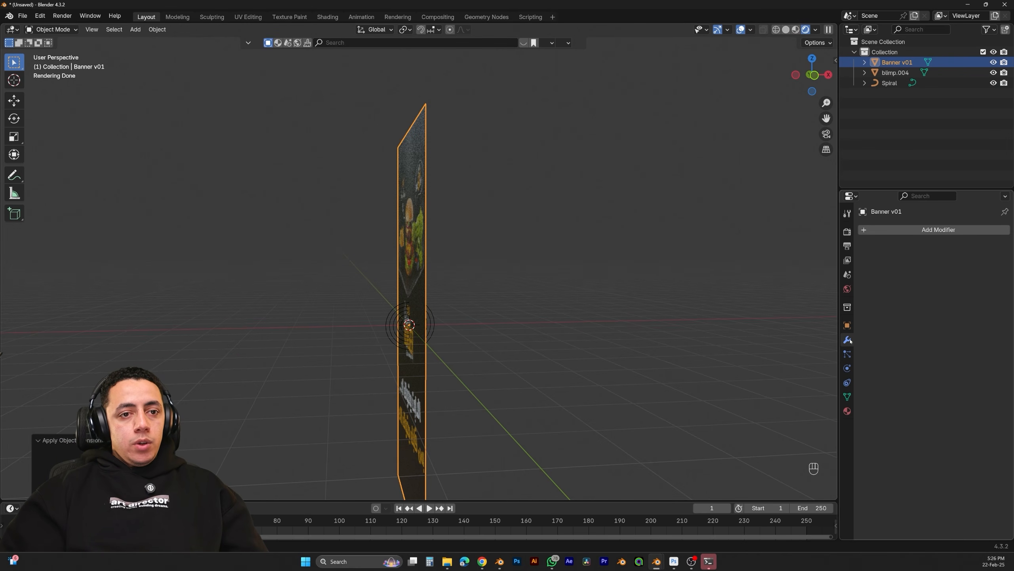
click(956, 231)
click(955, 230)
text(c)
click(852, 257)
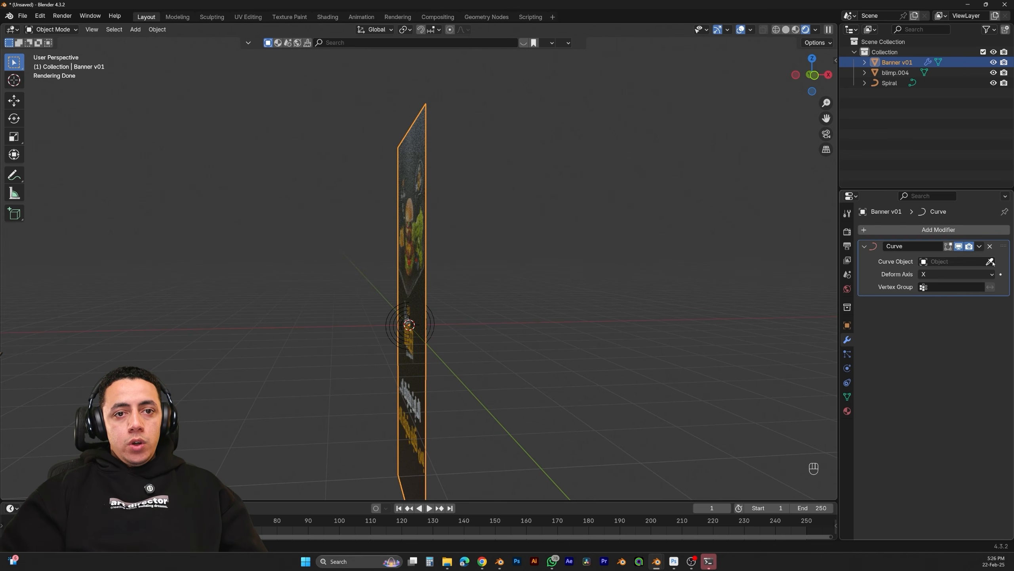
click(890, 83)
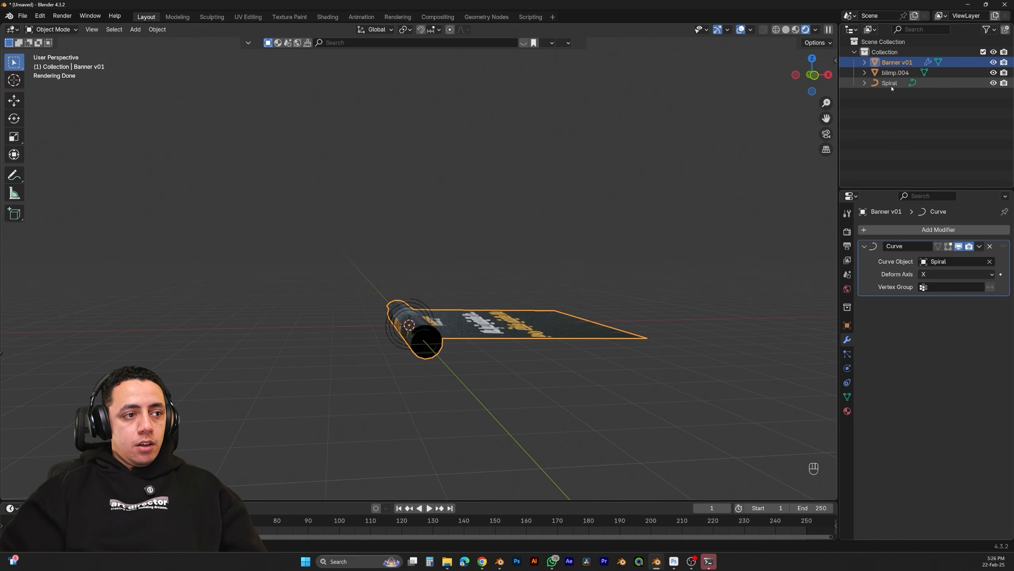
middle_drag(471, 320, 455, 290)
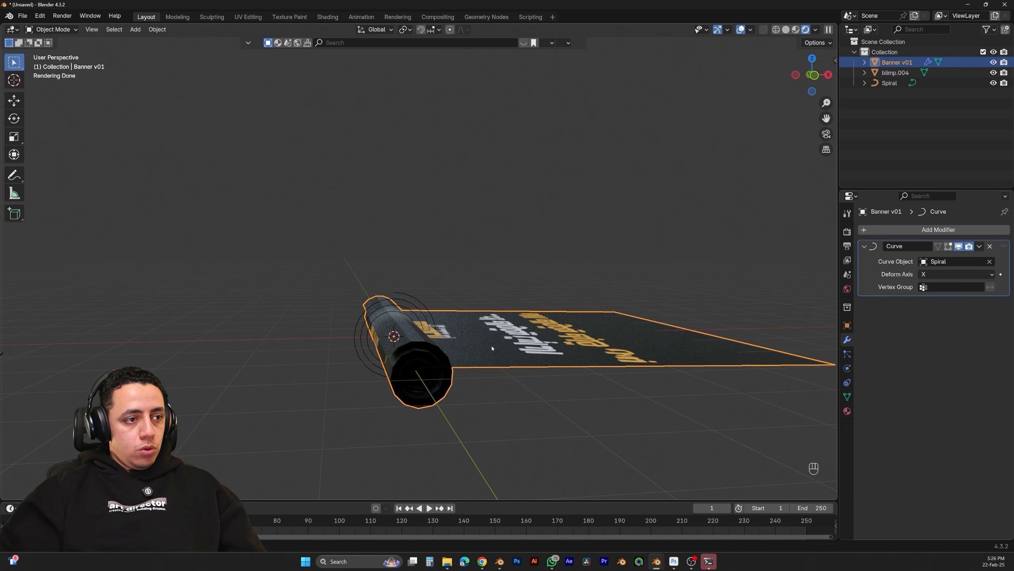
Move the banner up along Z so it rolls up around the spiral
key(ctrl+z)
key(g)
key(z)
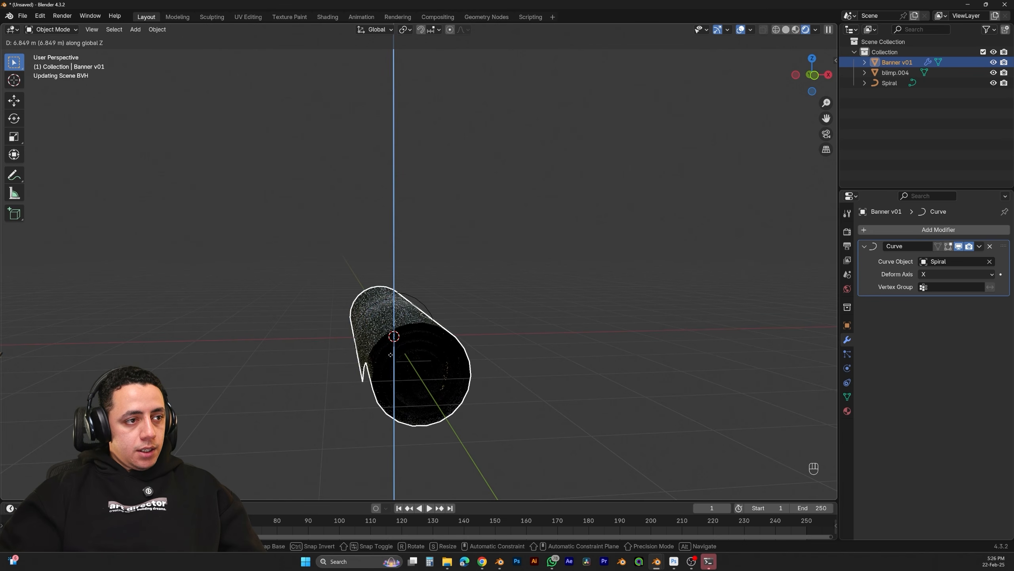
click(433, 159)
scroll(419, 280, up, 4)
shift+middle_drag(408, 314, 407, 251)
middle_drag(409, 291, 408, 281)
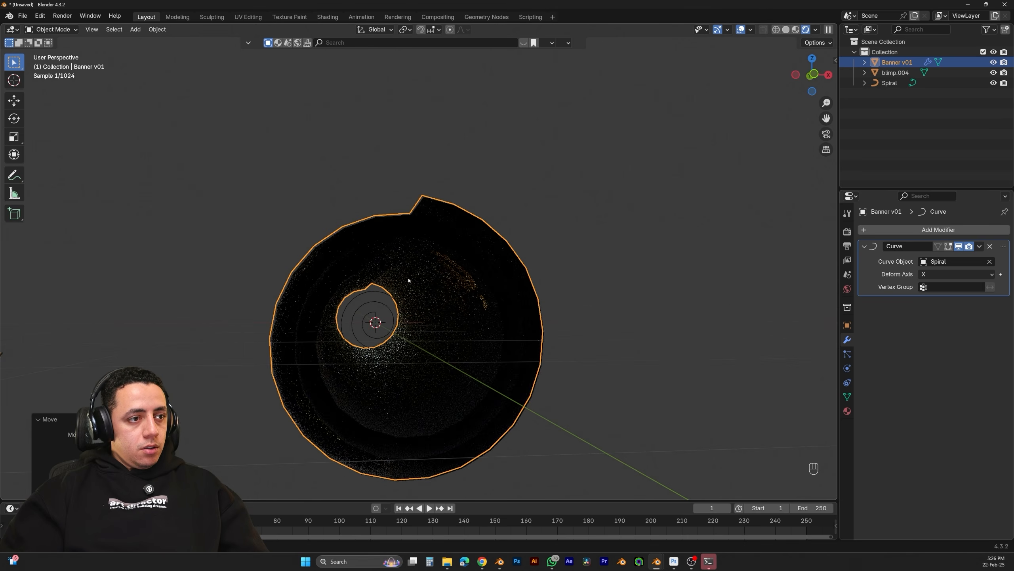
Scale the spiral down and shift the banner along Z to roll it up on the smaller curve
click(386, 306)
key(s)
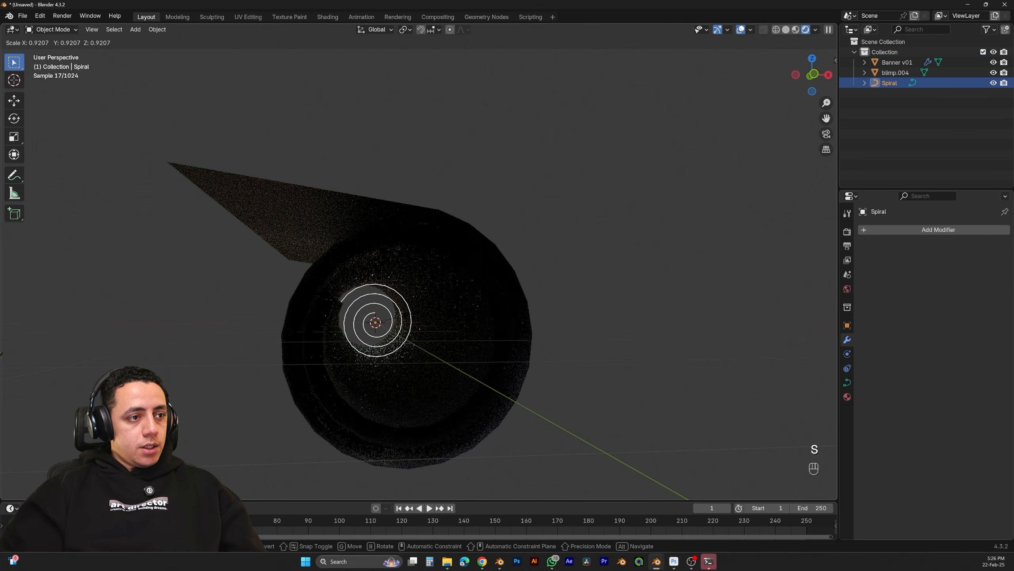
click(457, 315)
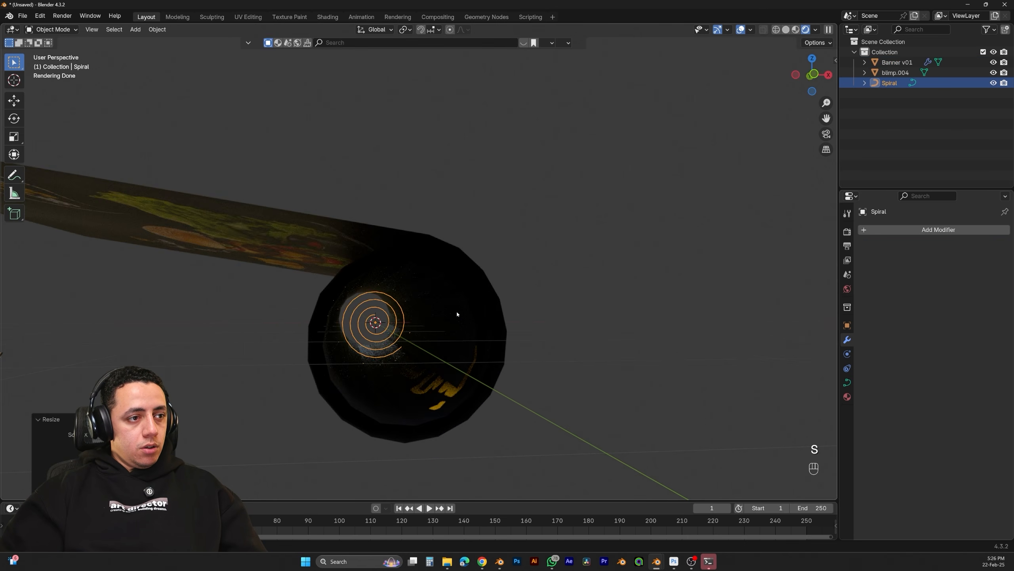
click(457, 315)
key(g)
key(z)
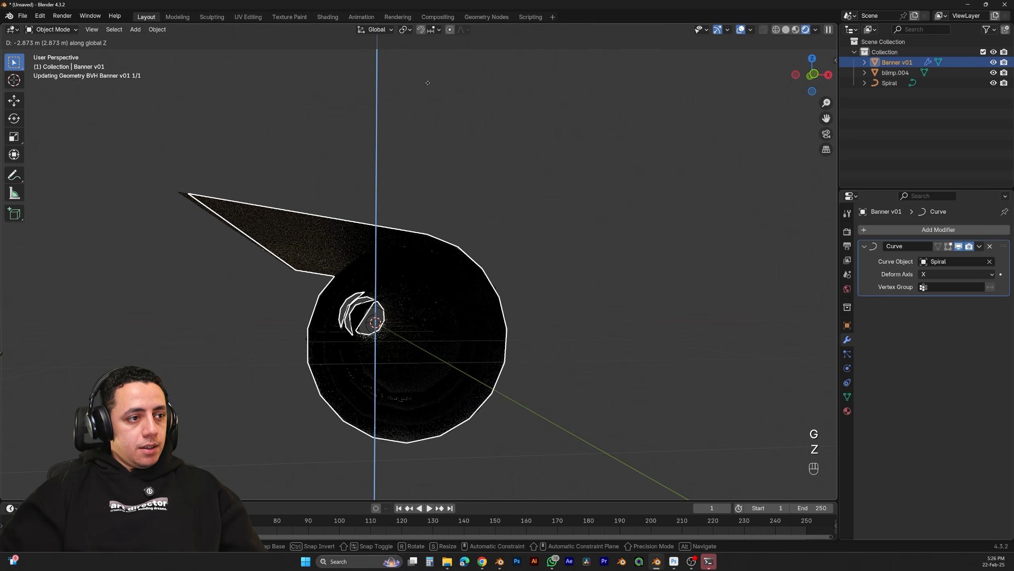
click(449, 179)
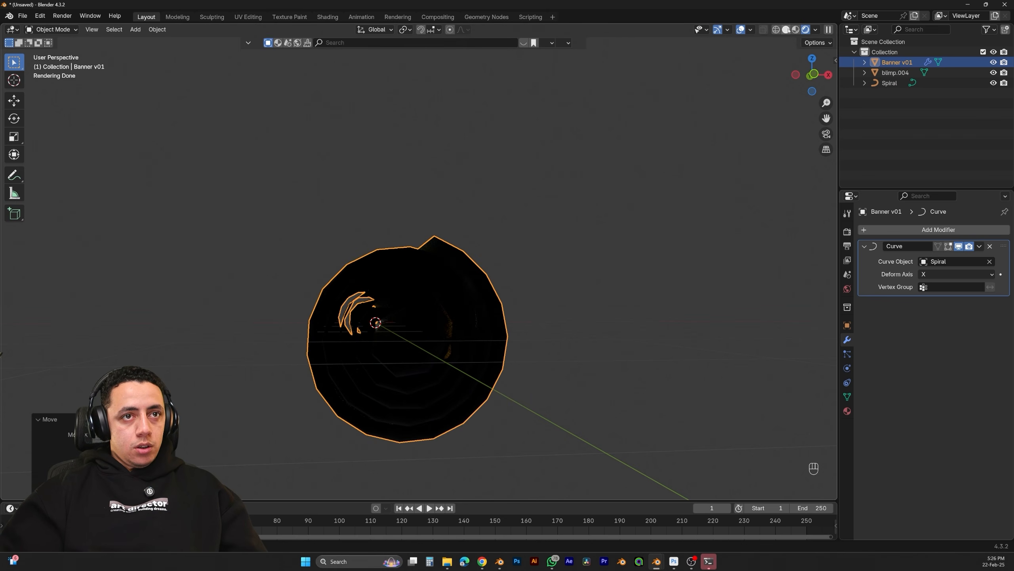
Switch the viewport to solid shading and shade the banner smooth
middle_drag(448, 179, 364, 317)
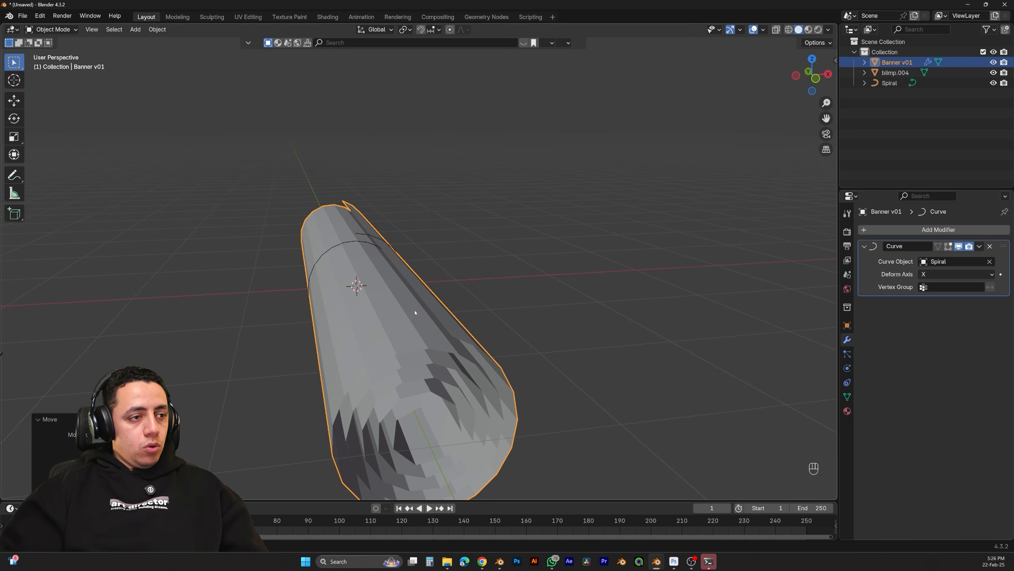
right_click(509, 255)
click(510, 254)
middle_drag(506, 308, 439, 292)
key(Tab)
right_click(486, 323)
key(Escape)
key(Tab)
Shift the banner along Z so a short end sticks out of the roll
key(g)
key(z)
click(403, 202)
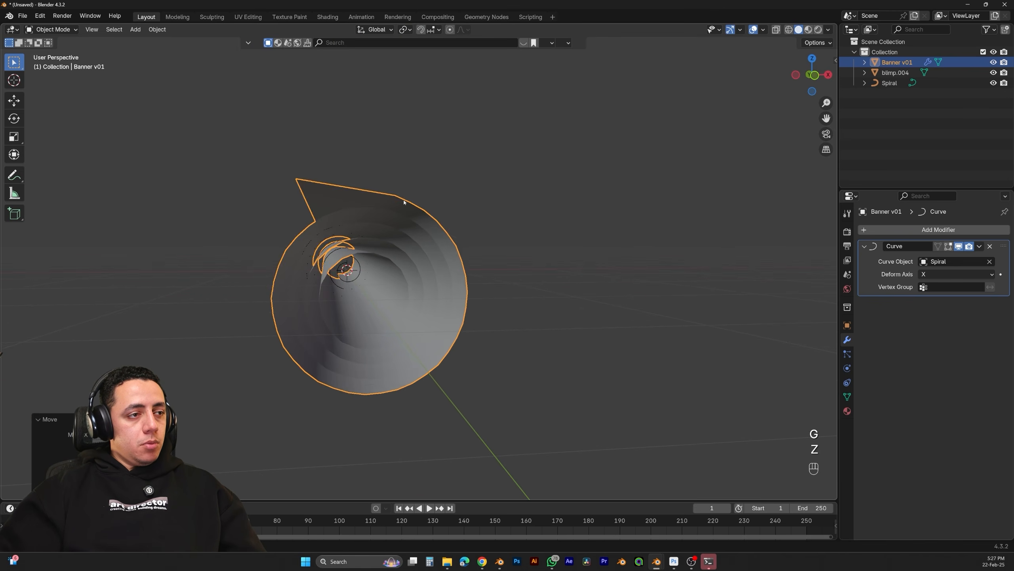
shift+middle_drag(404, 202, 380, 259)
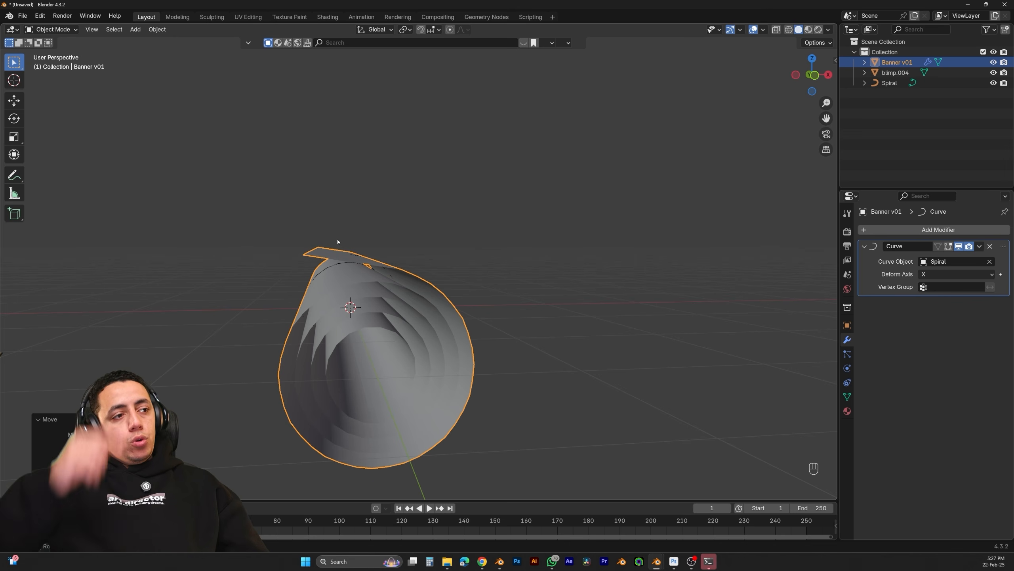
click(356, 256)
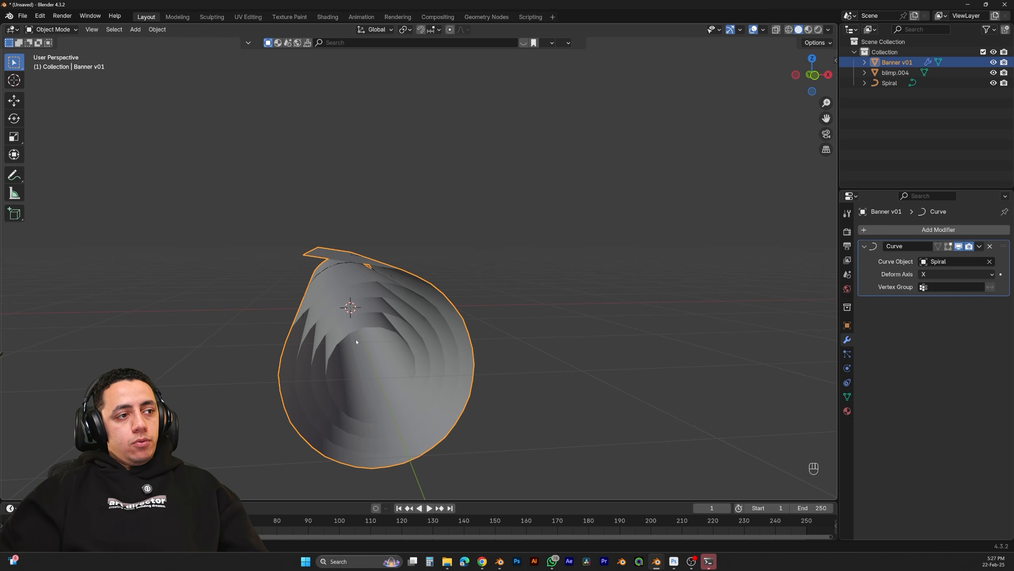
Open the Spiral curve for editing and enable proportional editing with smooth falloff
click(889, 83)
key(Tab)
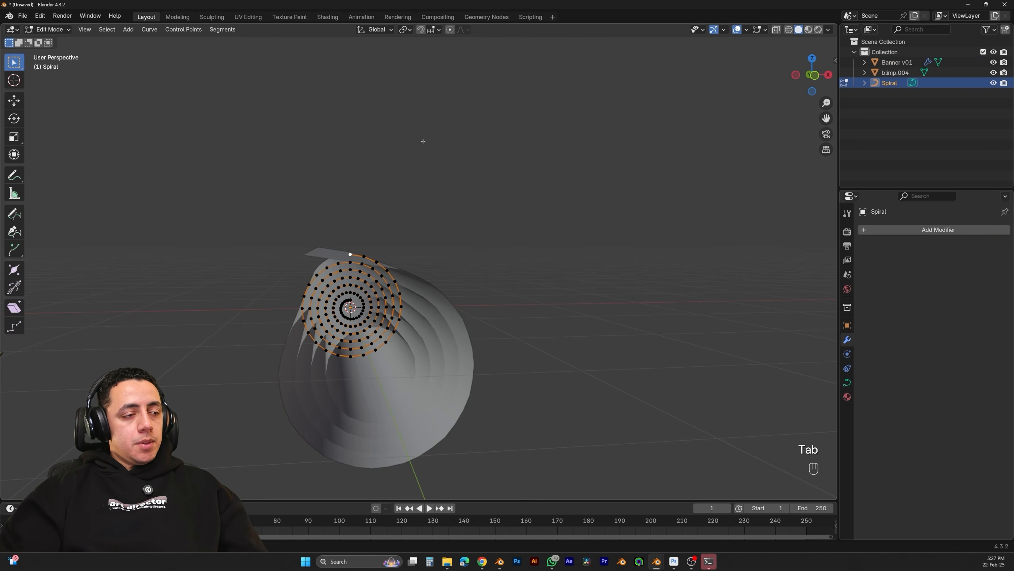
click(451, 30)
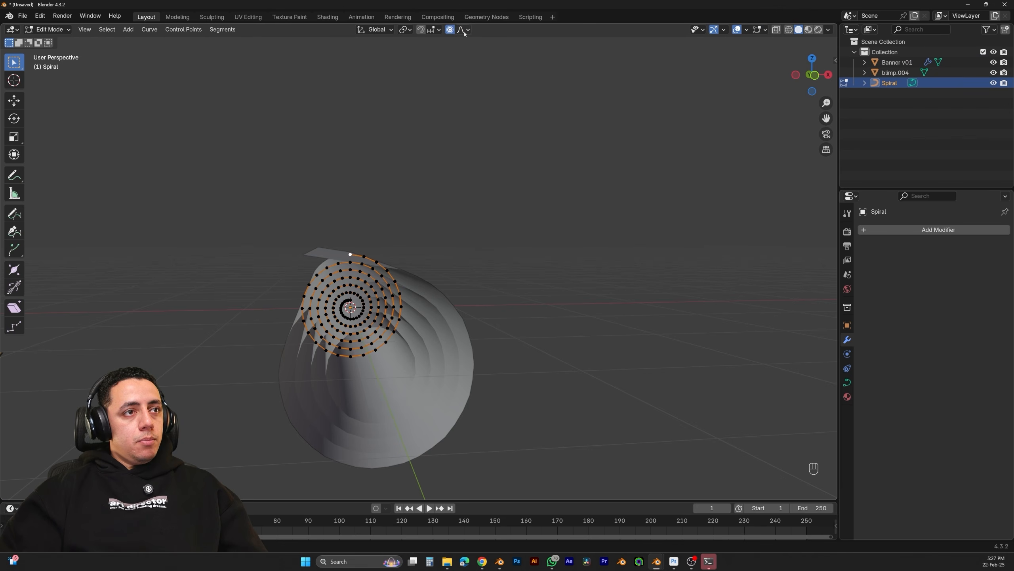
click(463, 30)
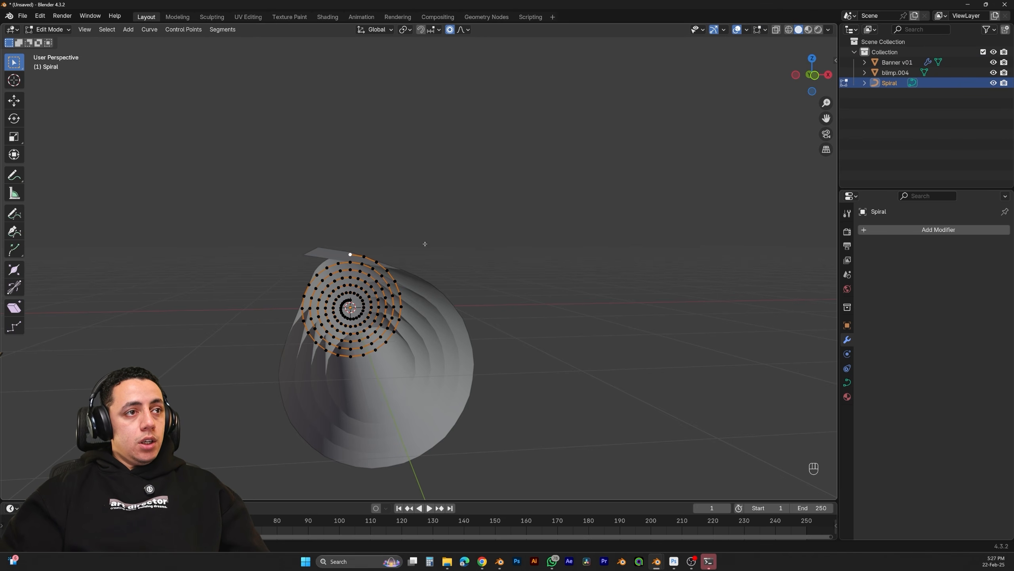
Rotate the spiral's outer end point about Y and raise it about 0.15 m along Z with a smaller proportional size of about 0.39 m
key(r)
key(x)
key(z)
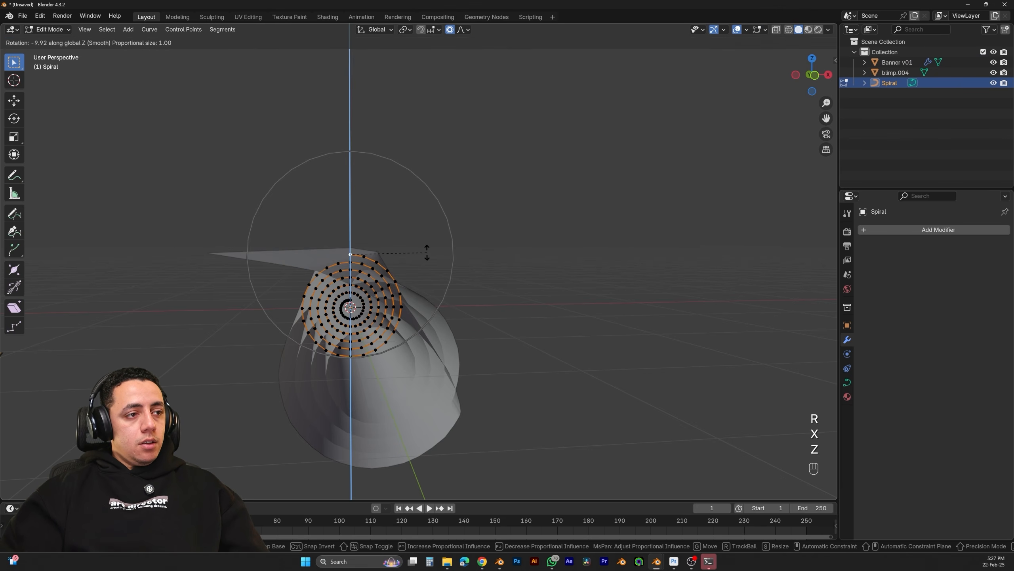
key(y)
click(427, 268)
key(g)
key(z)
scroll(429, 258, up, 9)
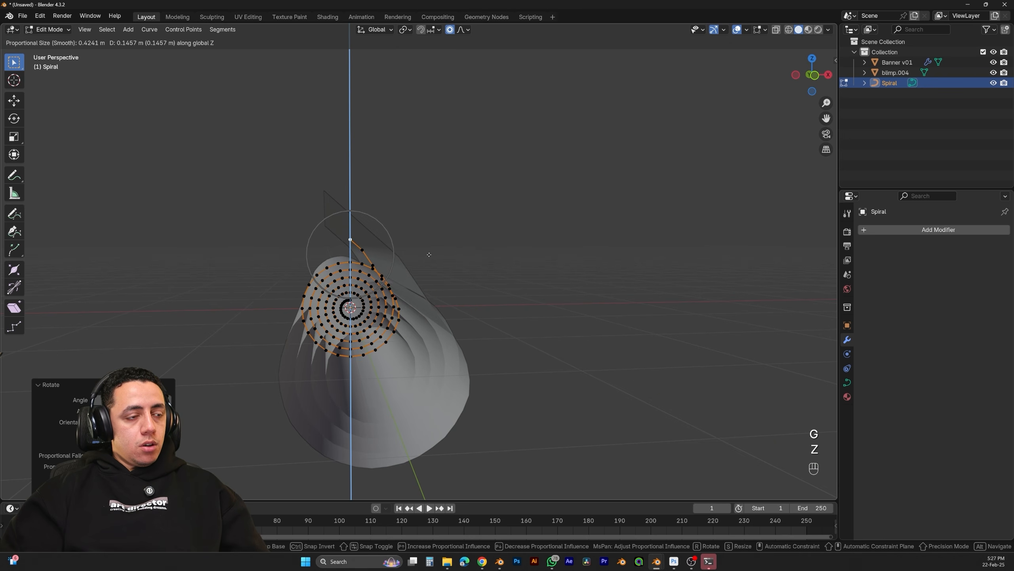
click(429, 254)
Rotate the spiral's outer end point about Y again and shift it along X and Z so the banner's loose end stands upright
key(r)
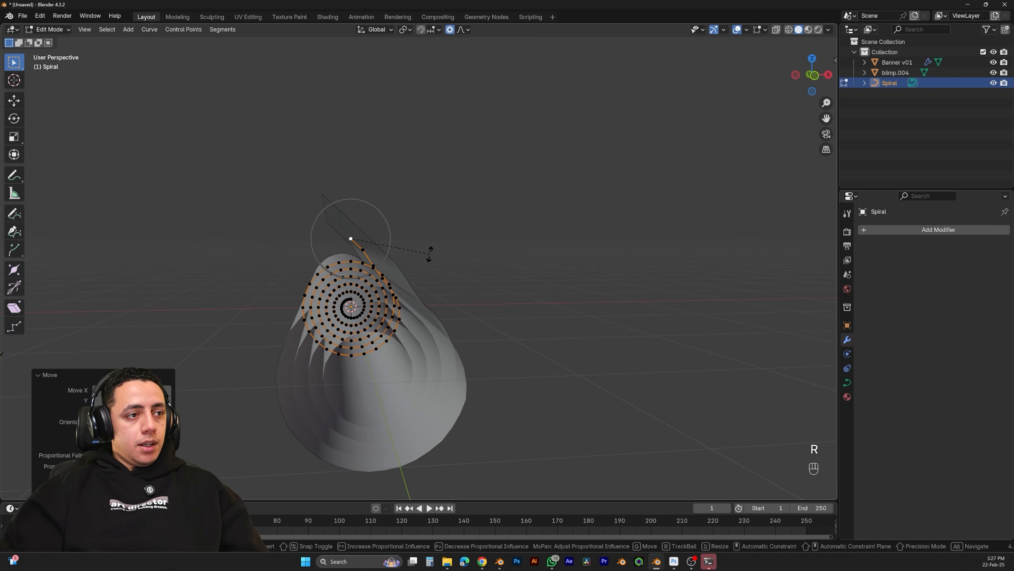
key(x)
key(y)
click(417, 290)
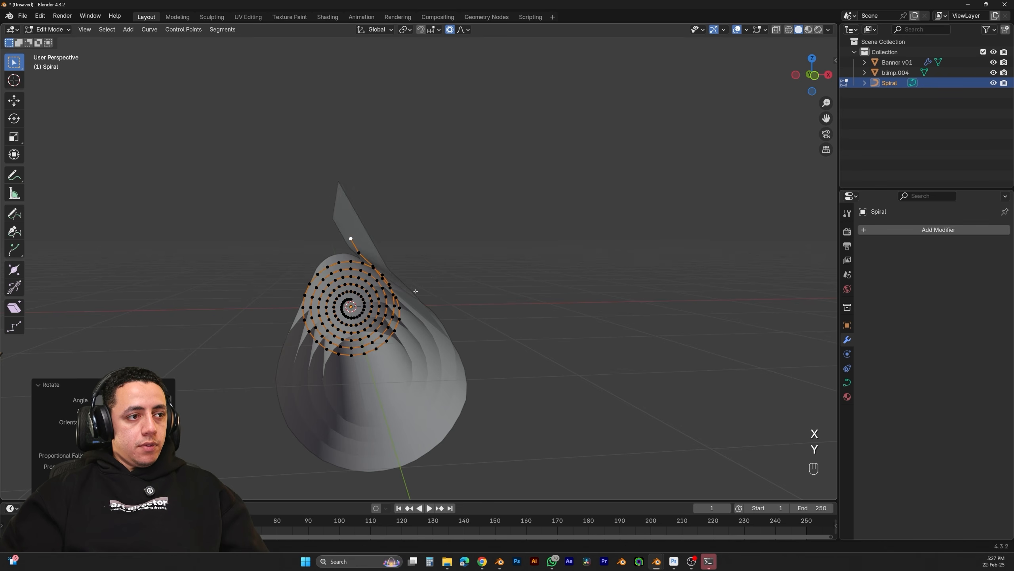
key(g)
key(x)
click(439, 292)
key(g)
key(z)
click(441, 285)
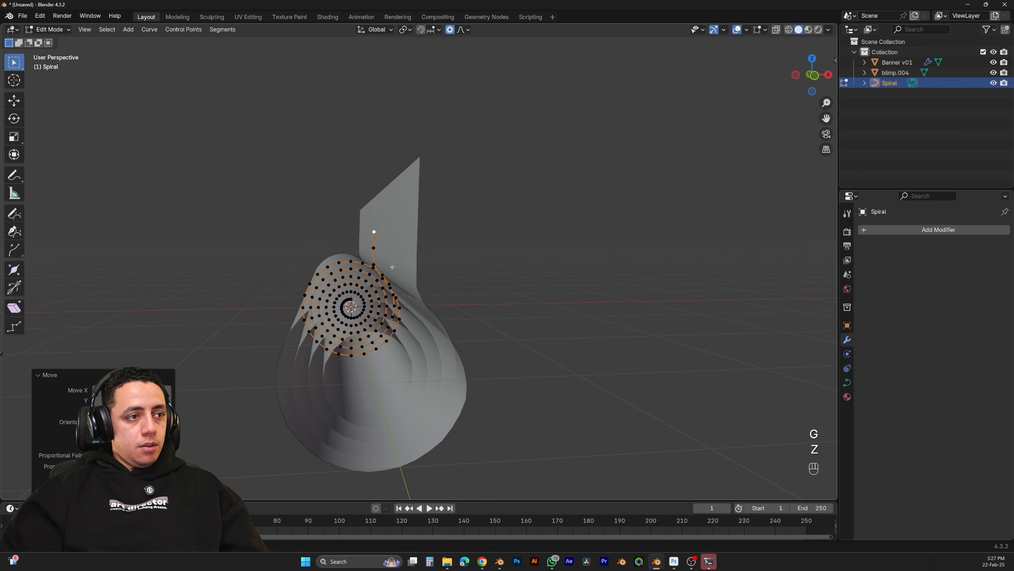
Refine the spiral's outgoing bend by moving a curve point along X and rotating the end point about Y, and leave curve editing
middle_drag(378, 261, 409, 276)
key(r)
key(x)
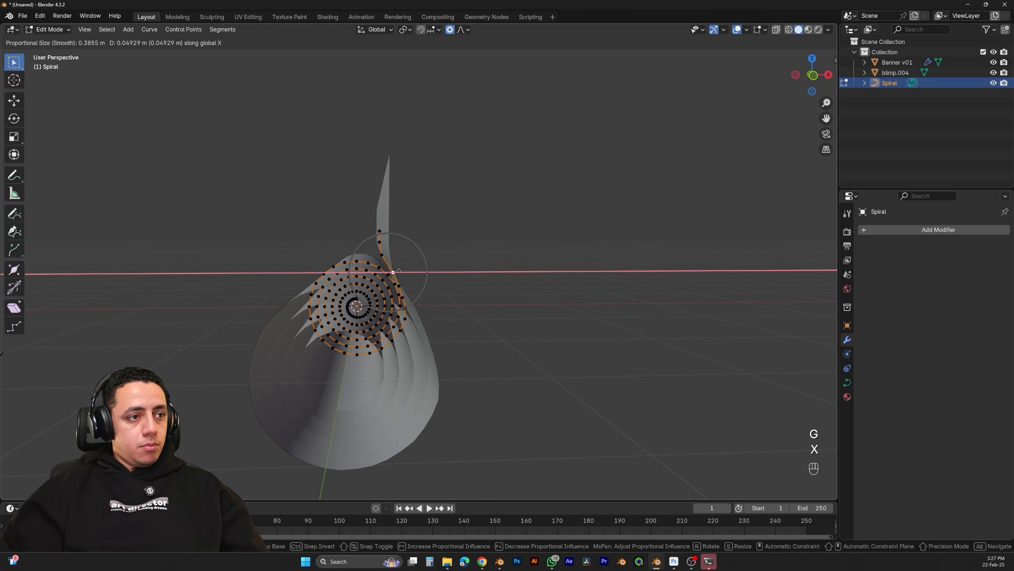
key(y)
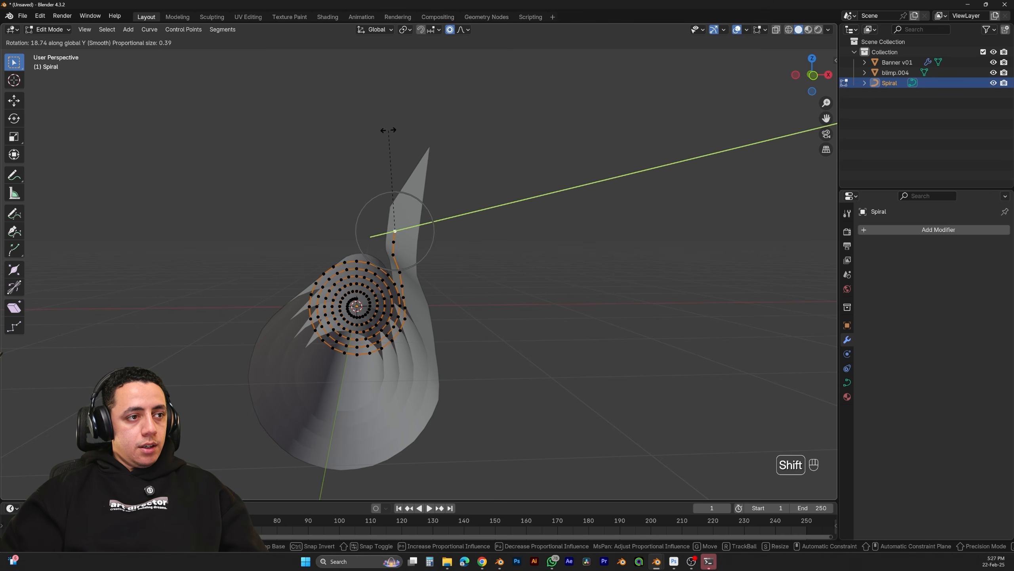
shift+click(377, 133)
middle_drag(376, 134, 437, 248)
key(Tab)
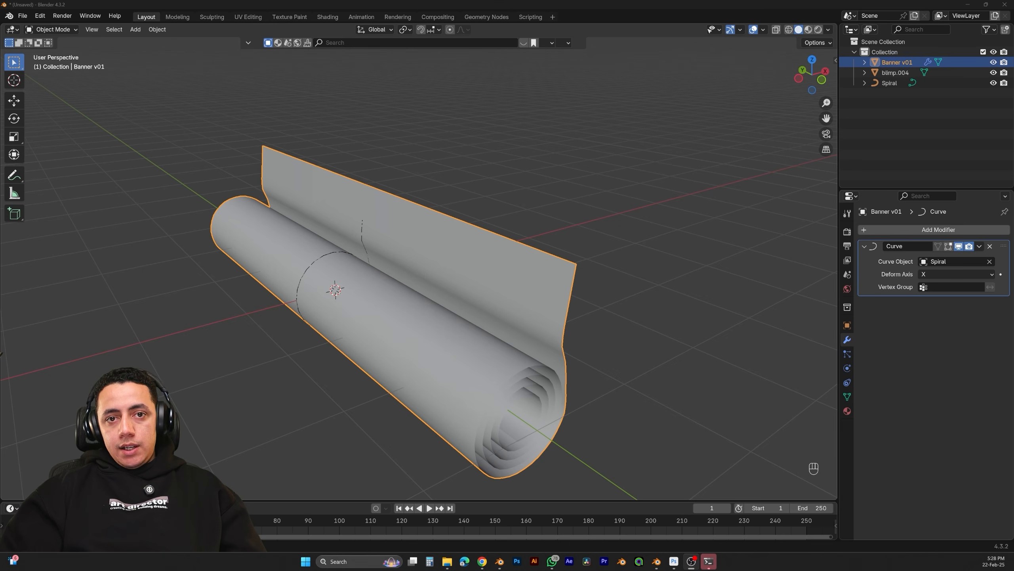
Try the Z deform axis in the banner's Curve modifier and return it to X
scroll(630, 246, down, 2)
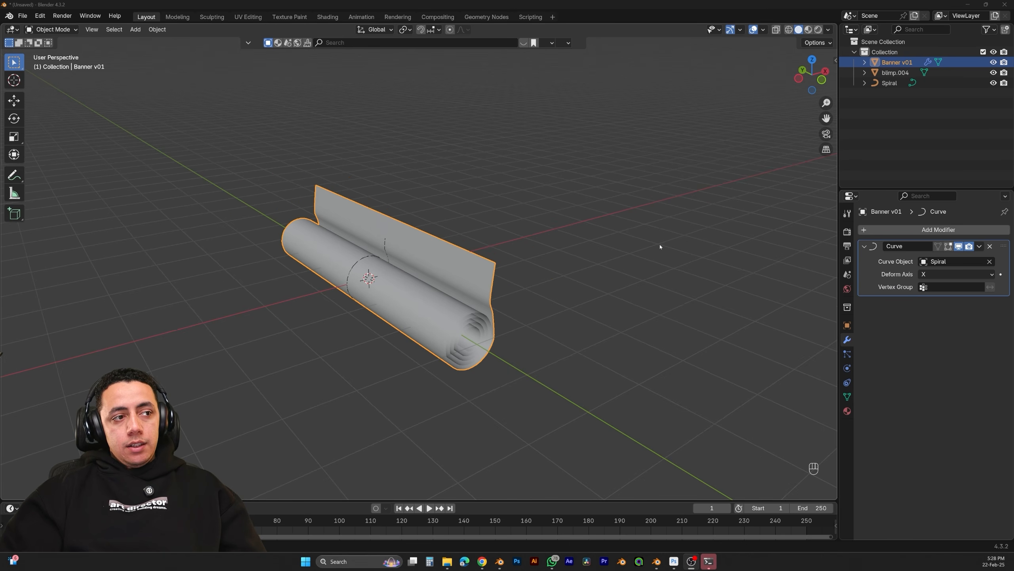
middle_drag(577, 271, 398, 324)
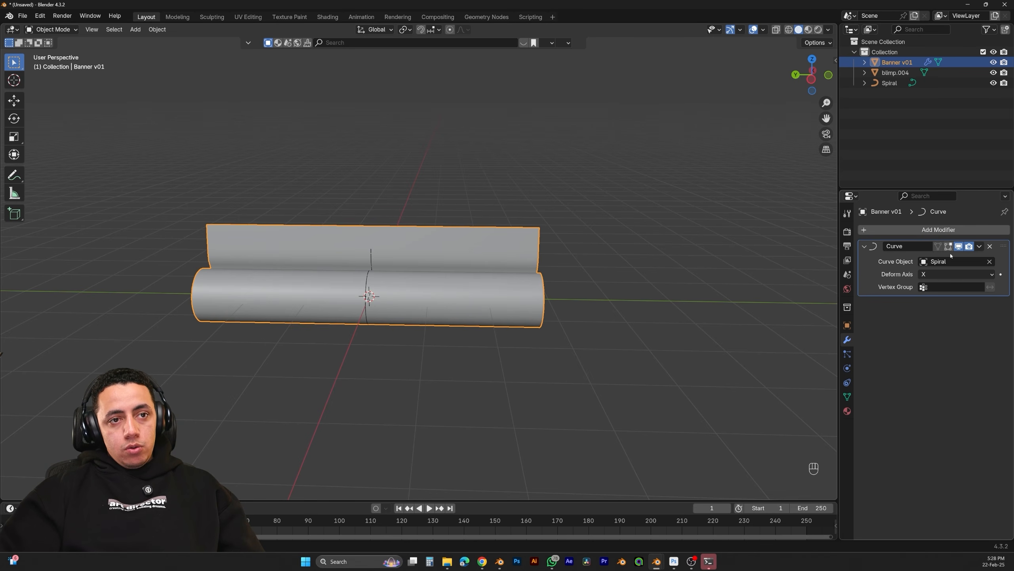
click(945, 274)
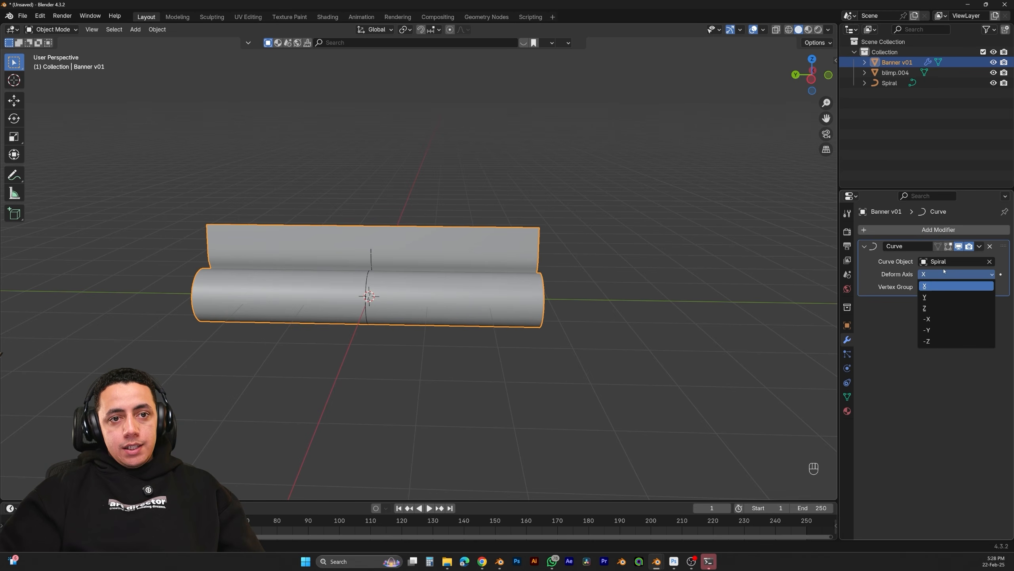
click(941, 298)
click(942, 274)
click(935, 288)
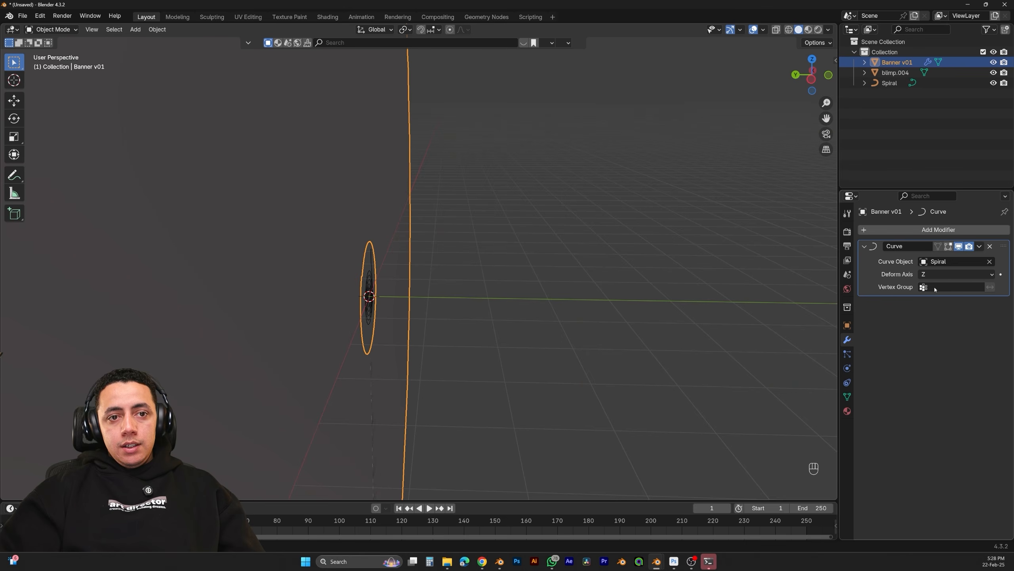
click(936, 275)
click(936, 277)
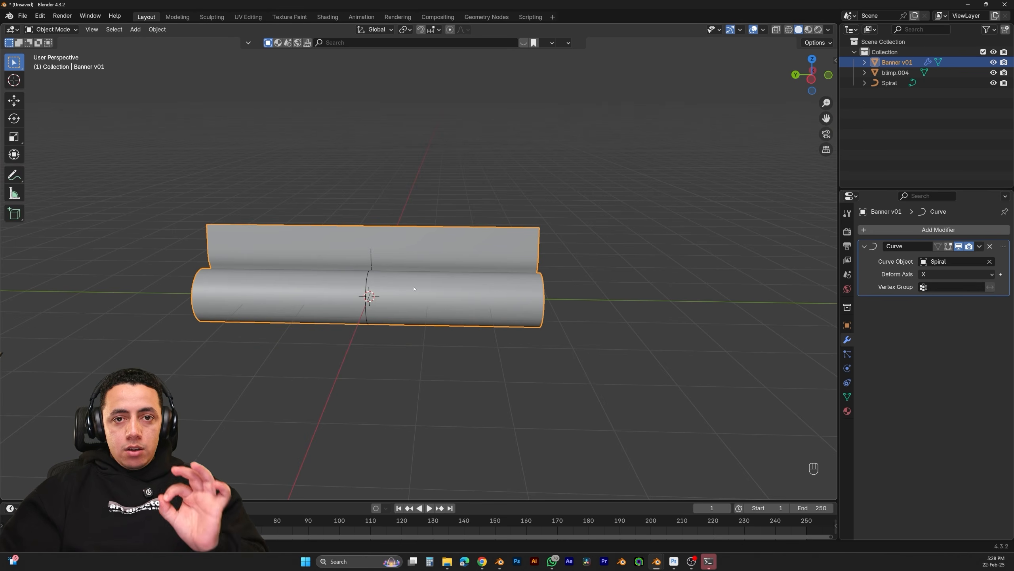
Add an empty at the world origin and scale it up to about 2.56
middle_drag(414, 289, 449, 283)
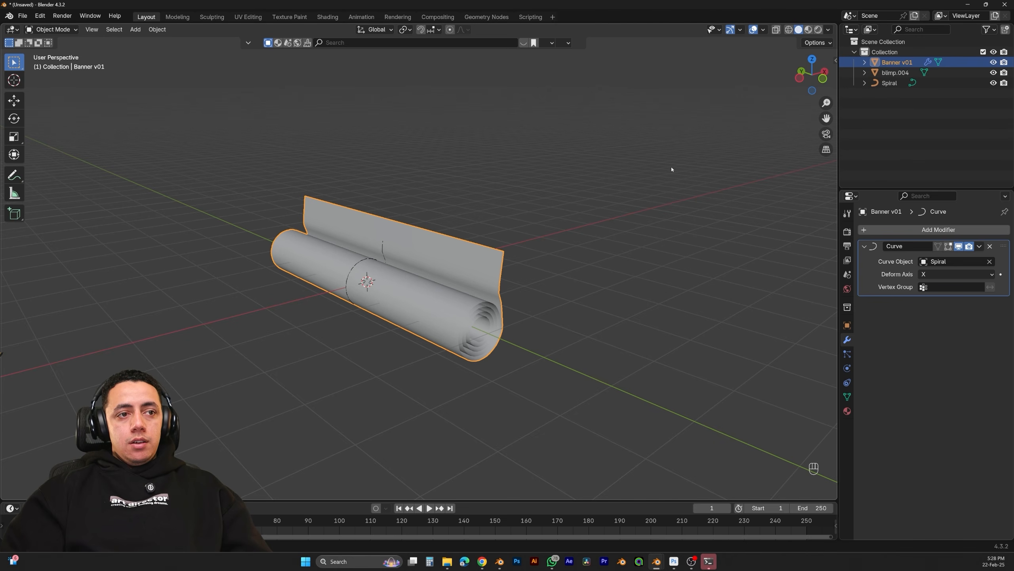
key(shift+a)
mouse_move(672, 156)
click(715, 157)
key(s)
click(796, 253)
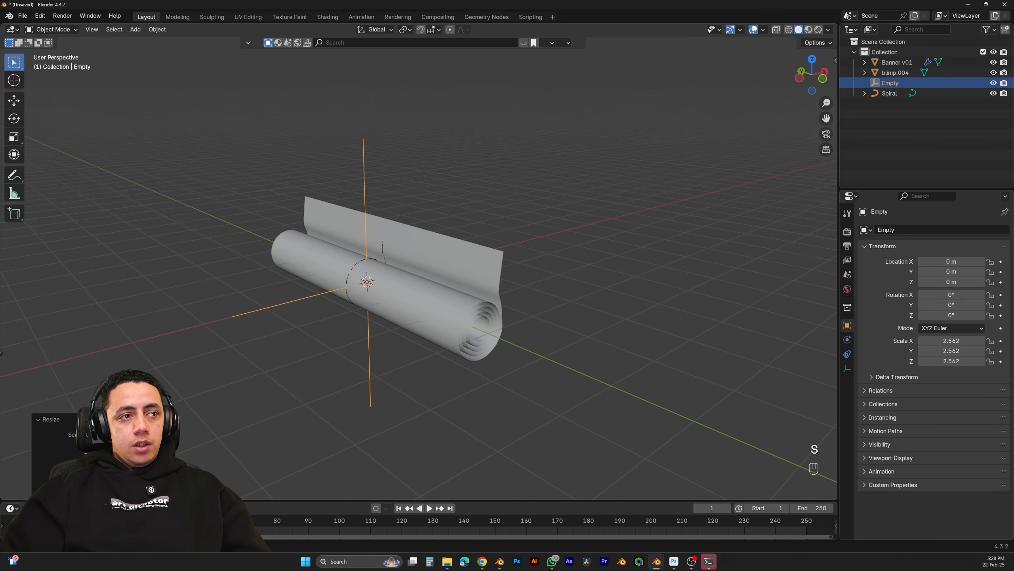
Parent the banner and the Spiral to the Empty and test the link with a trial move that is cancelled
click(896, 63)
ctrl+click(889, 93)
ctrl+click(890, 83)
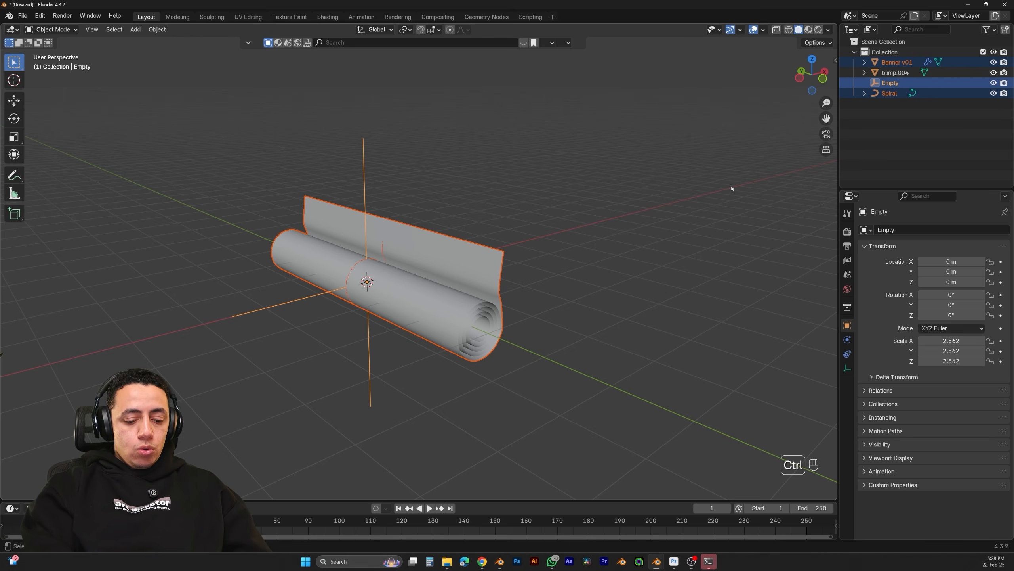
key(ctrl+p)
click(662, 186)
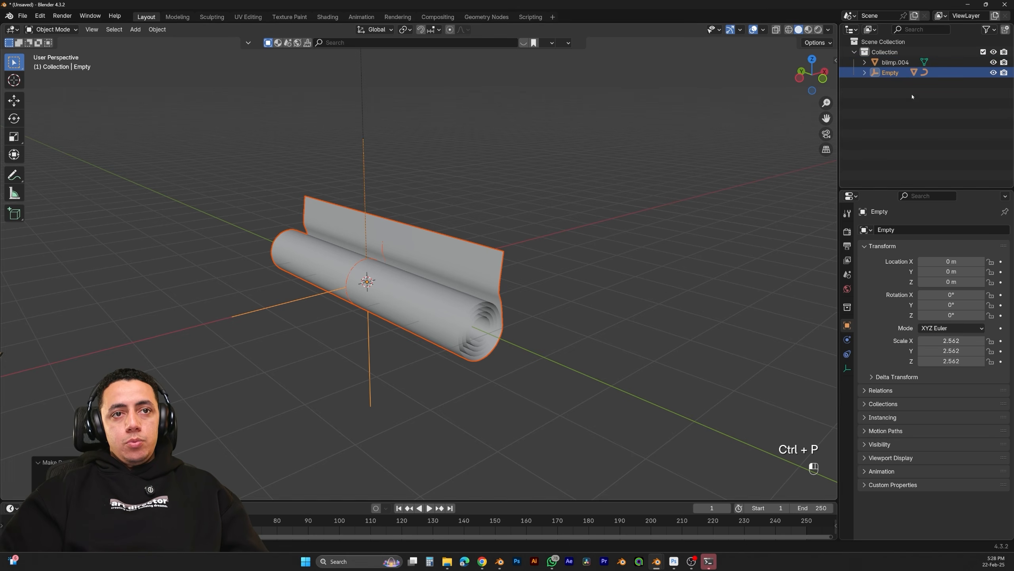
key(g)
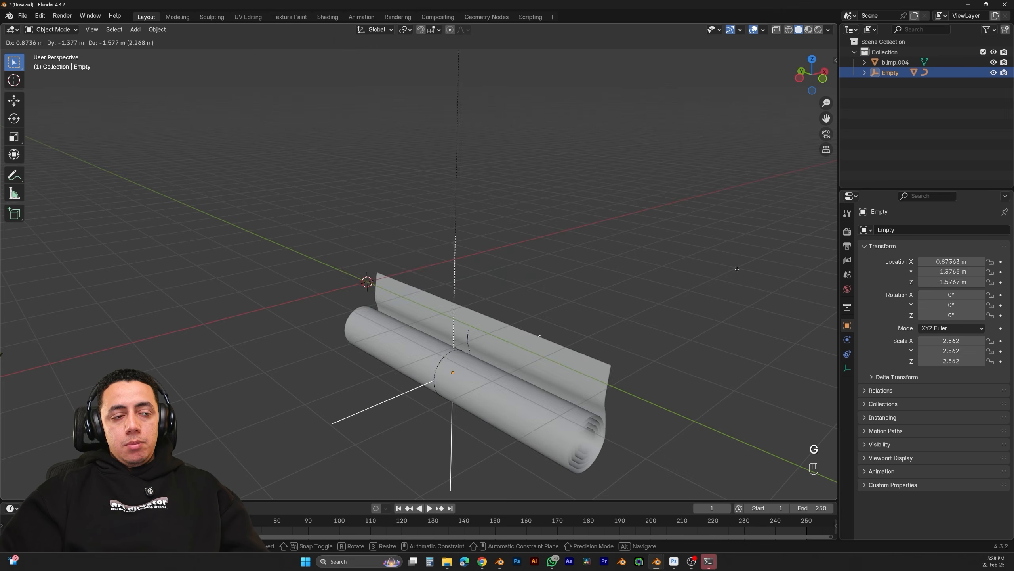
key(Escape)
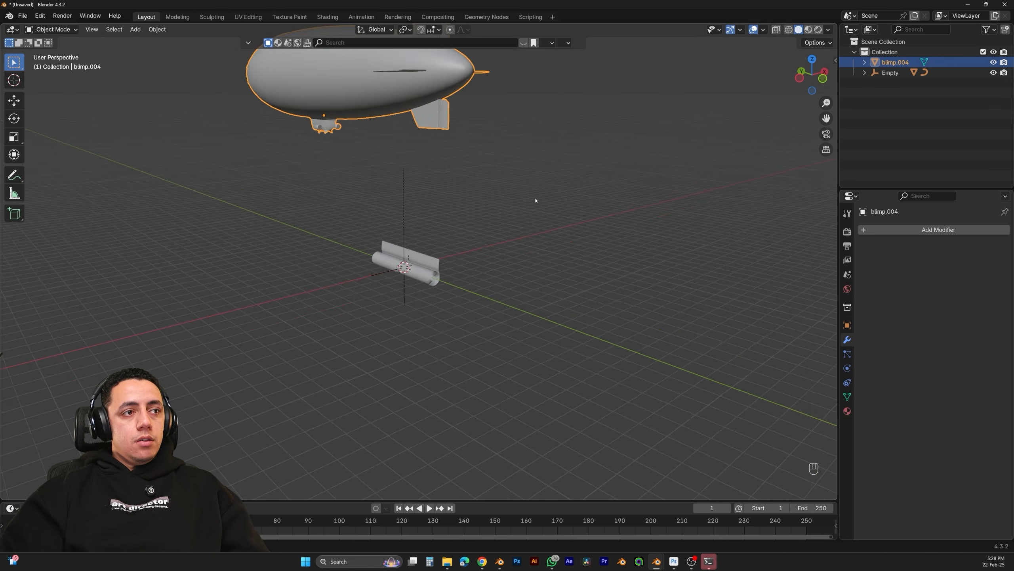
Snap the blimp to the 3D cursor and raise it along Z above the rolled banner
shift+middle_drag(537, 224, 584, 240)
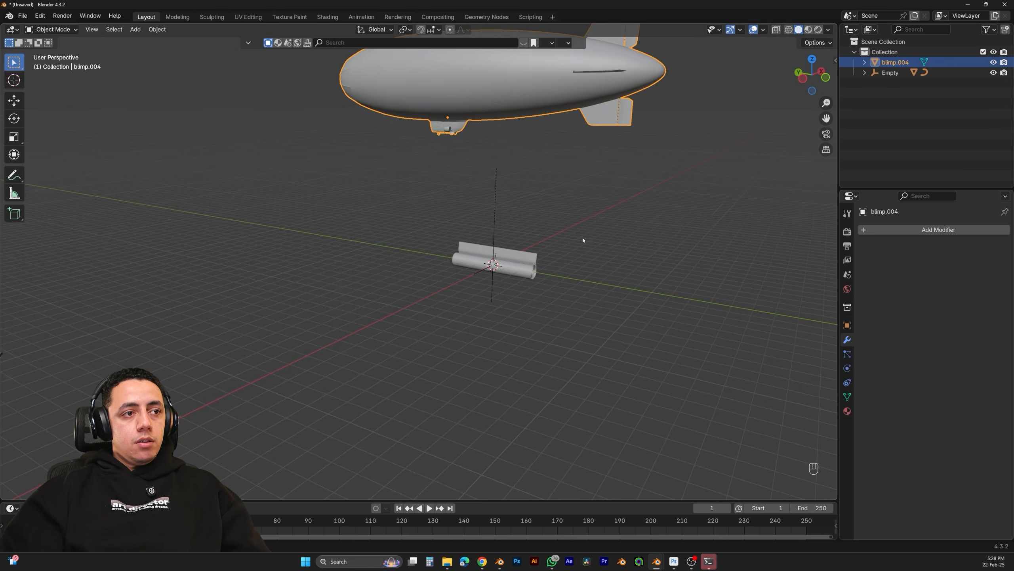
key(shift+s)
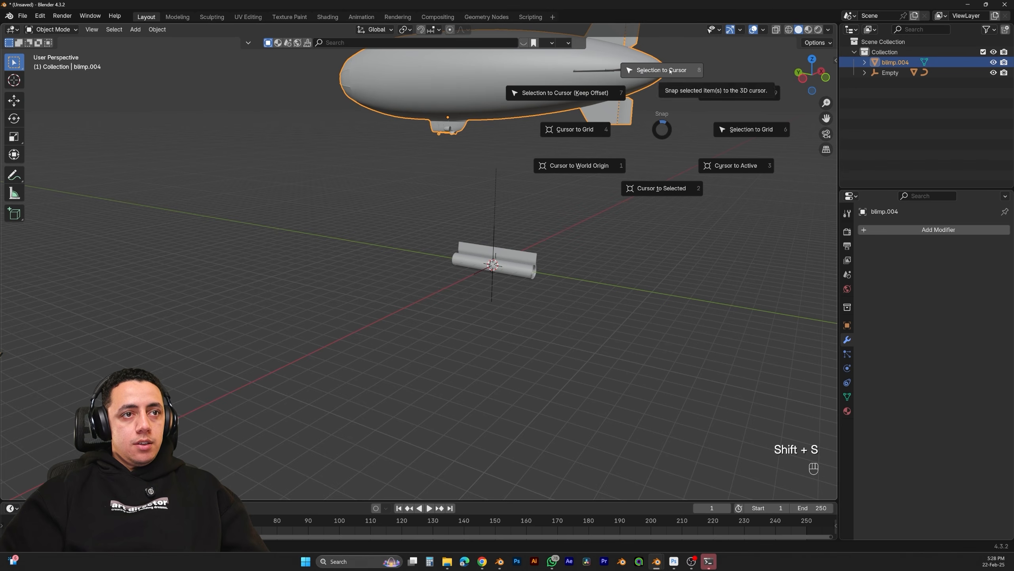
click(656, 68)
key(g)
key(z)
click(560, 151)
Shift the blimp along Y and adjust its height along Z so it sits just above the banner
key(g)
key(x)
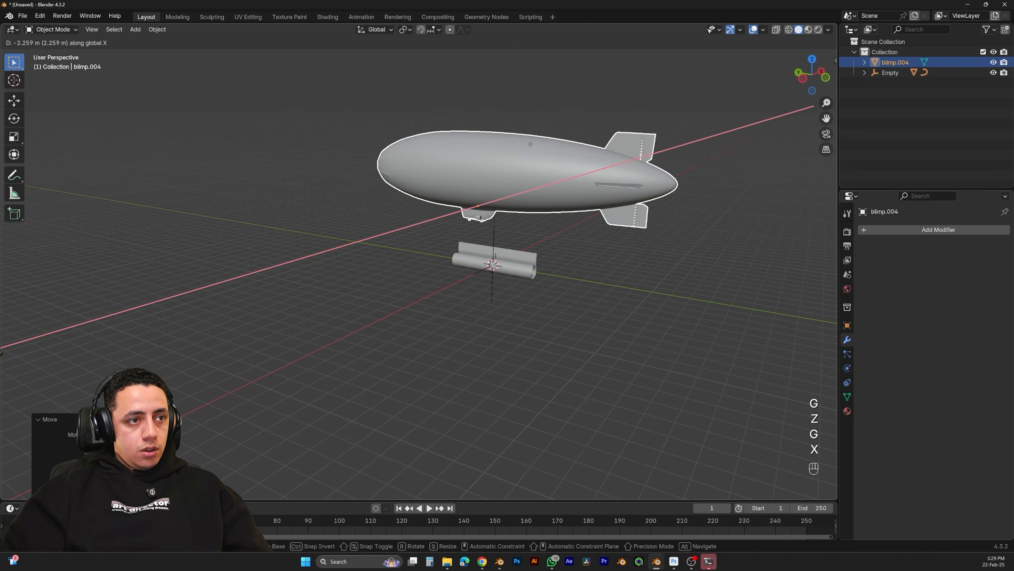
key(y)
click(515, 152)
key(g)
key(z)
click(492, 208)
Fine-tune the blimp's position along Y relative to the banner beneath it
scroll(491, 220, up, 3)
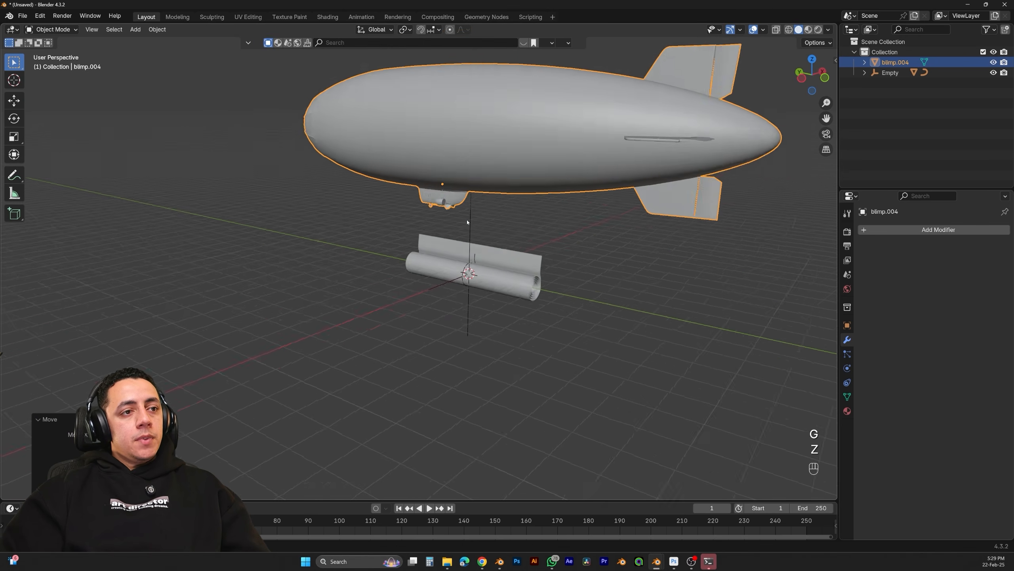
middle_drag(479, 220, 527, 217)
key(g)
key(y)
click(512, 214)
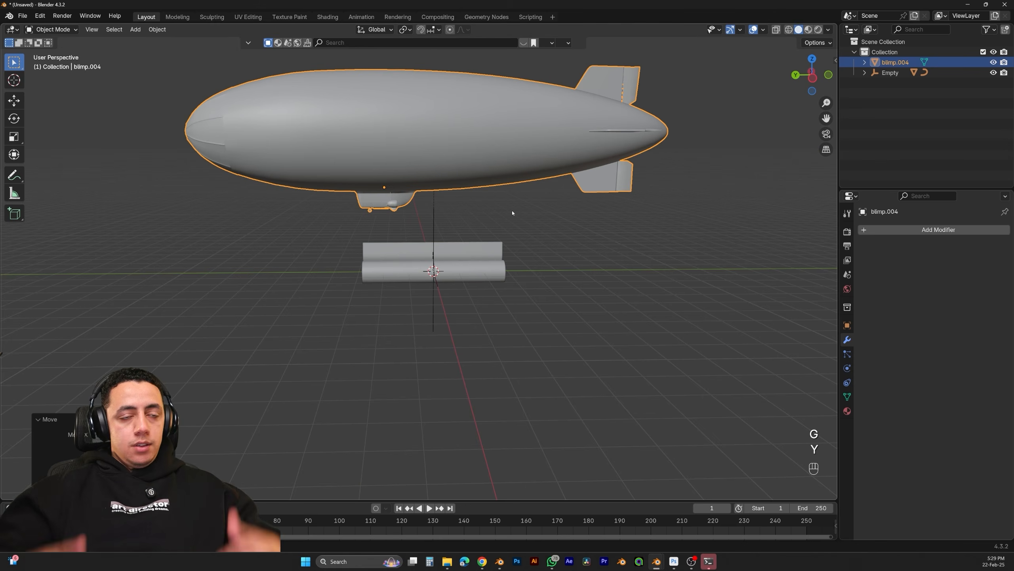
Select the rolled banner and add Cloth physics to it
middle_drag(474, 232, 462, 222)
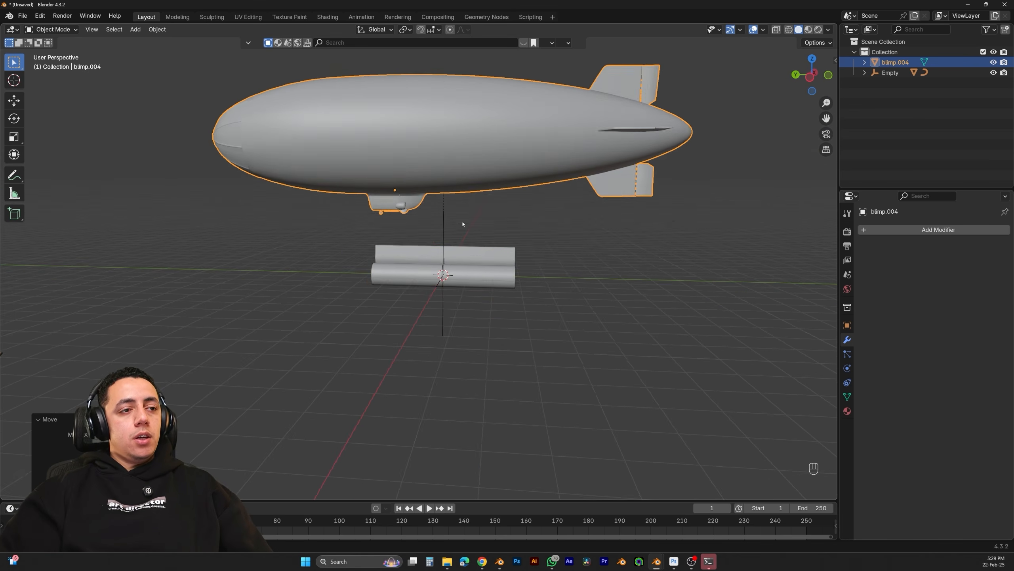
scroll(462, 229, up, 2)
click(491, 256)
key(g)
key(y)
middle_drag(572, 276, 557, 278)
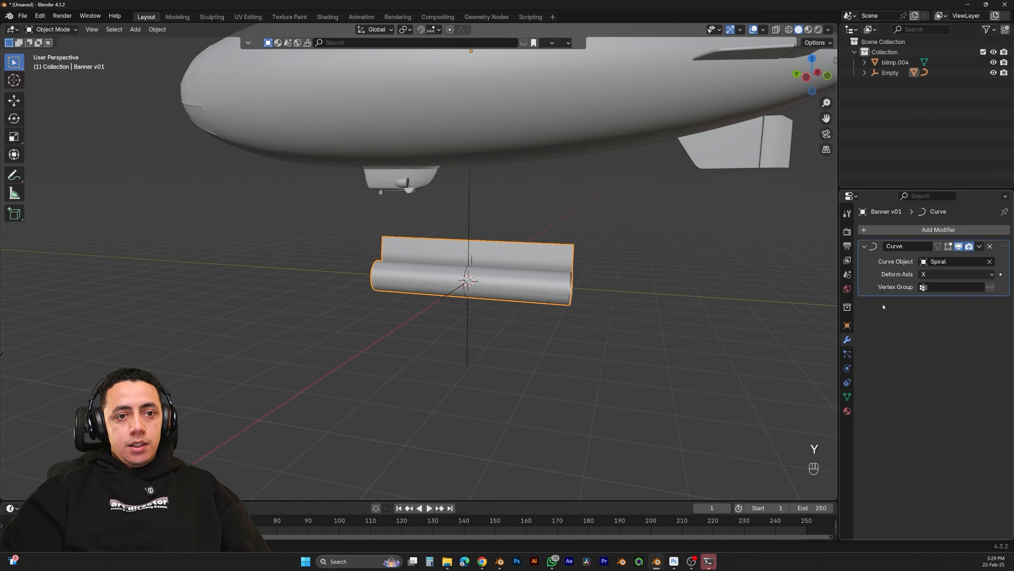
click(848, 368)
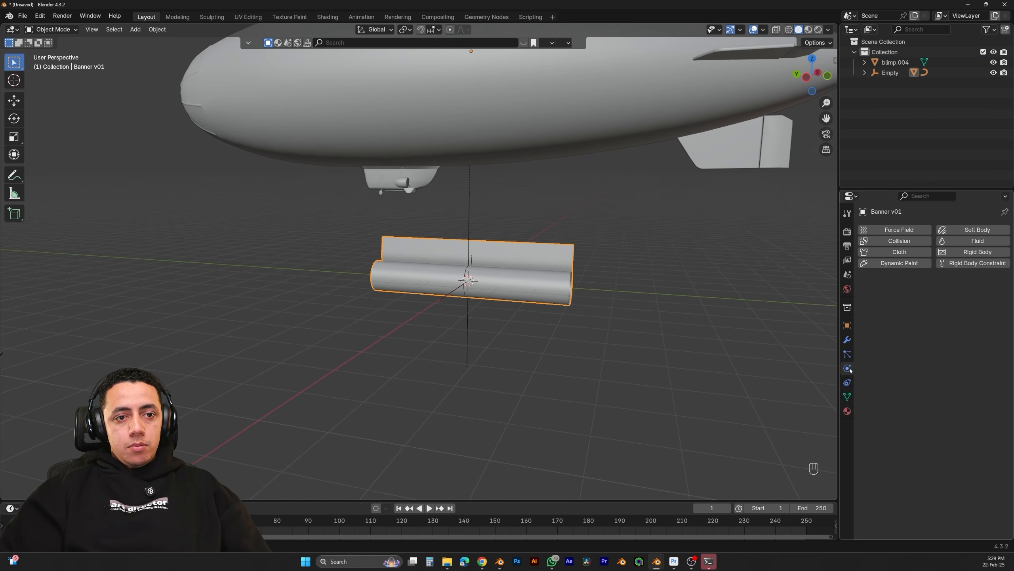
click(905, 253)
middle_drag(713, 351, 667, 318)
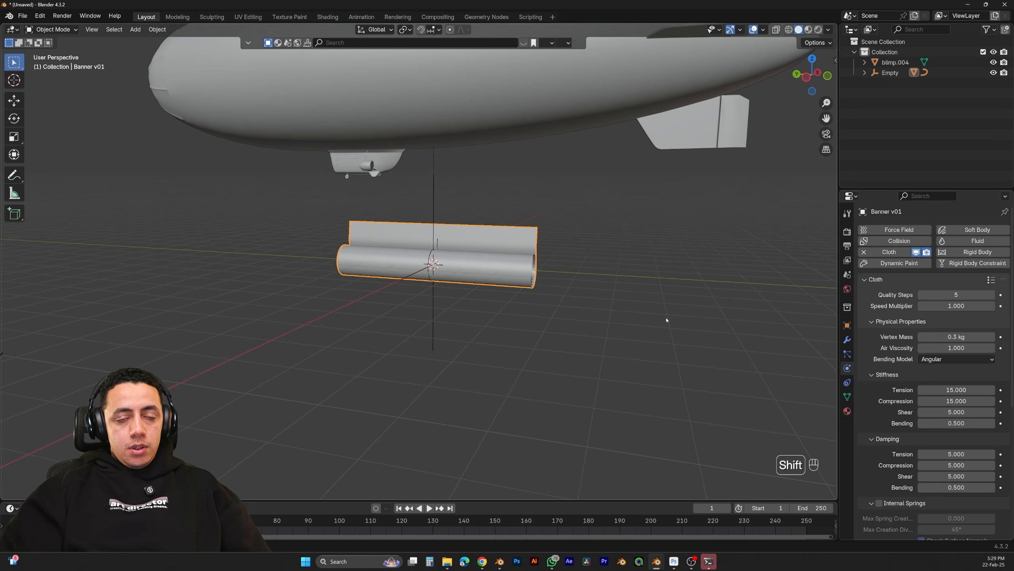
scroll(924, 375, down, 10)
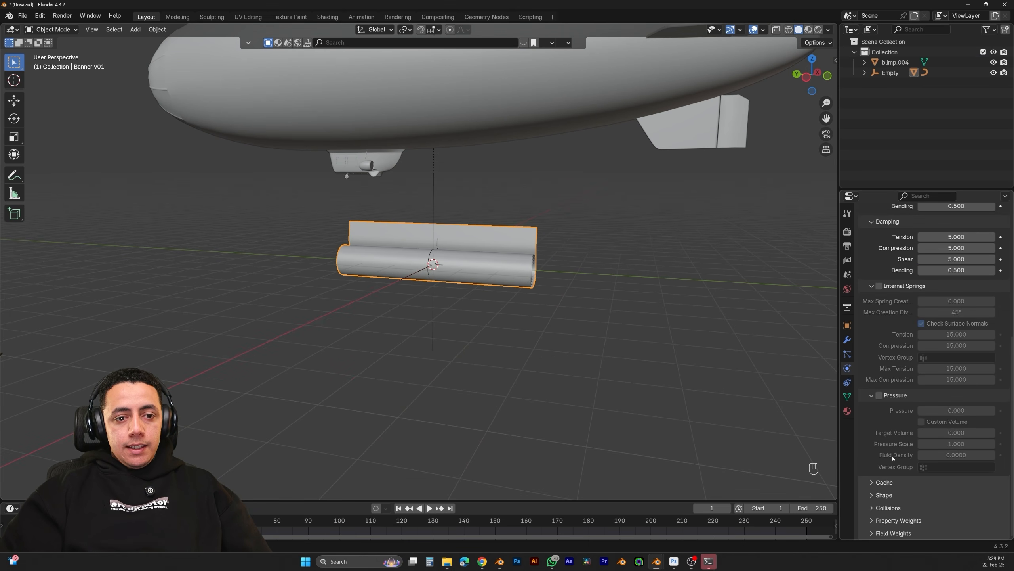
scroll(533, 238, up, 2)
Select the two upper corner areas of the banner mesh in Edit Mode
shift+middle_drag(534, 238, 519, 277)
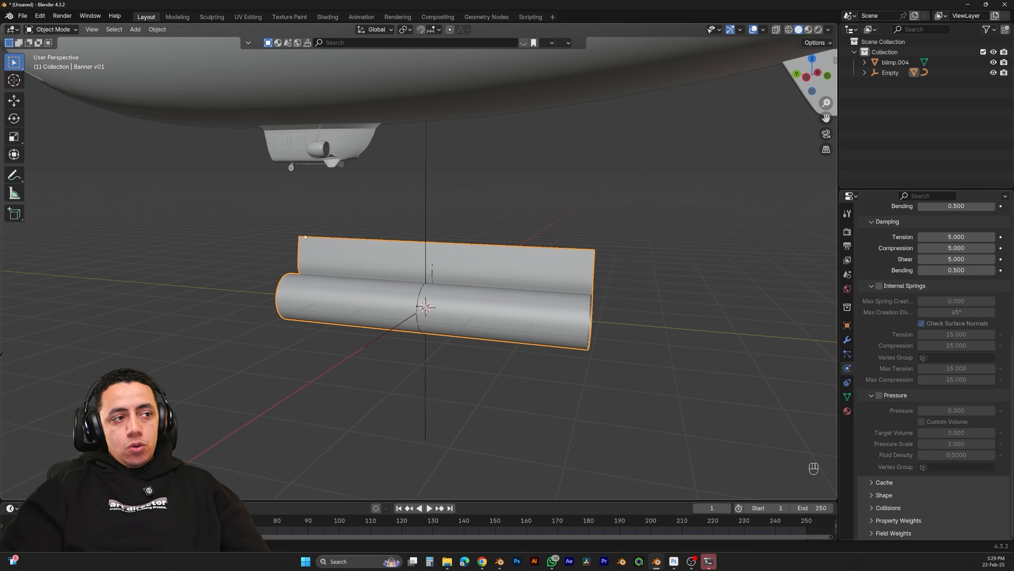
key(Tab)
key(Tab)
key(Tab)
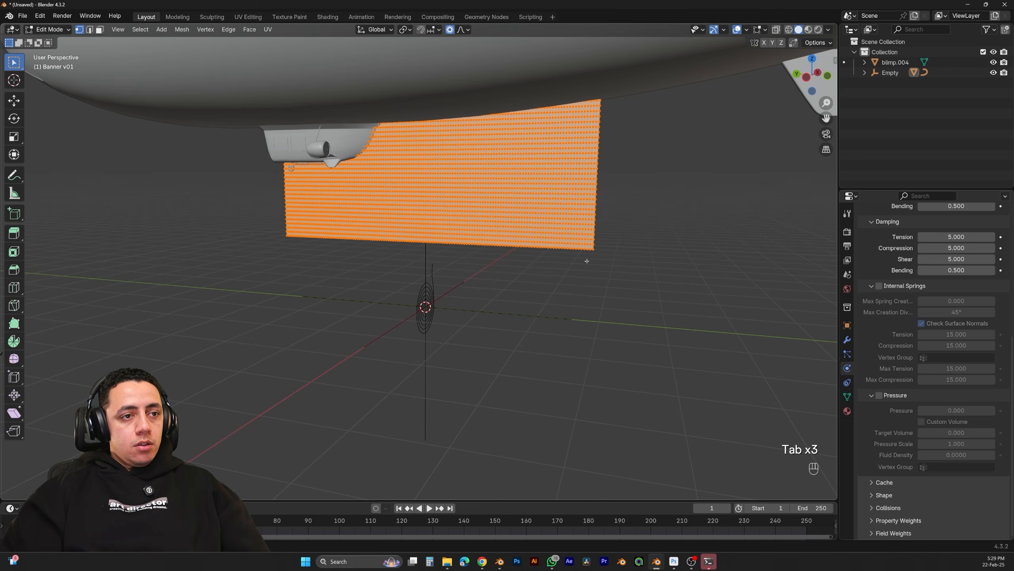
shift+scroll(606, 237, up, 5)
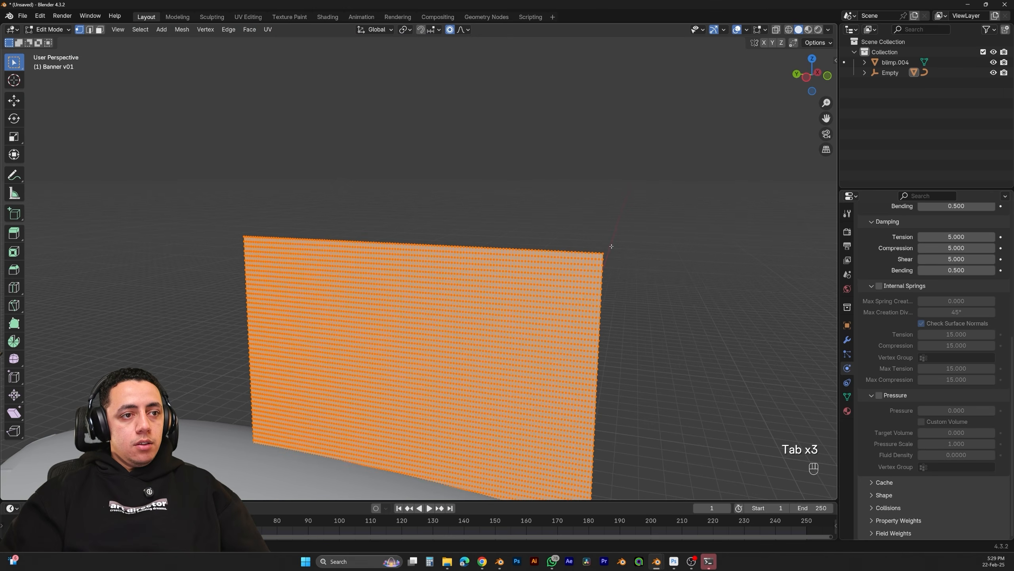
click(621, 261)
shift+click(245, 235)
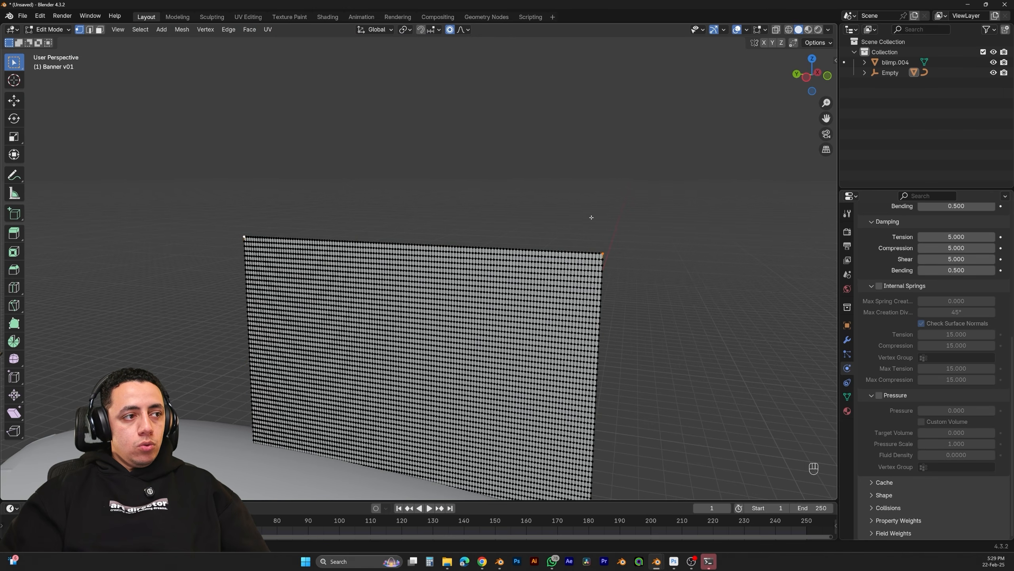
scroll(730, 240, up, 3)
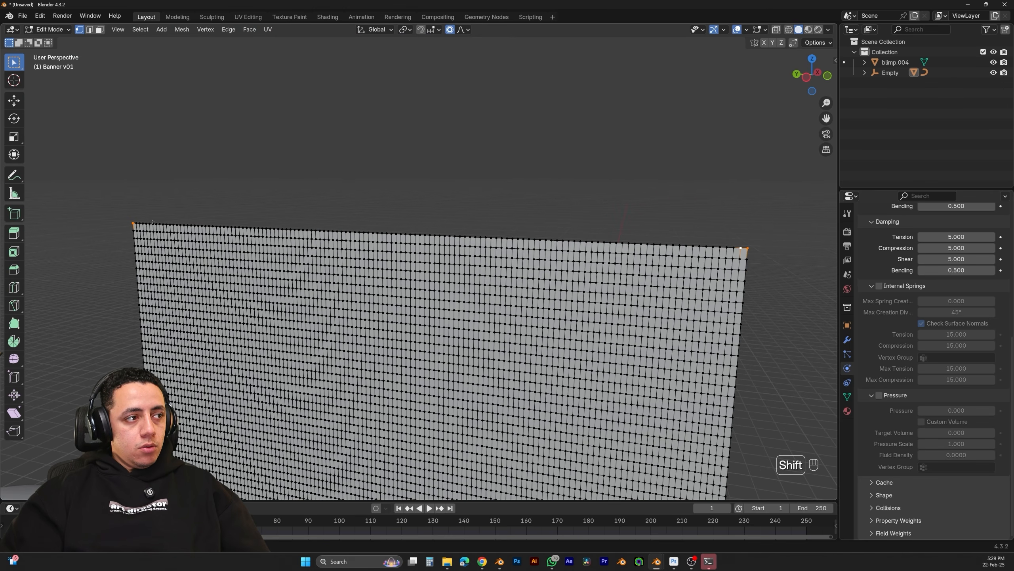
shift+click(135, 223)
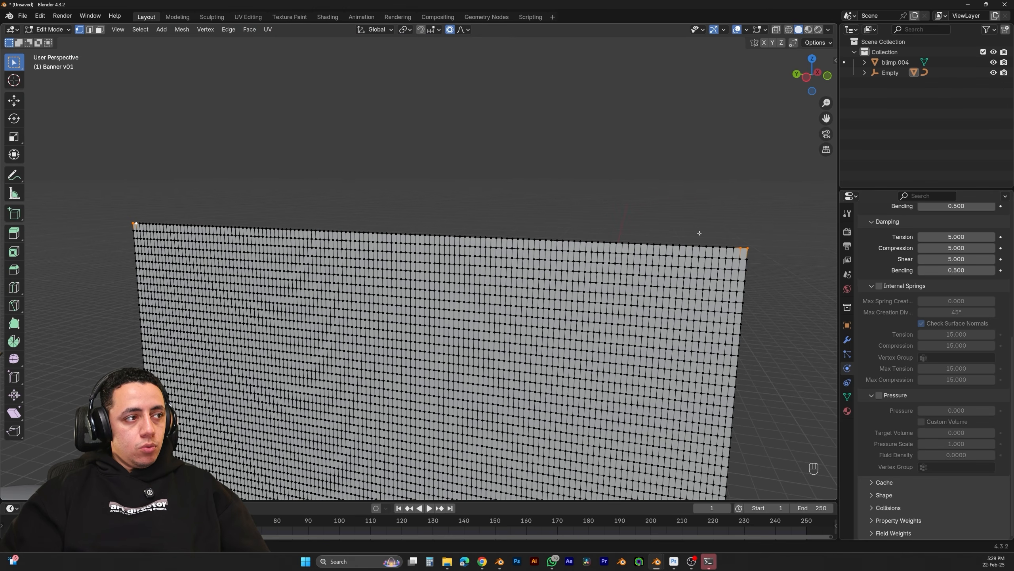
Create a vertex group named Pin Group from the banner's selected corner vertices and return to Object Mode
click(847, 397)
click(1000, 262)
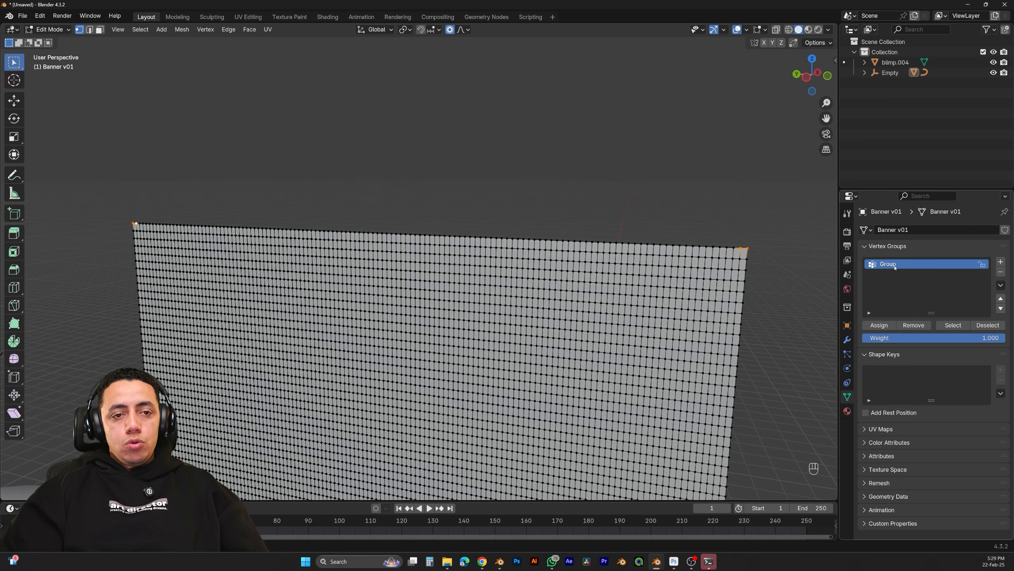
text(Pin Group)
key(Return)
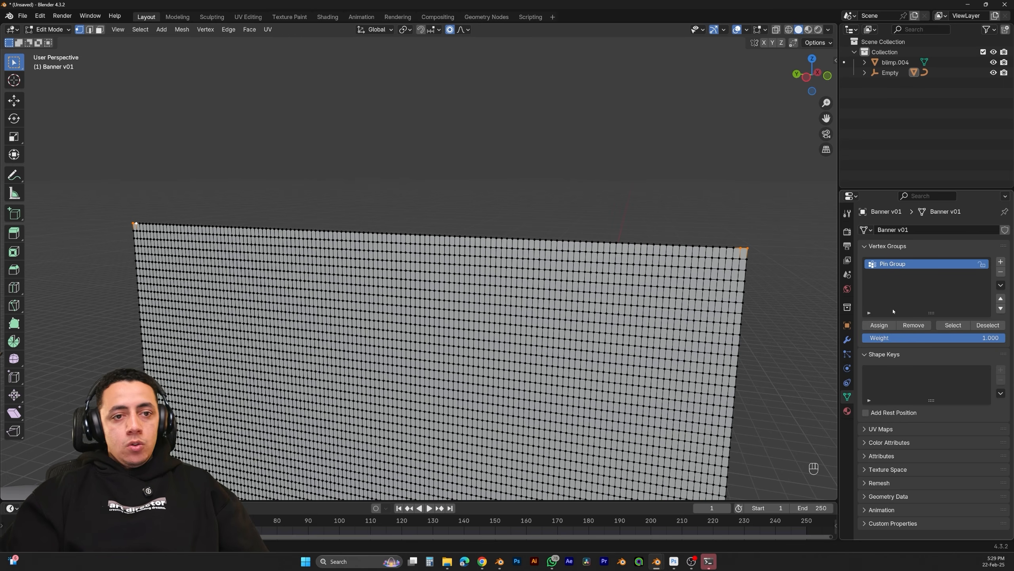
key(Tab)
scroll(674, 93, down, 5)
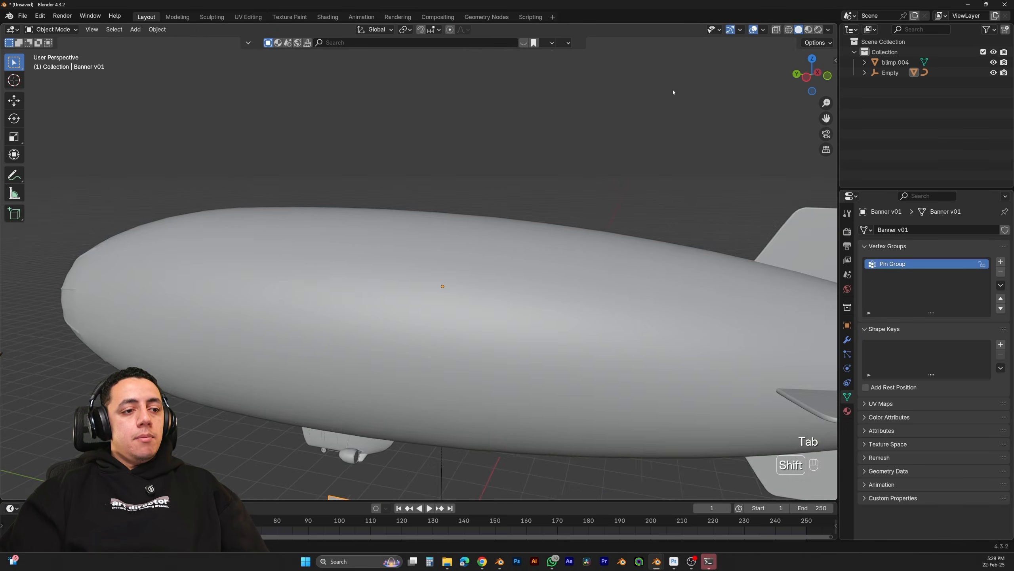
shift+middle_drag(675, 92, 554, 282)
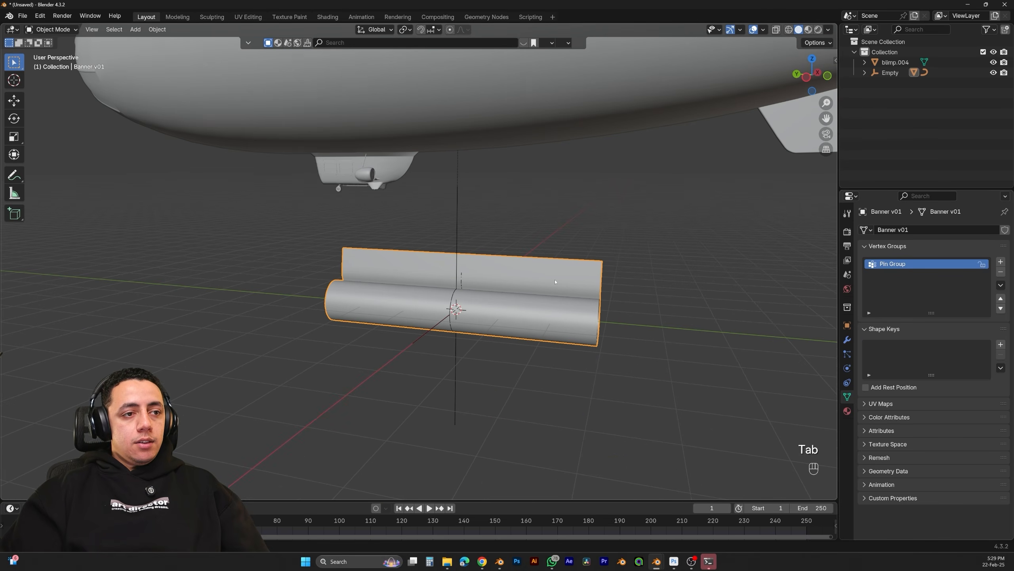
Set the banner's cloth Shape pin group to Pin Group
click(847, 368)
scroll(882, 477, down, 10)
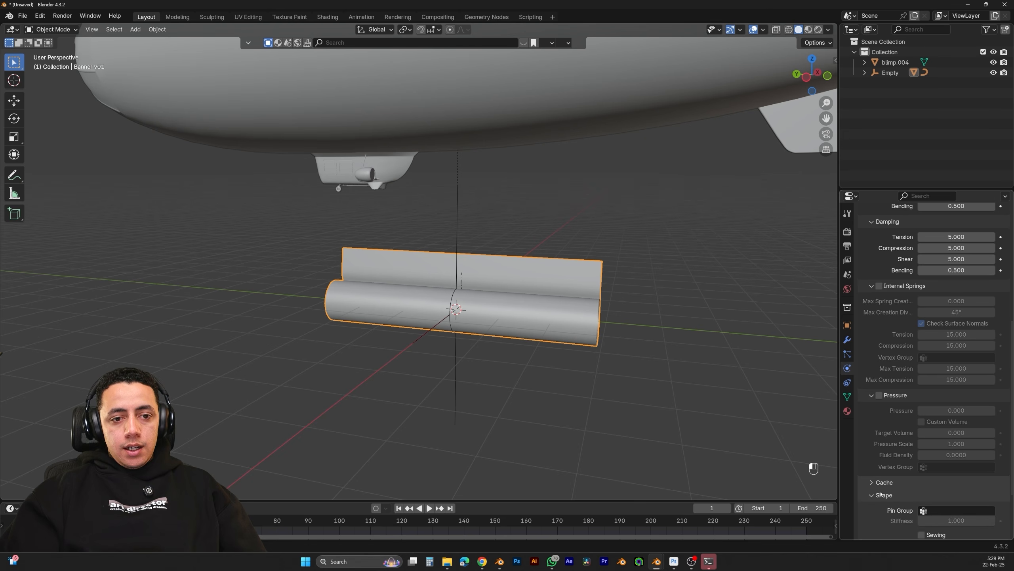
click(883, 495)
scroll(883, 460, down, 5)
click(957, 432)
click(931, 445)
scroll(612, 352, down, 3)
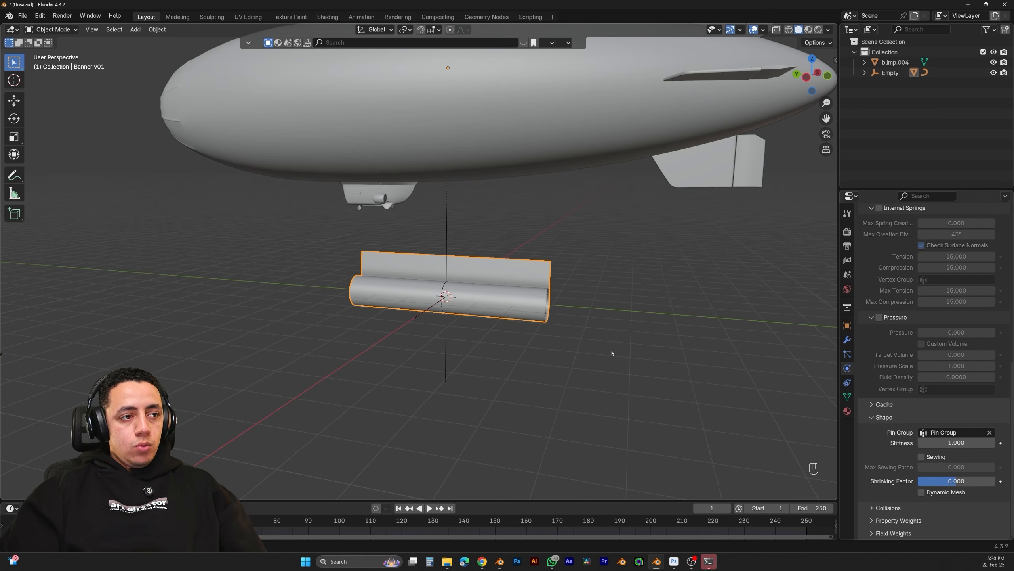
Play the cloth simulation twice to check how the pinned banner unrolls, and rewind to frame 1
key(space)
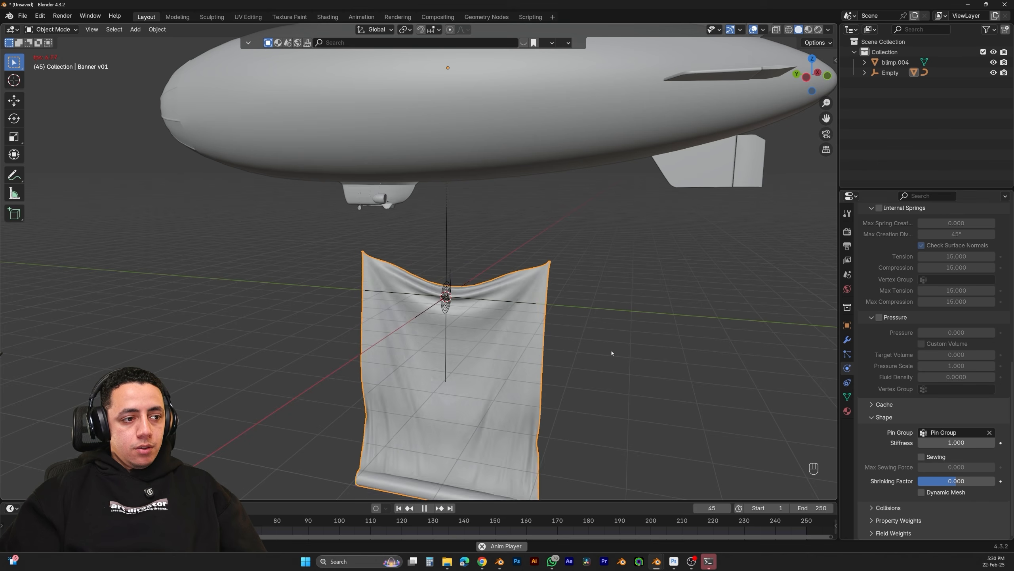
scroll(612, 354, down, 3)
key(space)
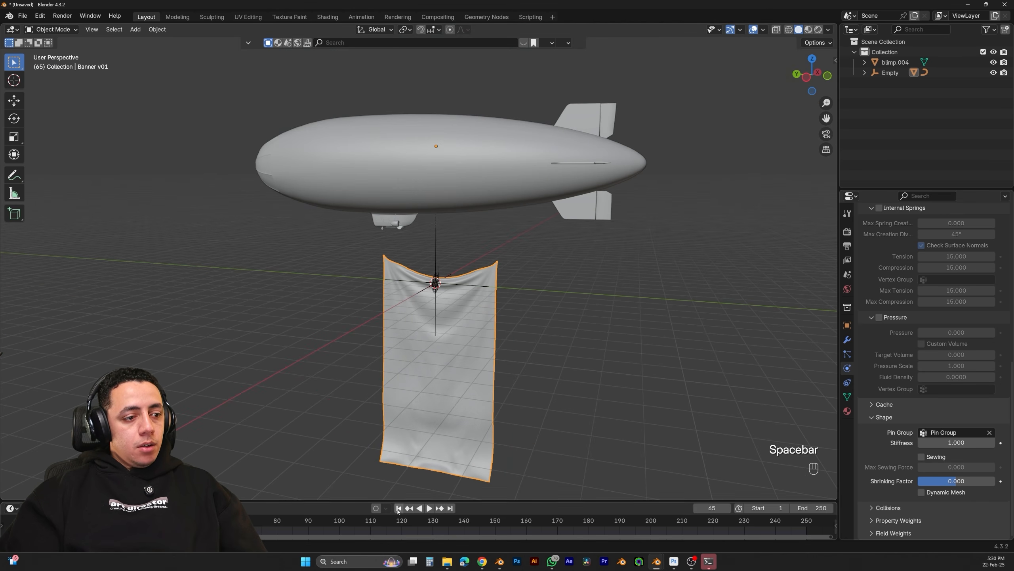
key(shift+Left)
key(space)
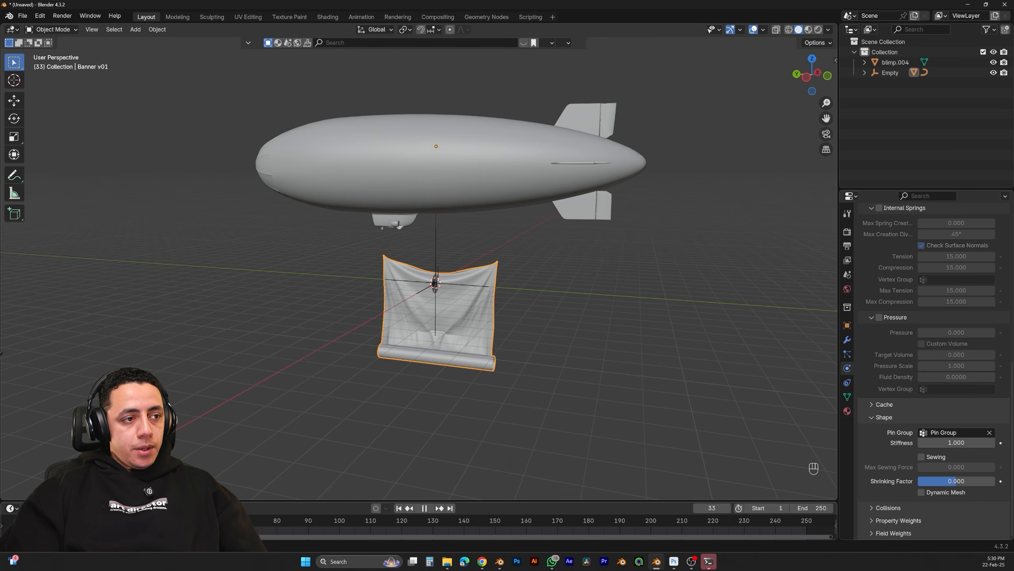
click(398, 508)
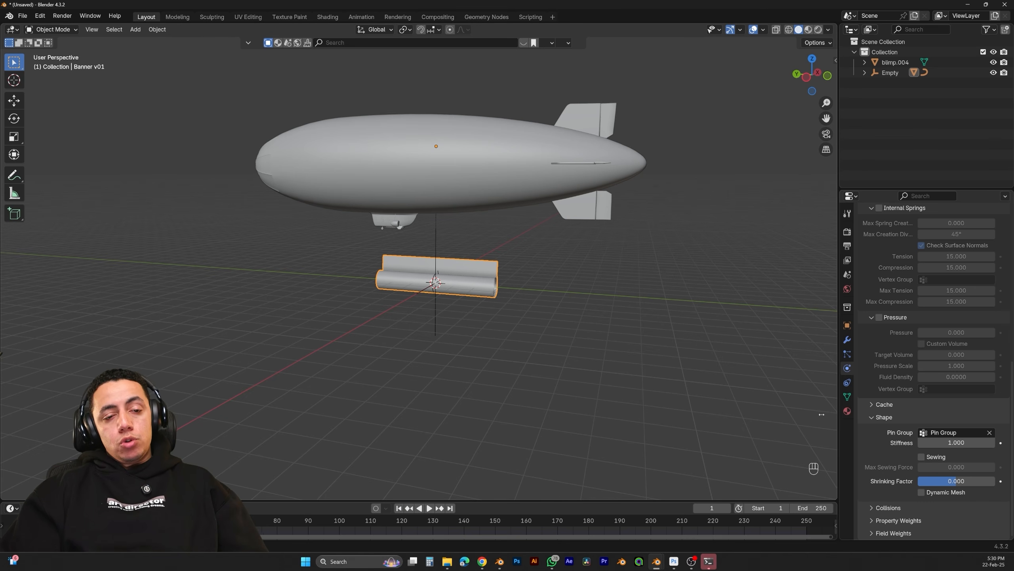
Enable Self Collisions for the banner's cloth and play the simulation to check the result
click(882, 508)
scroll(907, 475, down, 6)
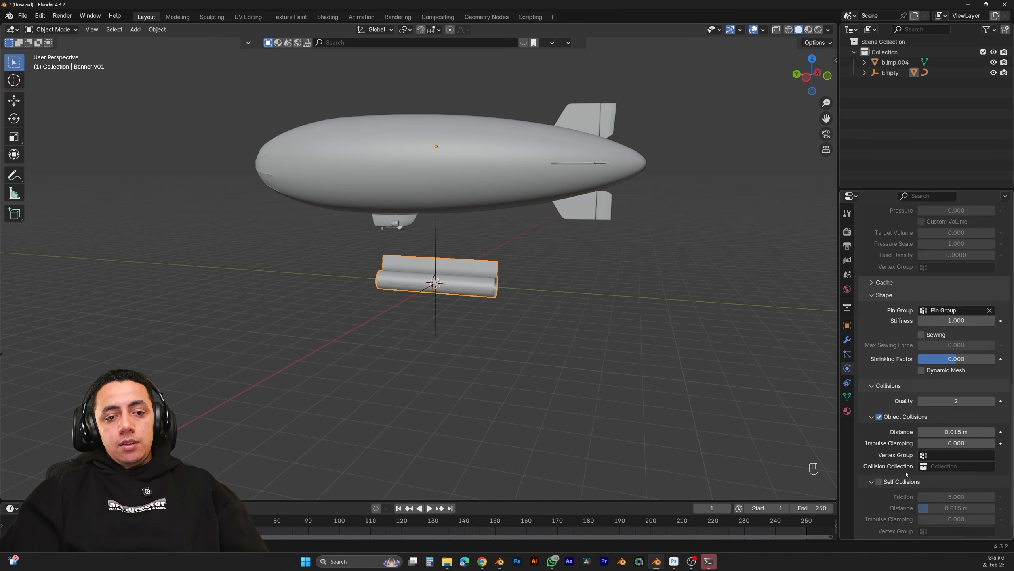
click(880, 481)
key(space)
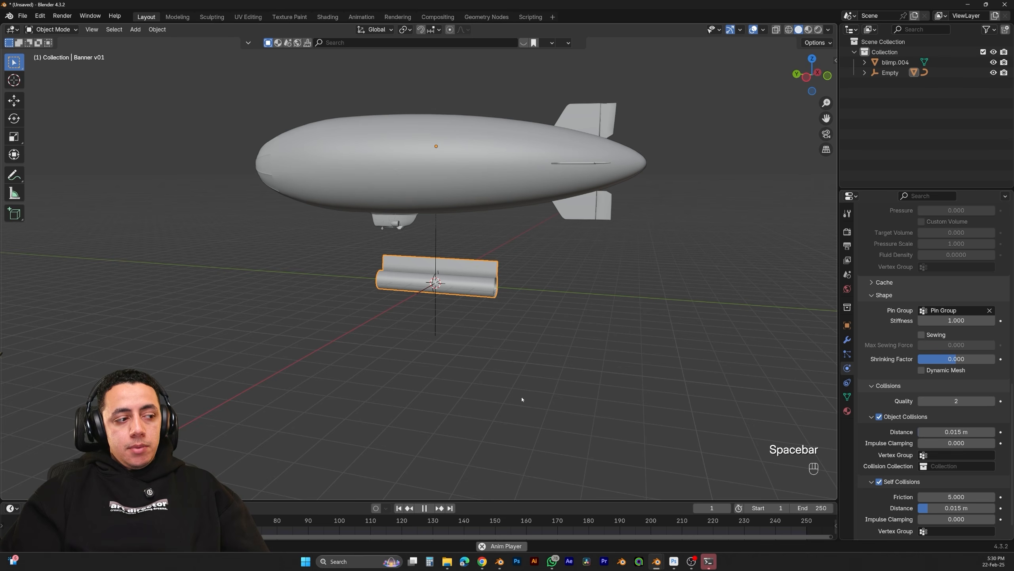
scroll(501, 311, up, 3)
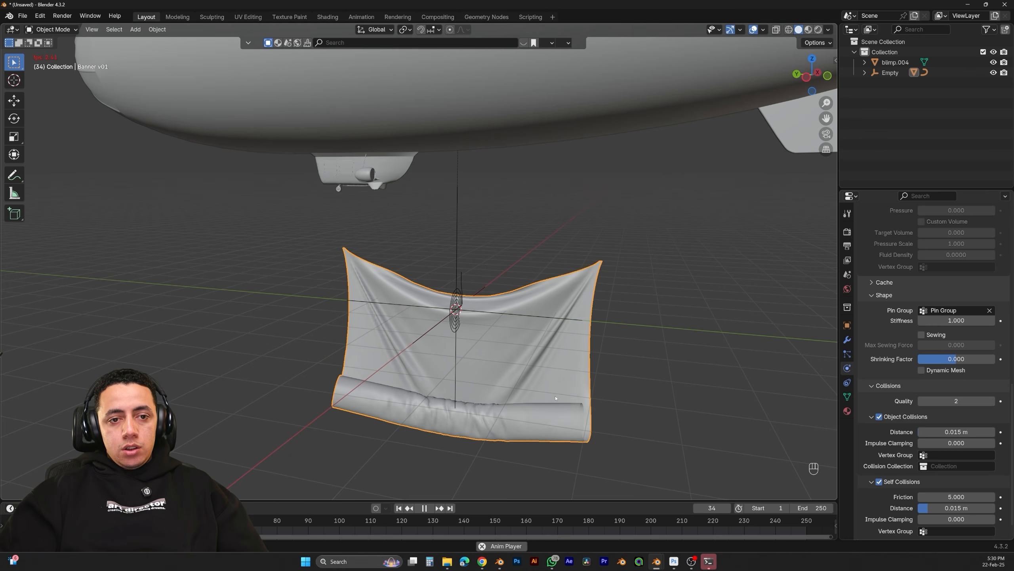
key(space)
Set the cloth collision quality to 5 and return to the first frame
click(962, 400)
text(5)
key(Return)
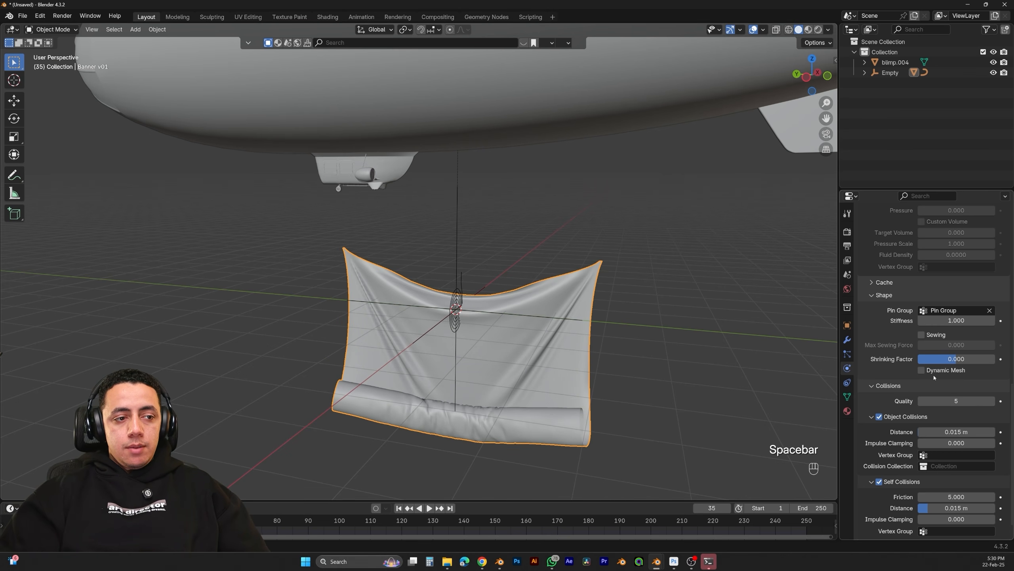
key(shift+Left)
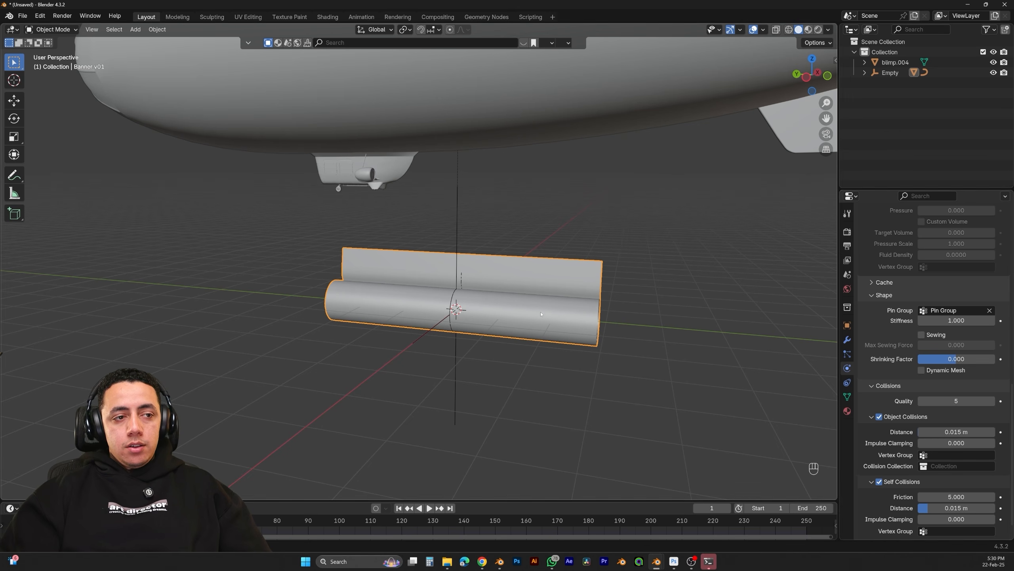
click(873, 297)
scroll(874, 367, up, 15)
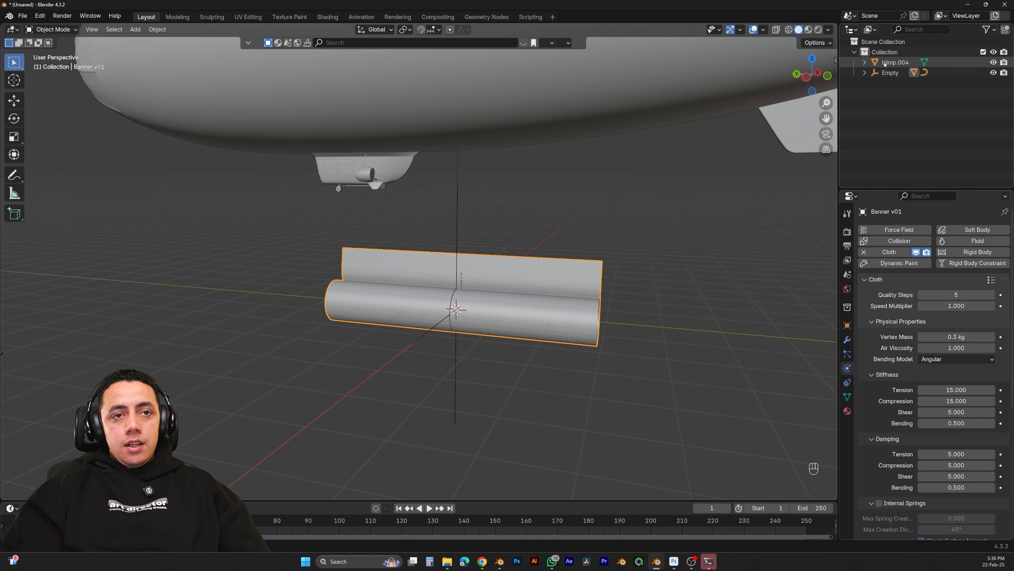
scroll(503, 264, down, 2)
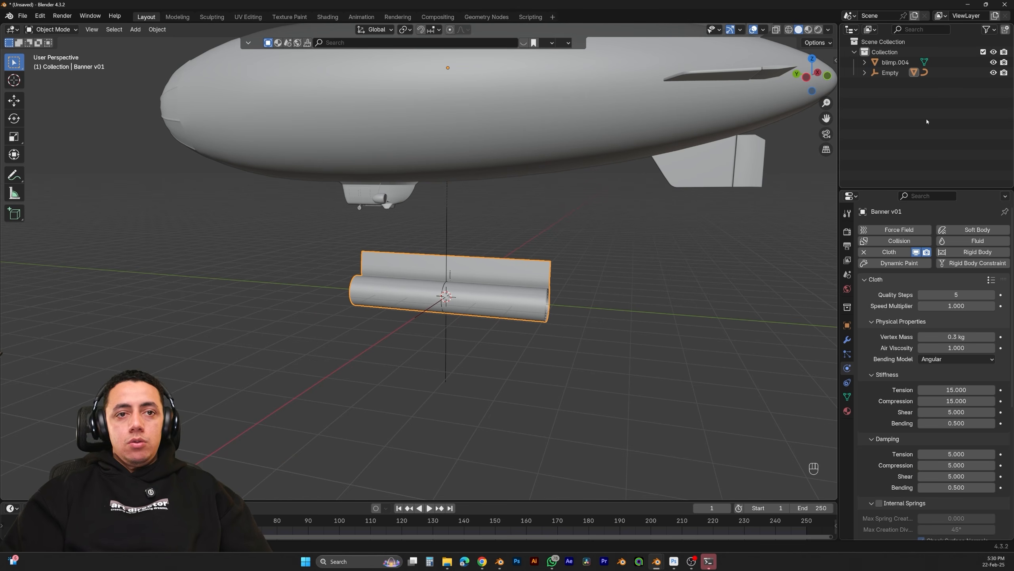
click(884, 52)
key(shift+a)
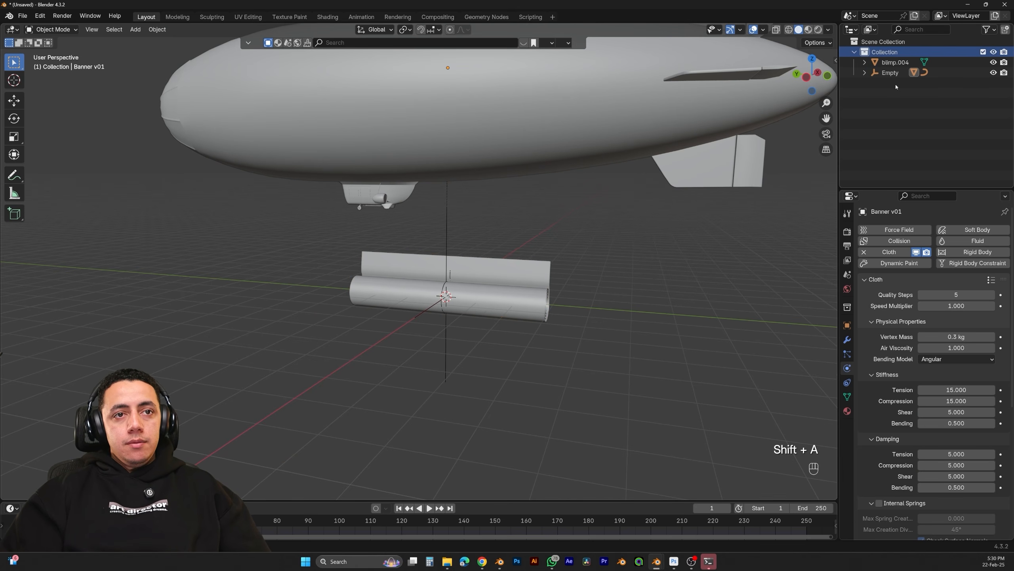
Rename the banner's empty as Empty for banner and the blimp object as blimp
double_click(890, 73)
text(for banner)
key(Return)
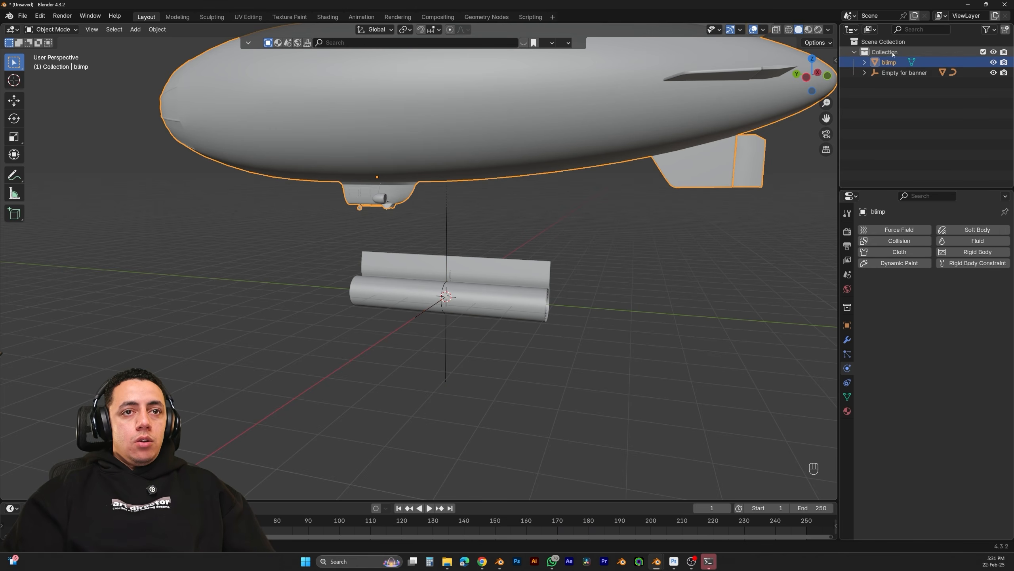
Add an Arrows empty to the main collection and scale it up
click(893, 54)
key(shift+a)
mouse_move(656, 172)
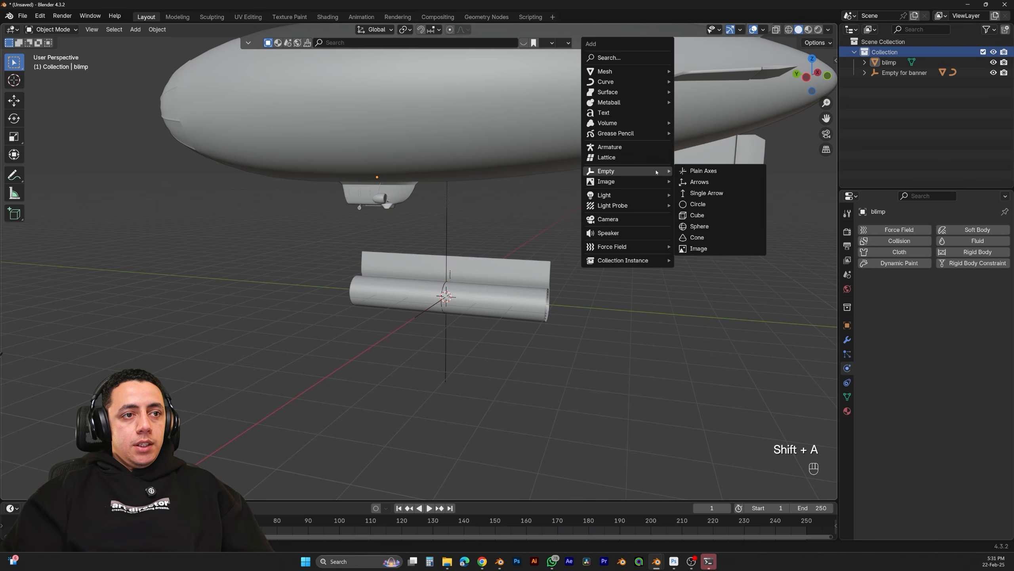
click(708, 181)
key(s)
click(740, 297)
Enlarge the arrows empty further and position it along Z between the blimp and the rolled banner
key(g)
key(z)
click(733, 213)
scroll(733, 213, down, 4)
key(s)
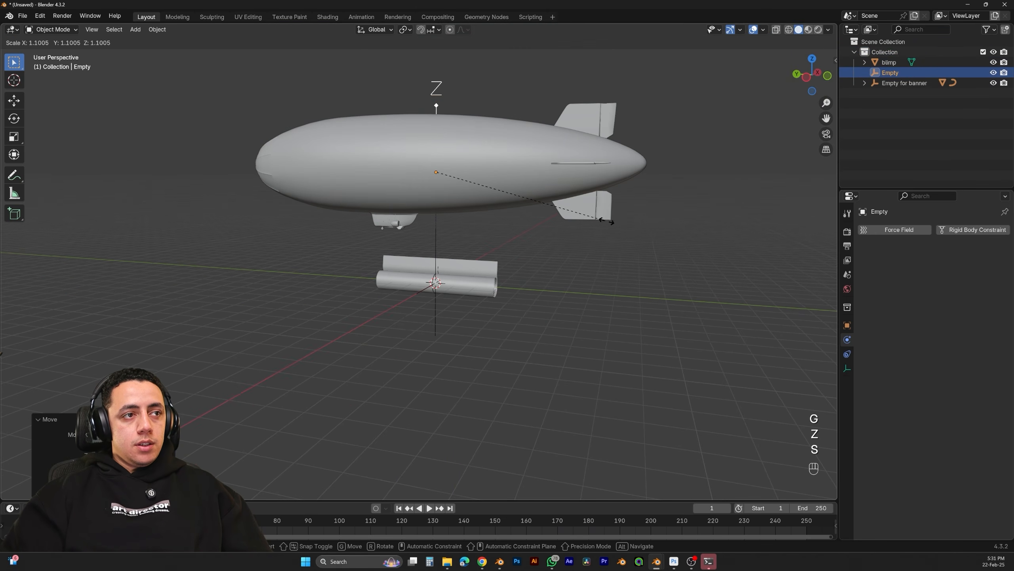
click(666, 205)
key(g)
key(z)
click(645, 192)
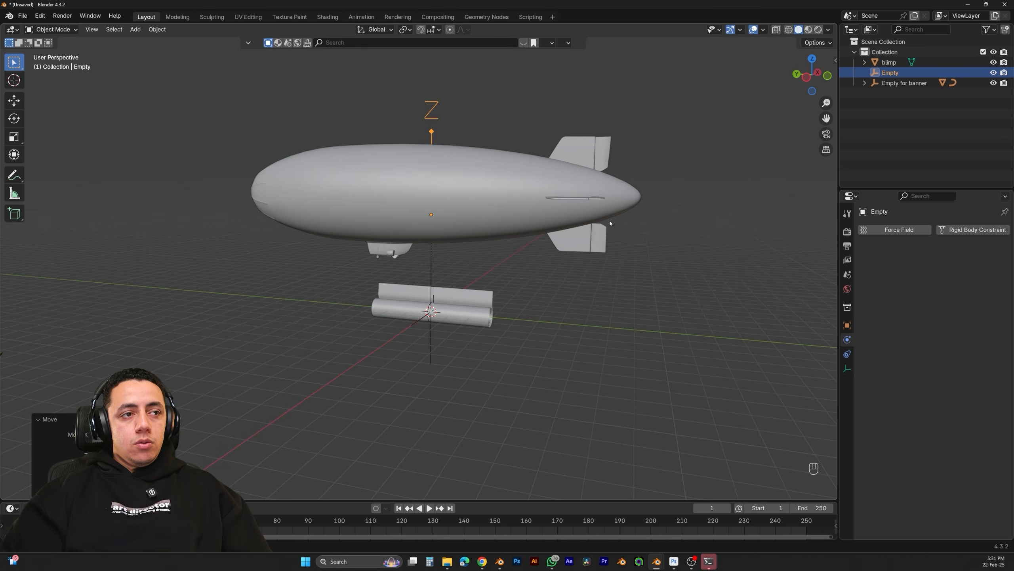
key(g)
key(z)
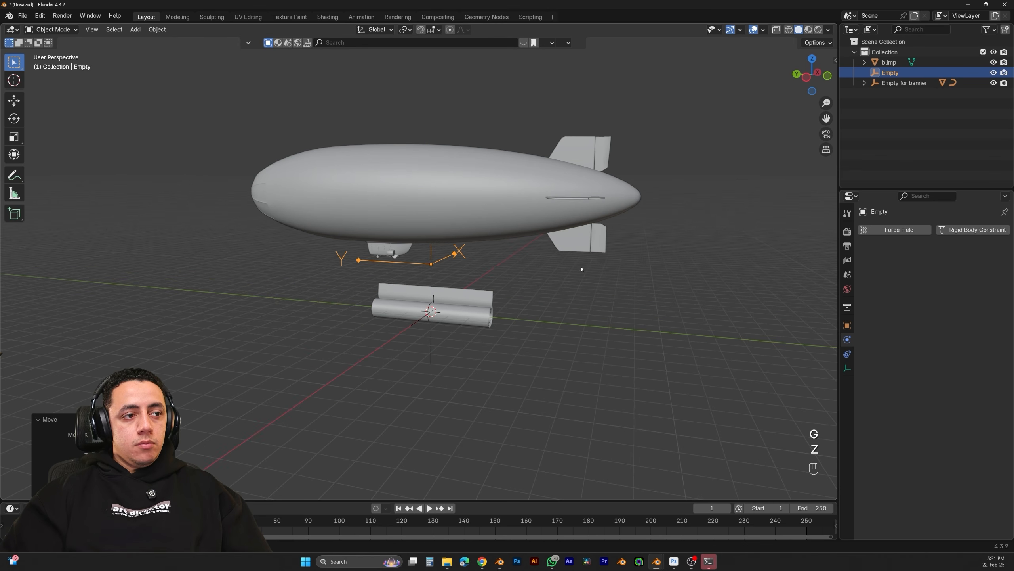
Rename the new arrows empty as Empty for all
click(905, 83)
ctrl+click(891, 72)
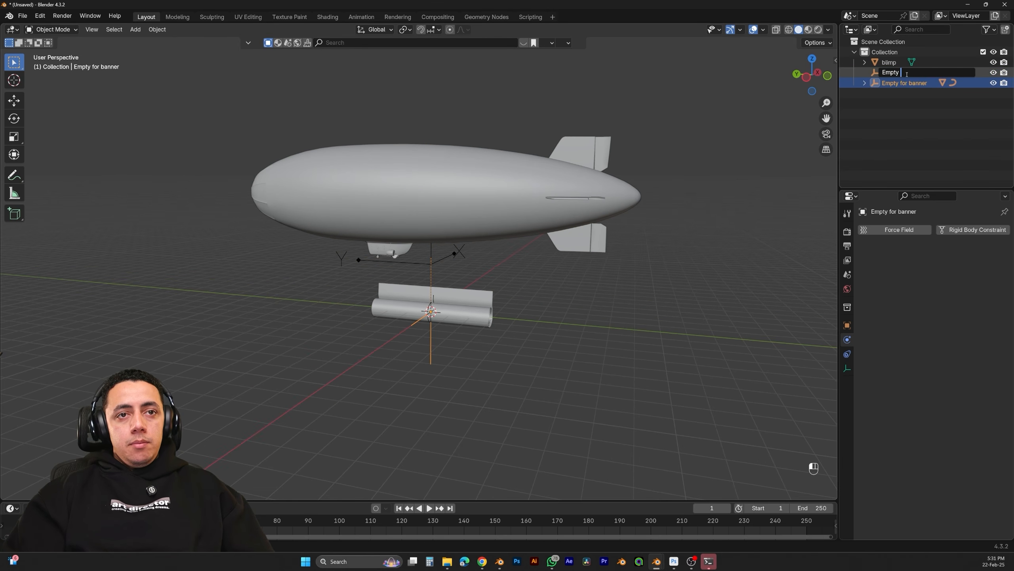
text(for all)
key(Return)
Parent the blimp and Empty for banner to Empty for all using the Object option
click(895, 63)
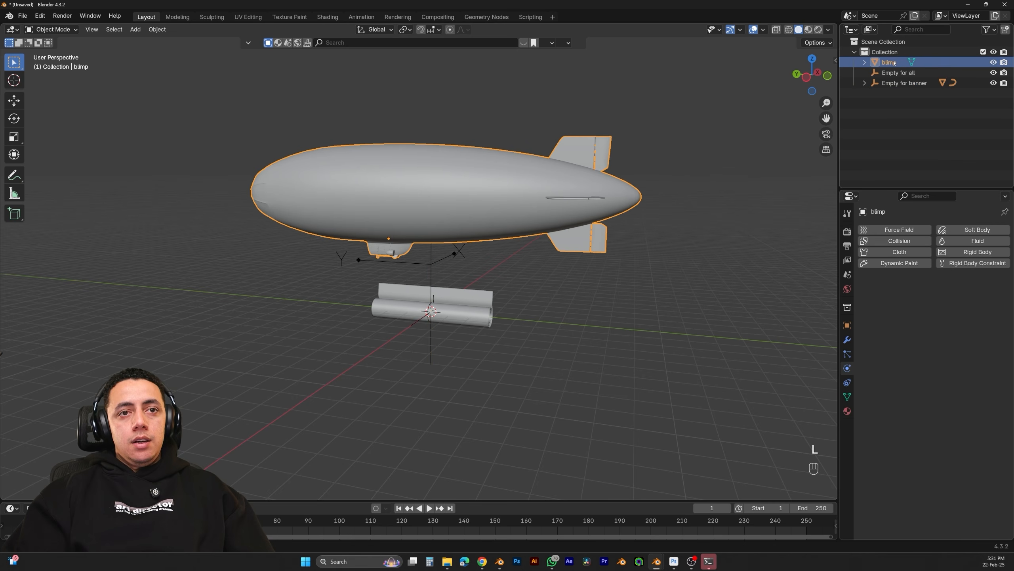
ctrl+click(902, 84)
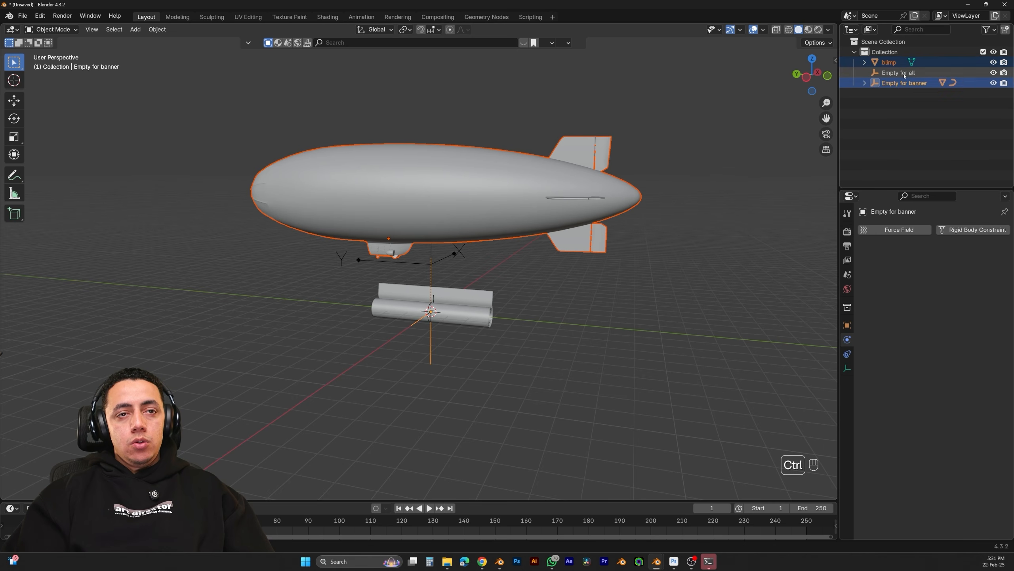
ctrl+click(909, 76)
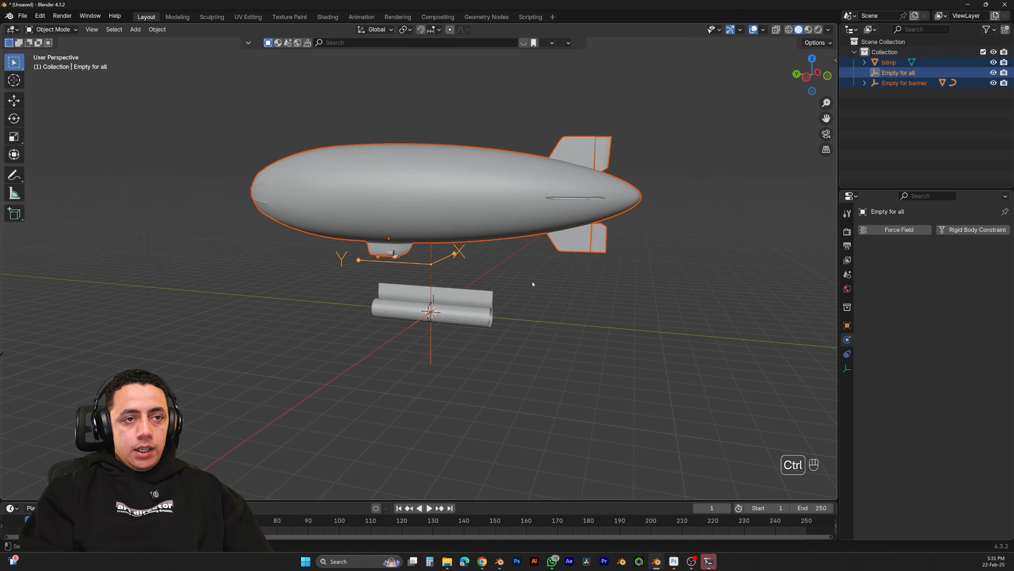
key(ctrl+p)
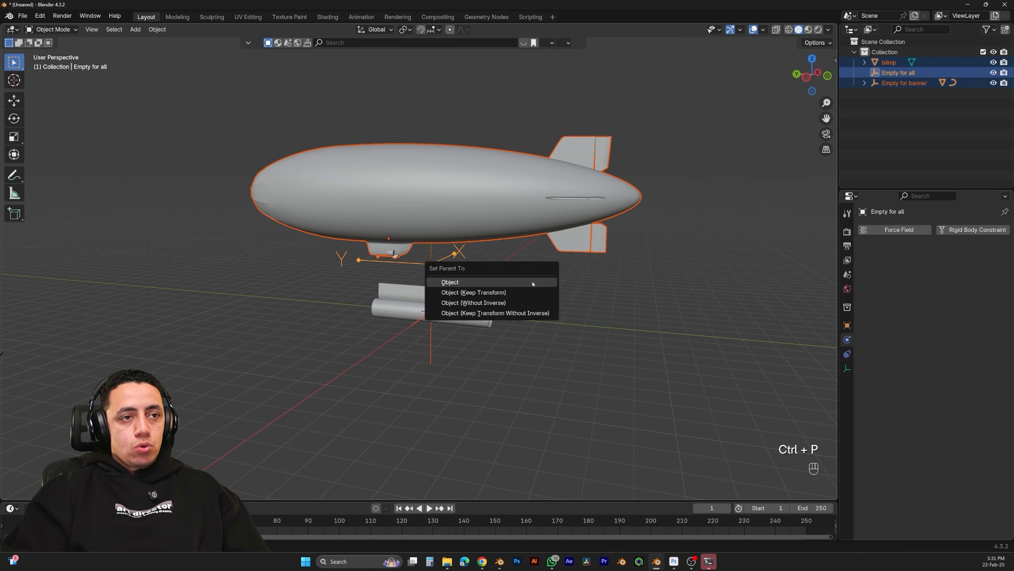
click(533, 284)
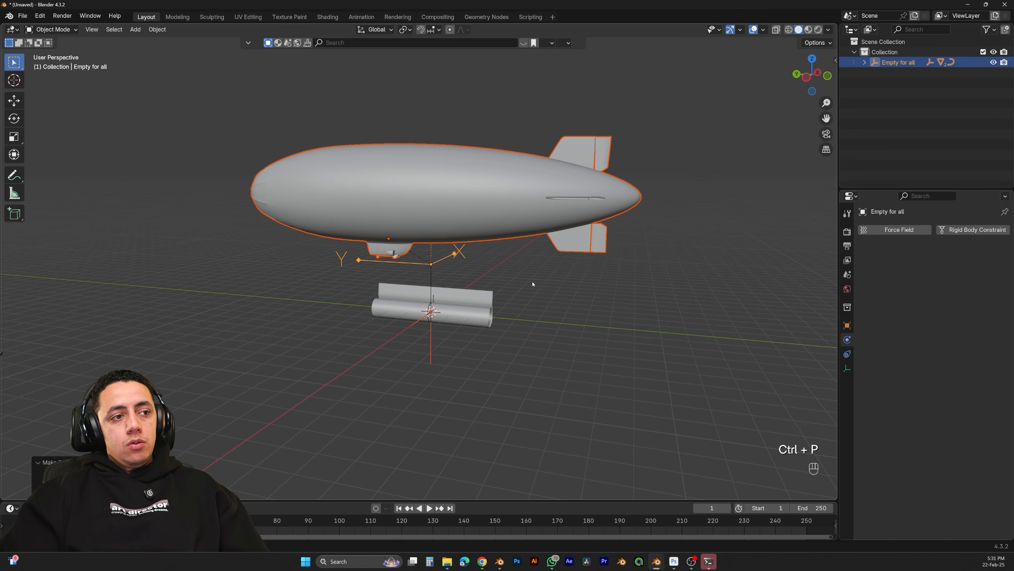
Select Empty for all on its own and insert a keyframe for it at frame 1
click(898, 61)
key(g)
key(Escape)
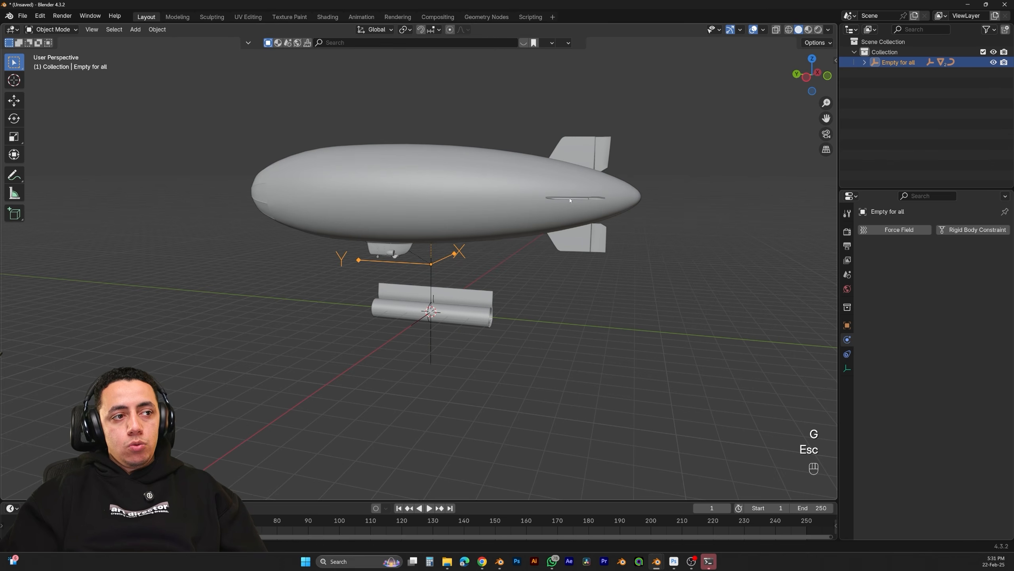
key(k)
click(483, 329)
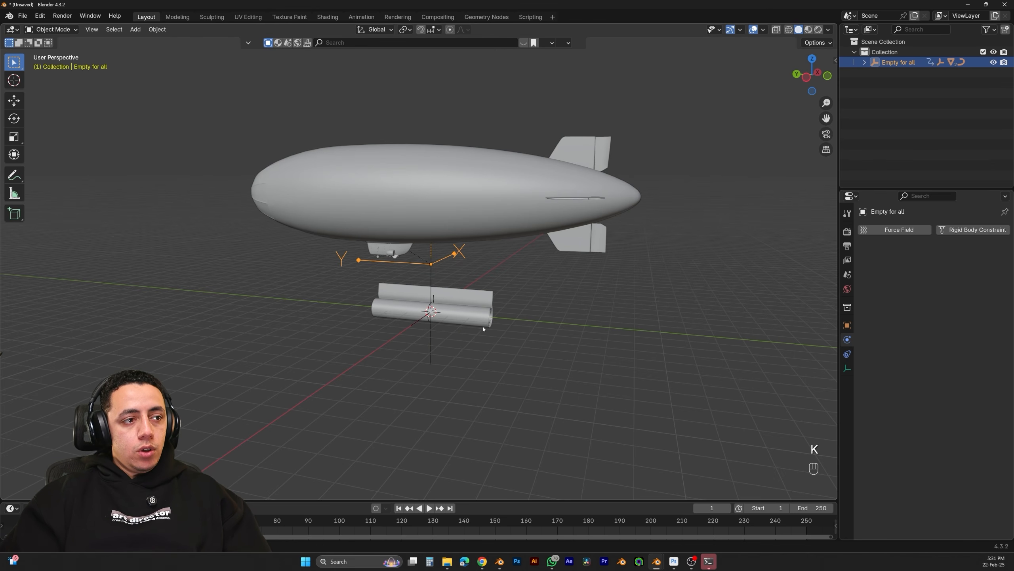
At frame 110, move Empty for all along Y to about 20.4 m and insert a Location keyframe
click(371, 525)
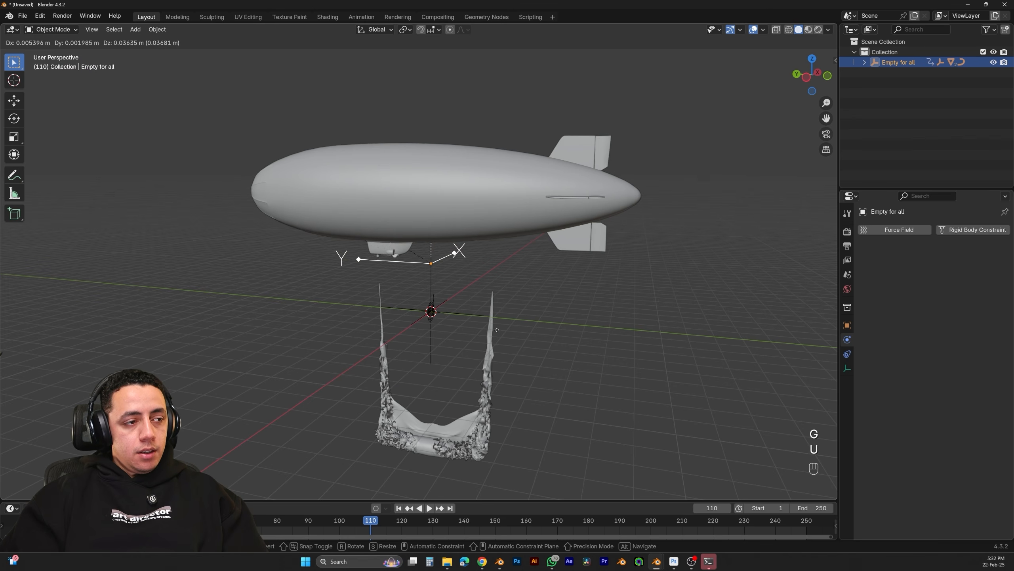
key(g)
key(y)
click(170, 259)
key(k)
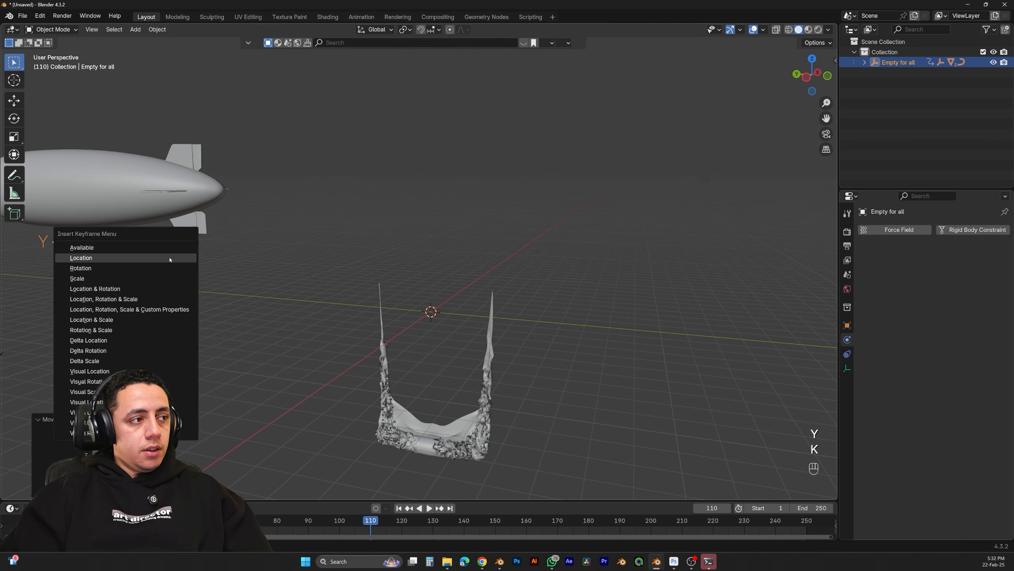
click(170, 260)
click(848, 324)
shift+middle_drag(414, 340, 556, 340)
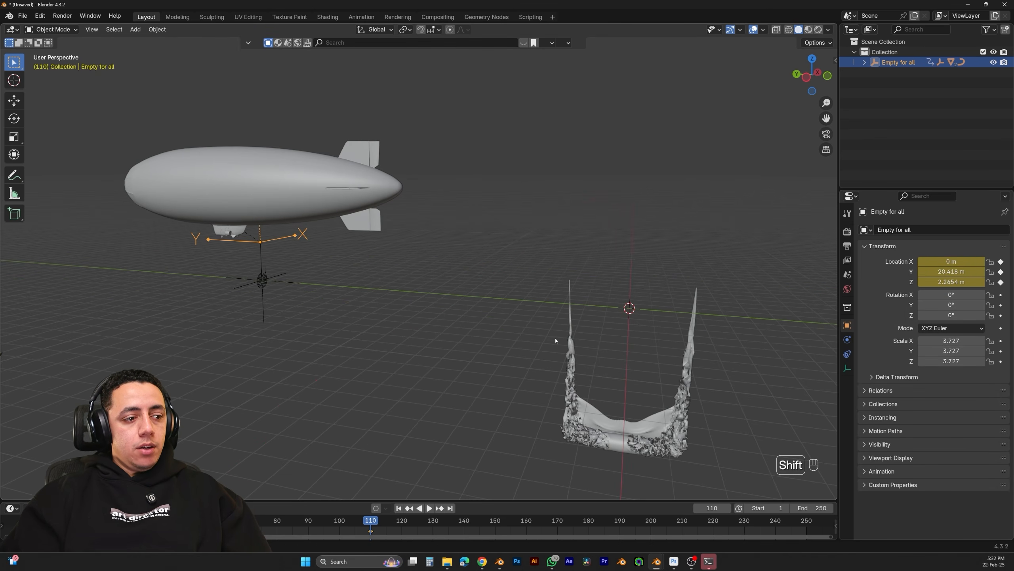
Play the animation from the first frame to check the blimp and cloth motion, and return to frame 1
click(399, 508)
key(space)
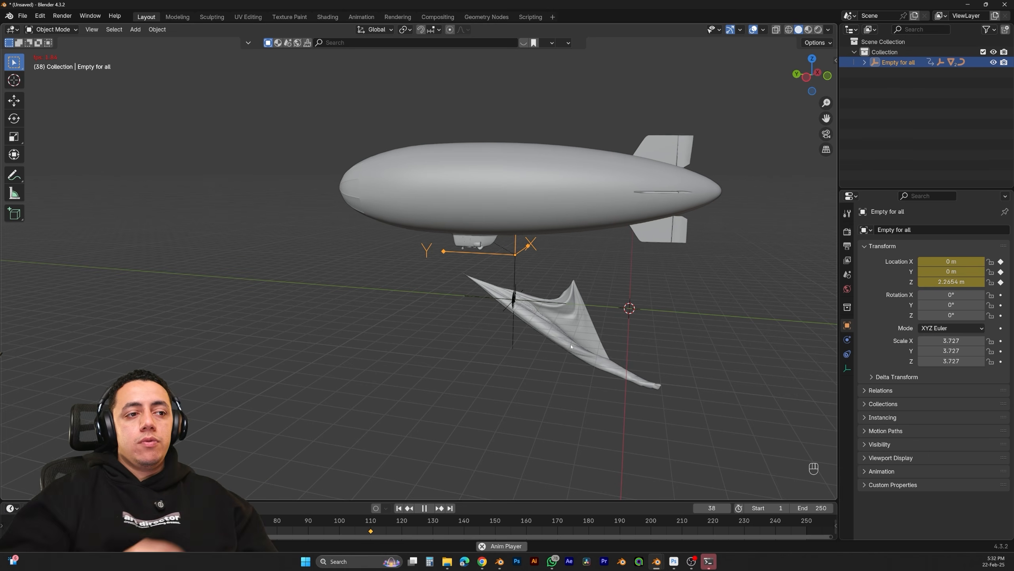
key(space)
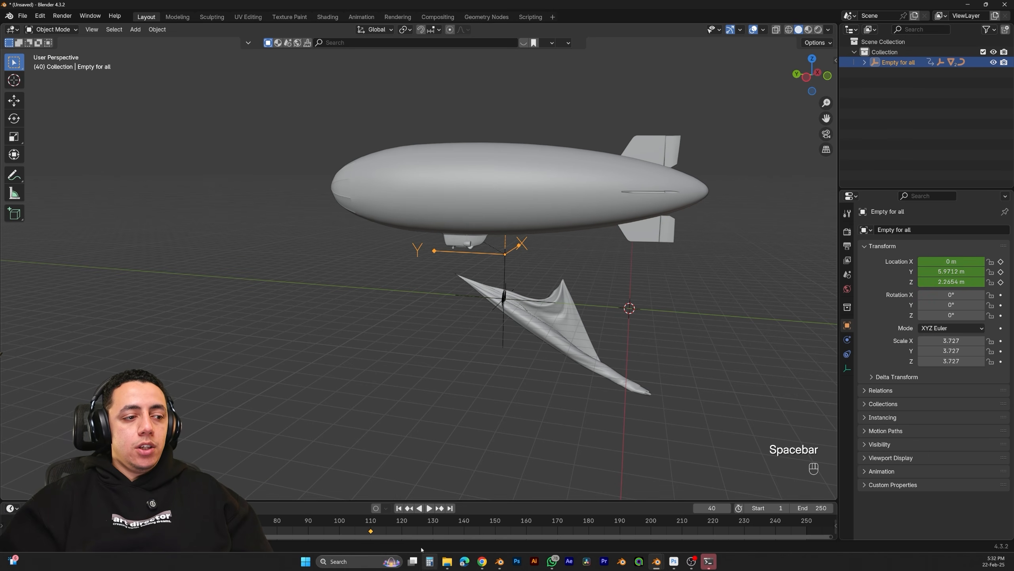
click(399, 508)
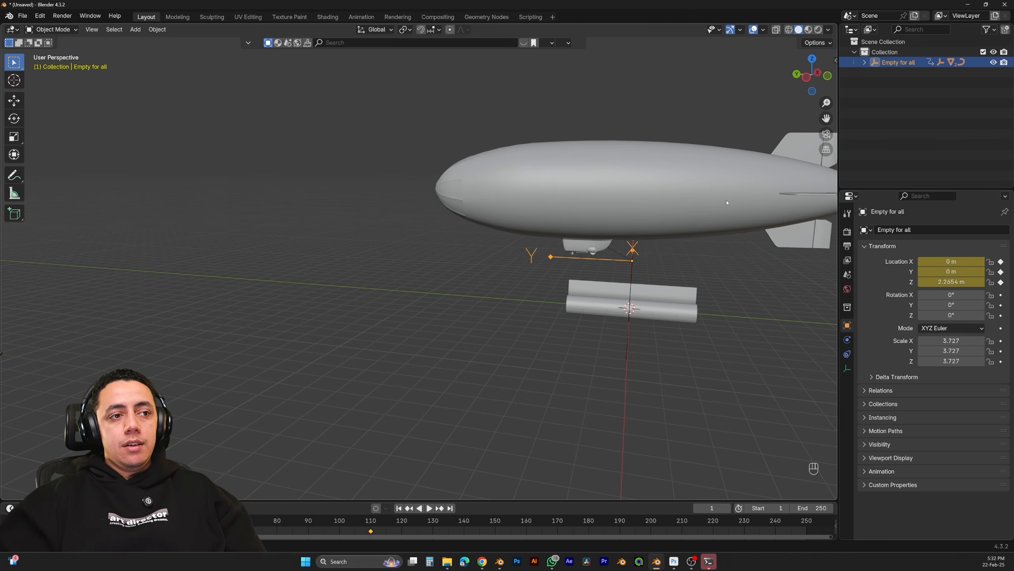
Delete the selected object and paste the Rope Left object into the scene
shift+middle_drag(574, 285, 586, 176)
key(Delete)
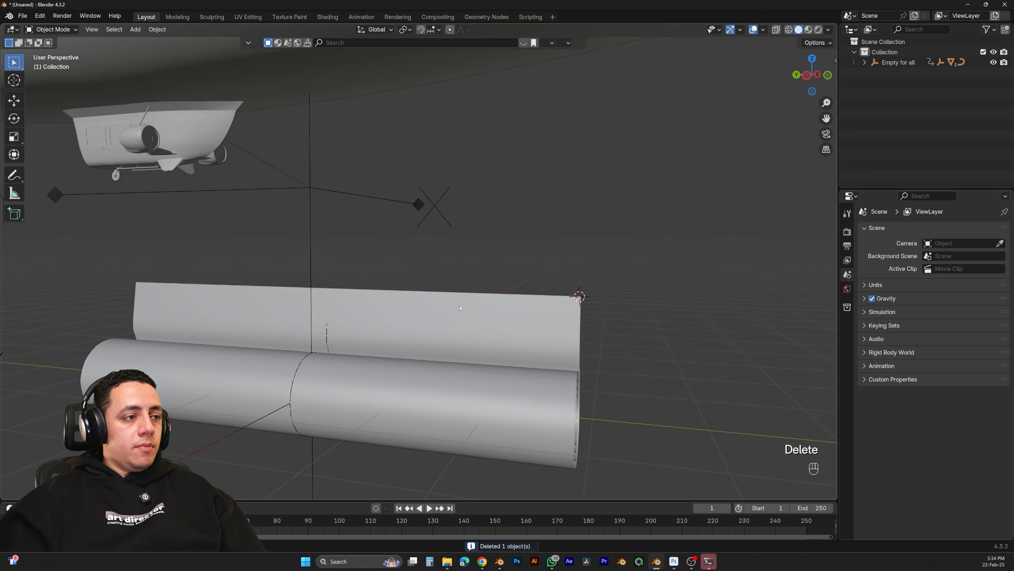
click(422, 383)
key(Tab)
key(ctrl+v)
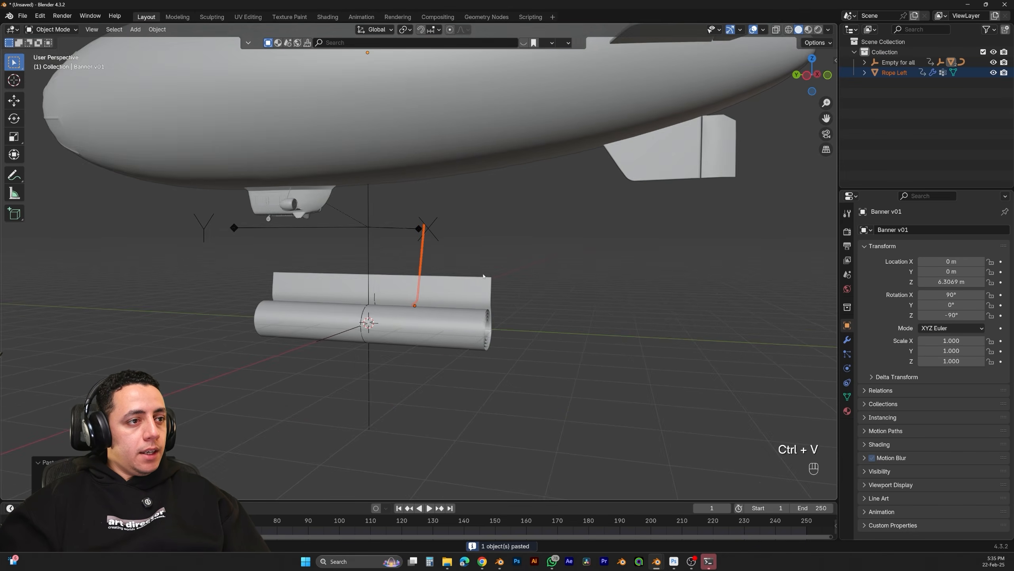
Move the pasted rope along X towards the front of the rolled banner
key(g)
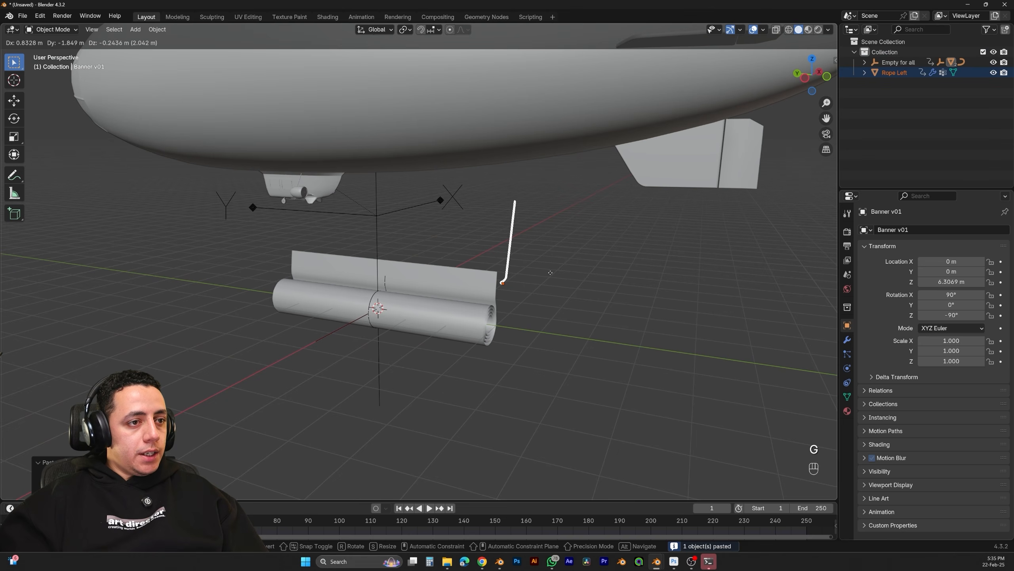
key(Escape)
scroll(549, 276, up, 4)
middle_drag(545, 274, 459, 288)
key(g)
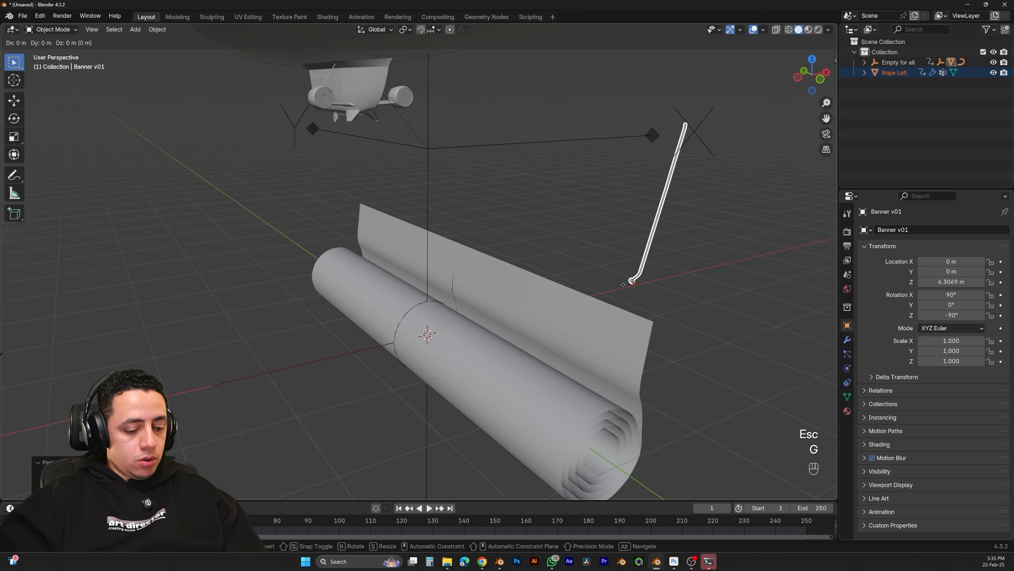
key(y)
key(x)
click(393, 340)
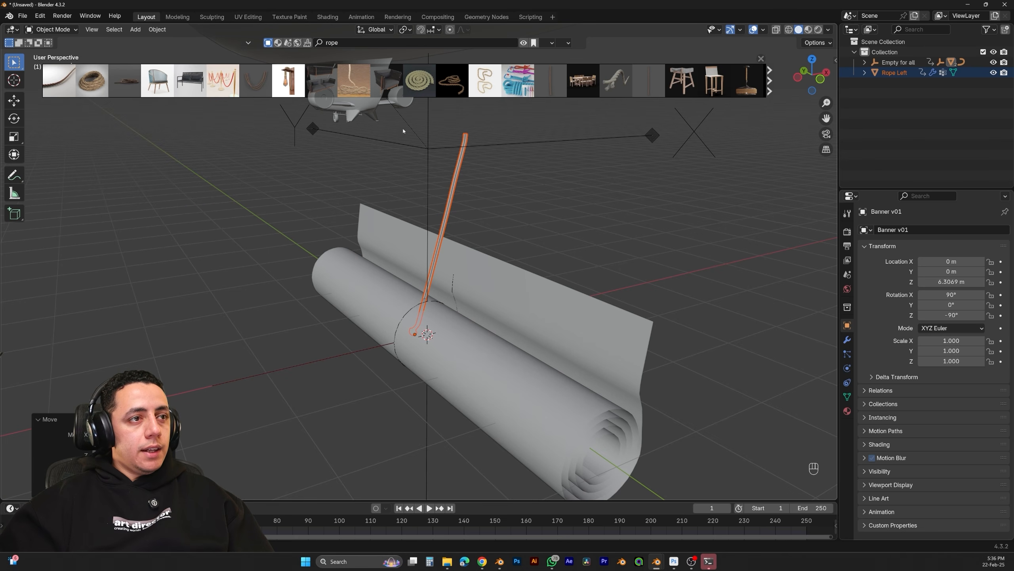
mouse_move(347, 84)
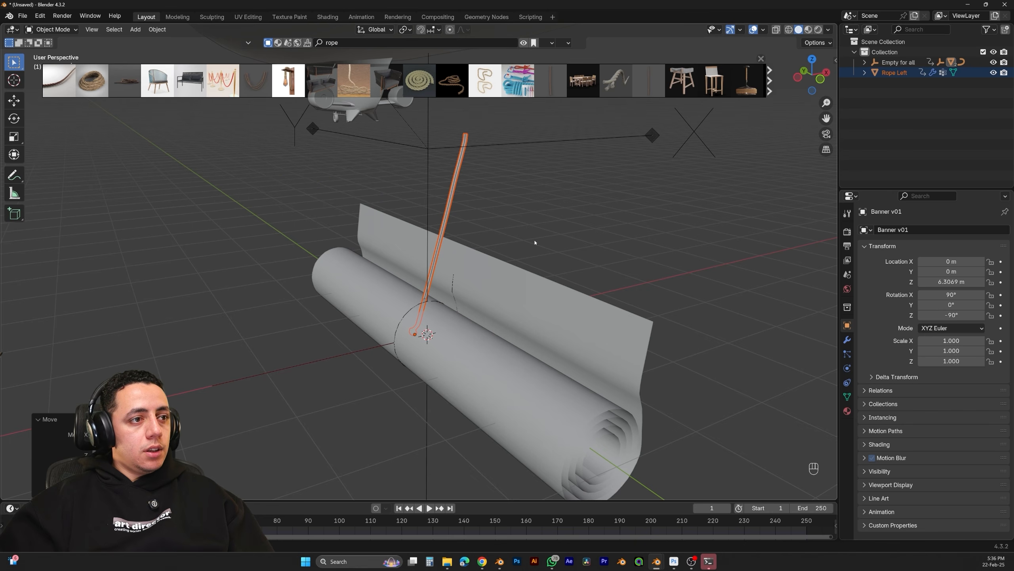
key(Tab)
key(Tab)
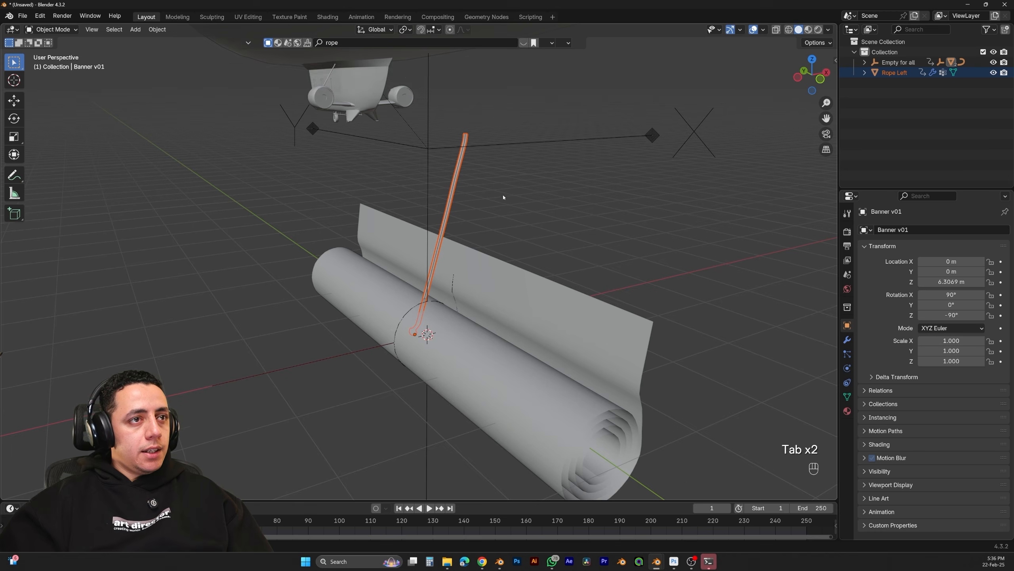
Align the rope with the banner's side edge along Y in the right view and raise it along Z
key(KP_1)
key(KP_3)
key(g)
key(x)
key(y)
click(402, 220)
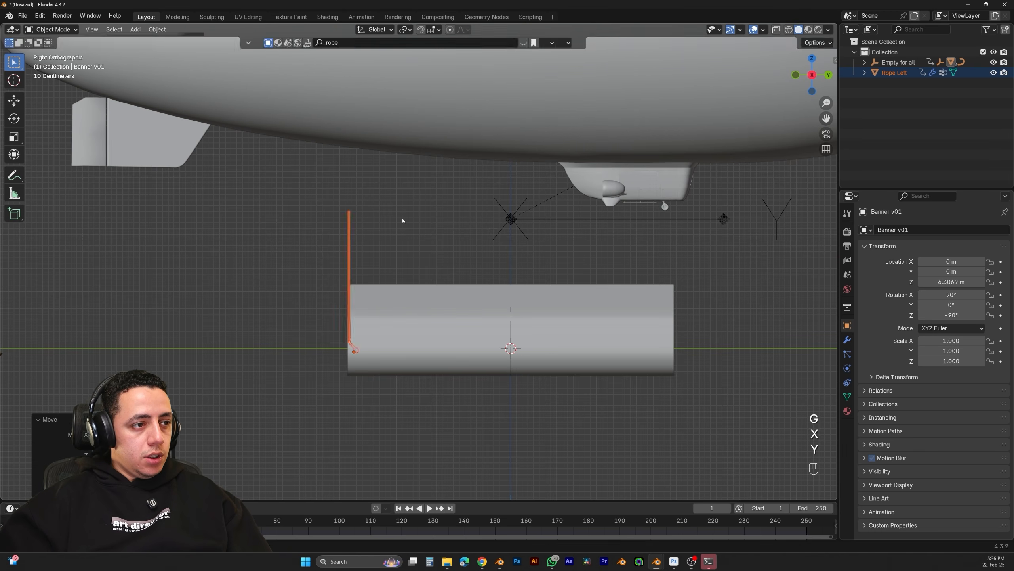
key(g)
key(z)
click(390, 159)
Adjust the rope along X and Z so its knotted end meets the banner's upper corner
middle_drag(390, 160, 450, 300)
key(g)
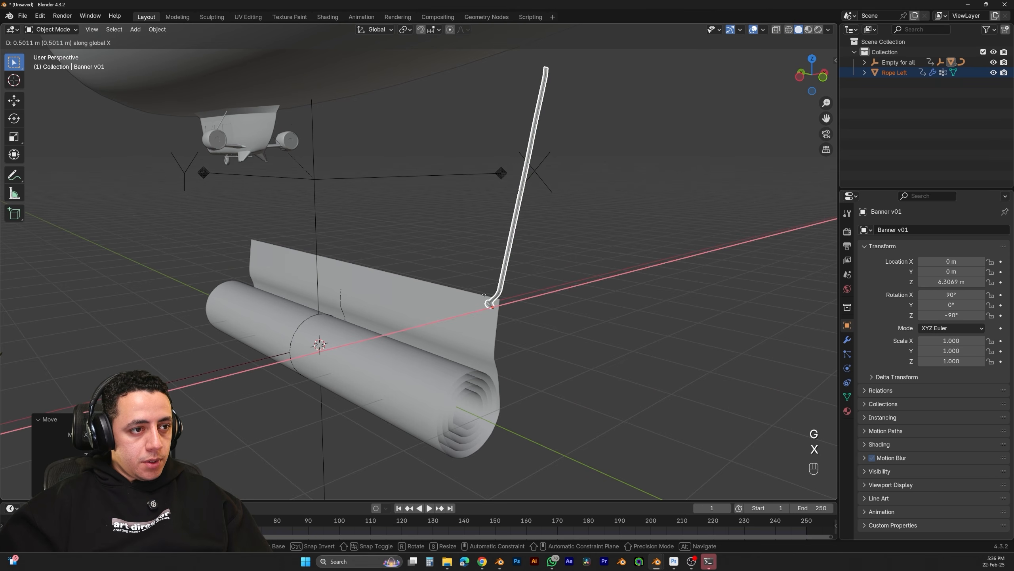
key(x)
key(g)
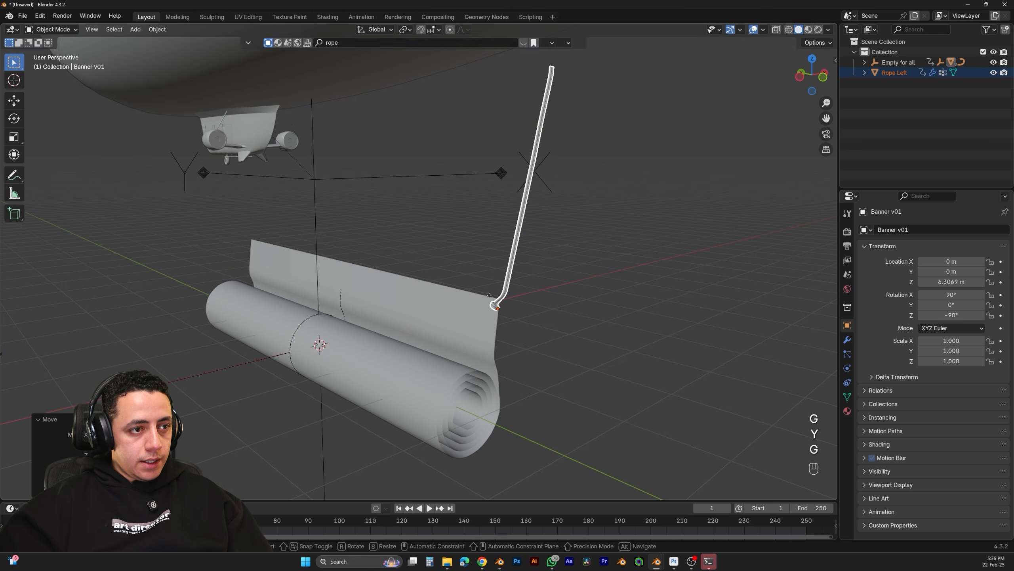
key(z)
click(499, 259)
Select the rope and rotate it around Y so it hangs upright between the blimp and the banner corner
shift+middle_drag(499, 260, 503, 345)
key(Tab)
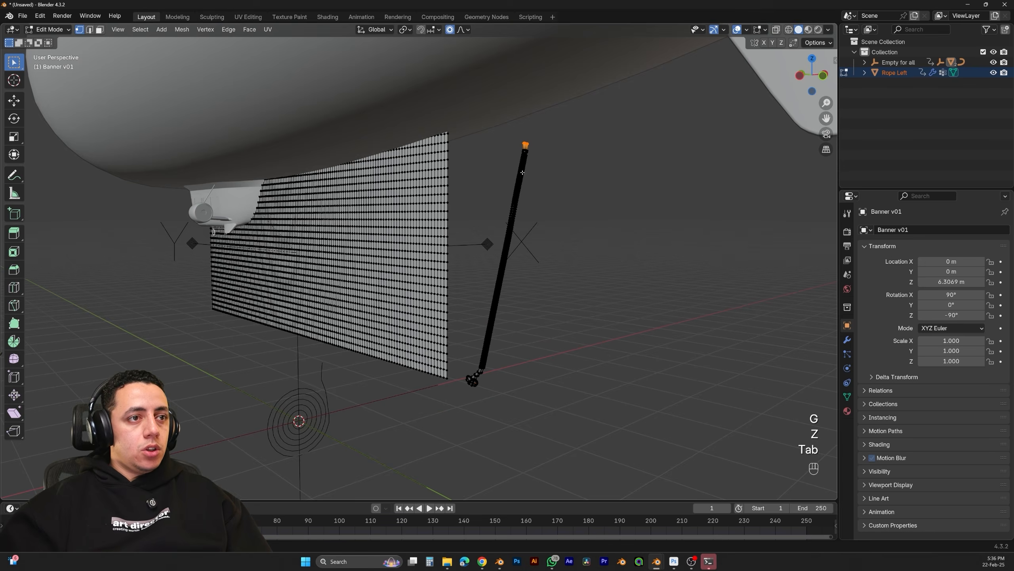
click(552, 132)
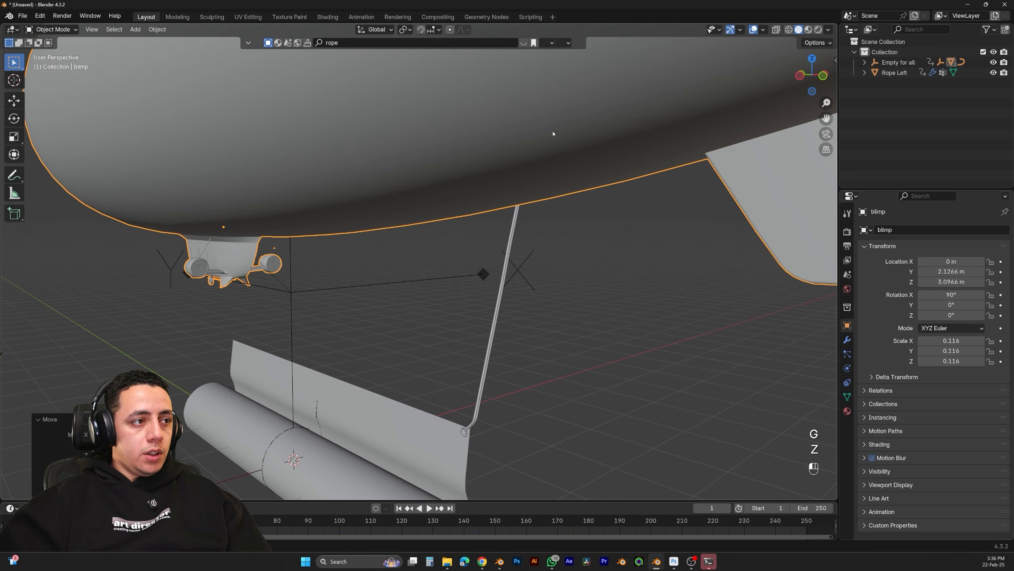
middle_drag(553, 132, 515, 165)
click(488, 212)
key(r)
key(y)
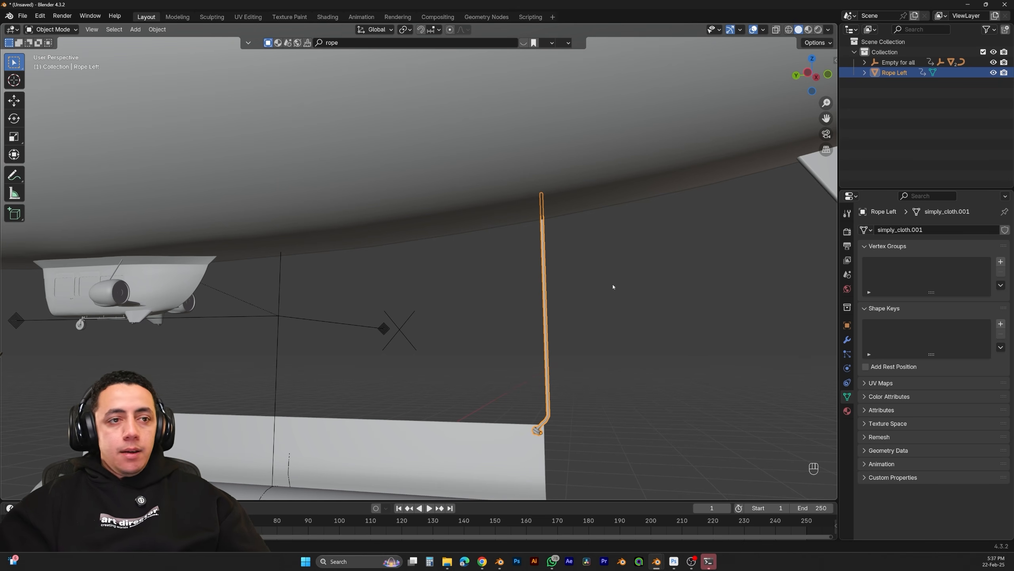
Edit the rope's mesh in wireframe shading and select the knot vertices at its lower end from the front view
key(Tab)
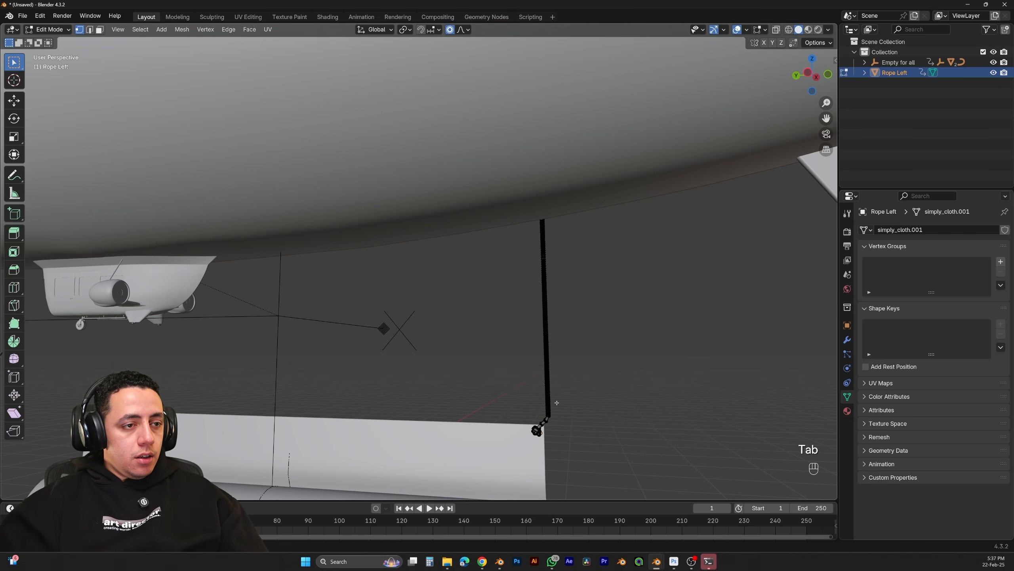
shift+middle_drag(557, 402, 550, 384)
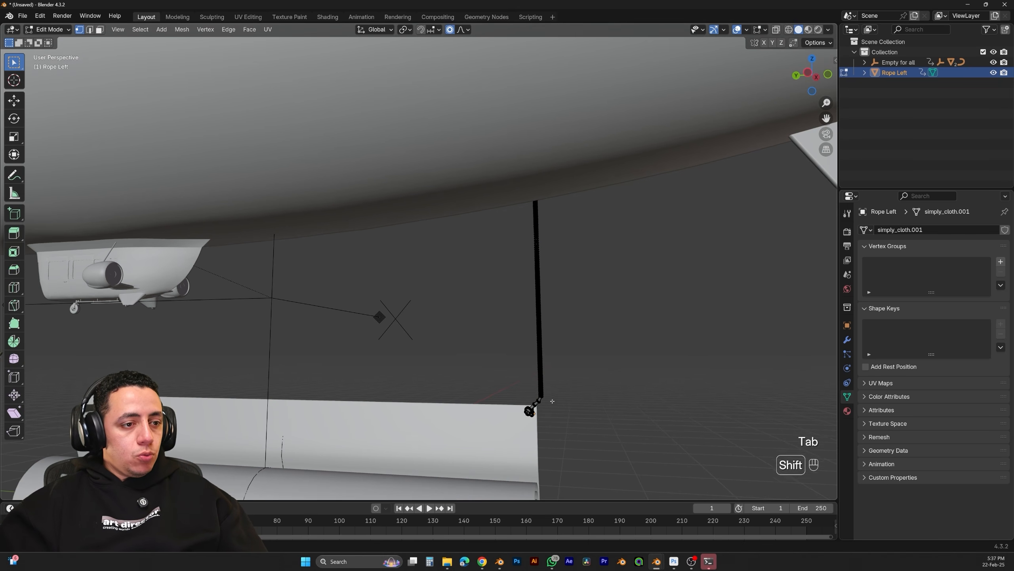
click(789, 30)
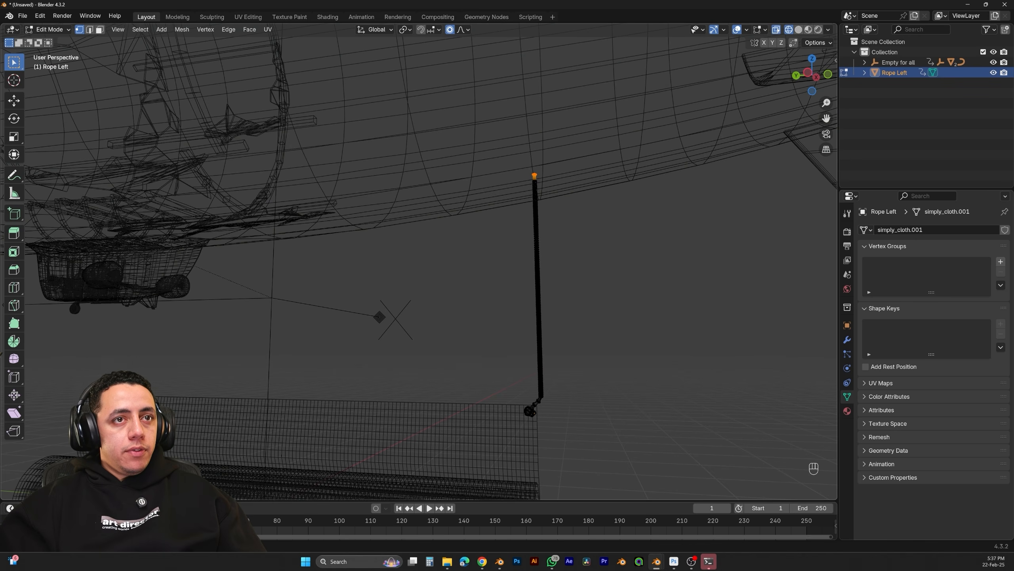
shift+middle_drag(565, 424, 536, 381)
scroll(535, 381, up, 3)
key(KP_1)
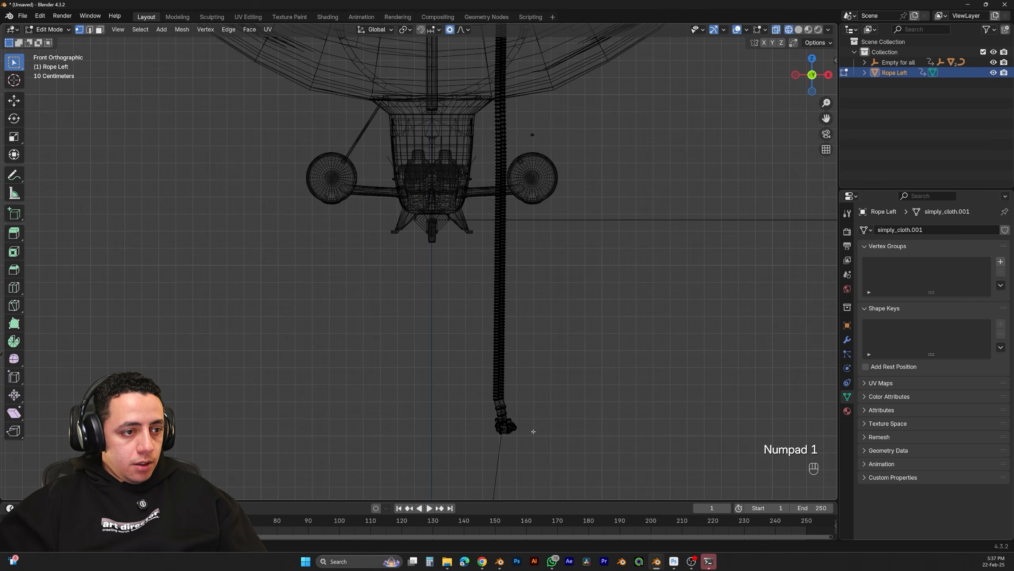
shift+middle_drag(533, 431, 523, 376)
drag(536, 384, 480, 356)
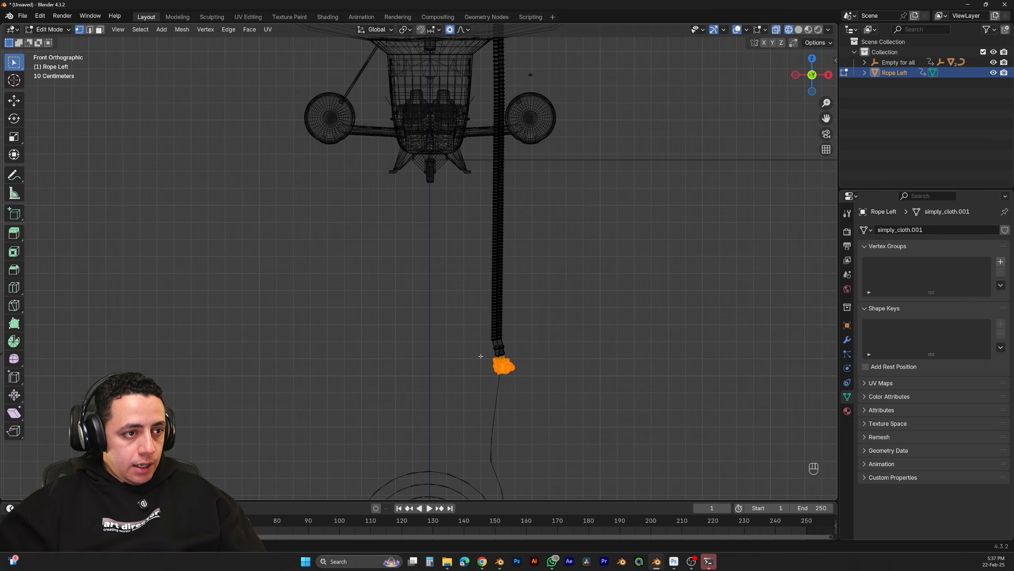
Select the rope's upper section inside the blimp and assign the selection to a new vertex group named Pin Froup
shift+scroll(536, 242, up, 5)
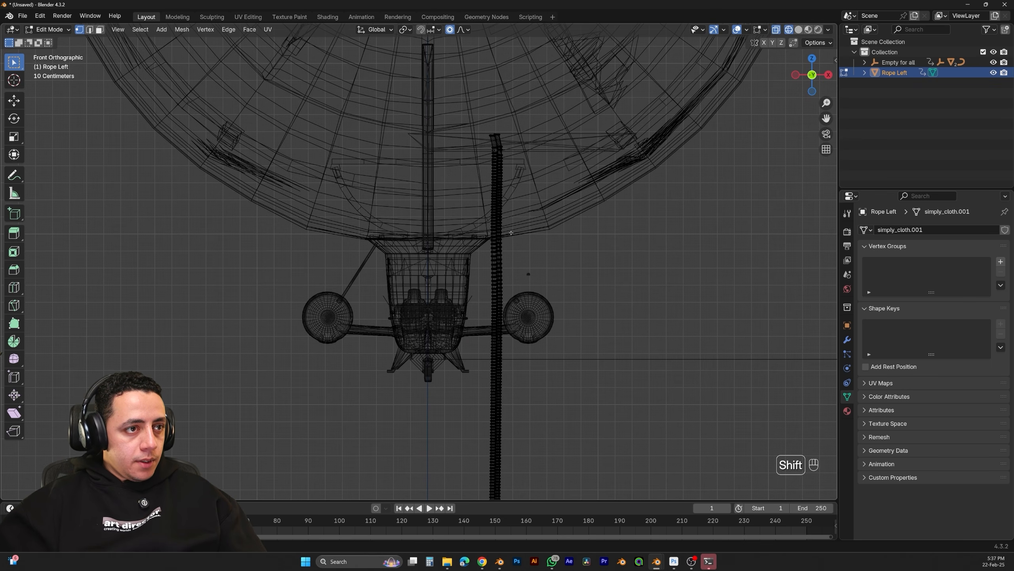
drag(511, 233, 474, 114)
shift+drag(492, 235, 489, 225)
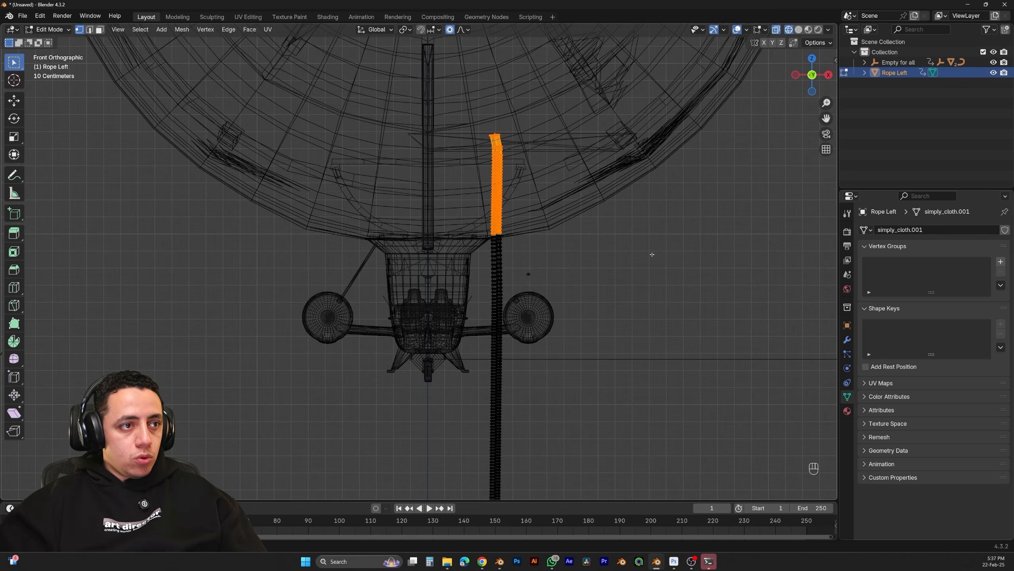
click(1002, 262)
text(Pin)
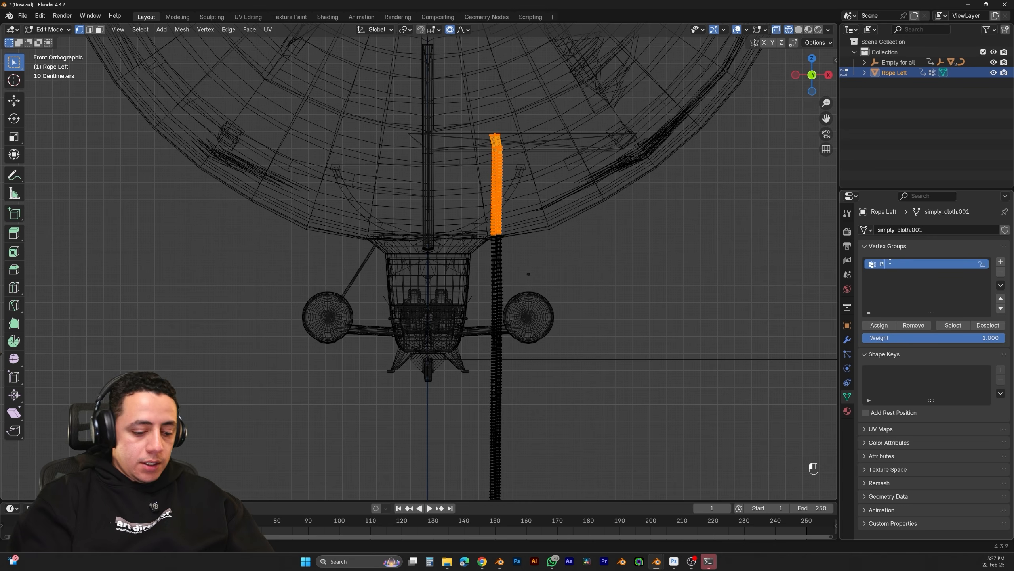
text( Froup)
click(885, 326)
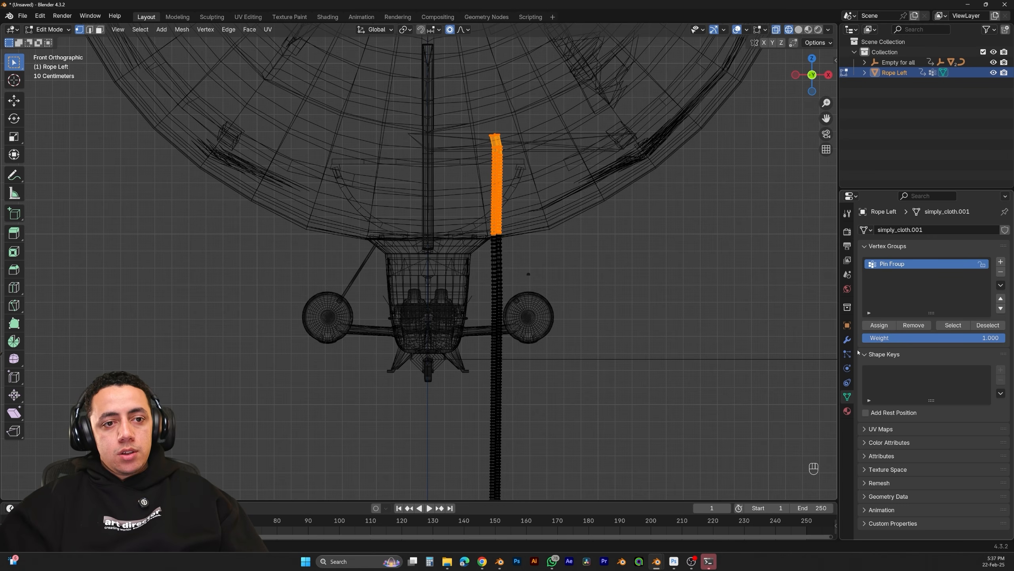
Add Cloth physics to the rope and set its Shape pin group to Pin Froup
click(847, 368)
key(Tab)
middle_drag(632, 324, 514, 350)
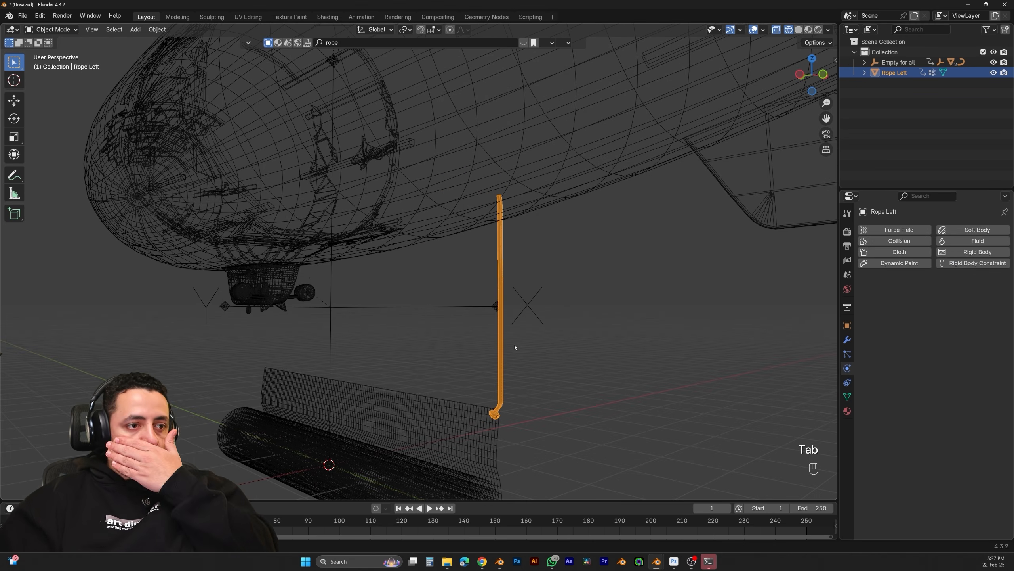
click(919, 252)
scroll(891, 453, down, 10)
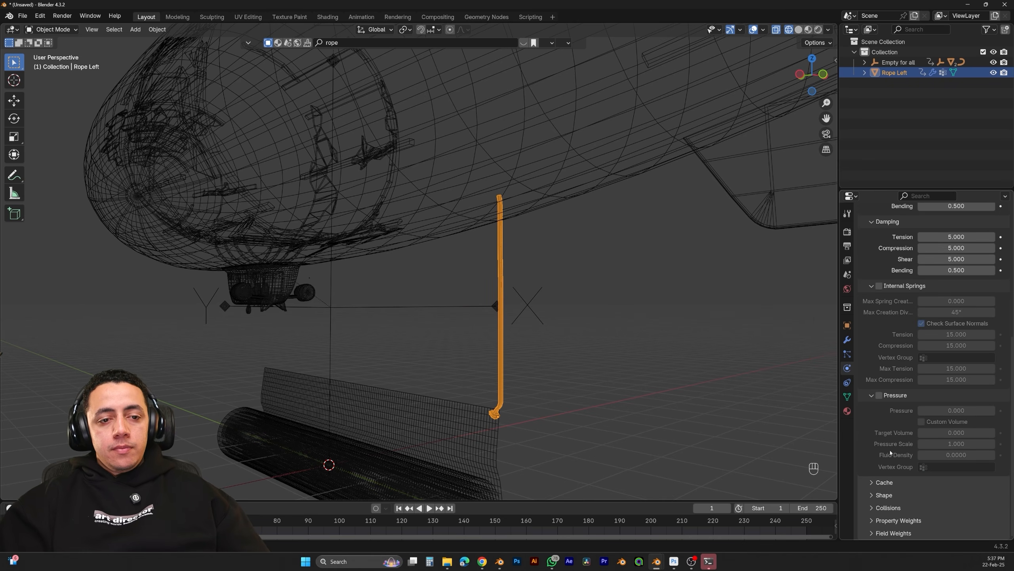
click(884, 495)
scroll(879, 480, down, 4)
click(931, 433)
click(862, 447)
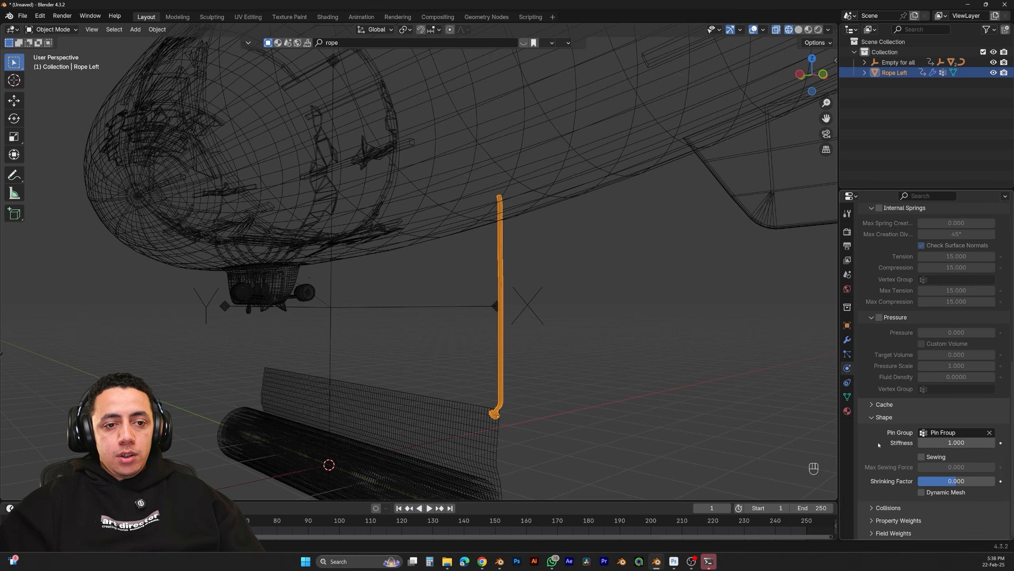
Switch the viewport back to solid shading with the rope and banner in view
middle_drag(579, 355, 650, 359)
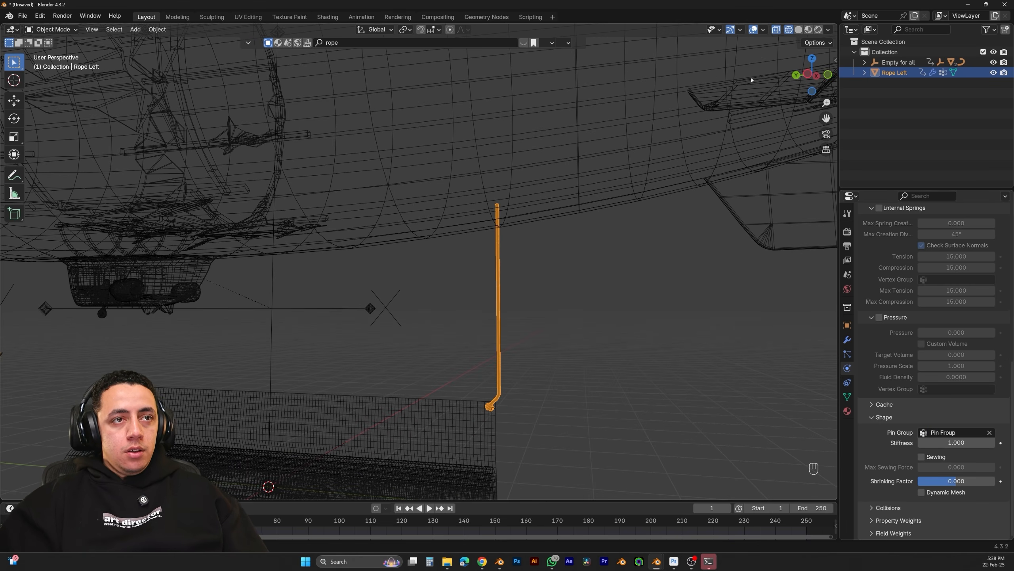
click(798, 29)
scroll(536, 320, down, 2)
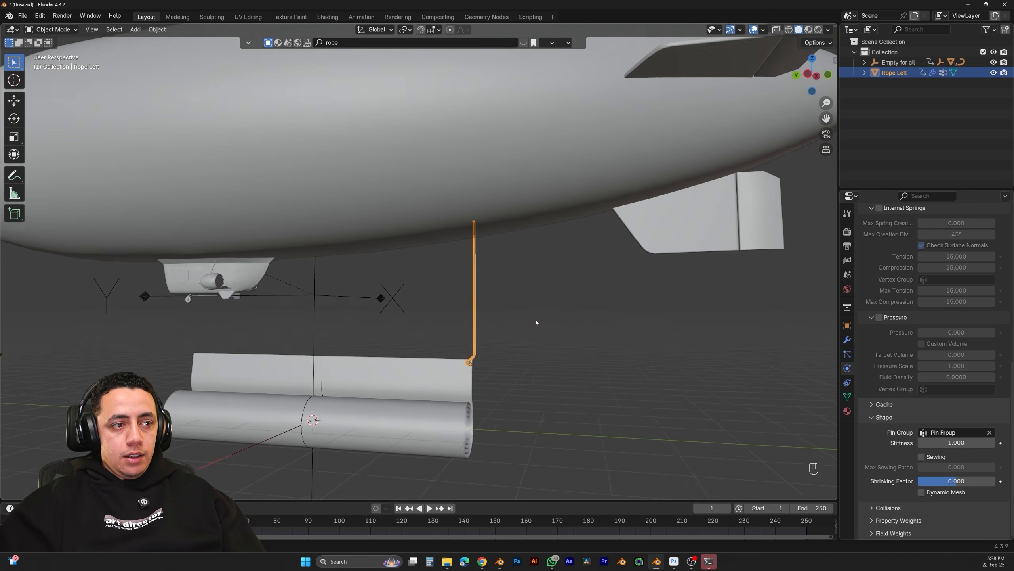
Play the cloth simulation to check how the rope follows the banner, and return to the first frame
shift+middle_drag(537, 320, 589, 303)
key(space)
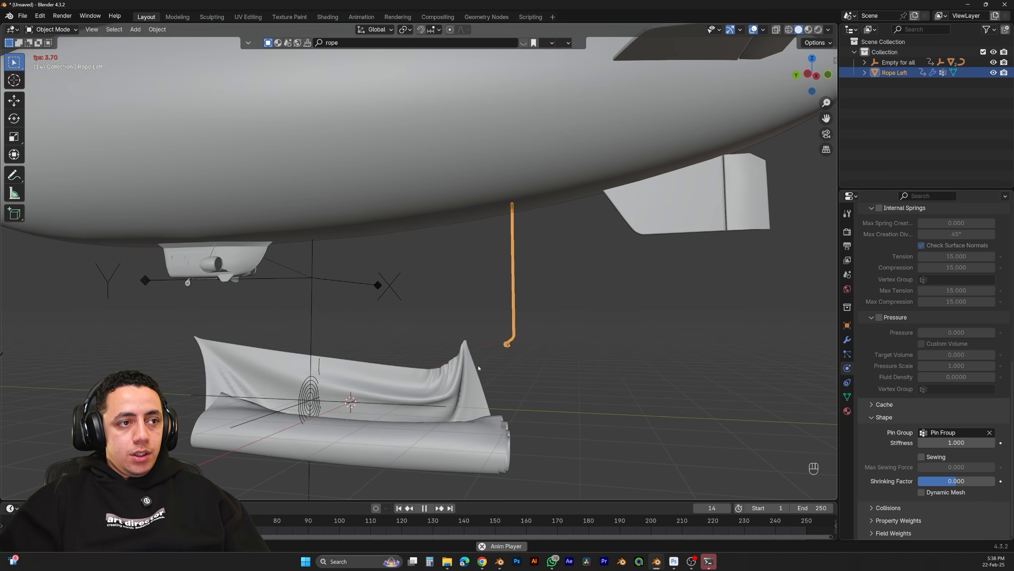
key(space)
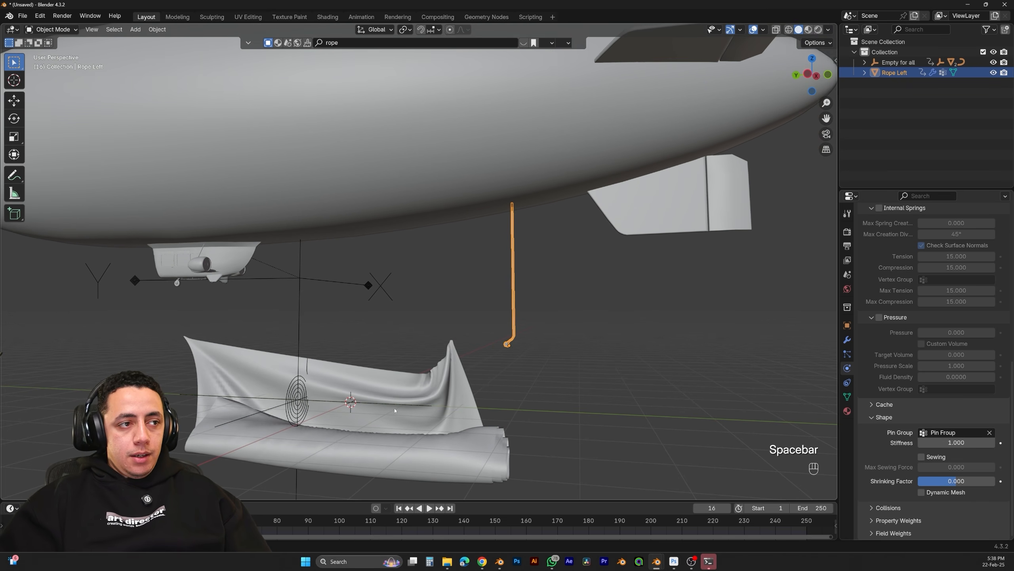
click(398, 508)
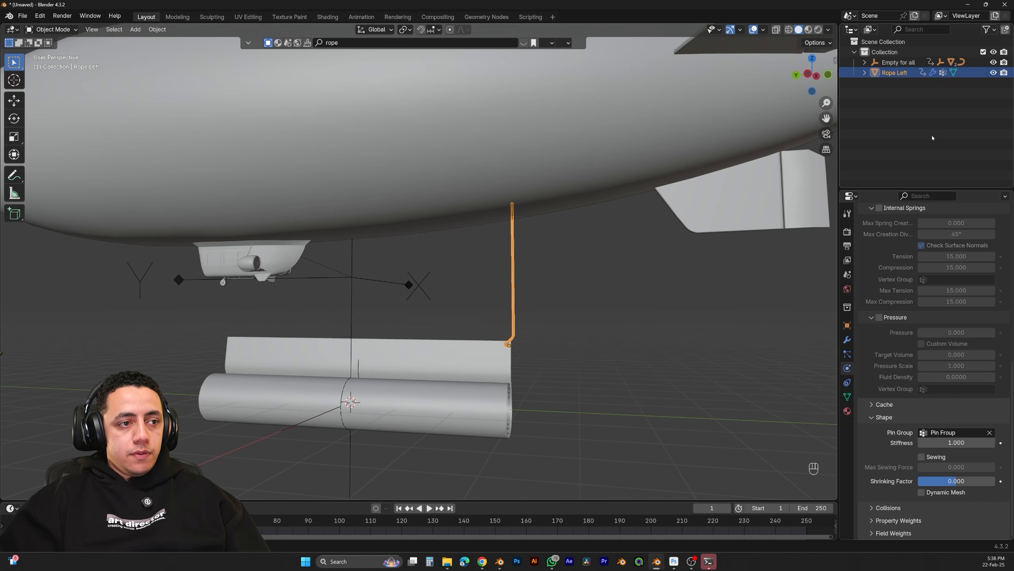
Parent the rope to Empty for all with the Object parenting option
ctrl+click(898, 62)
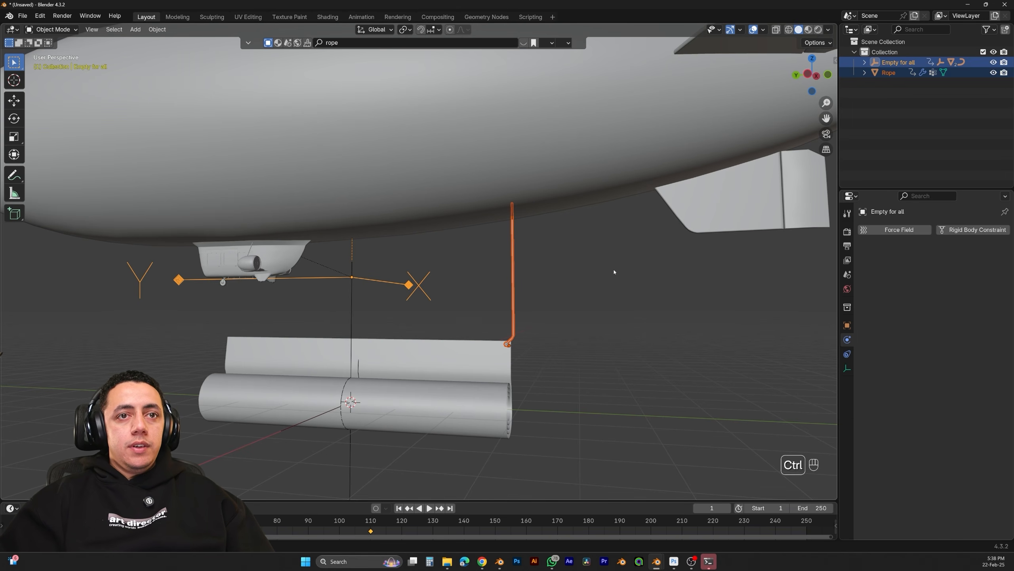
key(ctrl+p)
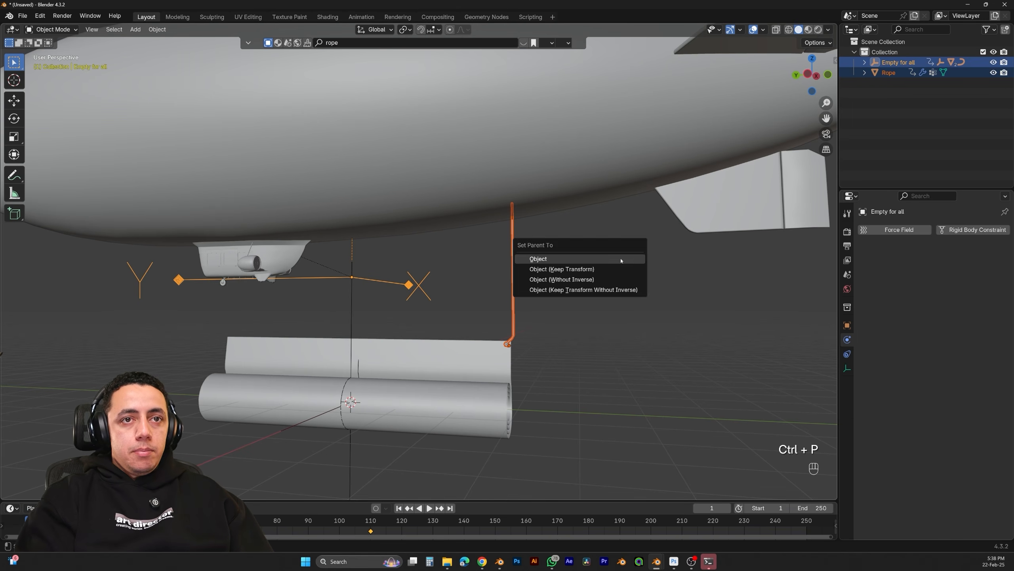
click(621, 259)
click(865, 61)
click(865, 62)
Play the simulation to check the parented rope's motion with the blimp, and return to the first frame
key(space)
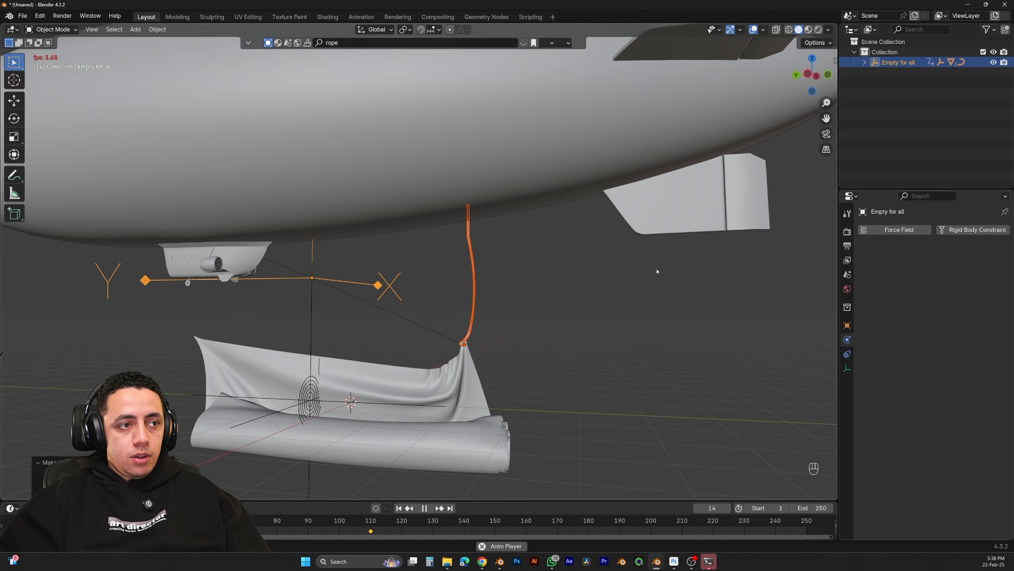
key(space)
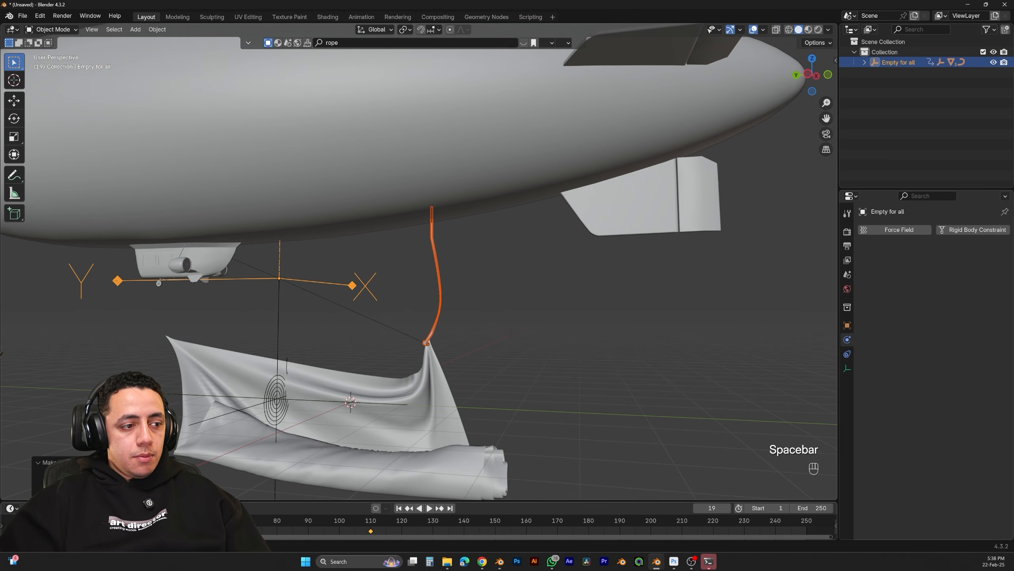
key(space)
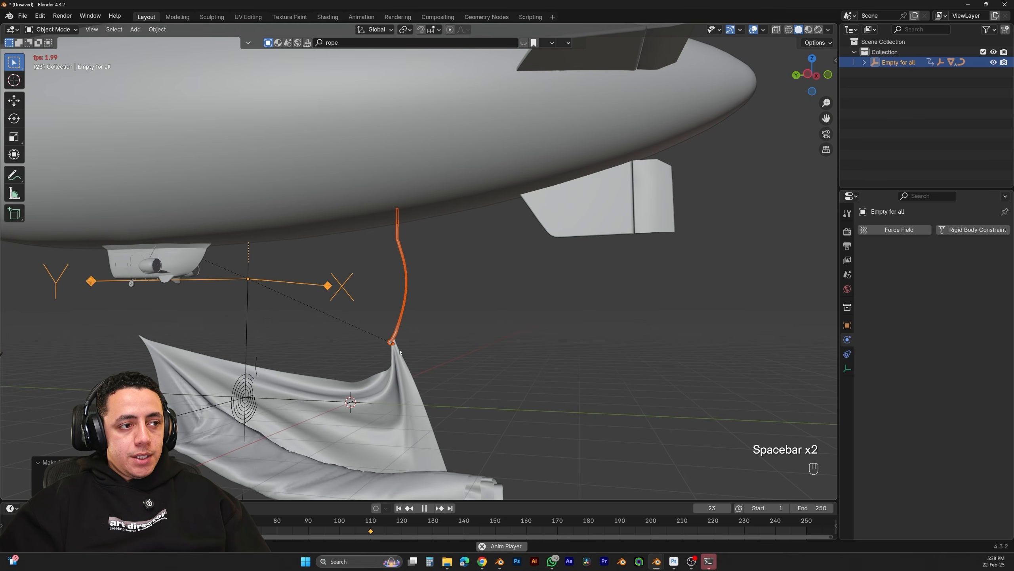
key(space)
click(400, 509)
Duplicate the rope and move the copy along the Y axis to the banner's opposite upper corner
click(512, 336)
shift+middle_drag(548, 353, 629, 339)
key(shift+d)
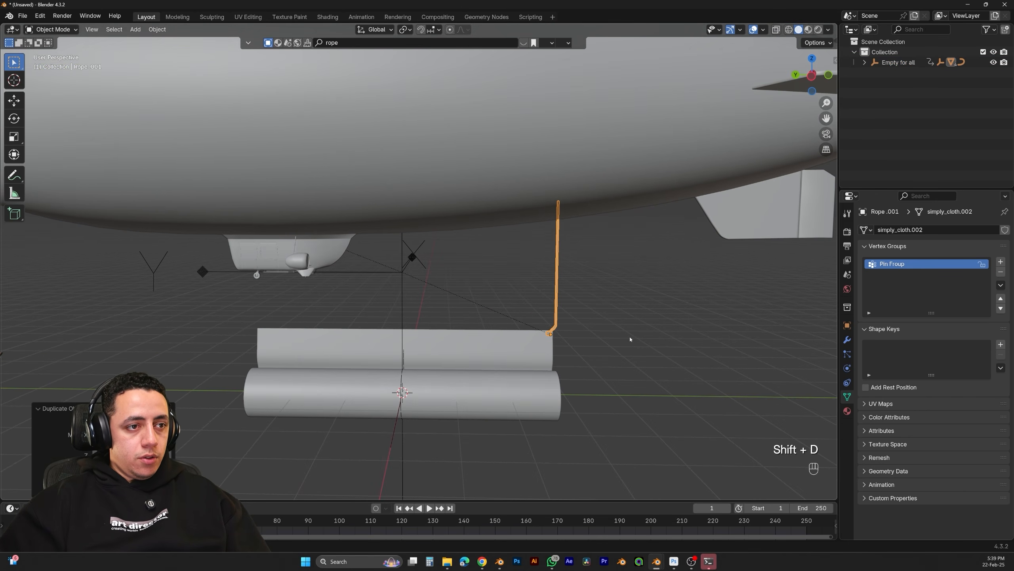
key(g)
key(y)
click(339, 344)
middle_drag(339, 344, 263, 276)
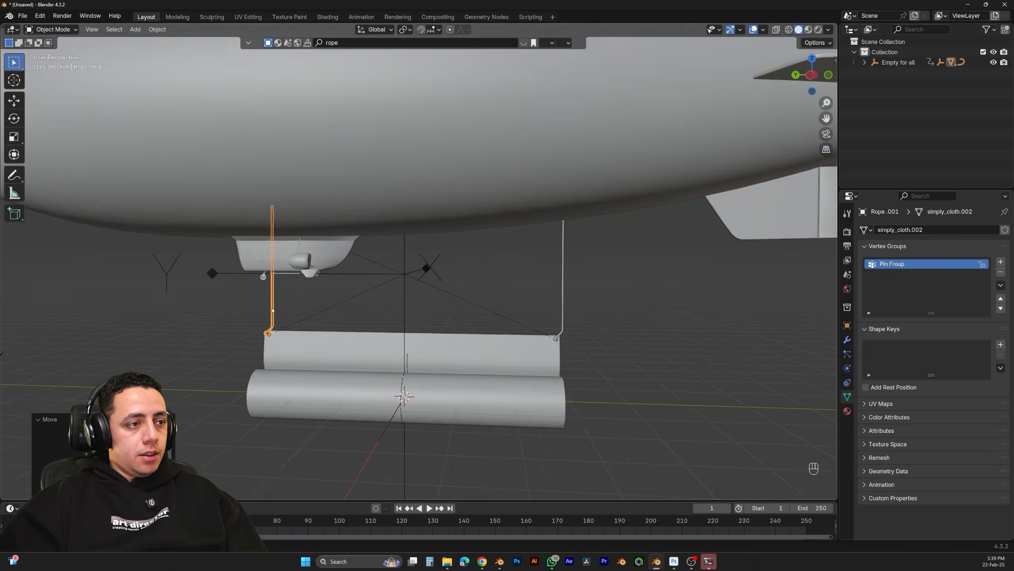
Reposition the blimp along the Y and Z axes so the gondola clears the front rope and both ropes meet the hull
scroll(351, 266, down, 3)
click(581, 165)
key(g)
key(x)
key(y)
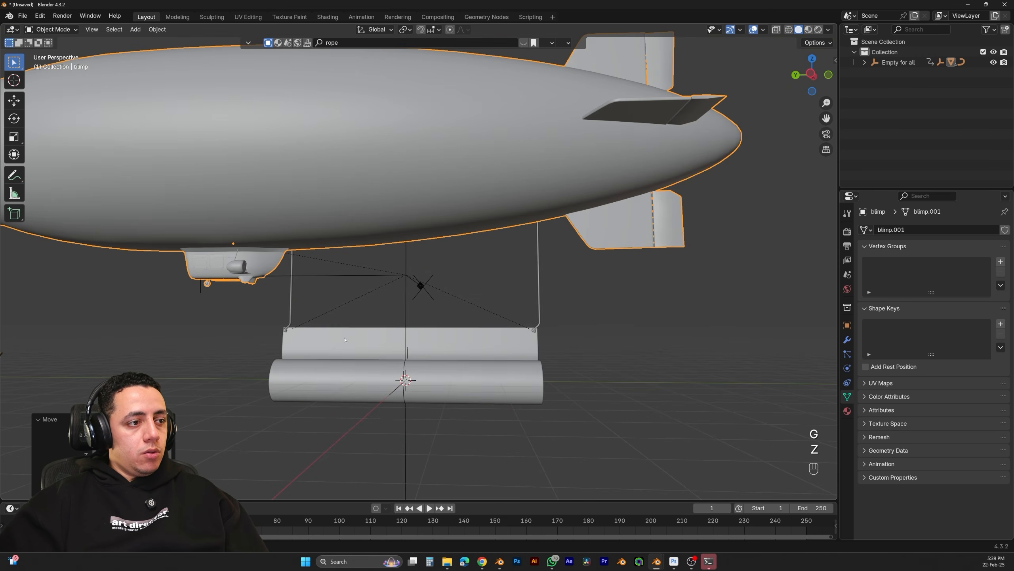
scroll(347, 342, up, 4)
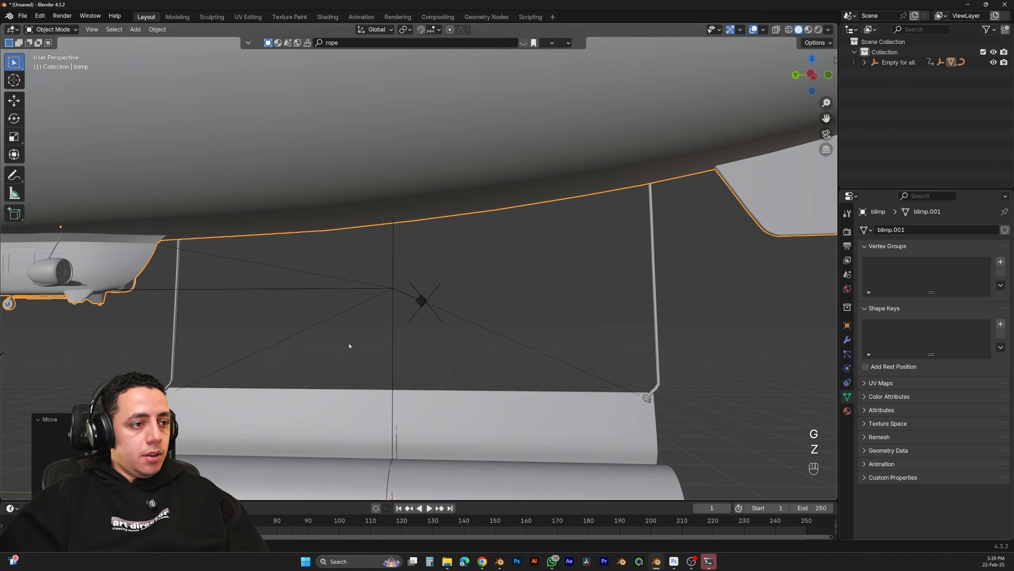
Try moving Empty for all to test whether the blimp, ropes and banner follow it
scroll(352, 347, down, 6)
click(901, 63)
key(g)
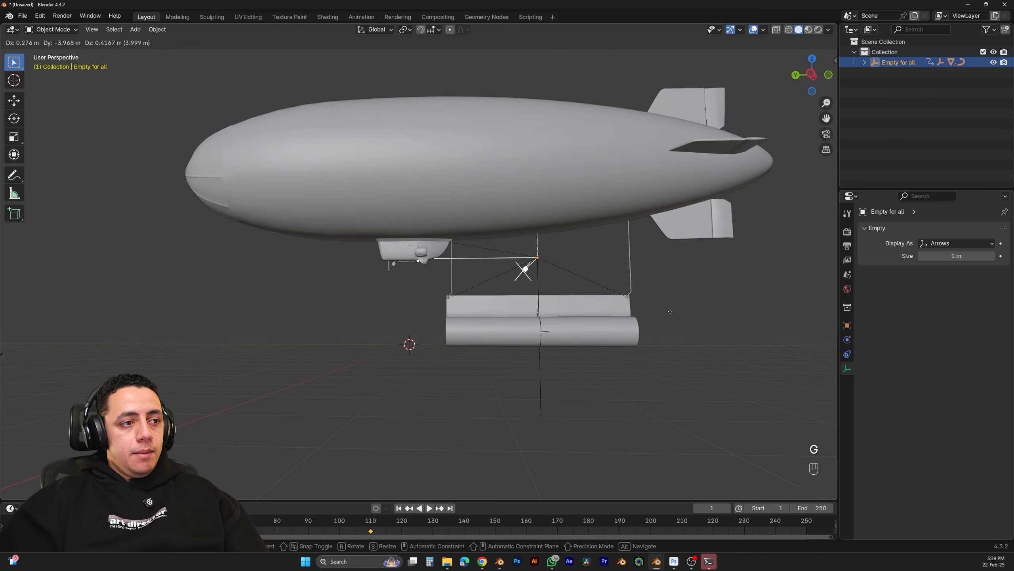
key(Escape)
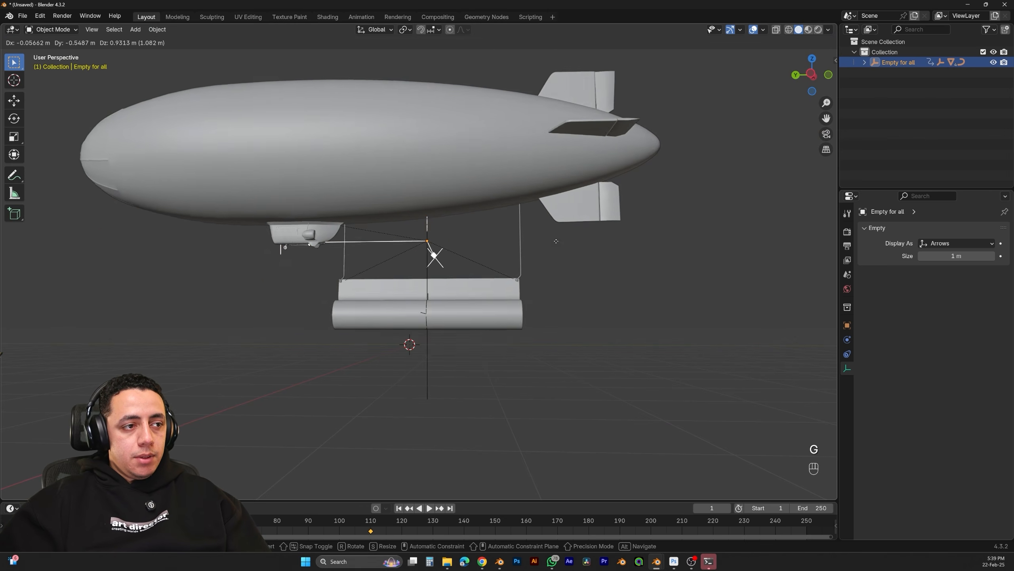
Play and scrub through the baked banner simulation, and return to the first frame
scroll(515, 354, down, 3)
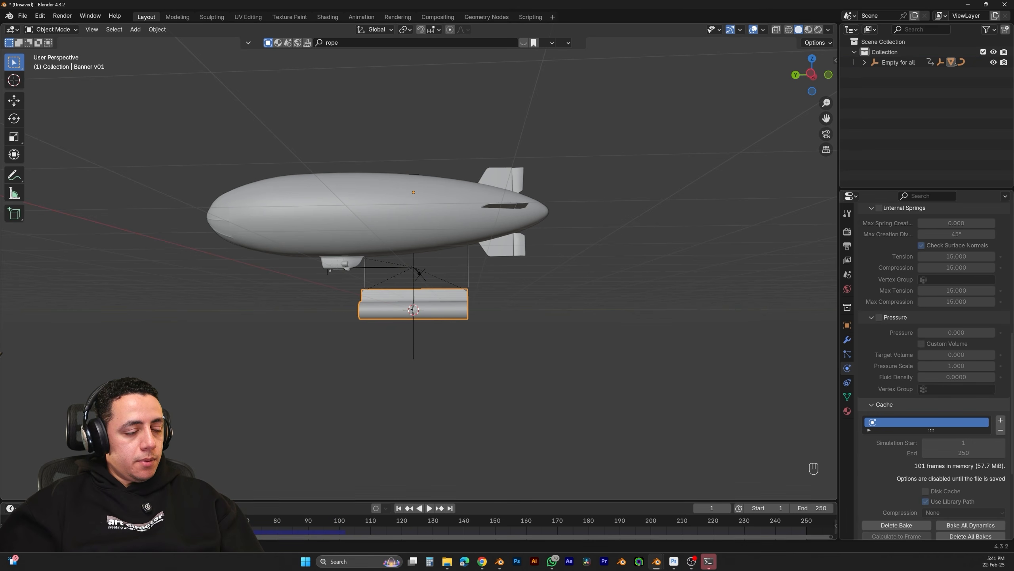
key(space)
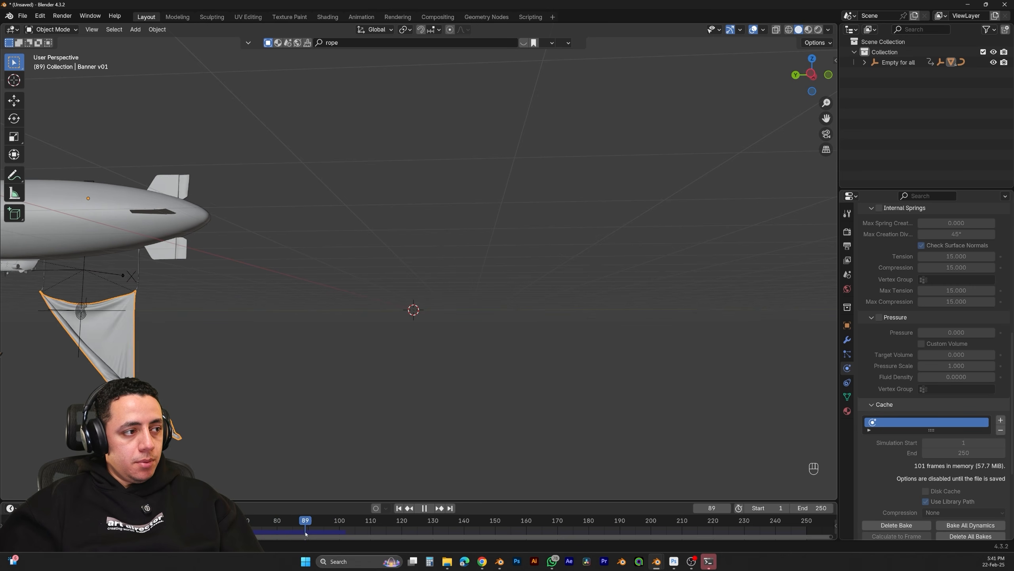
drag(343, 527, 158, 527)
key(space)
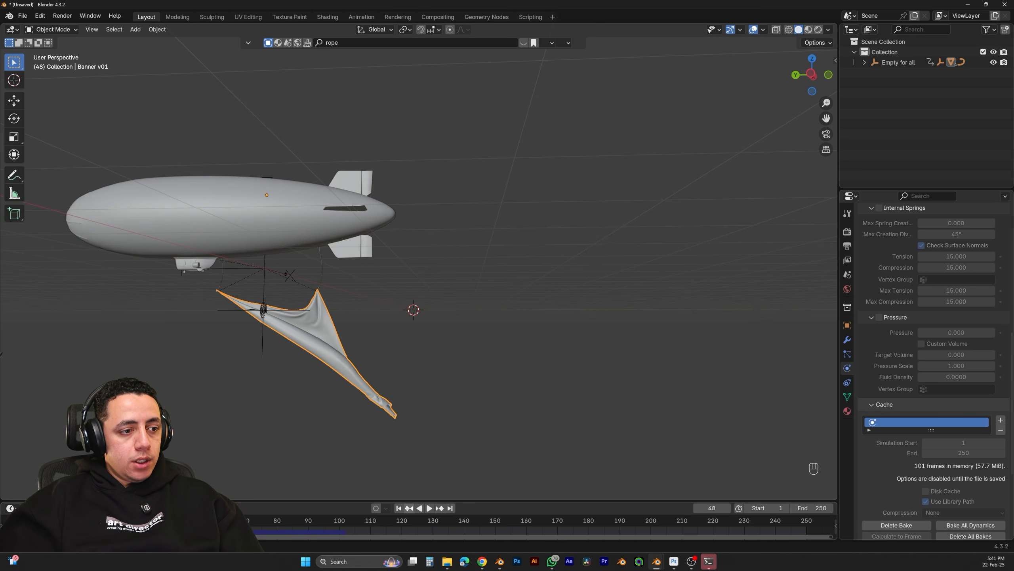
click(399, 508)
Add a Wind force field at the banner
key(shift+a)
key(Escape)
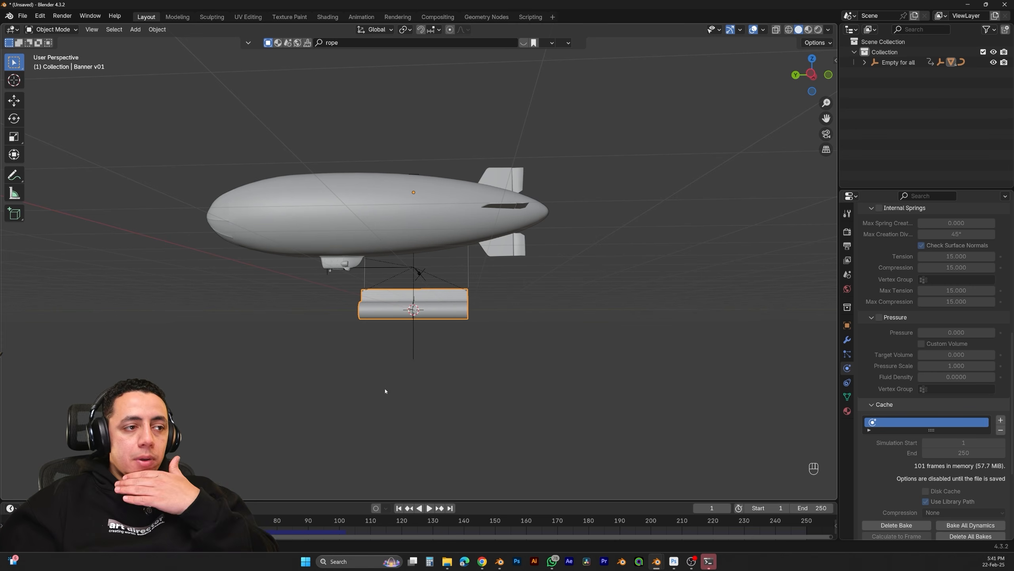
key(shift+a)
mouse_move(396, 488)
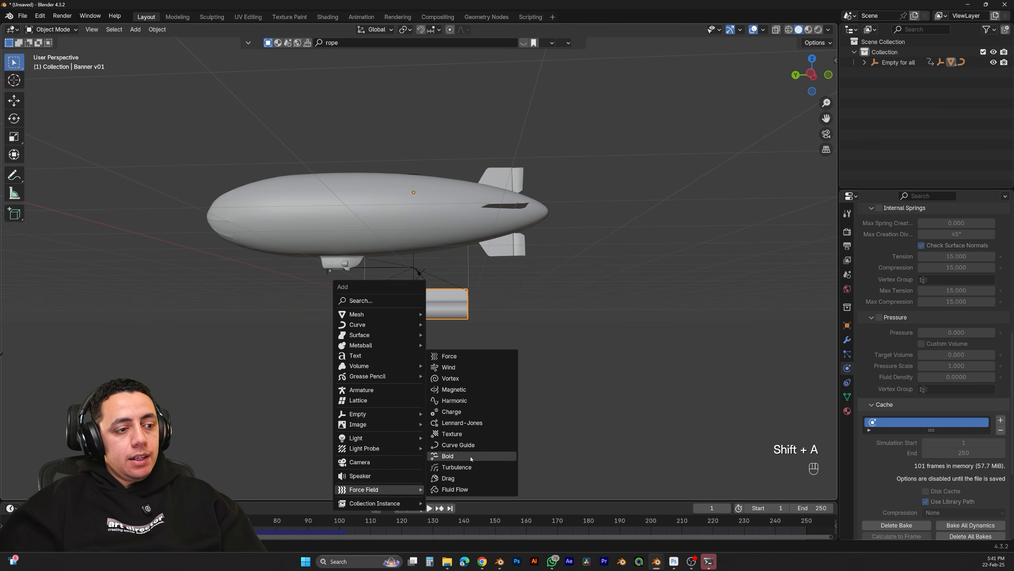
click(467, 367)
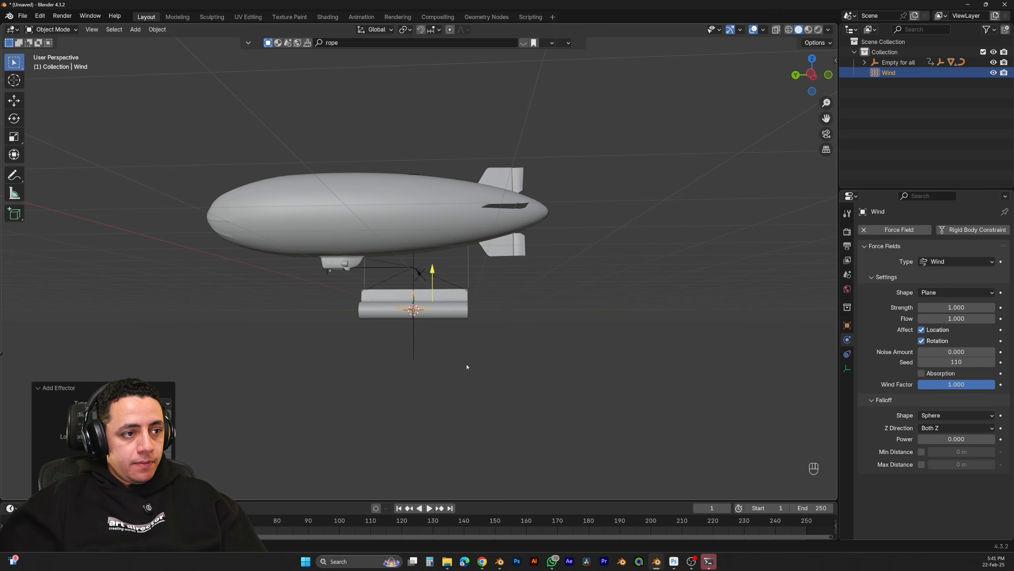
Rotate the Wind force field 180° about the global Z axis
key(r)
key(z)
key(KP_1)
key(KP_8)
key(KP_0)
key(KP_Enter)
key(x)
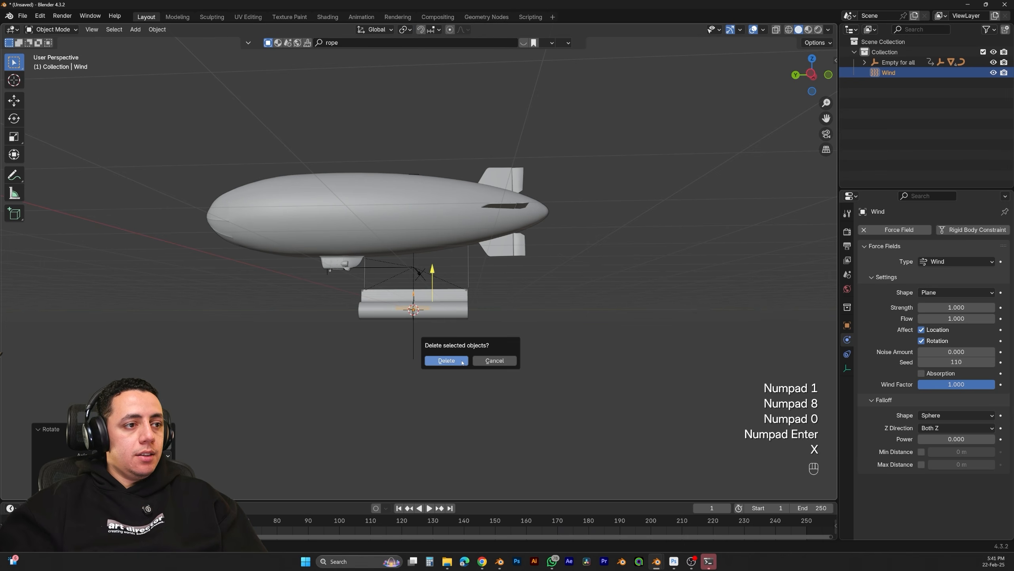
Flip the Wind force field 180° about the global X axis so it blows downward
key(r)
key(y)
key(KP_1)
key(KP_8)
key(KP_0)
key(x)
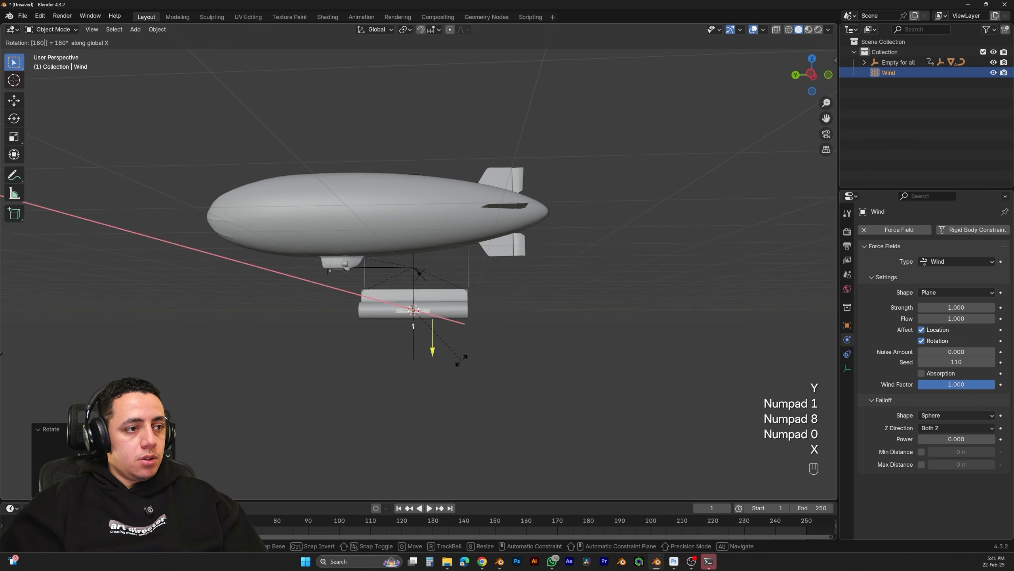
key(KP_Enter)
Raise the Wind force field along Z to between the blimp and the banner, and scale it up
key(g)
key(z)
click(468, 322)
key(s)
click(515, 322)
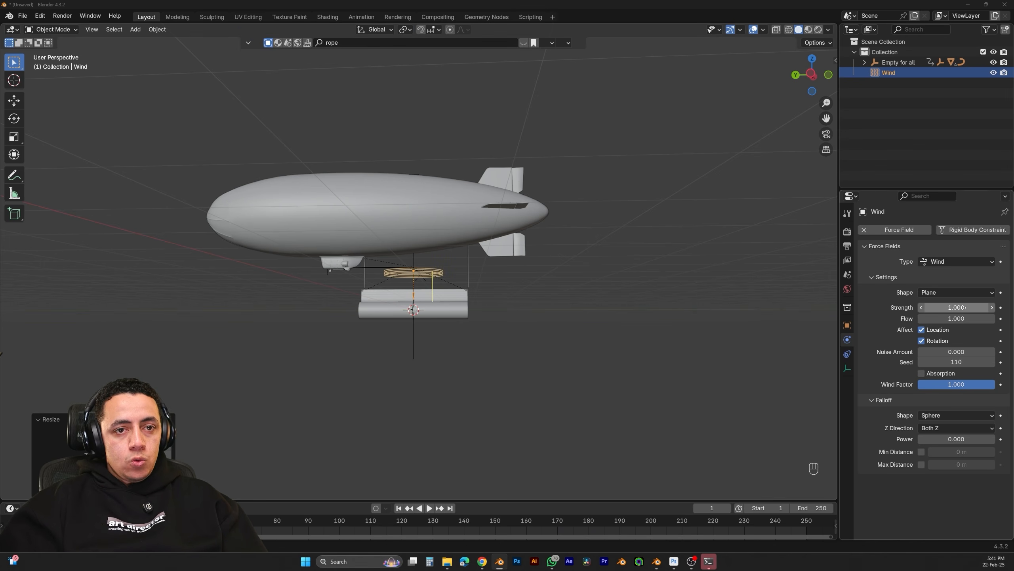
Set the Wind force field's strength to 100
click(962, 306)
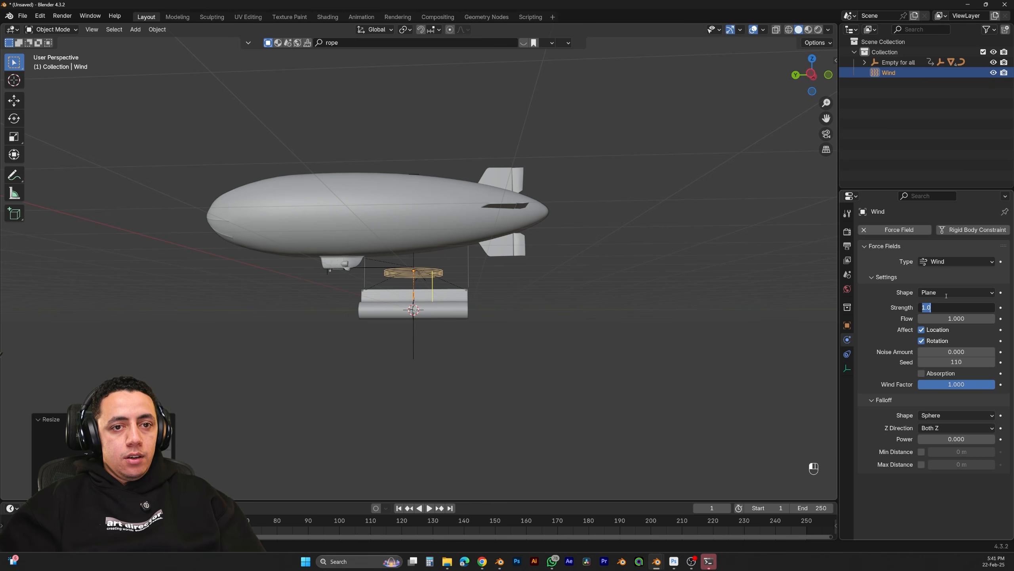
text(100)
key(KP_Enter)
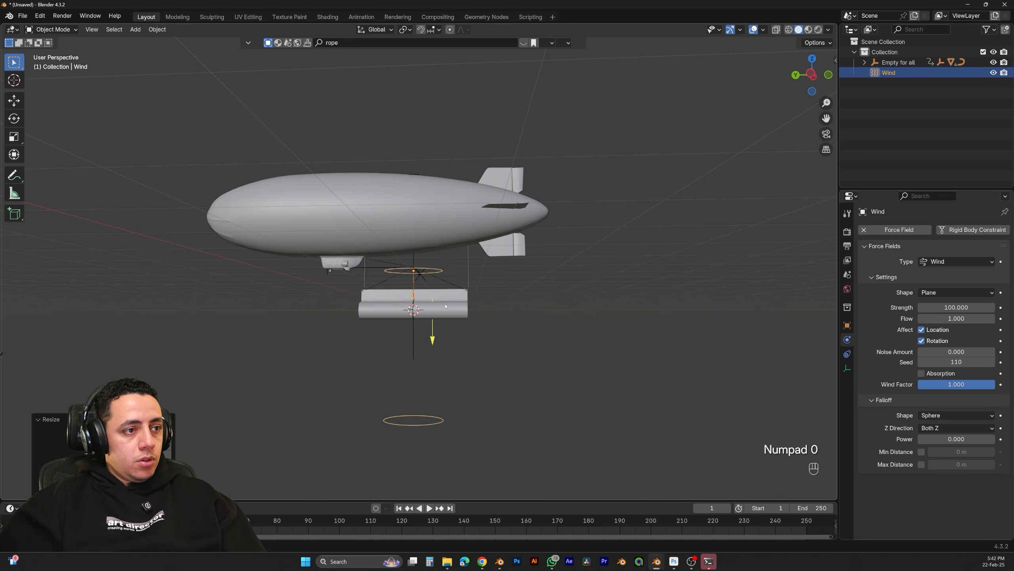
Delete all bakes, partially rebake the banner's cloth simulation, and play back the animation
click(462, 307)
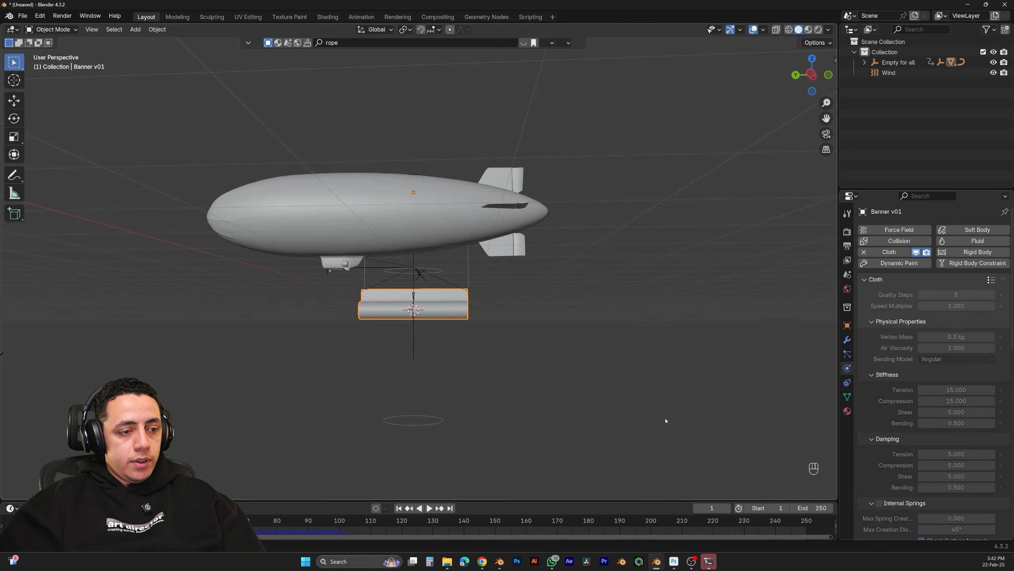
scroll(925, 503, down, 15)
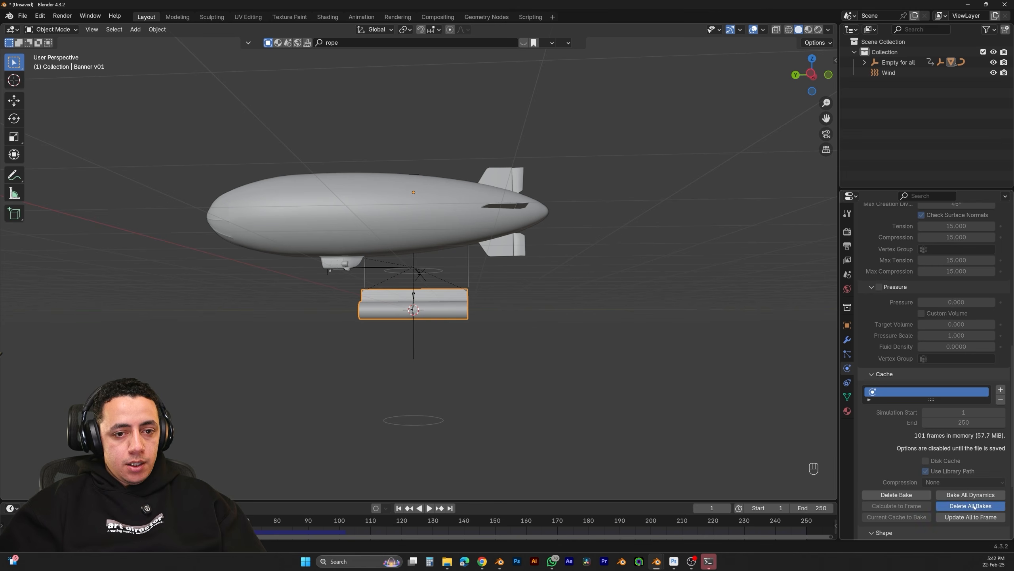
click(973, 507)
key(Escape)
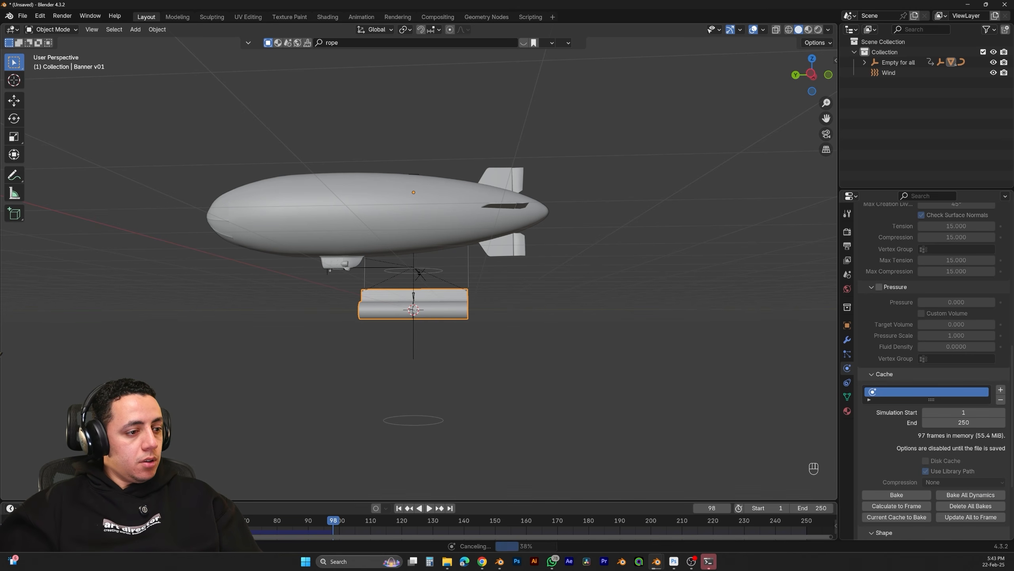
key(space)
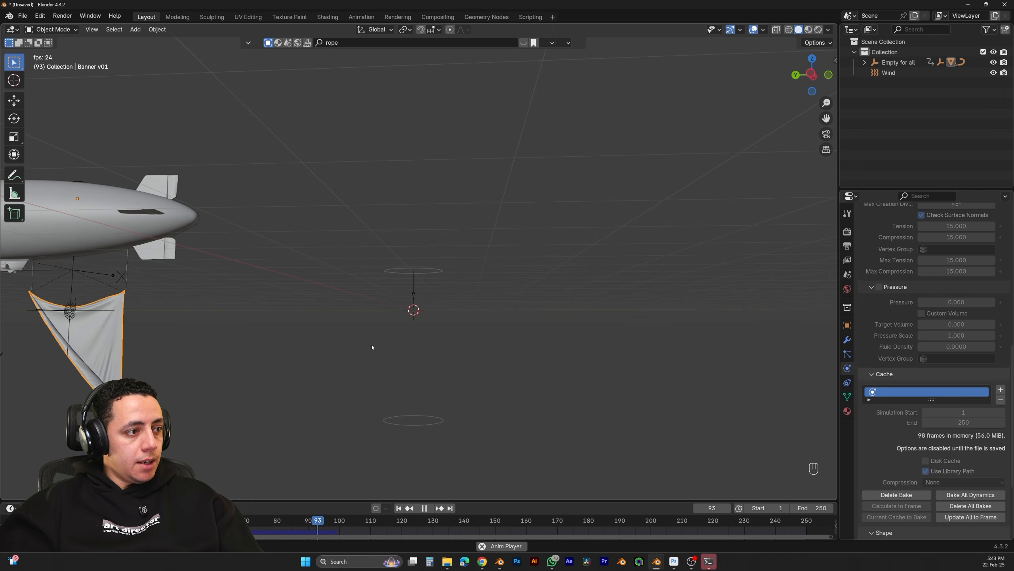
key(space)
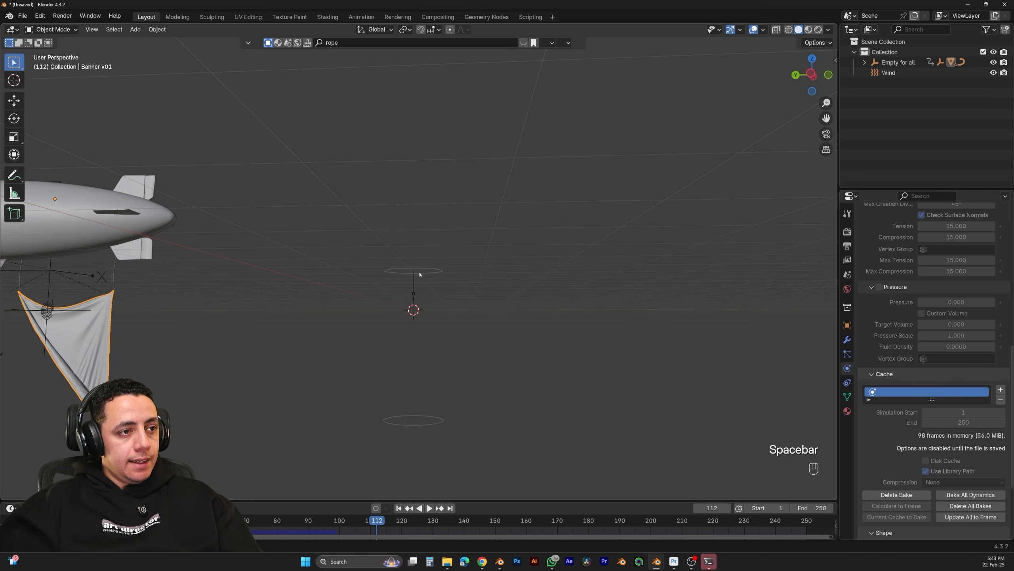
Return to frame 1 and parent the Wind force field to Empty for all with the Object option
click(419, 271)
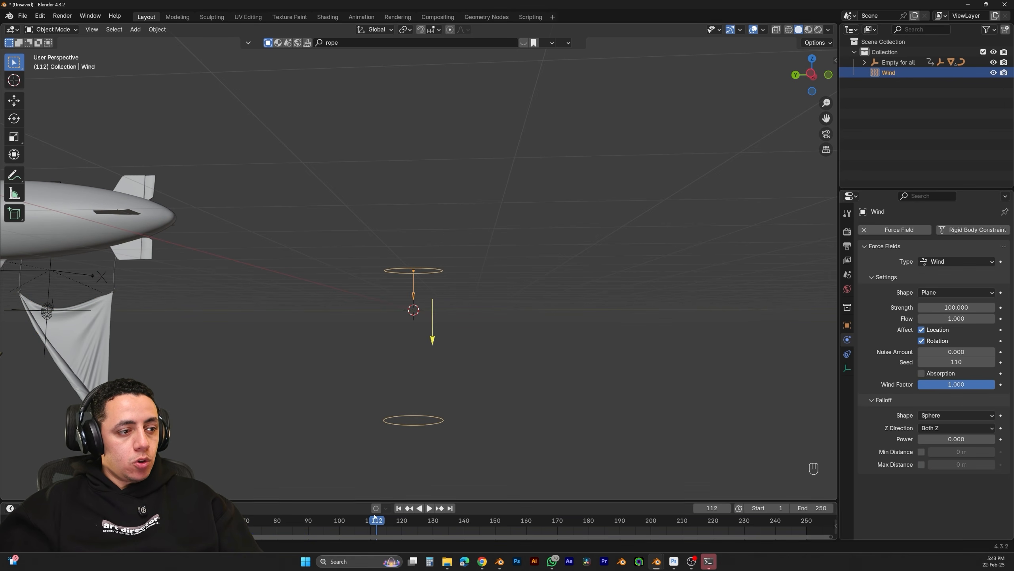
click(398, 508)
ctrl+click(898, 62)
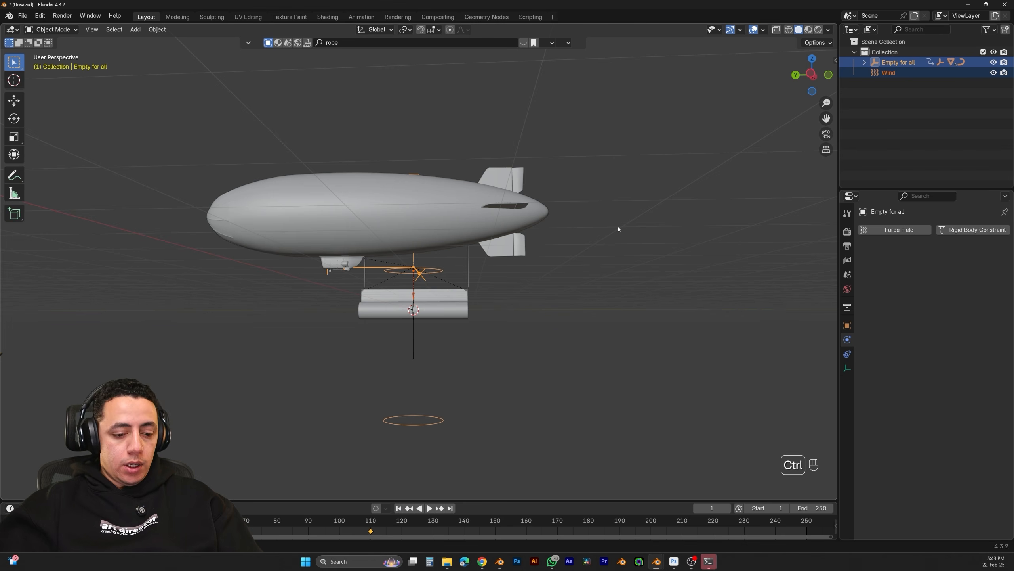
key(ctrl+p)
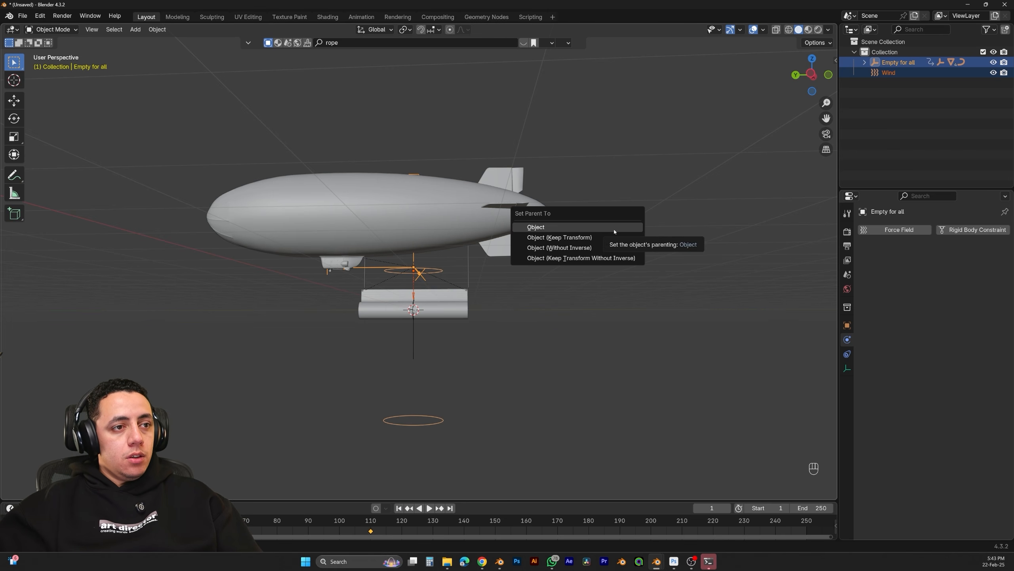
click(615, 231)
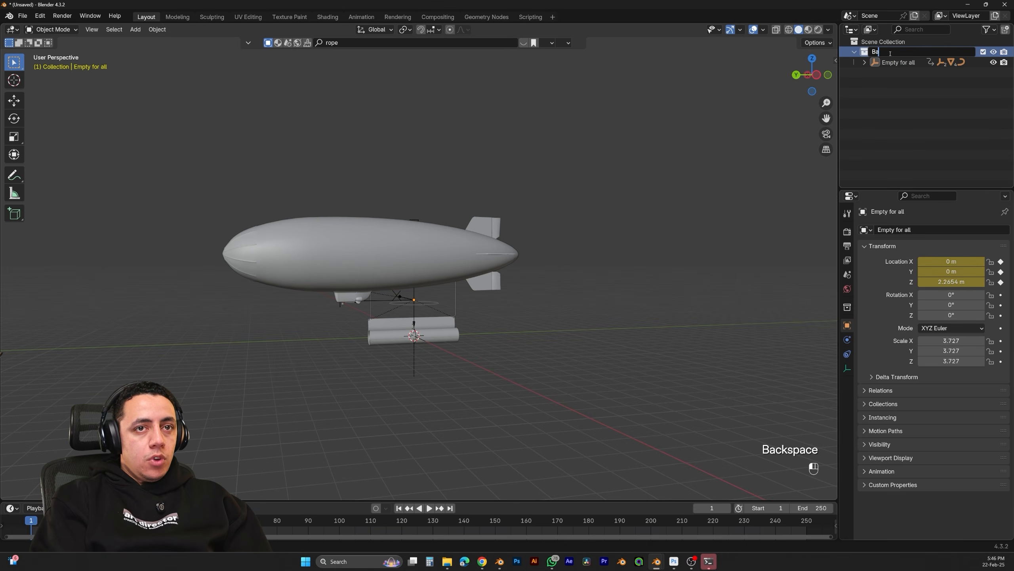
Rename the collection holding the airship as "Ballon with Banner"
text(lon)
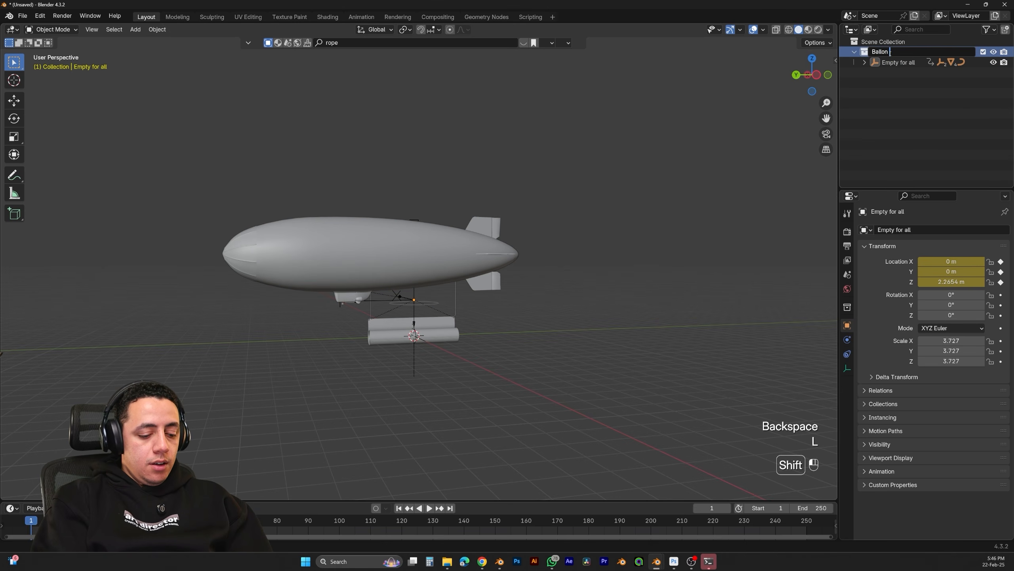
text( with)
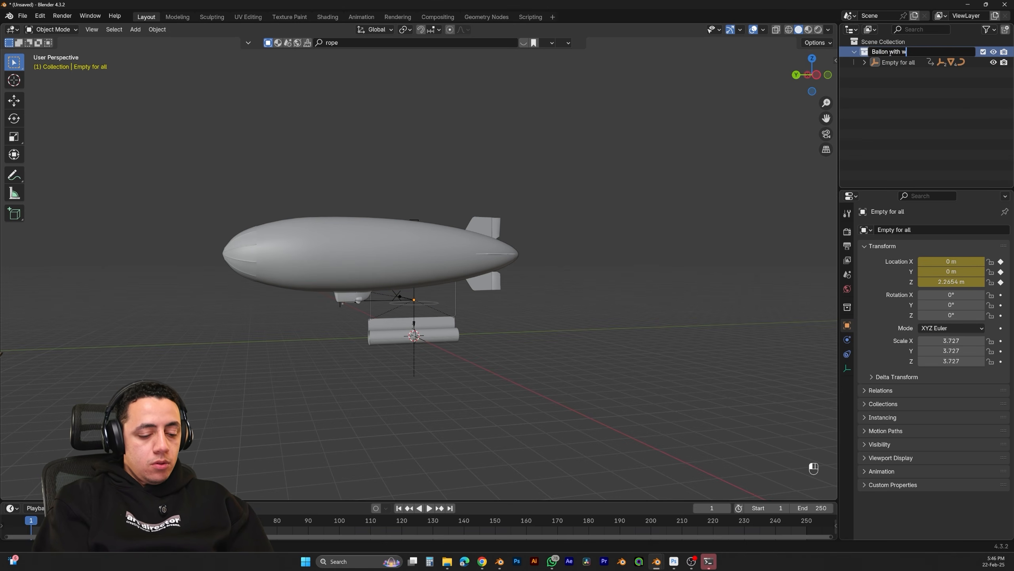
text( Banner)
key(Return)
Save the file in the 03 Assets folder as "Ballon with banner v01"
key(ctrl+s)
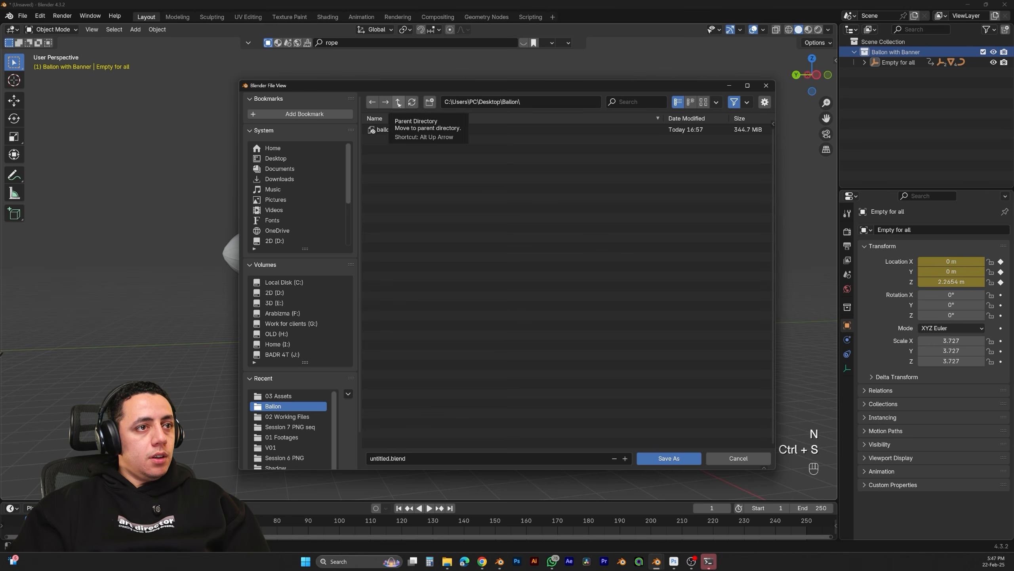
click(278, 396)
click(415, 458)
text(Ballo)
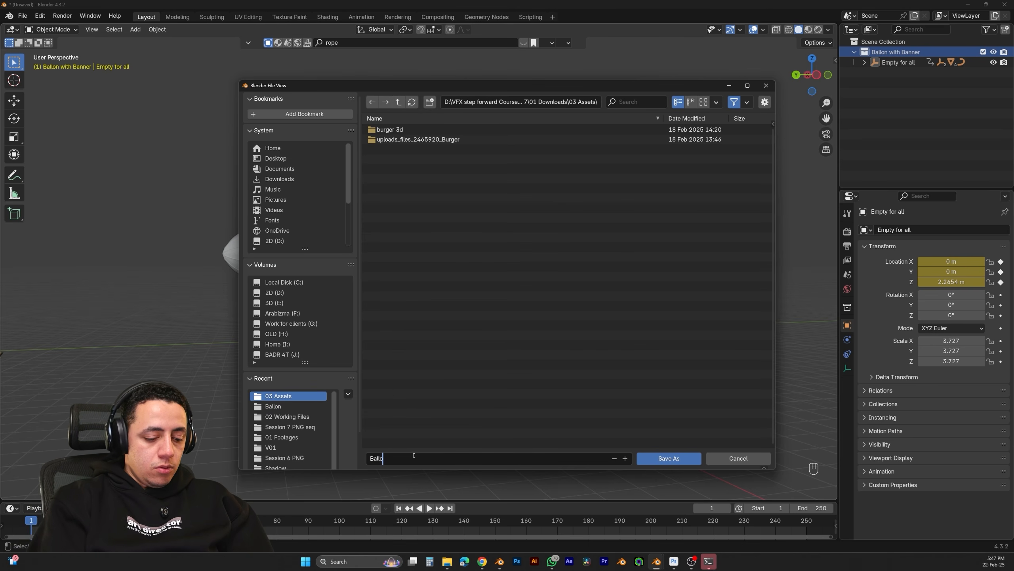
text(n with banner v01)
key(Return)
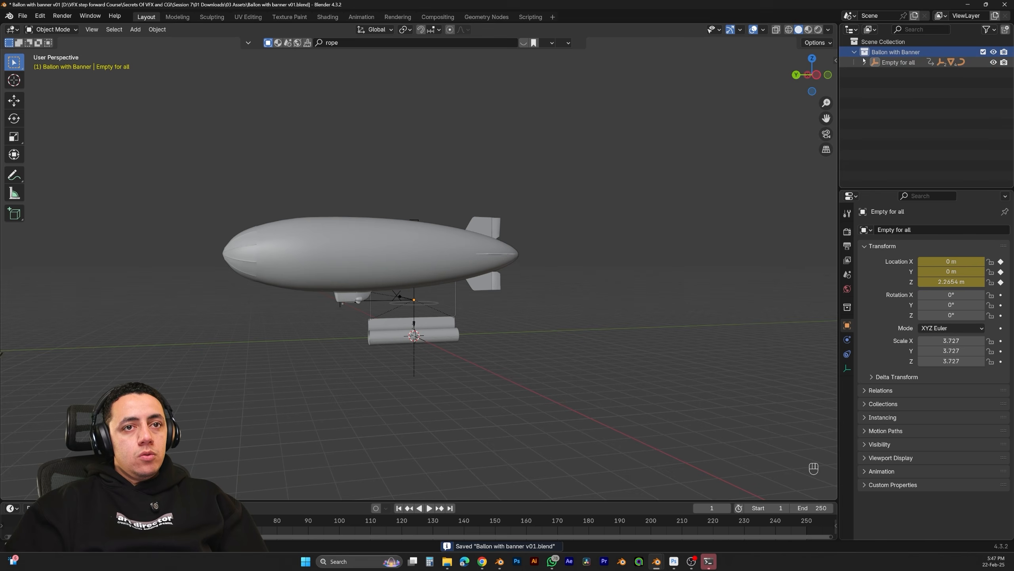
Switch to the open Session 7 v02 Blender project, go to frame 1 and make the Scene Collection active
key(alt+Tab)
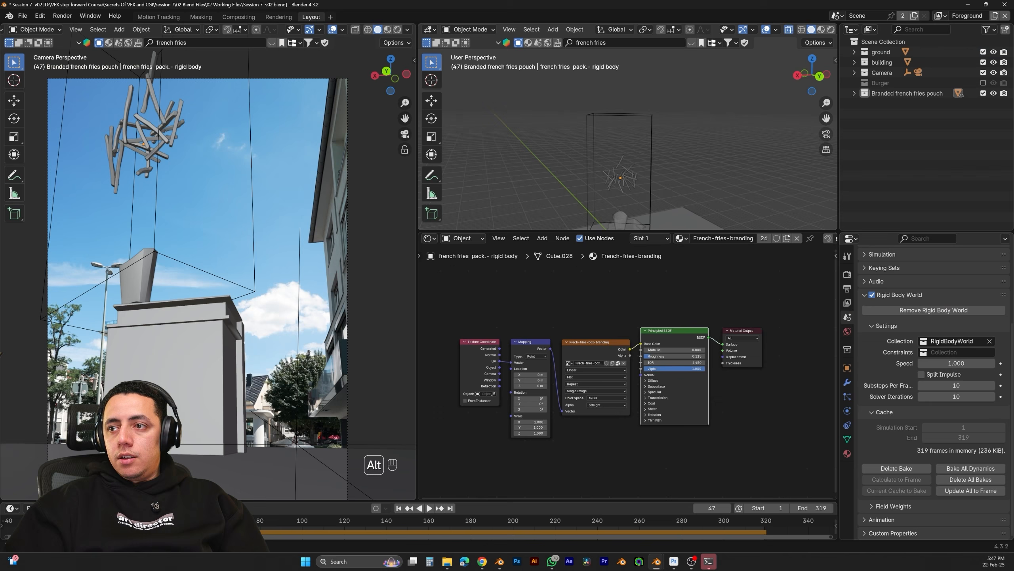
click(401, 508)
click(882, 41)
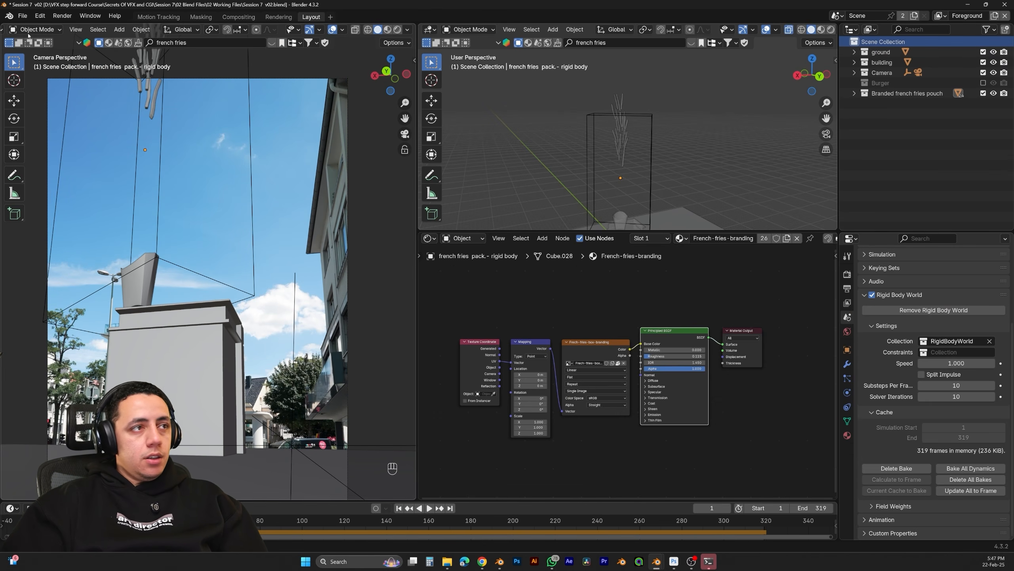
Append the Ballon with Banner collection from Ballon with banner v01.blend in 01 Downloads > 03 Assets
click(22, 16)
click(37, 147)
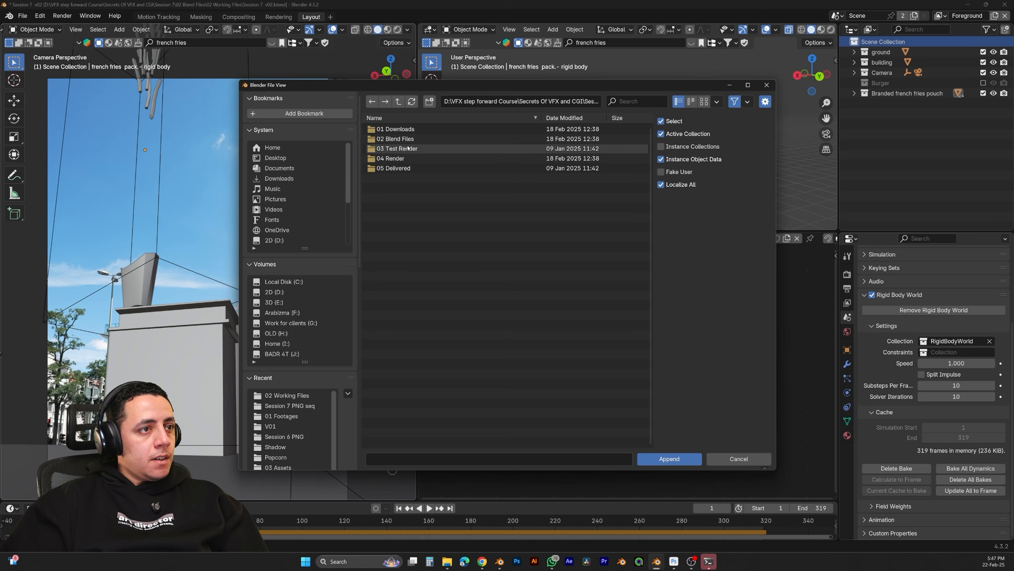
double_click(410, 130)
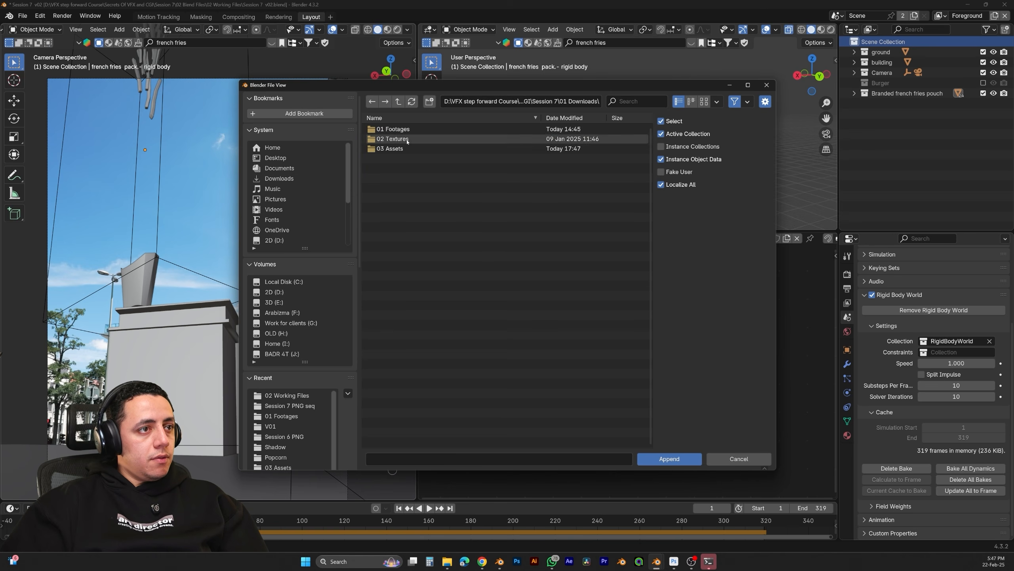
double_click(405, 148)
double_click(406, 149)
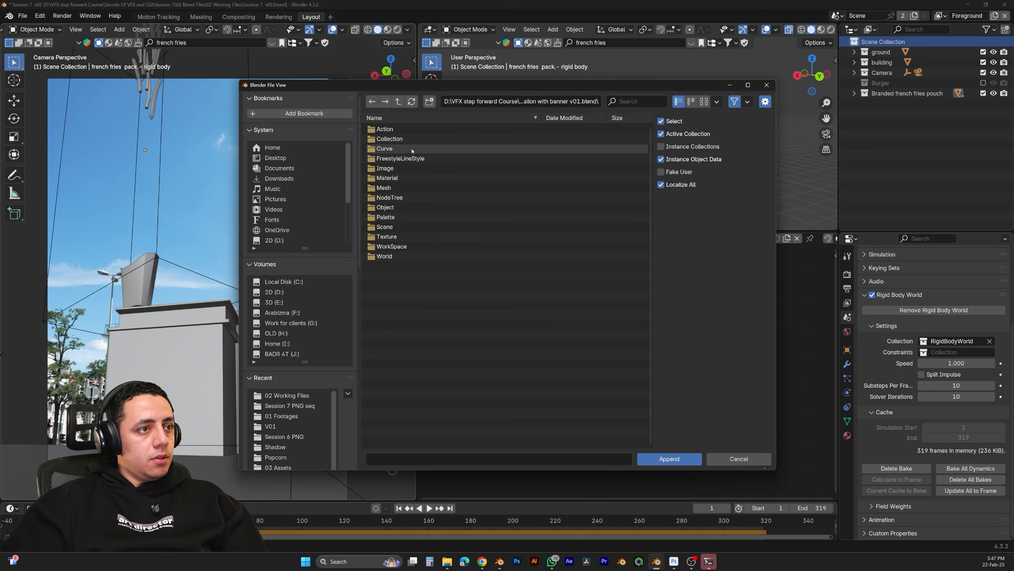
double_click(406, 140)
double_click(396, 129)
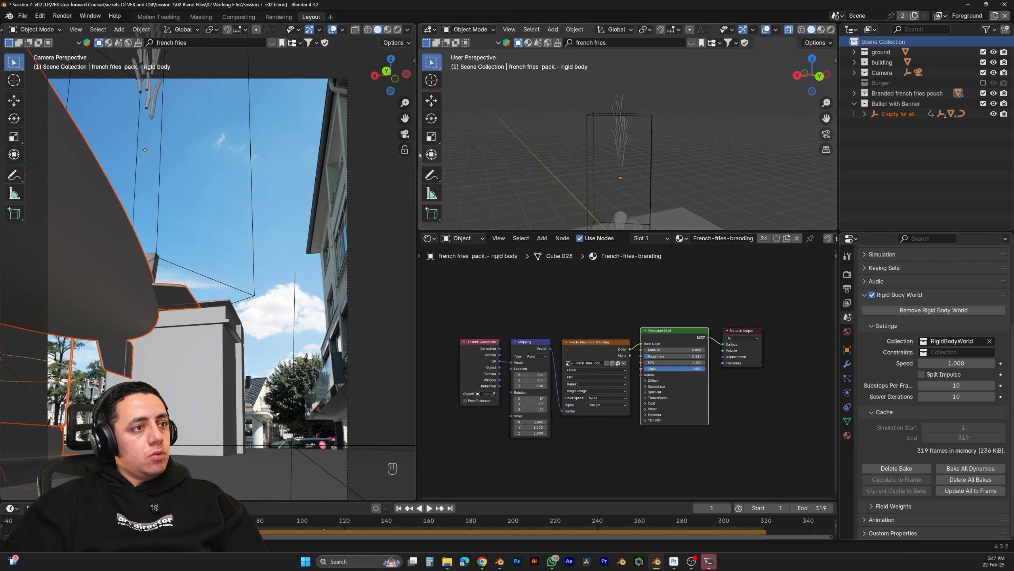
Delete the imported keyframes of Empty for all in the timeline
click(898, 113)
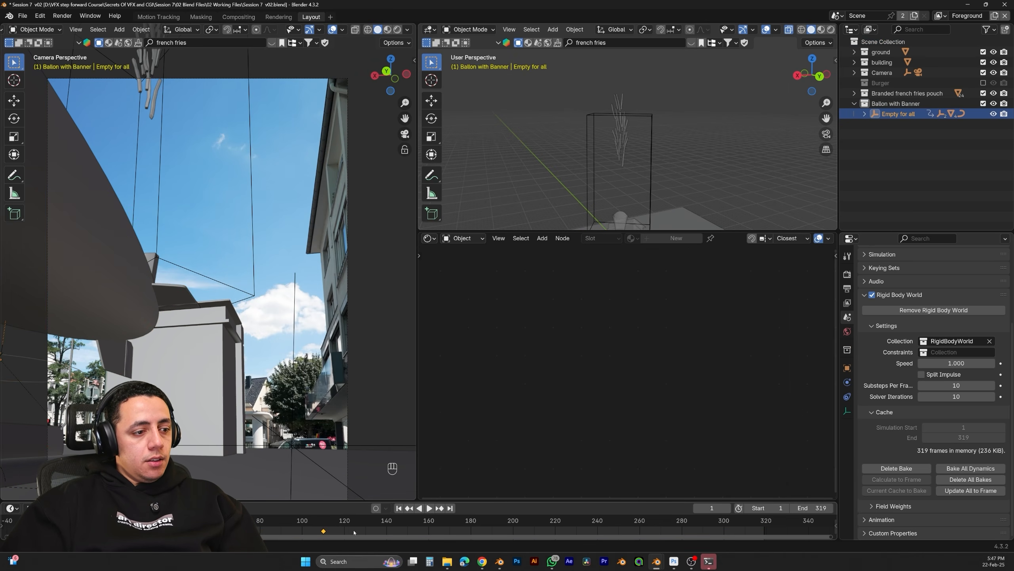
scroll(354, 531, down, 3)
key(Delete)
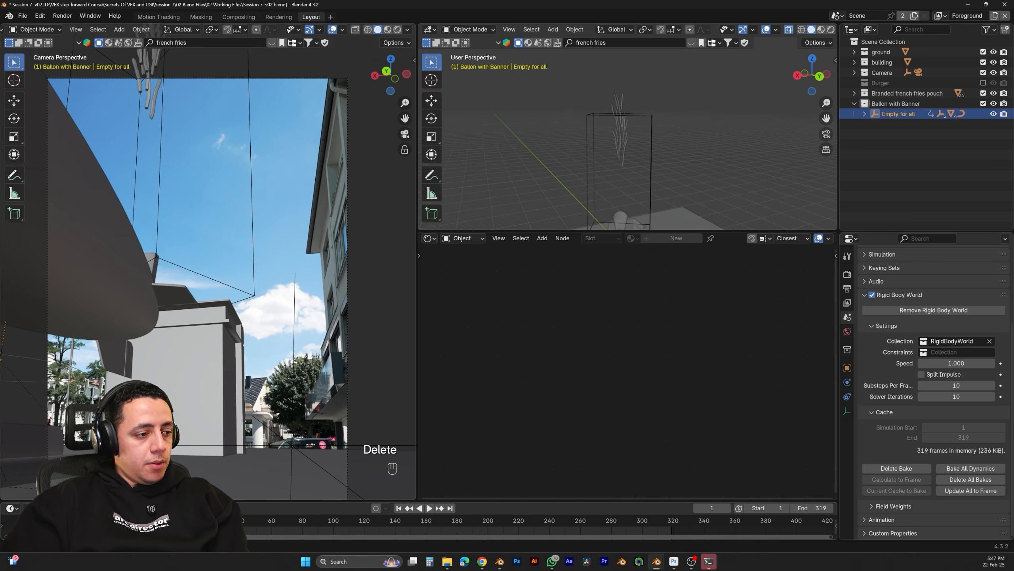
key(Delete)
Raise Empty for all along Z and move it along Y into the distance behind the building
scroll(674, 195, down, 5)
shift+middle_drag(663, 182, 653, 130)
middle_drag(651, 134, 647, 154)
key(g)
key(z)
click(644, 98)
key(g)
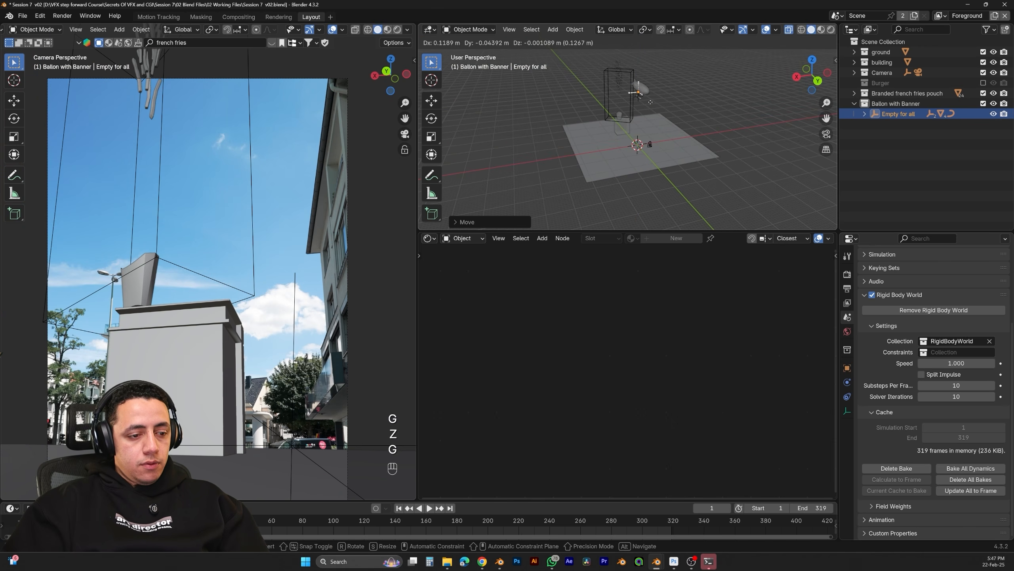
key(y)
click(617, 78)
Rotate Empty for all around the Z axis so the airship is seen side-on in the camera view
key(r)
key(z)
click(598, 292)
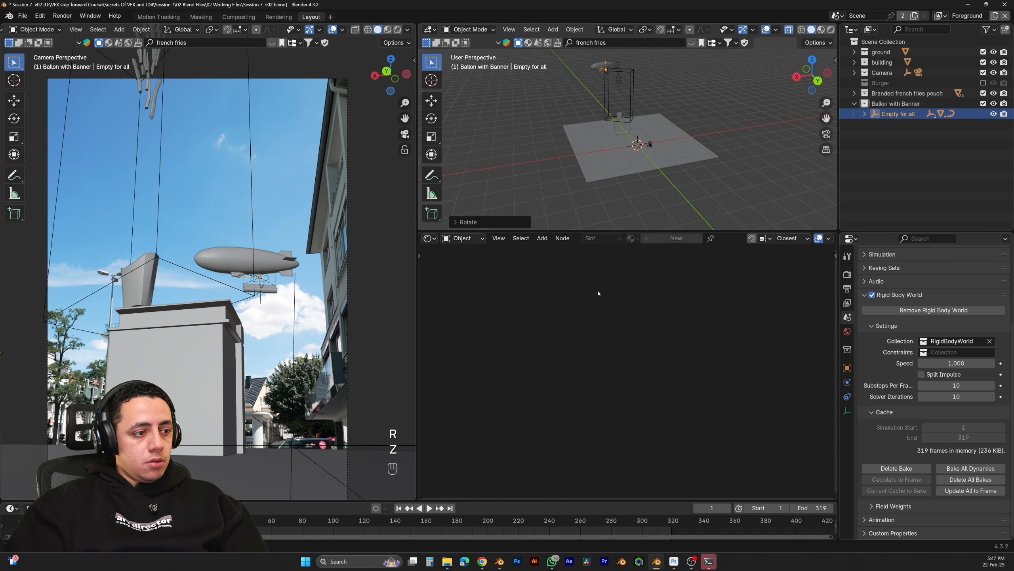
Scale up the airship through its parent empty and raise it along Z into the upper sky
middle_drag(661, 130, 623, 131)
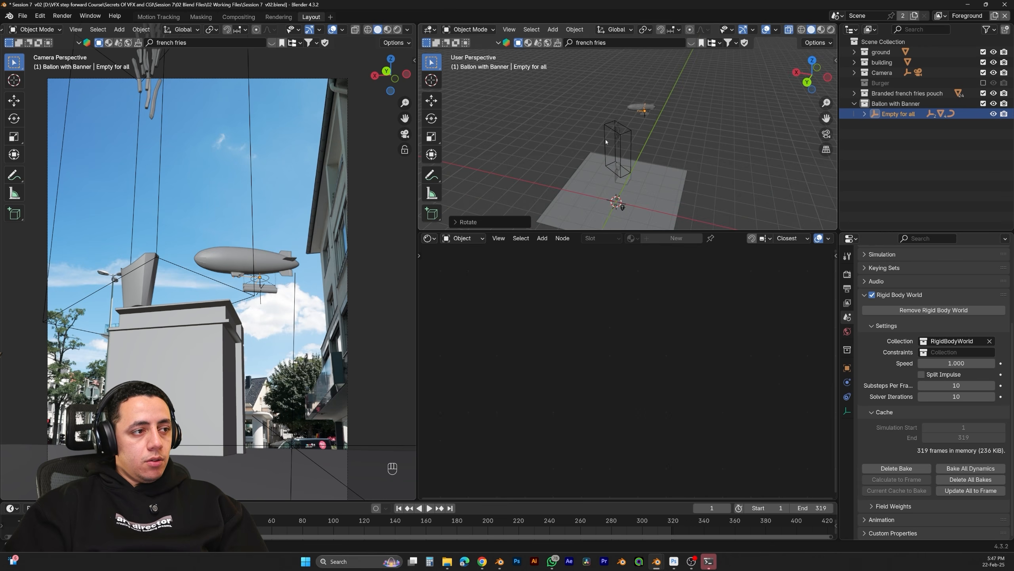
key(g)
key(z)
click(617, 120)
key(s)
click(711, 143)
key(g)
key(z)
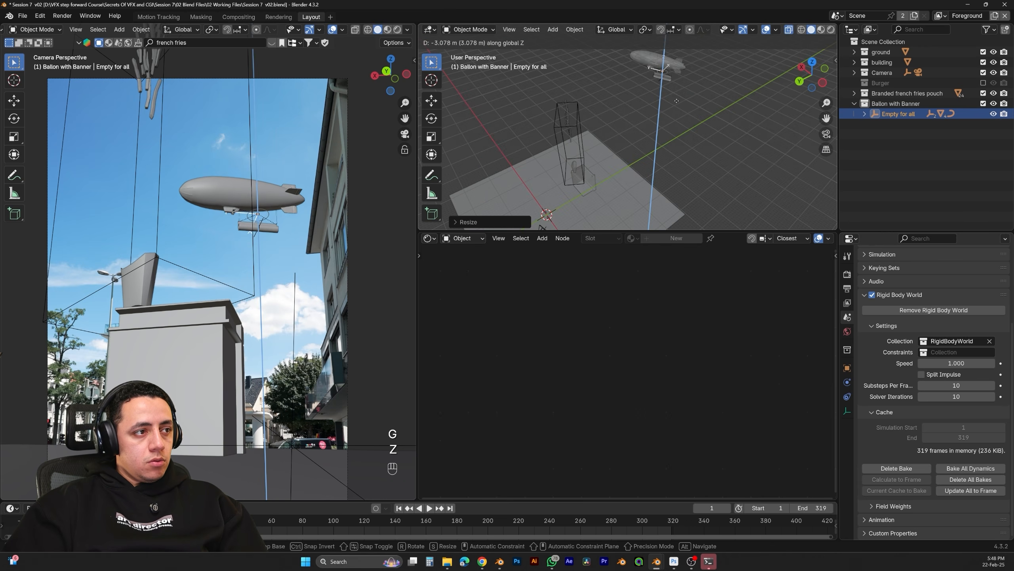
click(695, 93)
Shift the airship along X to the far side building in the camera view and enlarge it slightly
key(g)
key(y)
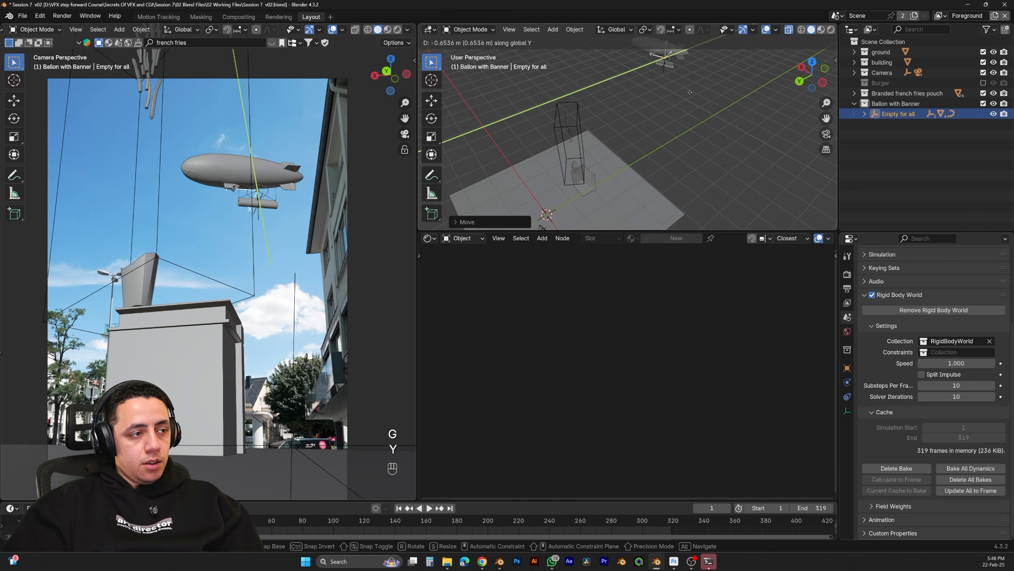
key(x)
click(708, 97)
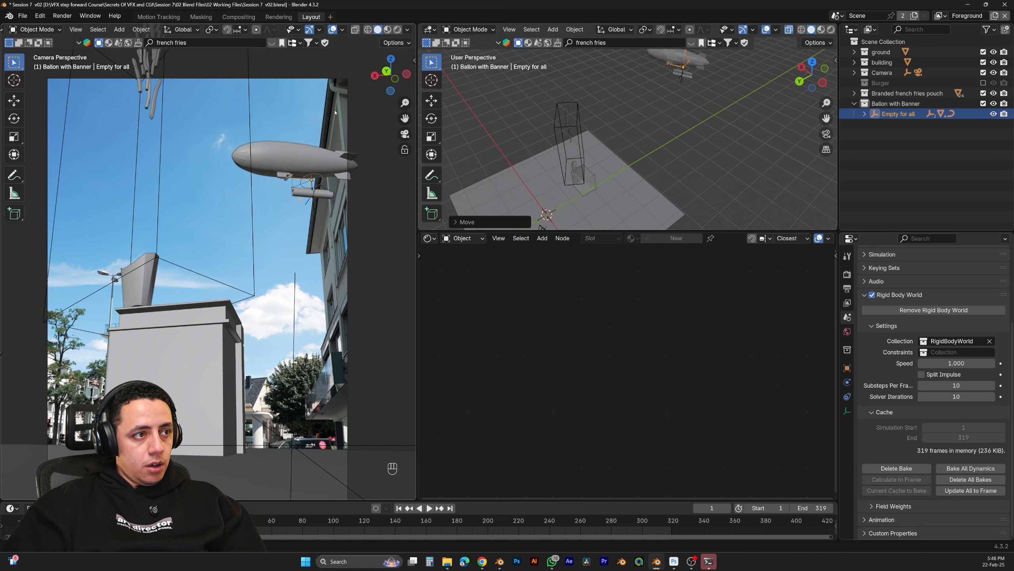
key(g)
key(y)
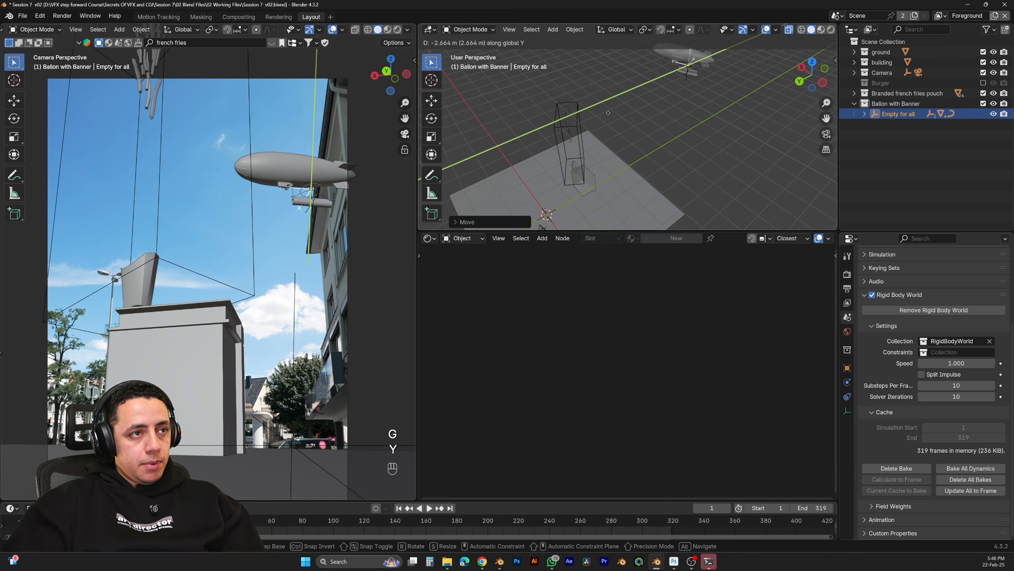
key(x)
key(s)
click(599, 117)
Insert location and rotation keyframes for Empty for all at frame 1
shift+middle_drag(623, 128, 606, 145)
key(i)
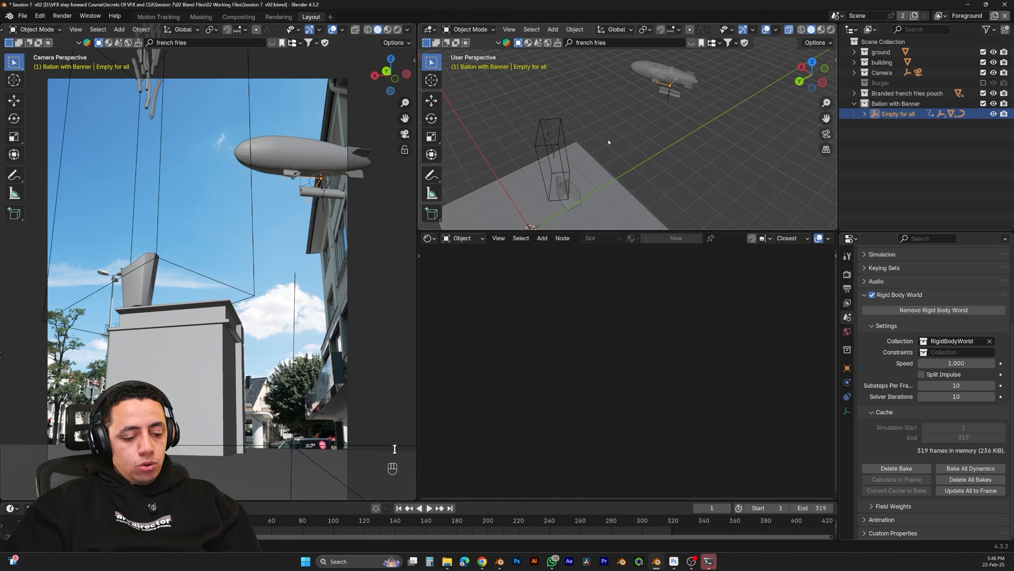
drag(926, 231, 924, 208)
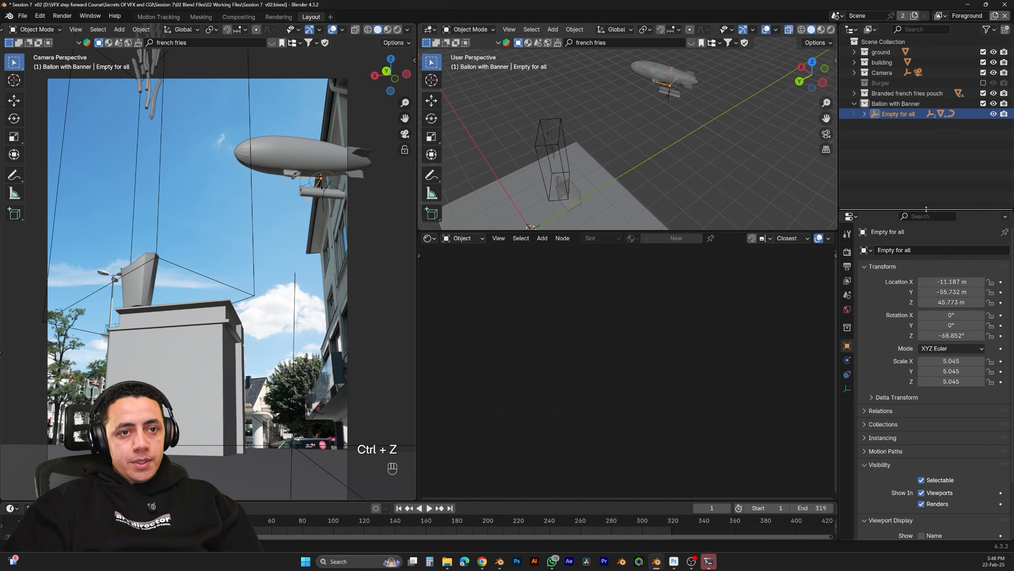
right_click(951, 316)
click(952, 317)
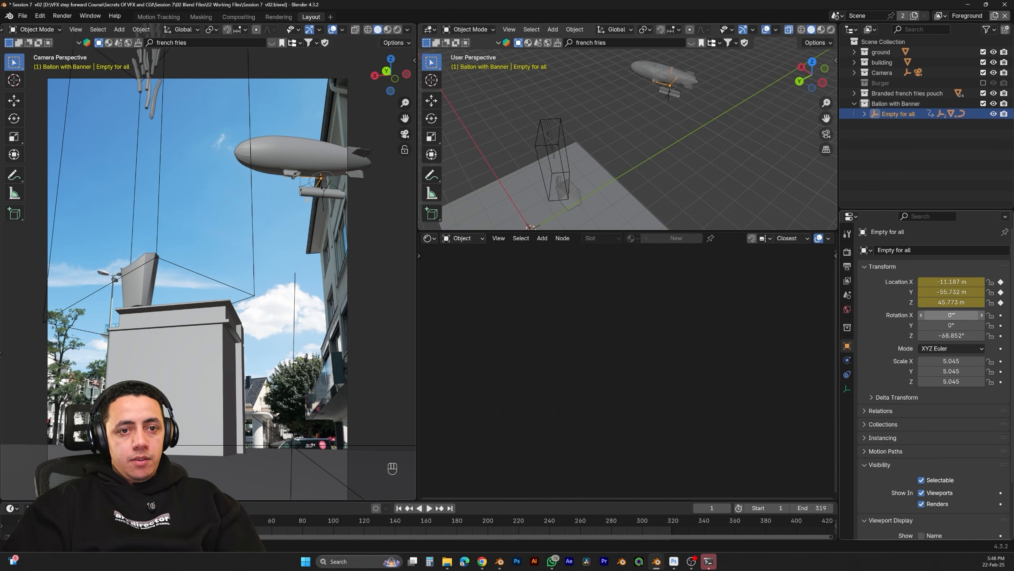
right_click(952, 316)
click(952, 316)
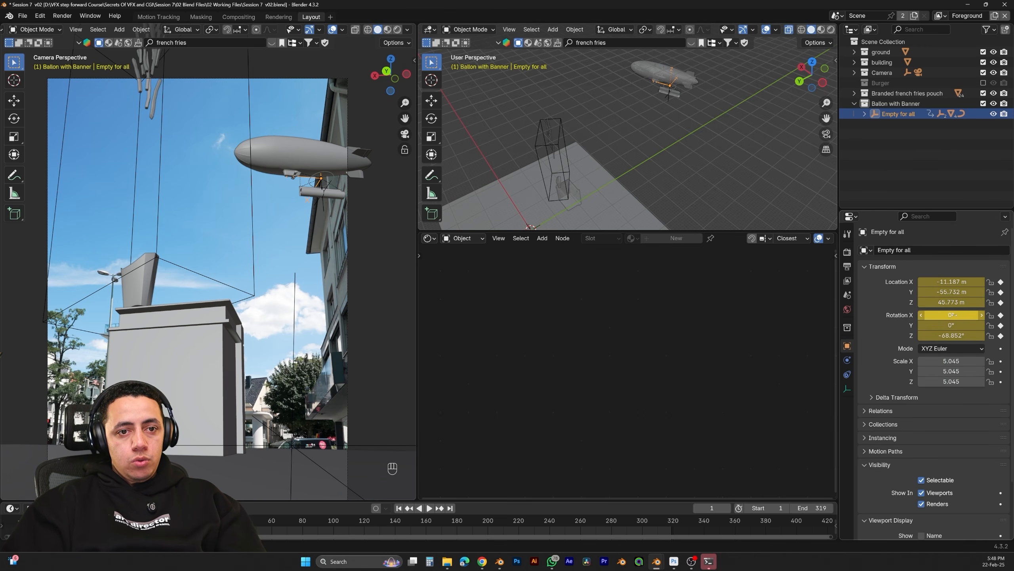
Go to frame 200, enable the transform gizmos in the user perspective viewport, and set the transform orientation to Local
click(457, 524)
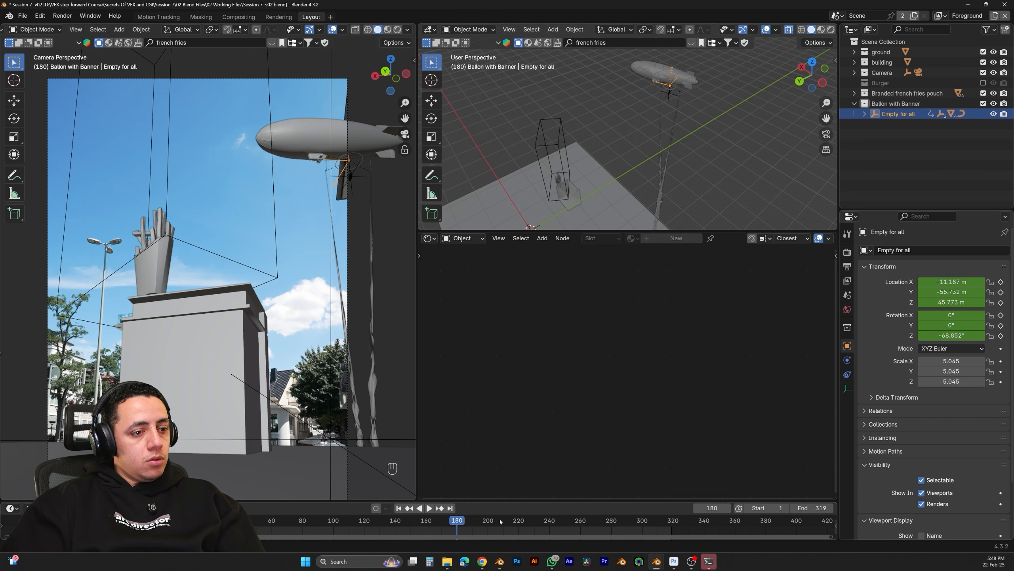
click(488, 522)
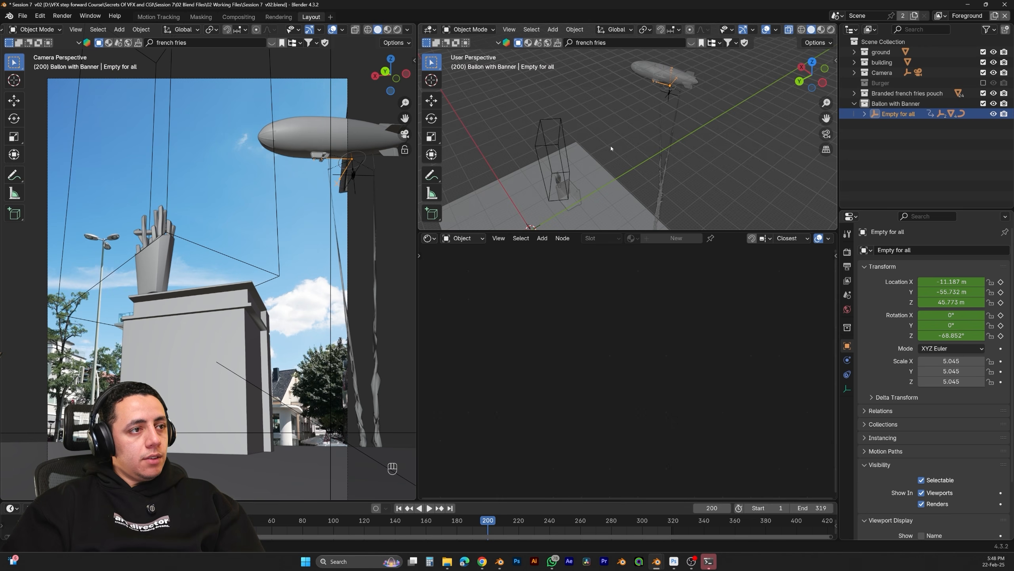
key(g)
key(shift+z)
key(Escape)
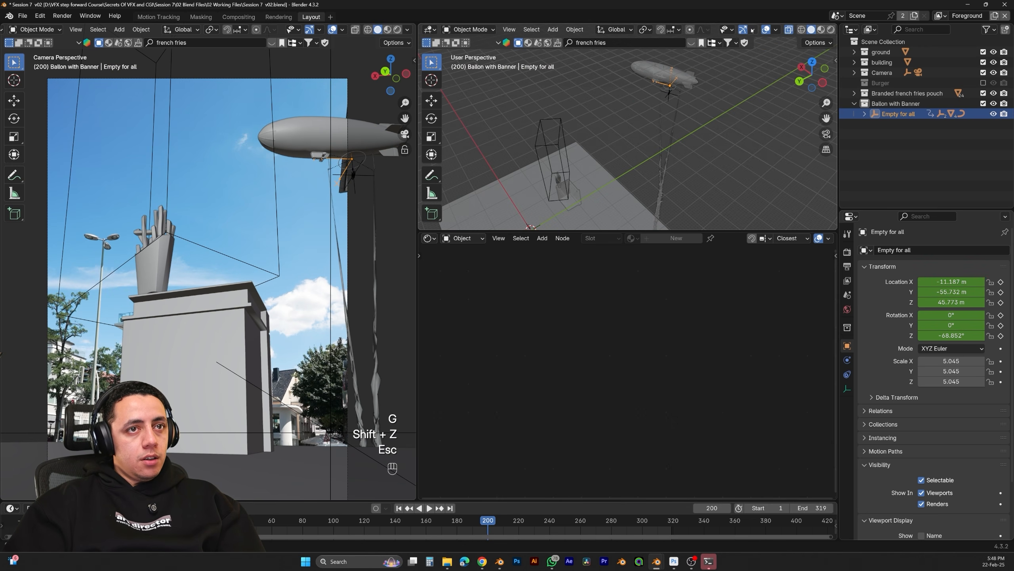
click(753, 29)
click(715, 137)
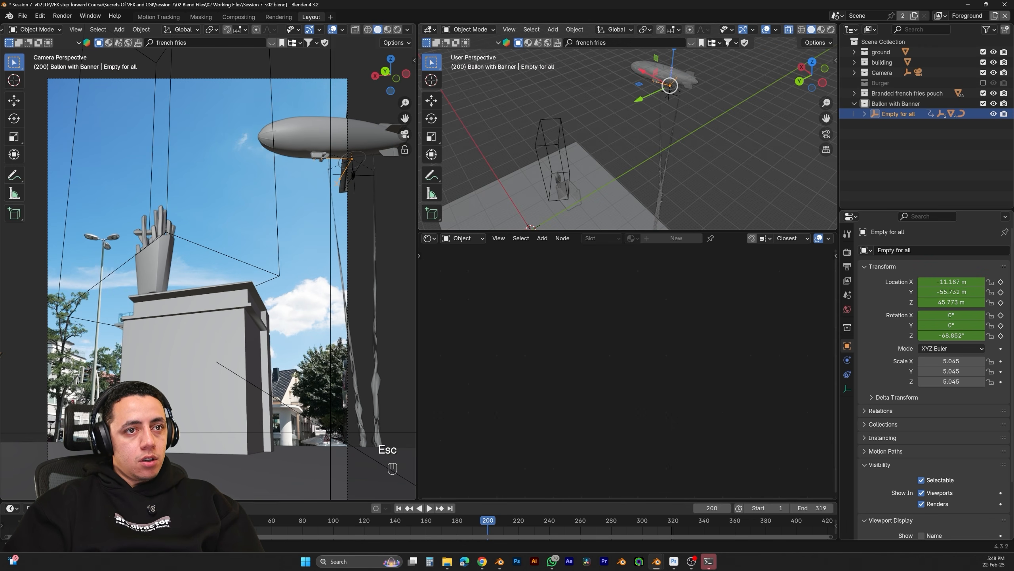
click(615, 29)
click(595, 62)
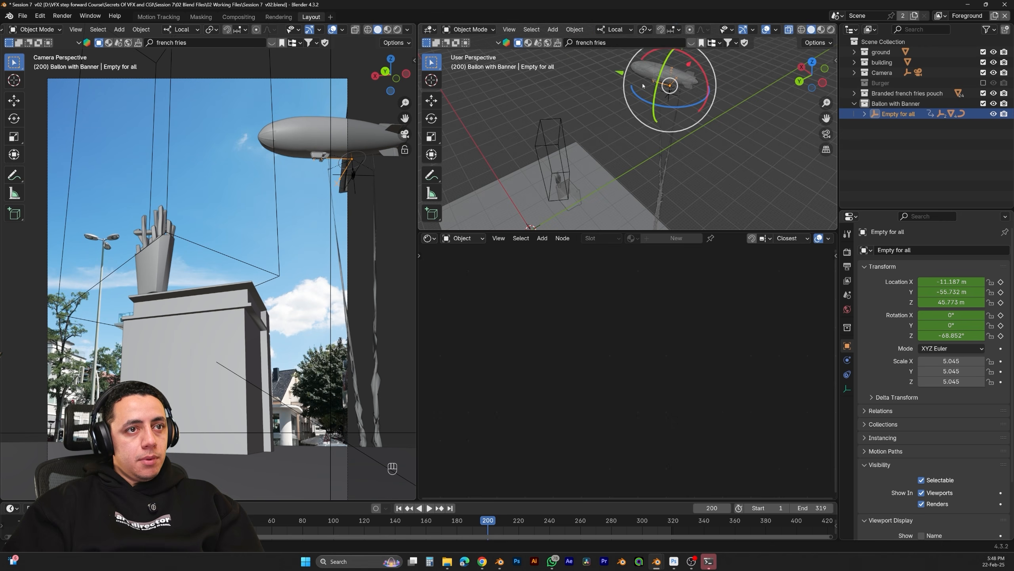
Move Empty for all about 22.64 m along its local Y axis and insert location and rotation keyframes at frame 200
key(g)
key(y)
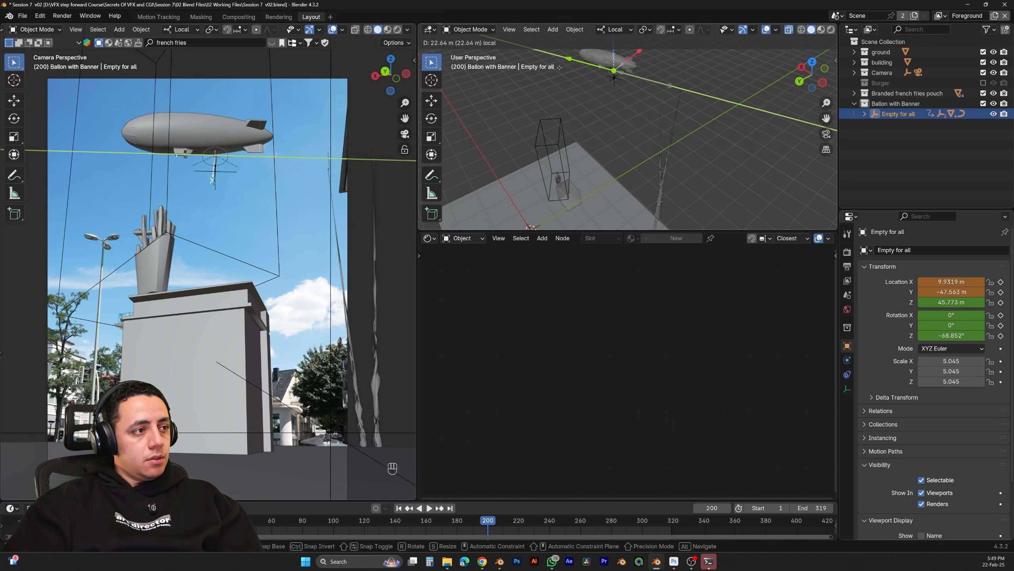
click(559, 67)
right_click(944, 291)
click(945, 292)
right_click(956, 315)
click(956, 315)
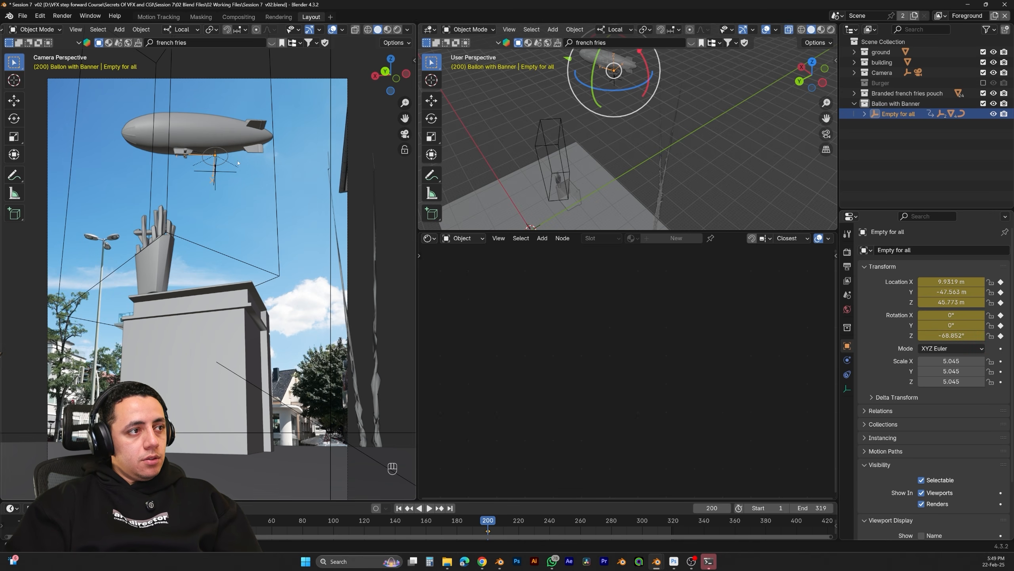
Return to frame 1, select the Banner v01 mesh, and set its cloth cache simulation end to 319
click(401, 509)
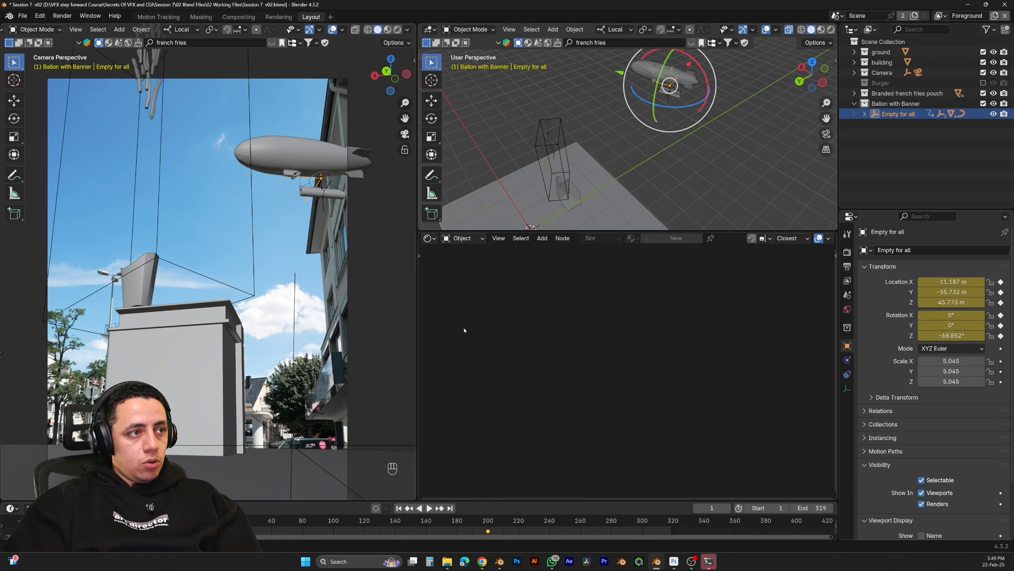
click(313, 188)
click(847, 388)
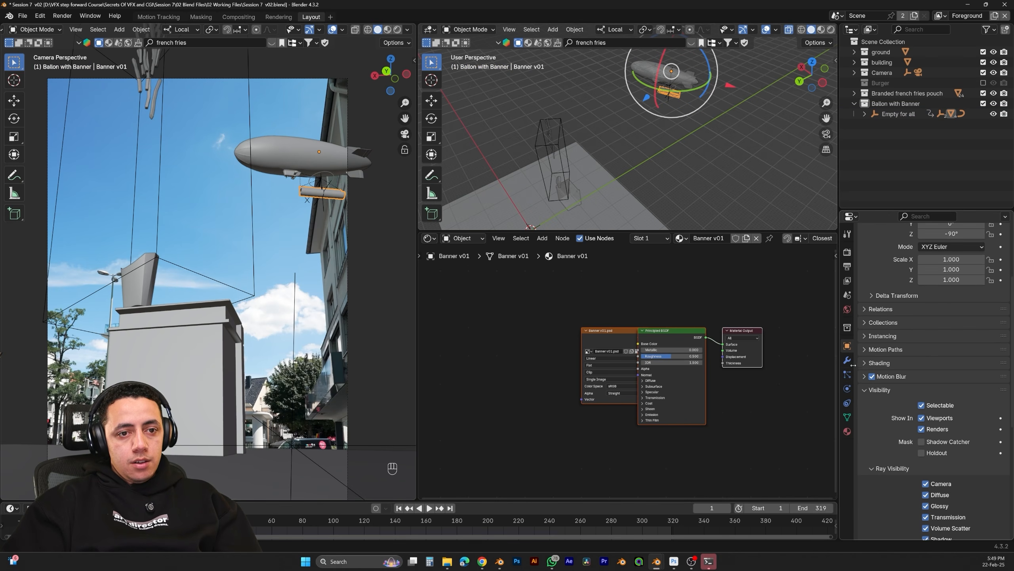
scroll(887, 393, down, 5)
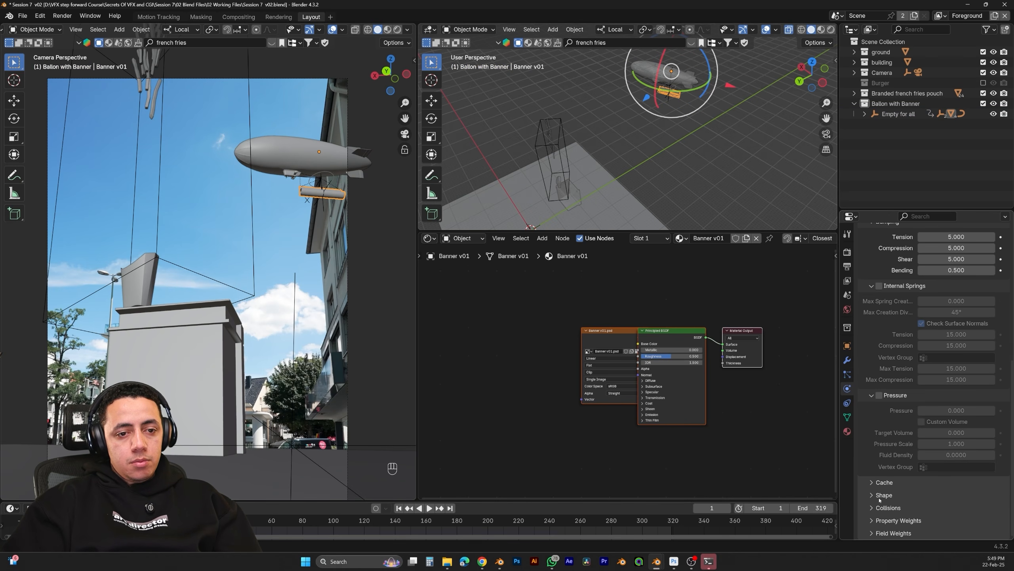
click(883, 482)
scroll(899, 480, down, 4)
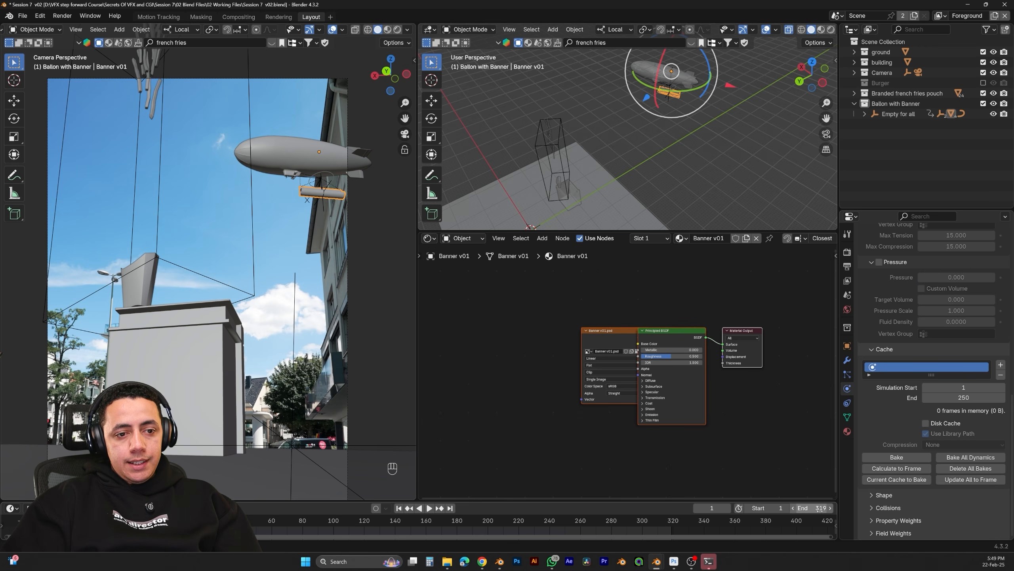
click(973, 396)
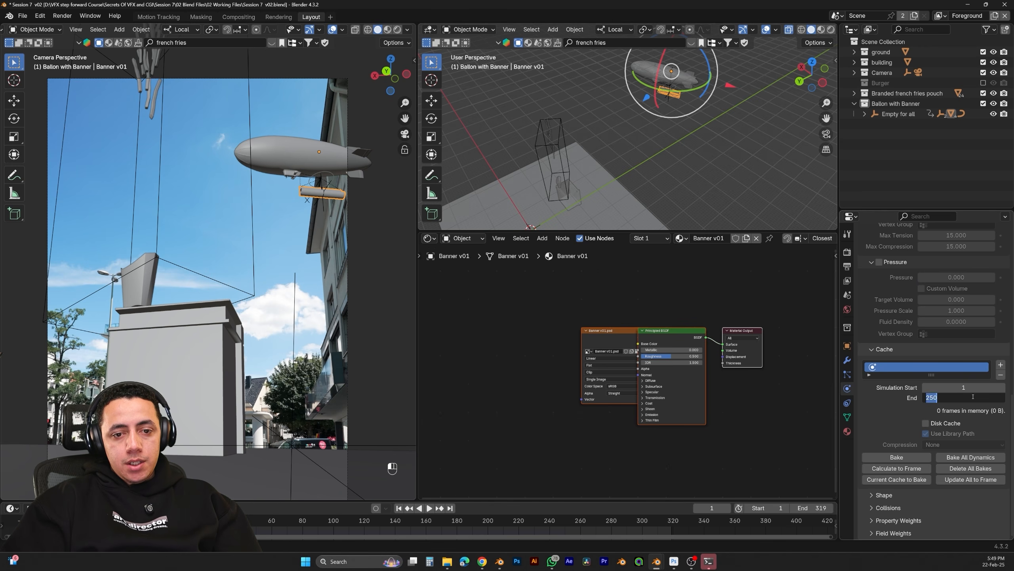
text(319)
key(Return)
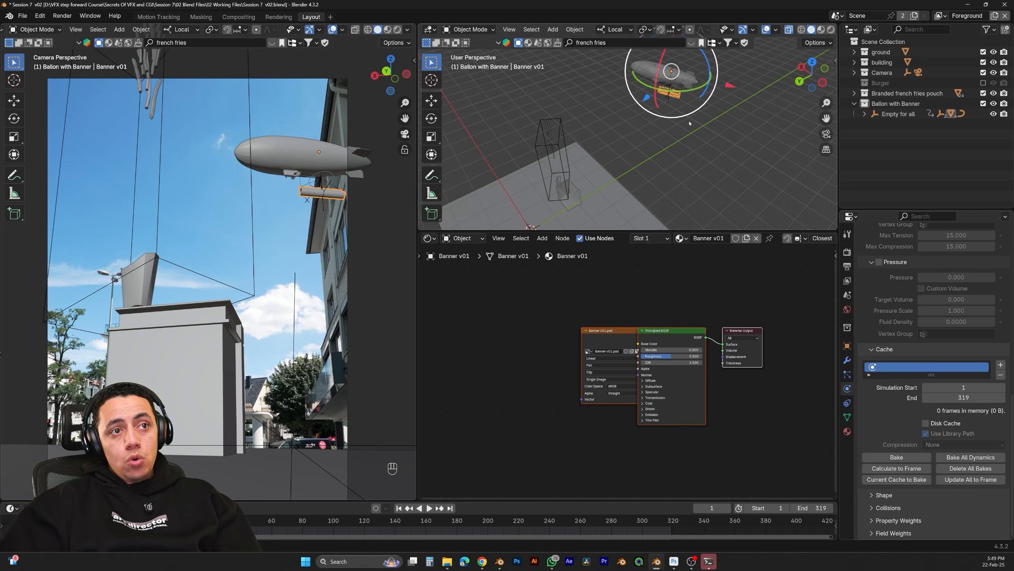
Frame the banner up close, select the Rope object, and set its cloth cache simulation end to 319
key(KP_Decimal)
shift+middle_drag(722, 87, 681, 145)
click(734, 133)
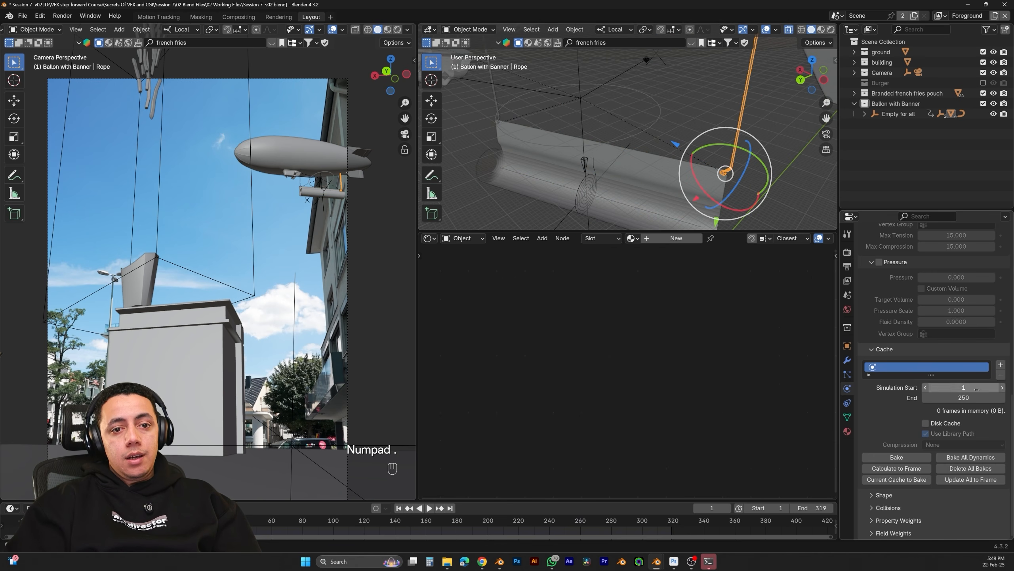
click(973, 395)
text(319)
key(Return)
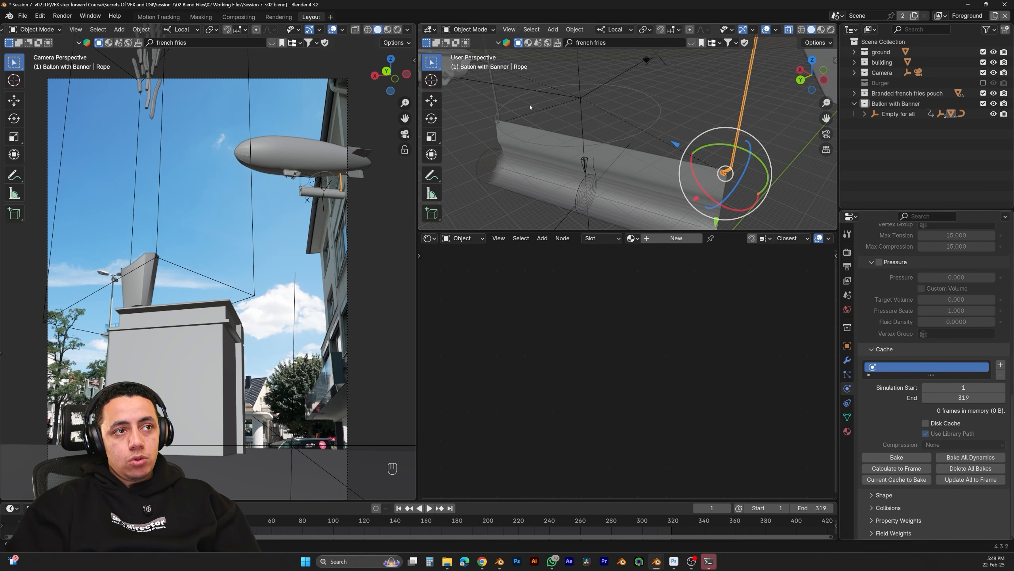
Delete all existing physics bakes and bake all dynamics from the scene's Rigid Body World cache
click(493, 88)
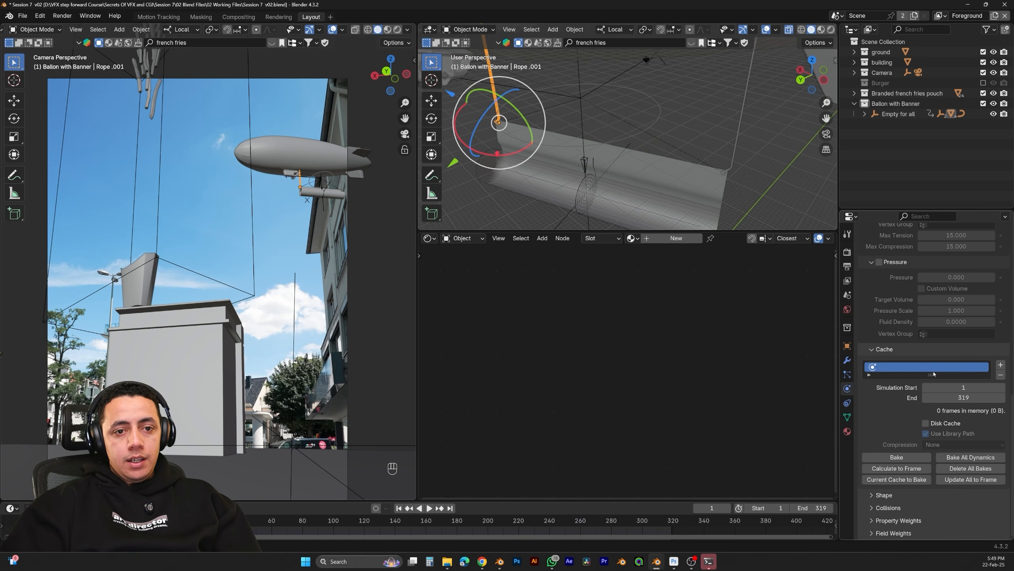
click(847, 294)
click(712, 185)
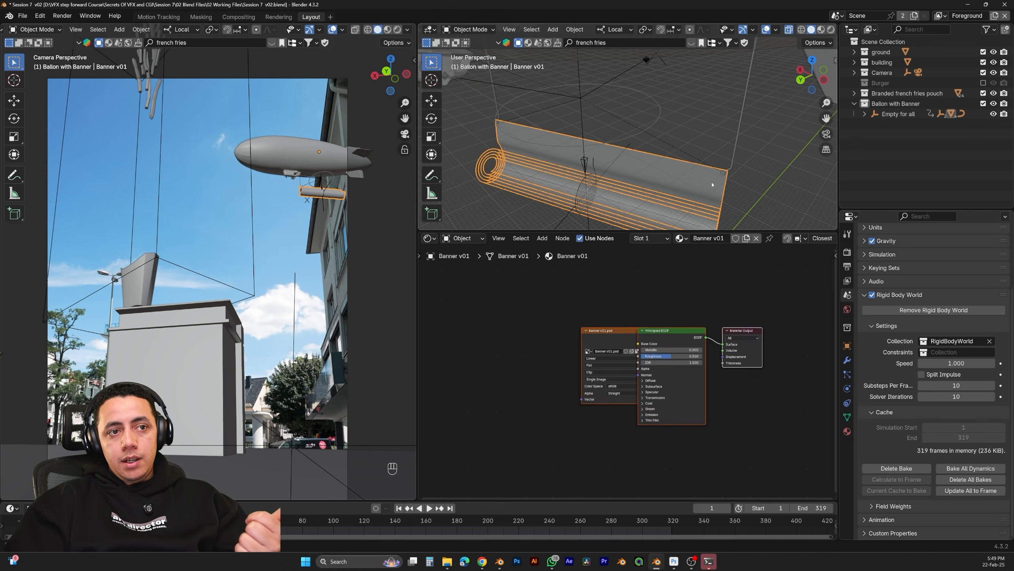
click(735, 161)
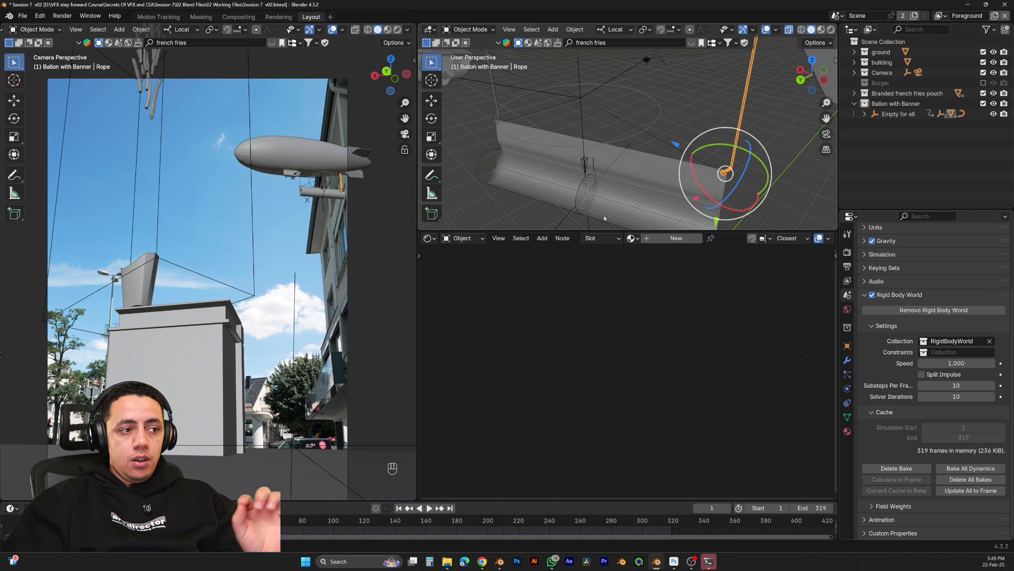
click(700, 184)
click(972, 478)
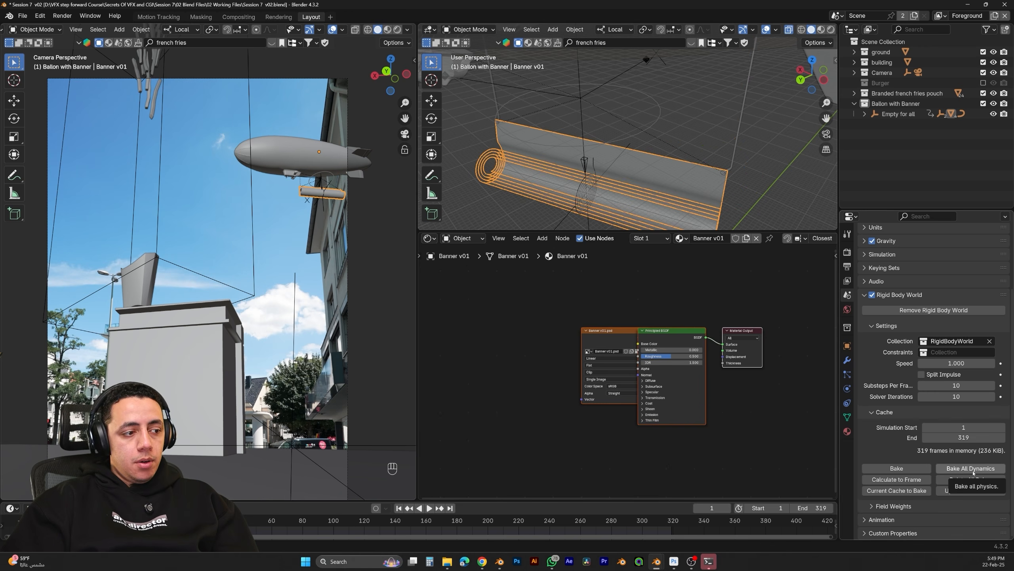
click(971, 468)
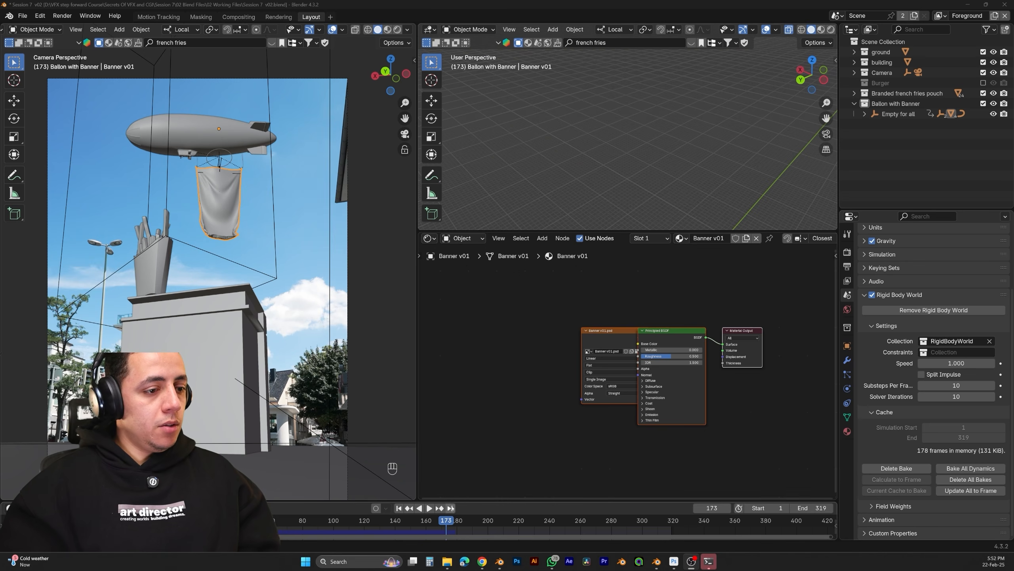
Play and scrub the baked banner simulation in the camera view, stopping at frame 150 to examine how the cloth hangs
drag(450, 521, 180, 521)
key(space)
drag(309, 522, 351, 523)
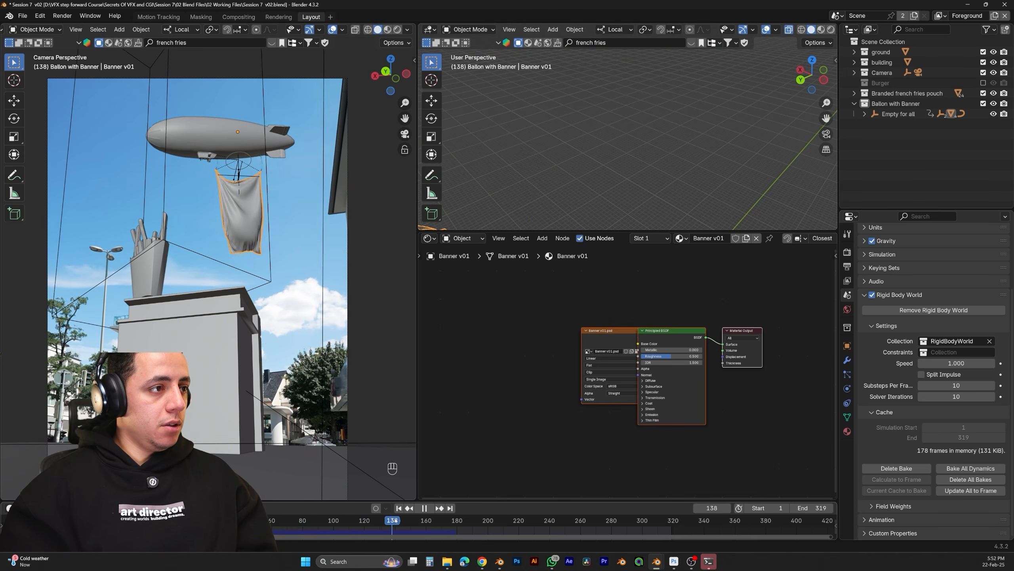
mouse_move(418, 520)
mouse_down()
mouse_move(430, 520)
mouse_move(410, 519)
mouse_up()
scroll(585, 192, down, 4)
shift+middle_drag(585, 192, 679, 134)
scroll(637, 172, down, 3)
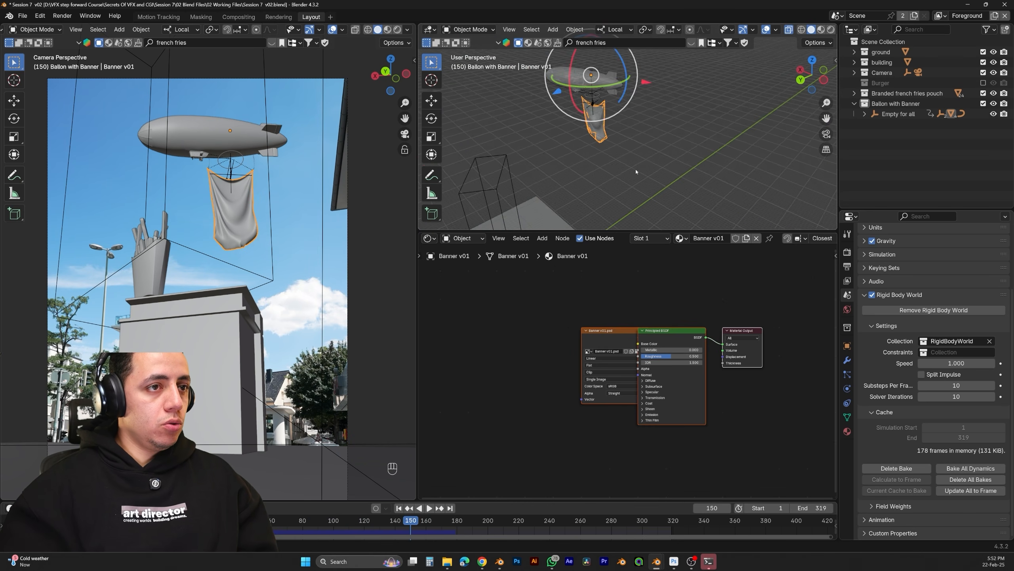
shift+middle_drag(636, 173, 623, 110)
scroll(640, 135, down, 3)
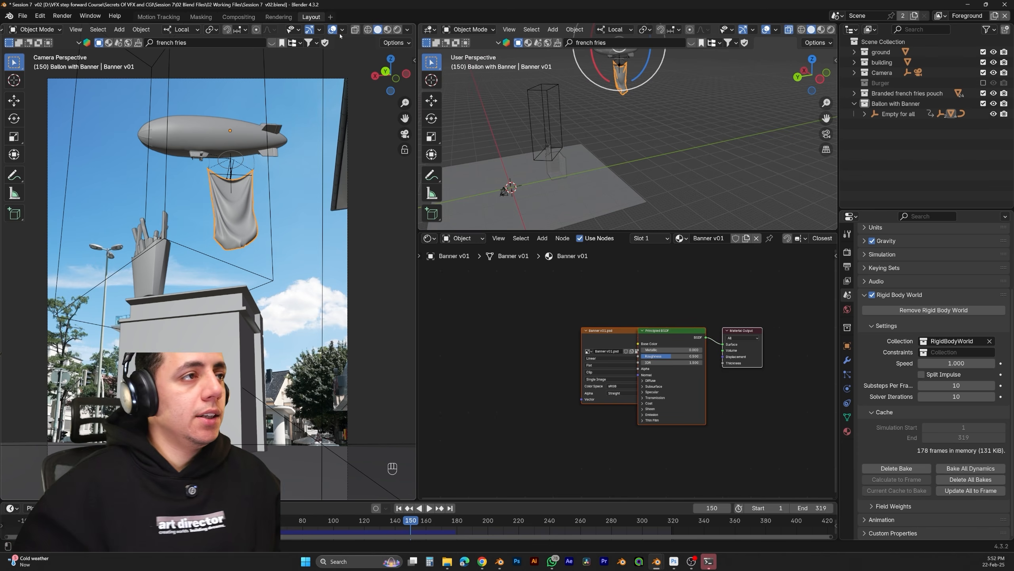
Show the camera view in rendered shading and enable the Burger collection
key(z)
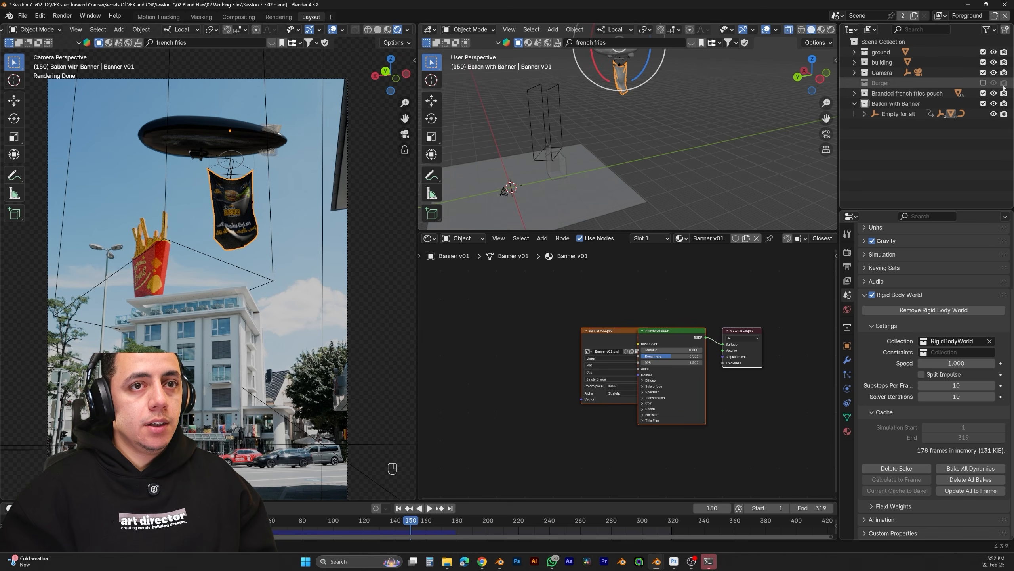
click(983, 82)
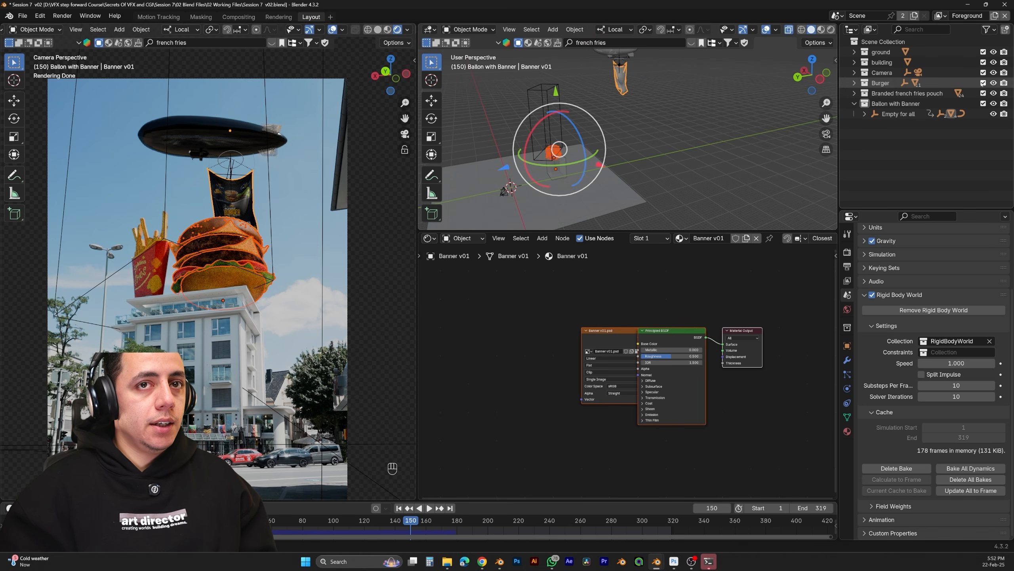
Select Empty for all, delete its keyframes at frames 1 and 200, and return to frame 1
click(898, 114)
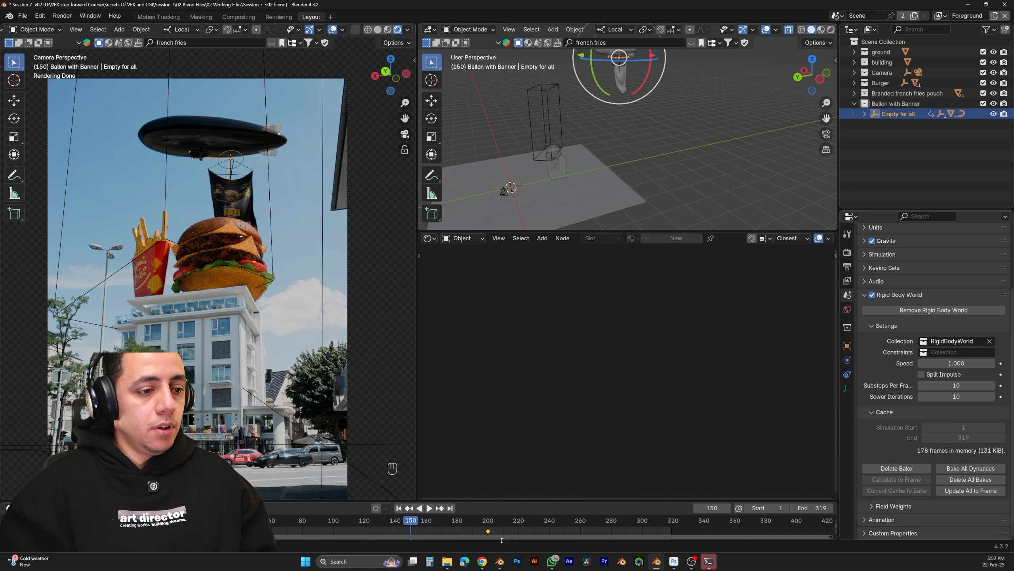
key(Delete)
key(Delete)
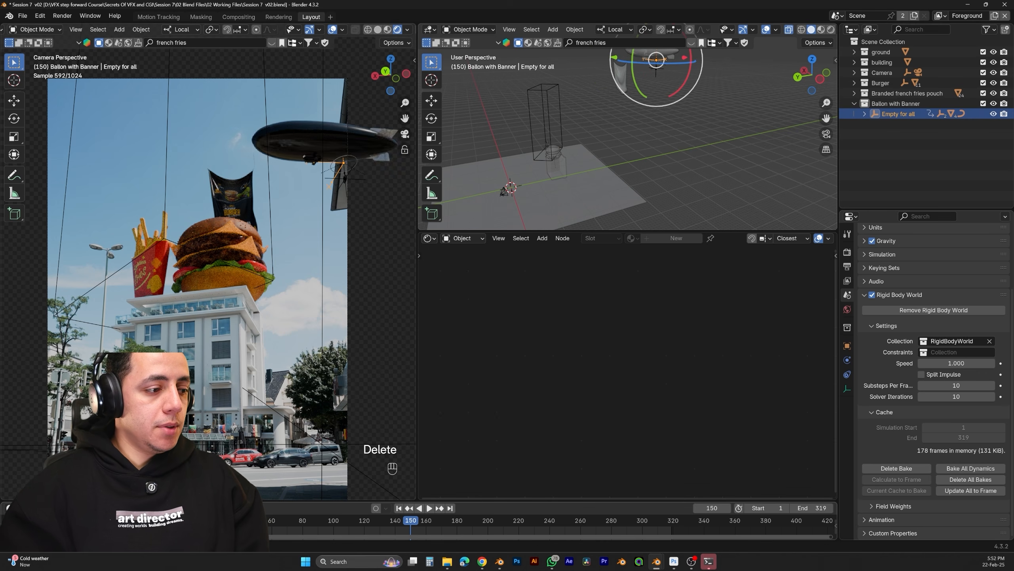
key(shift+Left)
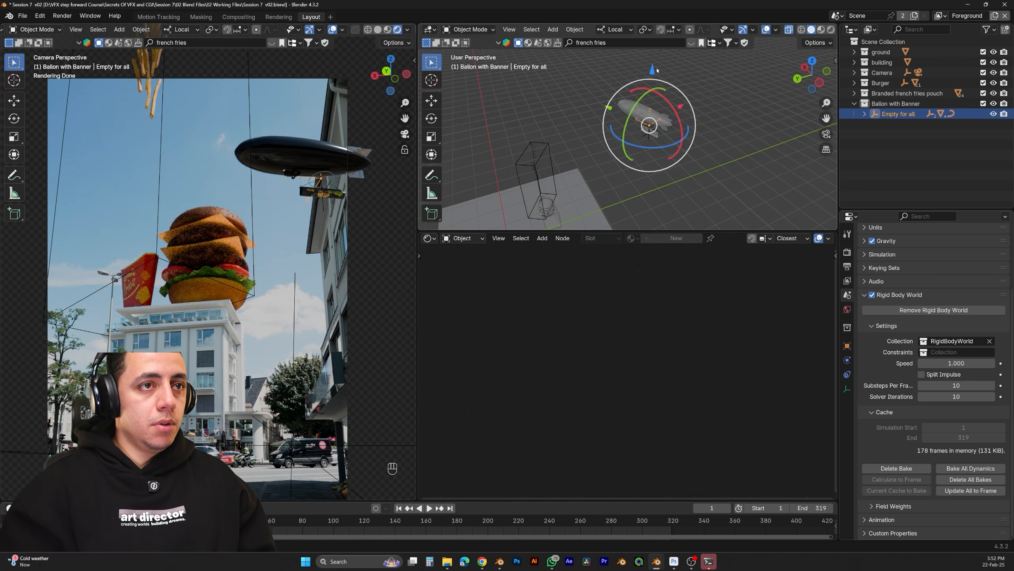
Lower Empty for all to about Z 28.36 m, rotate it to about -77.83° around Z, and shift it along local Y behind the side building
key(g)
key(z)
drag(657, 85, 628, 166)
shift+middle_drag(628, 166, 647, 131)
mouse_move(660, 133)
mouse_down()
mouse_move(643, 144)
mouse_move(653, 138)
mouse_up()
drag(582, 133, 569, 124)
key(KP_1)
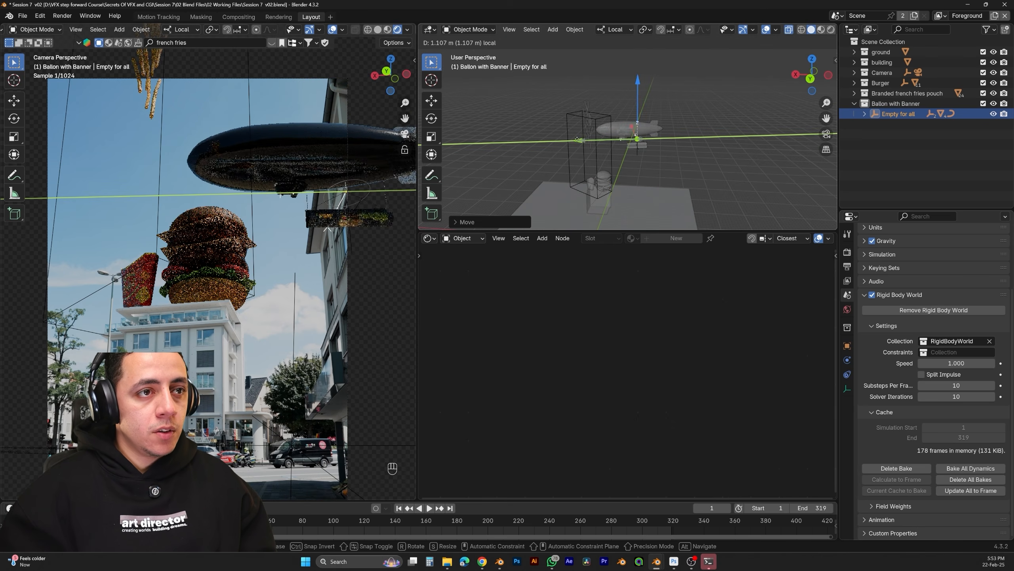
drag(576, 139, 618, 139)
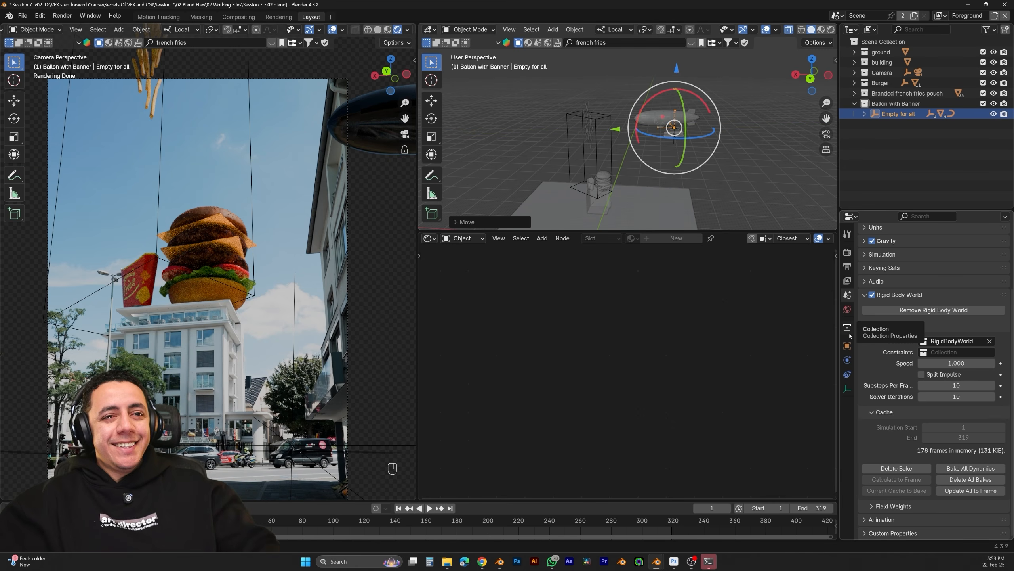
Insert location and rotation keyframes for the repositioned Empty for all at frame 1
click(847, 346)
scroll(932, 322, up, 3)
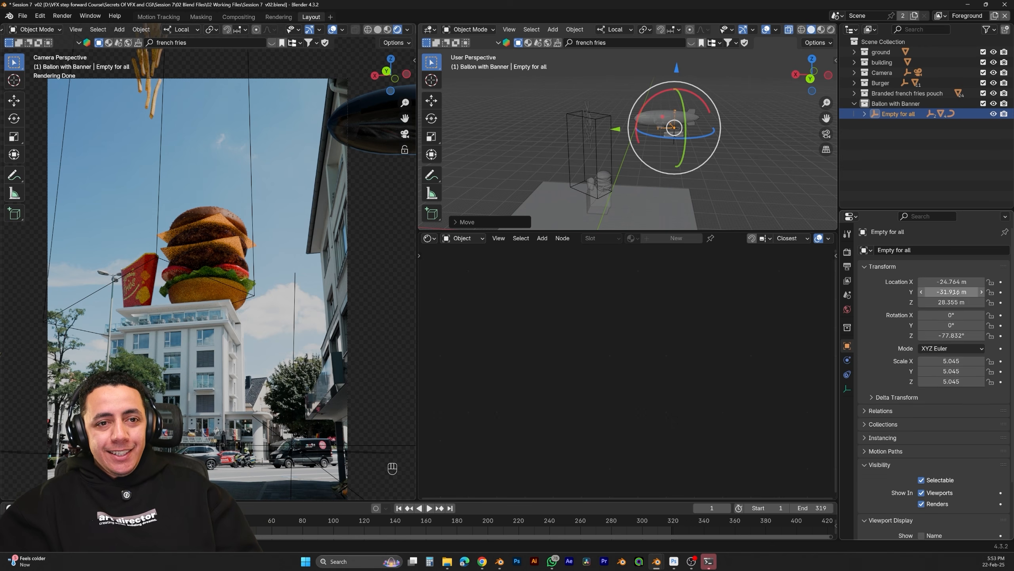
right_click(958, 293)
click(958, 293)
right_click(957, 318)
click(958, 319)
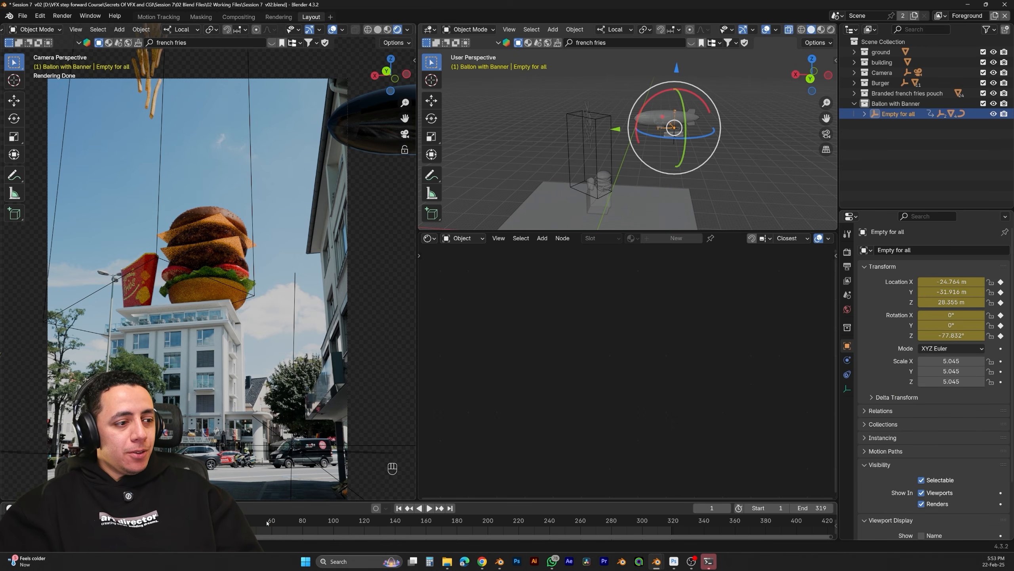
At frame 200, move Empty for all along its local Y axis to about X -4.48 m, Y -27.54 m, above the burger
drag(267, 522, 488, 527)
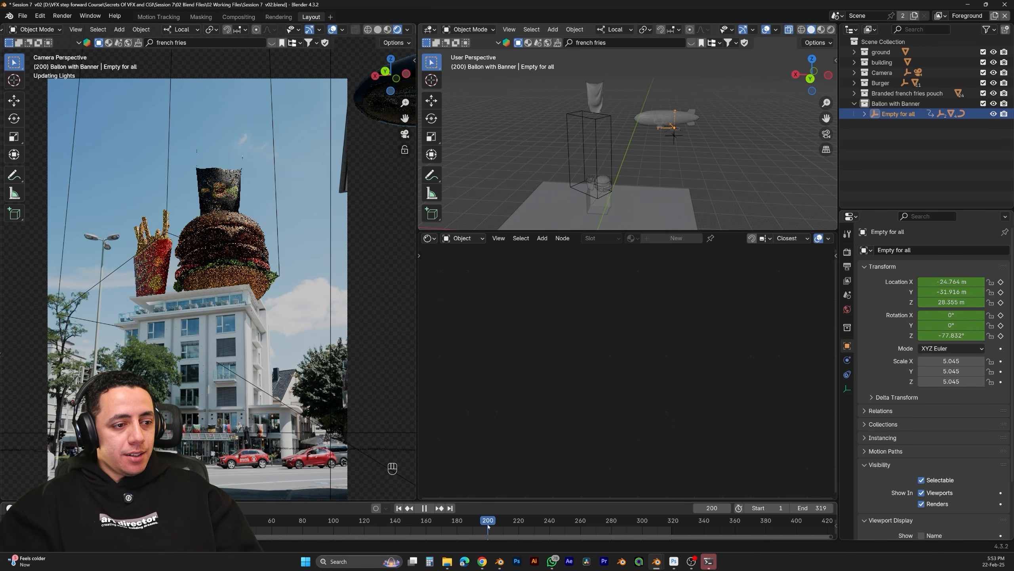
key(g)
key(y)
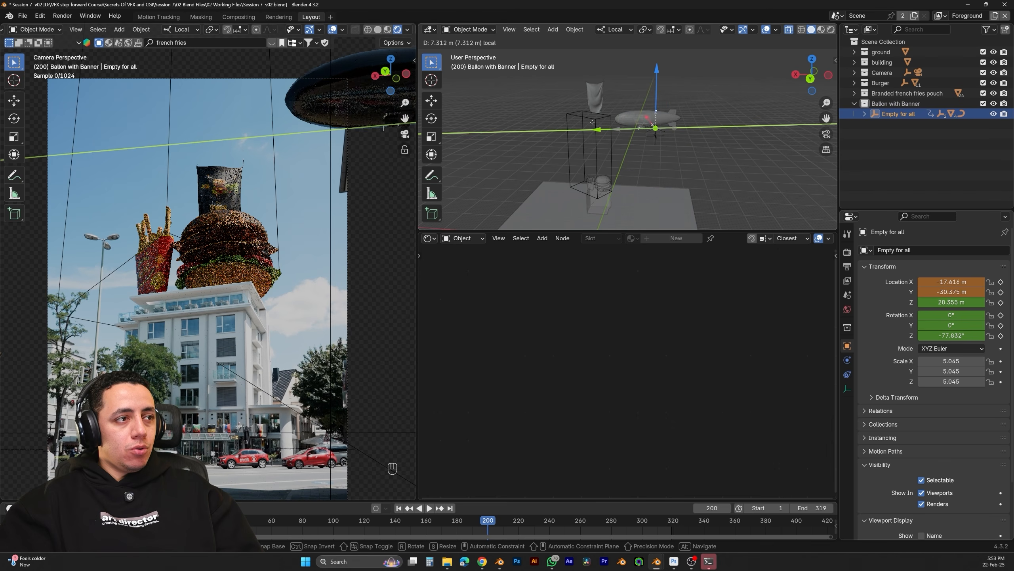
click(558, 112)
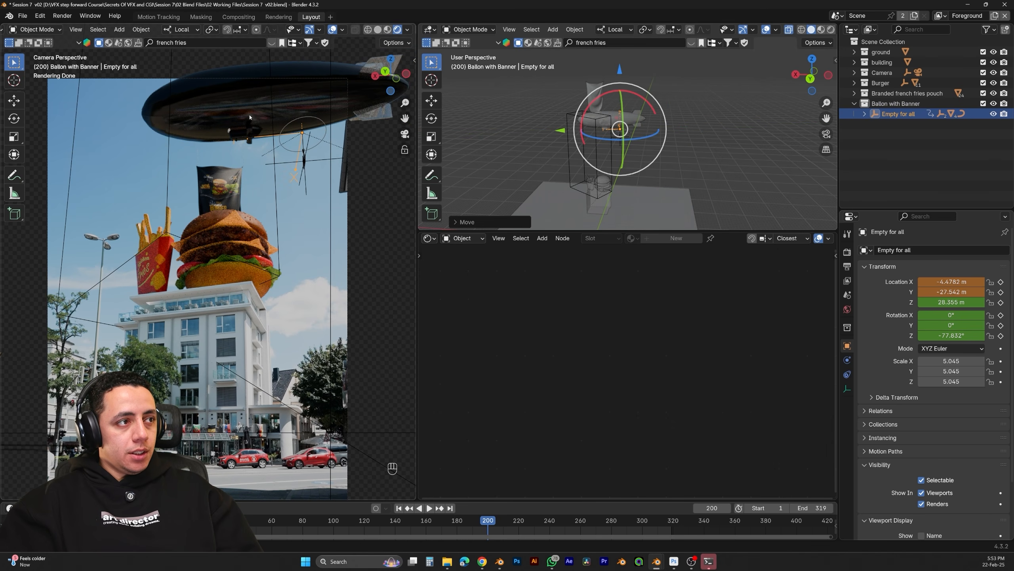
At frame 200, rotate Empty for all to about -87.63° around Z, shift it to about Y -30.63 m, and keyframe its location and rotation
middle_drag(579, 168, 602, 151)
key(r)
key(z)
click(611, 152)
drag(655, 102, 663, 97)
right_click(954, 285)
click(954, 285)
right_click(950, 315)
click(950, 317)
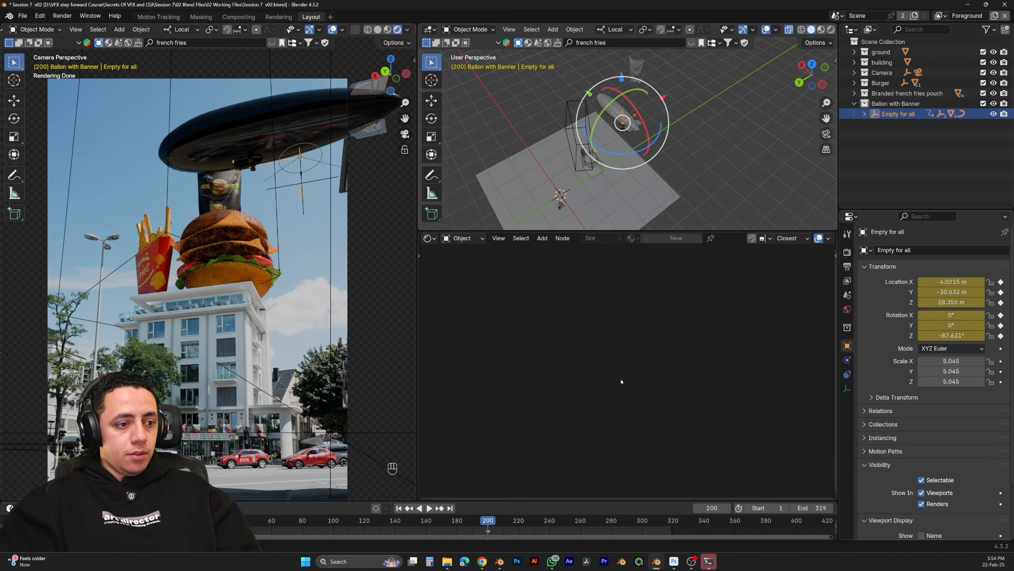
Bake the cloth simulation of Banner v01 for frames 1 to 319 and play back the airship's flight
click(636, 67)
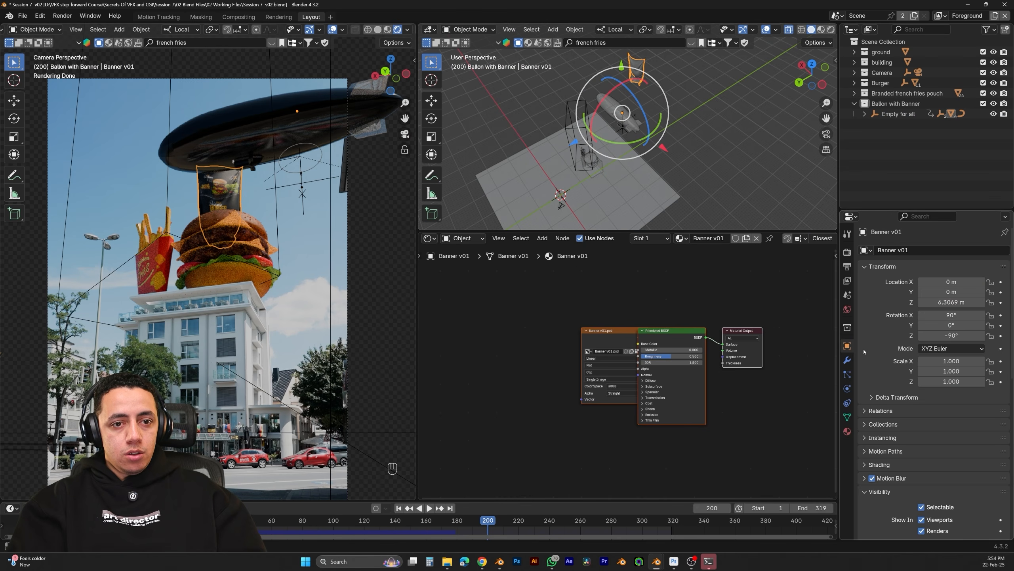
click(849, 388)
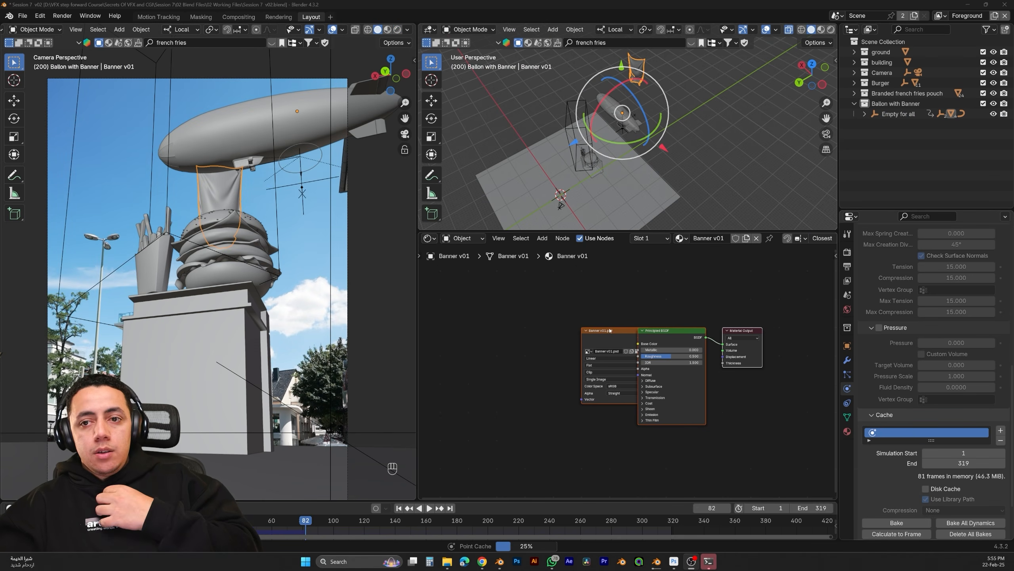
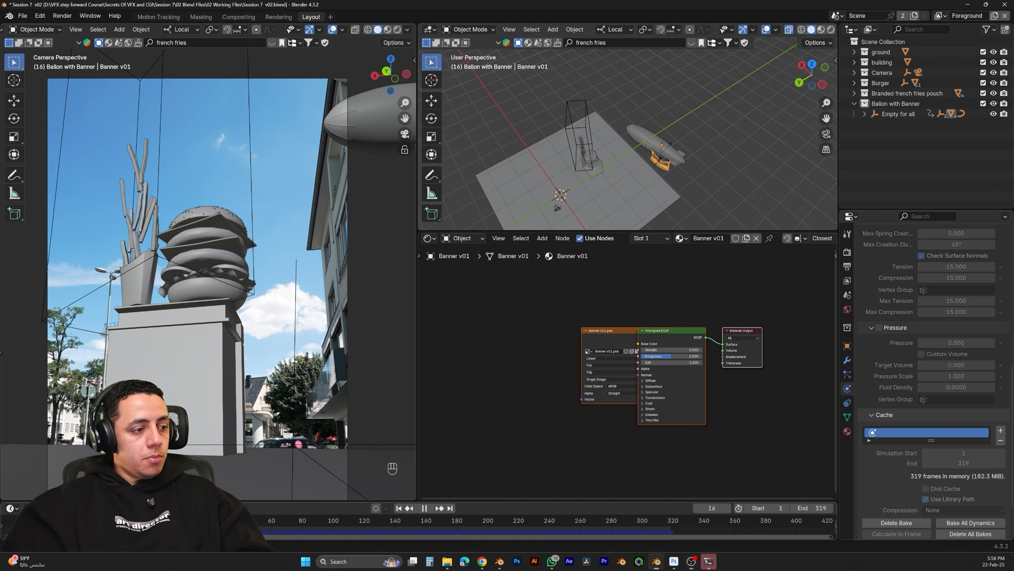
key(space)
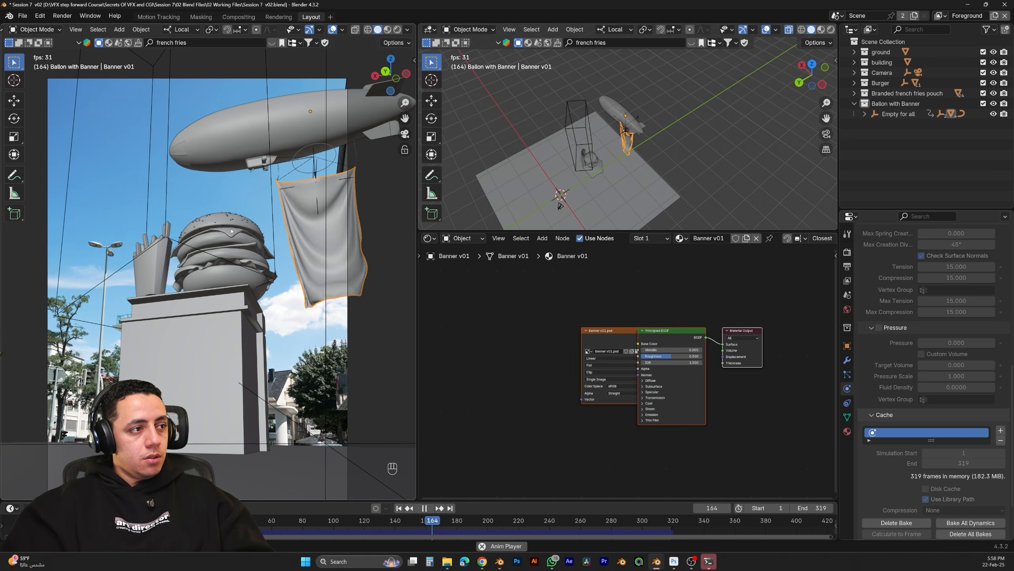
key(space)
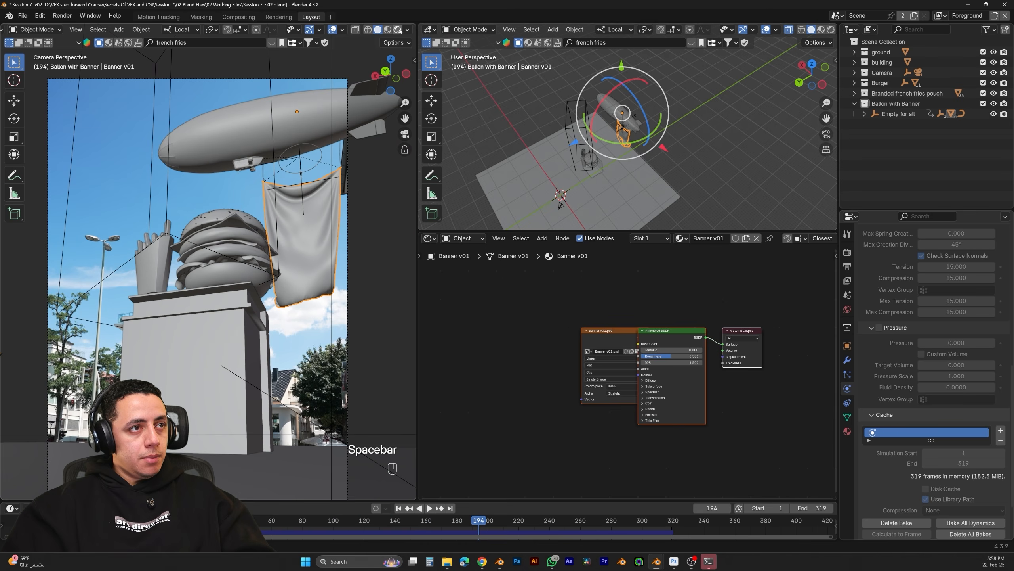
Switch the camera view to rendered shading and check the banner's look between frames 195 and 222
key(z)
key(space)
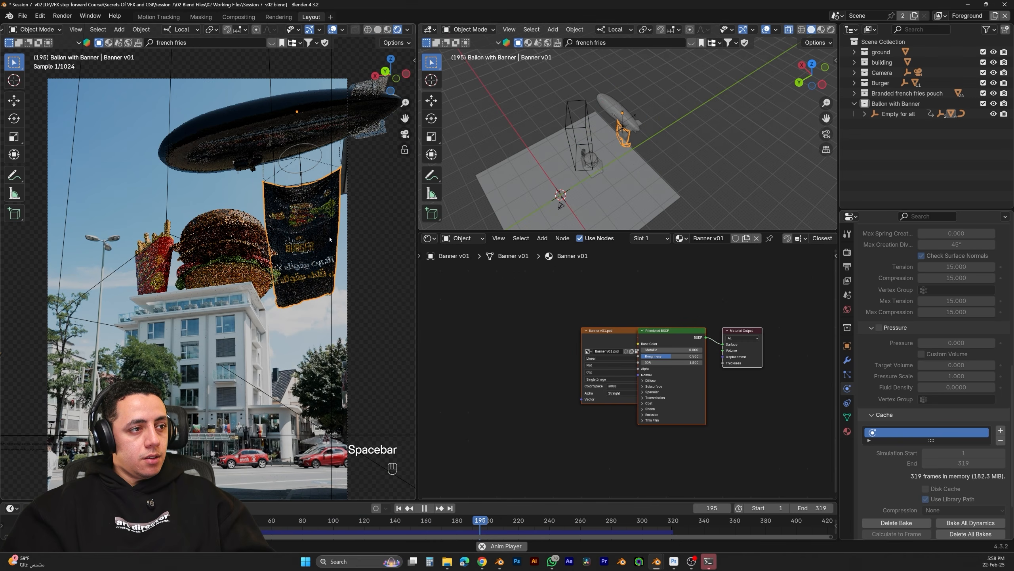
key(space)
key(space)
key(space)
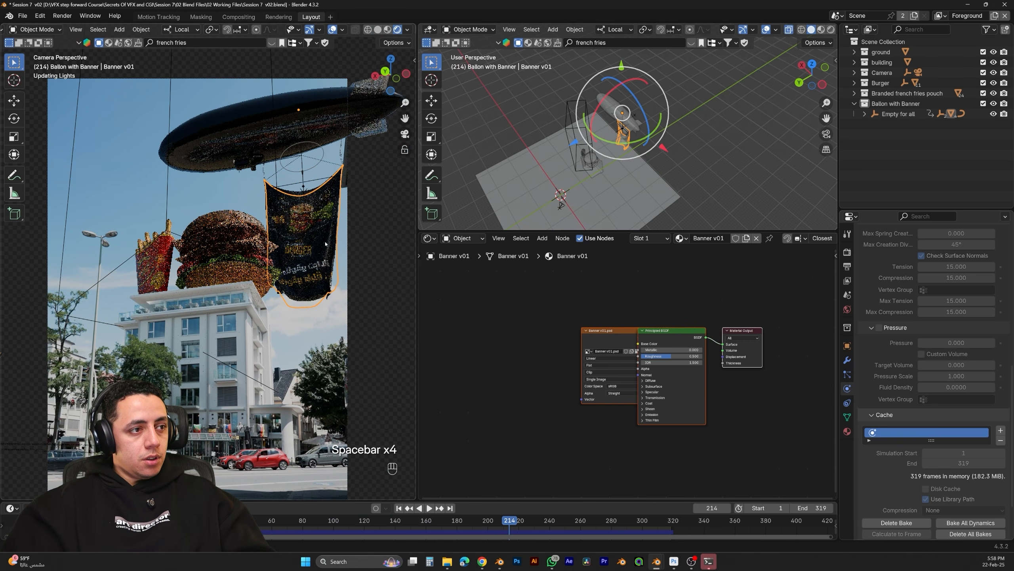
key(space)
key(space)
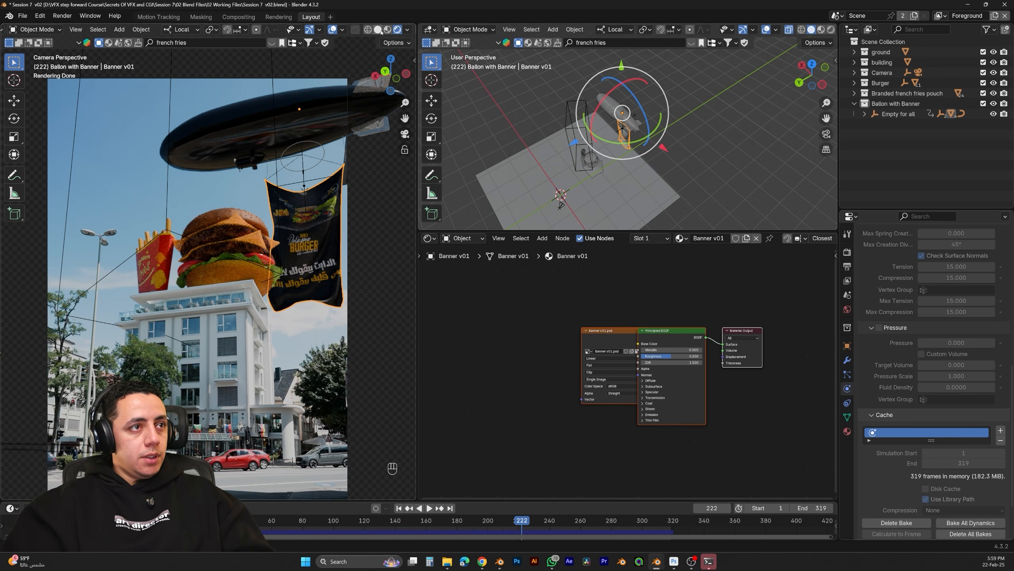
Set the strength of the Wind force field under the airship to 1000
click(322, 154)
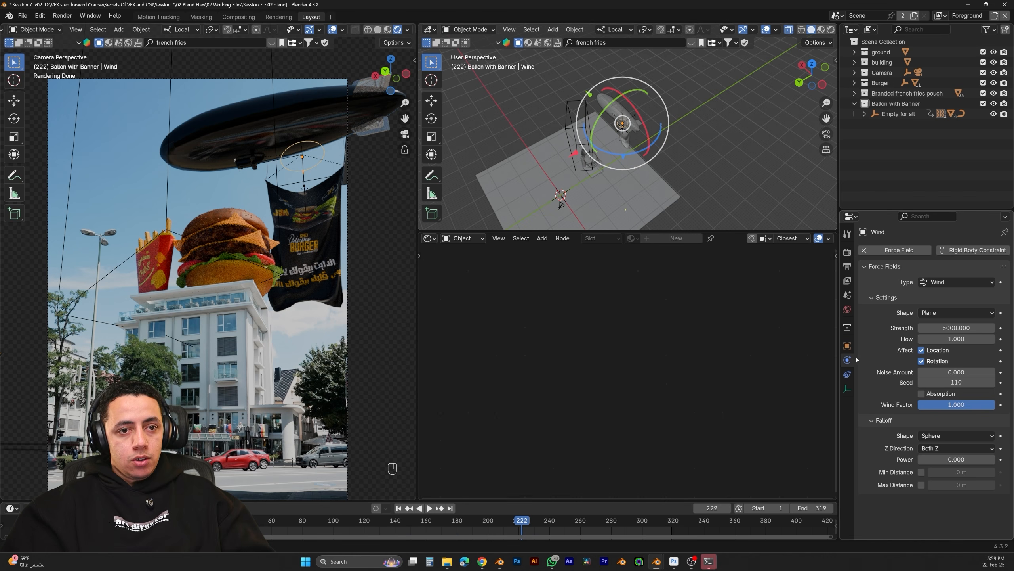
click(957, 328)
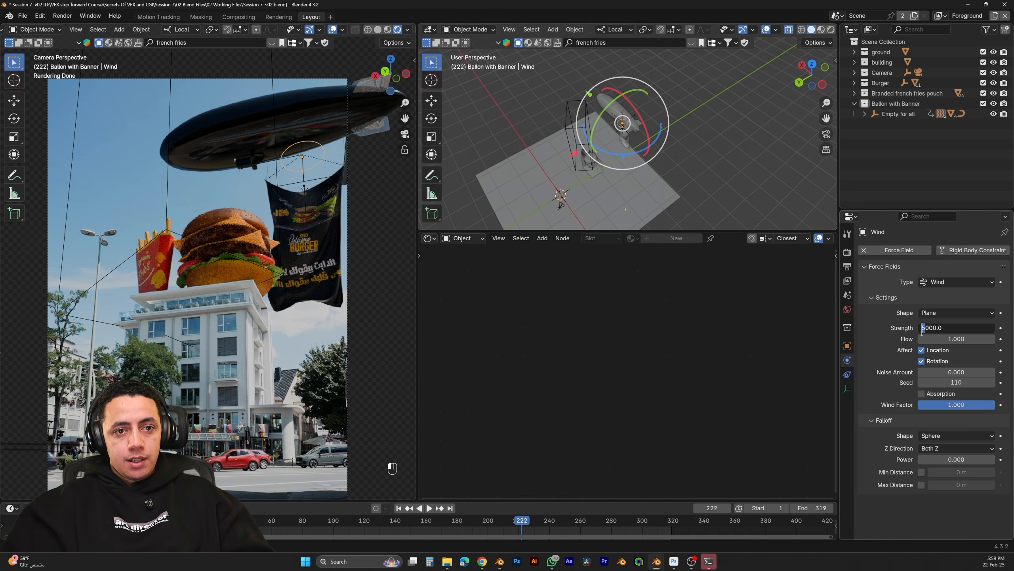
text(1000)
key(Return)
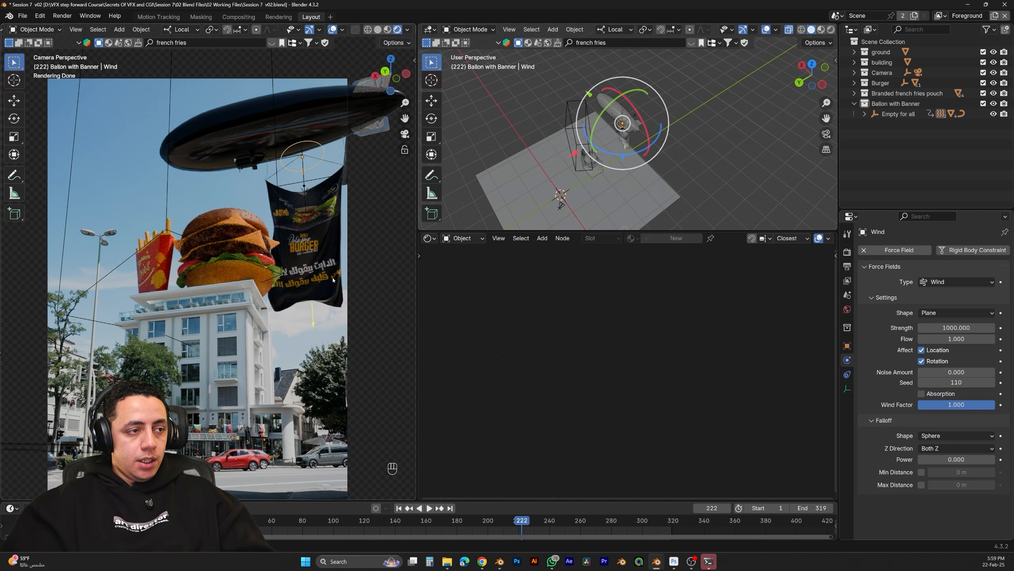
Return to an early frame and play the shot to check how the banner reacts to the weaker wind
click(324, 520)
click(240, 521)
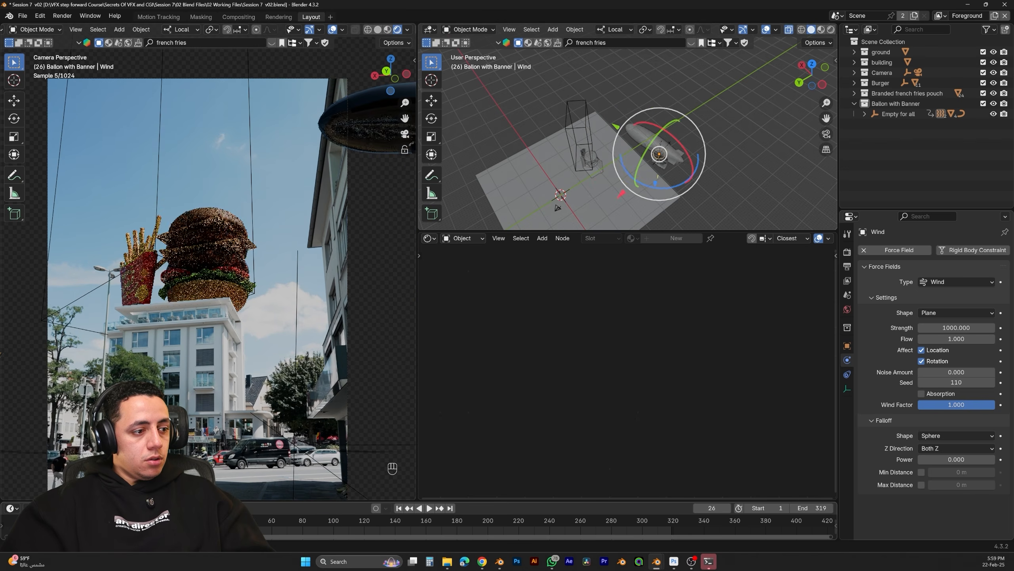
key(space)
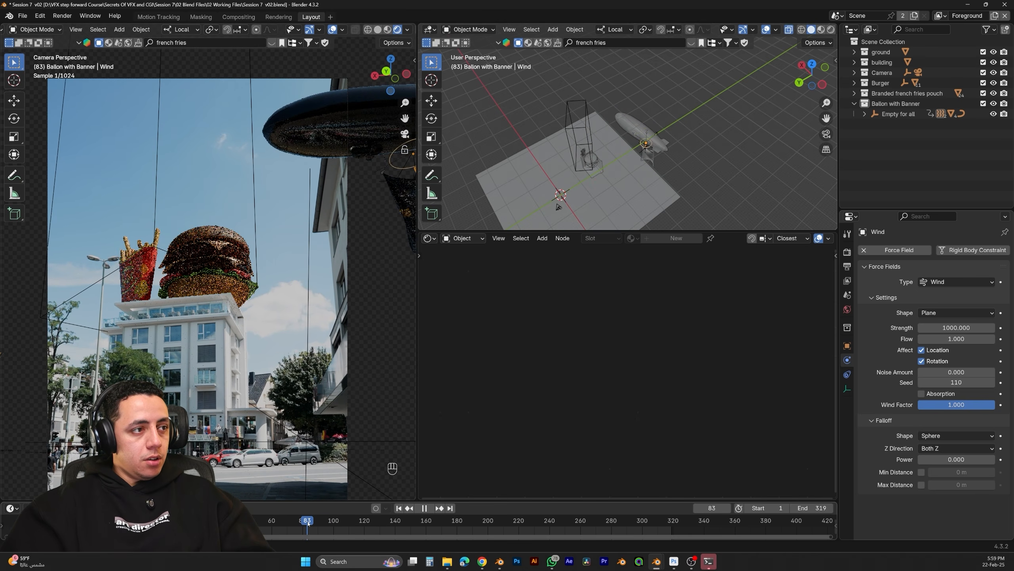
key(space)
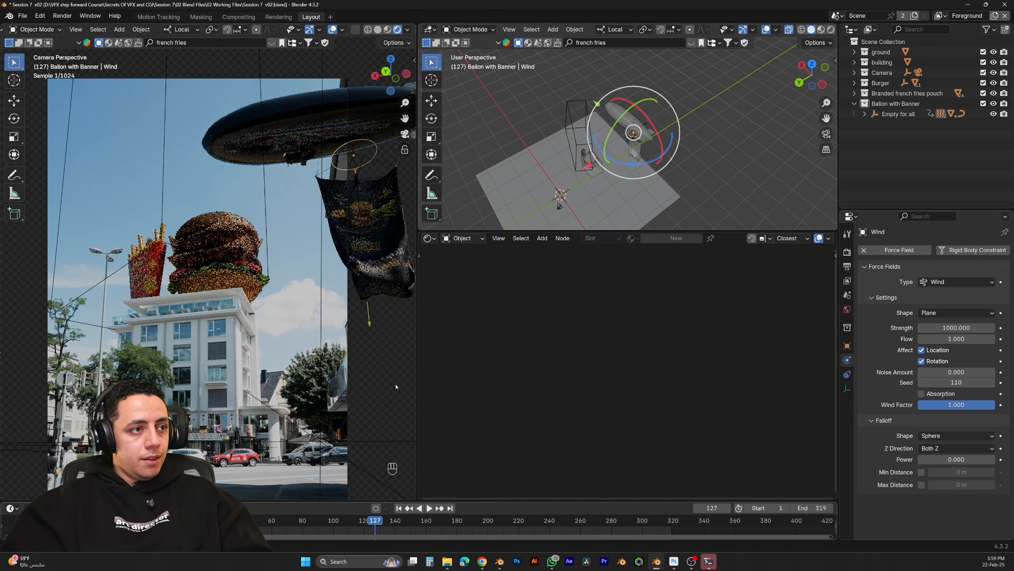
At frame 1, move Empty for all to about Y -47.3 m and Z 39.3 m, farther behind the burger, and rotate it to about -89.81° around Z
scroll(398, 399, down, 1)
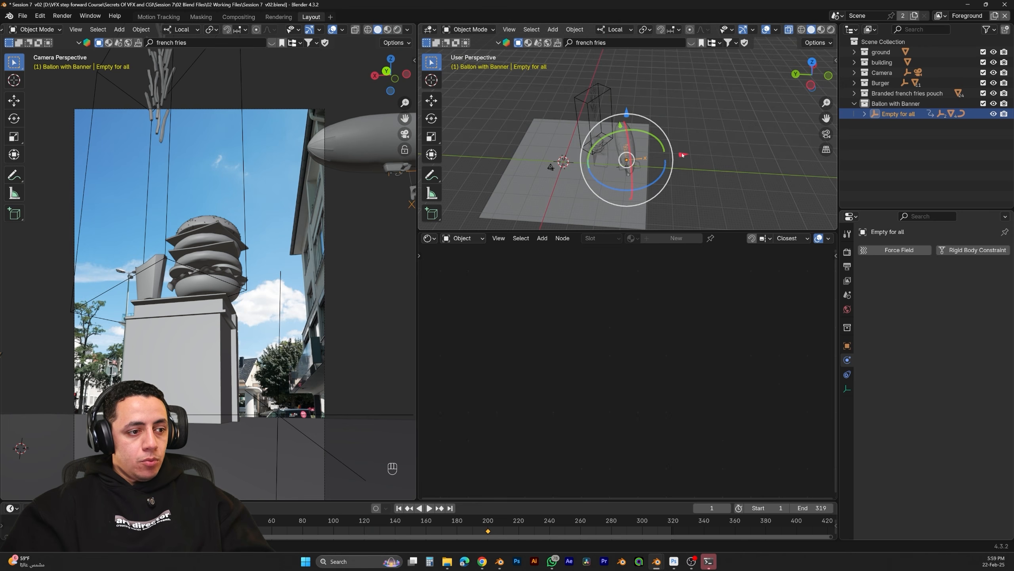
key(g)
key(x)
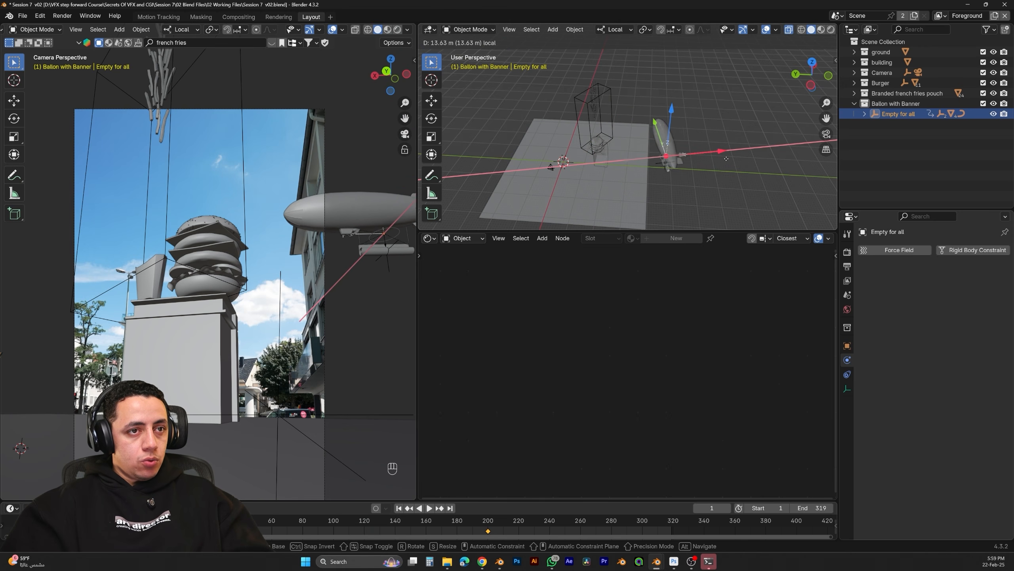
click(732, 160)
middle_drag(712, 157, 679, 140)
key(r)
key(z)
click(685, 162)
drag(670, 122, 669, 105)
middle_drag(695, 109, 659, 128)
drag(667, 126, 685, 119)
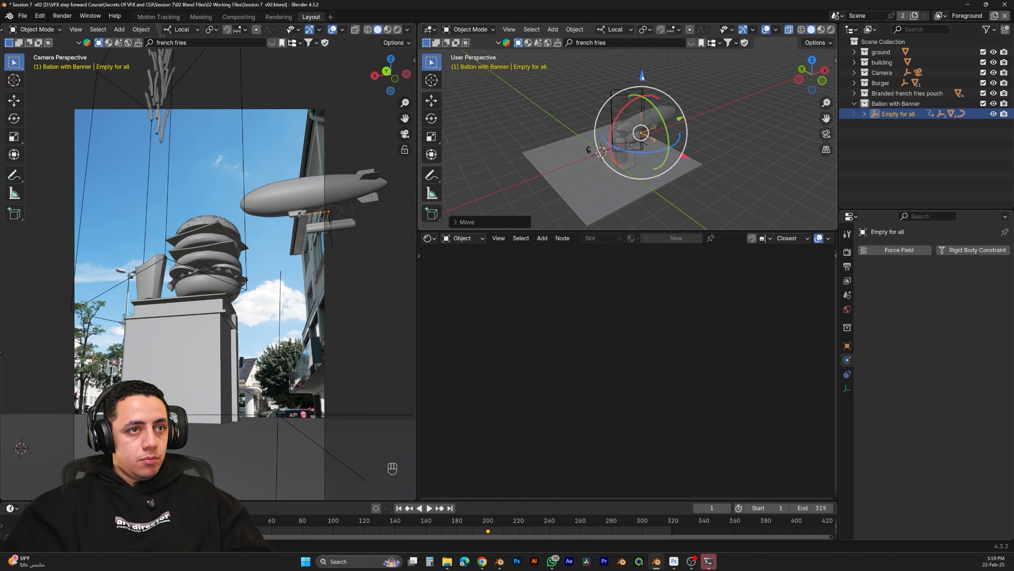
drag(642, 77, 643, 62)
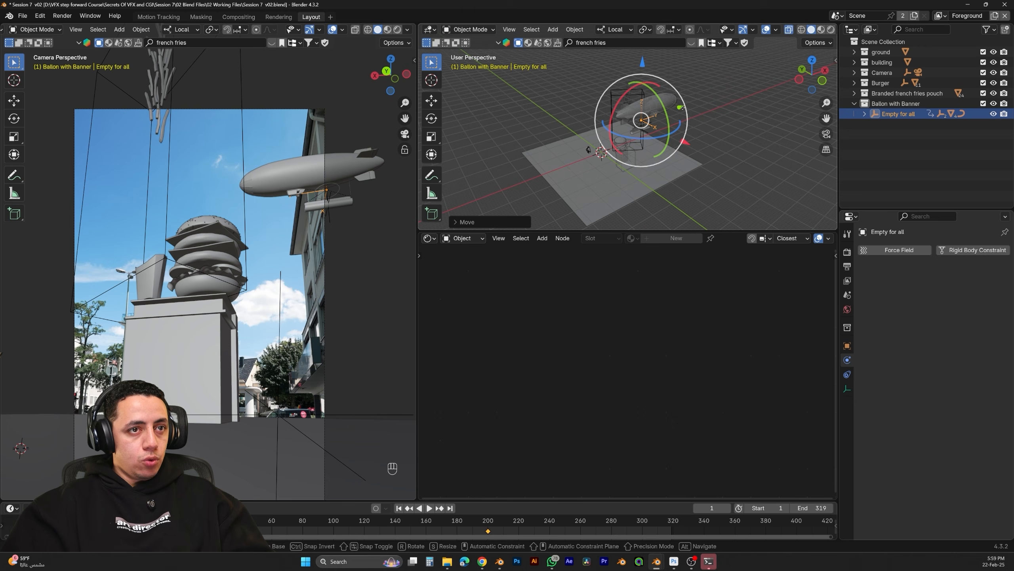
Insert location and rotation keyframes for Empty for all at frame 1 and delete its old keyframes at frame 200
click(848, 346)
right_click(957, 322)
click(957, 322)
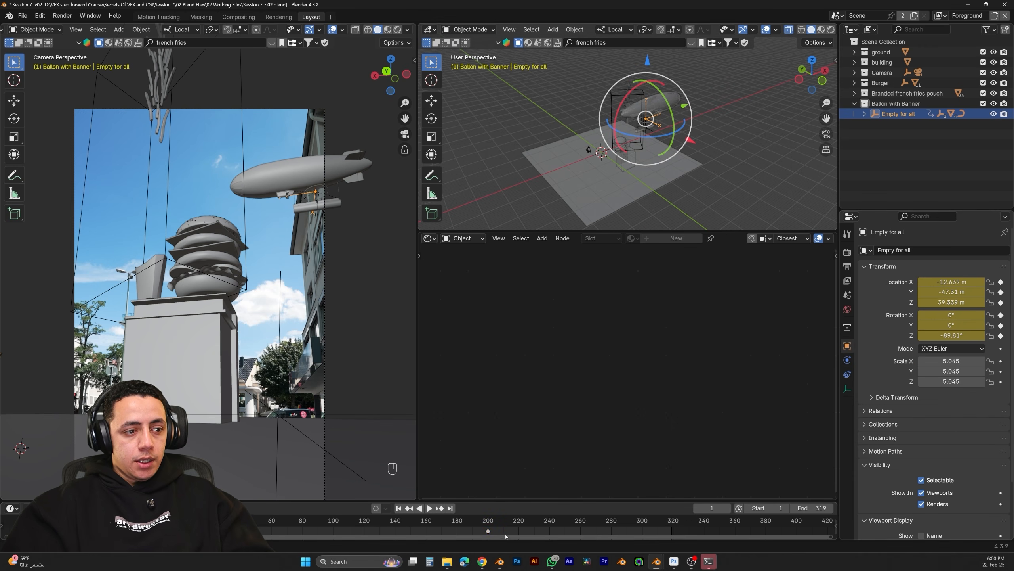
key(Delete)
At frame 200, move Empty for all to about X -3.41 m, Y -47.66 m, Z 42.18 m, rotate it to -82.57° around Z, and keyframe location and rotation
click(489, 525)
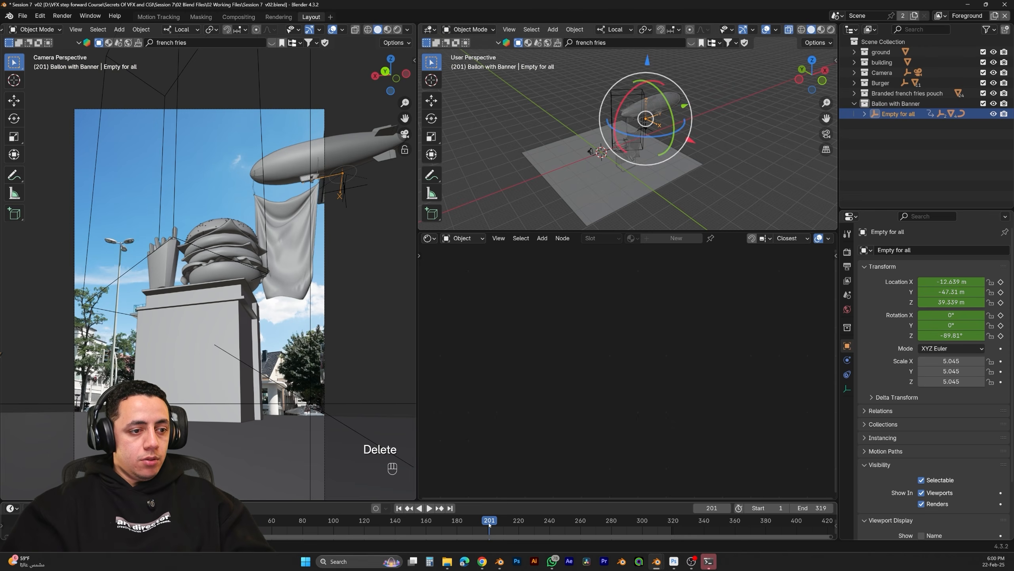
click(487, 525)
drag(684, 106, 717, 125)
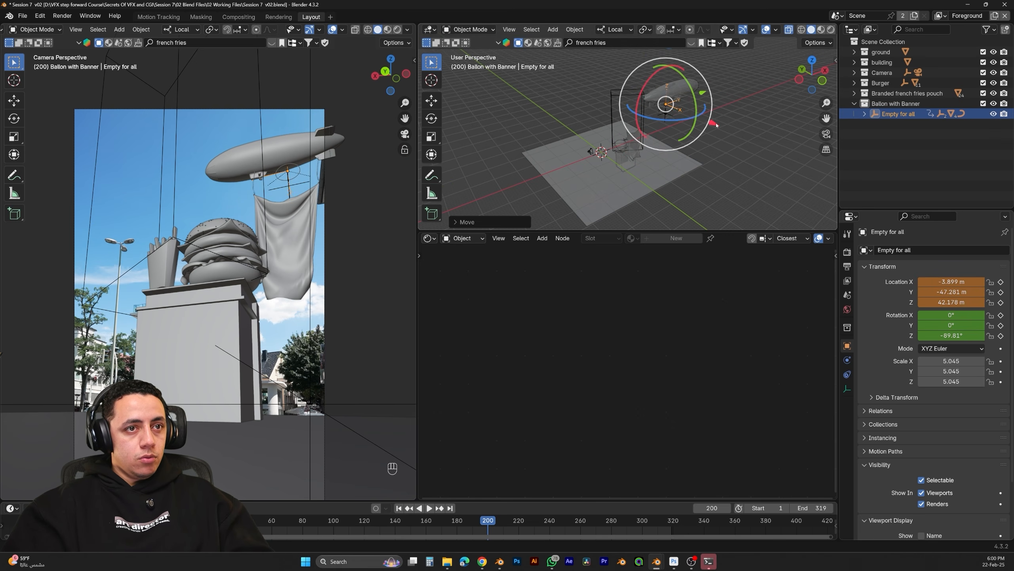
middle_drag(717, 125, 715, 157)
right_click(961, 293)
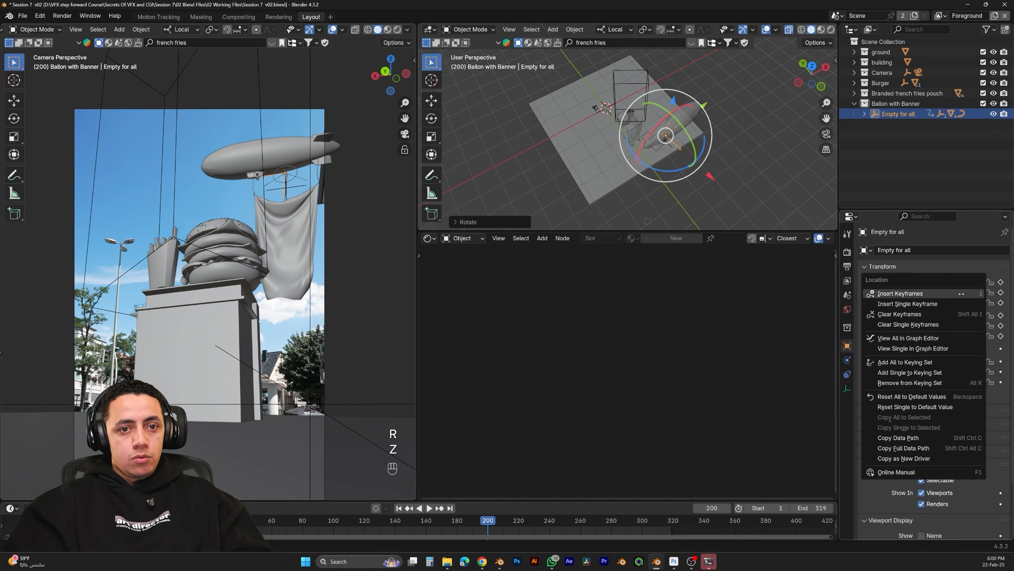
click(960, 293)
right_click(961, 320)
click(961, 321)
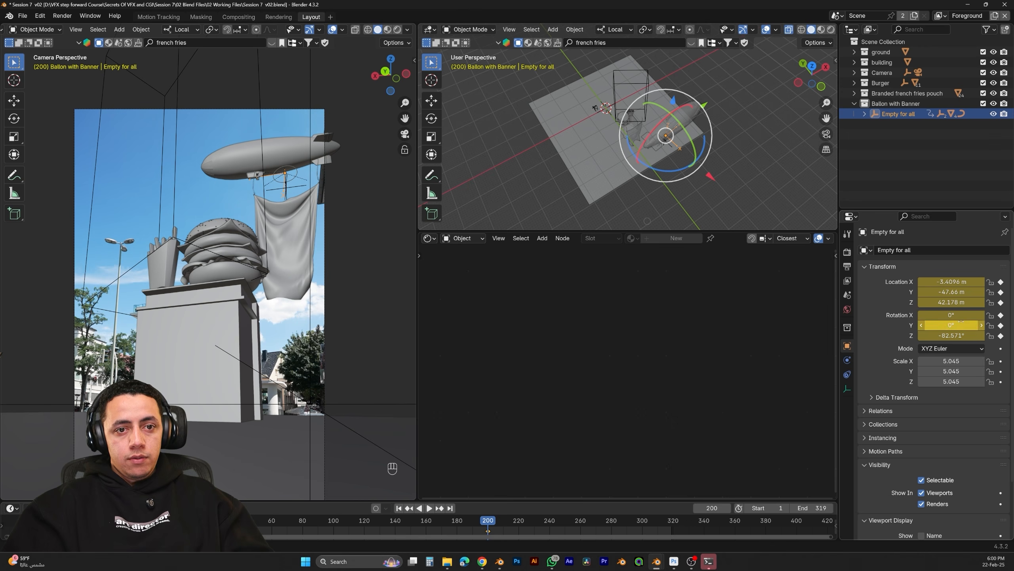
Scrub and play the opening frames to review how the french fries fall into the pouch, and return to frame 1
click(173, 254)
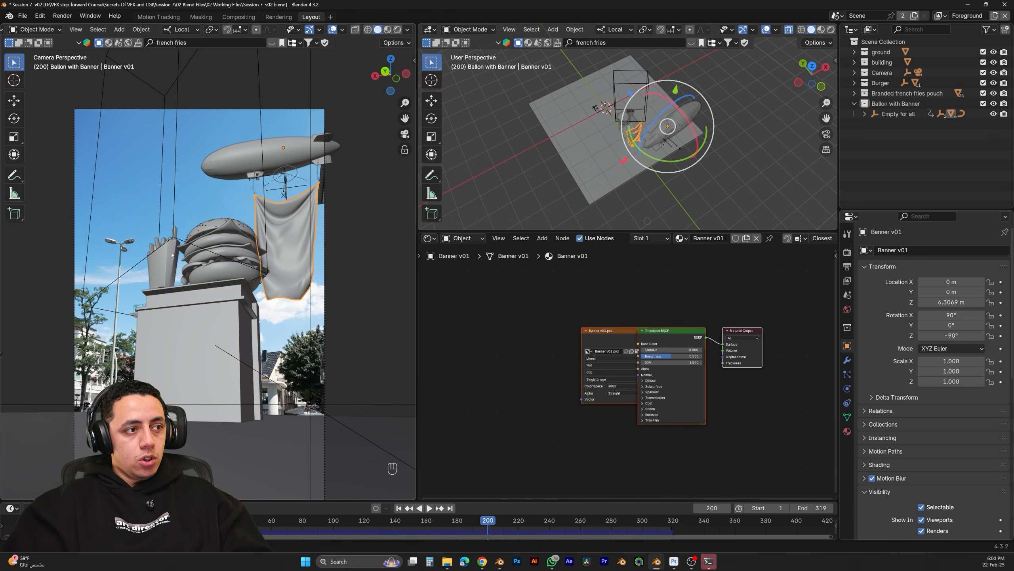
drag(488, 523, 182, 522)
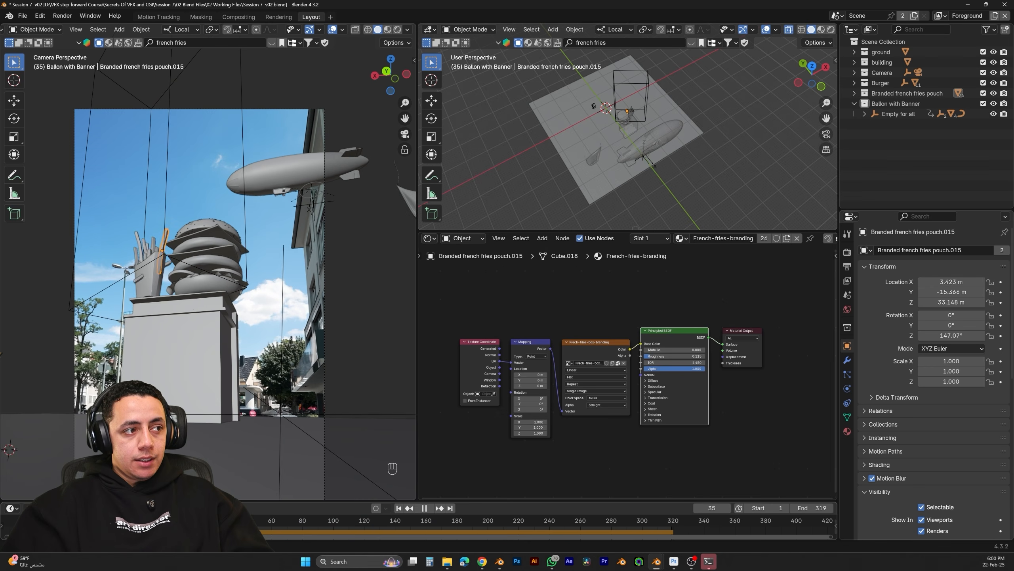
key(shift+Left)
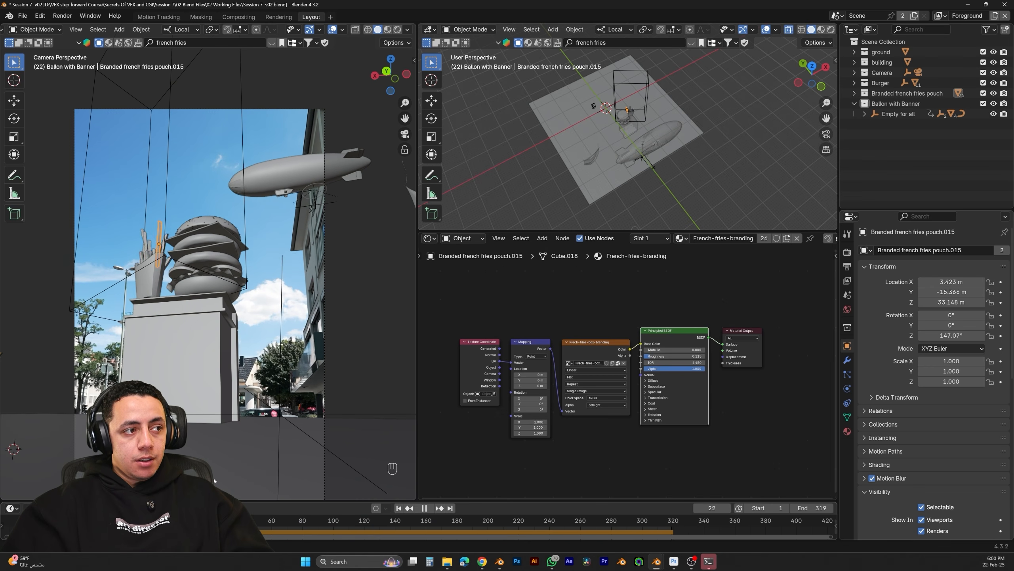
drag(213, 481, 180, 481)
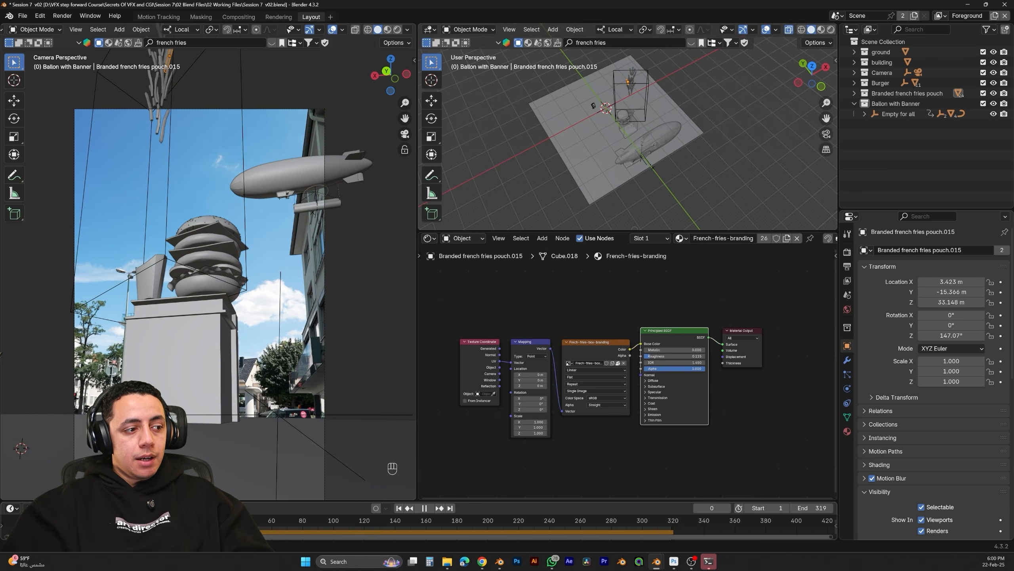
key(space)
key(space)
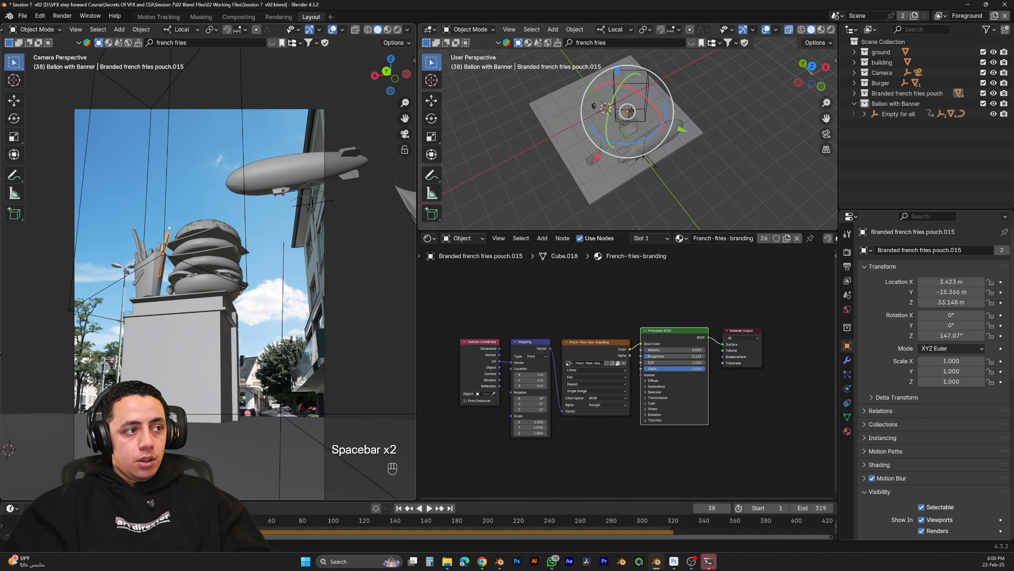
click(398, 508)
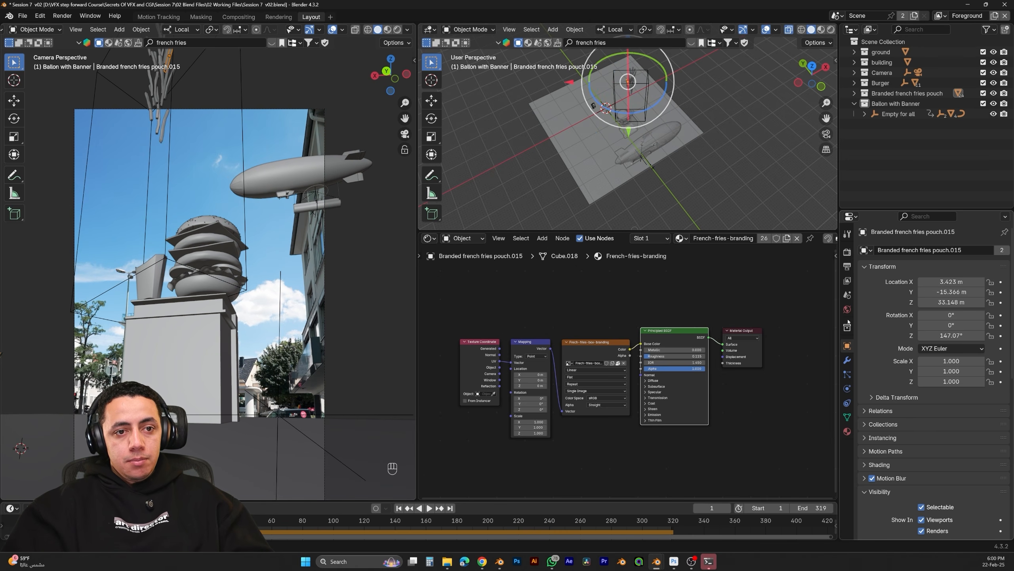
Set the Rigid Body World speed to 0.7 and both substeps per frame and solver iterations to 15, and delete all physics bakes
click(847, 295)
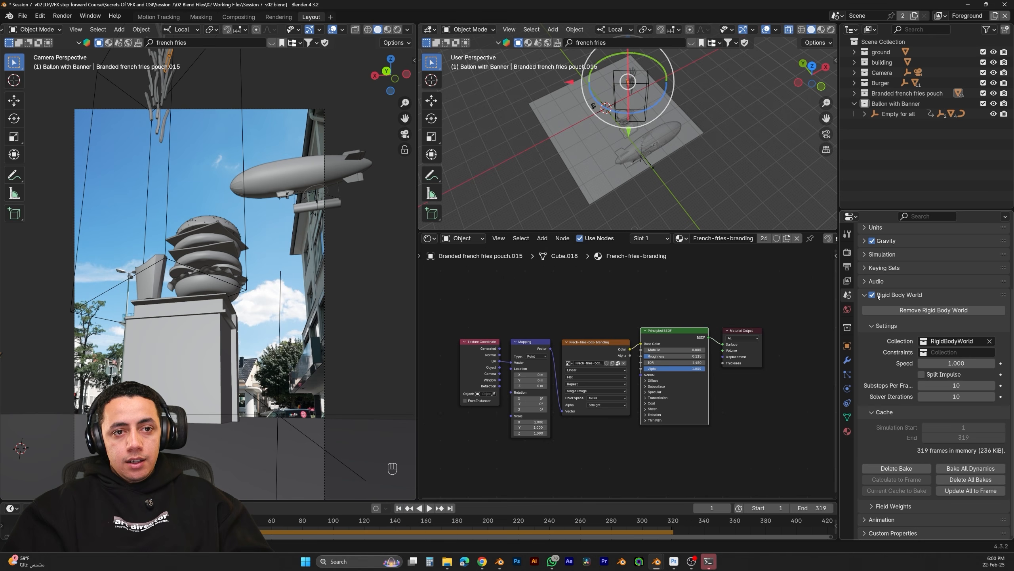
double_click(952, 362)
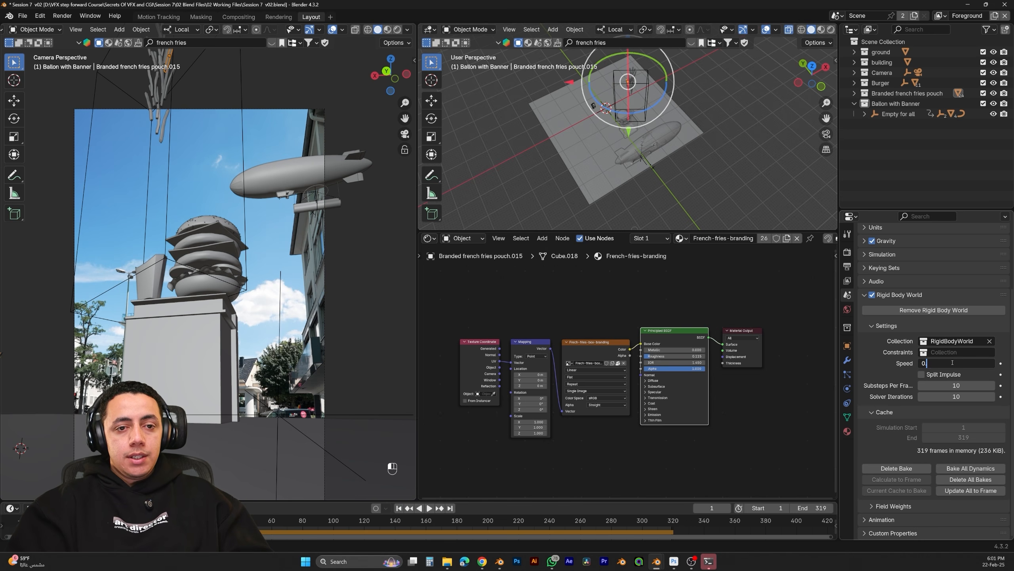
key(Return)
double_click(960, 396)
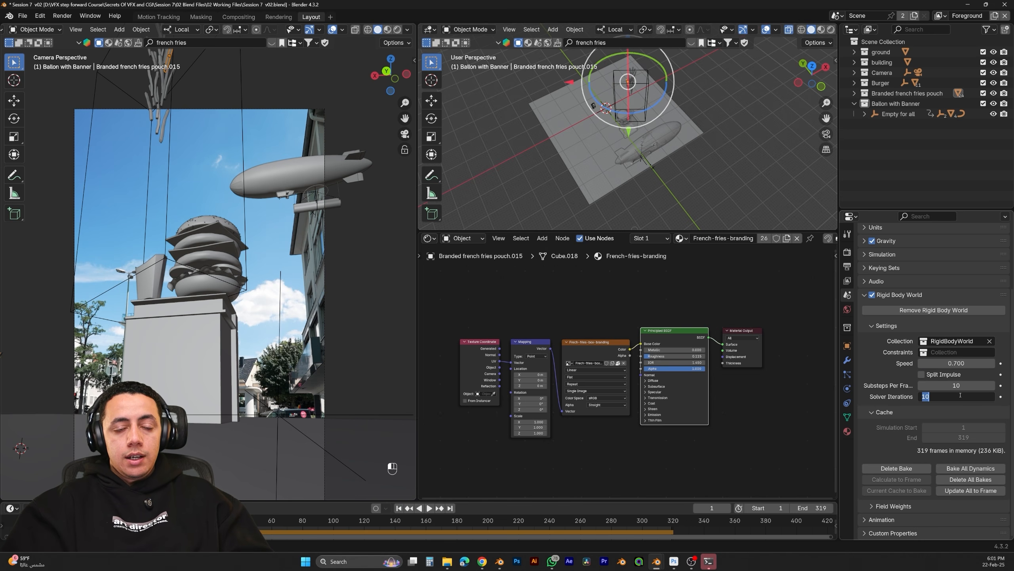
key(Return)
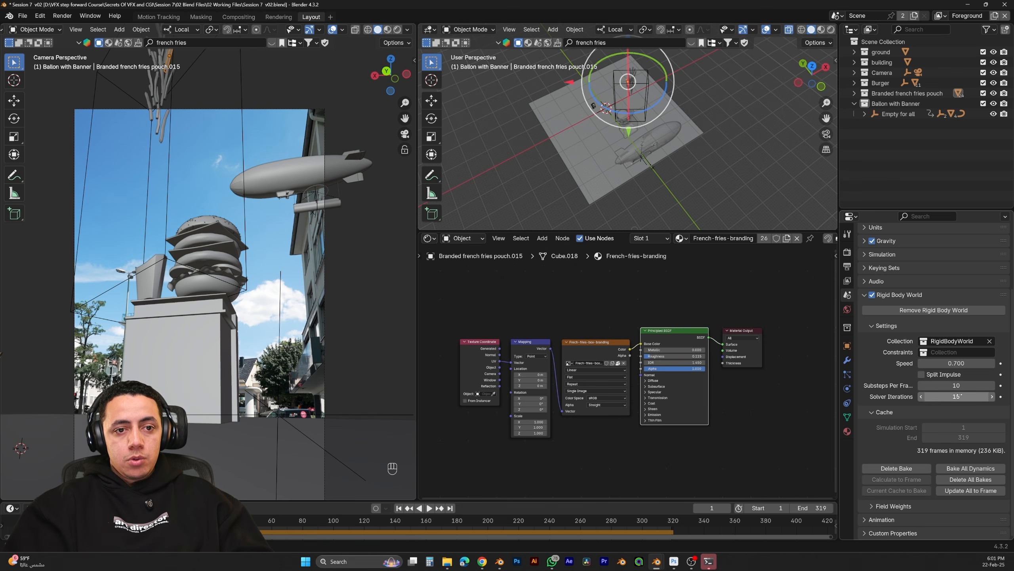
click(960, 386)
text(15)
key(Return)
click(974, 479)
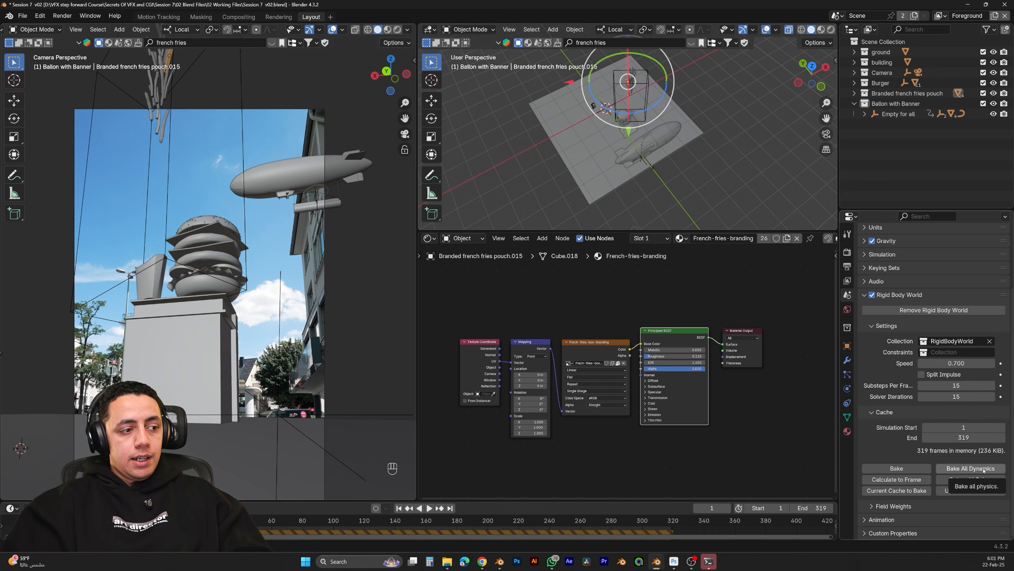
Bake all physics dynamics in the Rigid Body World cache and play back the animation
click(983, 468)
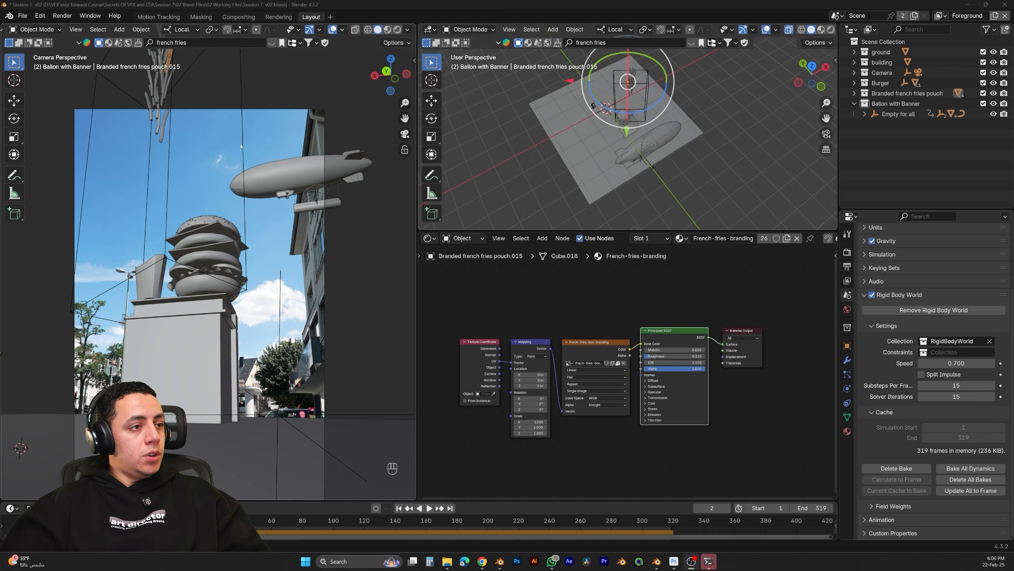
key(space)
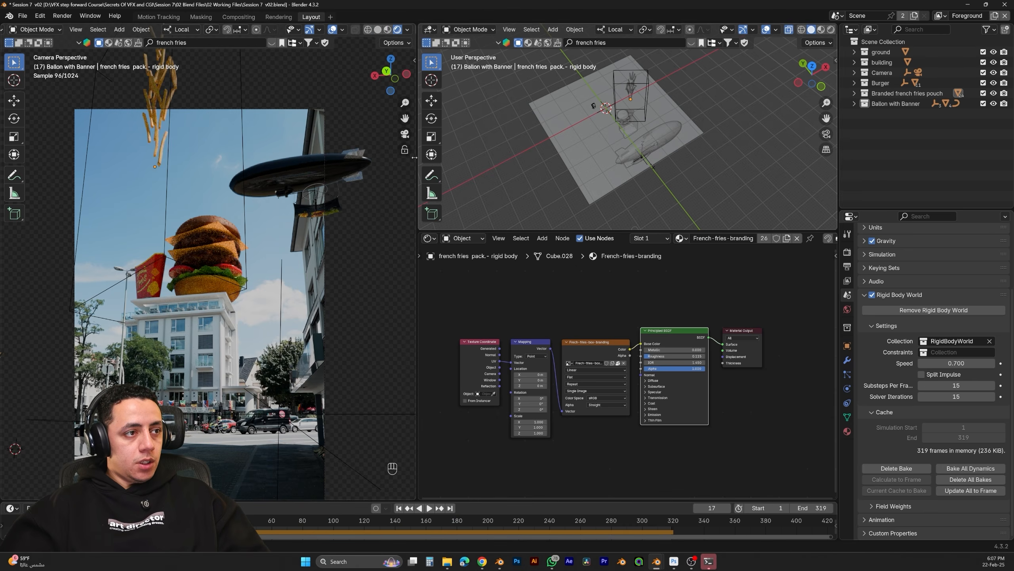
Select the airship's banner and move its Banner v01.psd image texture node clear of the Principled BSDF node
scroll(319, 200, up, 4)
click(248, 211)
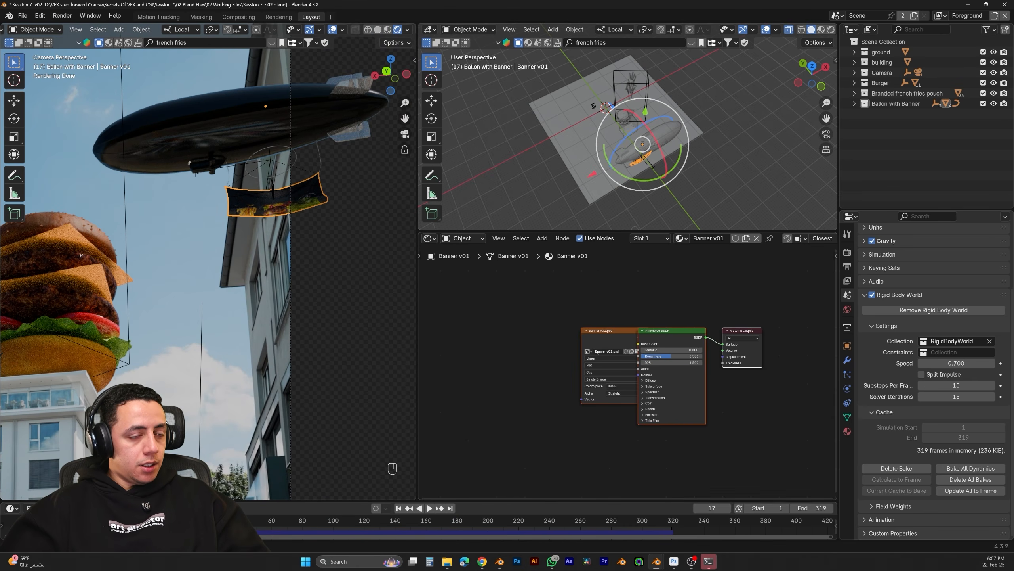
middle_drag(597, 351, 559, 350)
click(575, 336)
drag(575, 336, 448, 338)
middle_drag(543, 330, 603, 353)
Add a Geometry node above the banner material's existing nodes
key(shift+a)
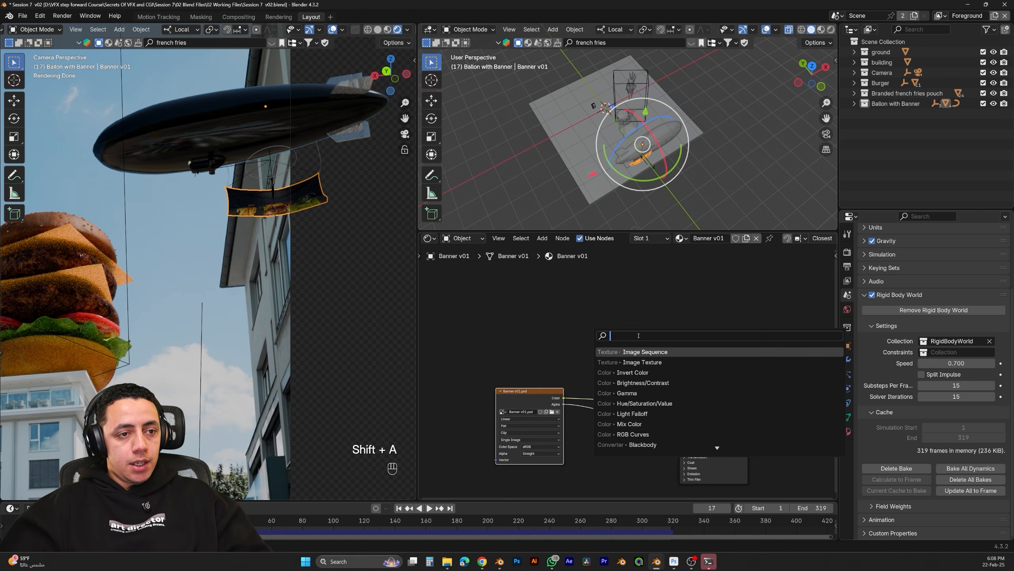
text(ge)
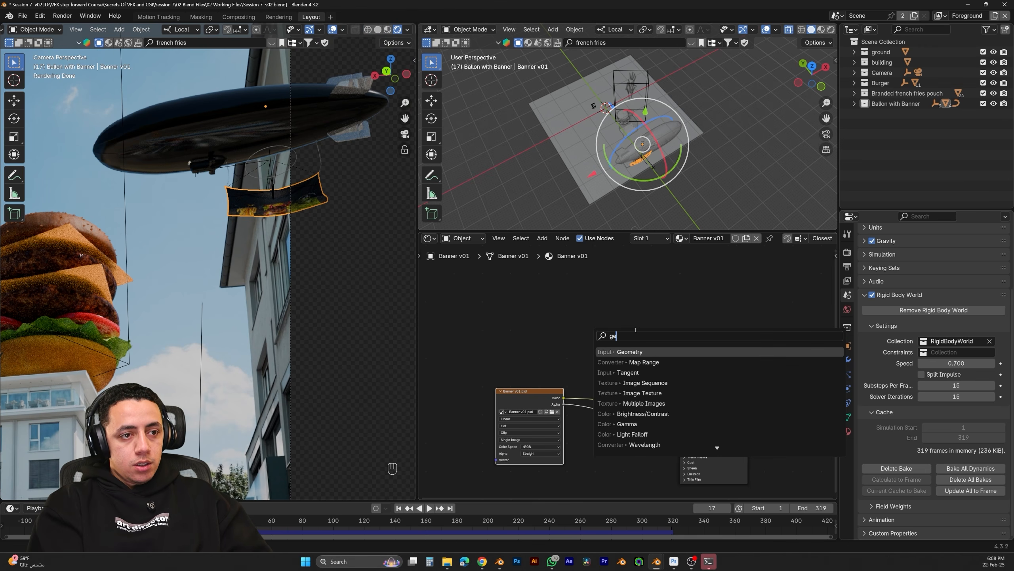
key(Return)
click(569, 274)
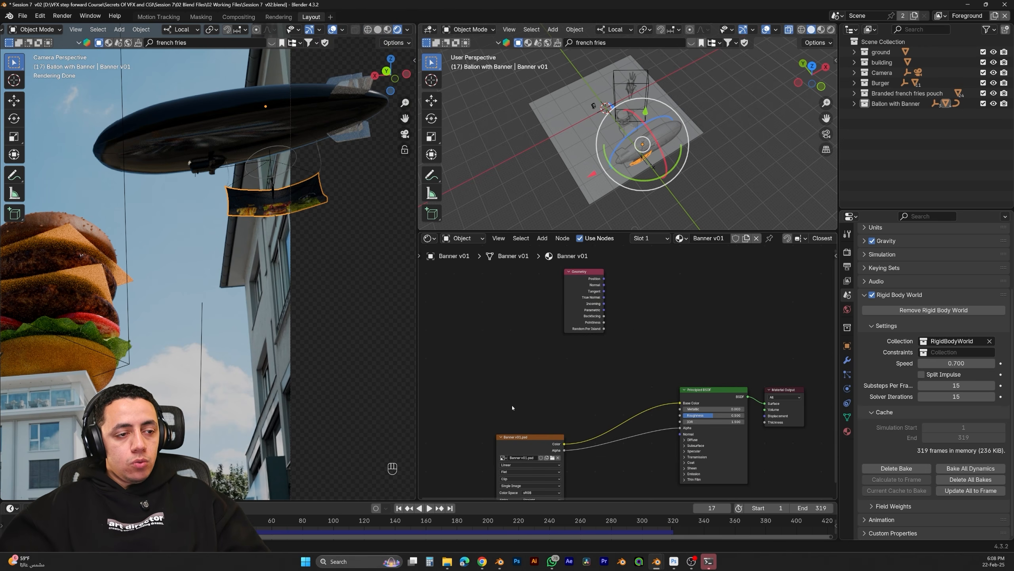
Insert a Mix Color node between the banner texture and Base Color, and link the Geometry node's Backfacing output to its Factor
key(shift+a)
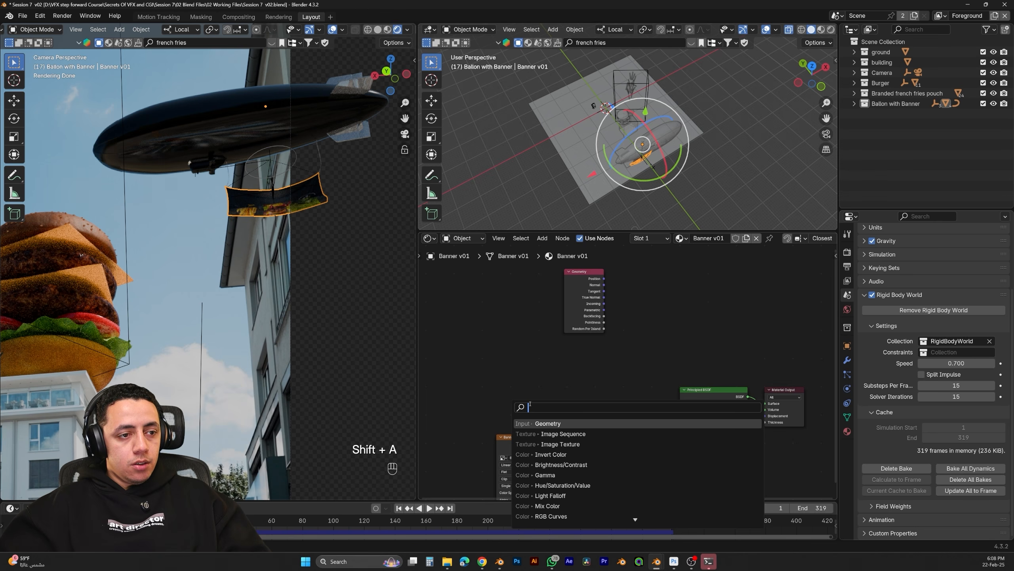
text(mix)
click(547, 433)
click(621, 358)
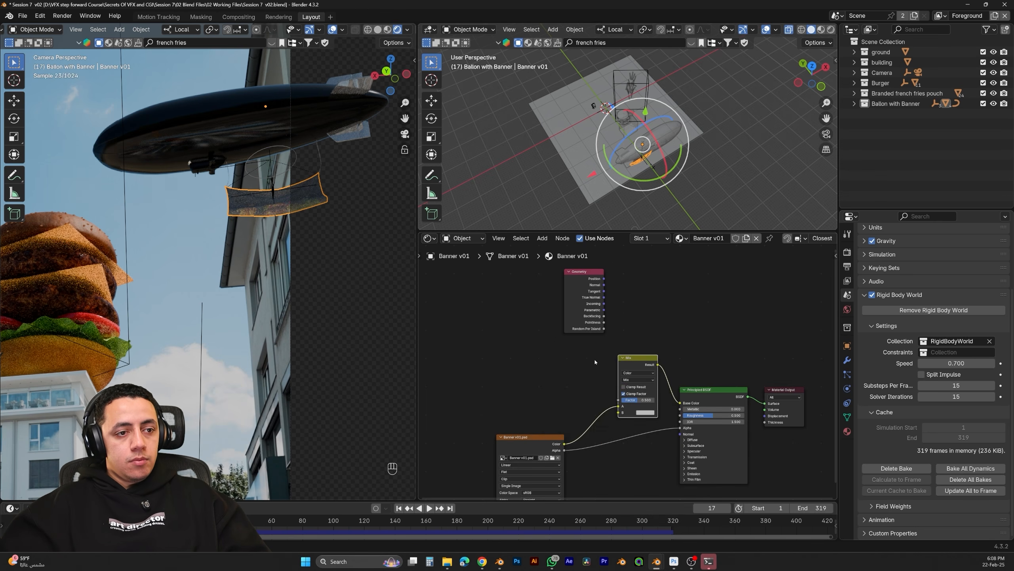
drag(582, 314, 560, 312)
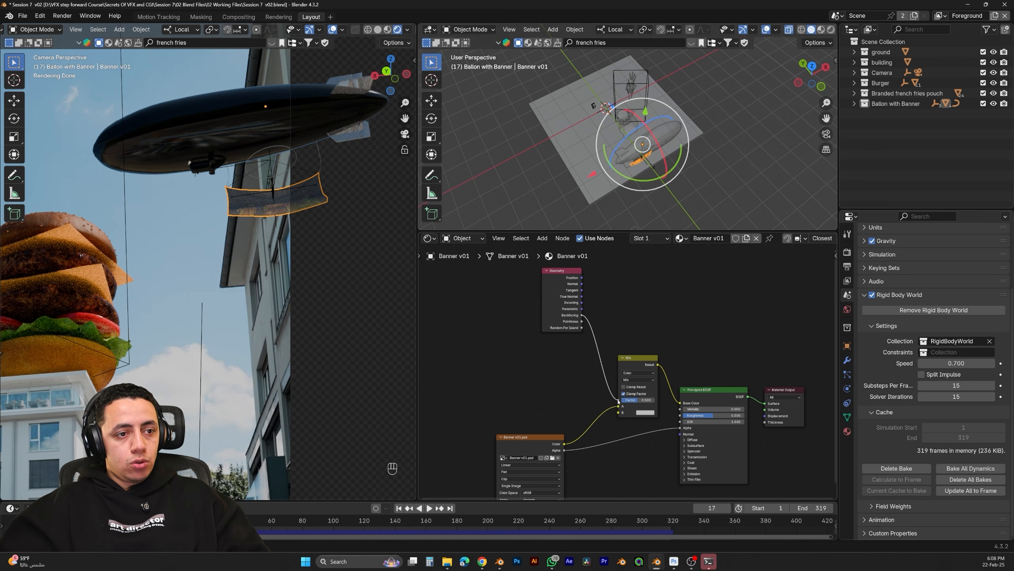
drag(618, 401, 618, 400)
Check the banner's two-sided material at frames 50 and 128 and further along the timeline, and save the file
click(256, 523)
key(space)
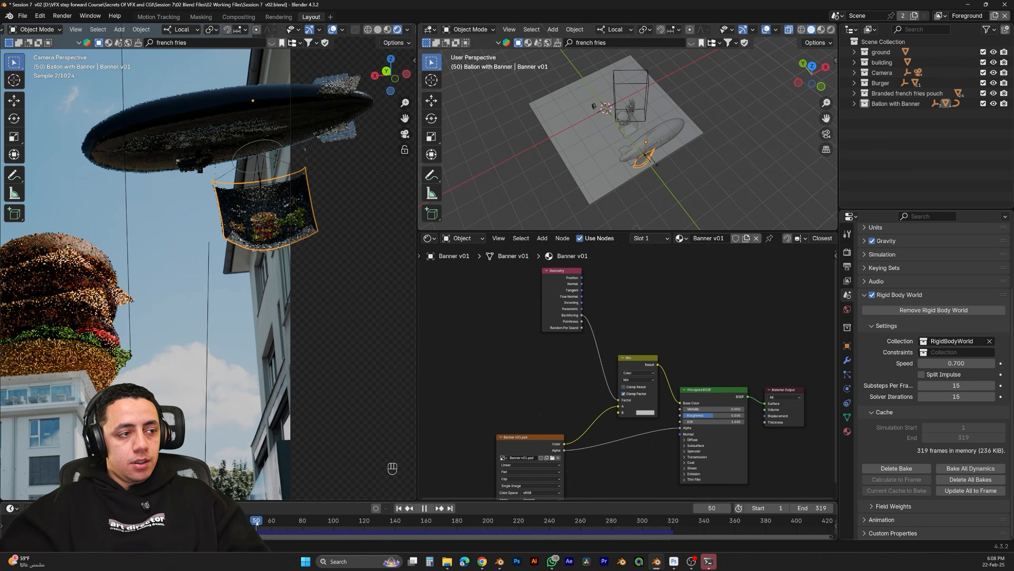
key(space)
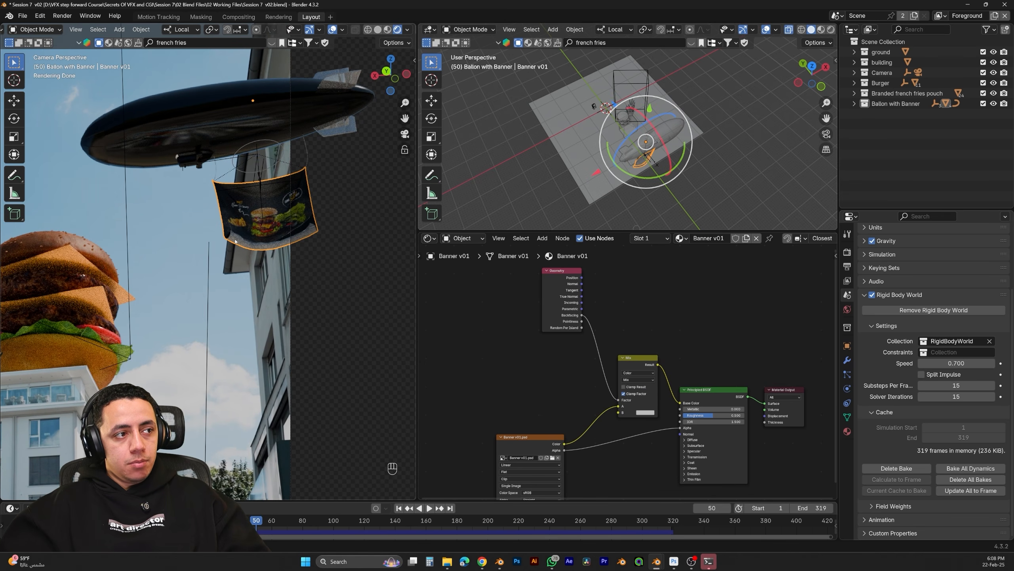
click(376, 519)
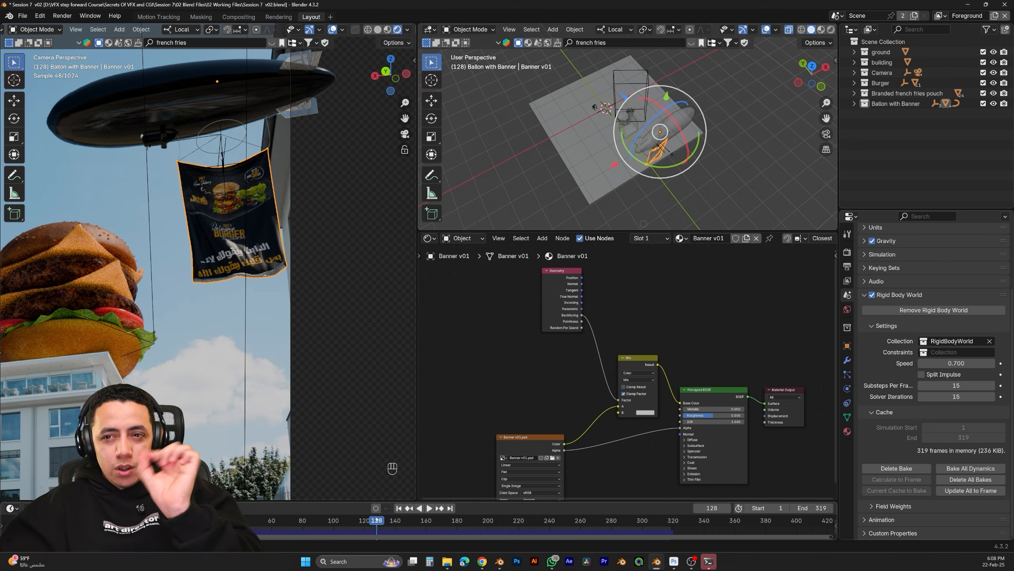
click(518, 522)
key(ctrl+s)
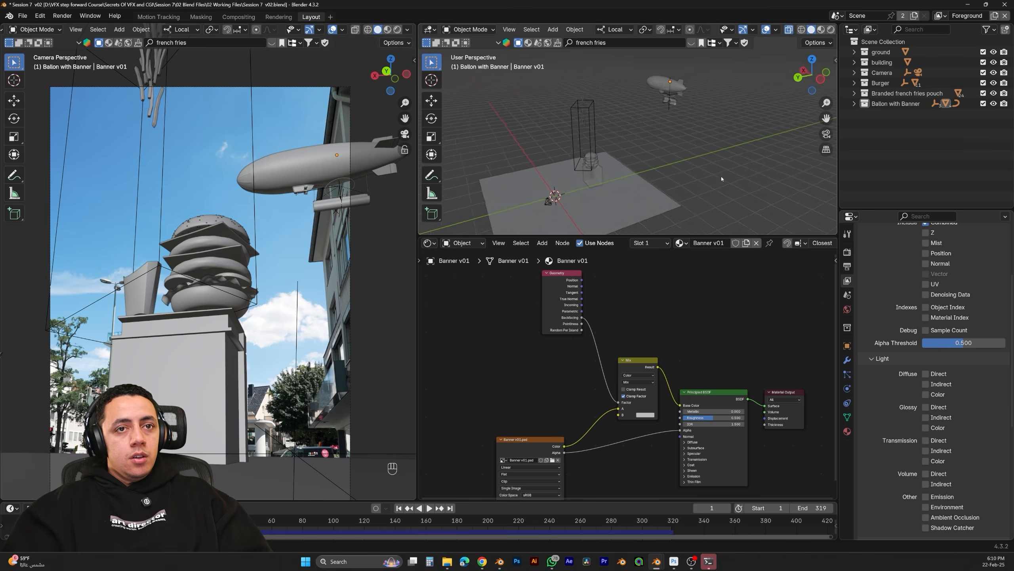
Switch the node area to the Compositor and delete the movie clip, undistortion, scale, Alpha Over and Background Render Layers nodes
middle_drag(722, 179, 727, 149)
middle_drag(635, 362, 625, 313)
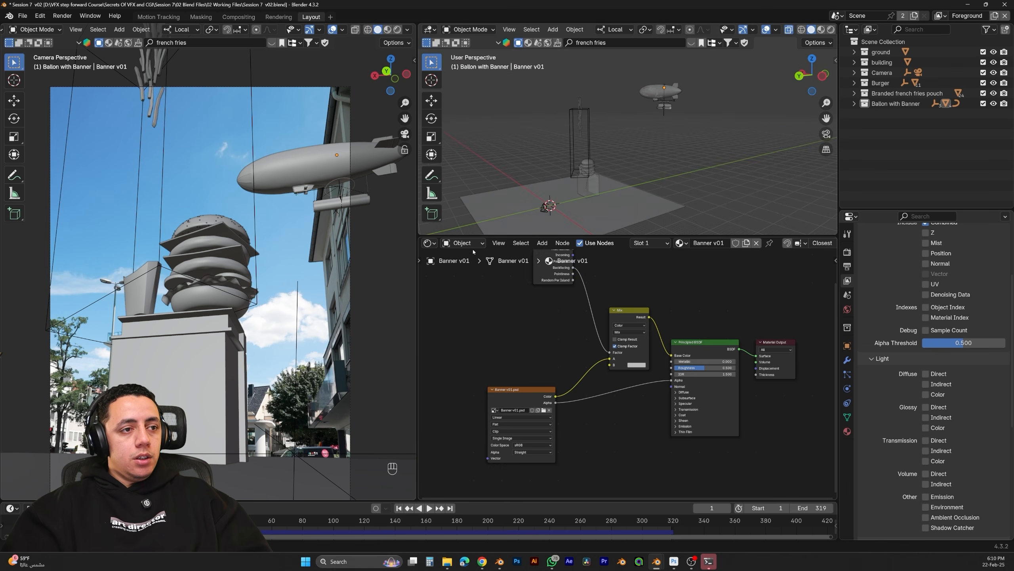
click(429, 242)
click(452, 302)
scroll(472, 281, down, 3)
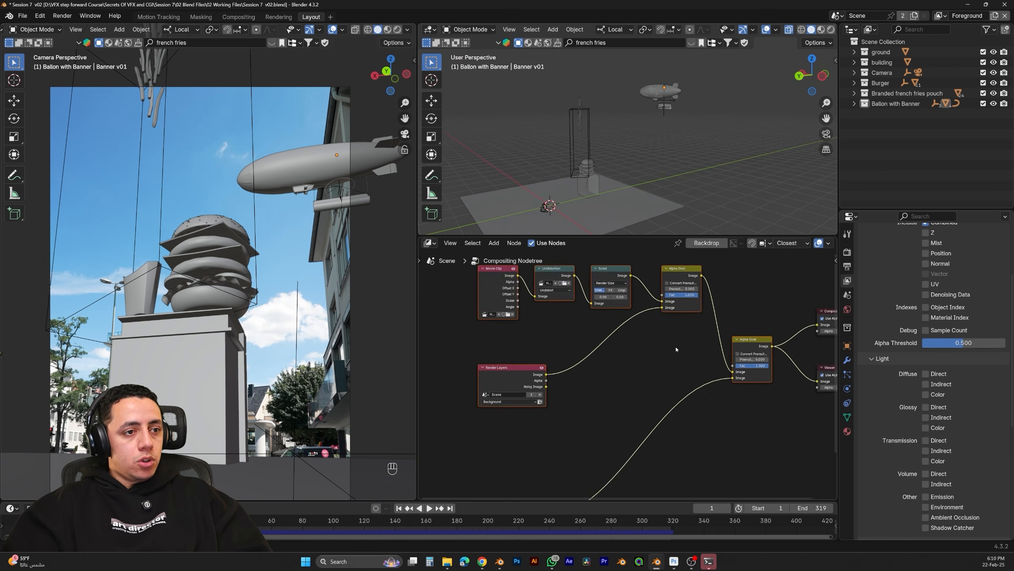
drag(452, 267, 688, 360)
key(Delete)
Reposition the Foreground Render Layers node and link its Image output to both the Composite and Viewer nodes
drag(509, 448, 629, 336)
scroll(629, 332, up, 4)
middle_drag(630, 329, 564, 360)
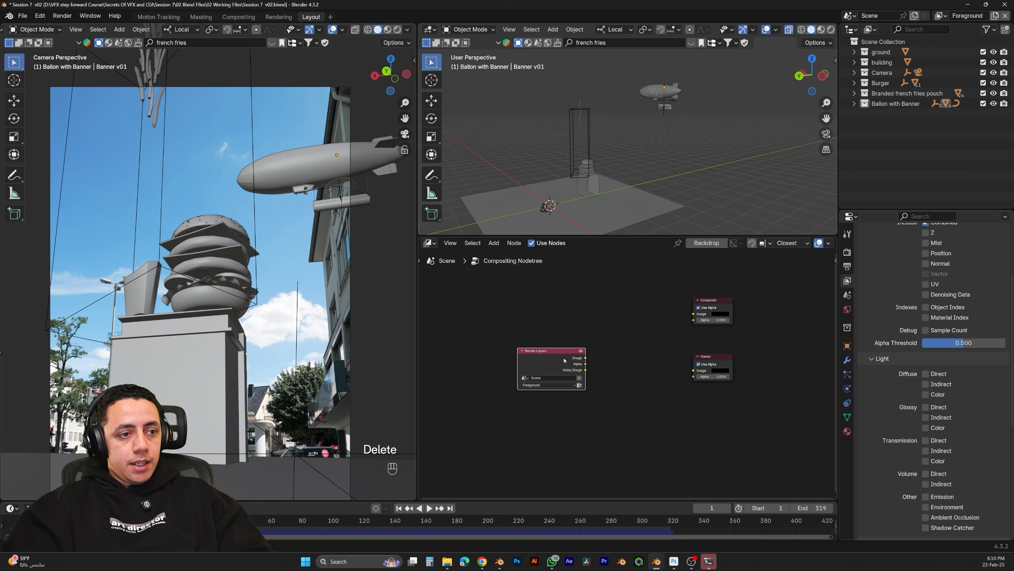
drag(586, 358, 695, 314)
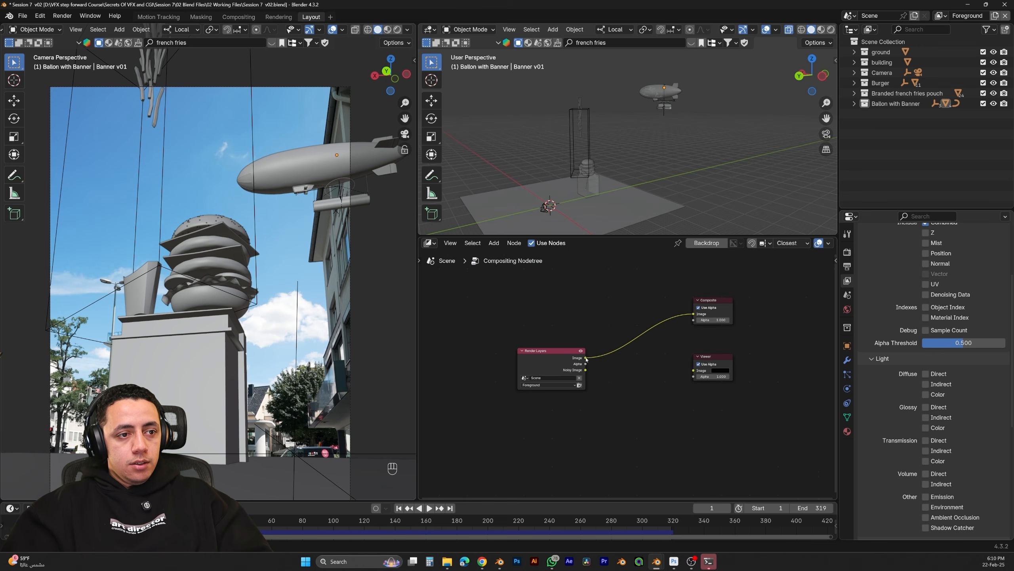
drag(547, 351, 558, 331)
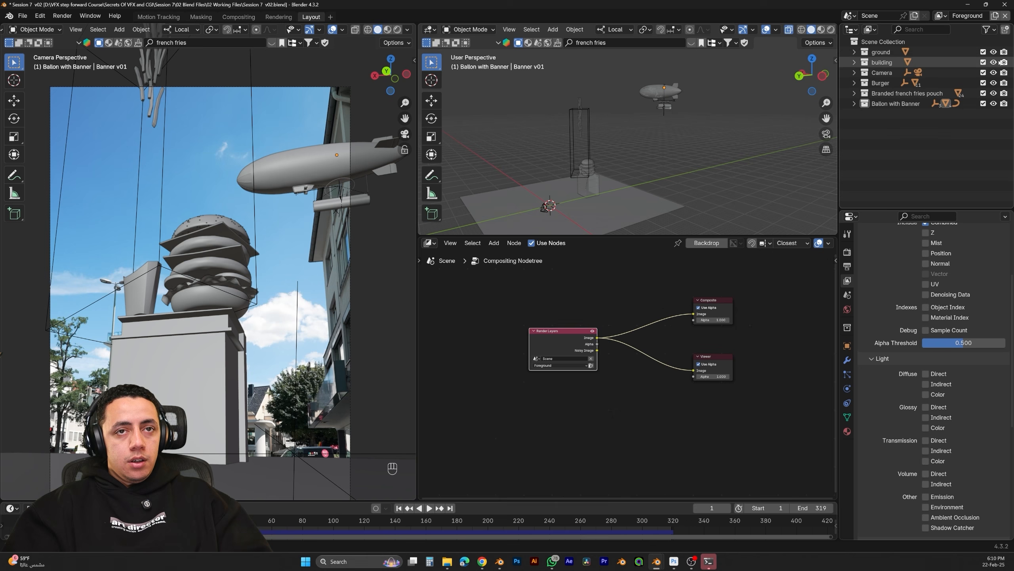
Remove the Background view layer and rename the Foreground view layer to Render
click(941, 16)
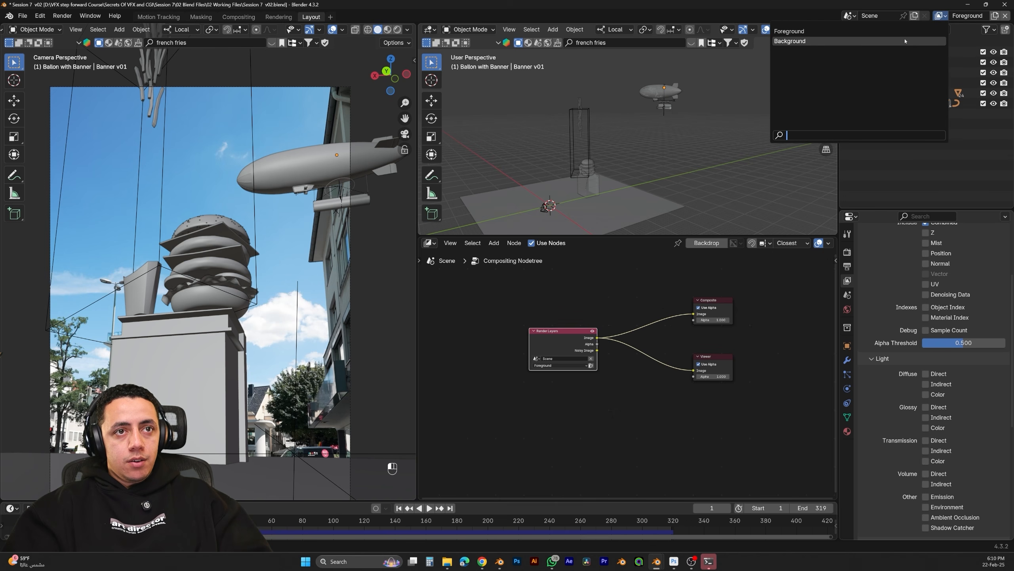
click(905, 41)
click(1006, 15)
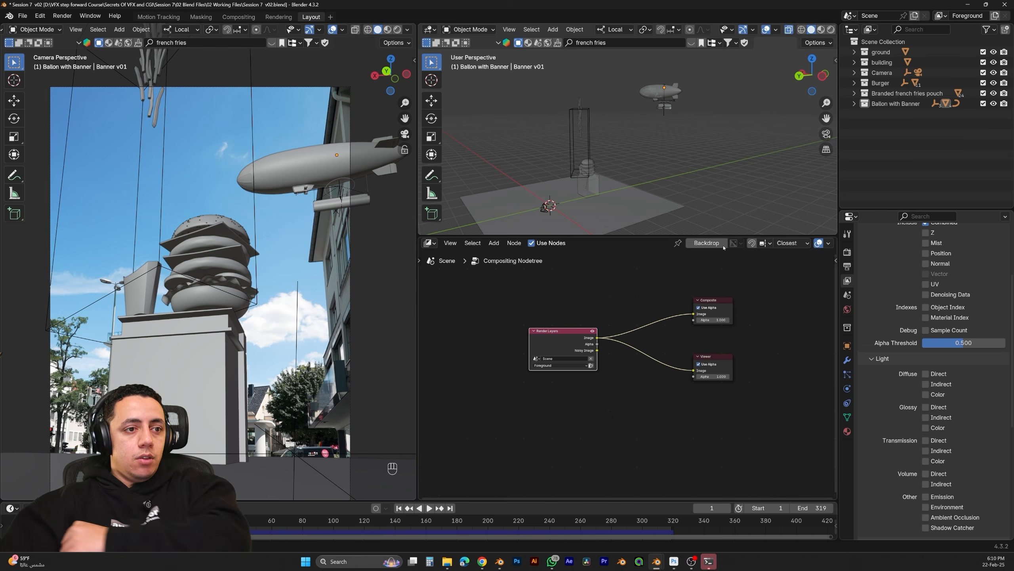
key(ctrl+z)
key(ctrl+z)
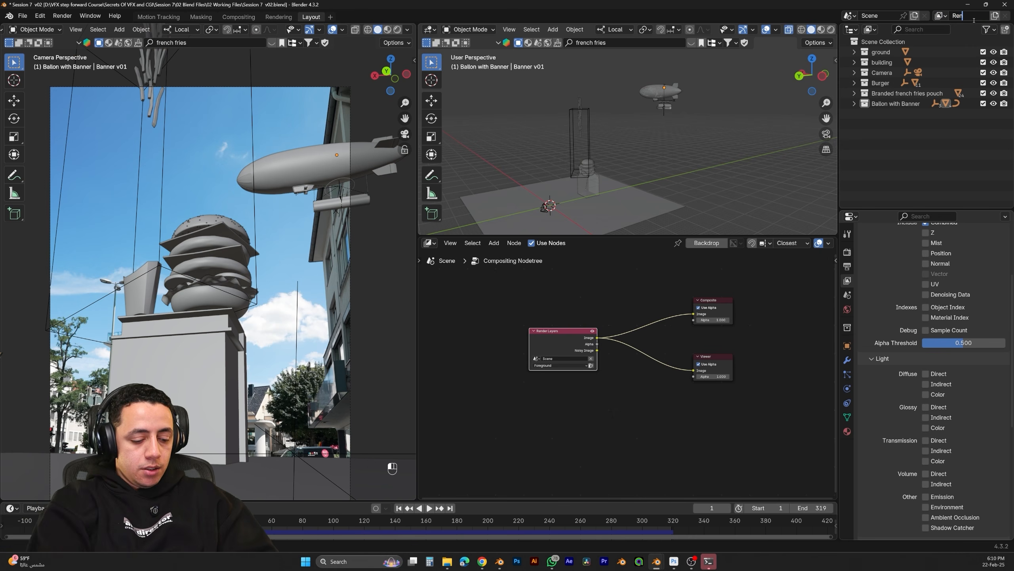
Enable the Denoising Data and Shadow Catcher passes for the Render view layer, and rearrange the Render Layers and reroute nodes
scroll(905, 322, up, 3)
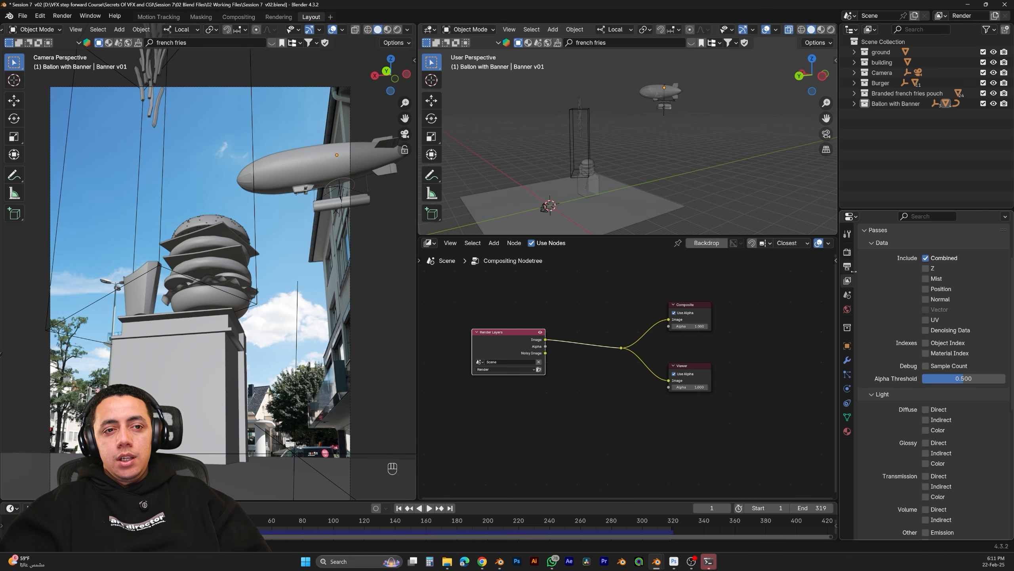
click(938, 332)
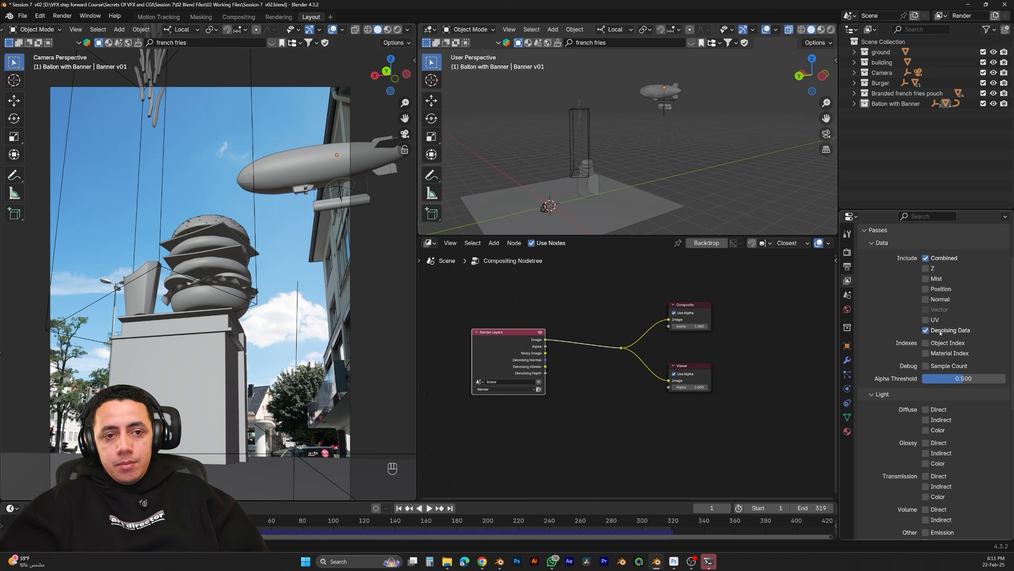
drag(536, 339, 505, 337)
click(621, 347)
key(g)
click(621, 324)
scroll(934, 399, down, 3)
click(934, 502)
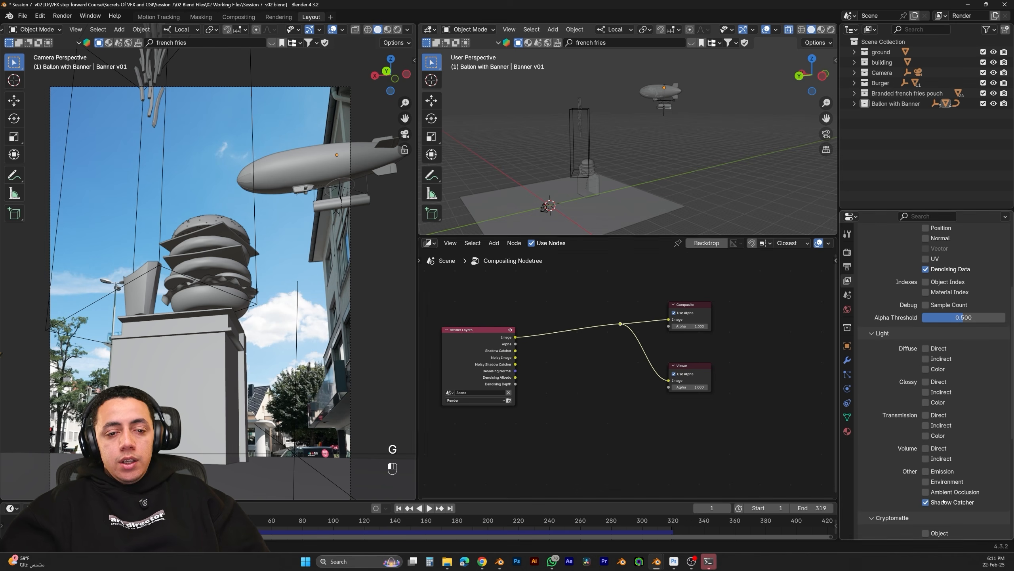
Insert a Denoise node after the Render Layers image and link Denoising Normal and Denoising Albedo to its Normal and Albedo inputs
middle_drag(606, 415, 627, 414)
scroll(615, 384, up, 3)
middle_drag(593, 368, 621, 371)
key(shift+a)
click(616, 368)
text(de)
key(Return)
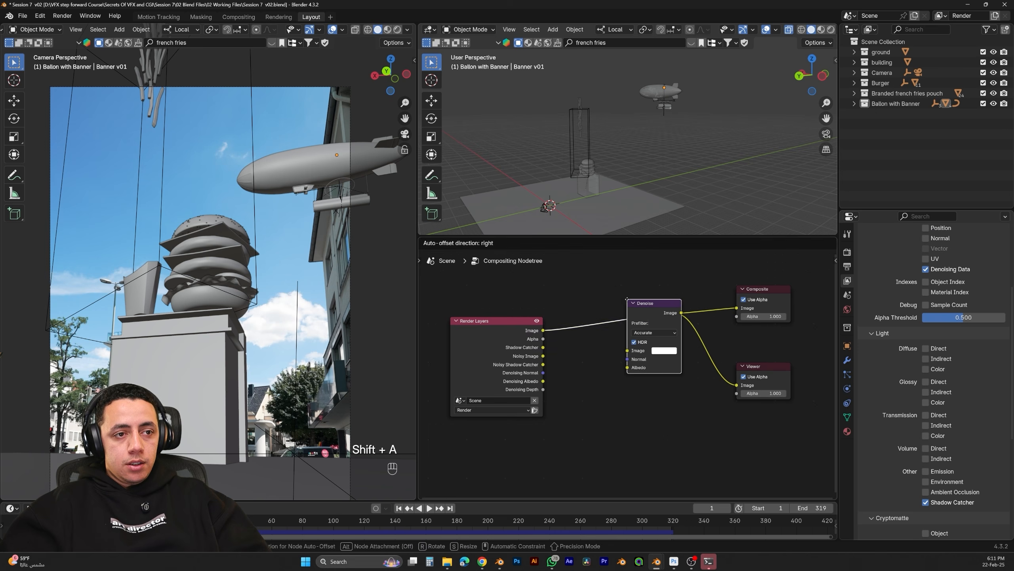
click(606, 300)
drag(542, 373, 574, 364)
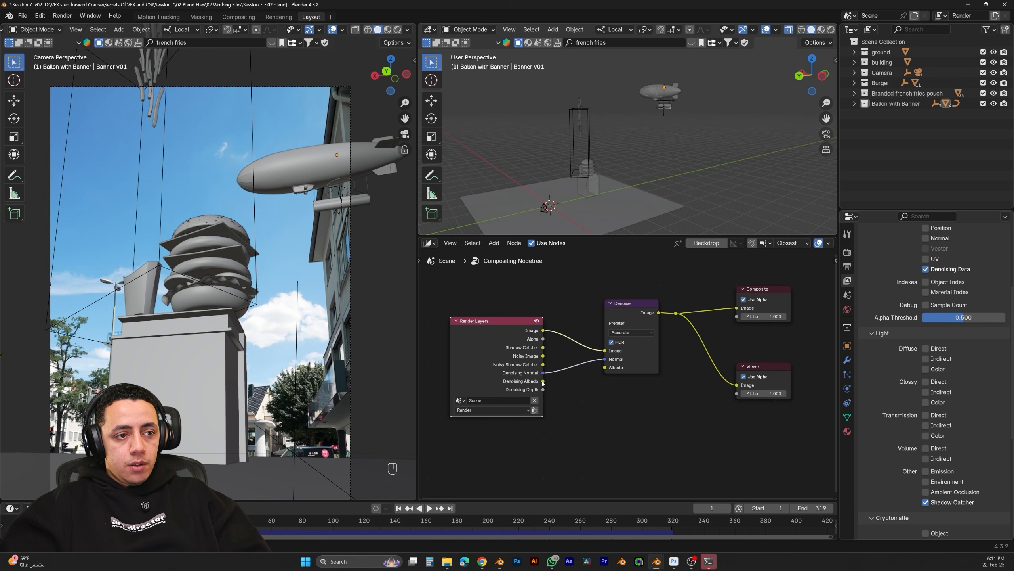
drag(630, 315, 628, 329)
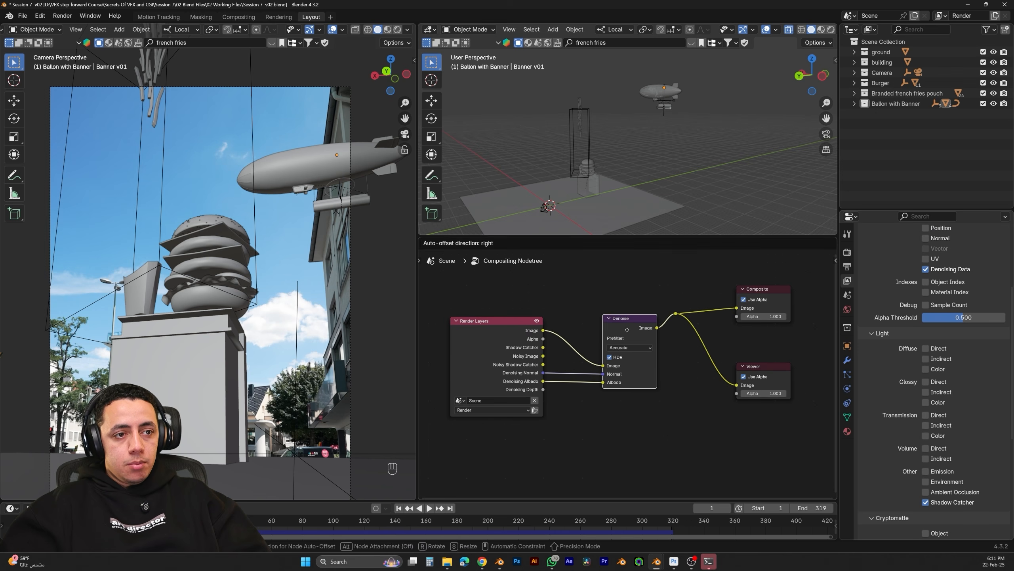
Set the output color depth to 16 and the output path to Full Scene_ inside a new Full Scene folder in 04 Render\01 CG
click(847, 266)
click(984, 456)
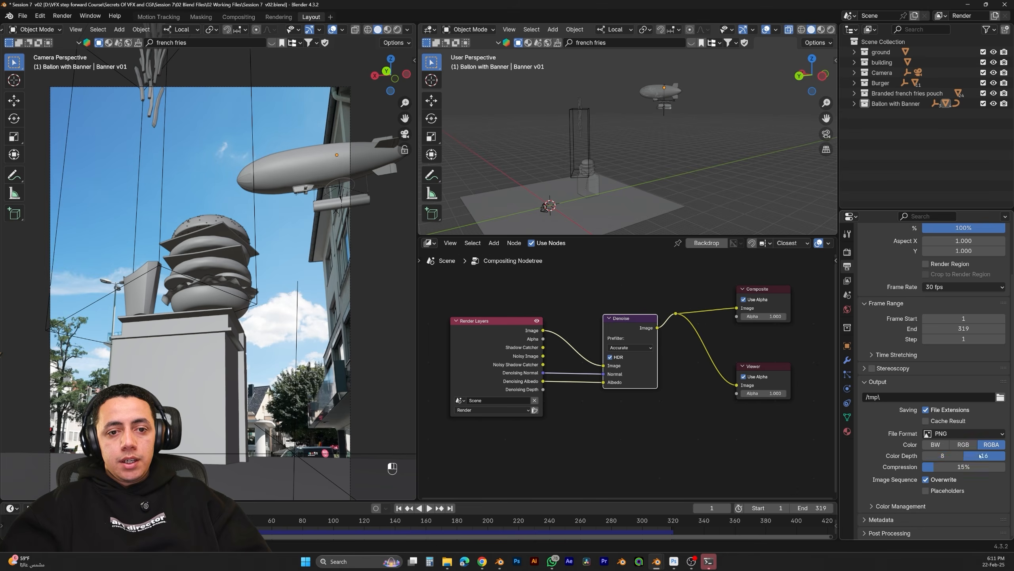
click(1001, 397)
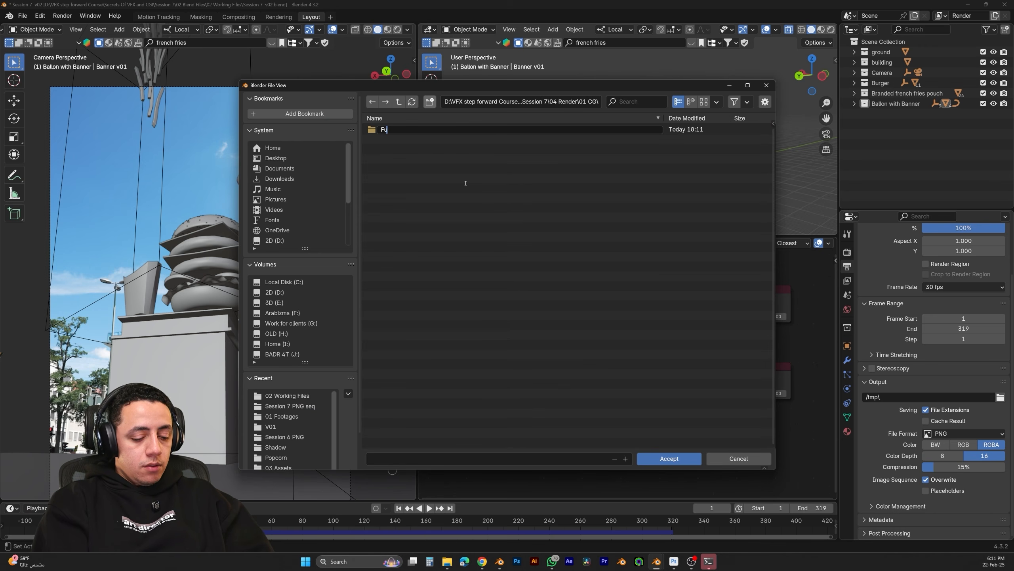
text(Full)
text(Scene)
key(Return)
double_click(416, 130)
click(444, 459)
text(Full Scene_)
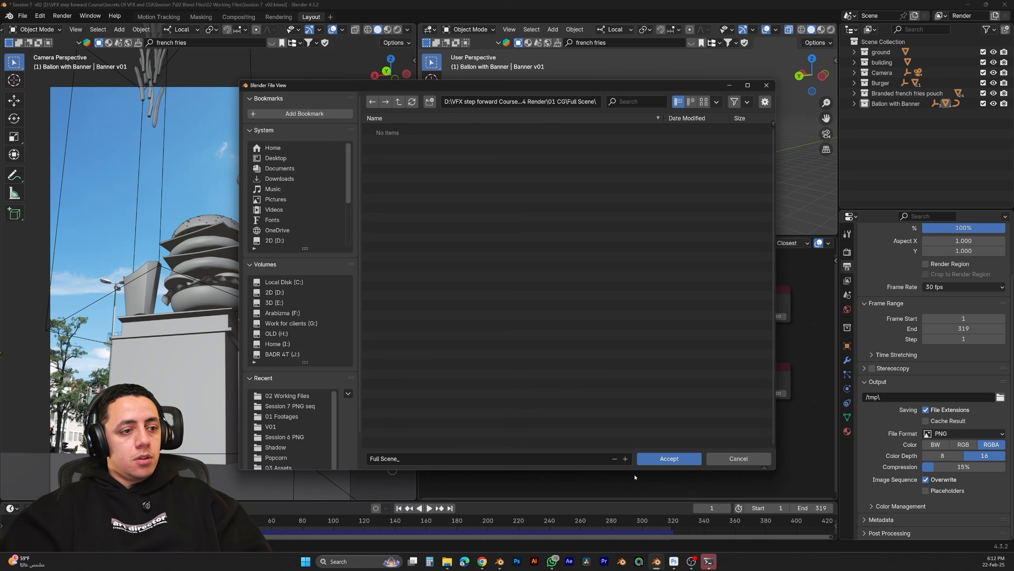
click(674, 461)
Add a File Output node below the Denoise node and link Noisy Shadow Catcher to its Image input
middle_drag(628, 452, 631, 381)
key(shift+a)
click(630, 381)
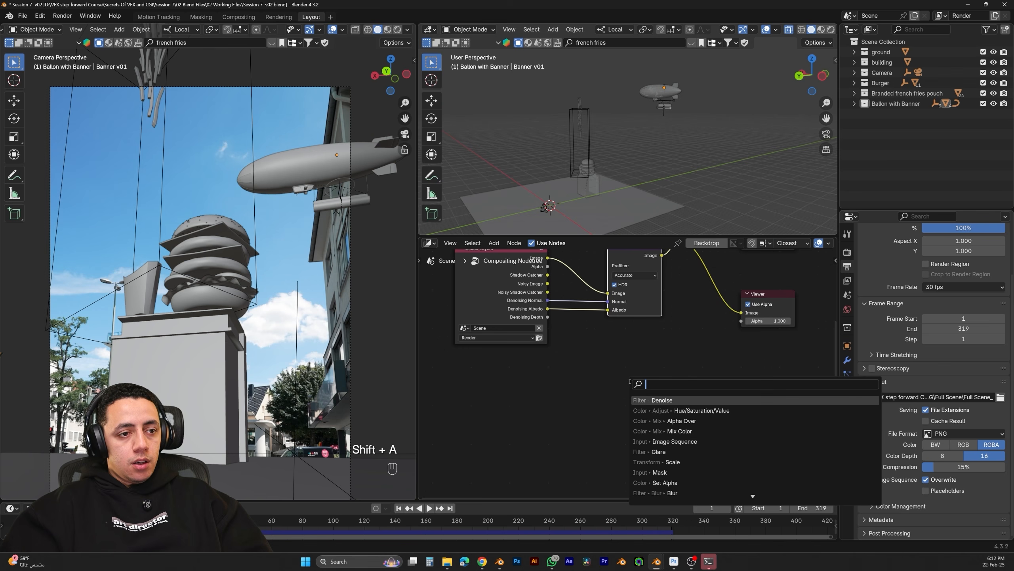
text(f)
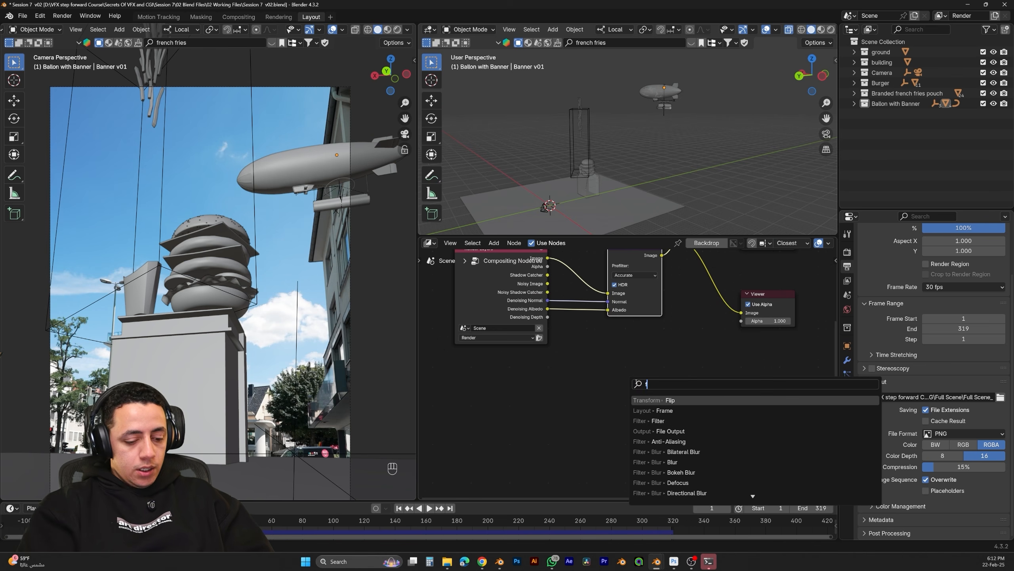
text(ile)
key(Return)
click(636, 382)
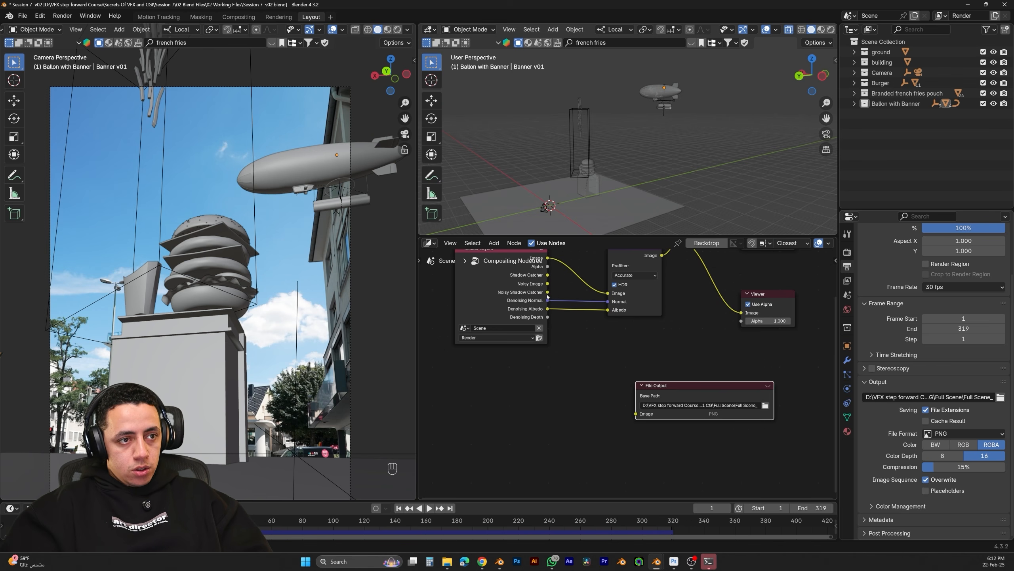
drag(547, 292, 679, 408)
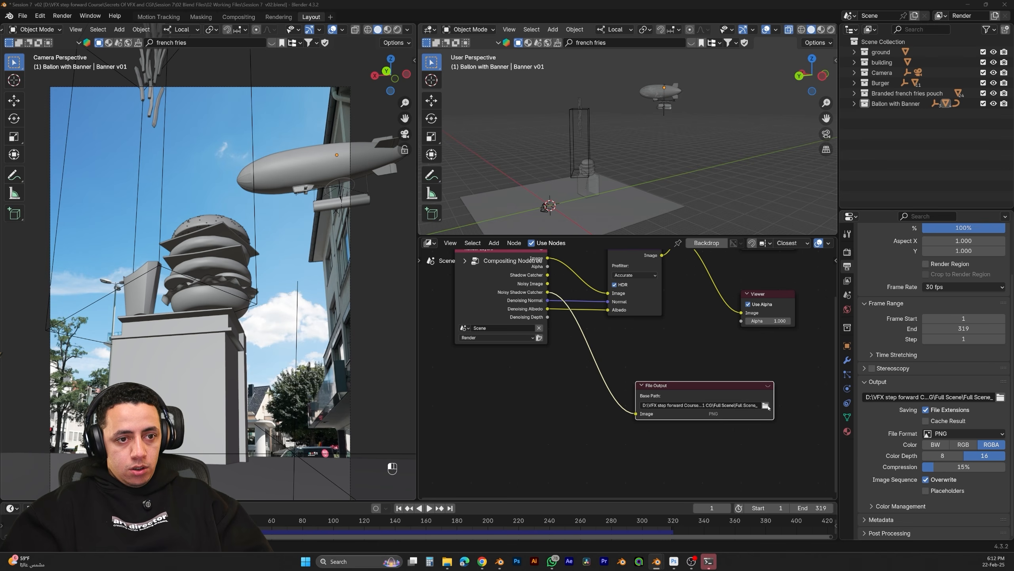
Set the File Output node's base path to Shadow Catsher_ inside a new Shadow Catsher folder in 01 CG, and reposition the node
click(765, 406)
click(429, 101)
text(S)
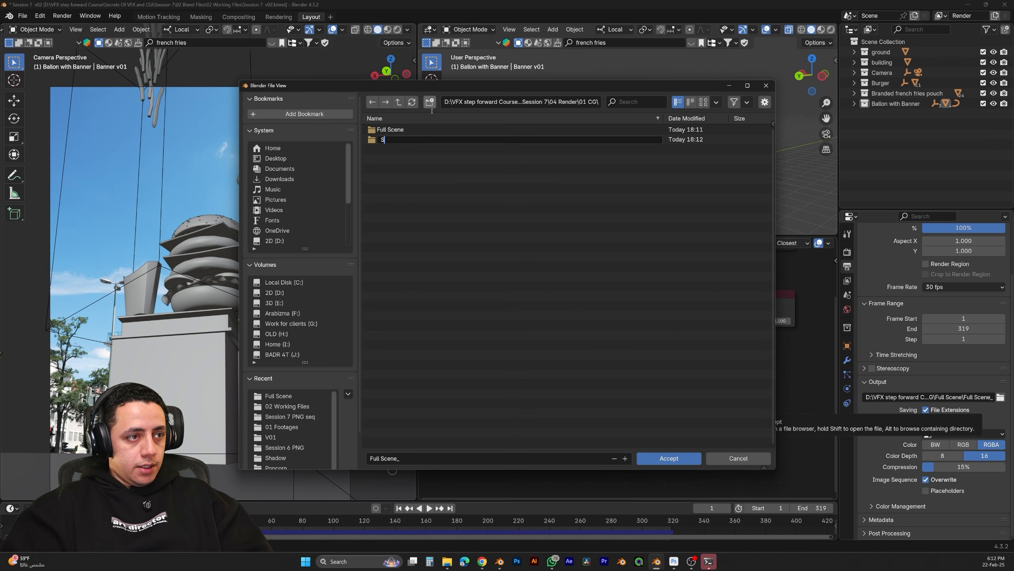
text(hadow)
text(C)
click(401, 456)
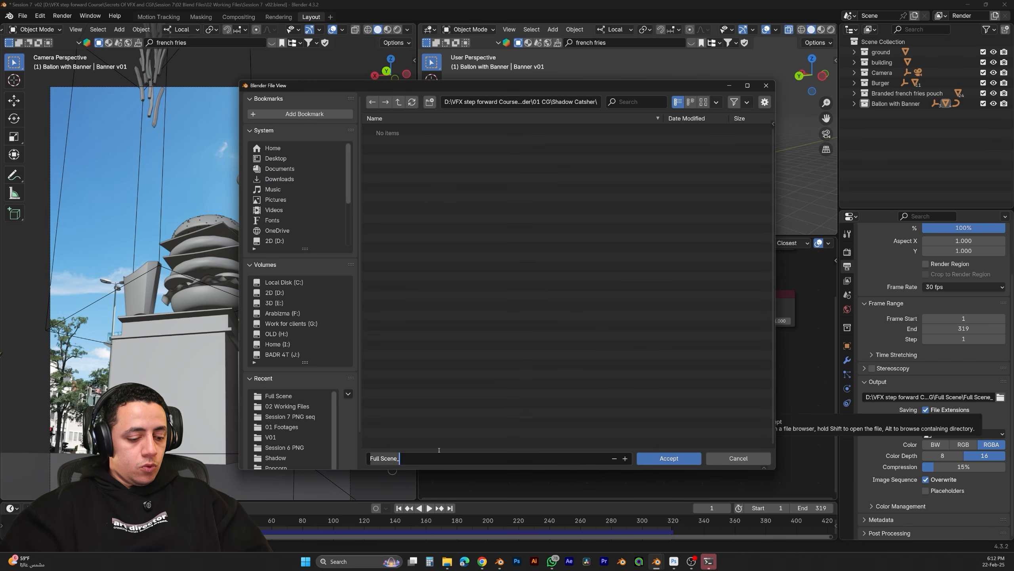
text(S)
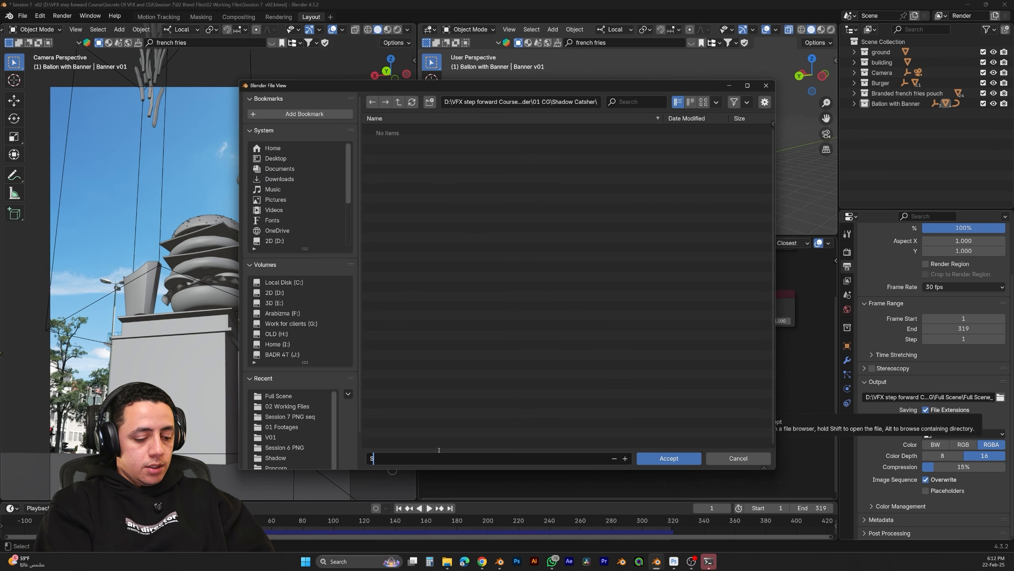
text(hadow Catsher_)
key(Return)
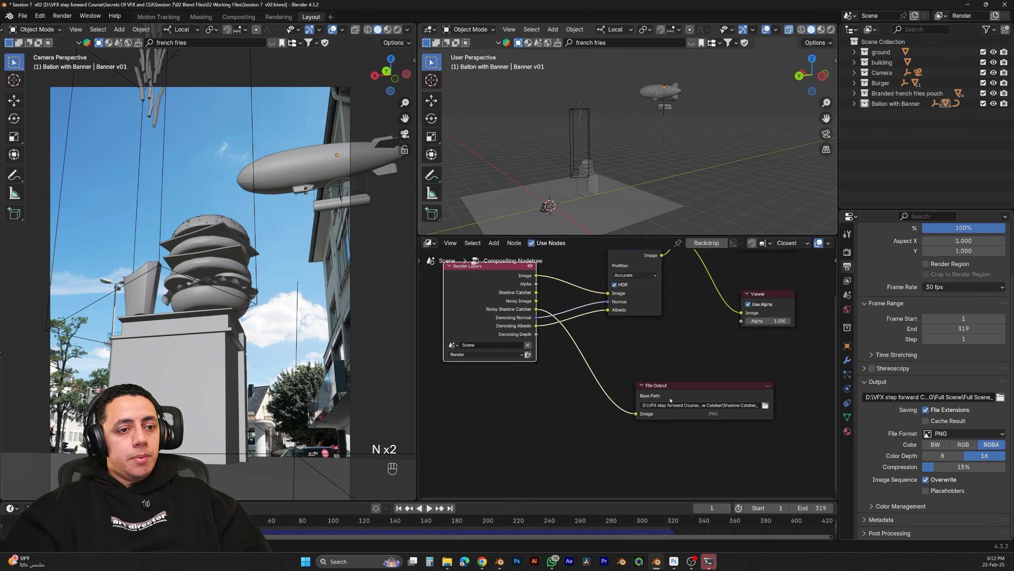
drag(671, 397, 645, 380)
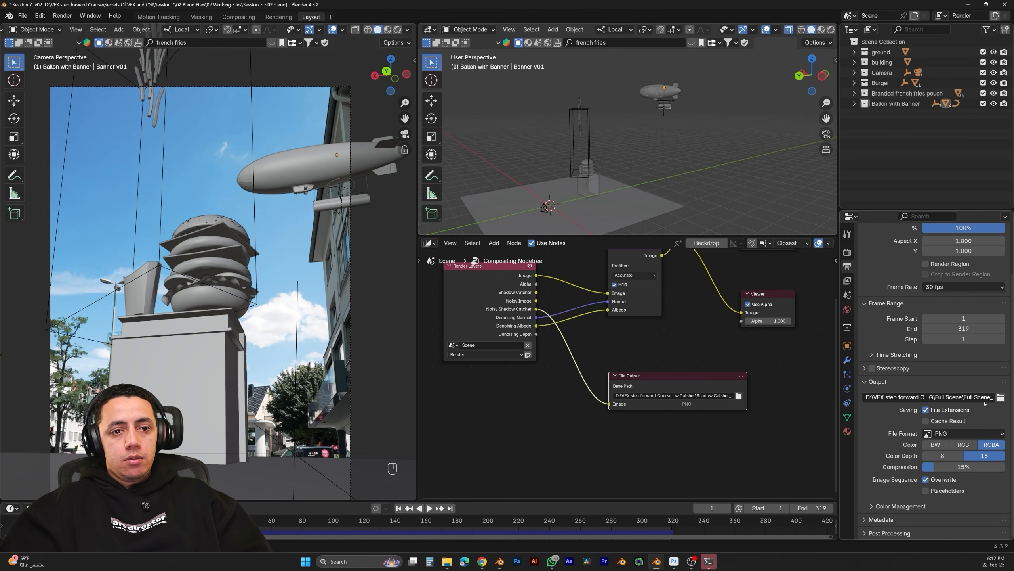
Set the File Output node's color to RGB in its node properties and save the file
key(Home)
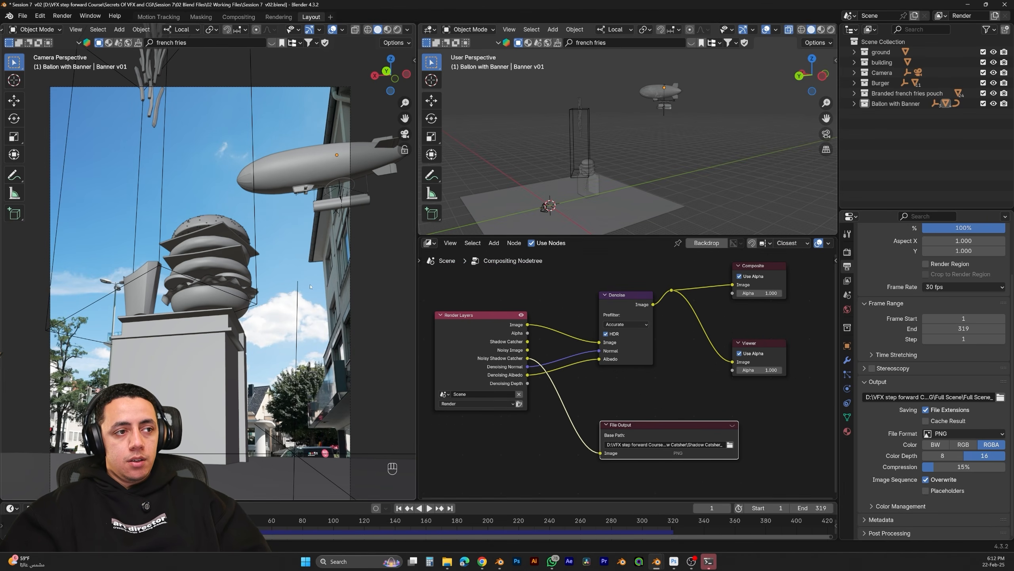
middle_drag(652, 435, 595, 374)
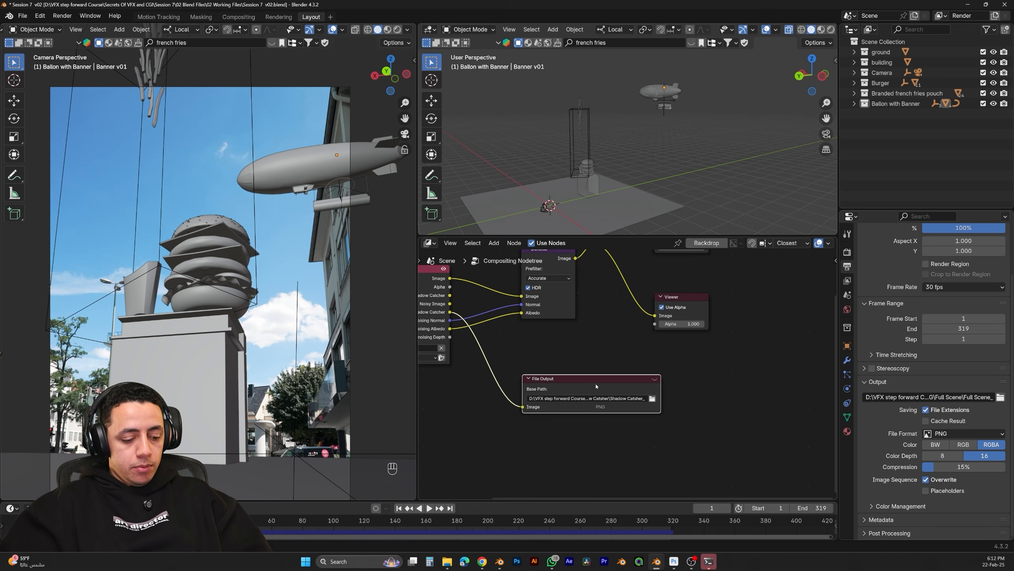
key(n)
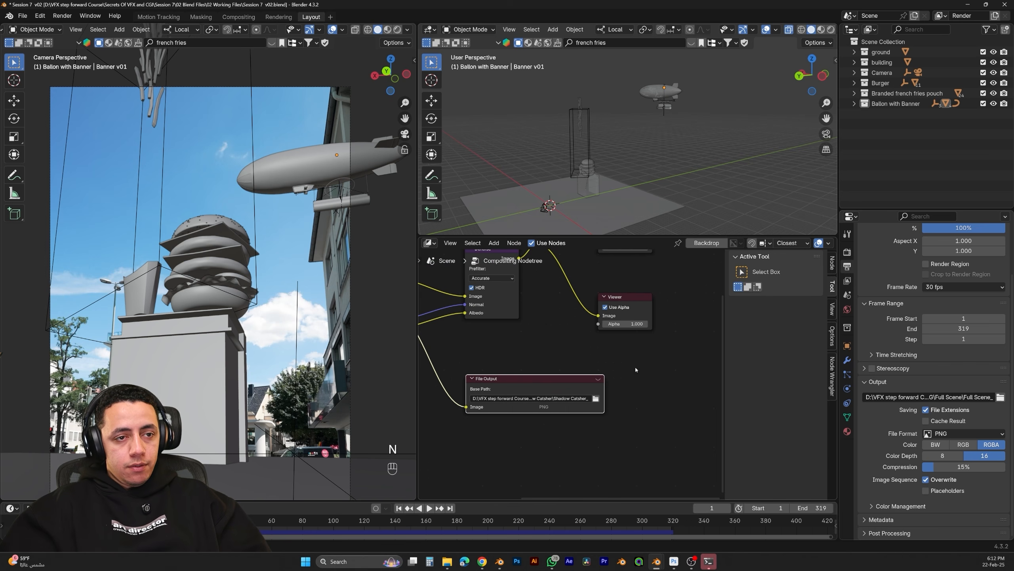
click(833, 266)
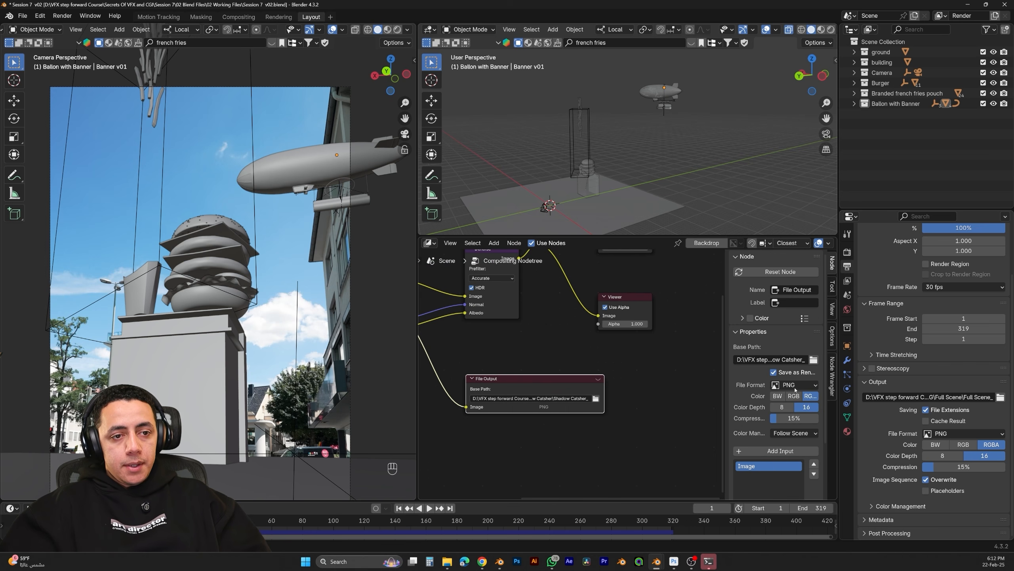
drag(725, 384, 699, 386)
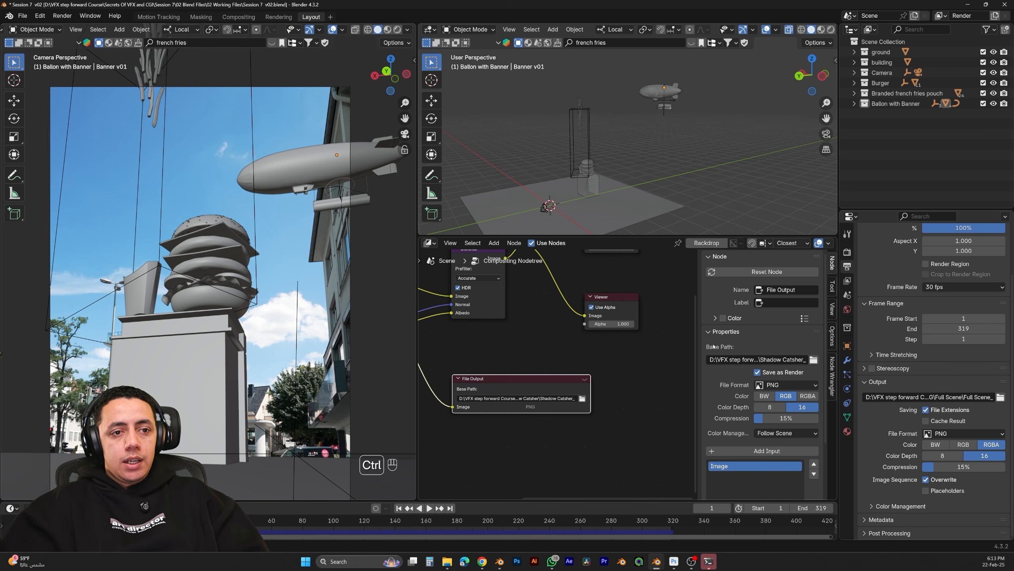
key(ctrl+s)
key(n)
Turn off render denoising and the render noise threshold, set the render samples to 256, and save the file
click(847, 252)
scroll(879, 330, up, 3)
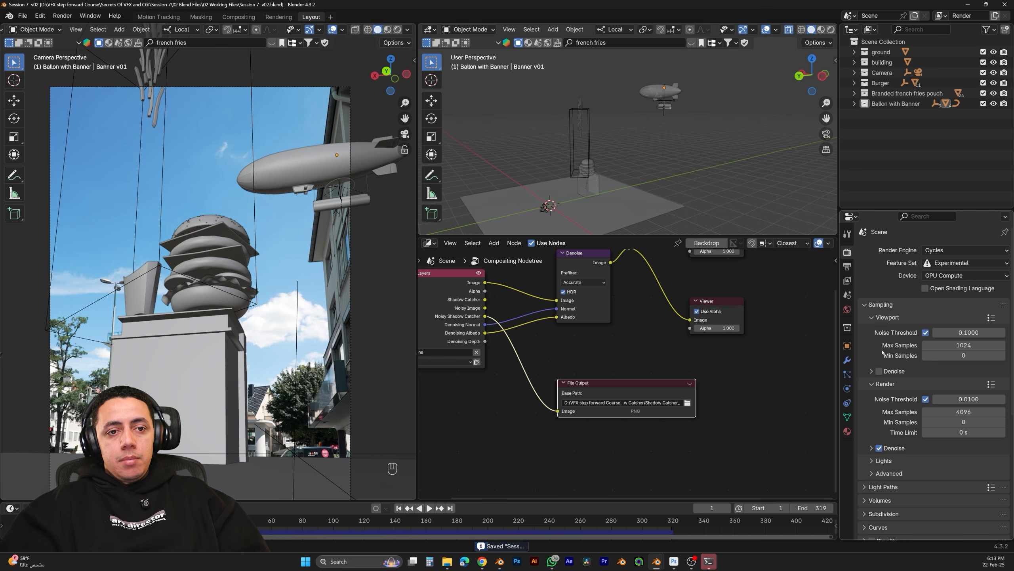
click(879, 448)
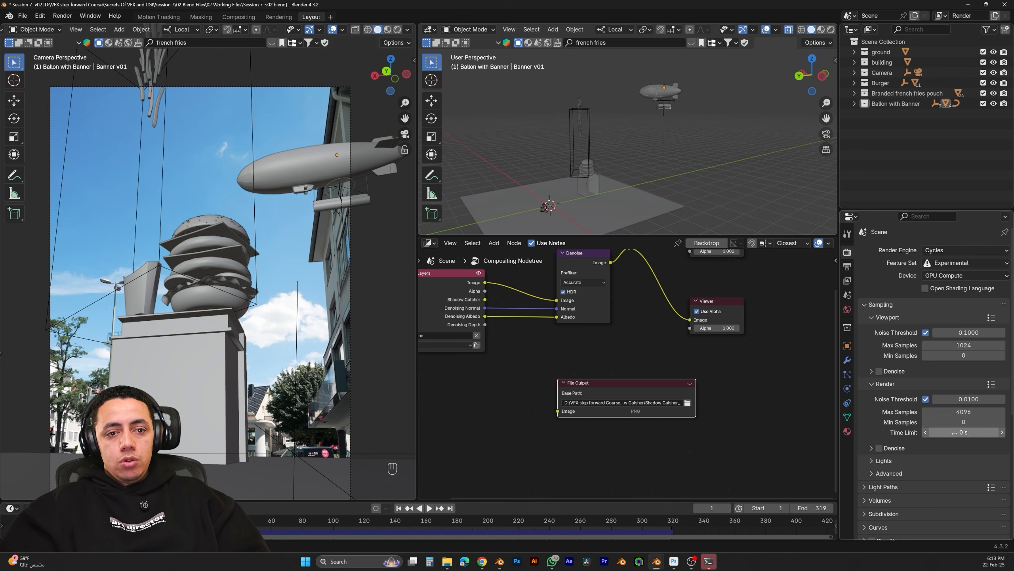
click(964, 413)
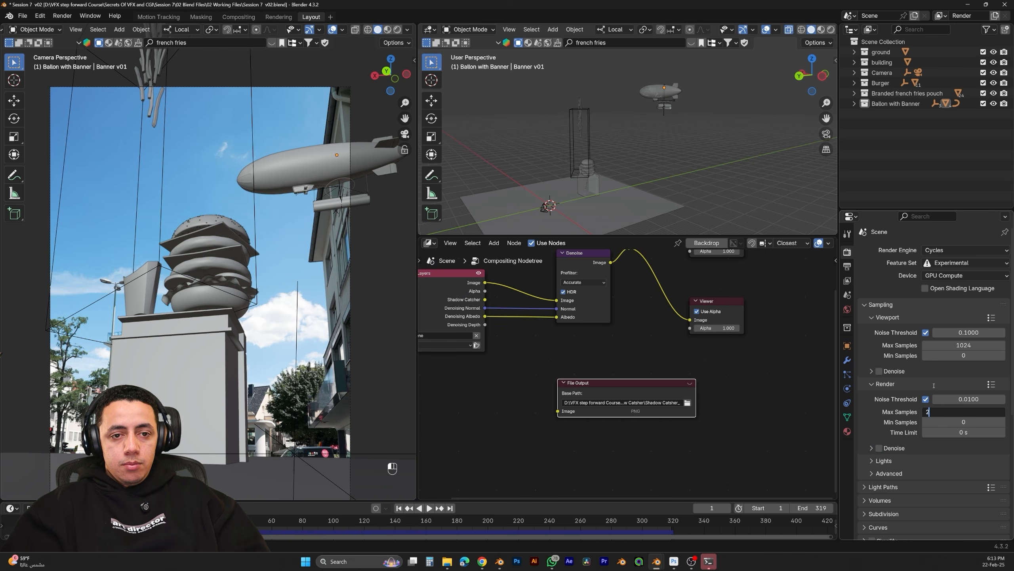
text(256)
click(926, 399)
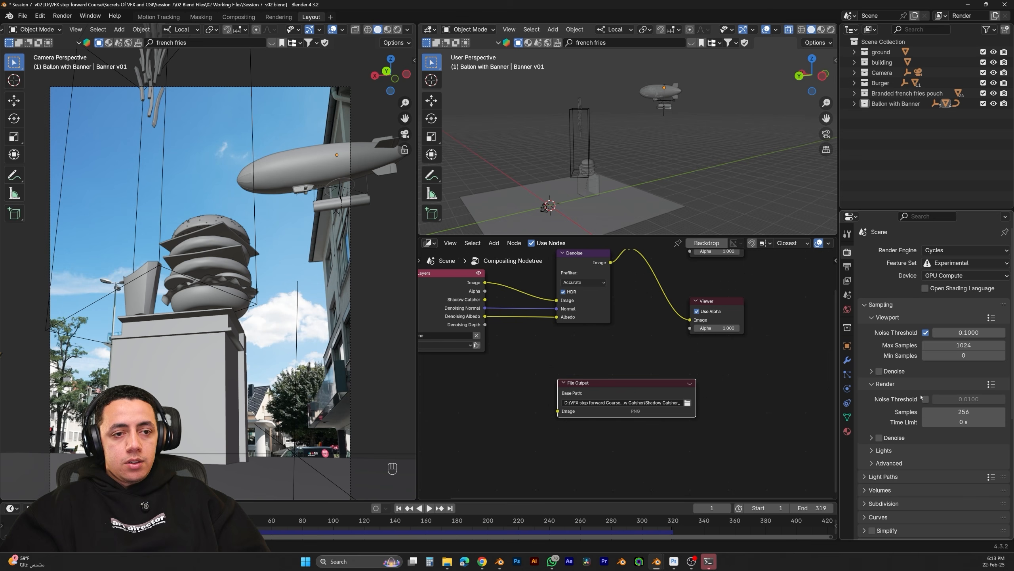
key(ctrl+s)
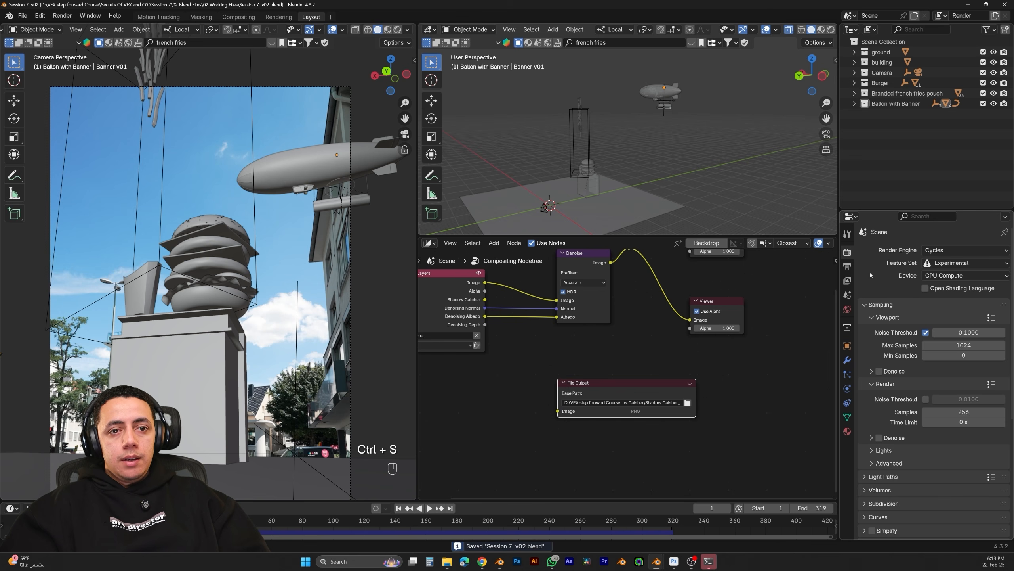
Check the Motion Blur settings, save the file, and open the rendering commands
scroll(951, 440, down, 10)
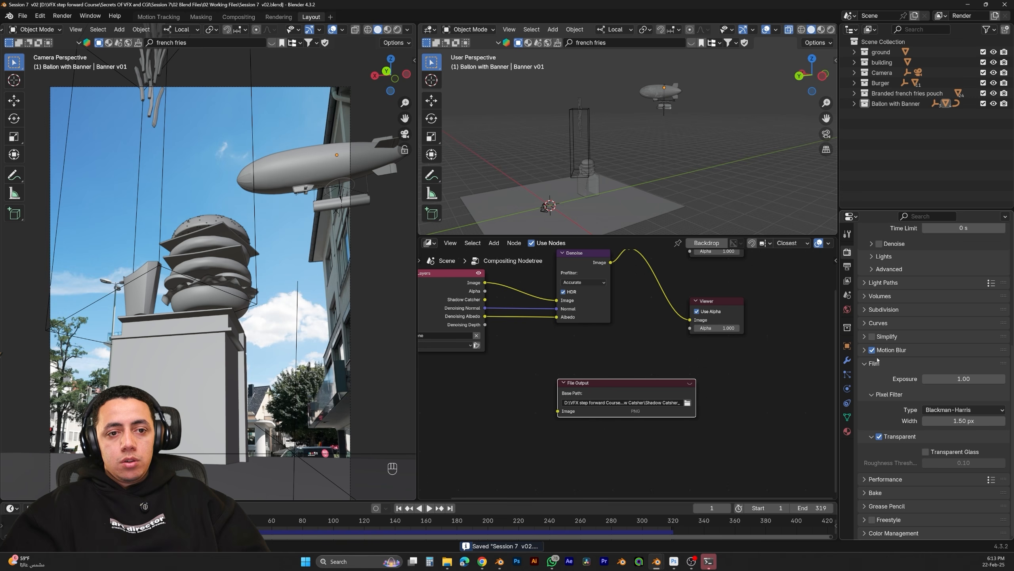
click(891, 350)
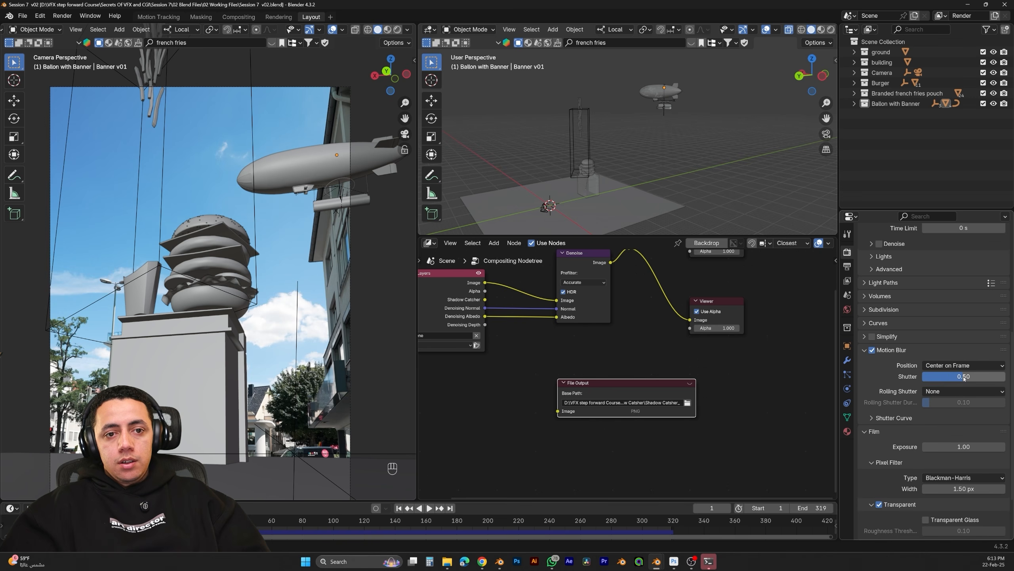
click(863, 431)
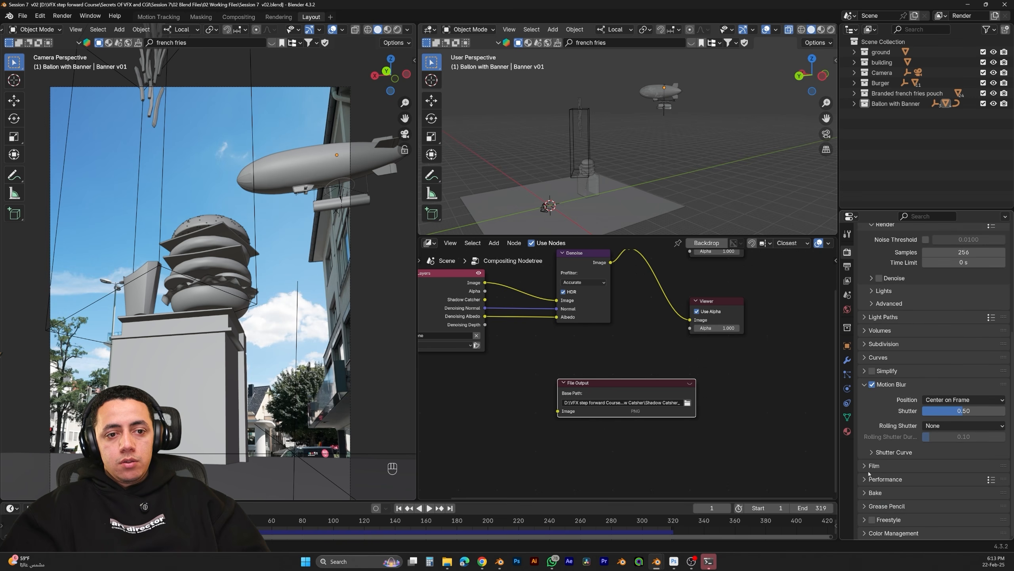
scroll(865, 386, up, 10)
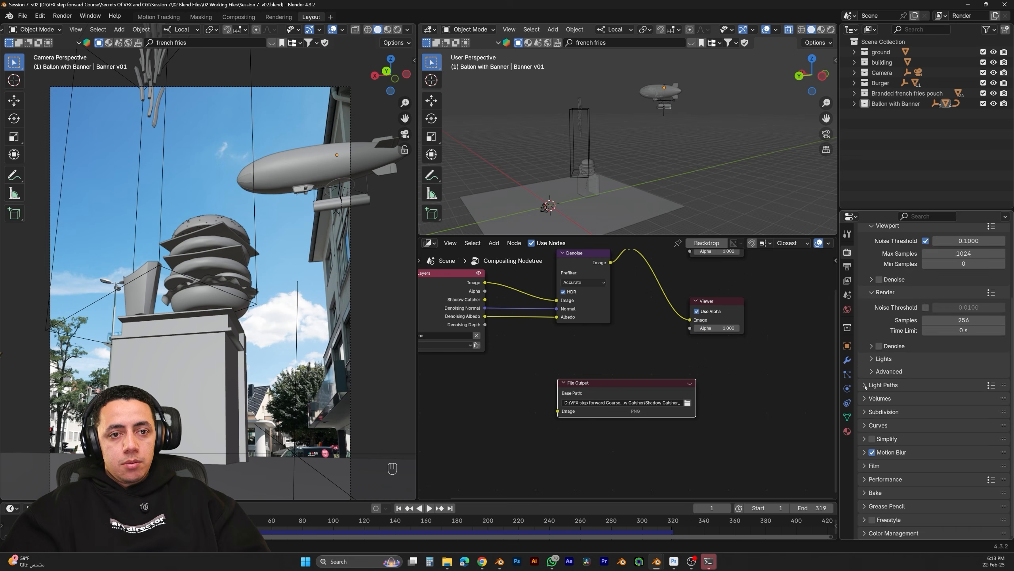
key(ctrl+s)
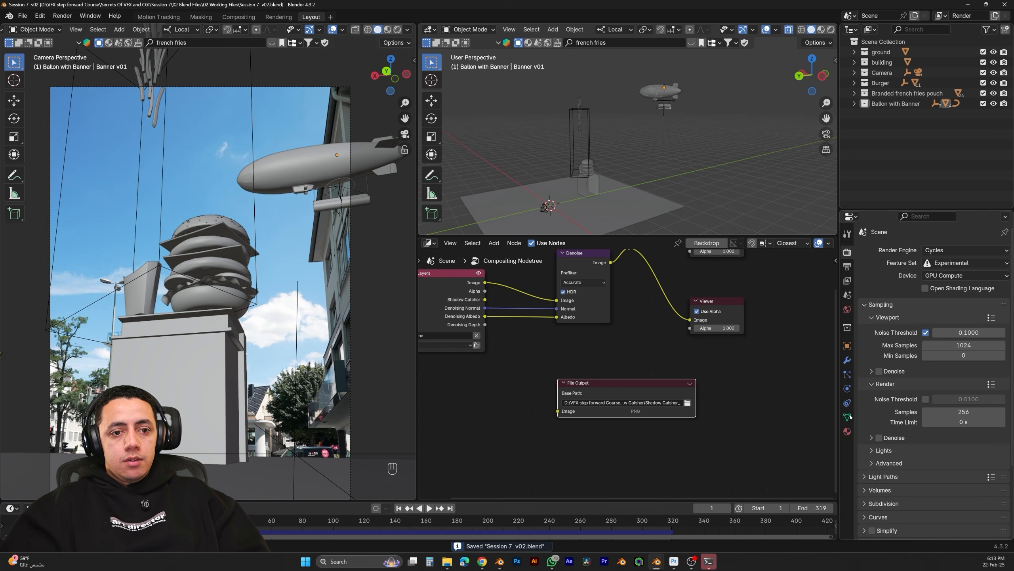
scroll(850, 416, down, 5)
key(ctrl+s)
click(60, 16)
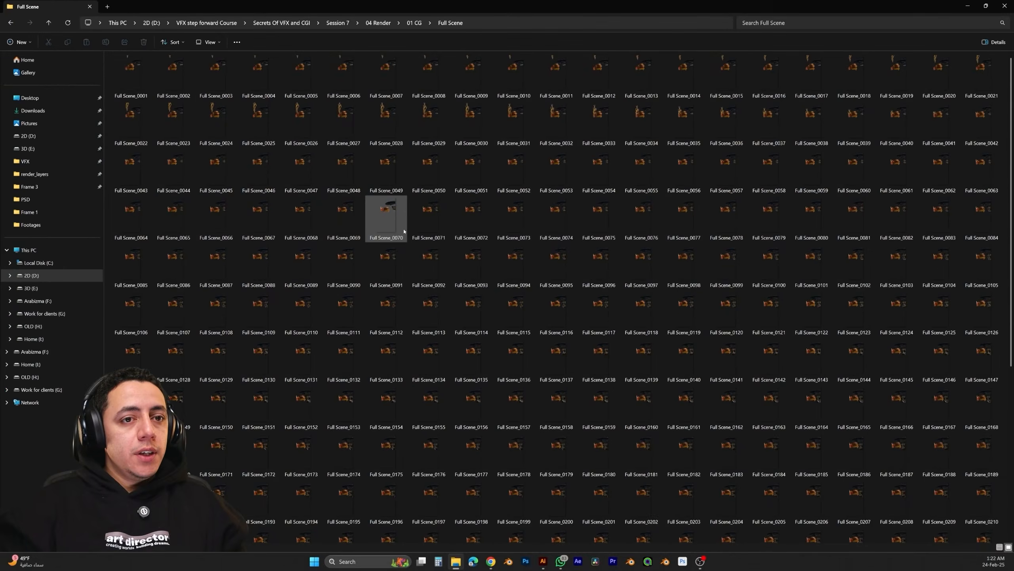
Switch to File Explorer and examine the rendered frames in the Full Scene and Shadow Catsher_ folders
scroll(405, 231, down, 5)
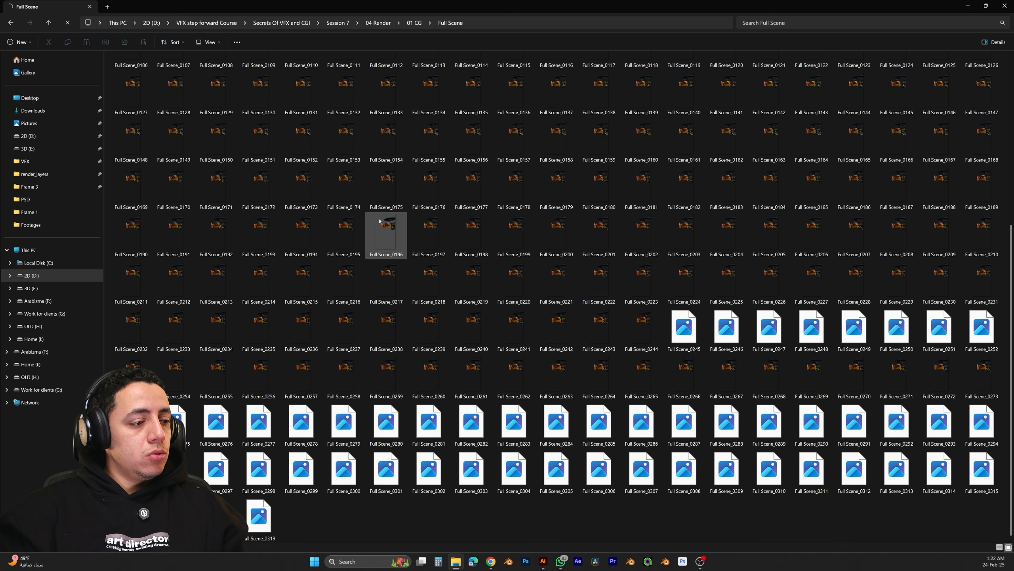
key(alt+Left)
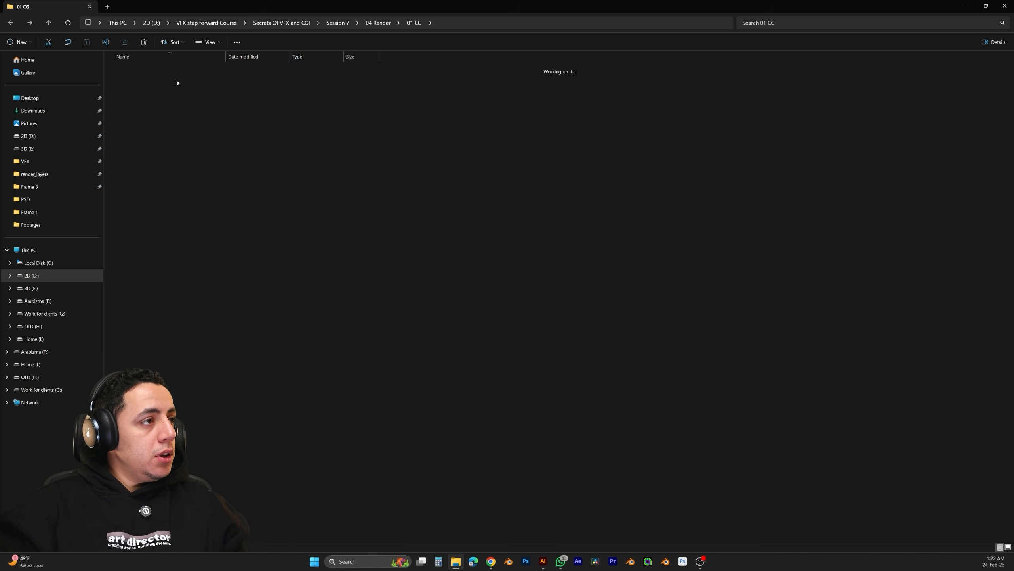
double_click(178, 83)
double_click(169, 75)
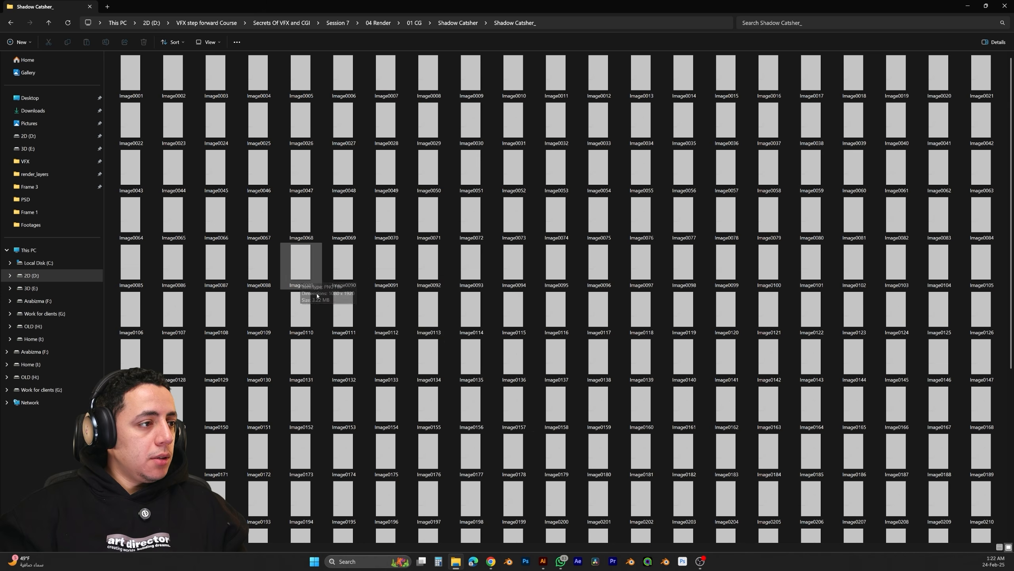
Switch to a new Blender file and delete the default camera, cube and light
click(665, 563)
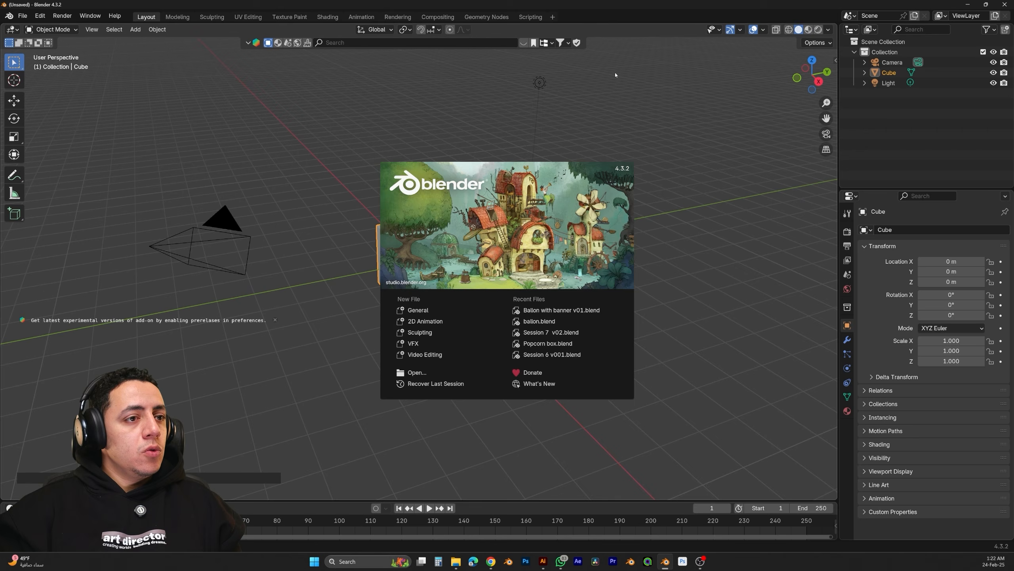
click(651, 117)
key(a)
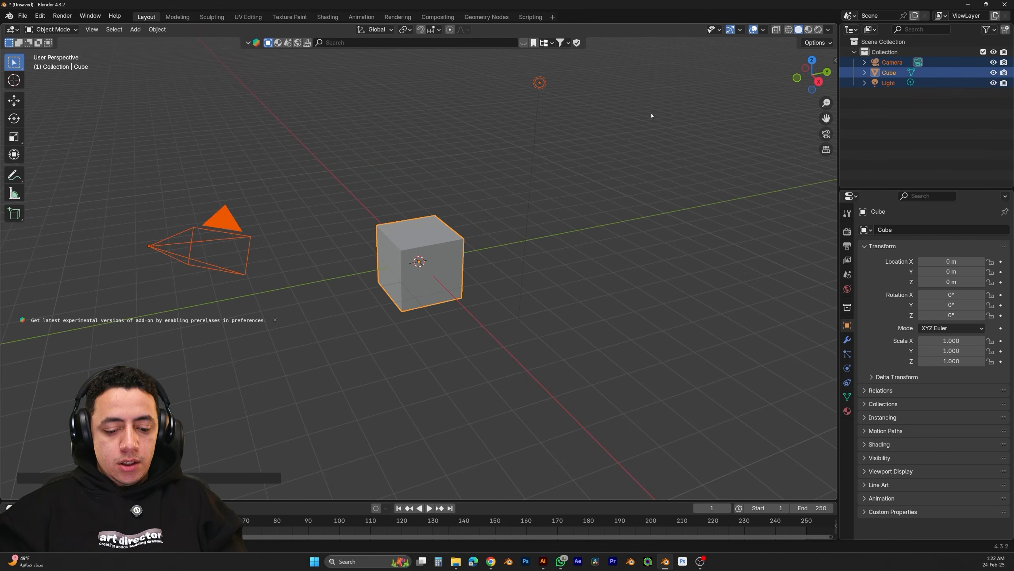
key(Delete)
Enable compositing nodes in the Compositing workspace and delete the Render Layers node
click(440, 17)
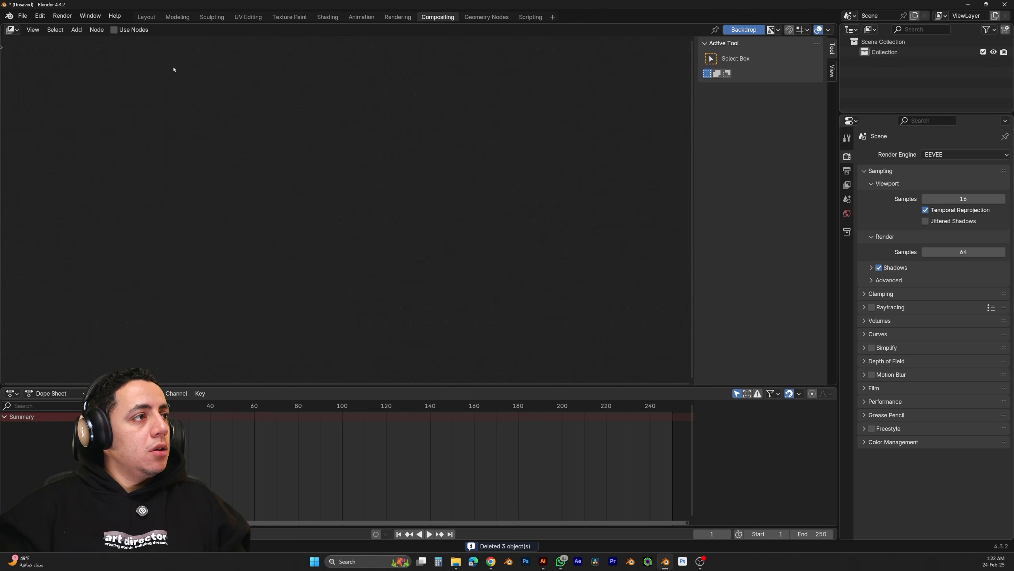
click(126, 30)
key(Home)
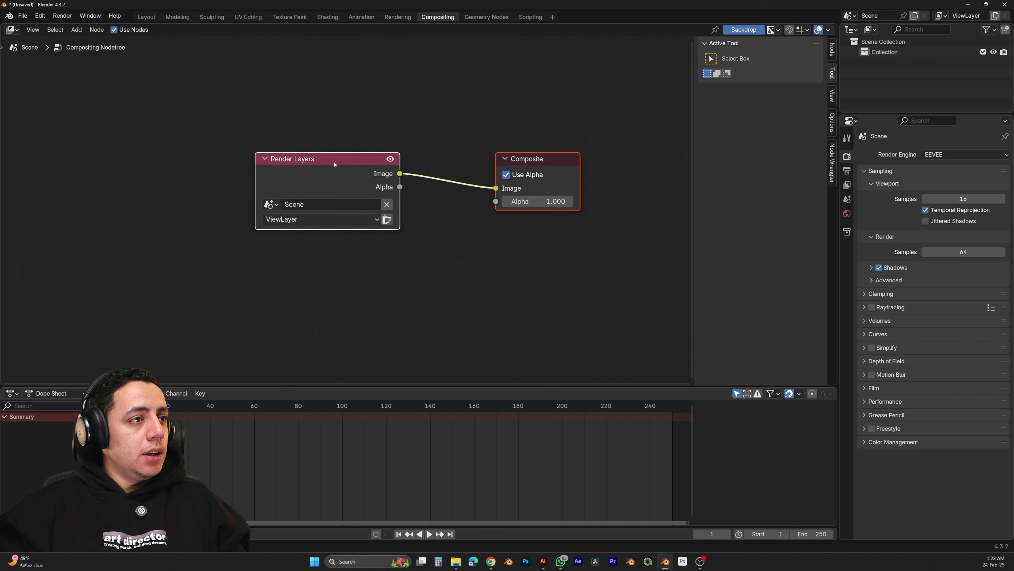
key(Delete)
Add an Image Sequence node with all the Full Scene PNG frames in ascending order and connect it to a Viewer node
key(shift+a)
click(295, 162)
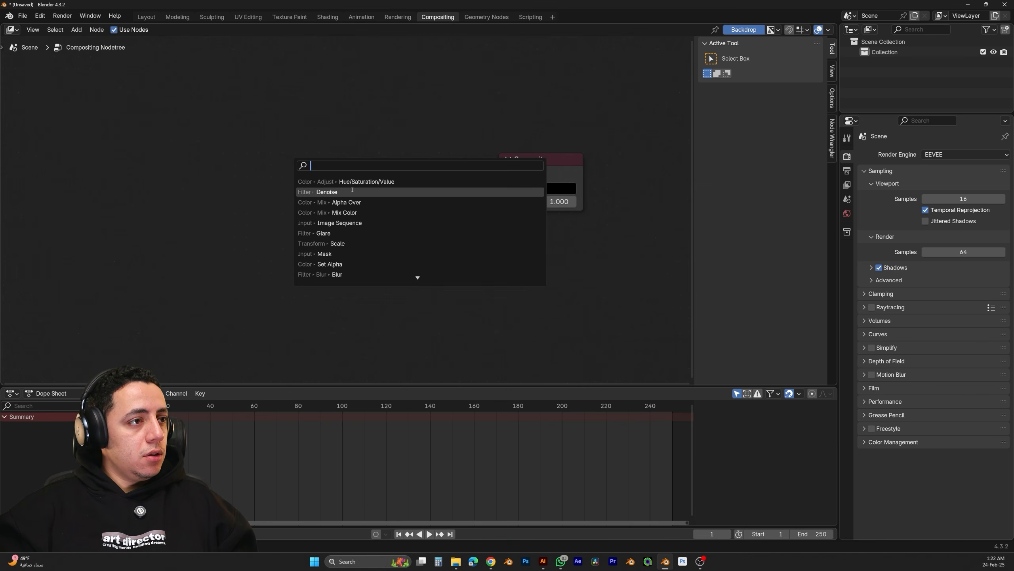
click(351, 223)
click(298, 398)
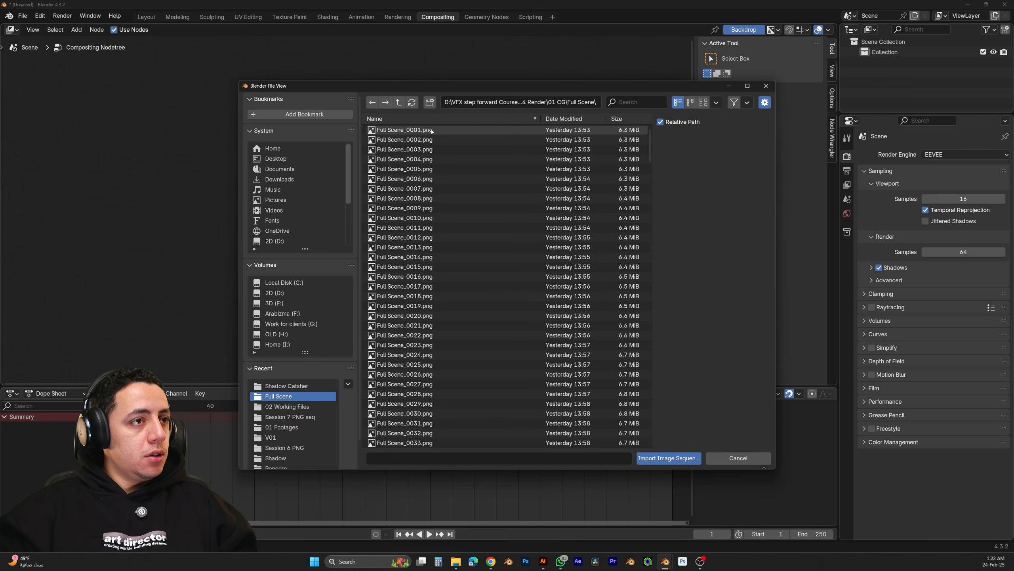
click(419, 130)
key(a)
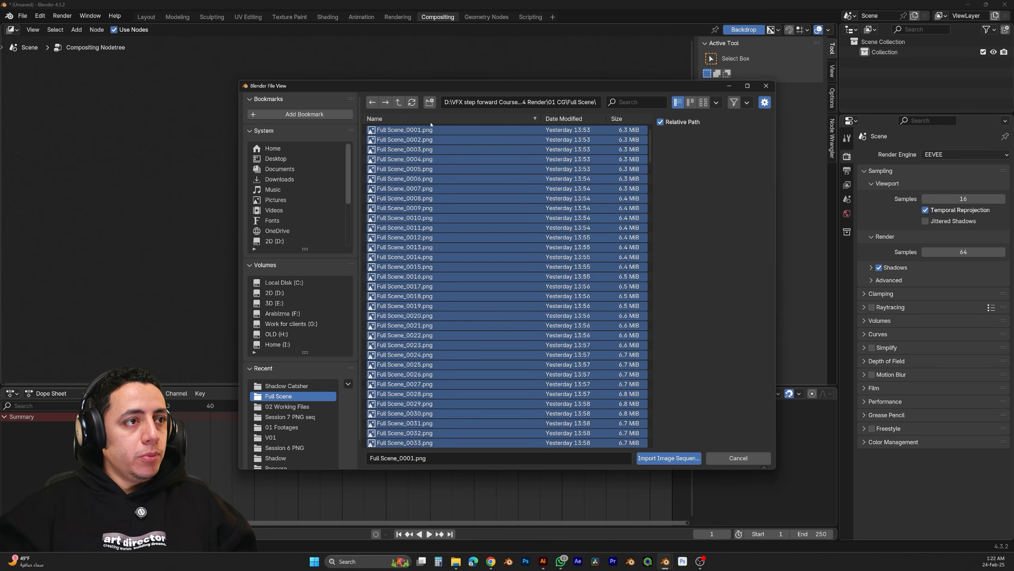
click(416, 119)
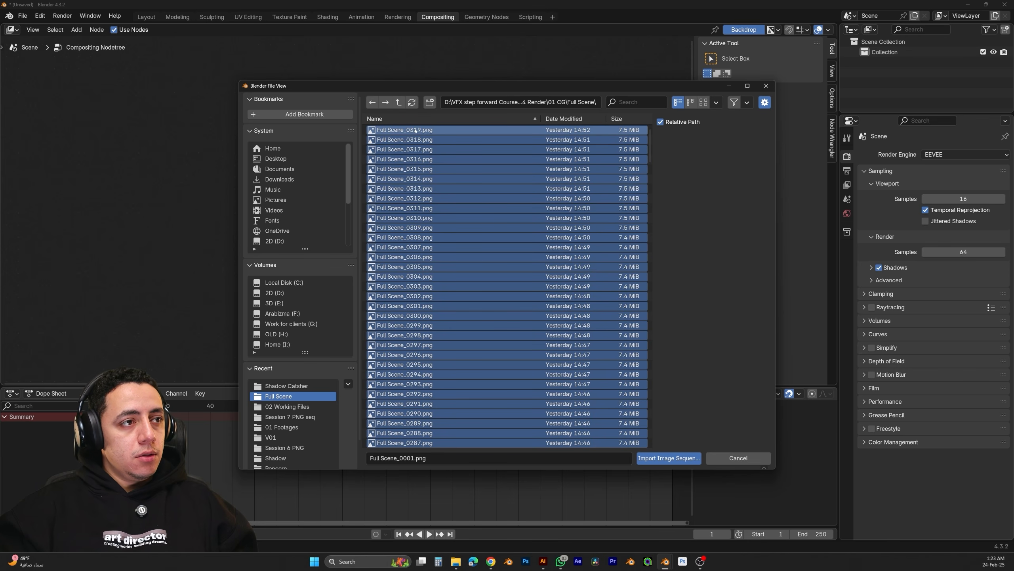
click(425, 123)
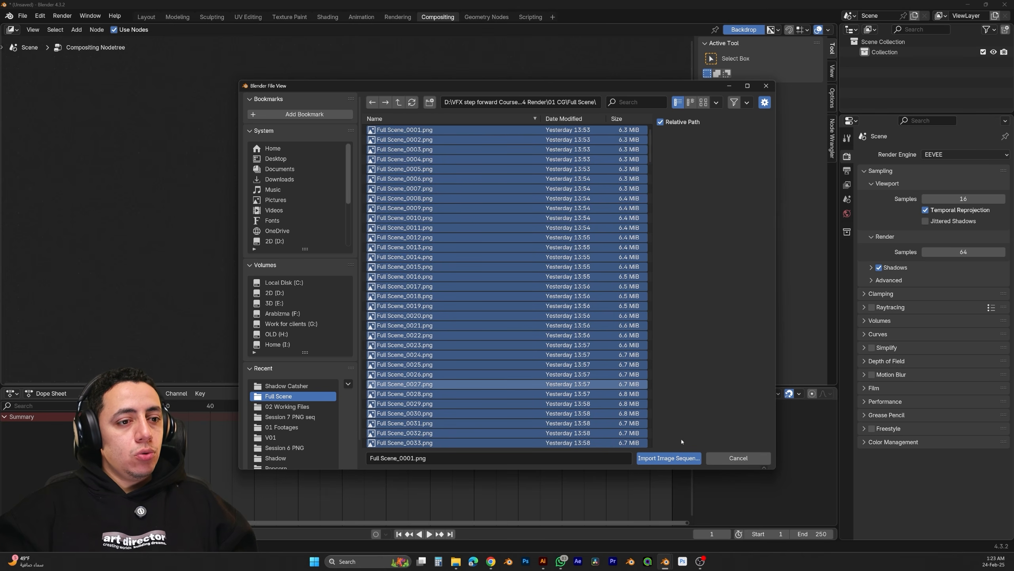
click(678, 457)
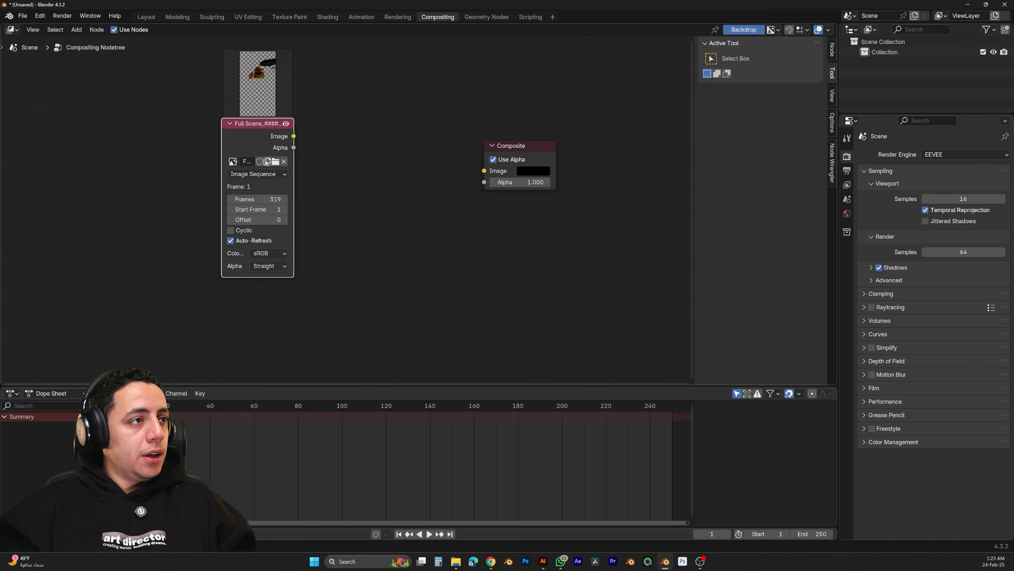
ctrl+shift+click(256, 140)
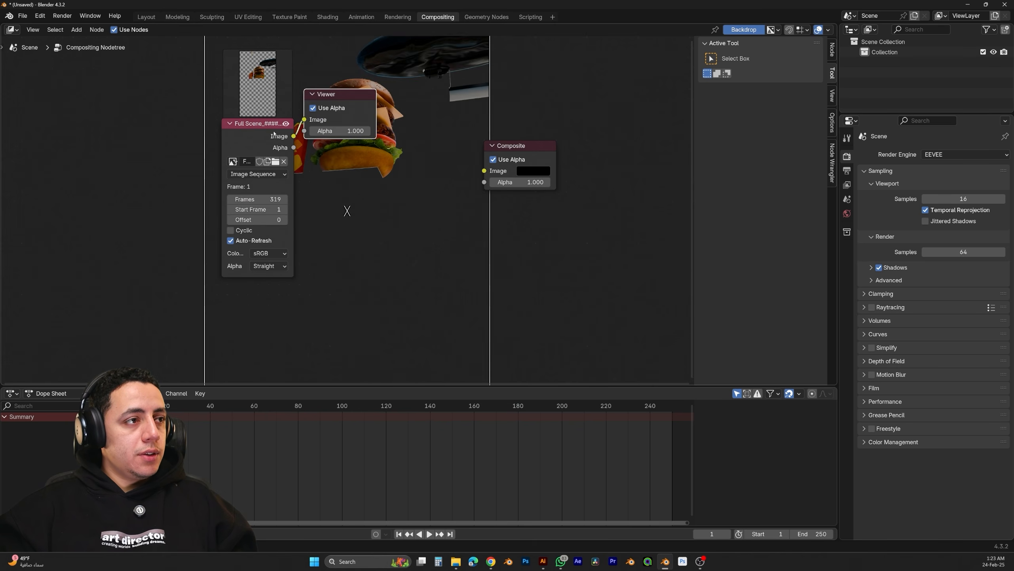
Set the scene's end frame to 319
click(812, 533)
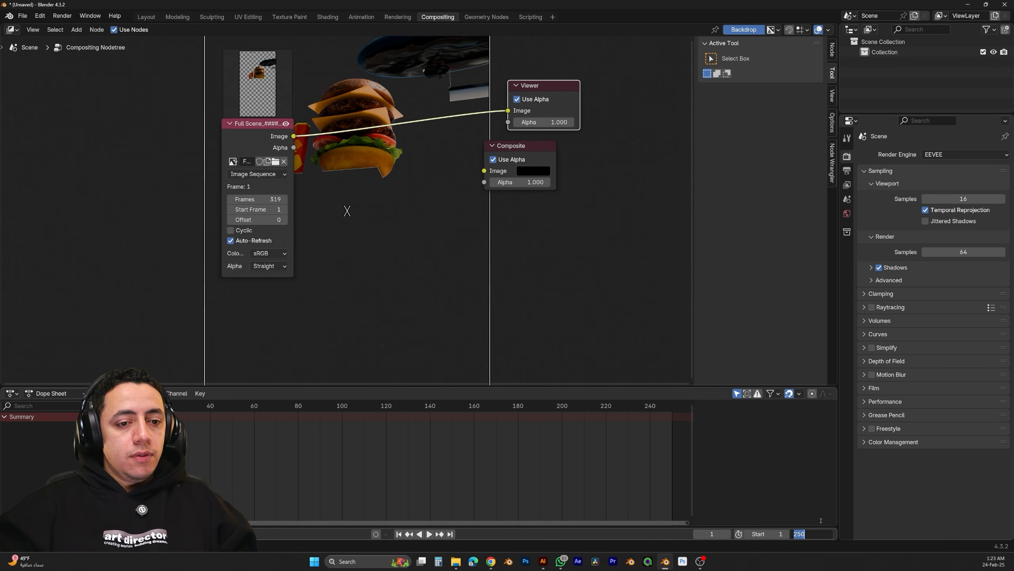
text(319)
key(Return)
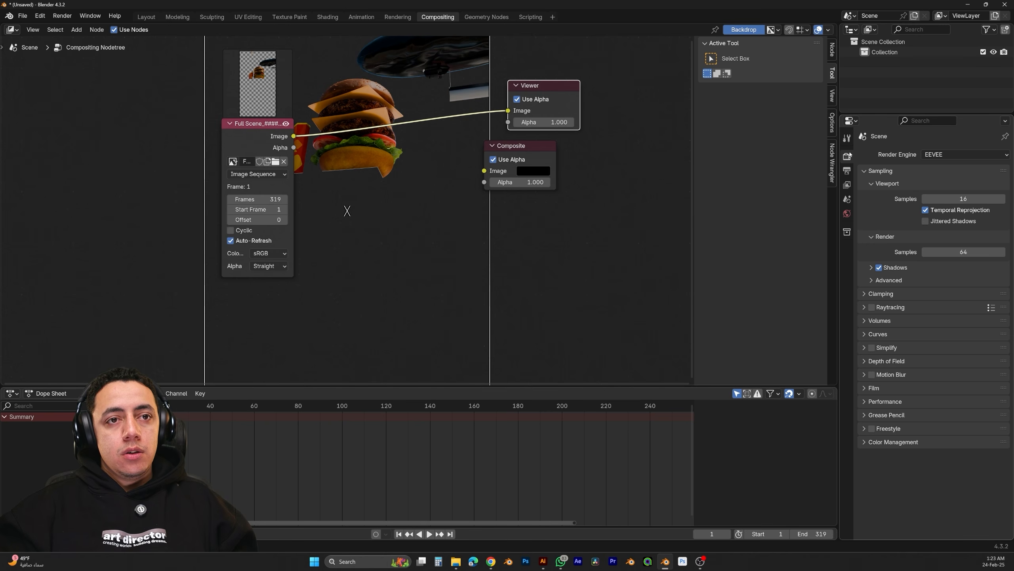
Set the output resolution to 1080 × 1920 px and the frame rate to 30 fps
click(847, 171)
double_click(962, 168)
text(1080)
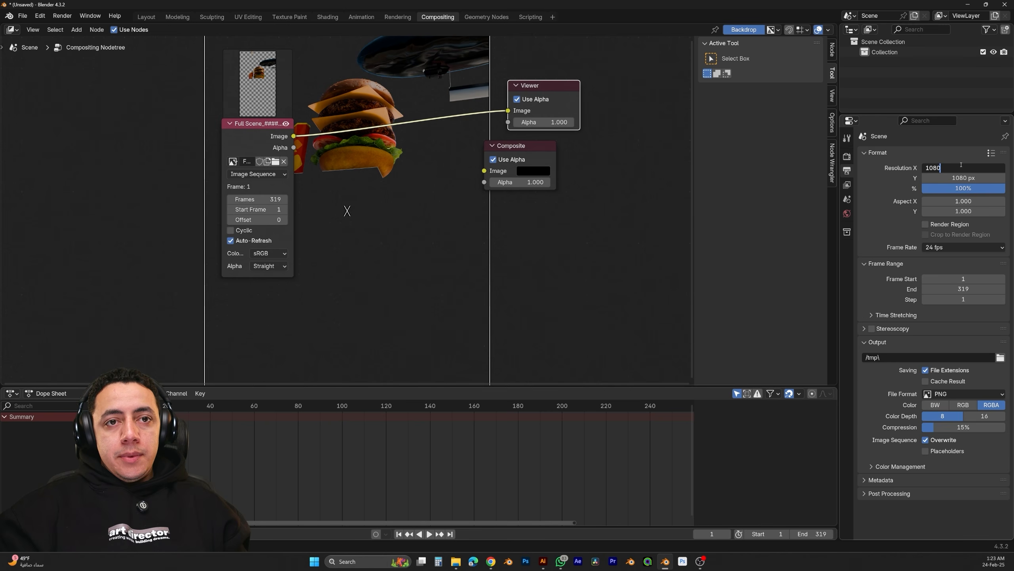
key(Tab)
text(1920)
key(Return)
click(963, 247)
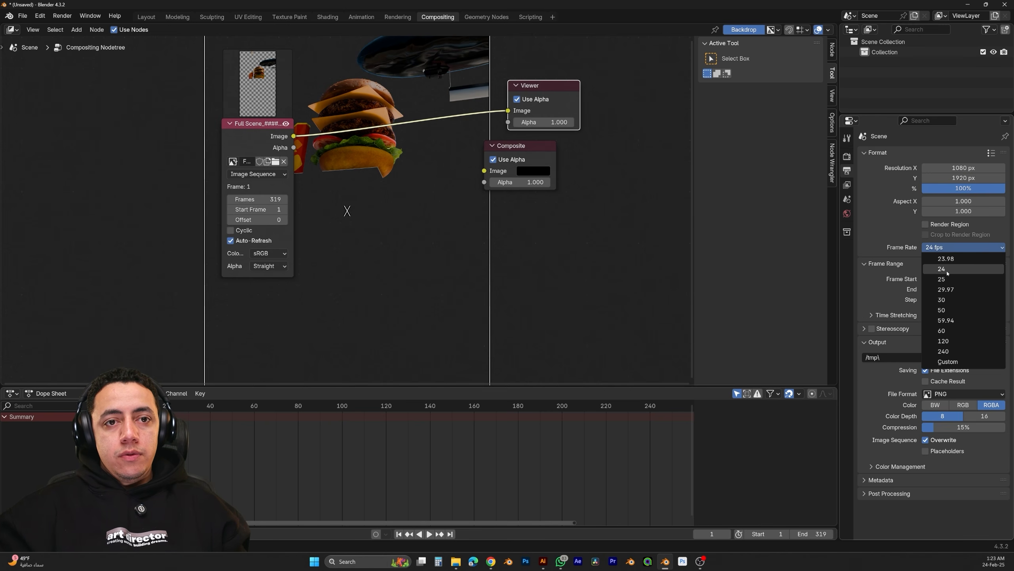
click(957, 299)
Change the color management view transform to Standard
click(847, 156)
click(894, 441)
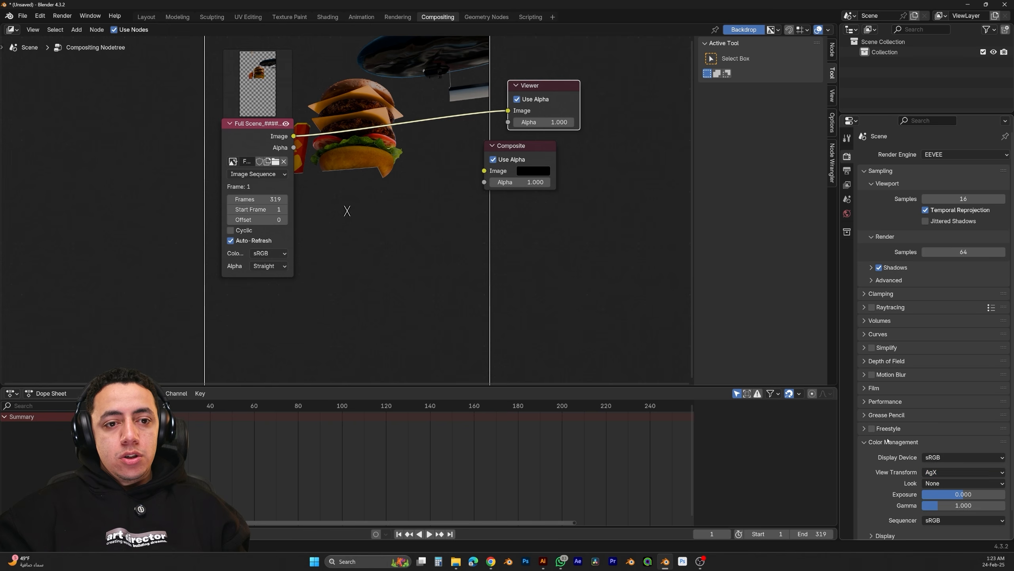
click(943, 472)
click(939, 393)
Move the Full Scene and Composite nodes farther apart to make room between them
middle_drag(441, 201, 449, 211)
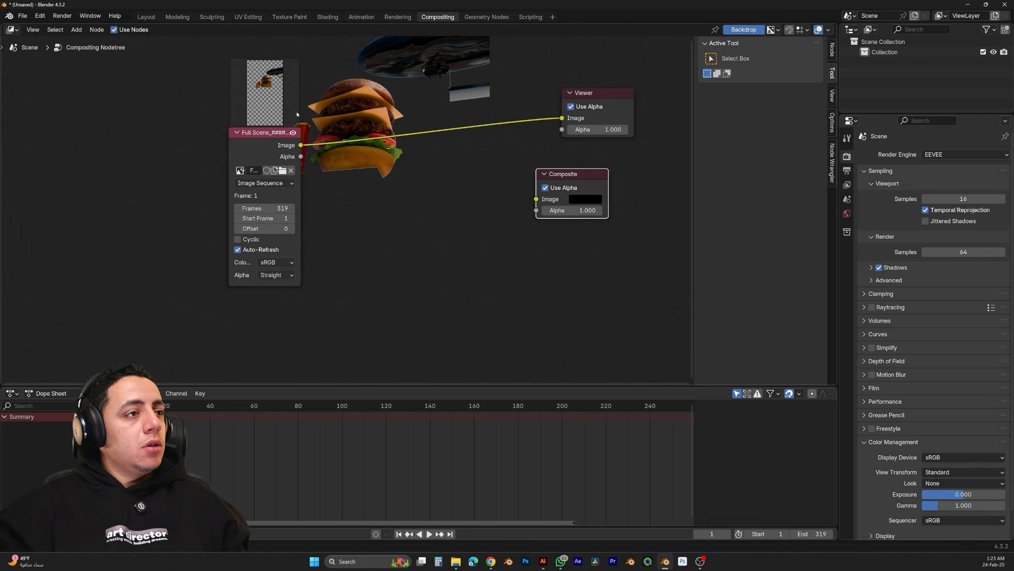
click(264, 143)
drag(264, 142, 247, 135)
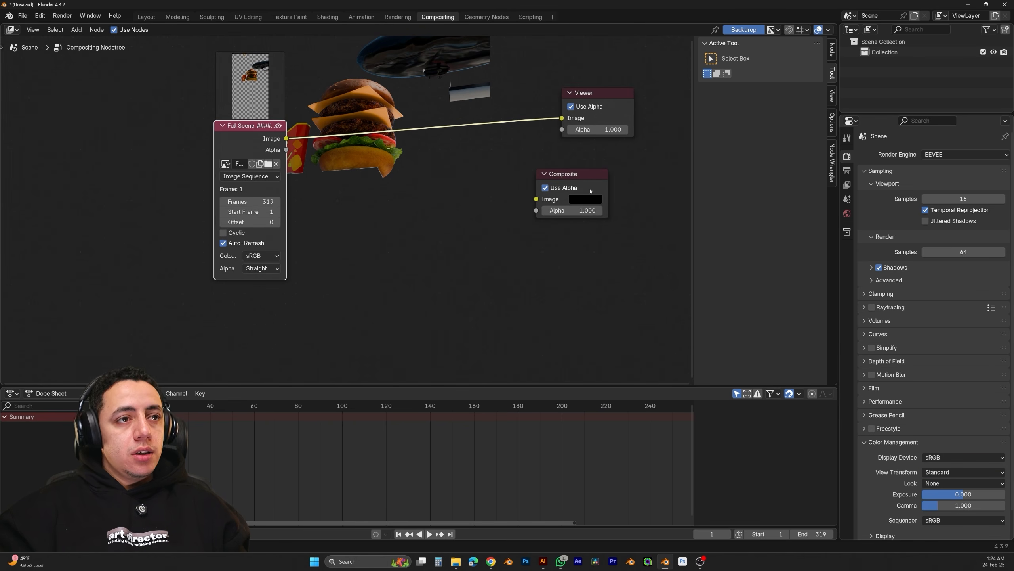
drag(595, 187, 625, 185)
Add an Image Sequence node with all the PNG frames from the Shadow Catsher_ folder
key(shift+a)
click(378, 207)
click(416, 226)
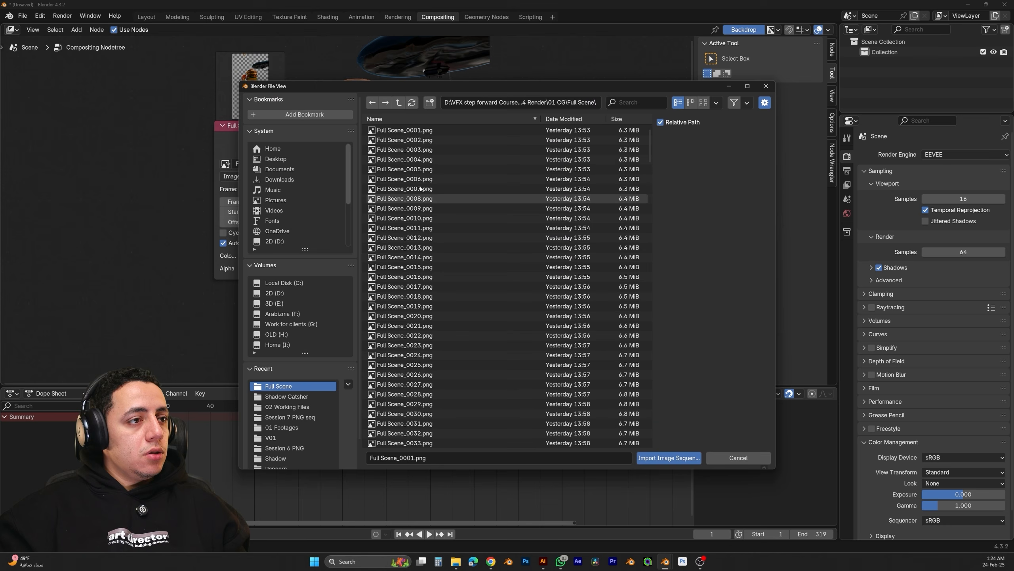
click(399, 103)
click(400, 130)
key(a)
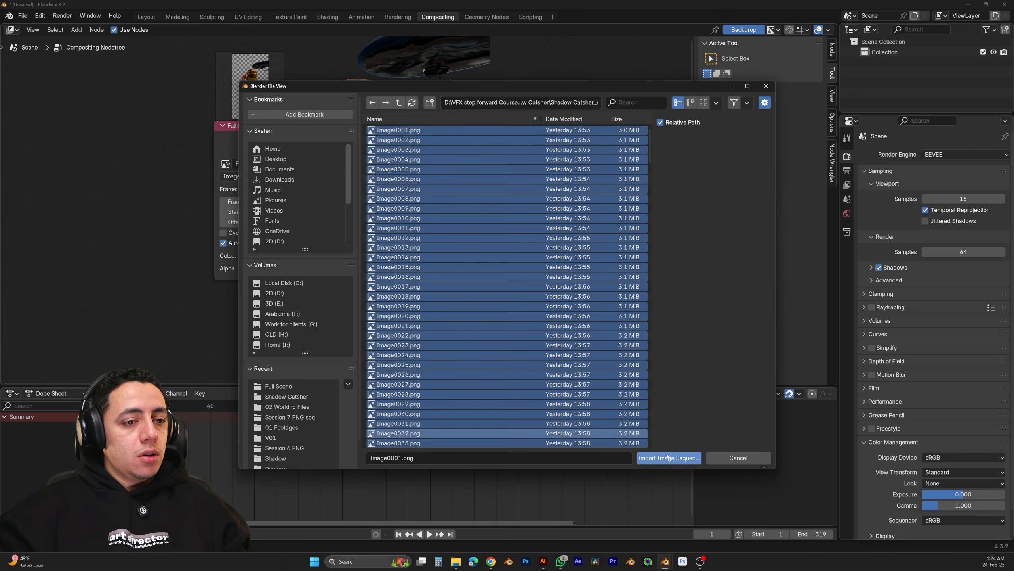
click(669, 457)
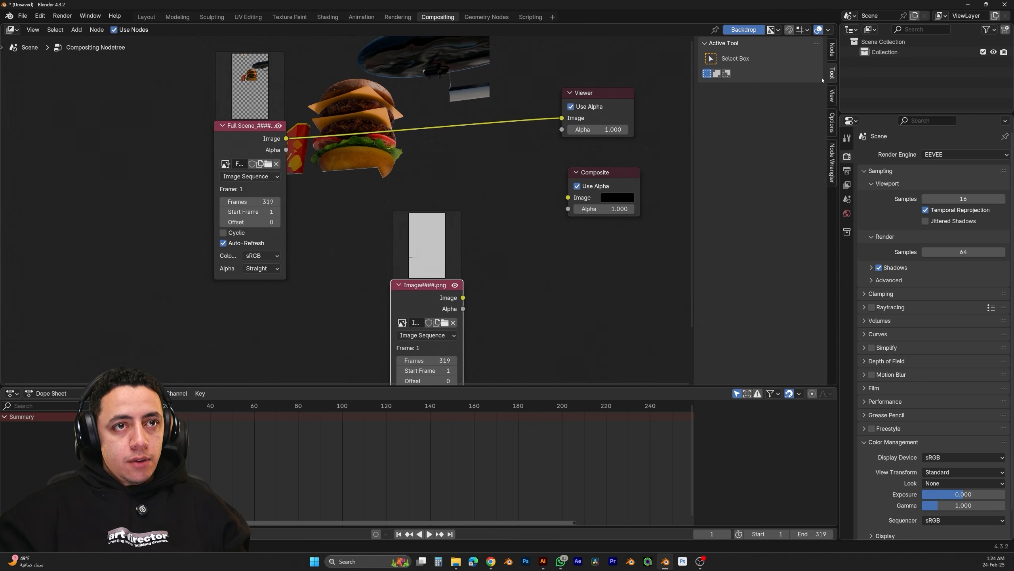
Name the new image sequence node Shadow and move it below the Full Scene node
click(832, 50)
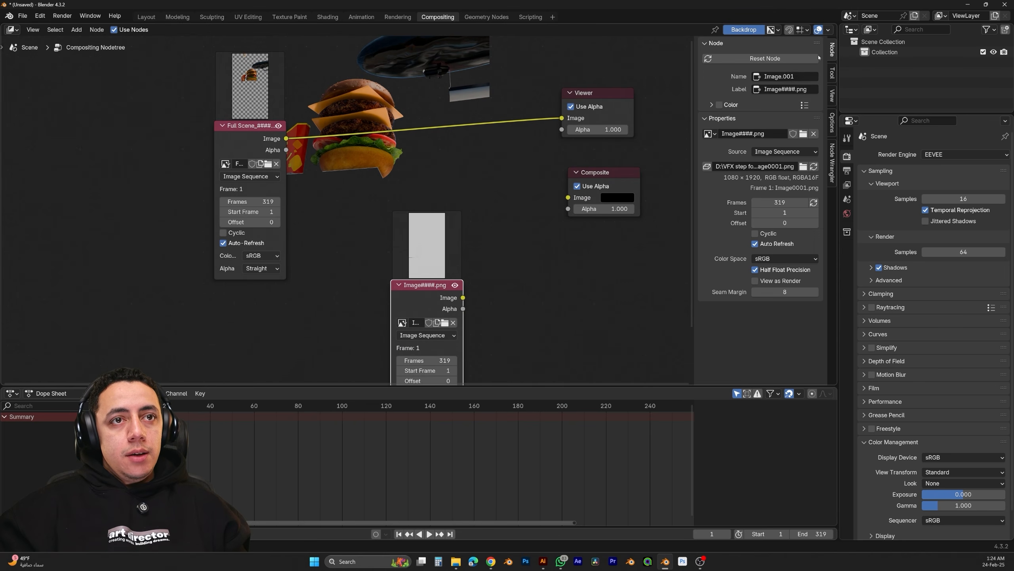
click(782, 76)
key(End)
key(ctrl+a)
key(BackSpace)
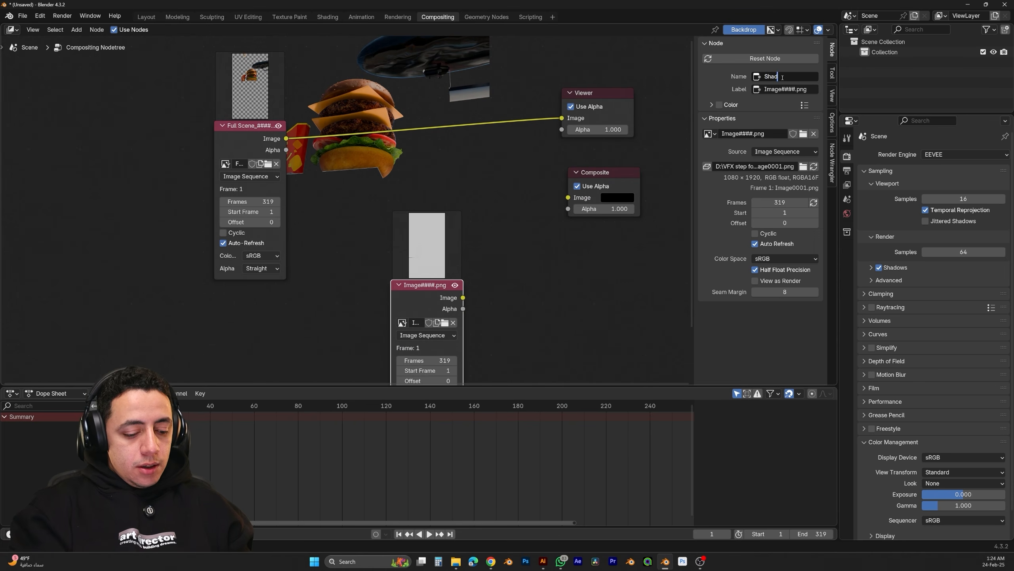
text(Shadow)
key(Return)
drag(437, 300, 414, 328)
middle_drag(467, 275, 475, 261)
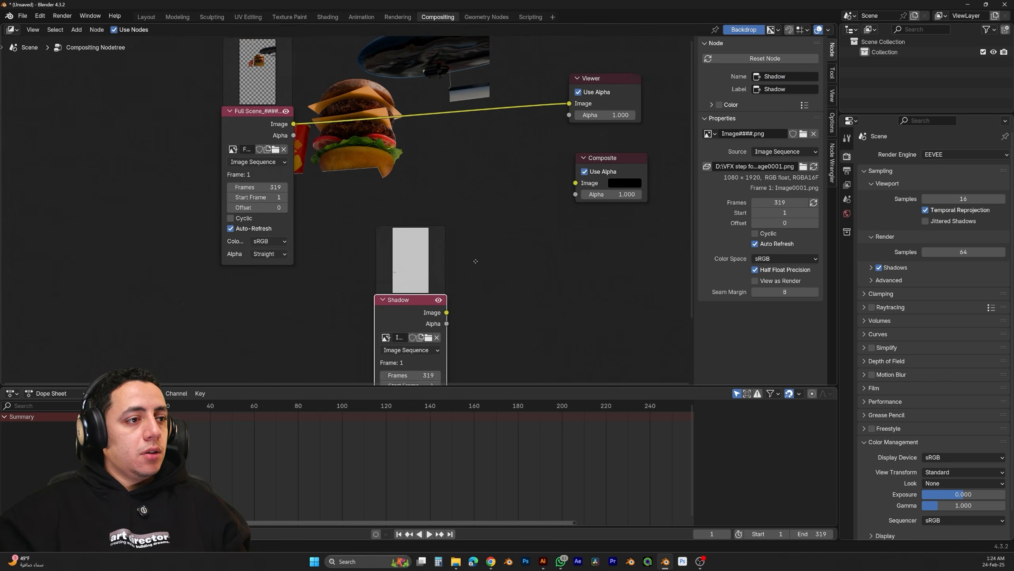
Start another Image Sequence node and browse to the Session 7 PNG seq folder inside 01 Downloads and 01 Footages
middle_drag(475, 261, 504, 213)
key(shift+a)
click(503, 209)
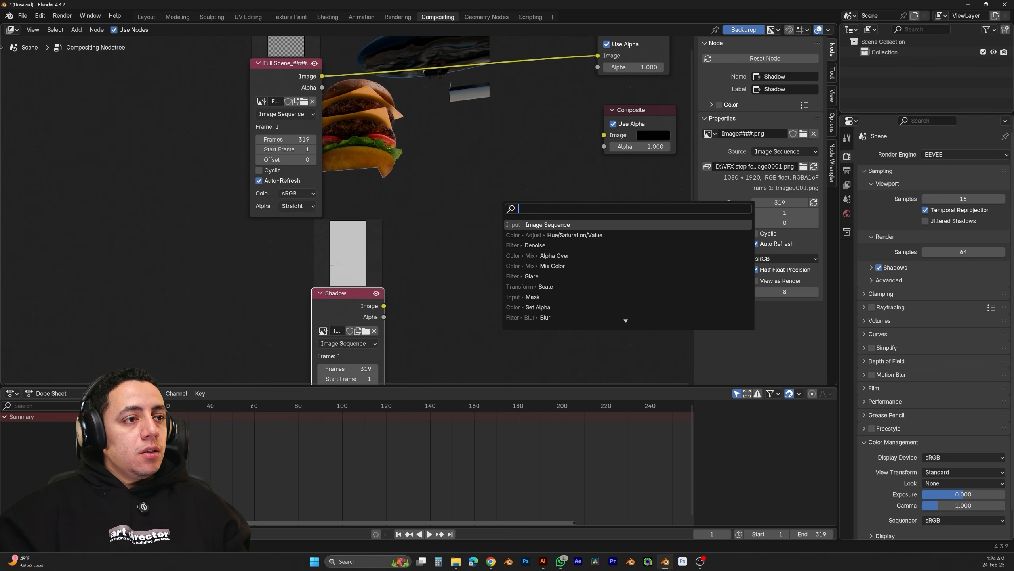
click(553, 225)
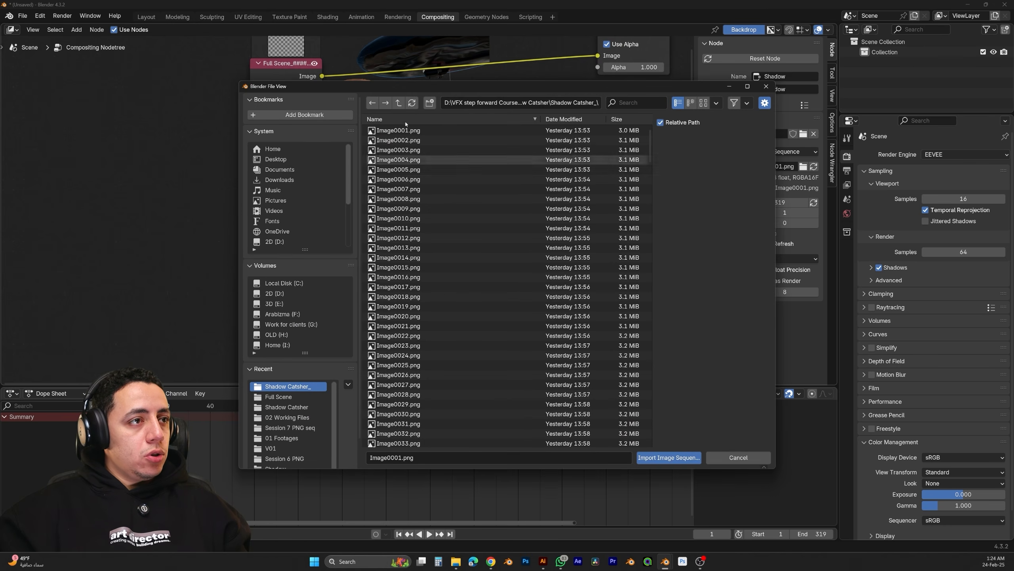
click(399, 102)
click(399, 102)
click(402, 132)
double_click(402, 133)
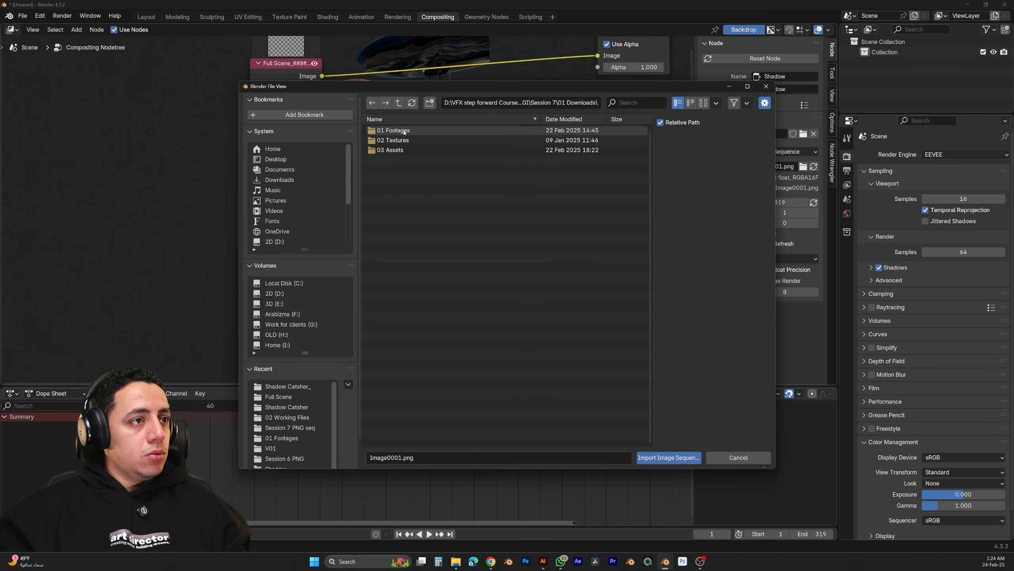
double_click(401, 130)
double_click(402, 139)
Import all the Haus PNG frames as an image sequence node and name it Footages
click(399, 133)
key(a)
click(683, 459)
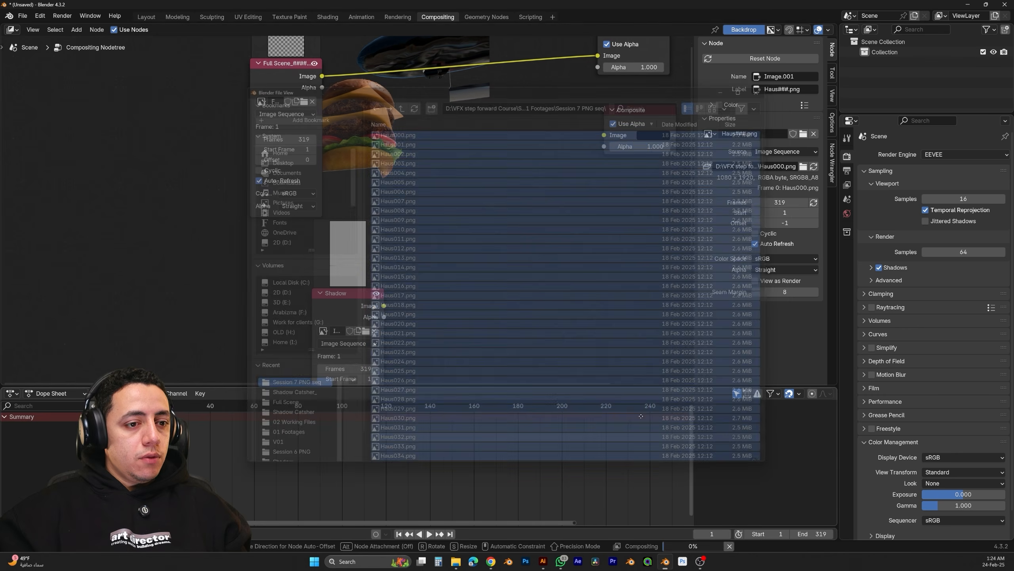
click(453, 247)
middle_drag(559, 224, 558, 213)
click(786, 76)
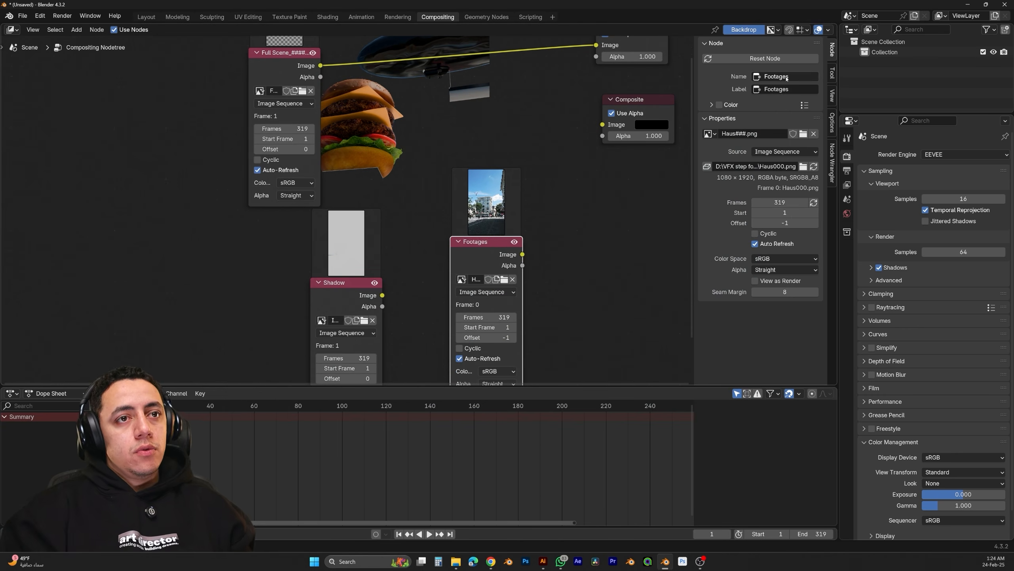
Arrange the nodes with Shadow above Footages and the Full Scene node between them and the Viewer
middle_drag(544, 284, 540, 308)
scroll(539, 307, down, 4)
drag(299, 129, 351, 96)
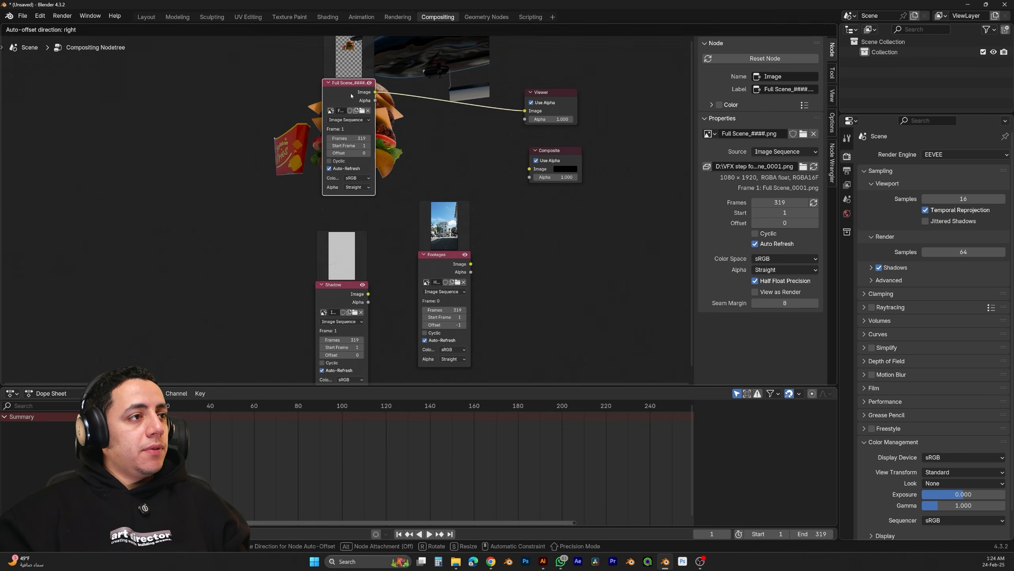
drag(443, 258, 248, 271)
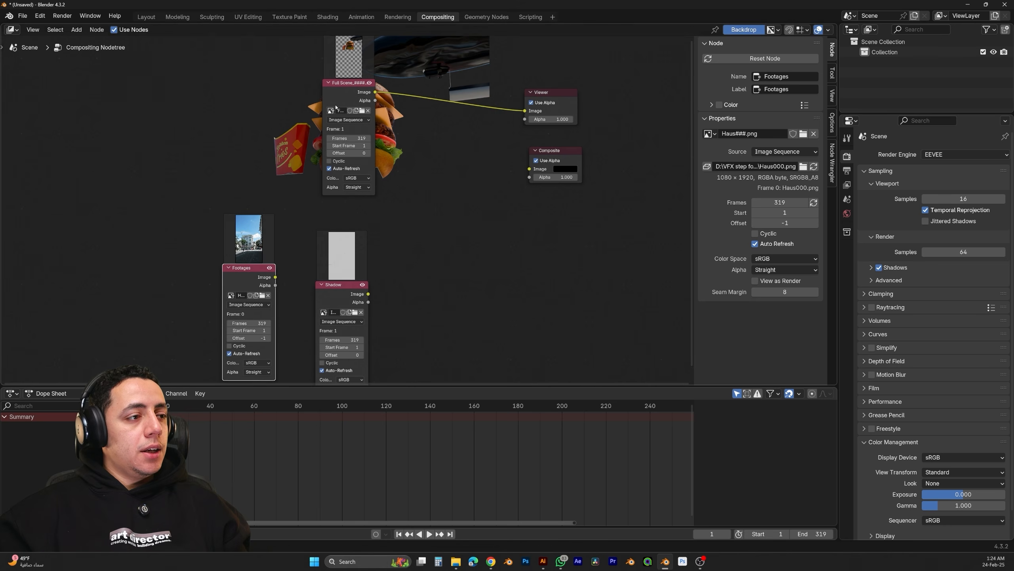
drag(336, 107, 362, 112)
drag(267, 275, 259, 300)
drag(338, 298, 229, 117)
middle_drag(280, 132, 255, 201)
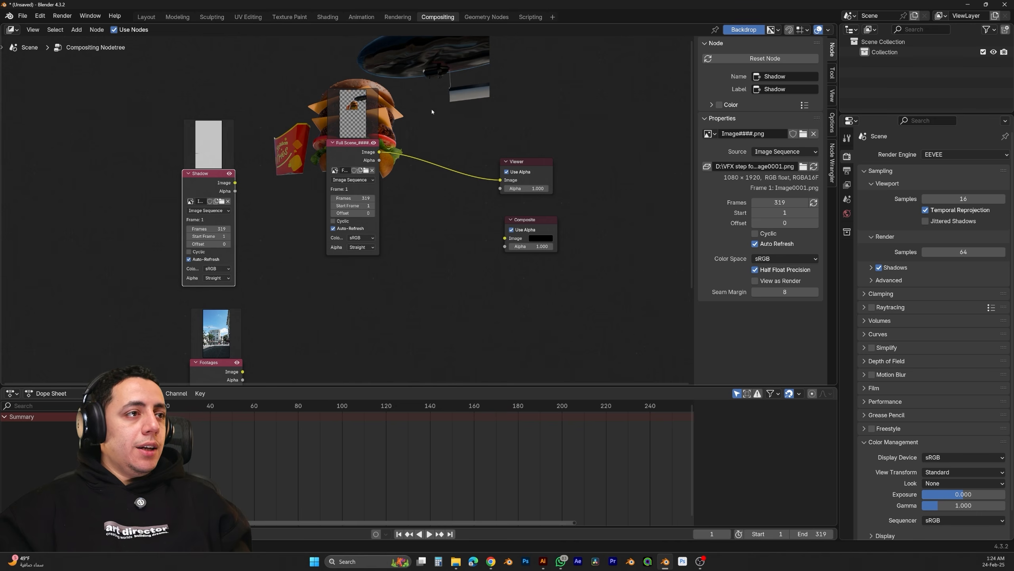
middle_drag(430, 133, 444, 110)
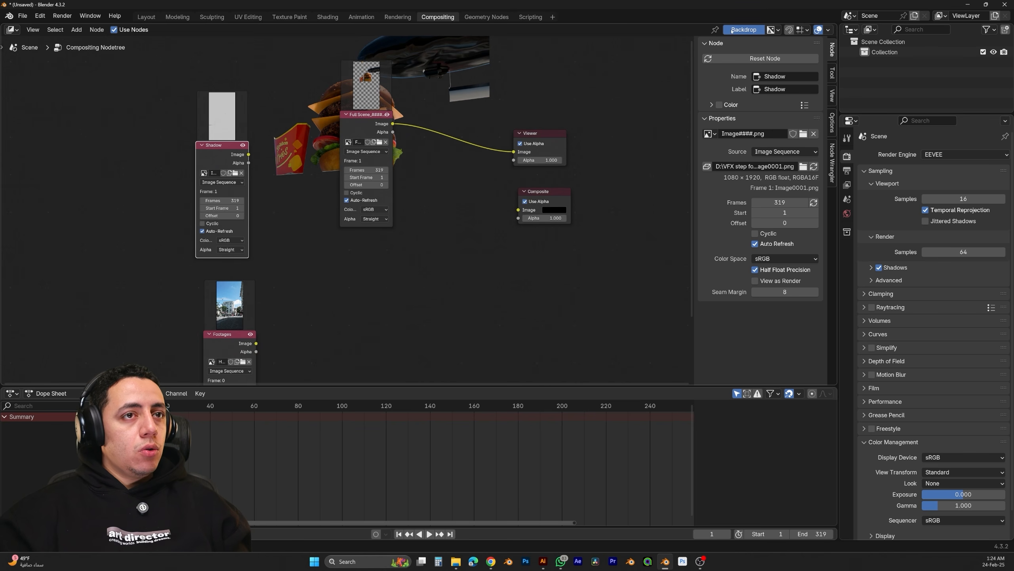
Turn off the backdrop and split off an Image Editor beside the compositor that shows the Viewer Node
click(748, 31)
key(n)
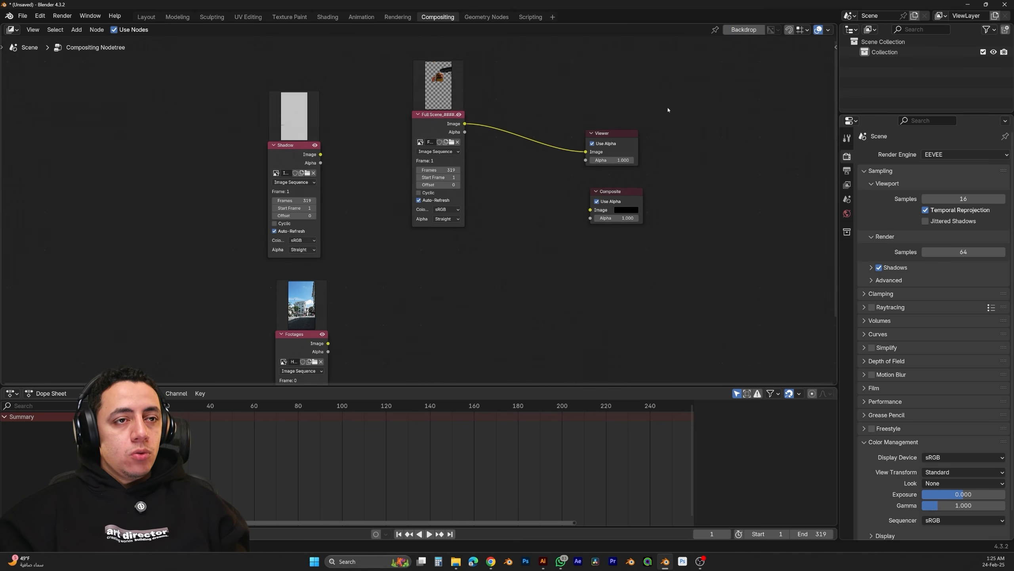
drag(832, 368, 603, 351)
click(614, 30)
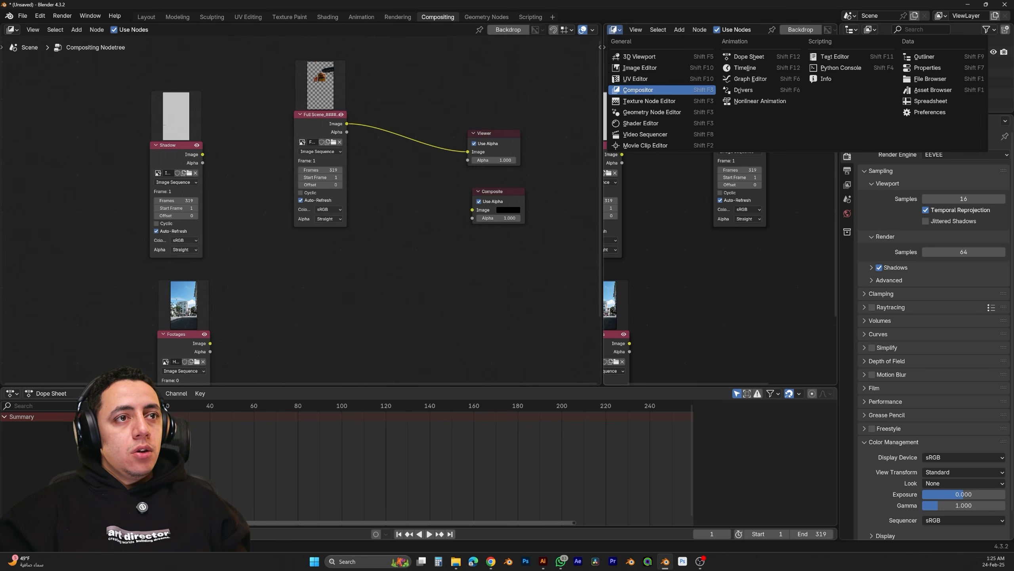
click(641, 68)
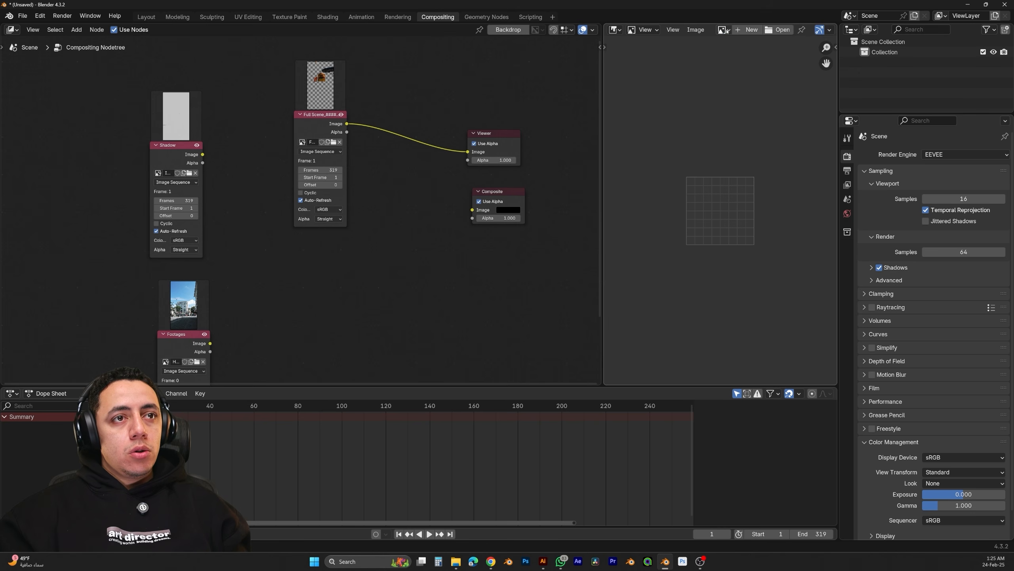
click(723, 30)
click(740, 87)
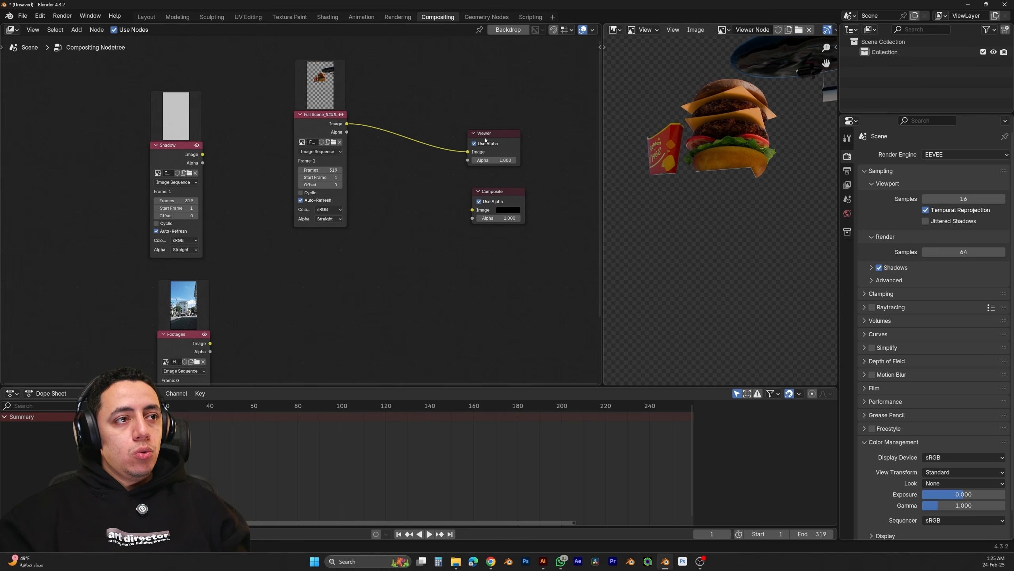
drag(486, 140, 492, 132)
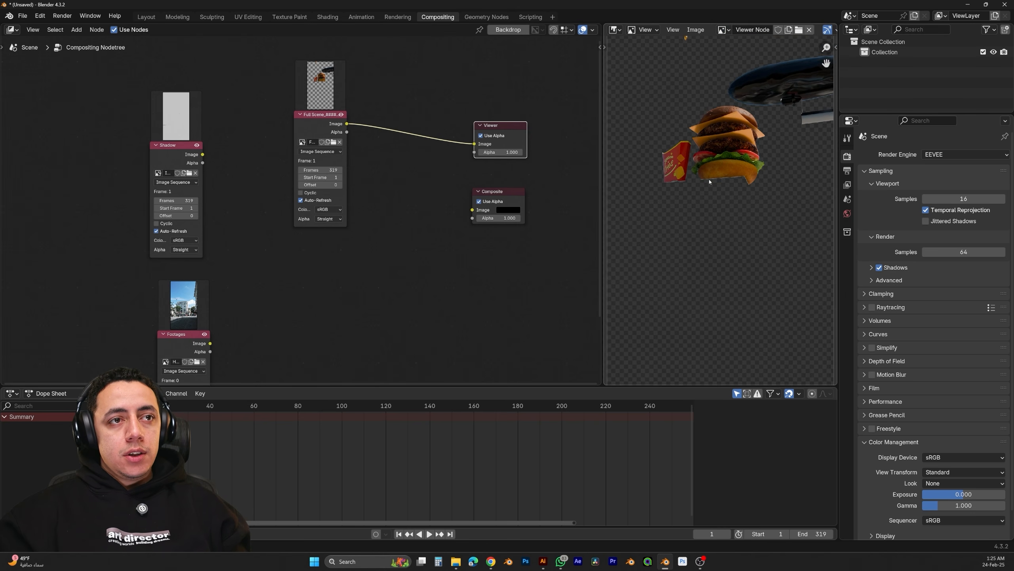
scroll(710, 182, down, 1)
Detach the Full Scene node from the Viewer, move it below, and place Shadow above Footages
middle_drag(239, 139, 259, 101)
drag(353, 97, 355, 342)
drag(494, 105, 464, 145)
middle_drag(449, 158, 465, 224)
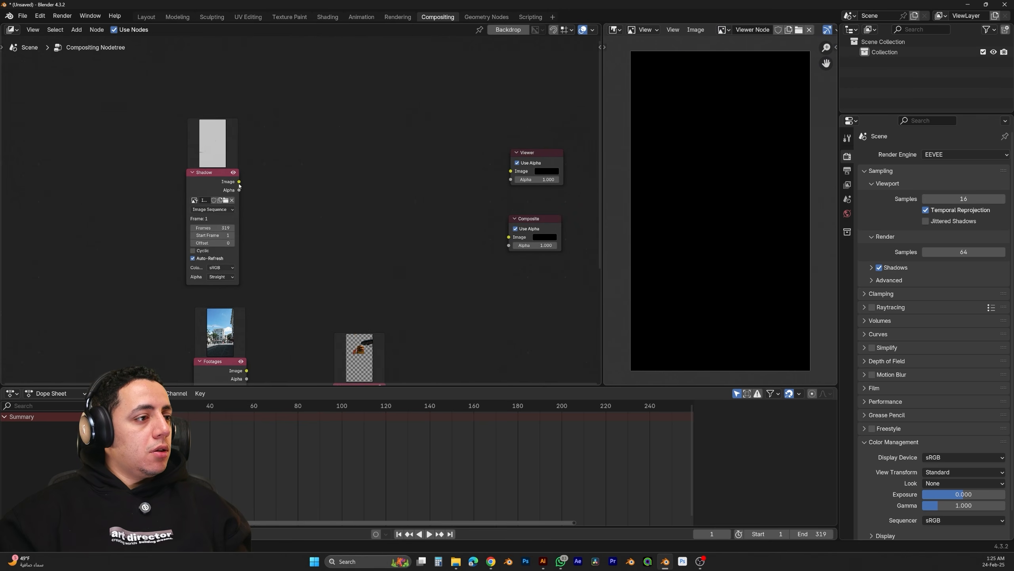
drag(216, 173, 216, 125)
drag(217, 361, 233, 138)
Add a Mix node with Footages as the first image and Shadow as the second, and connect it to the Viewer
key(shift+a)
click(318, 215)
text(mix)
key(Return)
click(293, 161)
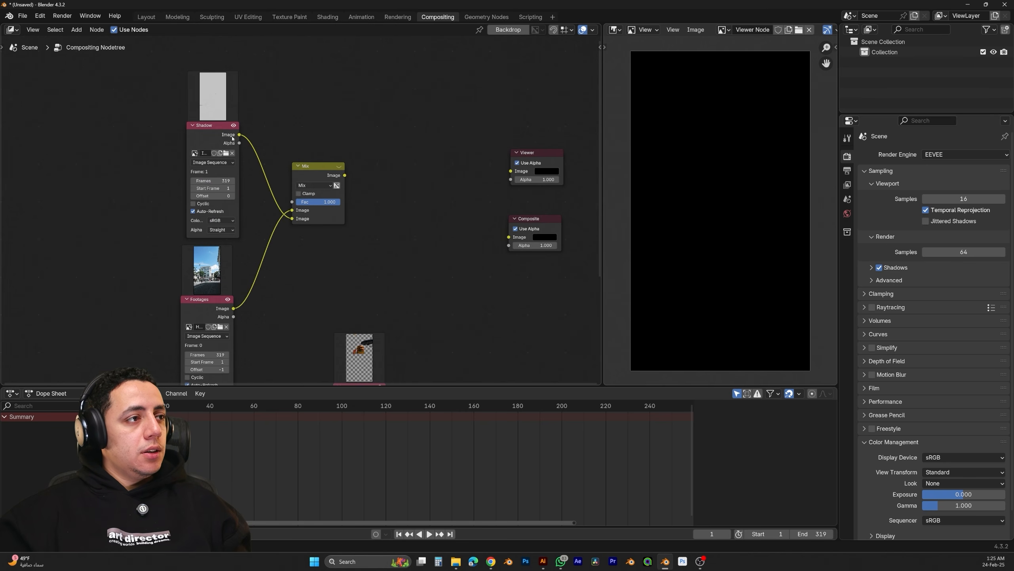
ctrl+shift+click(314, 173)
drag(384, 130, 554, 128)
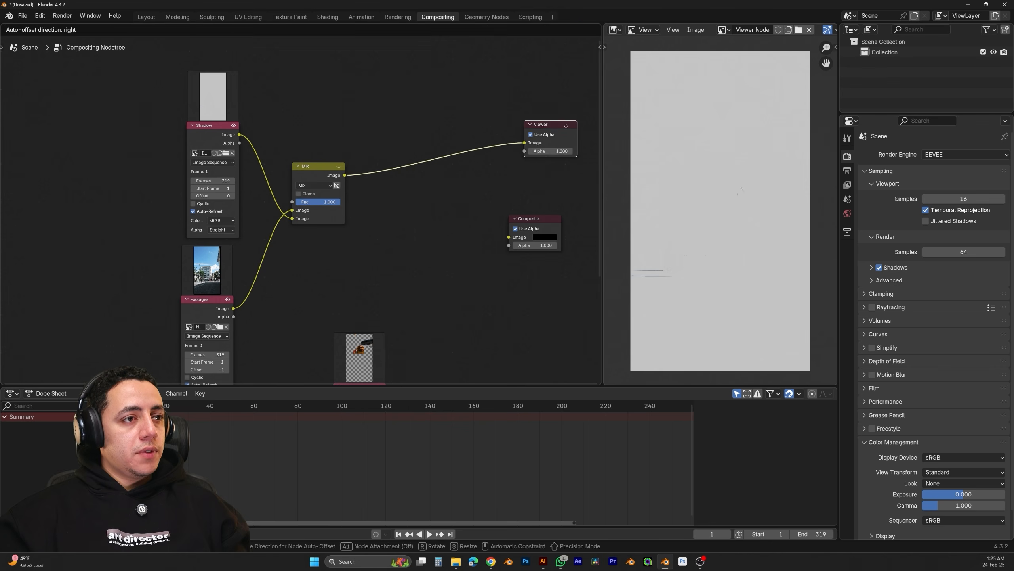
Set the Mix node's blend mode to Multiply and scrub the timeline to frame 172 to check the shadows
click(314, 185)
click(319, 224)
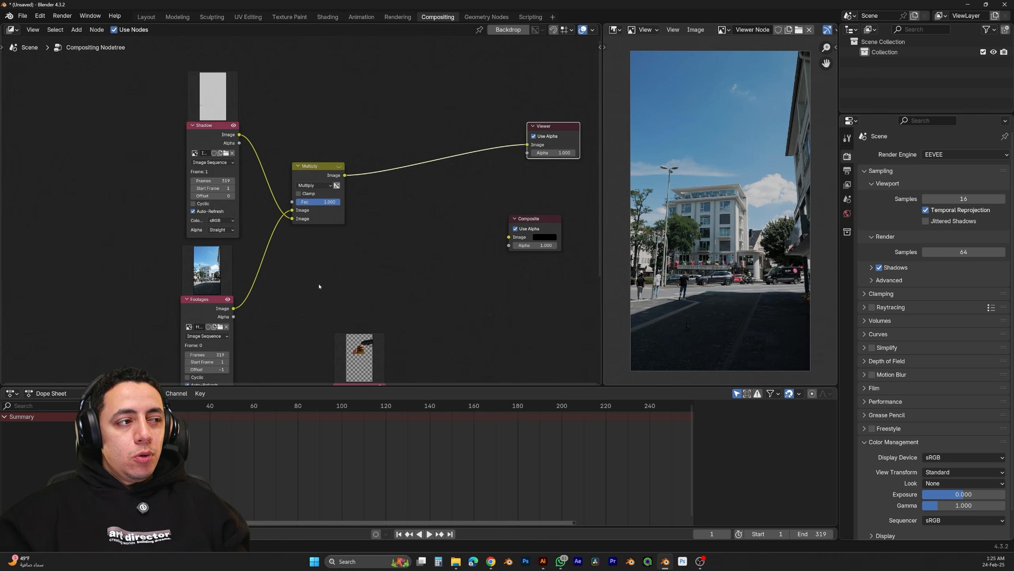
drag(411, 410, 501, 411)
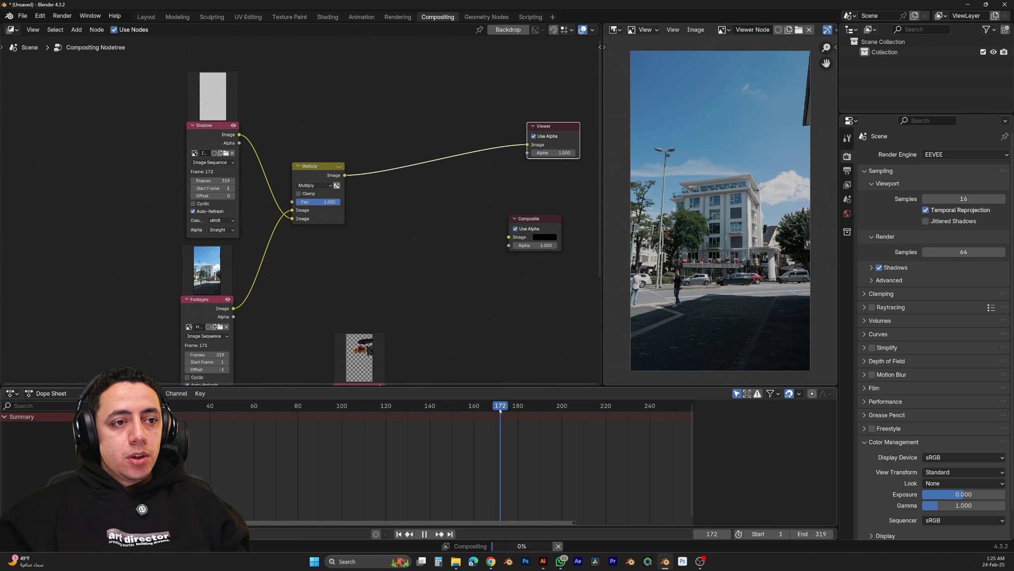
Move the Full Scene node closer and insert an Alpha Over node between the Multiply node and the Viewer
middle_drag(396, 320, 397, 297)
drag(361, 374, 345, 317)
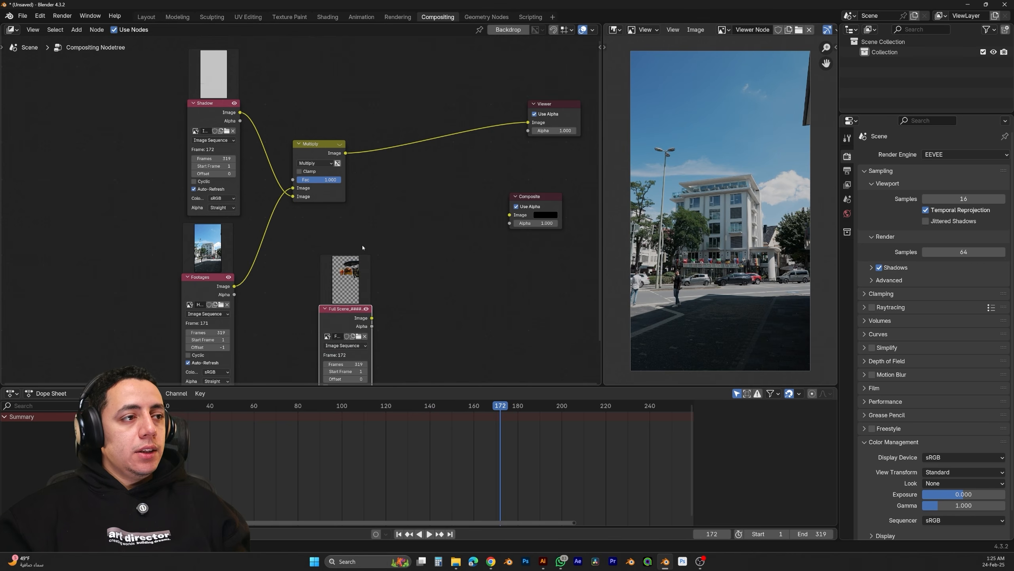
key(shift+a)
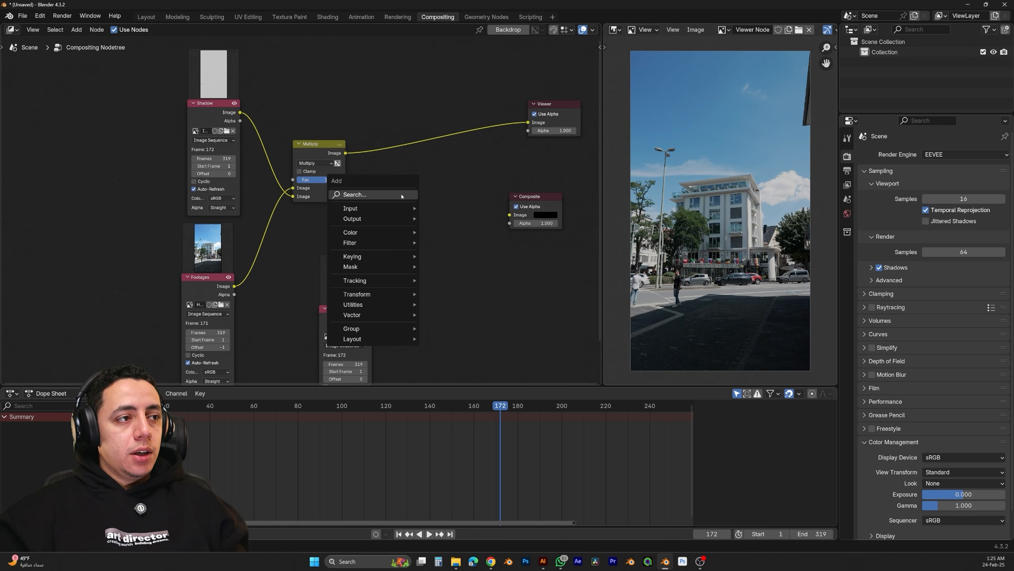
click(401, 196)
text(a)
key(Return)
click(463, 126)
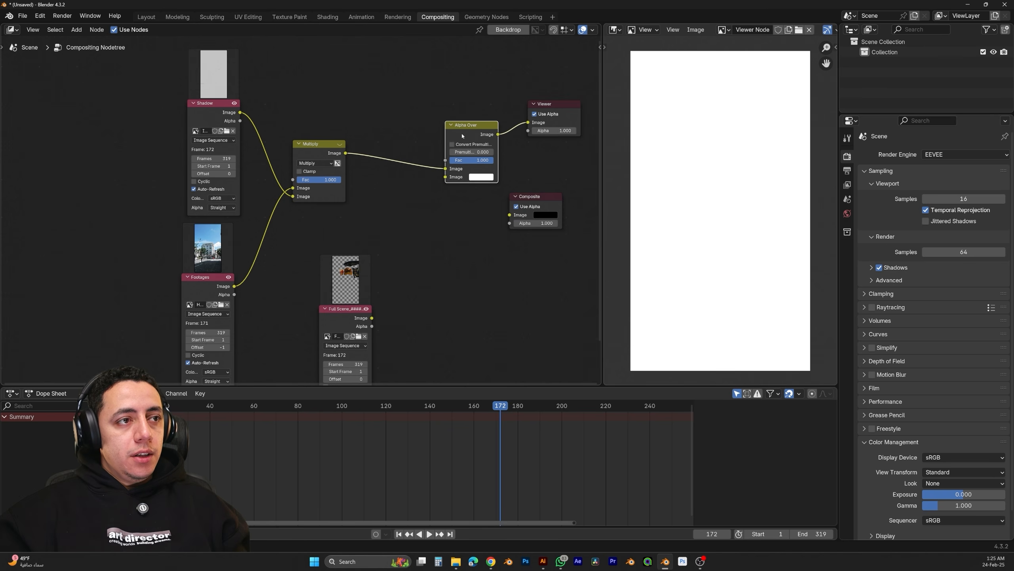
Connect the Full Scene image to the Alpha Over node's second image input and check the composite at several frames
drag(463, 136, 452, 136)
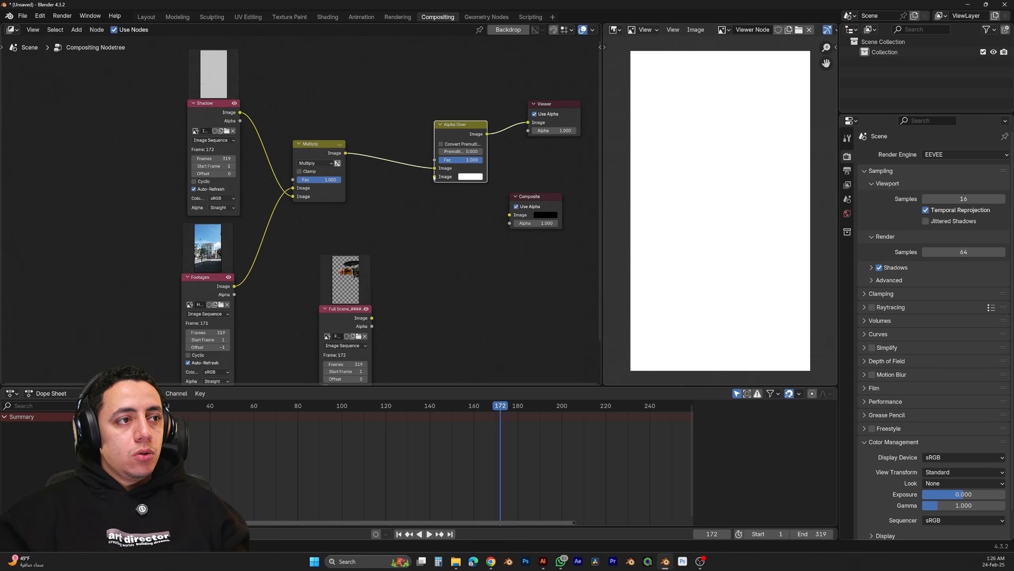
drag(435, 176, 371, 318)
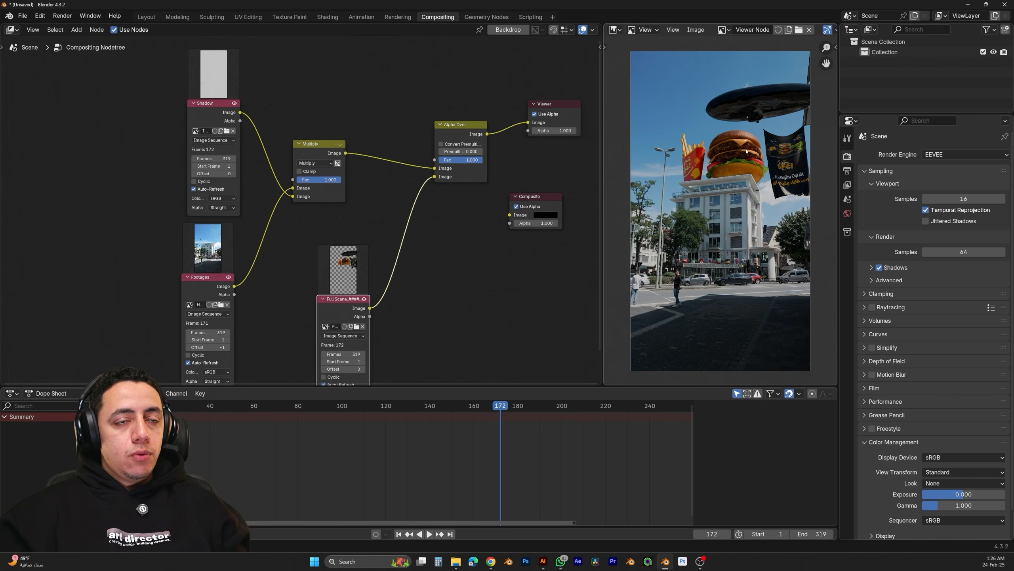
scroll(724, 216, up, 3)
scroll(667, 264, down, 2)
drag(526, 410, 644, 410)
middle_drag(661, 291, 655, 289)
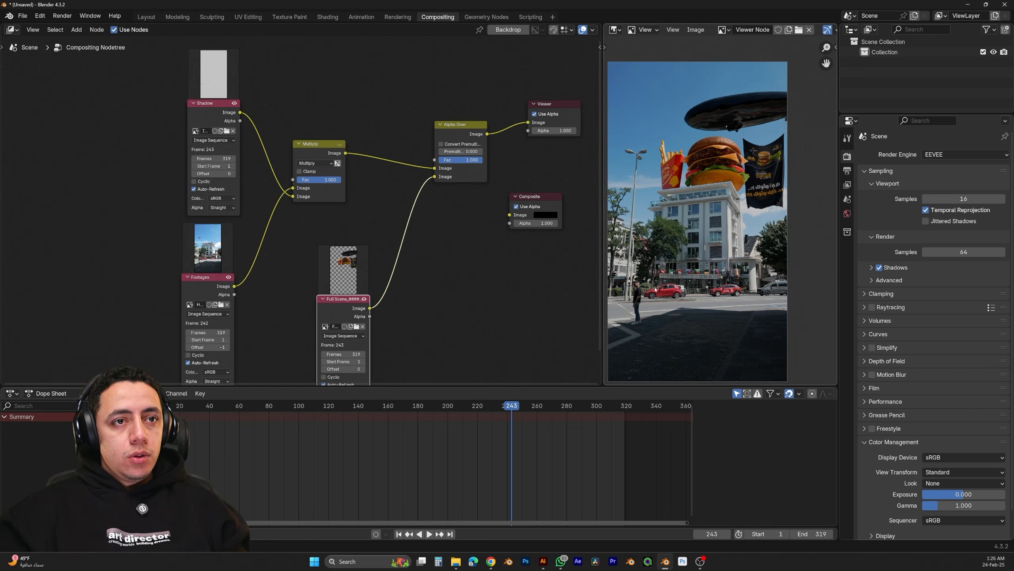
click(201, 406)
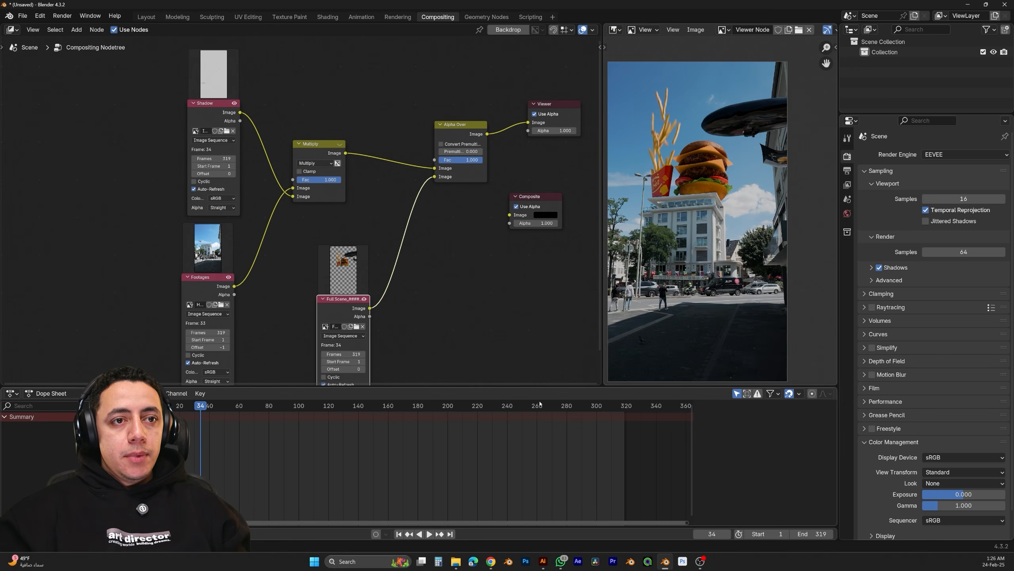
click(369, 406)
click(192, 406)
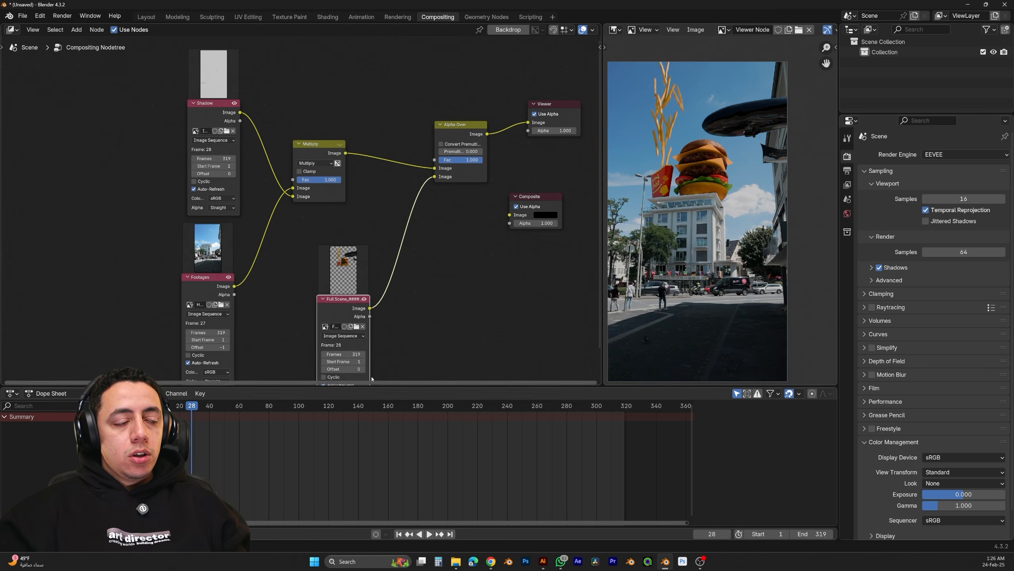
Reposition the Viewer and Composite nodes farther from the Alpha Over node and return to frame 1
drag(553, 197, 590, 193)
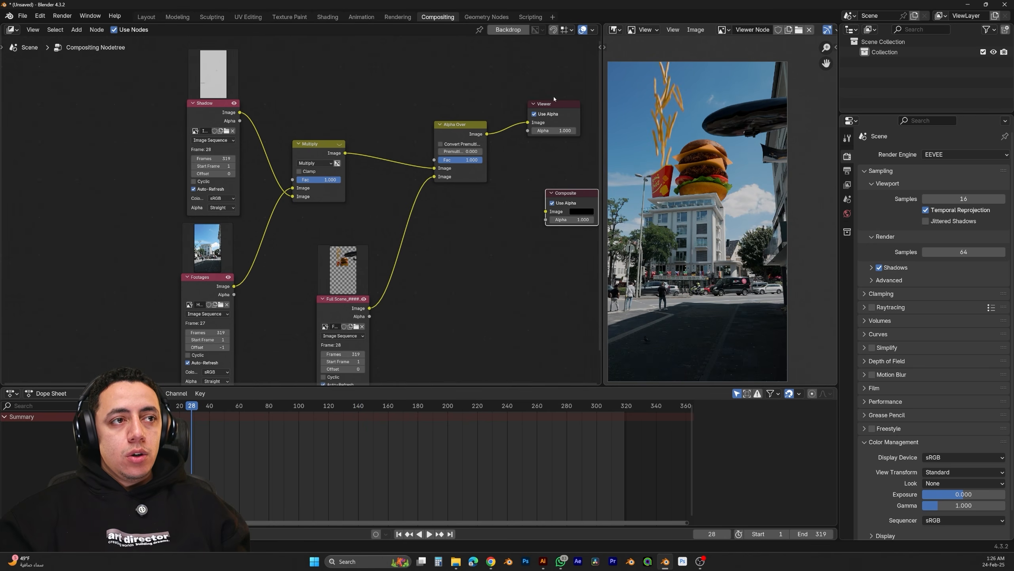
drag(555, 103, 575, 97)
drag(571, 193, 570, 185)
middle_drag(536, 194, 497, 206)
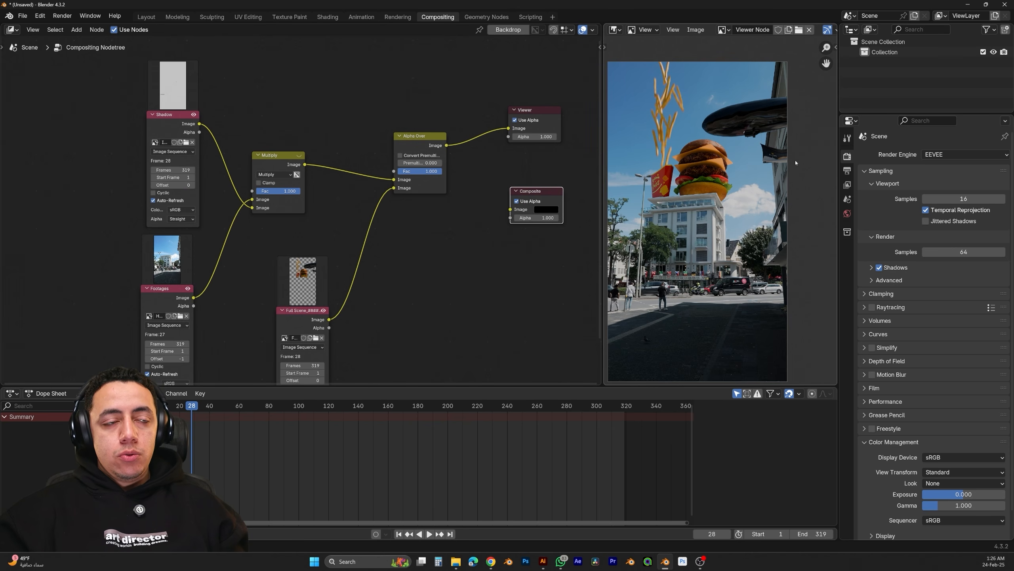
drag(536, 192, 542, 191)
drag(535, 117, 538, 117)
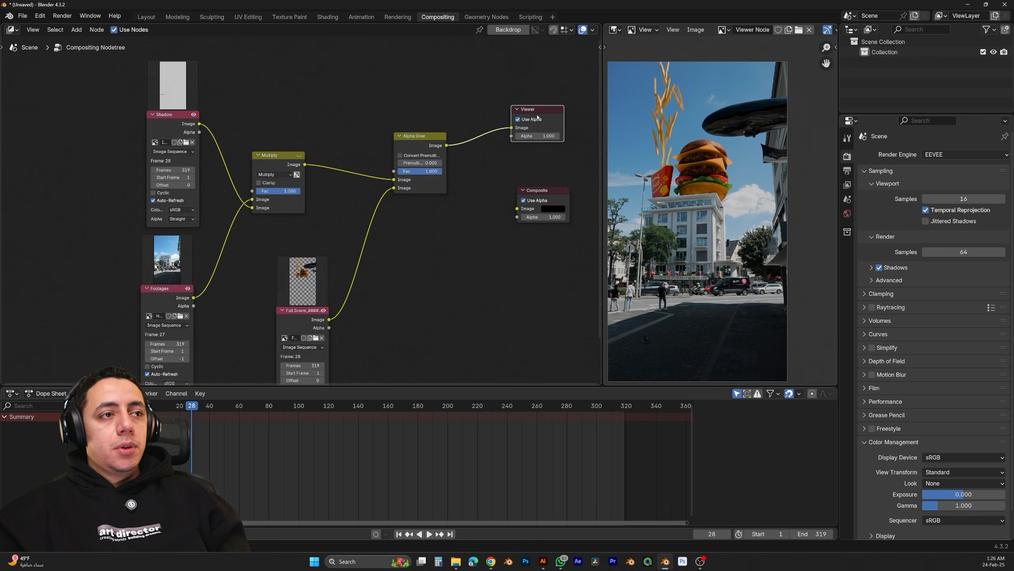
click(547, 192)
key(shift+Left)
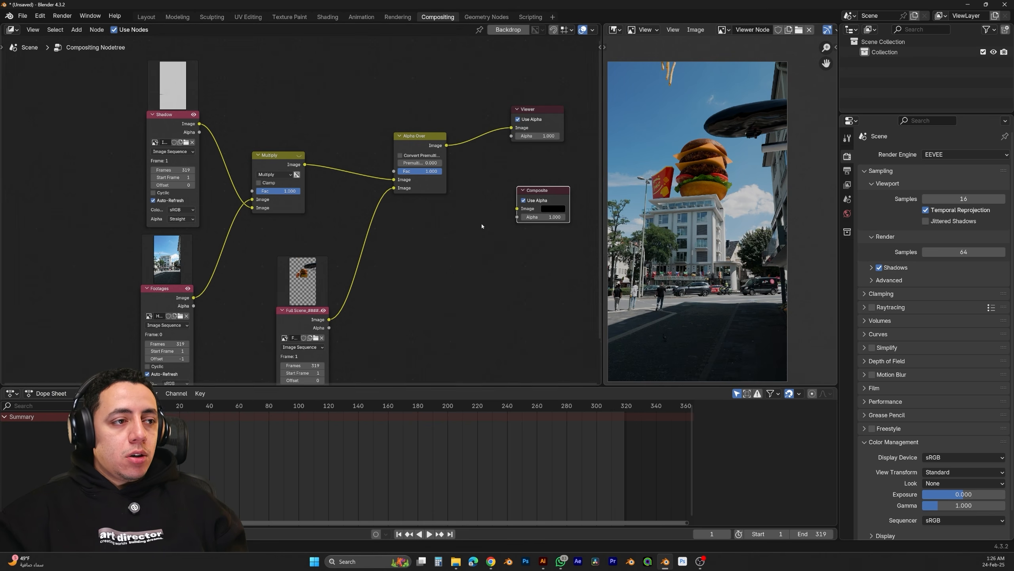
middle_drag(469, 264, 463, 247)
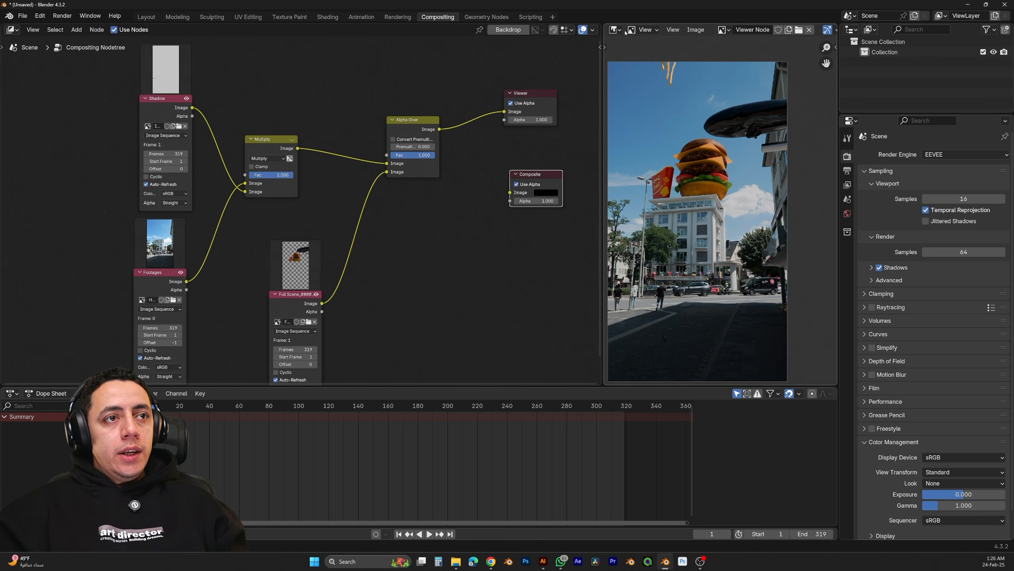
Switch the image editor showing the Viewer Node to Mask mode and create a new mask
click(643, 31)
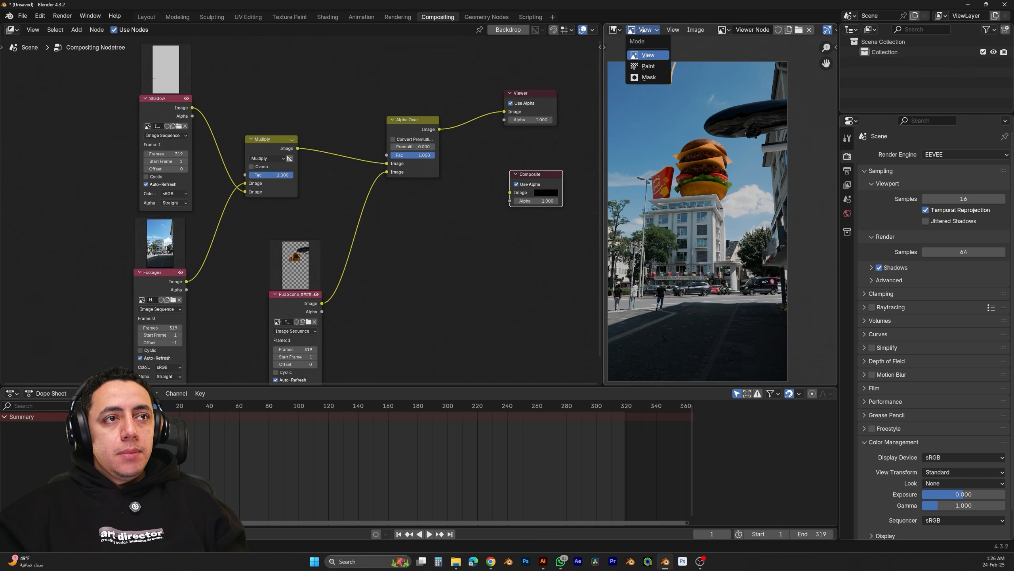
click(649, 78)
mouse_move(709, 141)
middle_down()
mouse_move(734, 137)
mouse_move(724, 138)
middle_up()
drag(602, 121, 604, 120)
middle_drag(766, 29, 624, 29)
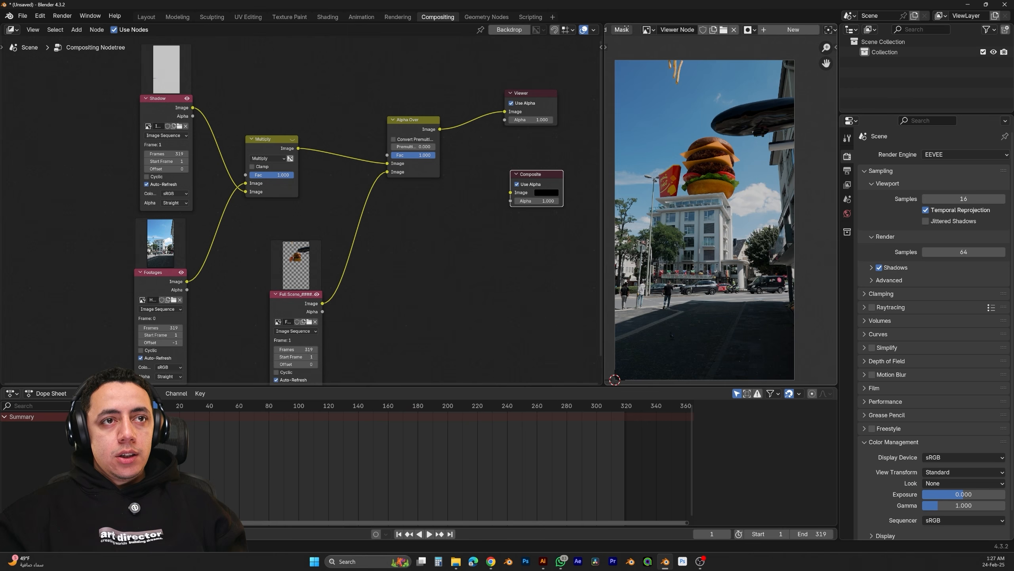
click(793, 30)
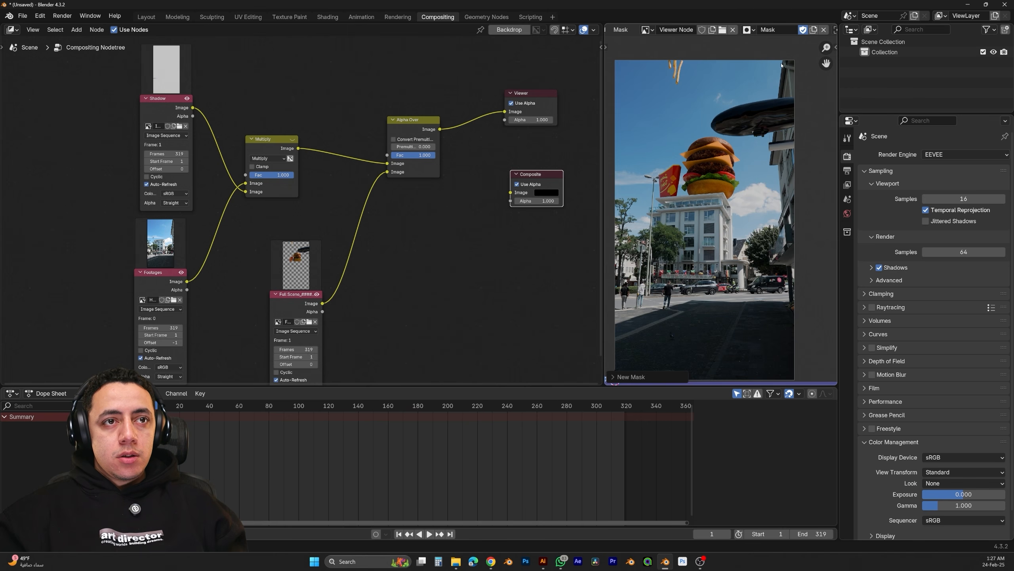
Place mask points from the frame's top edge down along the outline of the nearby building and its roof overhang
ctrl+click(782, 61)
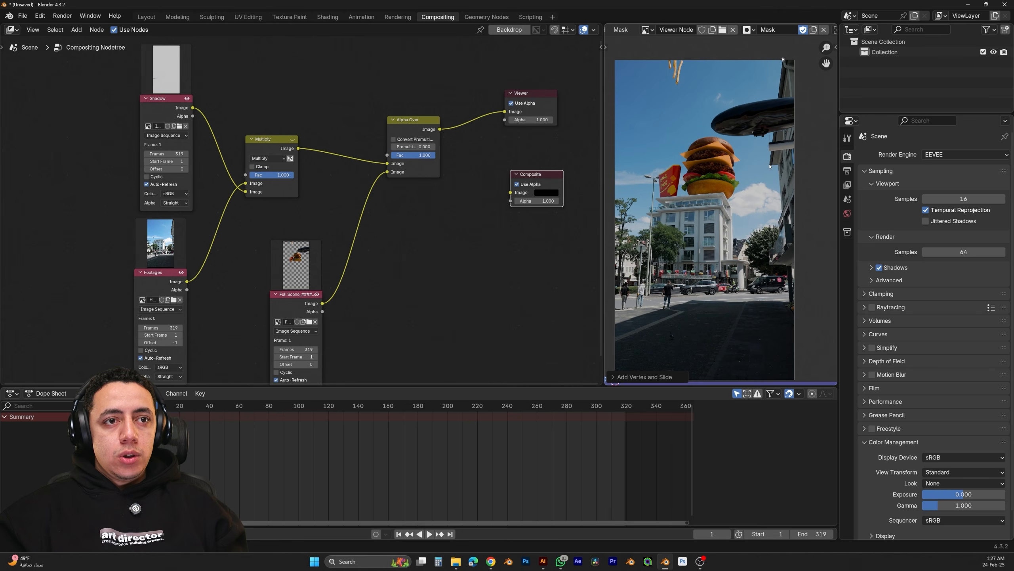
scroll(771, 166, up, 5)
ctrl+click(727, 208)
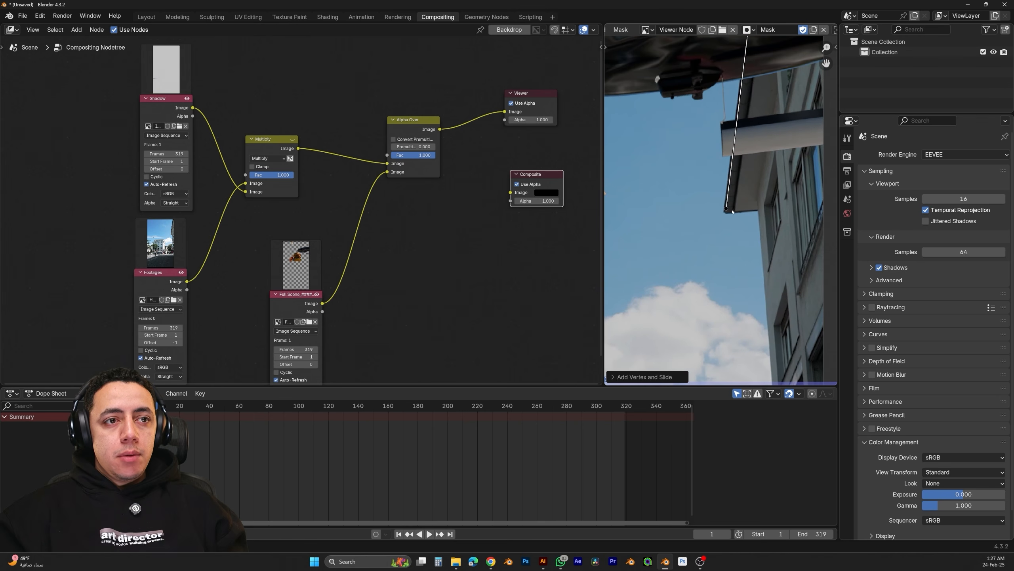
drag(727, 209, 724, 213)
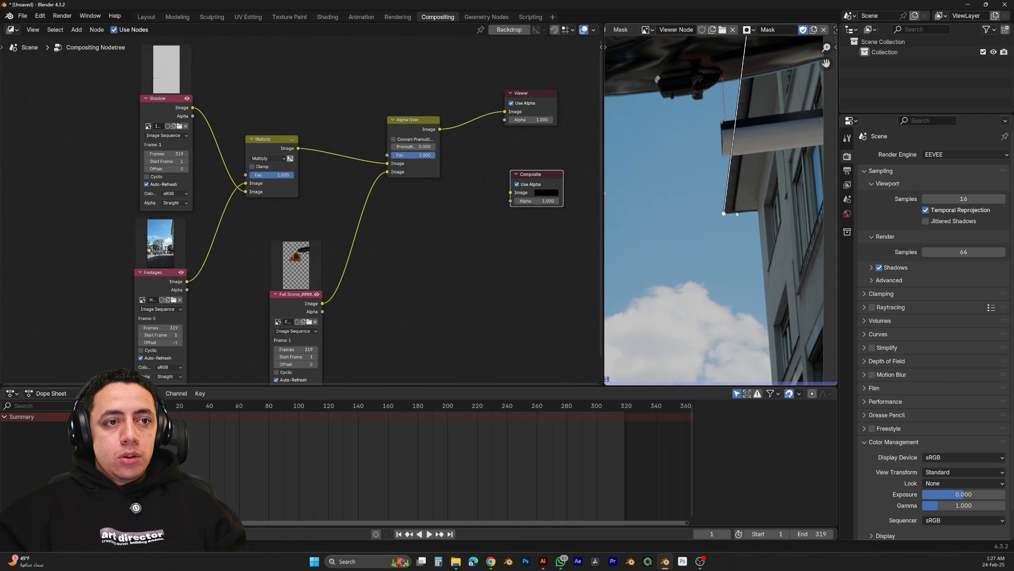
ctrl+click(758, 211)
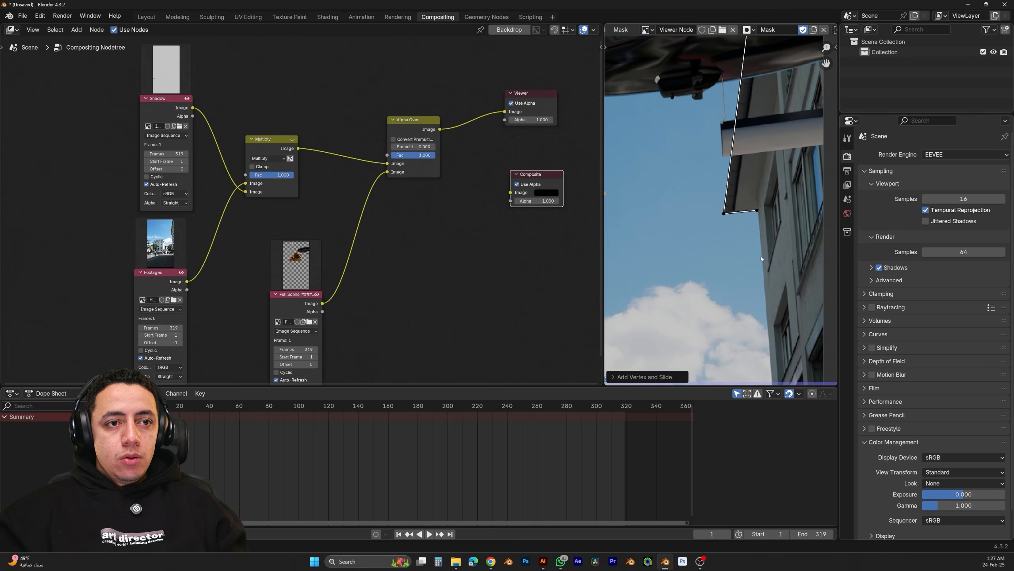
middle_drag(774, 336, 755, 273)
ctrl+click(754, 275)
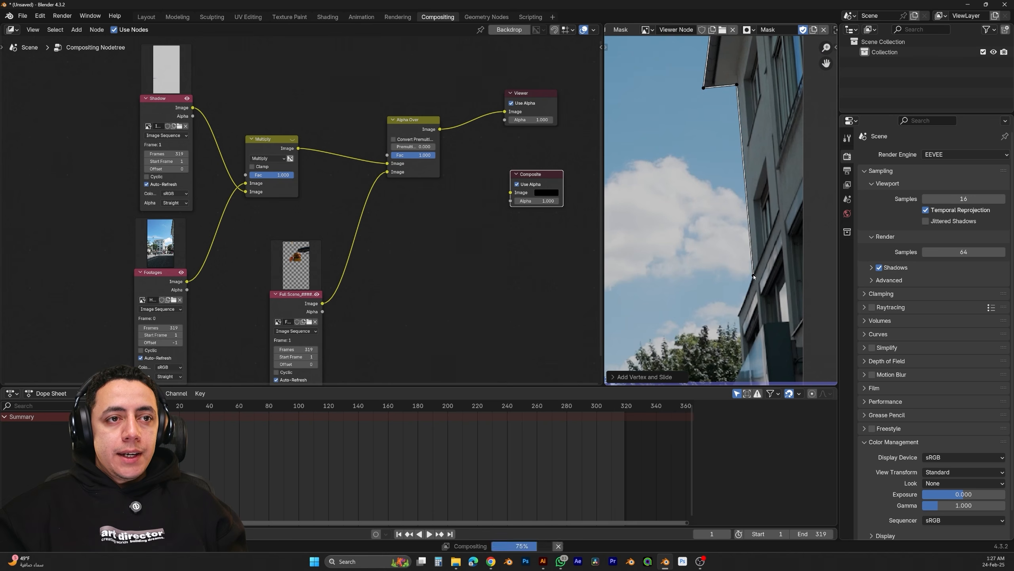
Extend the mask outline beyond the image's outer edge and back above the building's top to enclose the whole building
scroll(754, 275, down, 2)
middle_drag(762, 236, 723, 278)
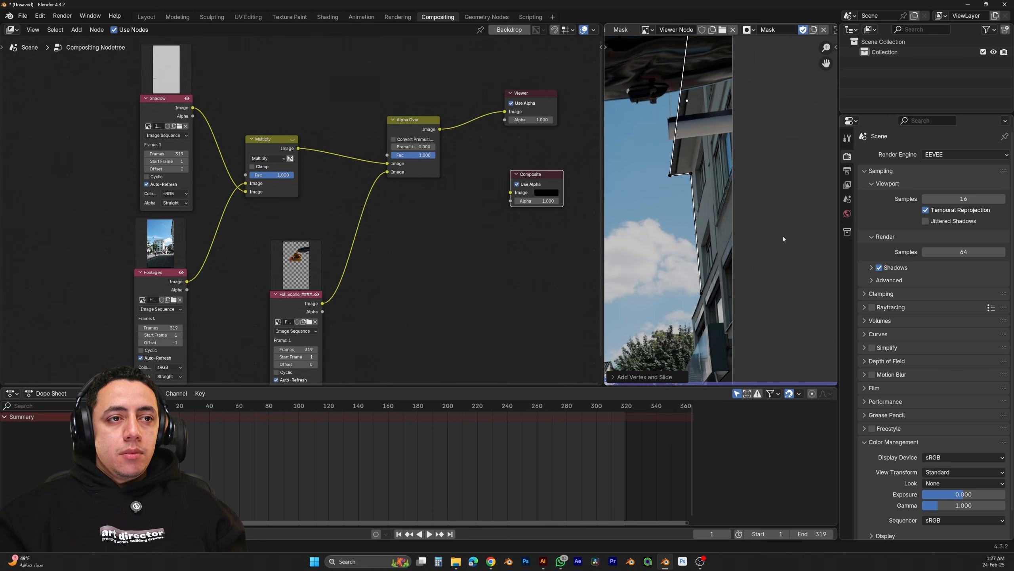
middle_drag(797, 229, 775, 397)
ctrl+click(774, 66)
ctrl+click(699, 59)
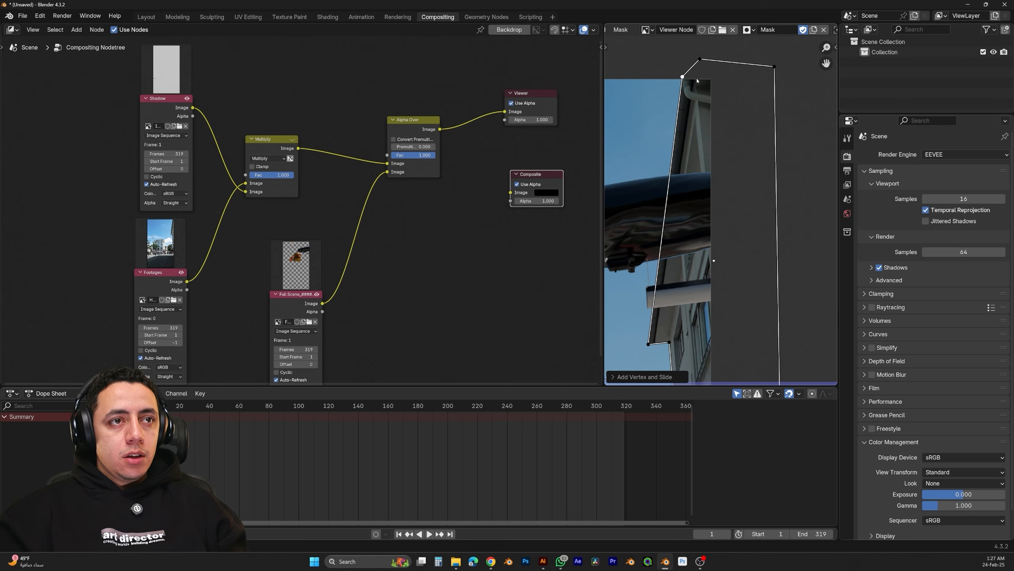
middle_drag(698, 79, 747, 57)
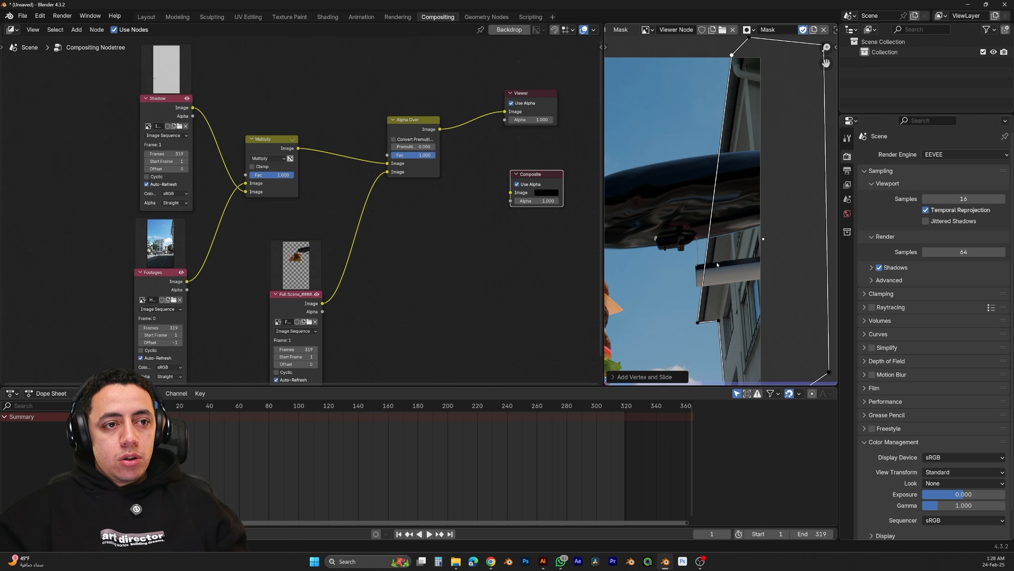
Rename the mask as Mask building
double_click(774, 30)
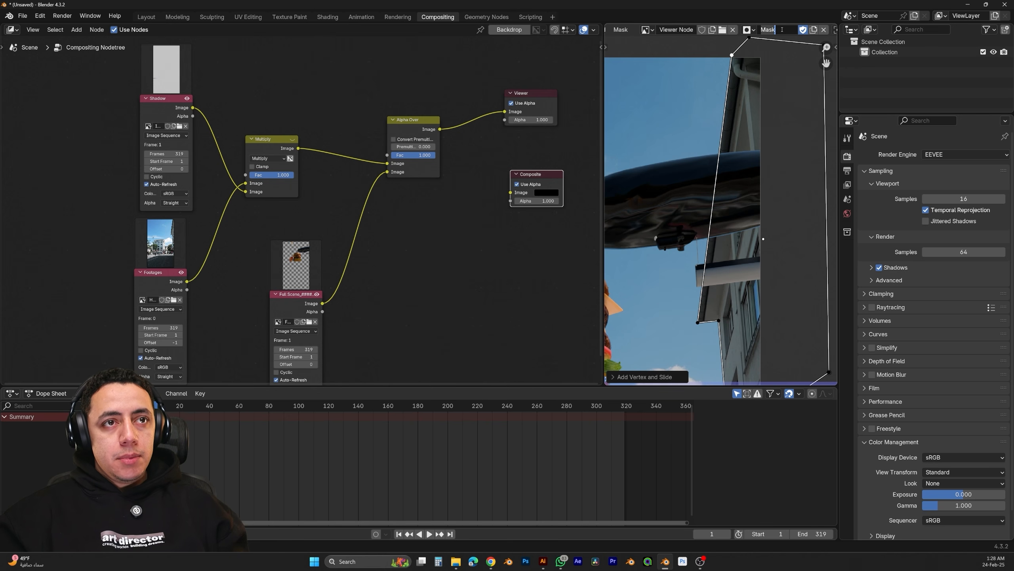
text(building)
key(Return)
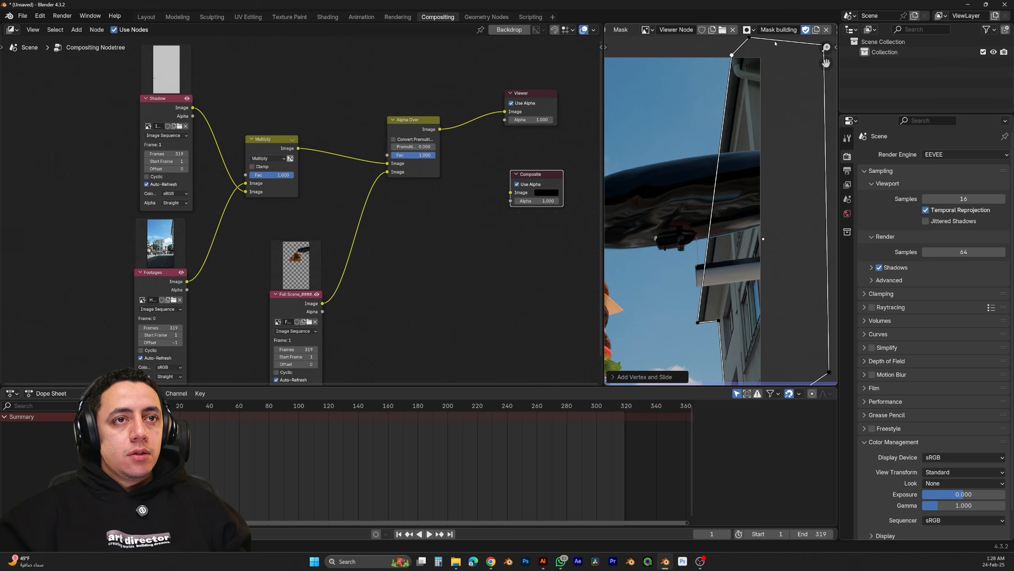
Move the Full Scene node farther from Alpha Over and insert a Set Alpha node on the link between them
middle_drag(512, 254, 499, 241)
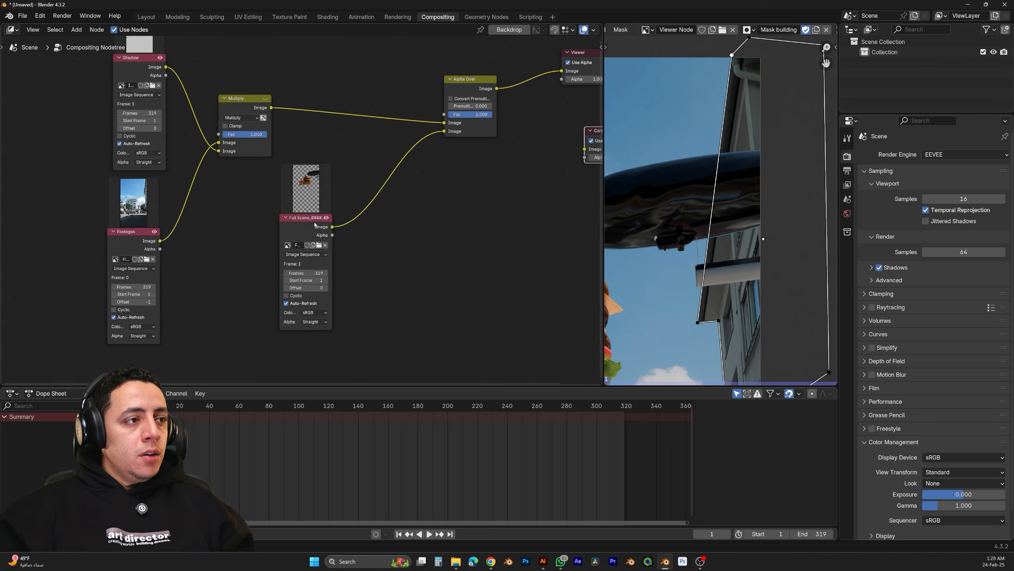
drag(303, 229, 285, 239)
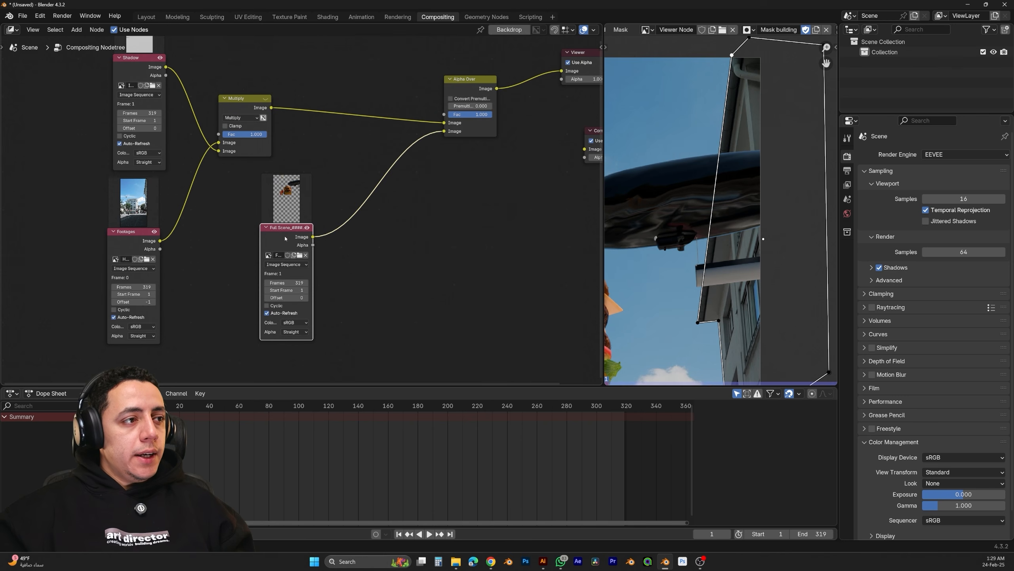
middle_drag(367, 236, 363, 239)
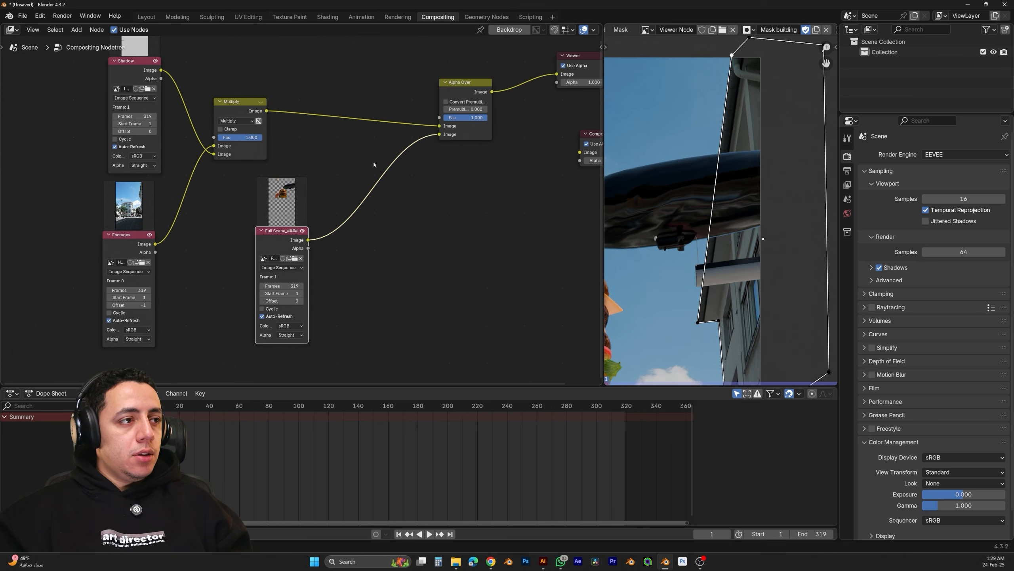
key(shift+a)
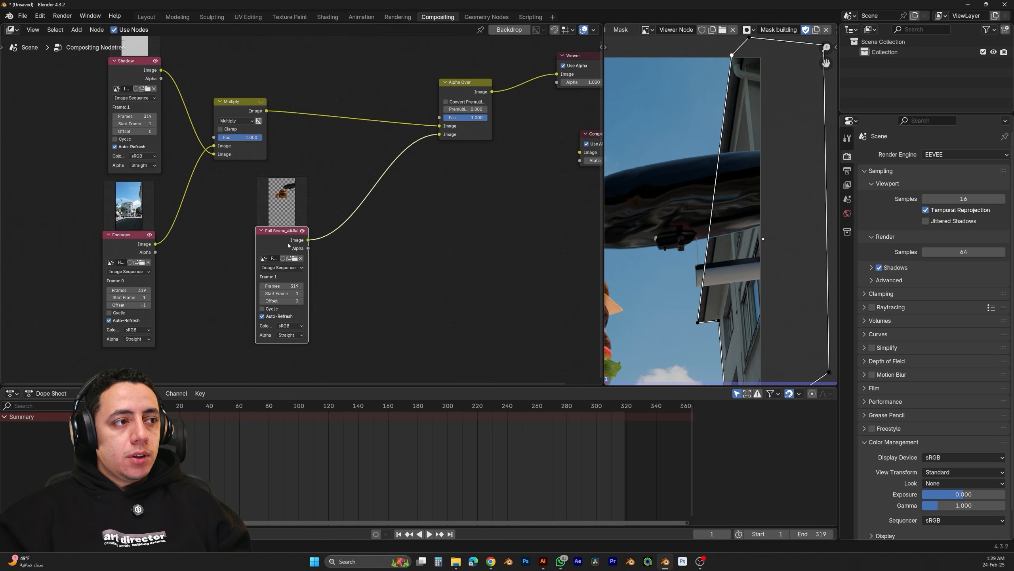
drag(288, 245, 291, 251)
key(shift+a)
click(398, 246)
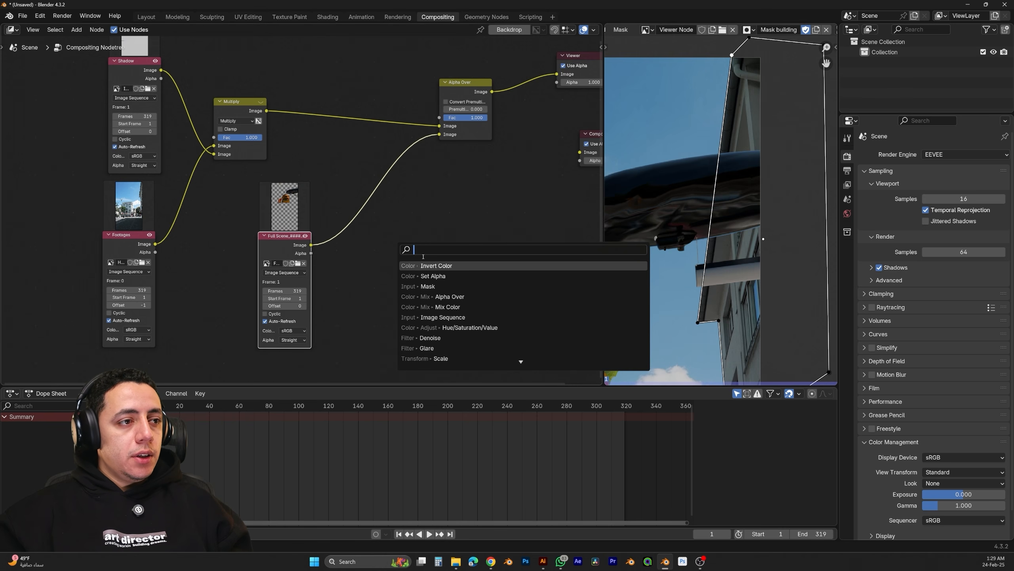
click(446, 275)
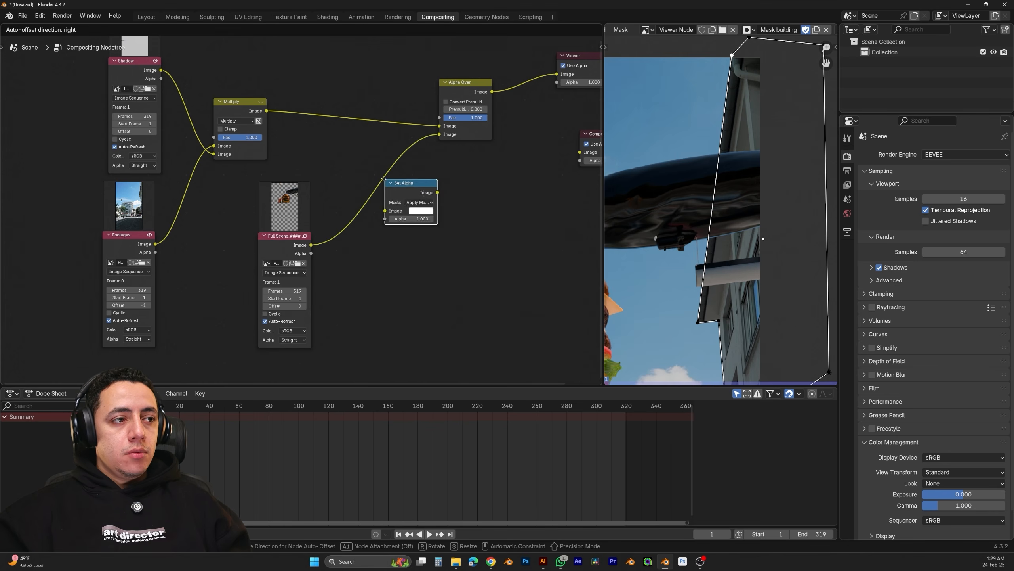
click(408, 233)
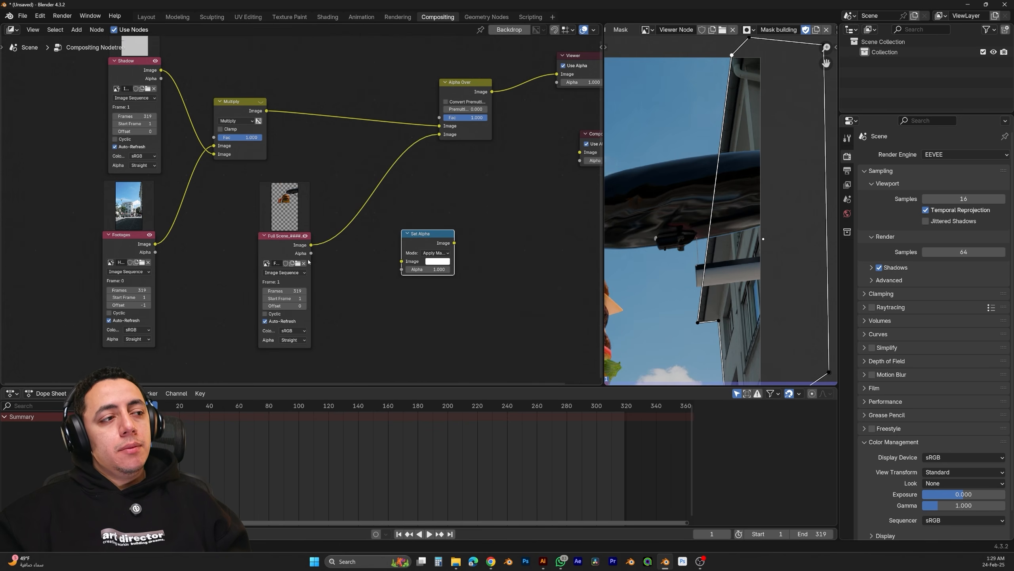
drag(433, 241, 404, 194)
click(394, 181)
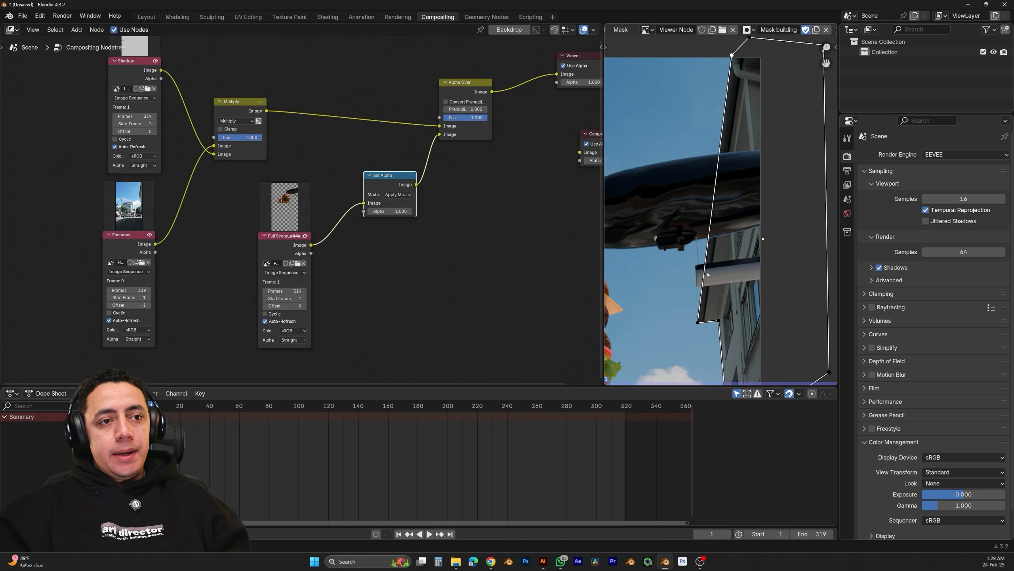
Add a Mask node below the Set Alpha node and connect its output to the Set Alpha node's Alpha input
key(shift+a)
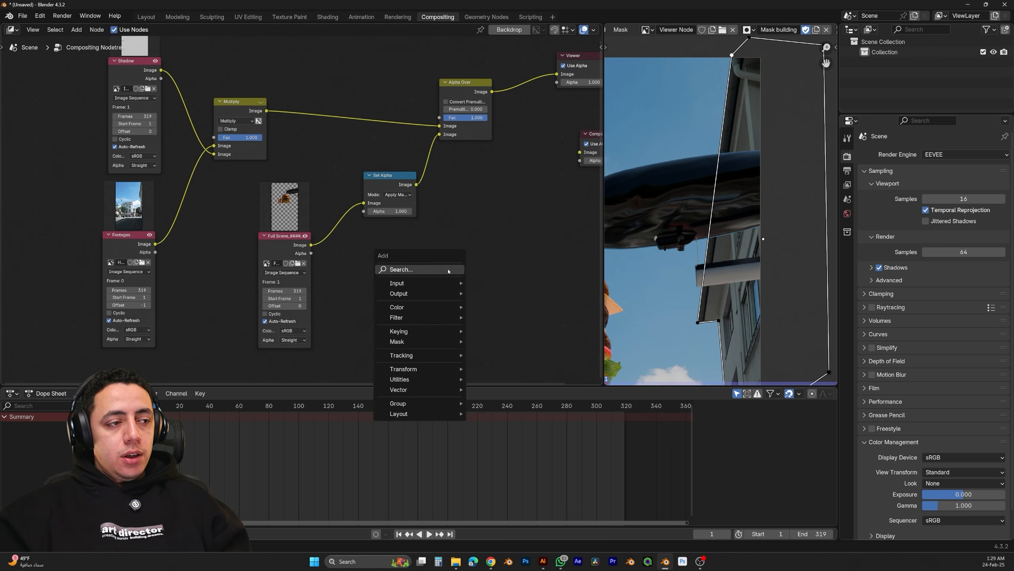
click(448, 269)
text(mask)
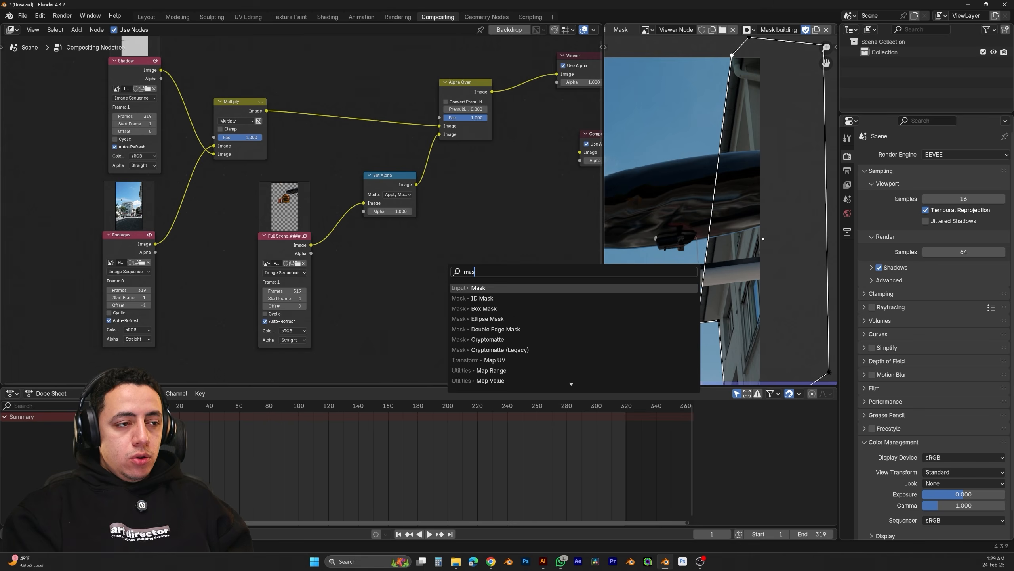
key(Return)
click(395, 235)
drag(476, 275, 456, 278)
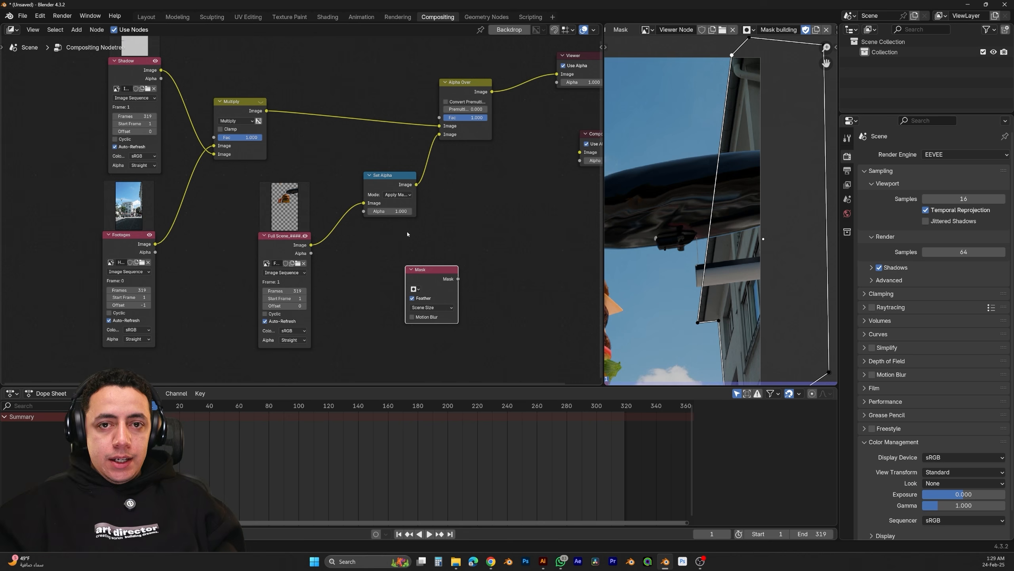
drag(458, 278, 363, 211)
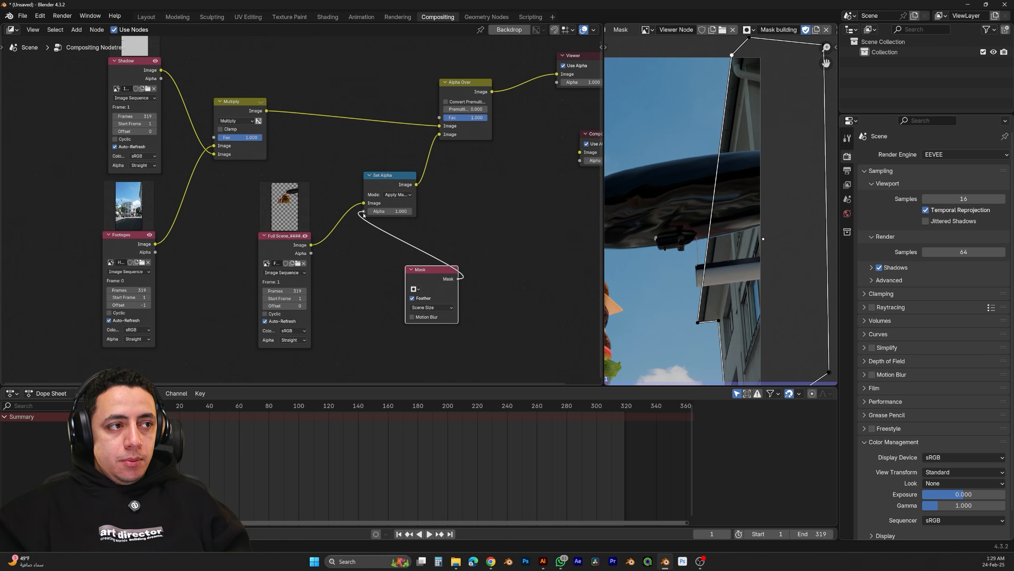
Assign Mask building to the Mask node and place the node directly below the Set Alpha node
click(418, 290)
click(432, 302)
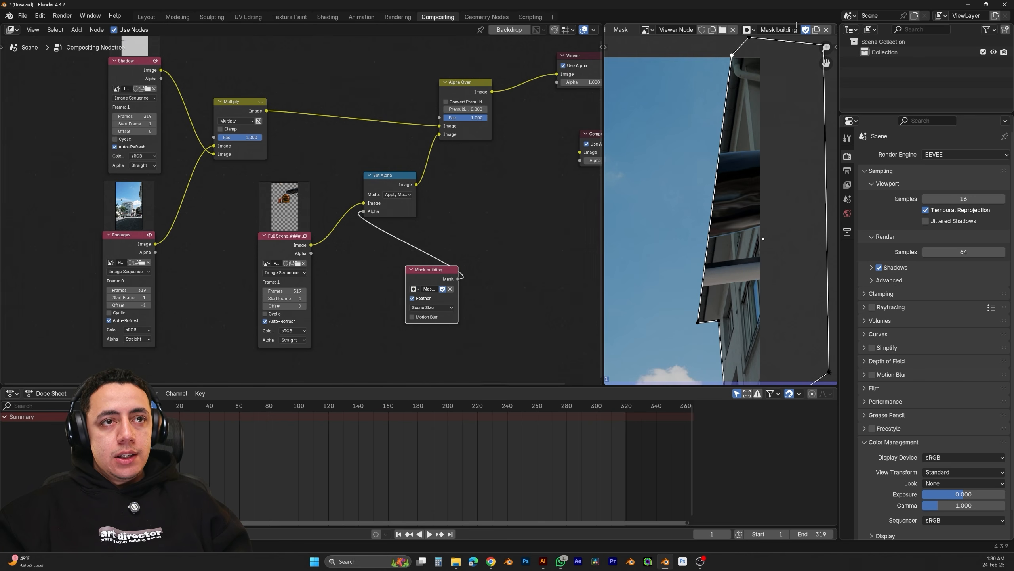
drag(423, 275, 382, 289)
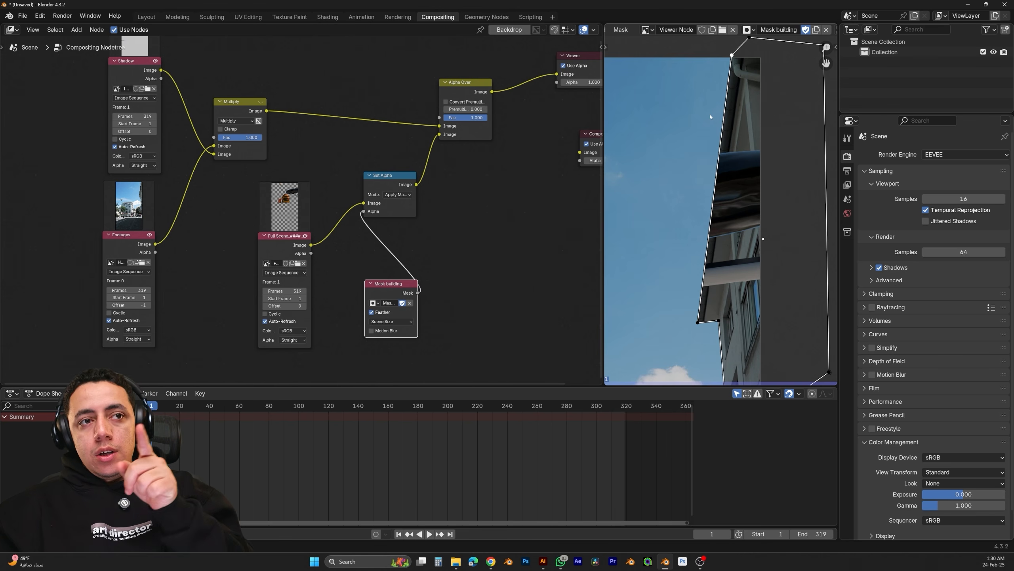
Insert an Invert Color node on the link between the Mask building node and the Set Alpha node
key(shift+a)
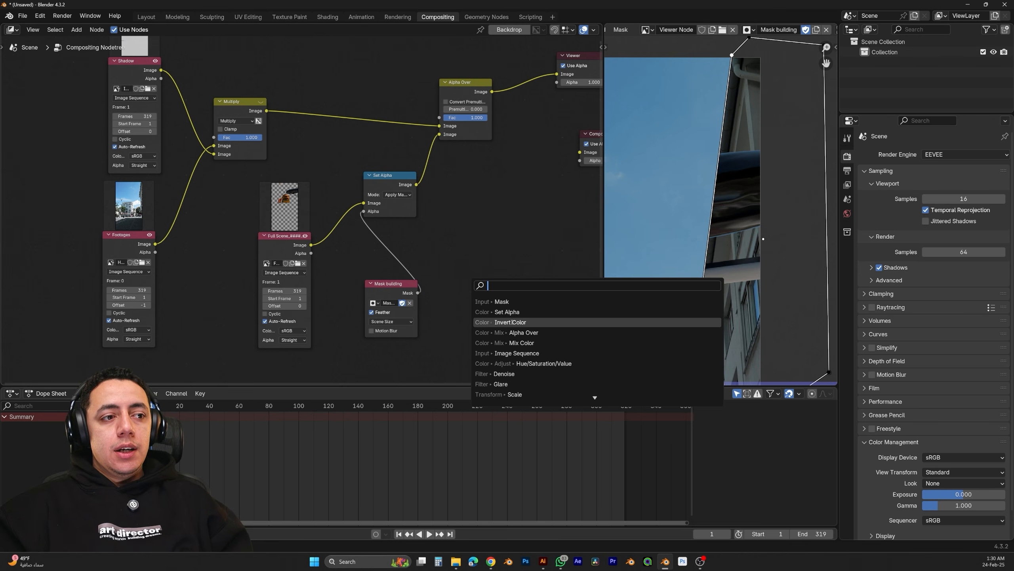
text(im)
key(BackSpace)
text(nv)
key(Return)
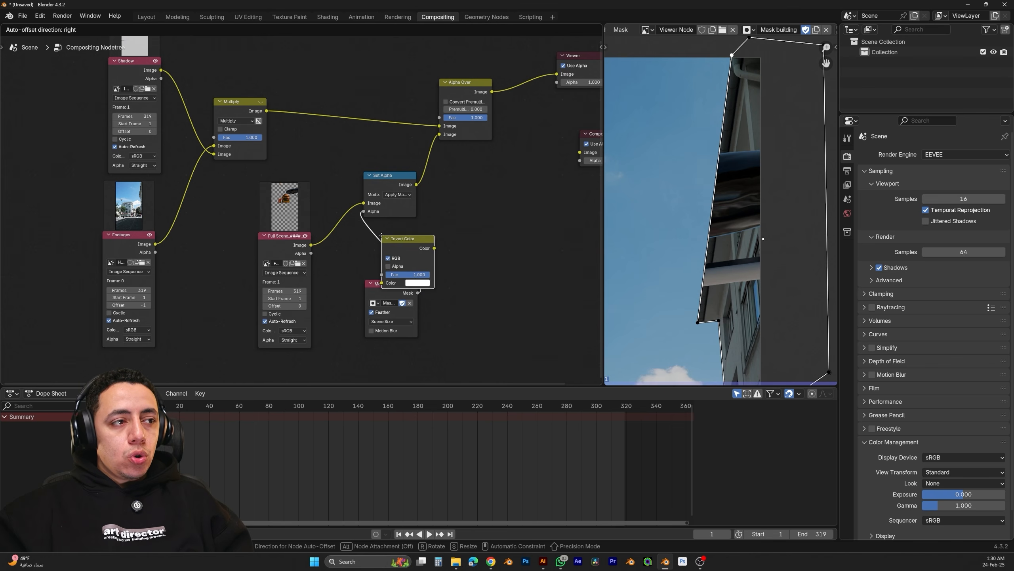
click(432, 236)
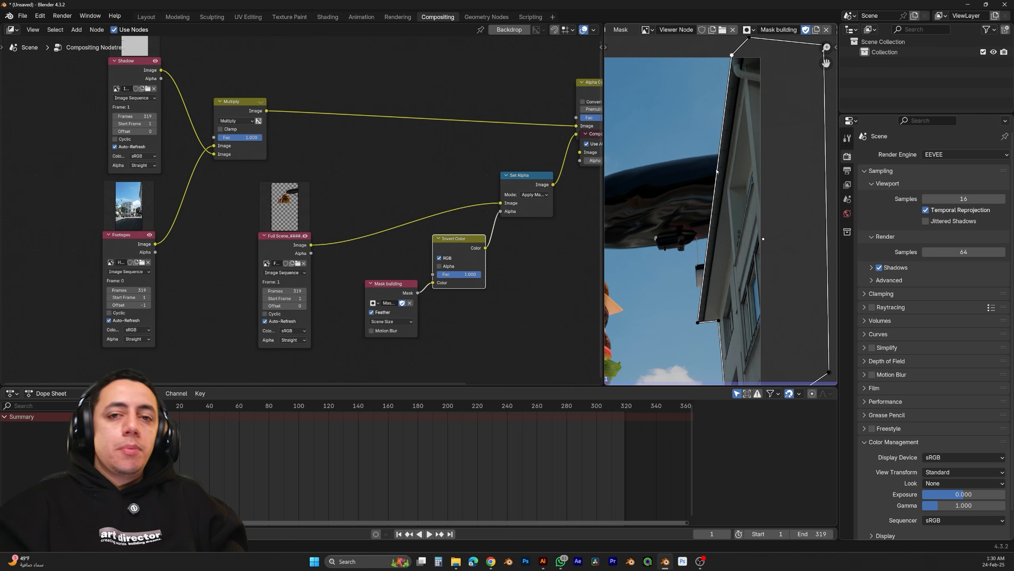
Scrub to frame 43 to check the mask against the moving building, and return to the first frame
drag(188, 407, 214, 407)
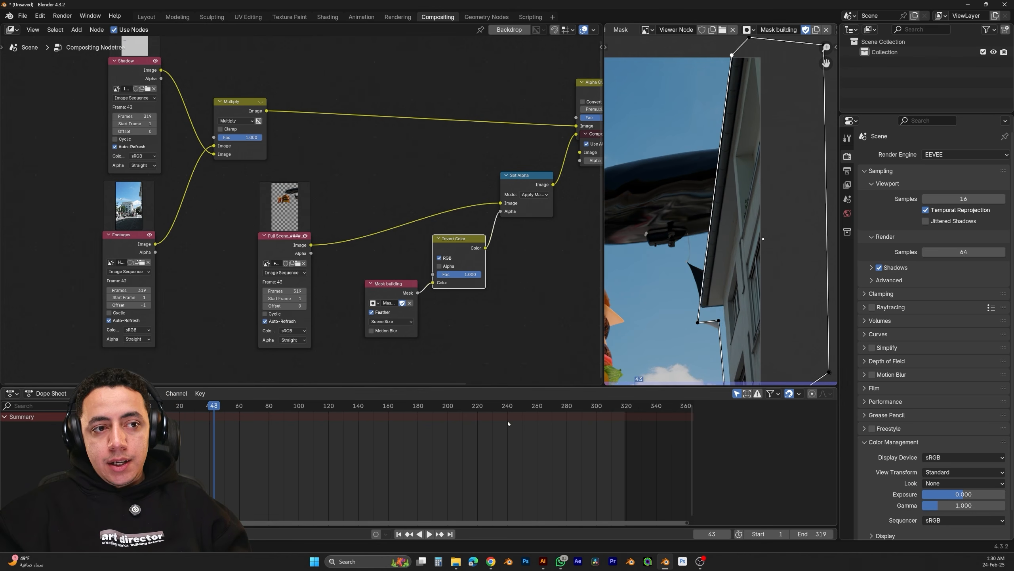
key(shift+Left)
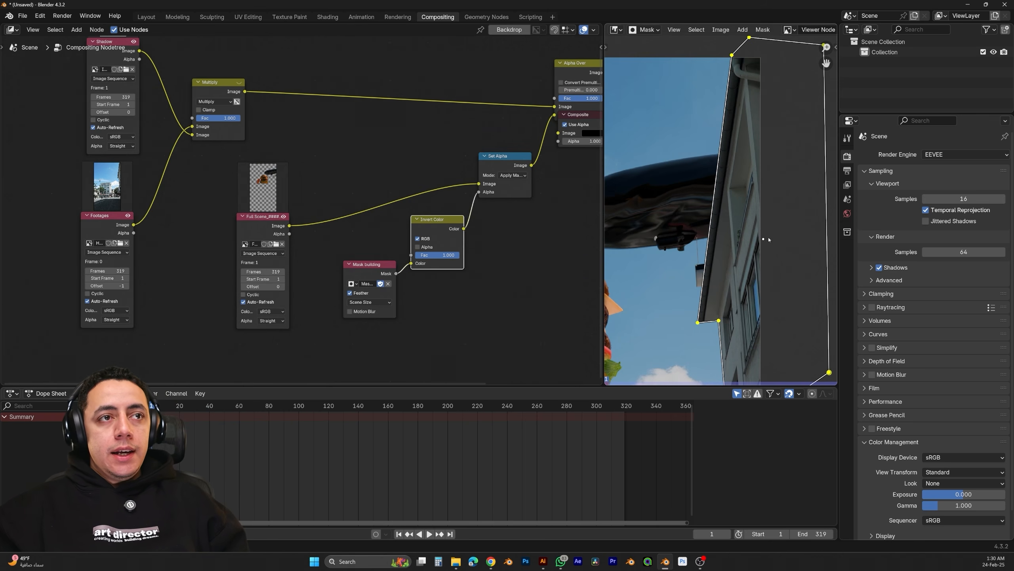
middle_drag(769, 240, 761, 240)
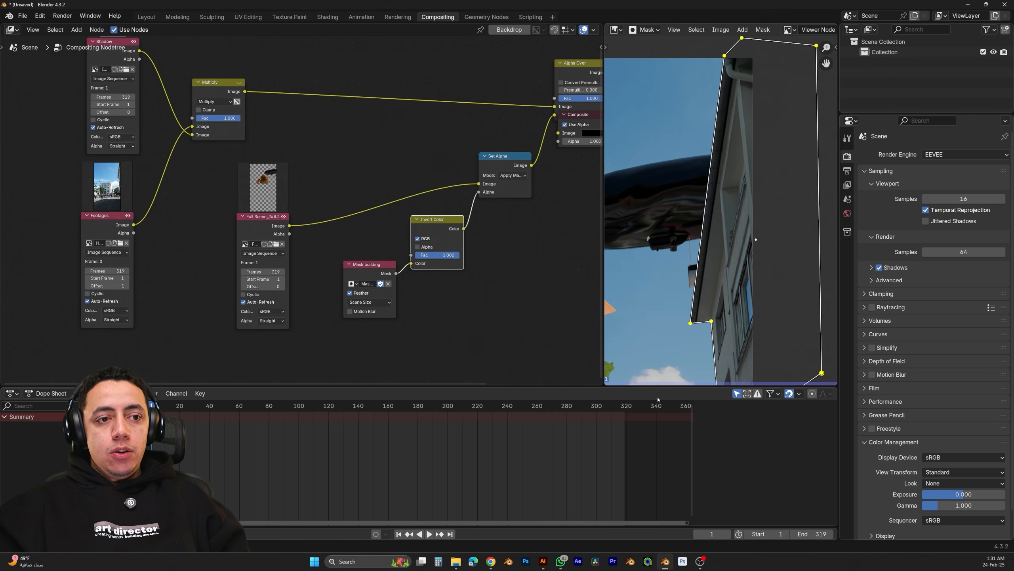
scroll(762, 302, down, 1)
scroll(760, 288, up, 2)
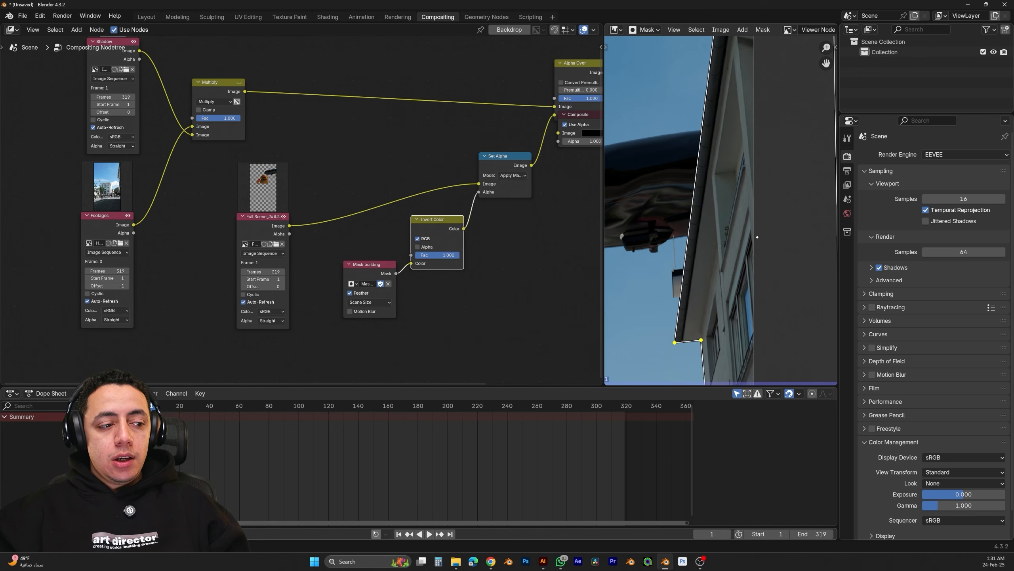
Enable auto keying and, at frame 5, shift the mask points slightly to fit the building's roof edge
click(377, 534)
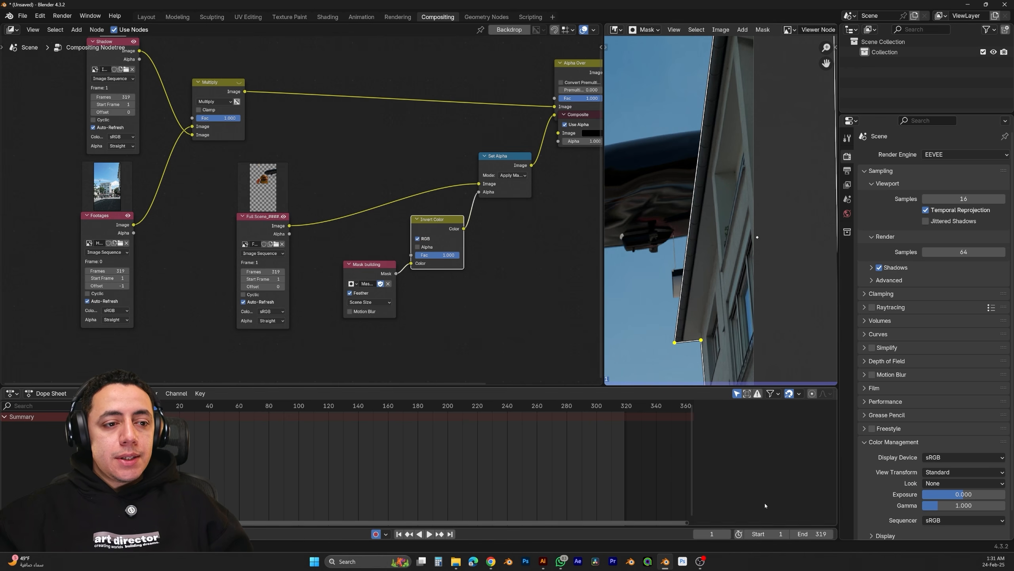
text(5)
key(Return)
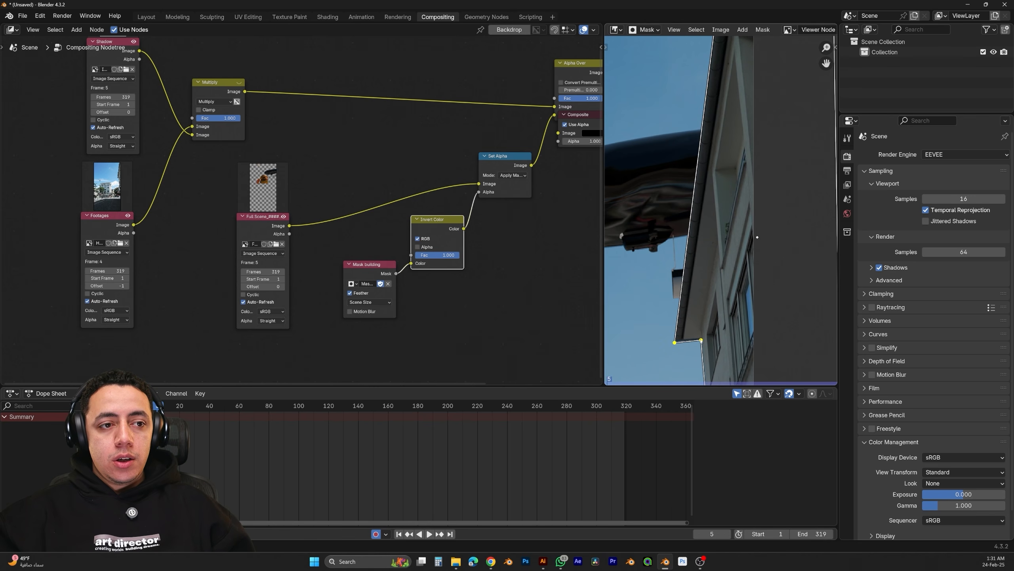
middle_drag(705, 348, 699, 309)
scroll(698, 308, up, 1)
key(g)
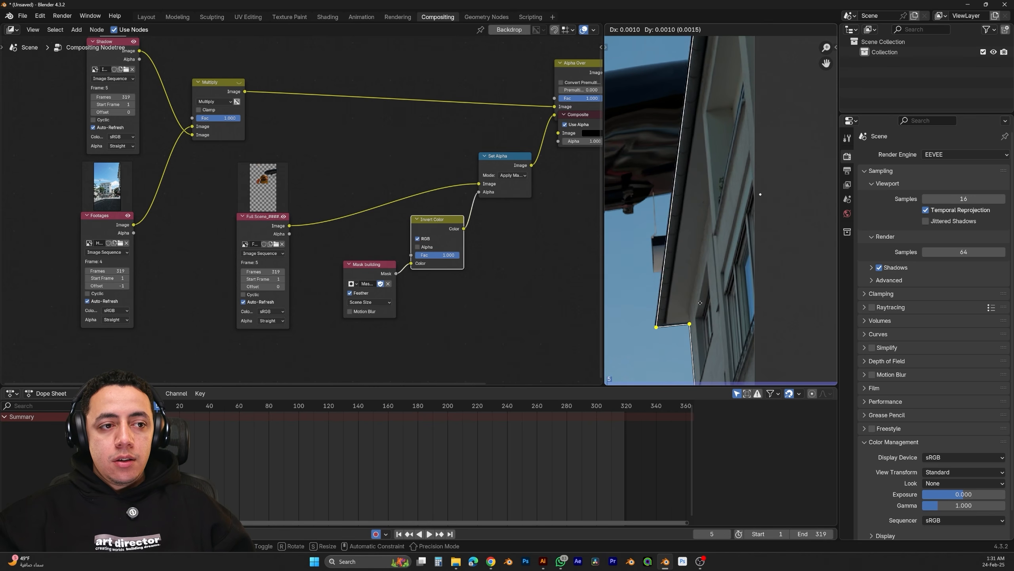
click(699, 302)
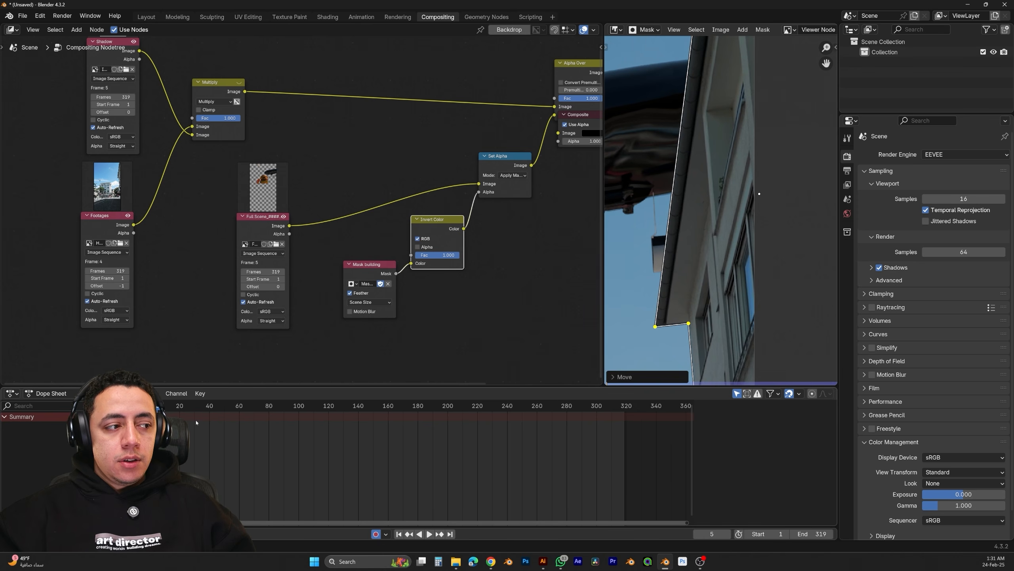
Advance to frame 23 and move the mask up to match the eave's lower corners
key(space)
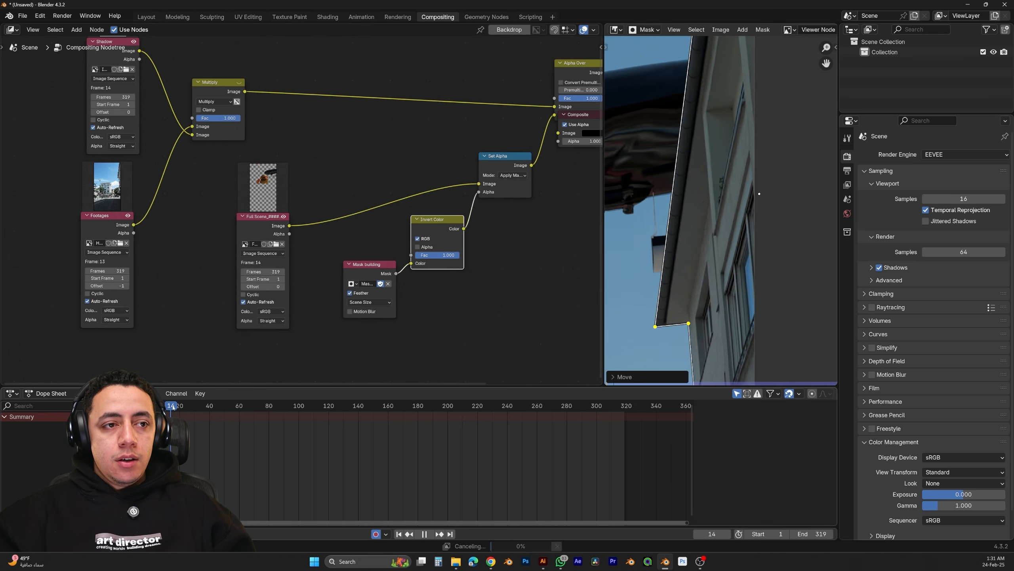
key(space)
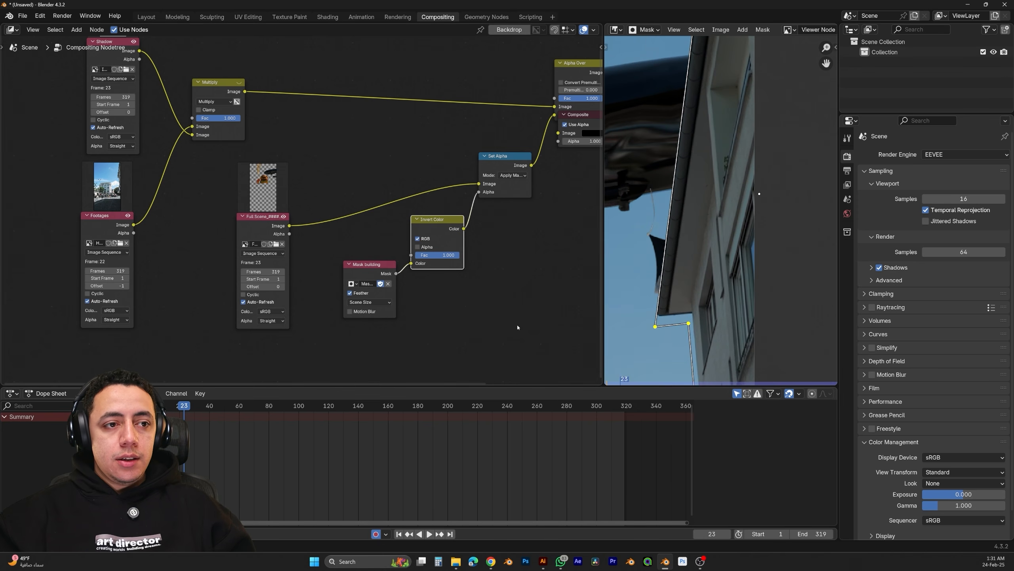
key(g)
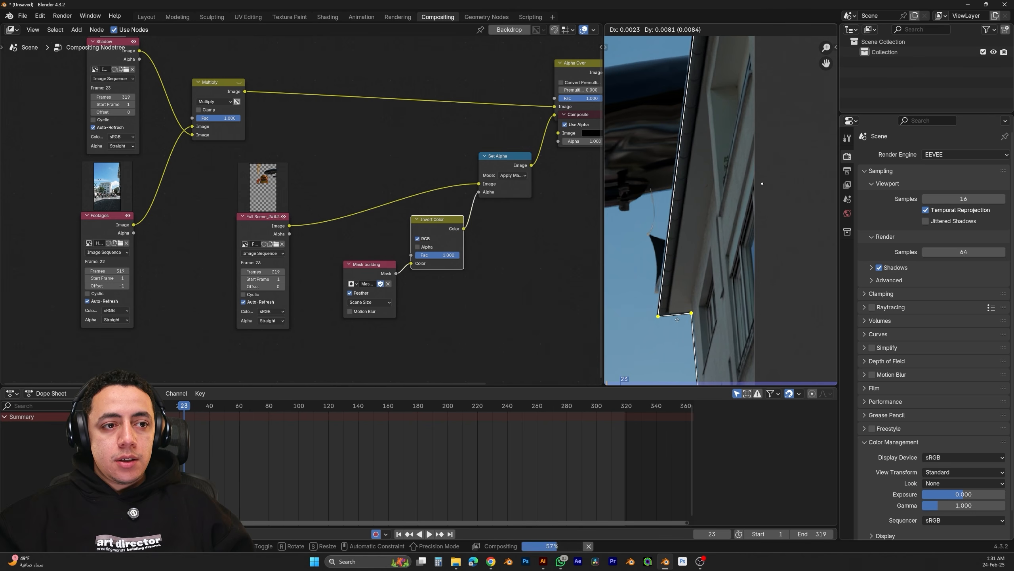
click(761, 183)
Advance to frame 38 and move the mask up to realign it with the building's eave
key(space)
key(space)
key(g)
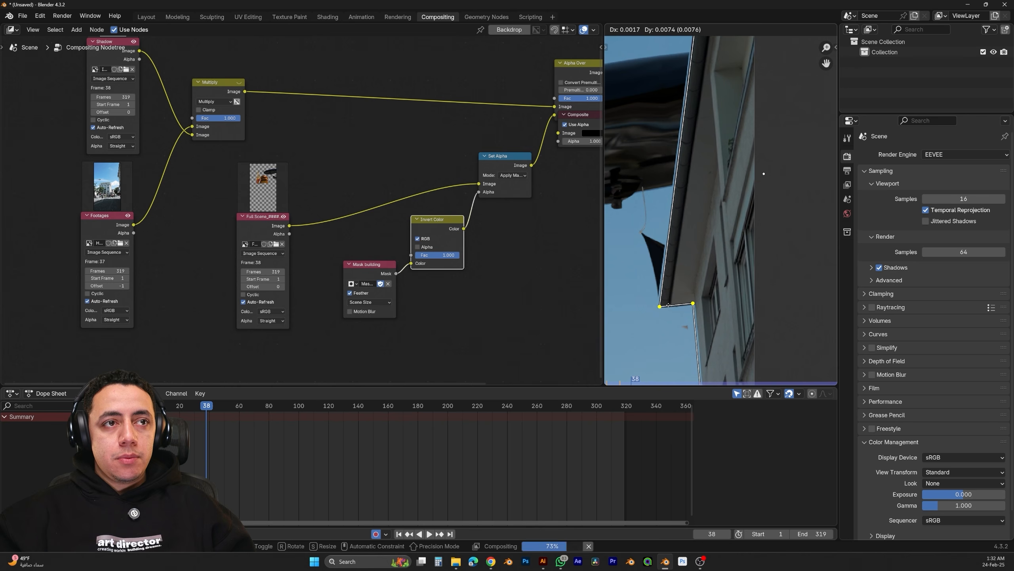
click(669, 306)
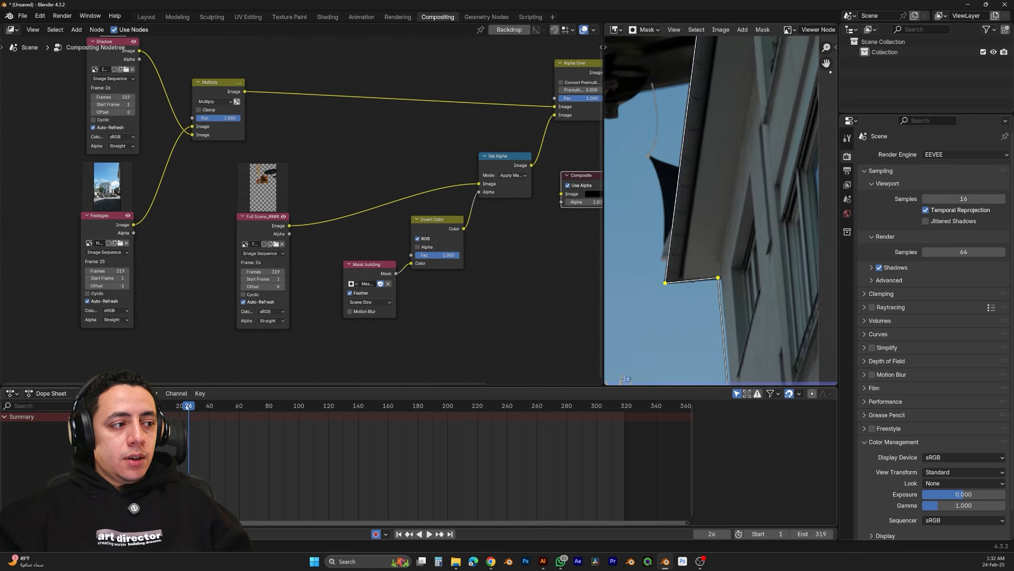
At frame 39, shift the mask to the right onto the roof edge and refine the point where the eave meets the wall
drag(190, 408, 208, 408)
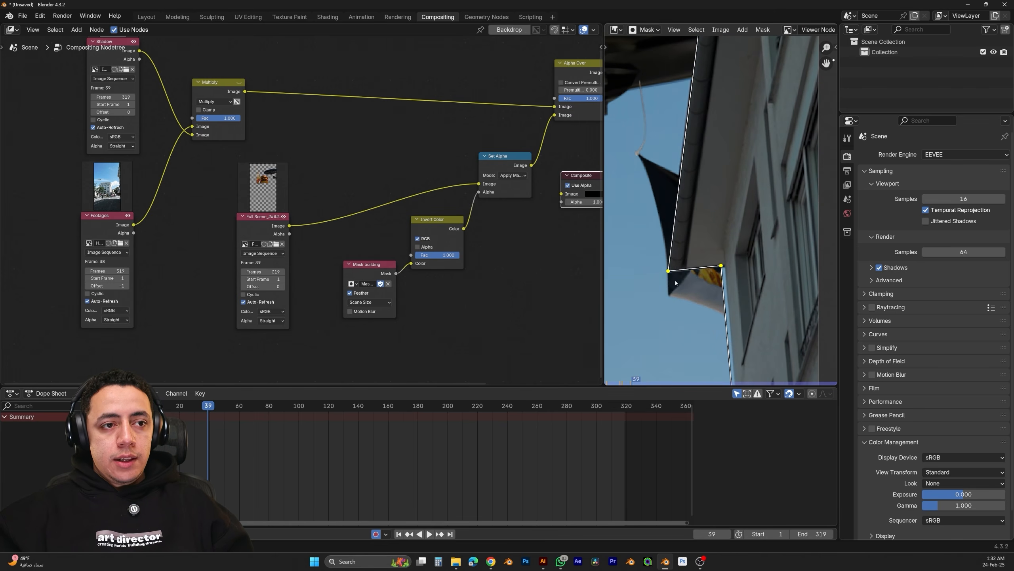
key(g)
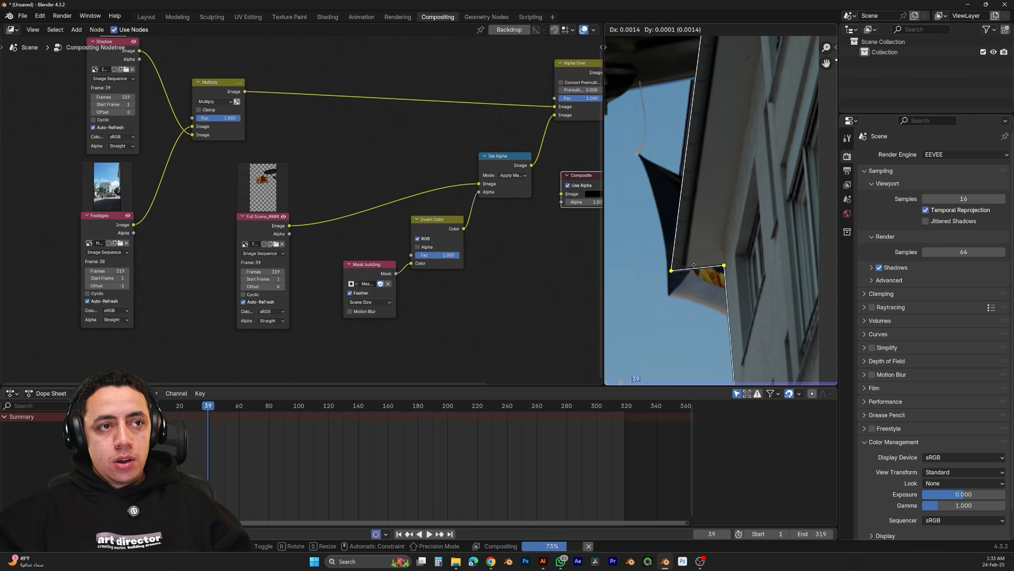
click(697, 267)
click(723, 265)
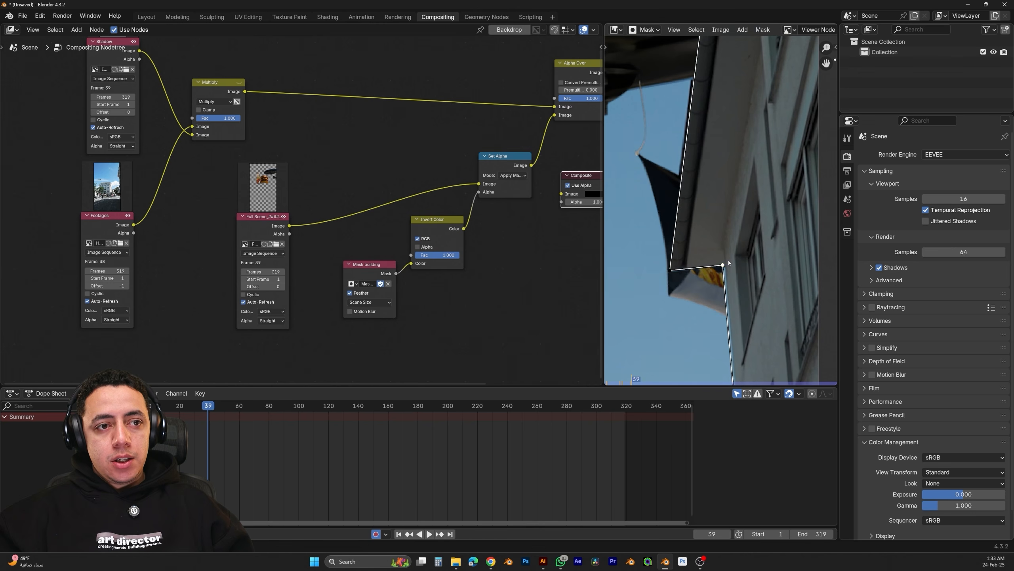
key(g)
click(730, 262)
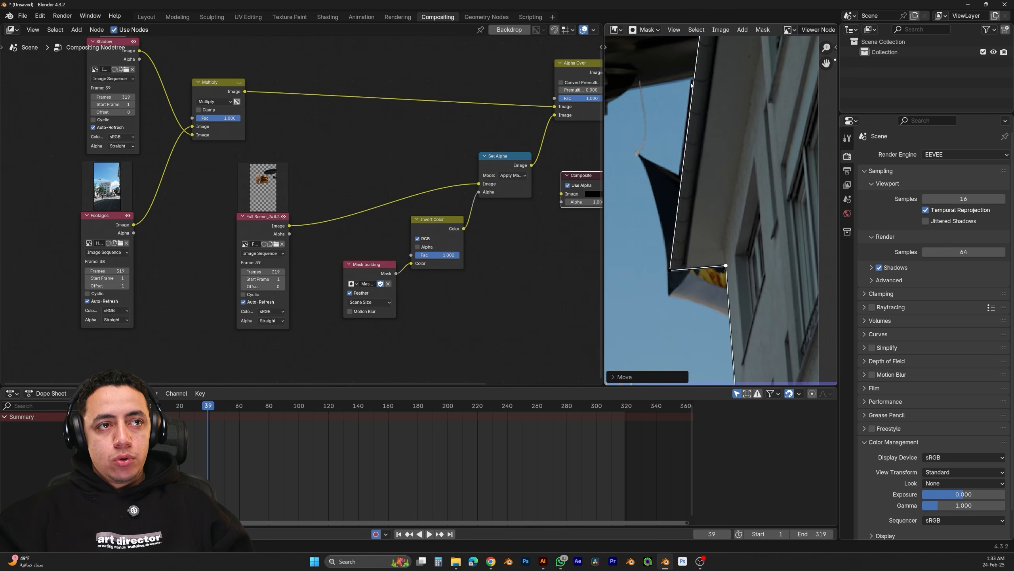
At frame 48, select all mask points and move them up to follow the building's eave
middle_drag(696, 90, 727, 228)
middle_drag(731, 264, 728, 162)
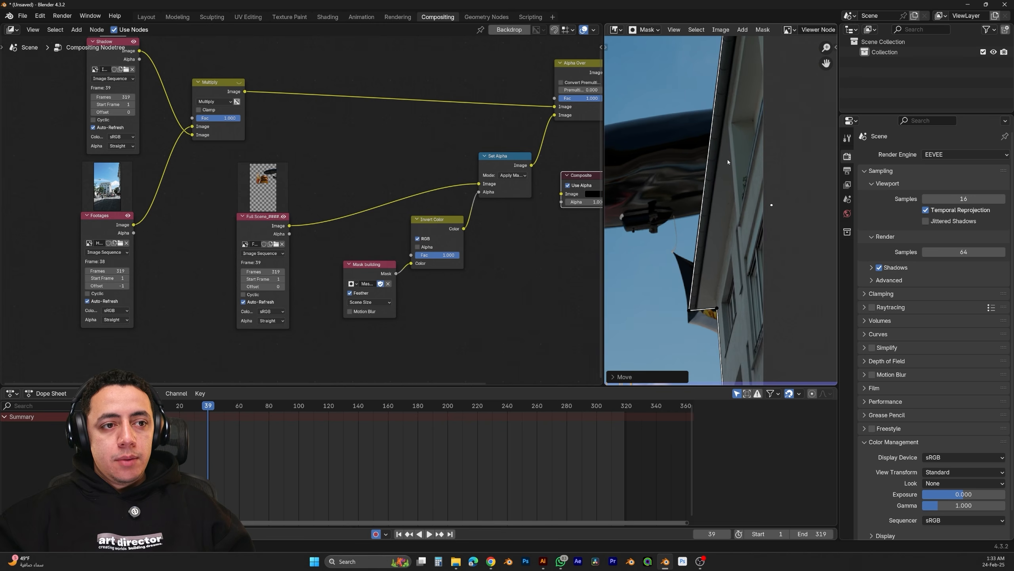
click(221, 406)
key(a)
scroll(720, 213, up, 1)
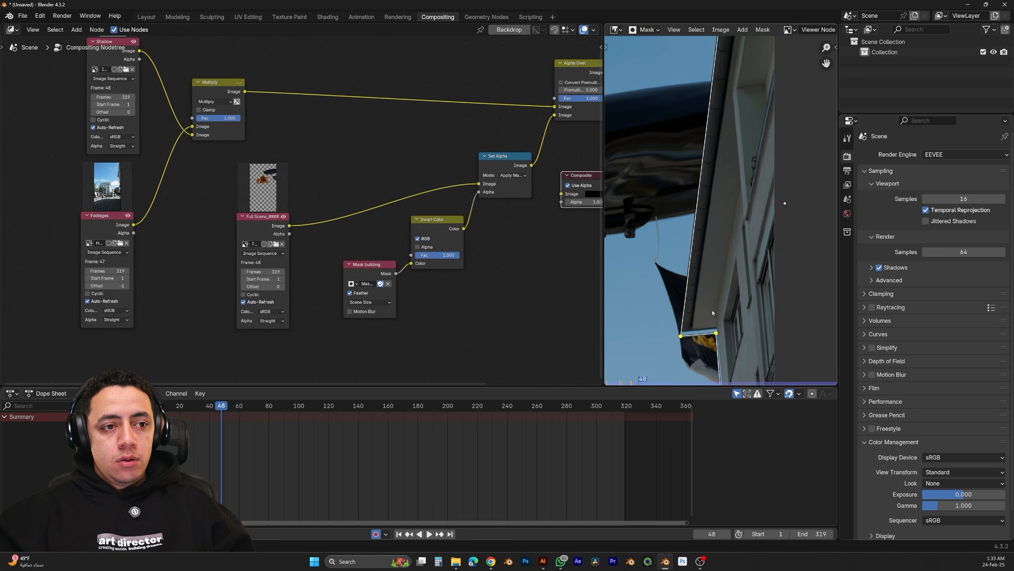
key(g)
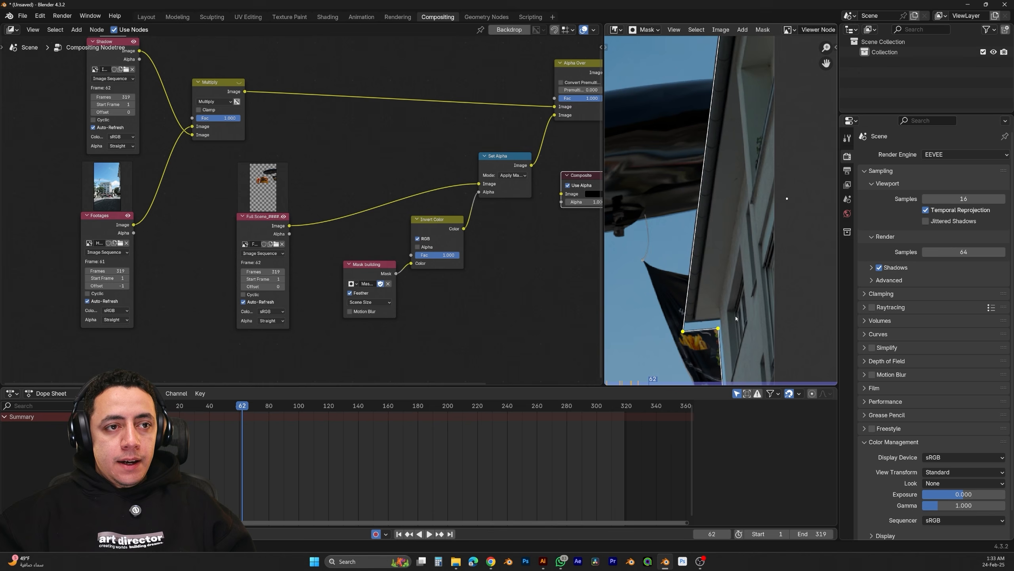
At frame 62, move the whole mask up to the building's eave and nudge it into alignment
key(g)
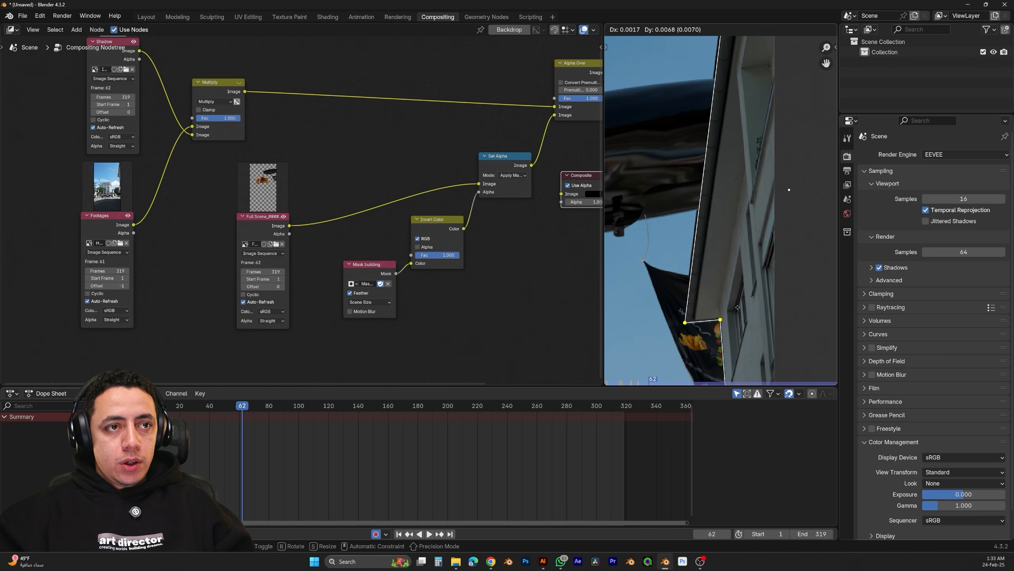
click(736, 307)
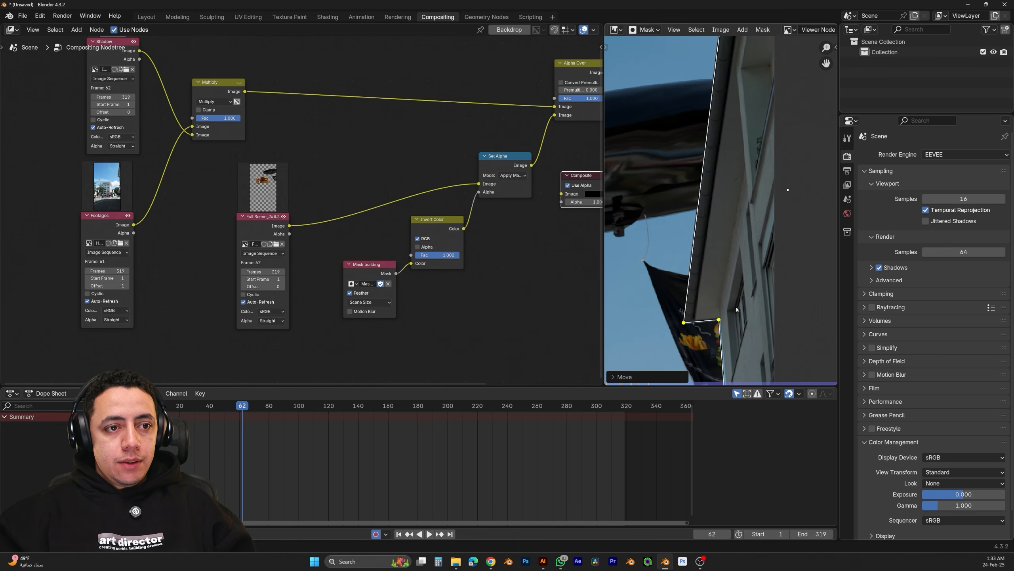
key(g)
click(737, 307)
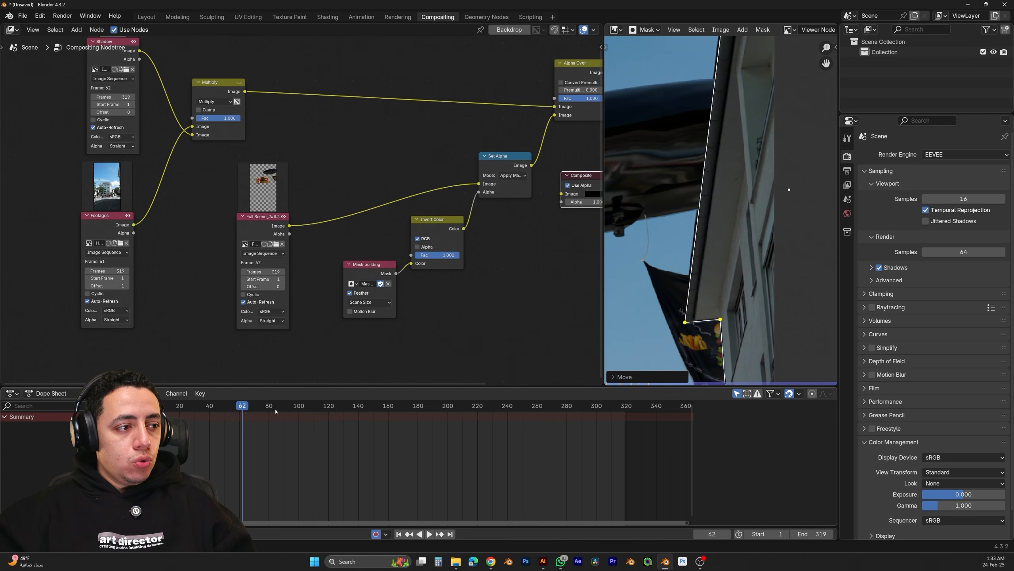
At frame 80, move the whole mask up and right onto the building and refine the eave's outer corner point
click(270, 407)
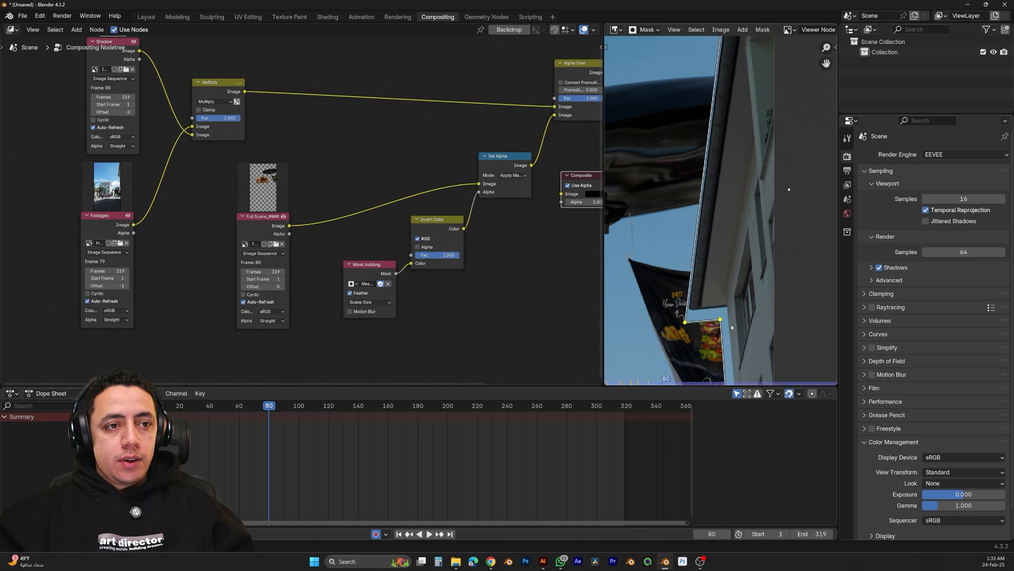
key(g)
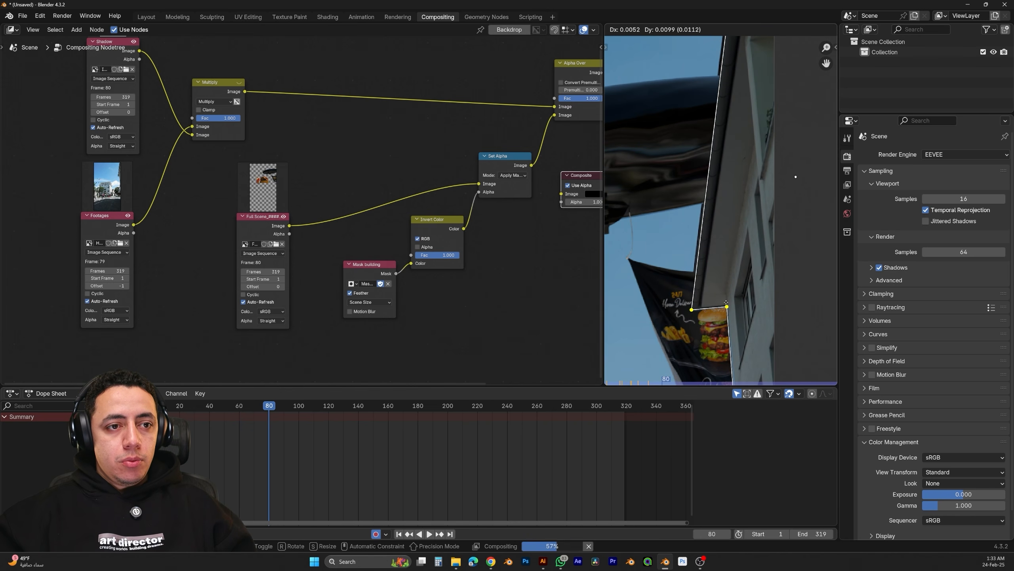
click(726, 303)
click(691, 308)
key(g)
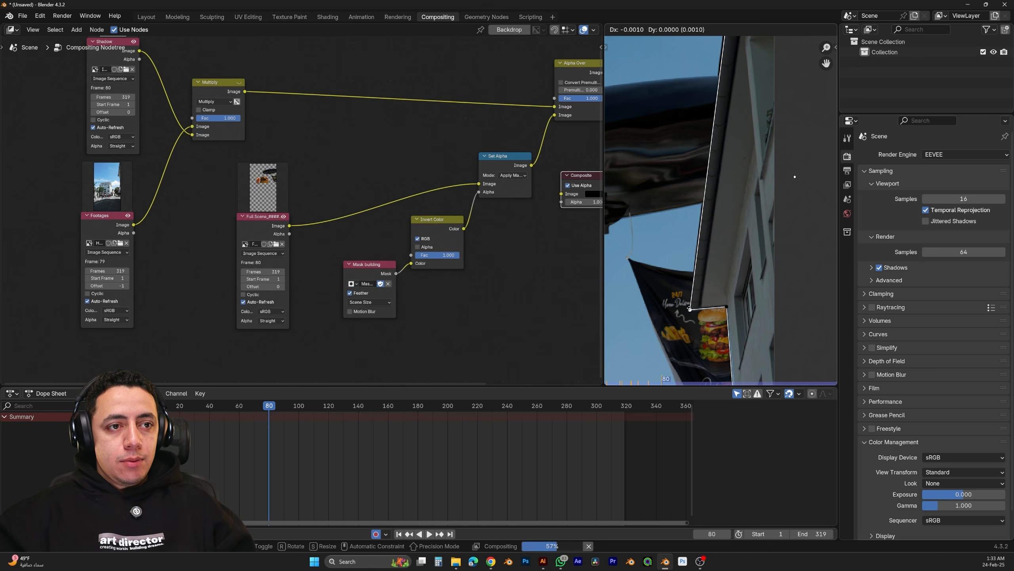
click(689, 309)
Nudge the mask's top point above the image at frame 80 to align the long roof edge
middle_drag(730, 181, 707, 347)
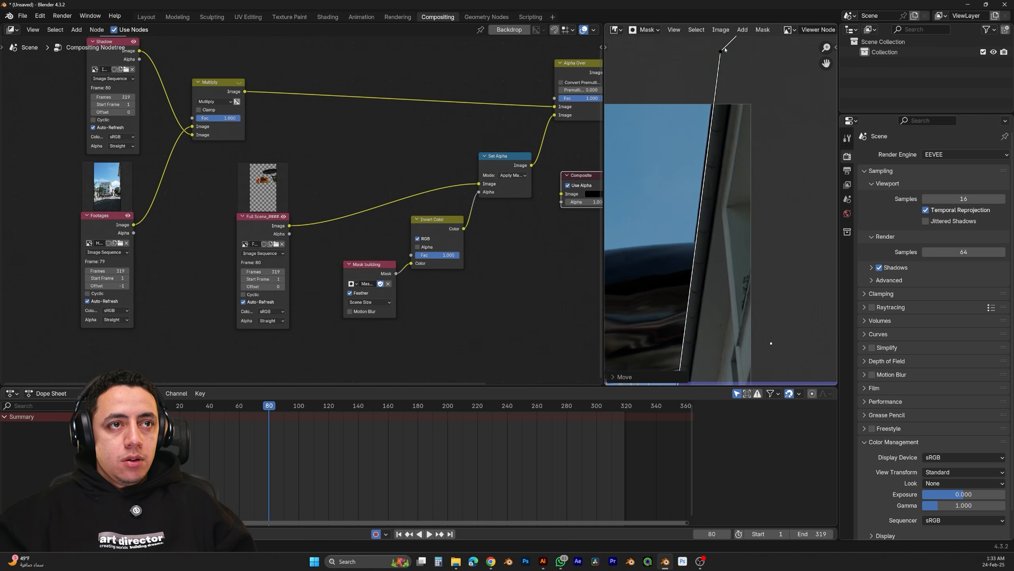
click(721, 51)
key(g)
click(720, 51)
At frame 101, move the whole mask up and right onto the building and refine the point where the eave meets the wall
middle_drag(718, 255, 728, 79)
click(299, 411)
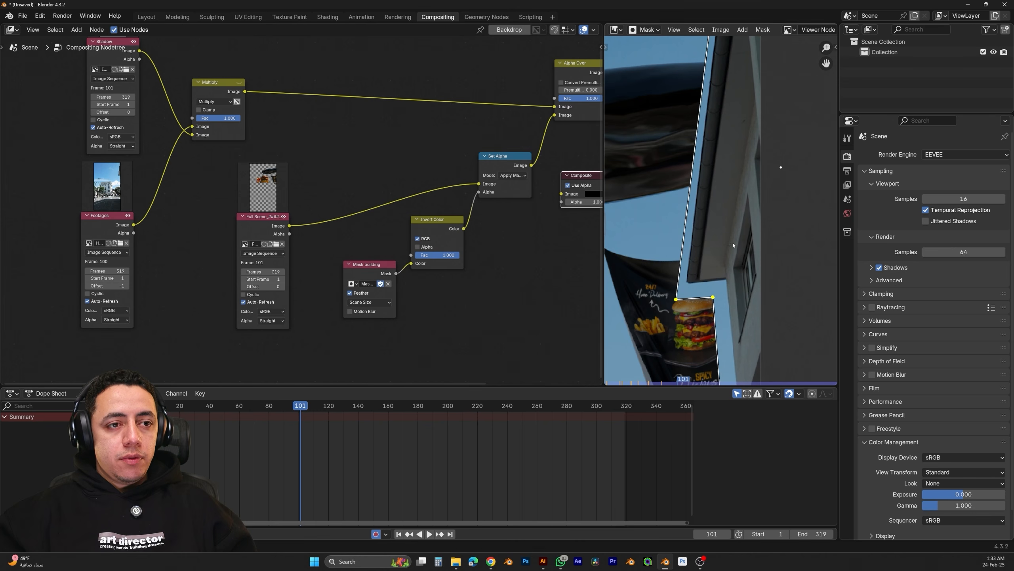
key(g)
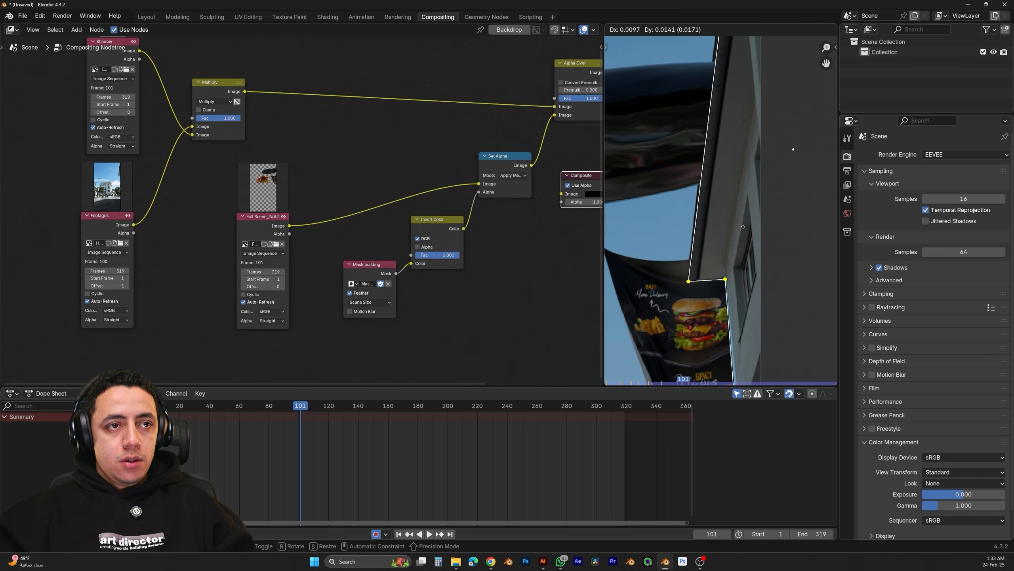
click(742, 227)
click(723, 279)
key(g)
click(726, 287)
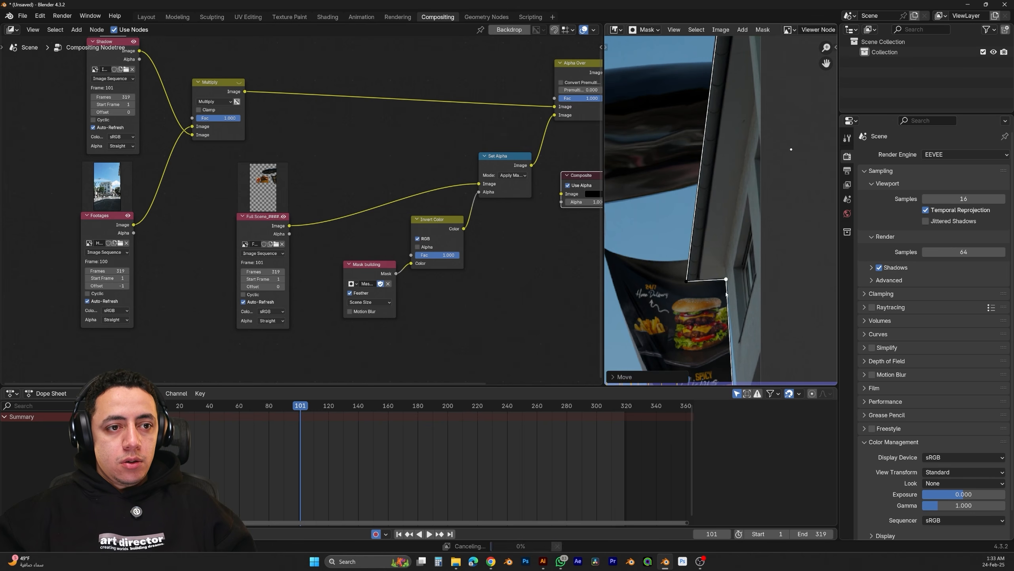
At frame 101, move the mask's lower point down along the building's wall edge
middle_drag(728, 288, 717, 257)
click(726, 320)
key(g)
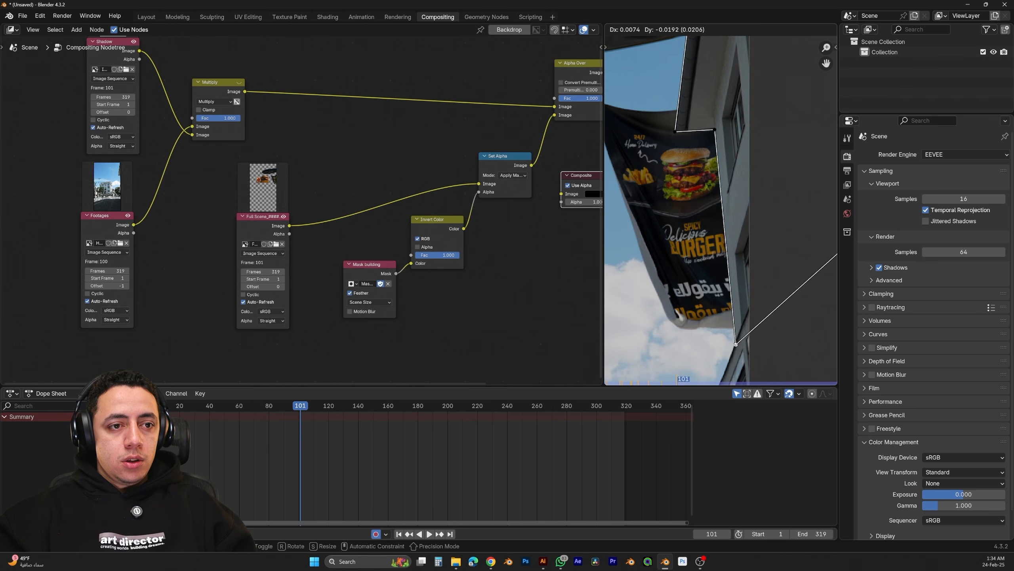
click(735, 344)
At frame 120, move the whole mask up and right onto the building and nudge its upper-left point to align the roof edge
drag(294, 408, 328, 408)
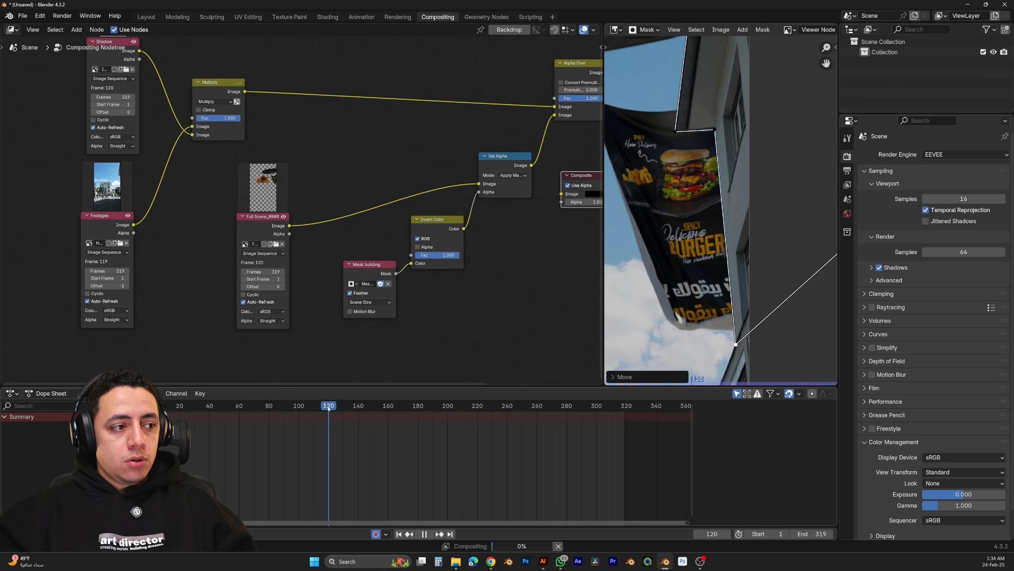
key(a)
key(g)
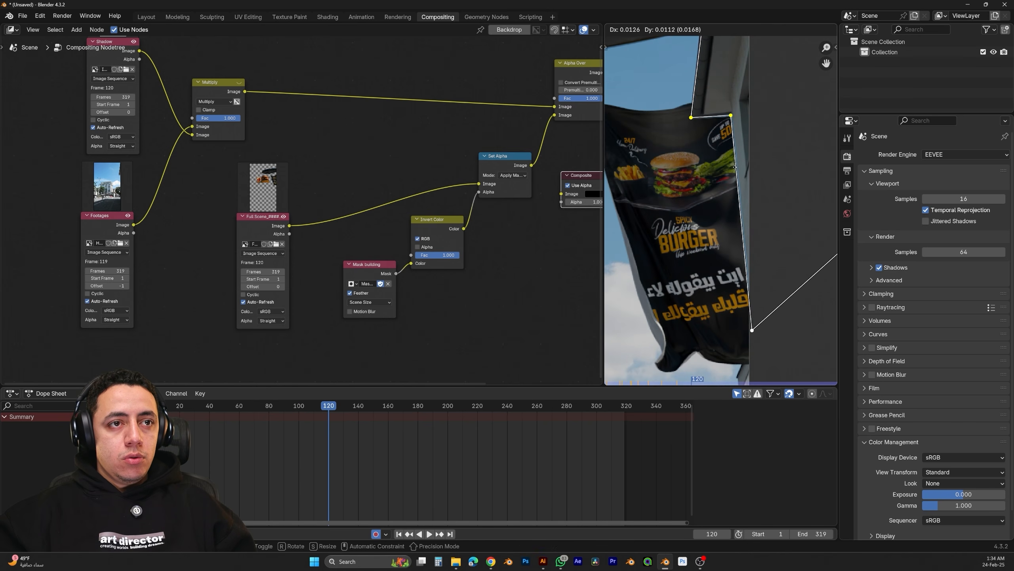
click(736, 166)
click(720, 70)
key(g)
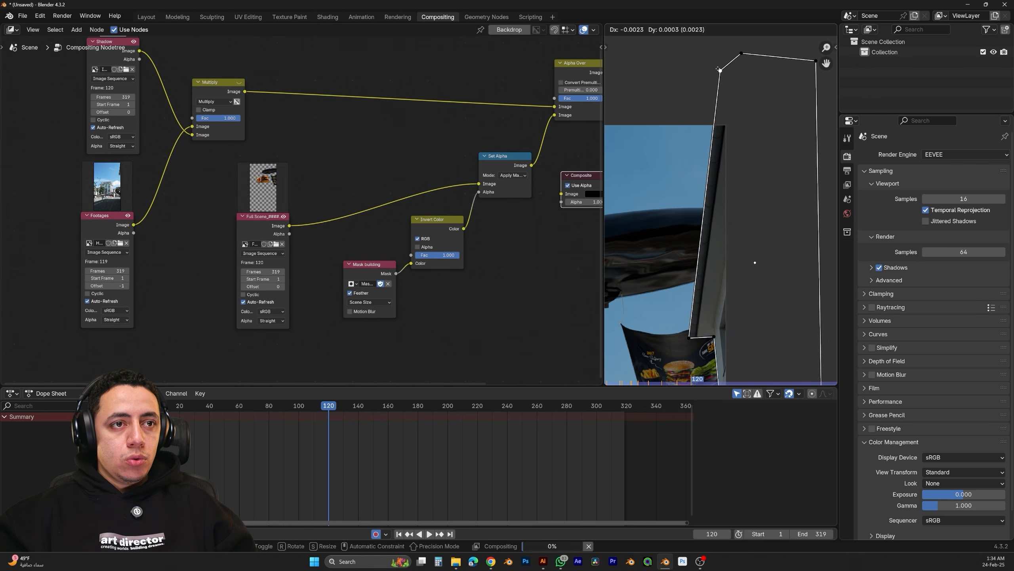
click(718, 68)
middle_drag(723, 280, 714, 208)
At frame 142, move the whole mask up and right onto the eave and shift its inner corner point to the right
click(361, 408)
key(a)
key(g)
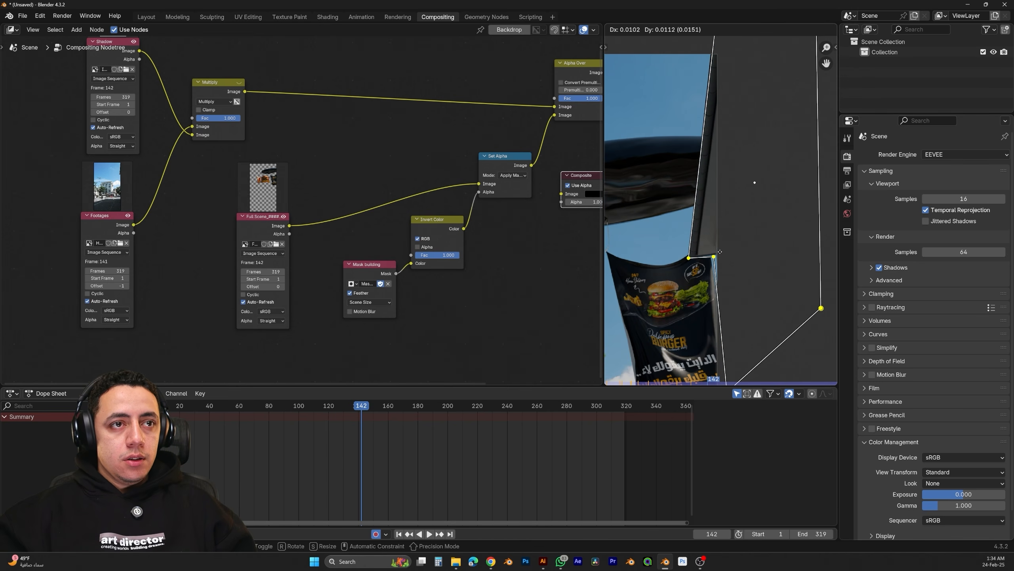
click(720, 251)
click(713, 256)
key(g)
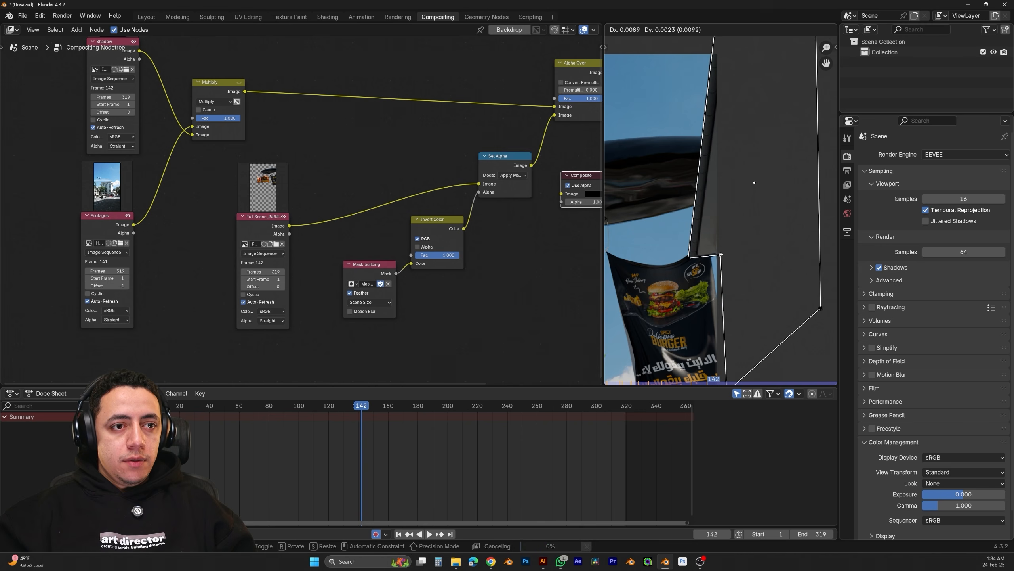
click(721, 254)
mouse_move(724, 259)
middle_down()
mouse_move(726, 182)
mouse_move(723, 243)
middle_up()
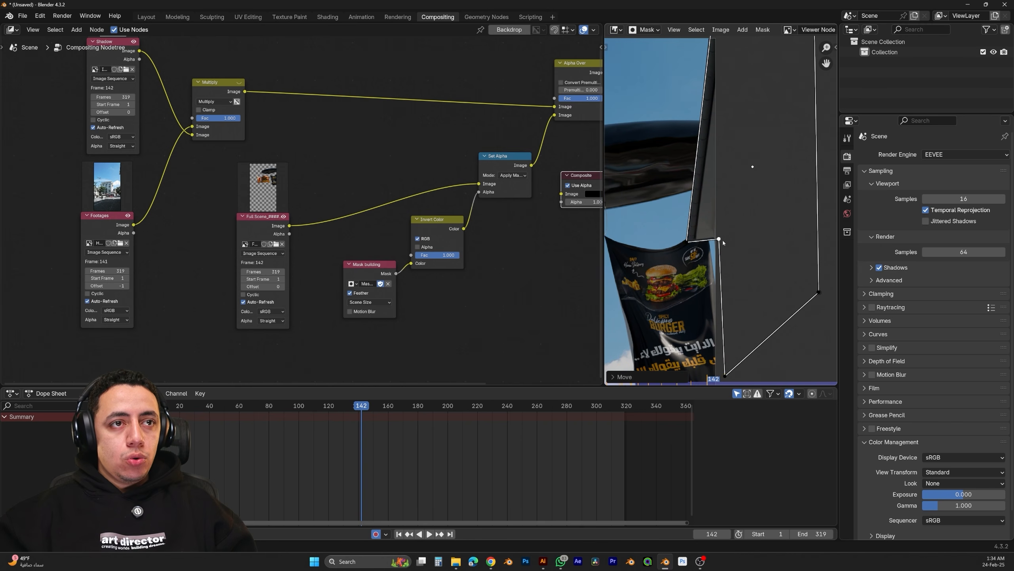
At frame 160, move the whole mask slightly up and right to follow the building's eave
click(387, 408)
key(space)
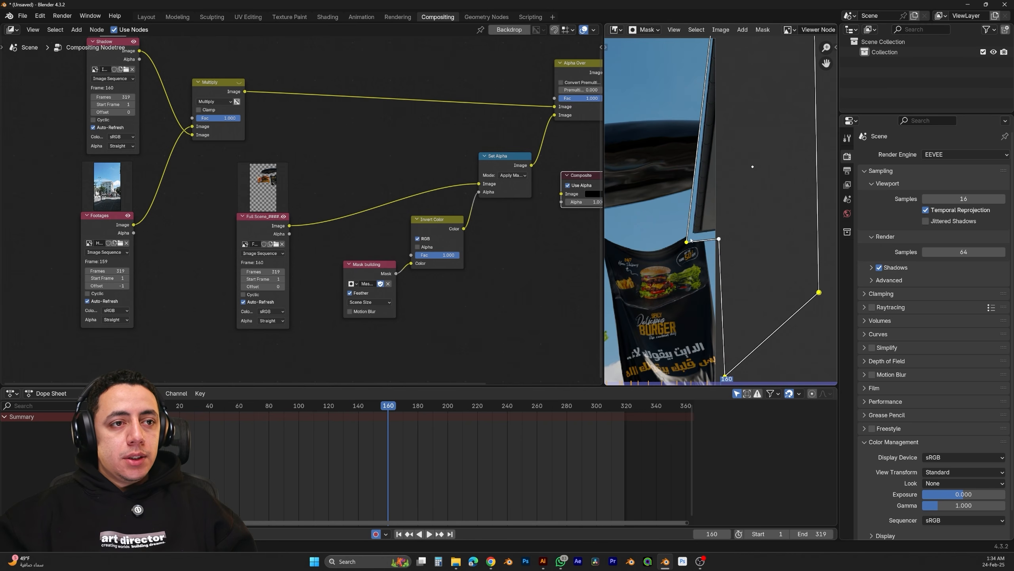
key(g)
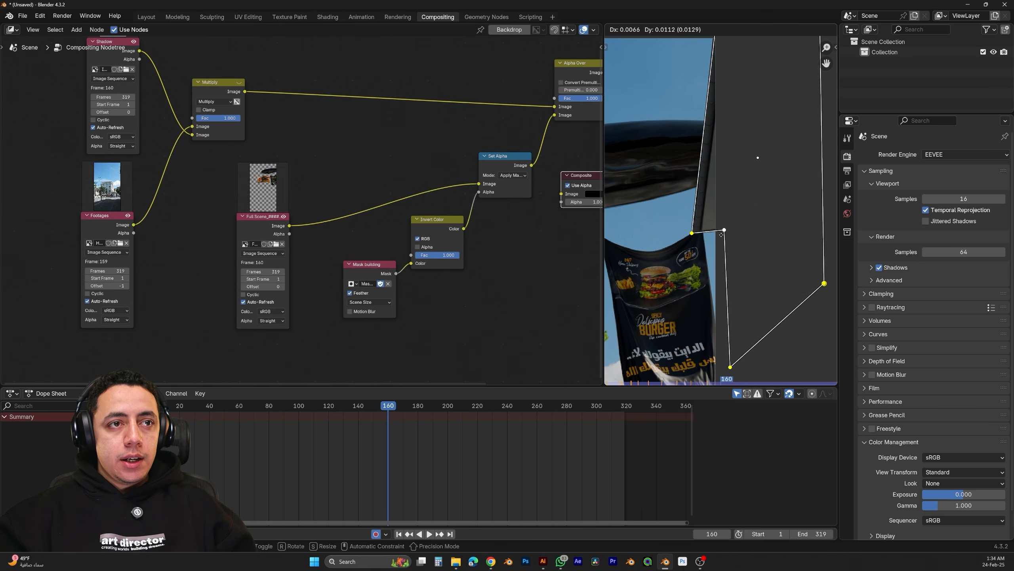
click(722, 234)
At frame 181, move the whole mask up and right onto the eave and nudge its upper-left point above the image
click(420, 410)
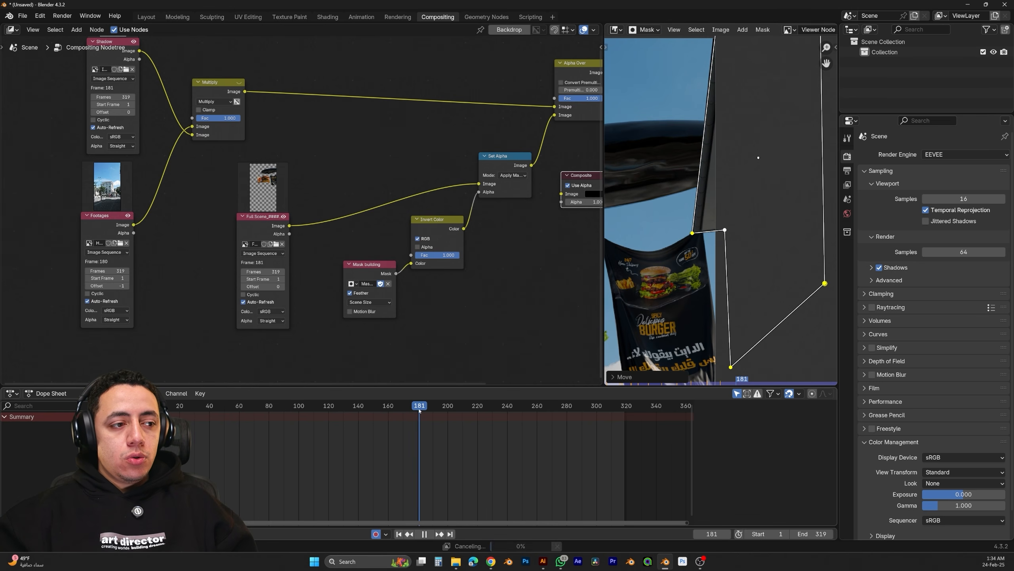
key(g)
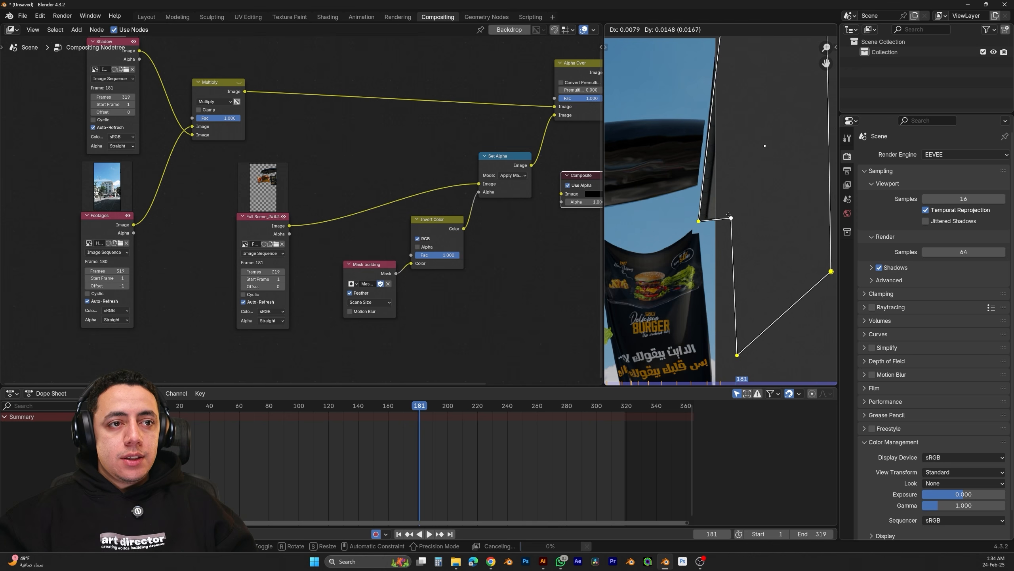
click(729, 215)
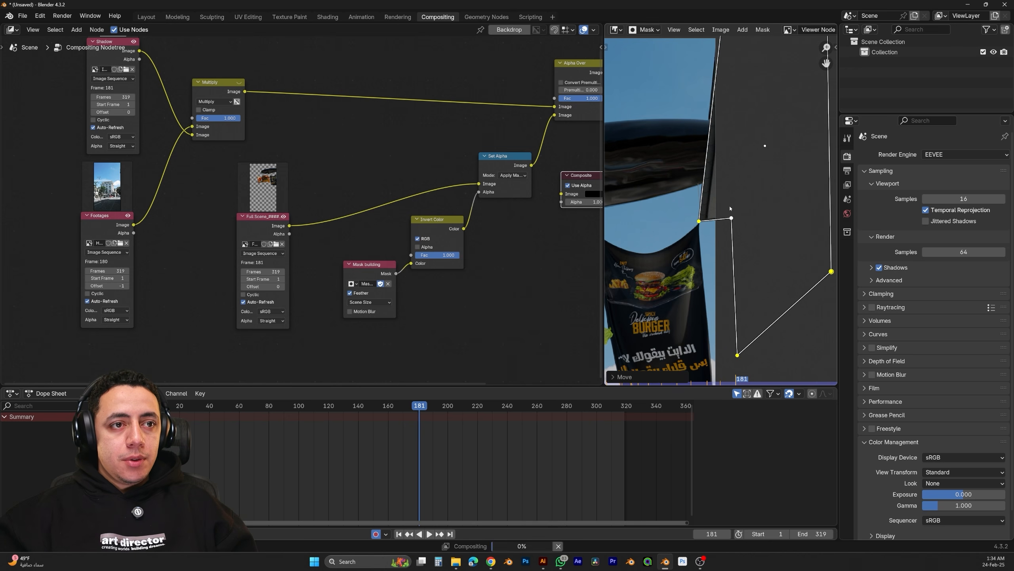
middle_drag(731, 210, 731, 350)
drag(731, 94, 729, 94)
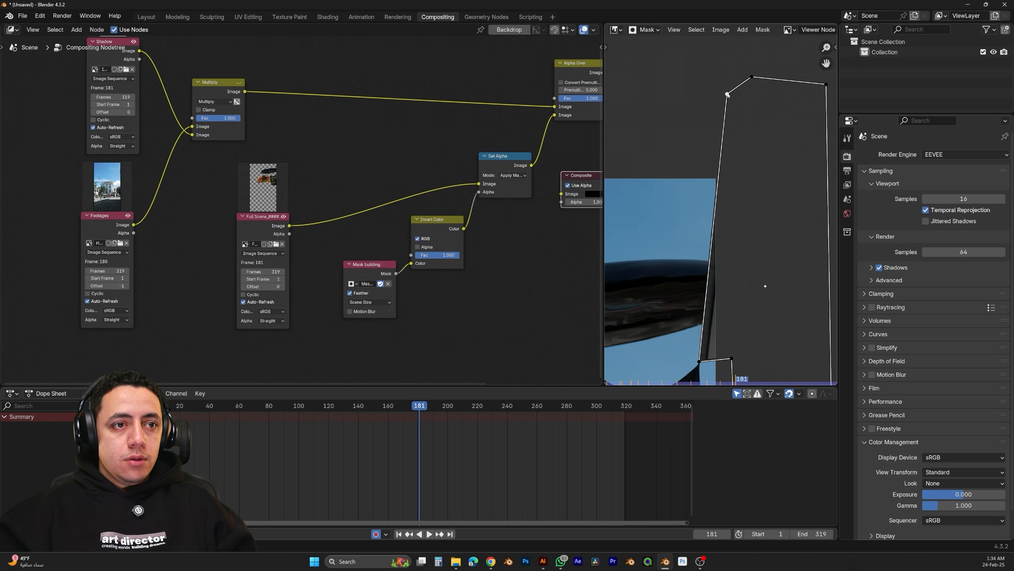
middle_drag(728, 265, 717, 171)
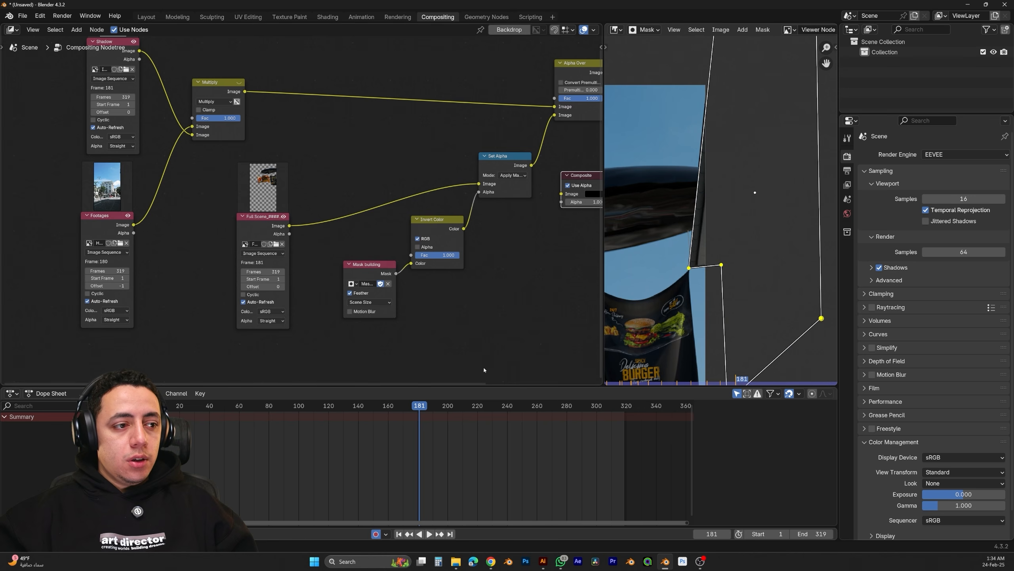
At frame 200, move the whole mask up and right and realign it with the remaining roof edge
click(447, 410)
key(g)
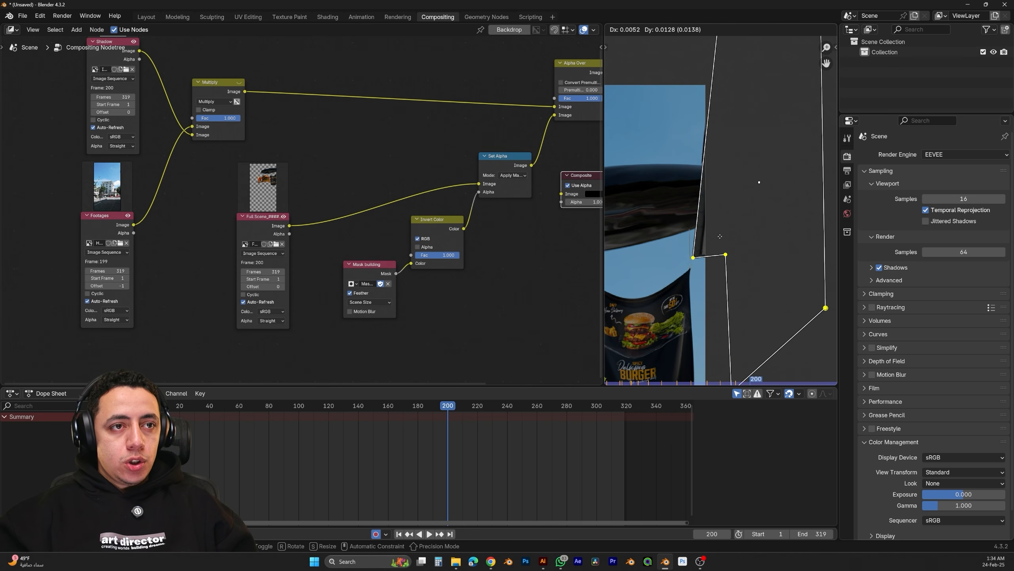
click(728, 84)
middle_drag(728, 265, 716, 176)
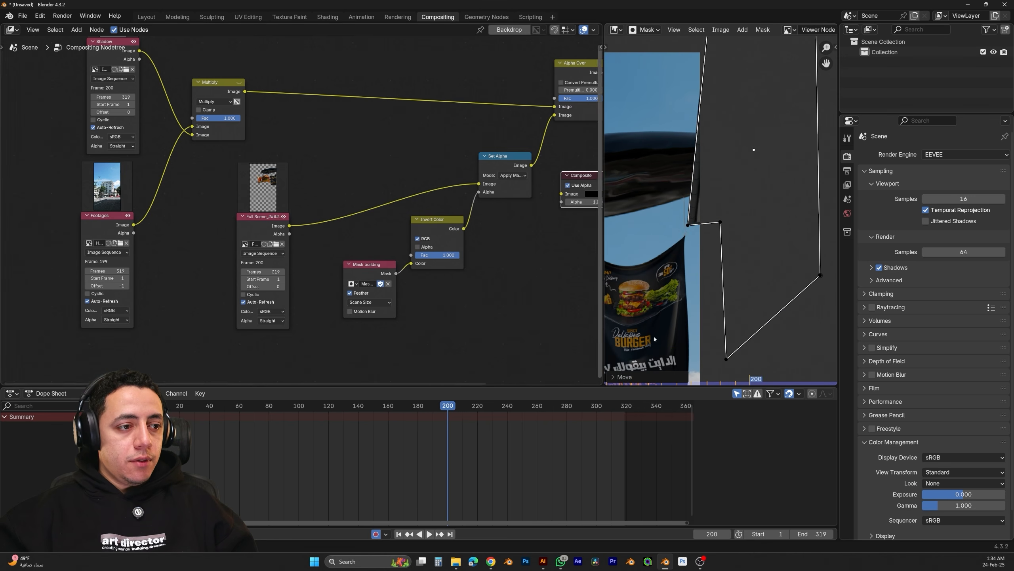
At frame 220, move the whole mask up and right to follow the building leaving the image
key(a)
click(478, 411)
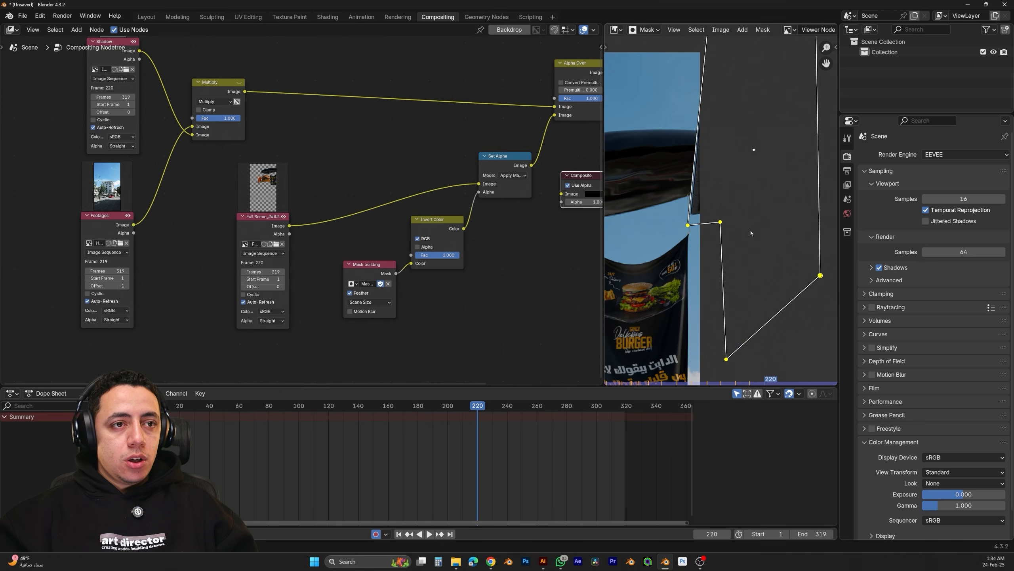
key(g)
click(732, 209)
Check the composite at frames 259 and 313, then switch the image editor to View mode and review the masked edge from frame 35 to 148
click(535, 412)
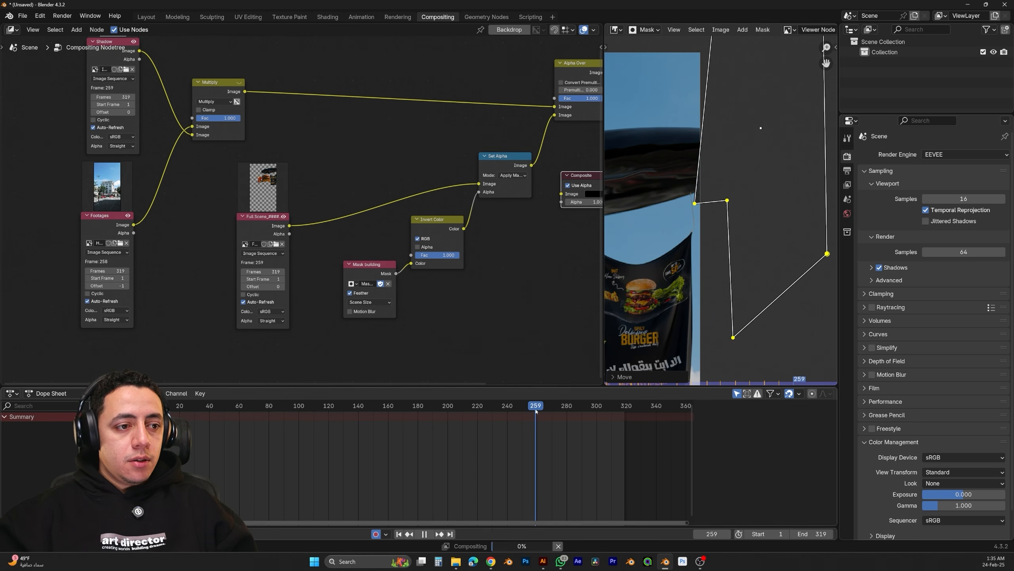
click(618, 411)
scroll(678, 272, down, 2)
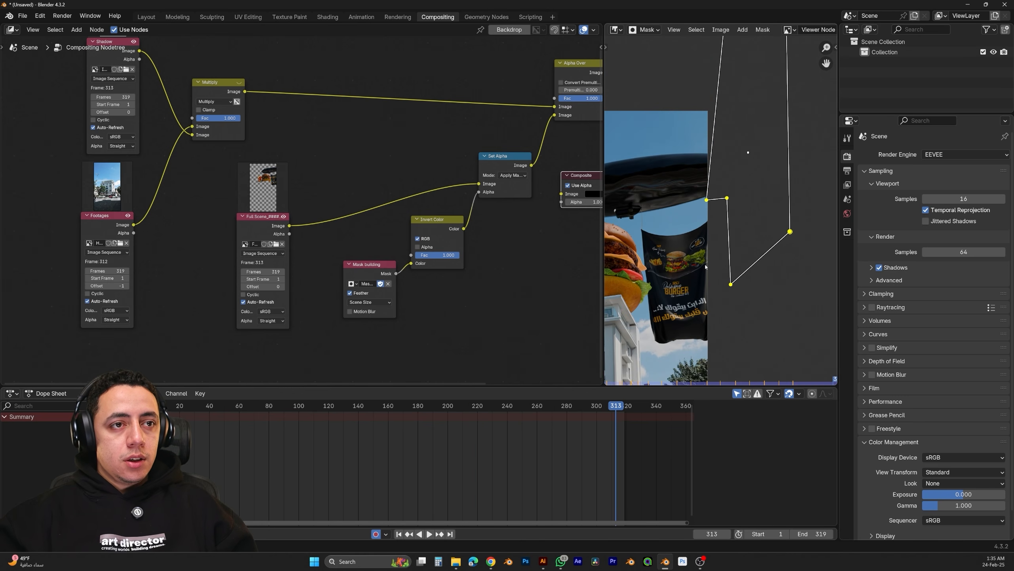
middle_drag(751, 299, 821, 289)
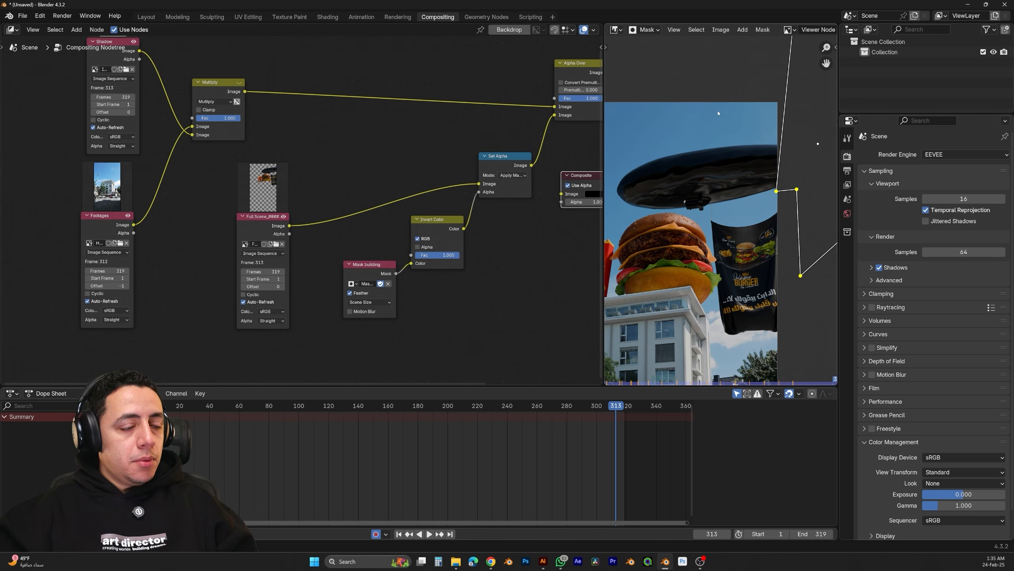
click(651, 30)
click(649, 55)
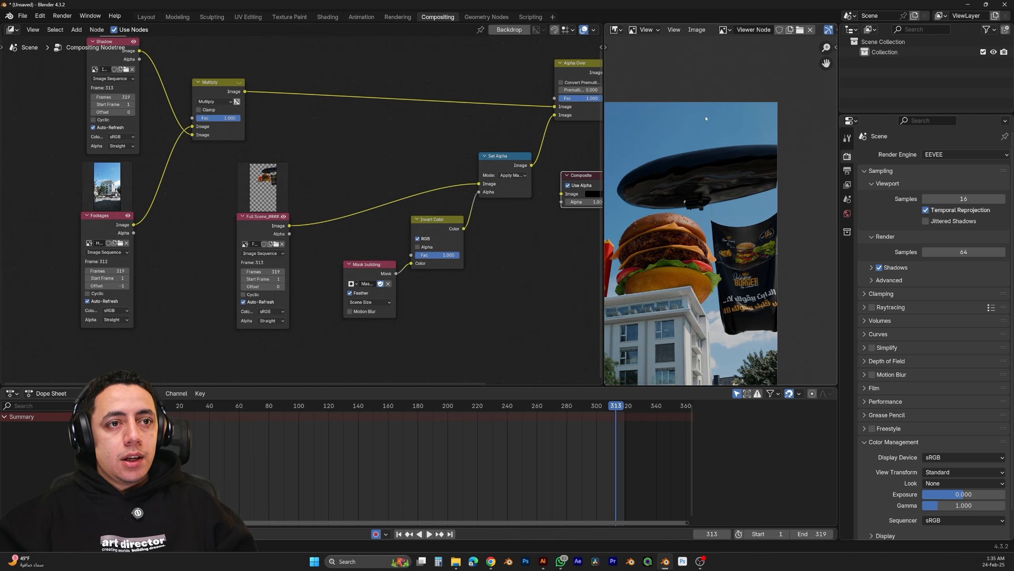
click(205, 406)
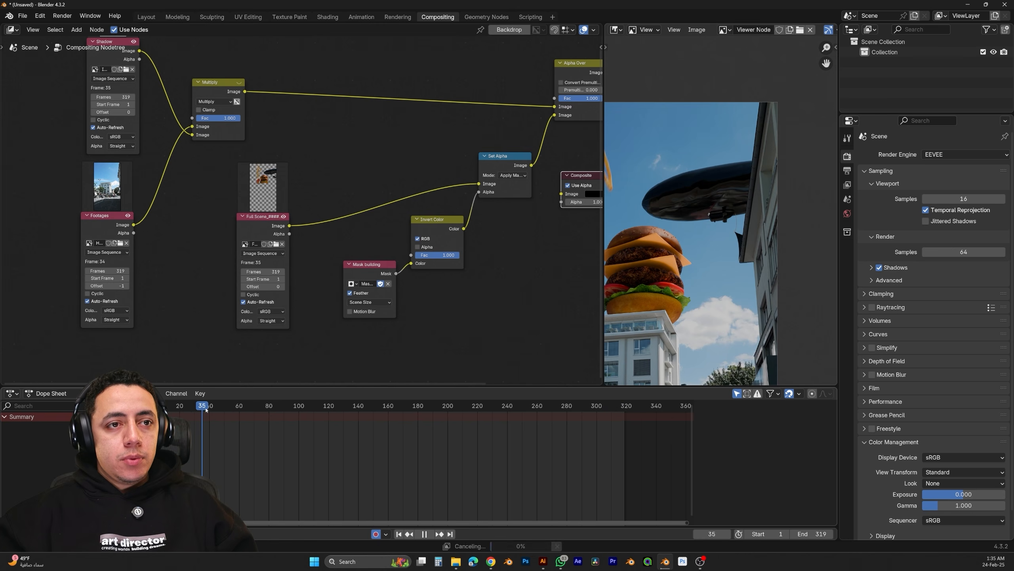
drag(210, 411, 307, 411)
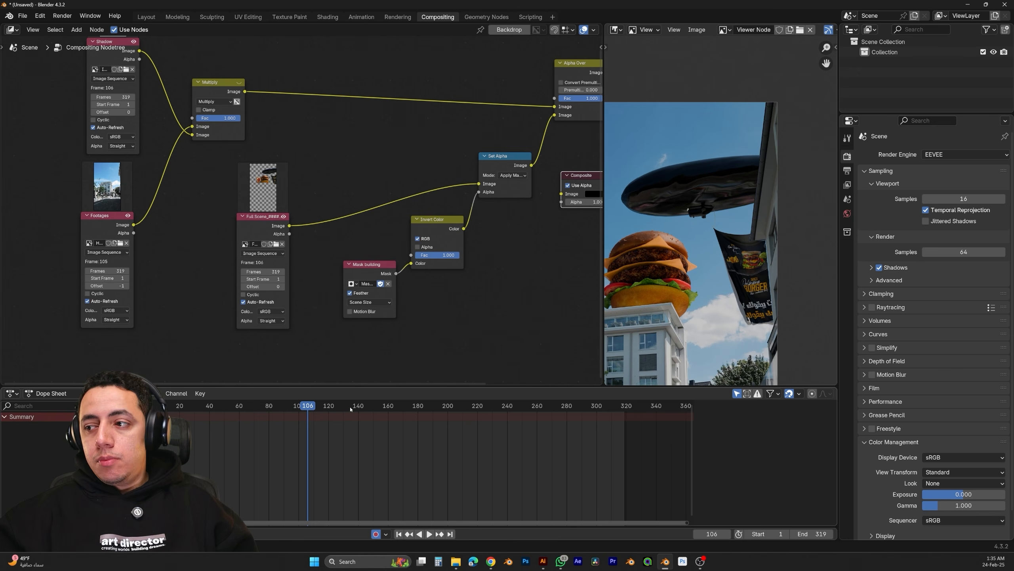
drag(350, 409, 379, 407)
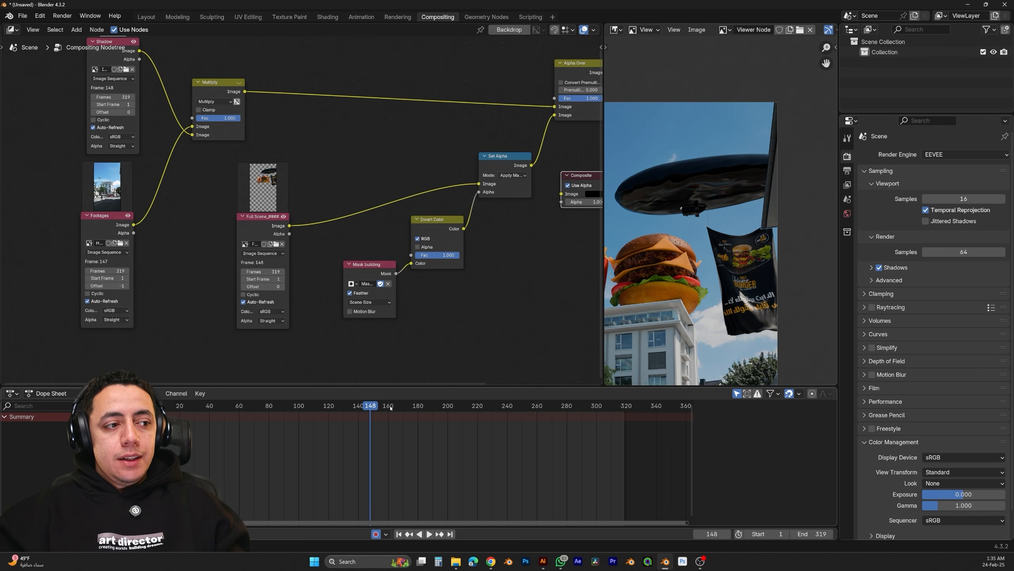
Return to Mask mode at frame 148 and nudge the two eave corner points and the upper-left point onto the roof edge
scroll(776, 272, up, 6)
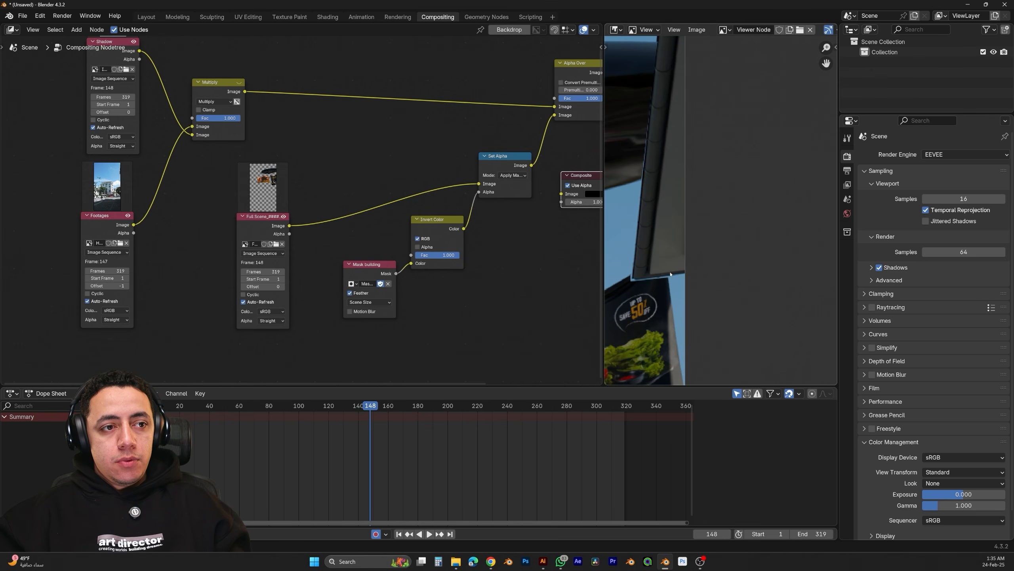
click(648, 31)
click(647, 69)
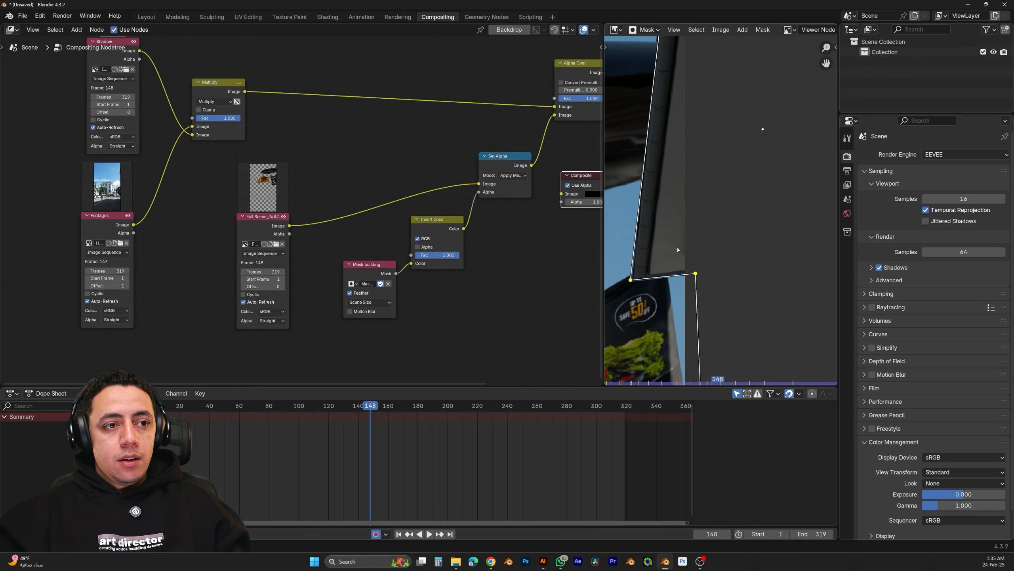
drag(631, 281, 635, 280)
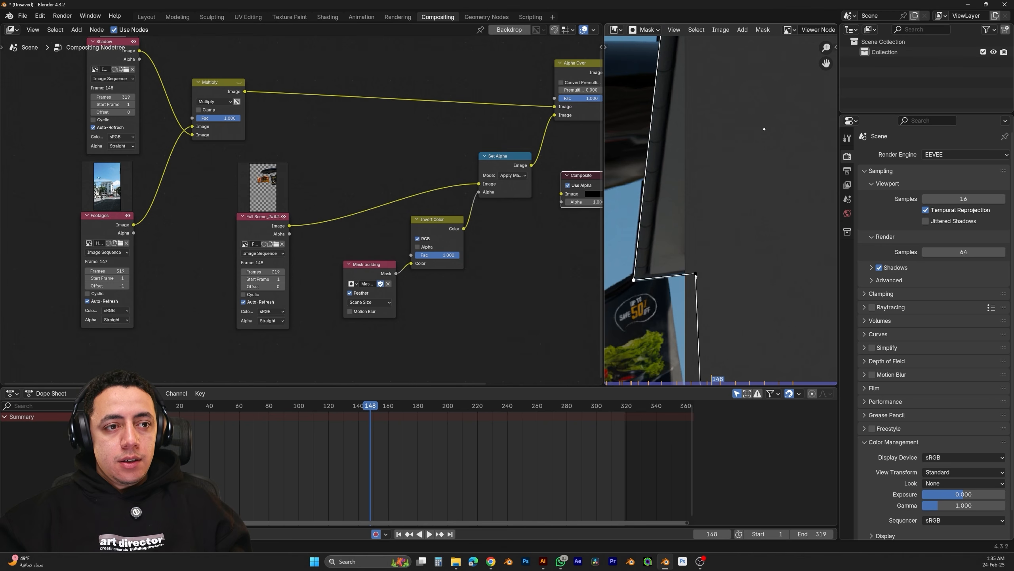
drag(695, 274, 701, 272)
middle_drag(680, 48, 743, 233)
scroll(744, 234, down, 2)
drag(752, 46, 750, 44)
middle_drag(739, 235, 742, 150)
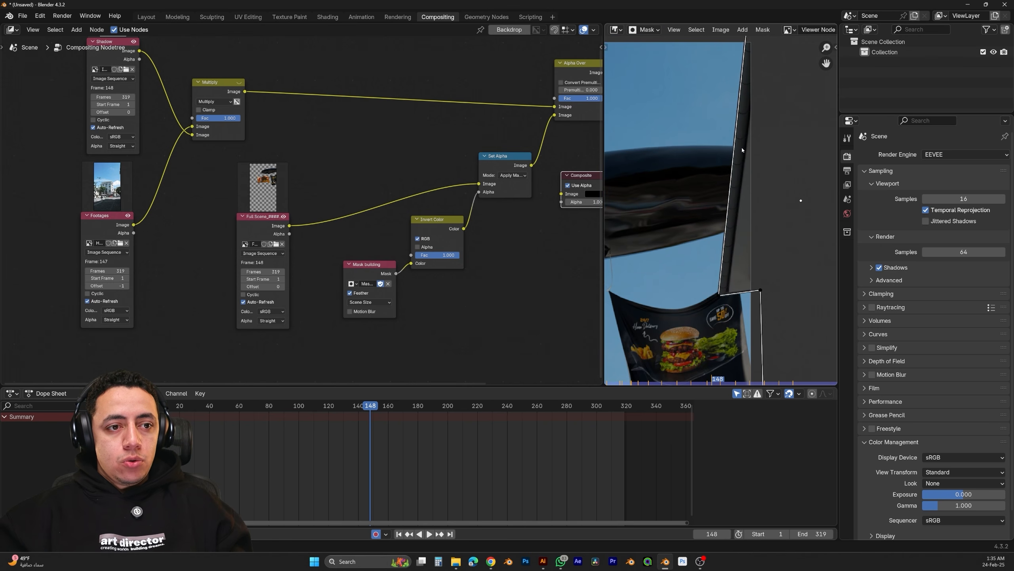
middle_drag(724, 312, 711, 187)
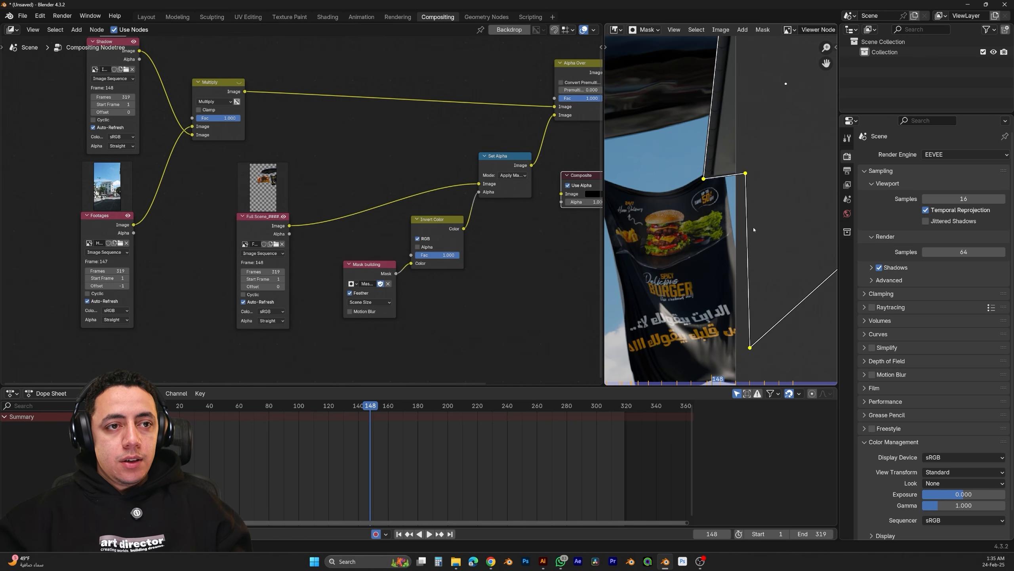
Check the mask at frame 160, and at frame 60 nudge the eave's outer corner point onto the building's corner
click(387, 406)
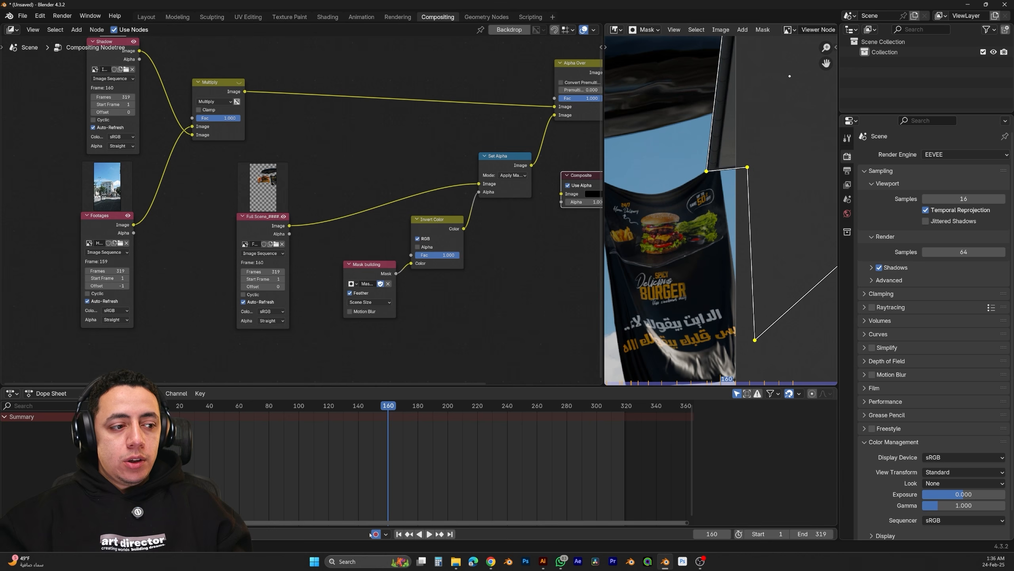
click(239, 406)
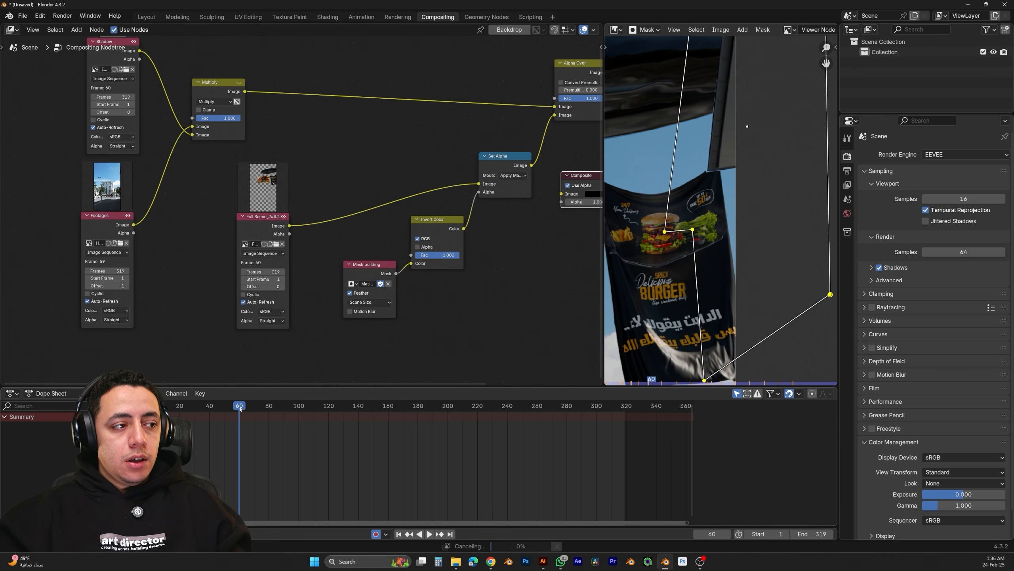
scroll(712, 254, up, 5)
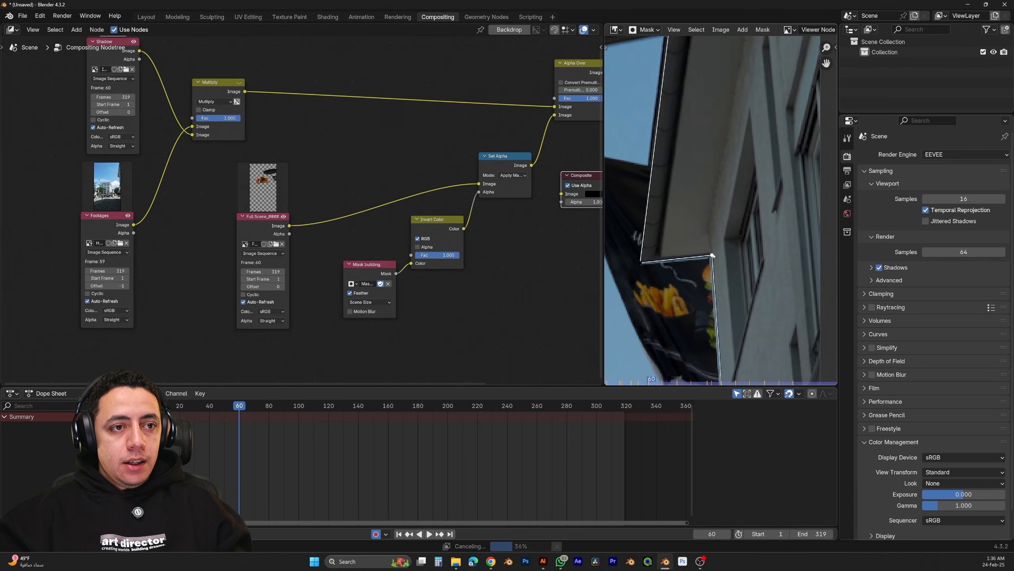
click(641, 261)
drag(644, 262, 644, 260)
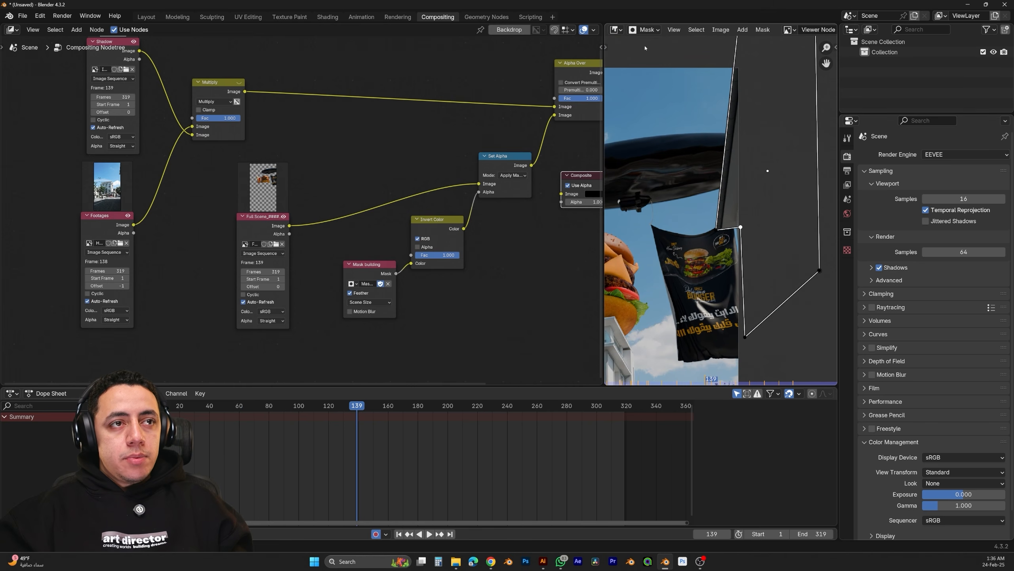
Switch the image editor back to View mode and turn off automatic keyframing
click(647, 30)
click(649, 54)
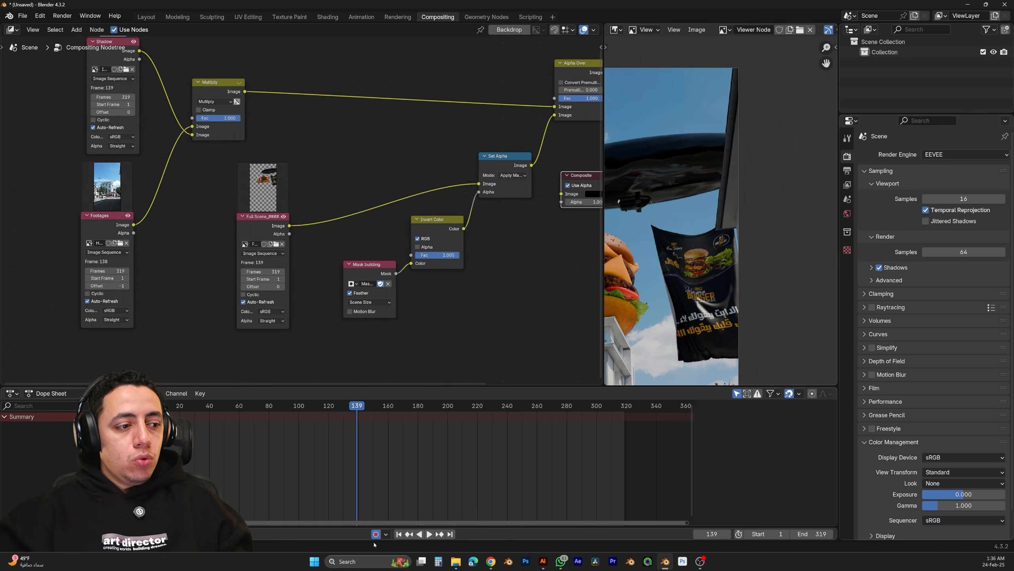
key(space)
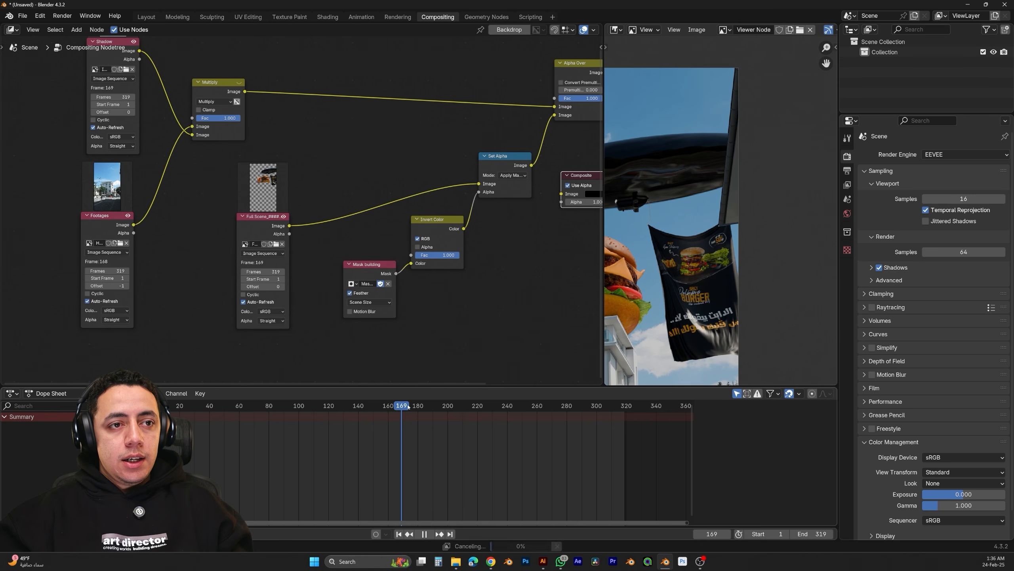
Move the Composite node beside the Viewer node and connect the Alpha Over image output to its image input
drag(429, 405, 441, 405)
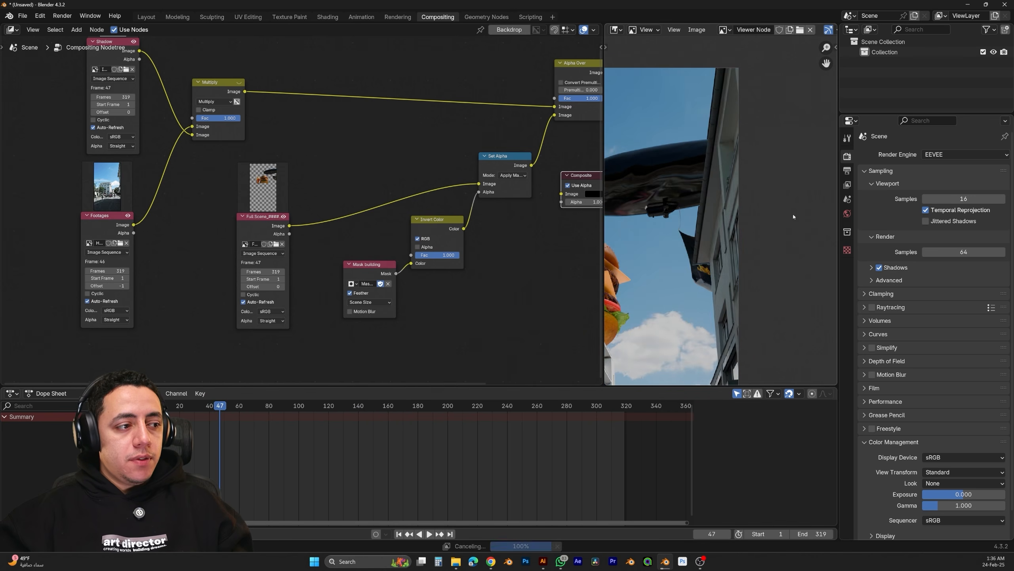
scroll(717, 241, down, 3)
middle_drag(490, 243, 328, 279)
drag(429, 212, 562, 130)
middle_drag(562, 130, 538, 190)
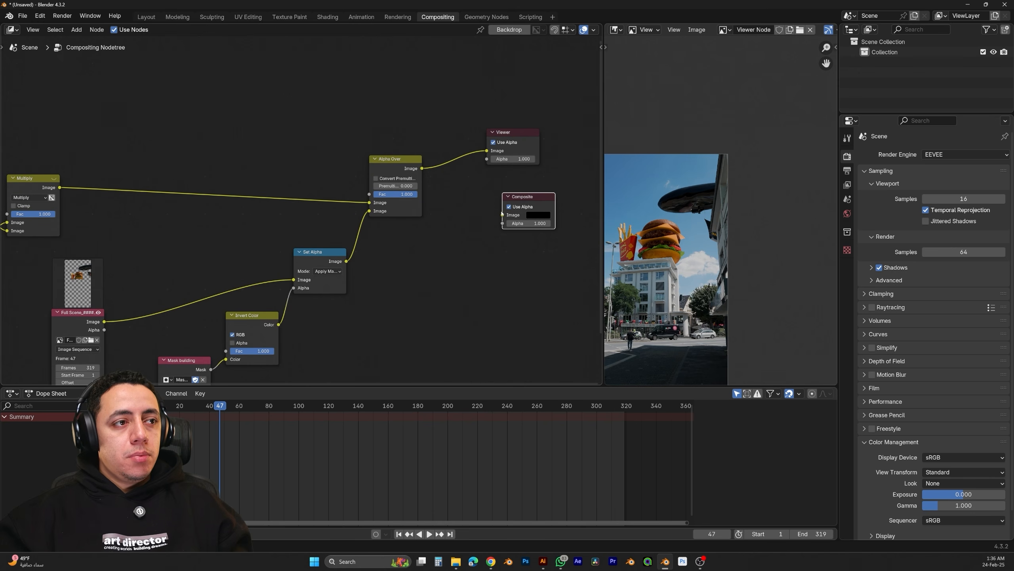
drag(502, 215, 423, 171)
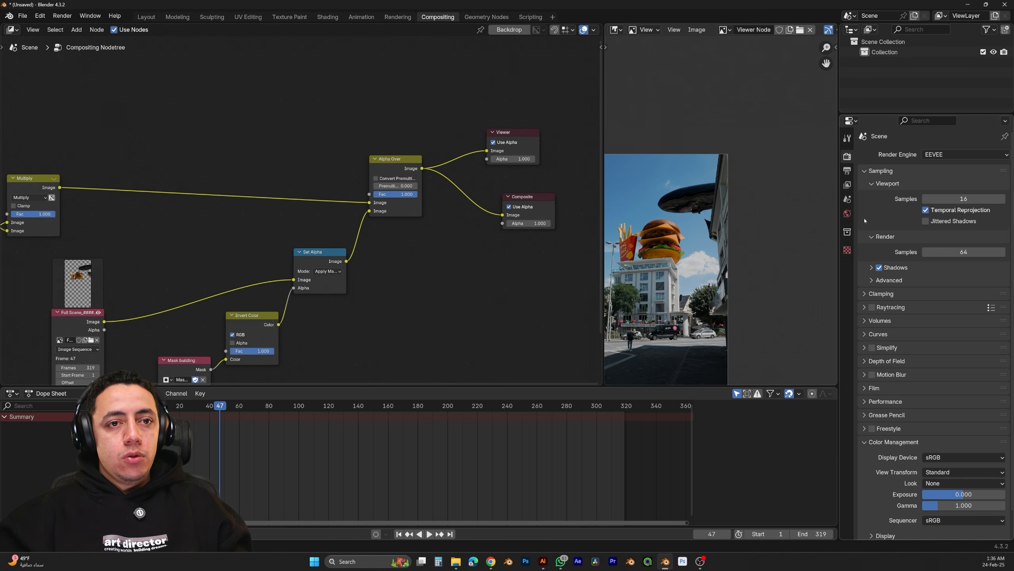
Set the PNG render output to RGB colour with 16-bit depth
click(847, 171)
click(964, 405)
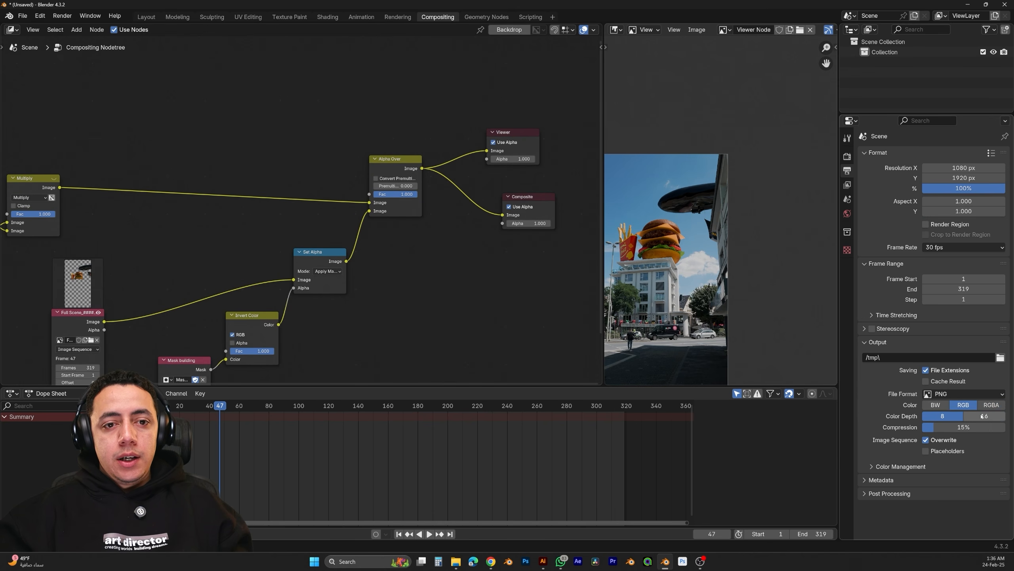
click(984, 416)
Browse the output path to Session 7\04 Render\02 Comp and create a folder named Blender Comp there
click(1001, 358)
click(399, 103)
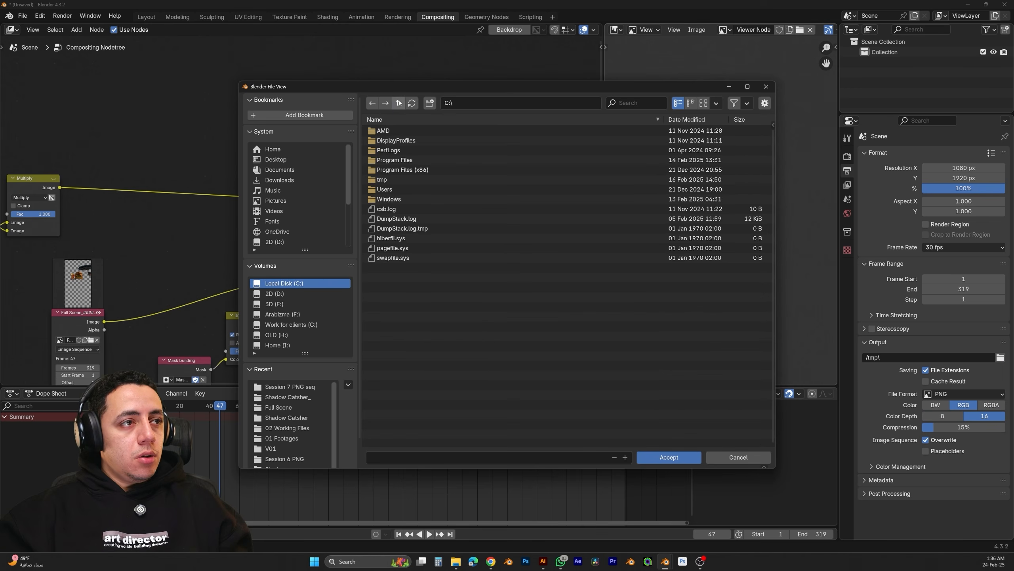
double_click(395, 160)
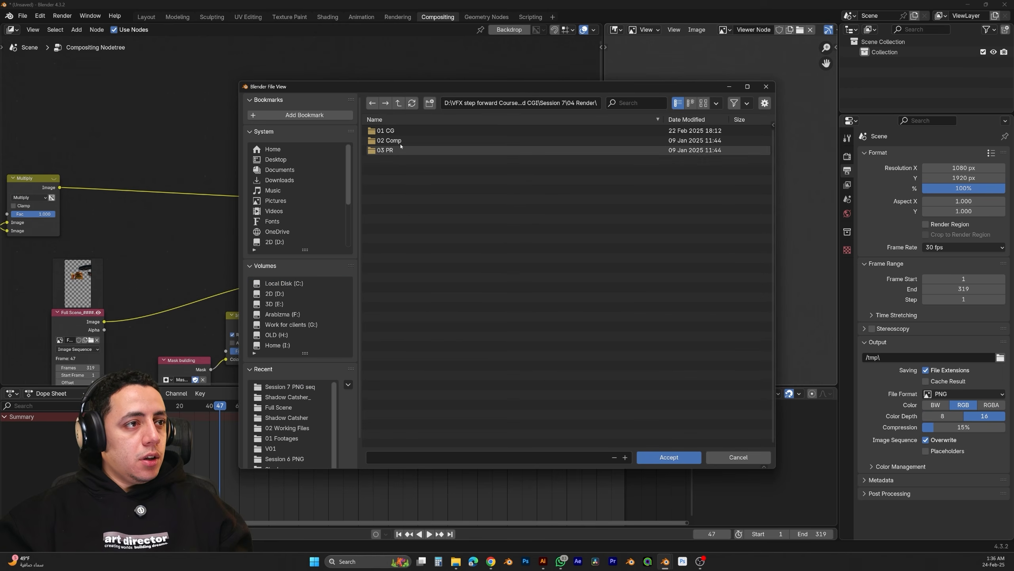
double_click(399, 141)
text(ion 7\04 Render\02 Comp\)
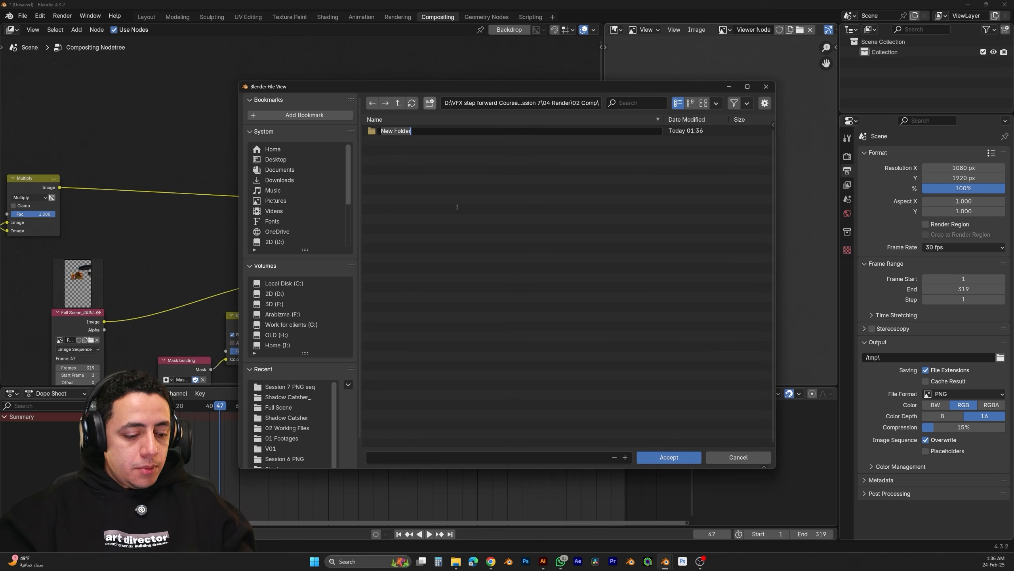
text(Blender Comp)
key(Return)
Name the output file Blender Comp Session 7 inside the Blender Comp folder and accept the path
click(443, 460)
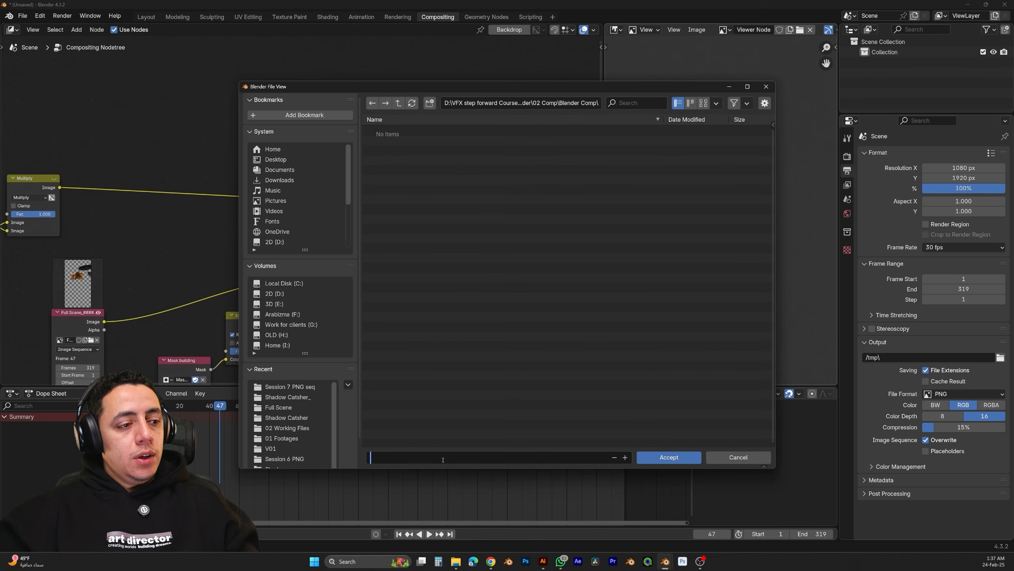
text(Blend)
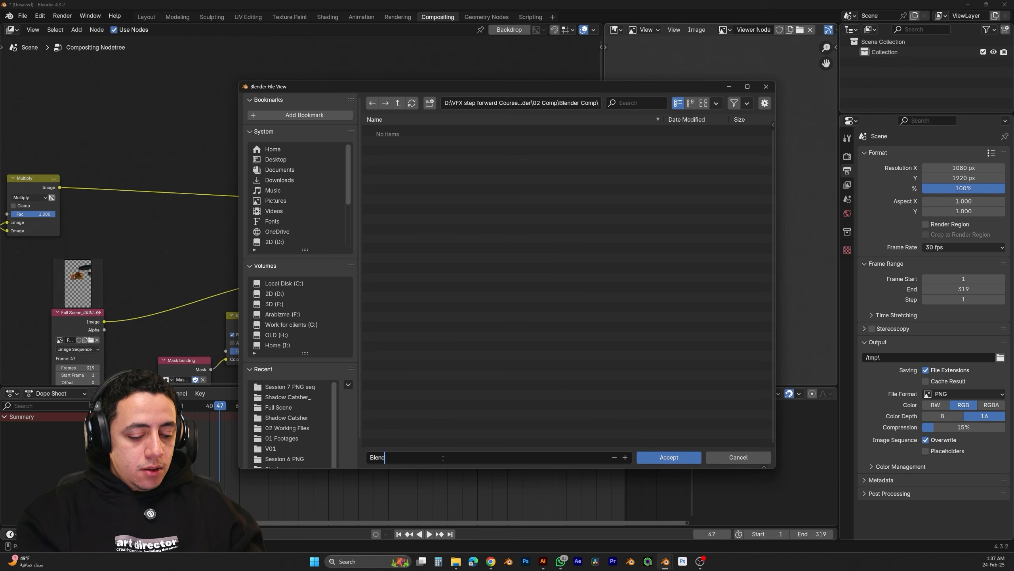
text(er Comp Session 7)
key(Return)
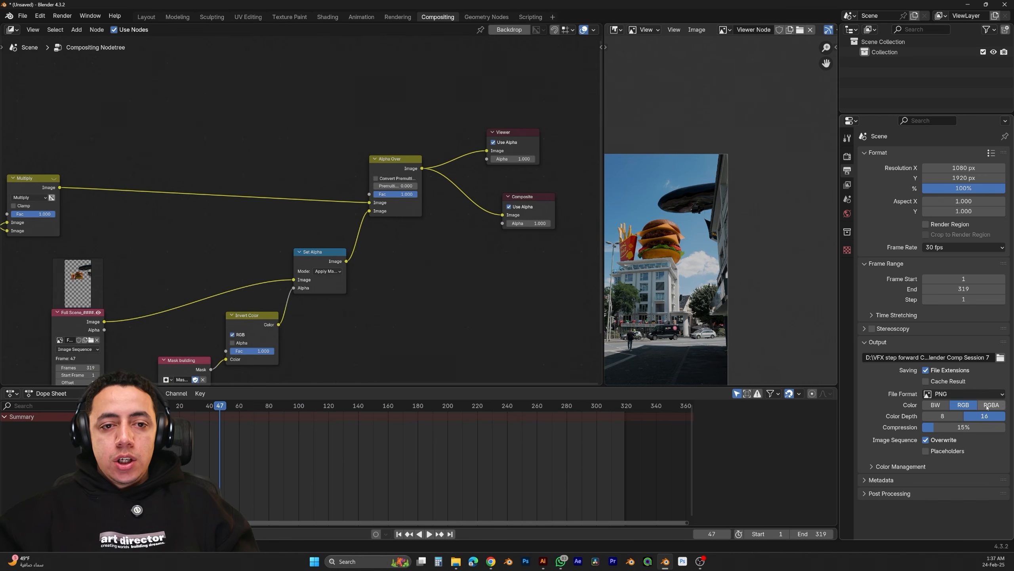
Set the output to FFmpeg Video in an MPEG-4 container at High Quality, and render the animation
click(978, 394)
click(971, 421)
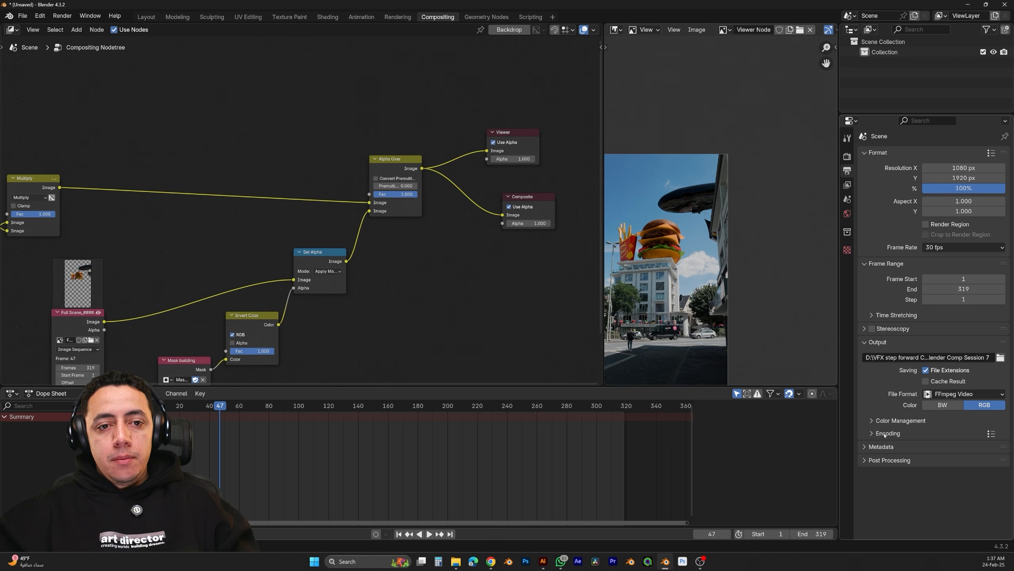
click(884, 434)
click(953, 447)
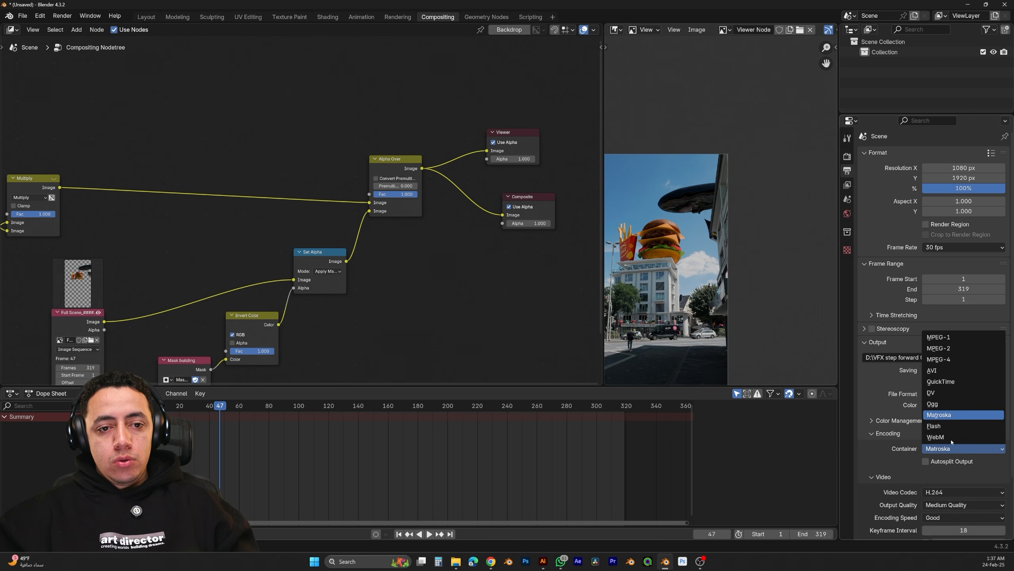
click(958, 359)
click(958, 505)
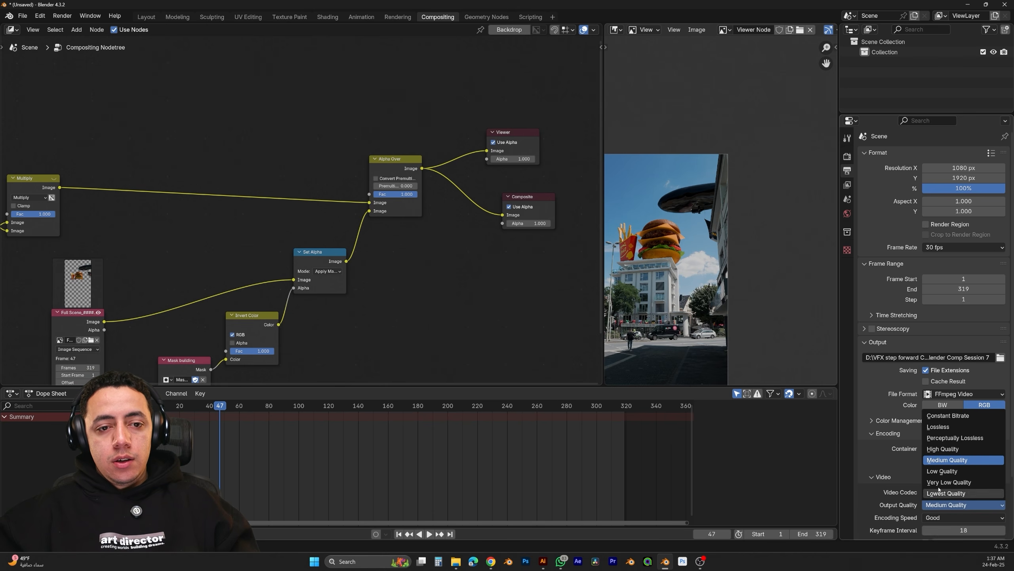
click(951, 449)
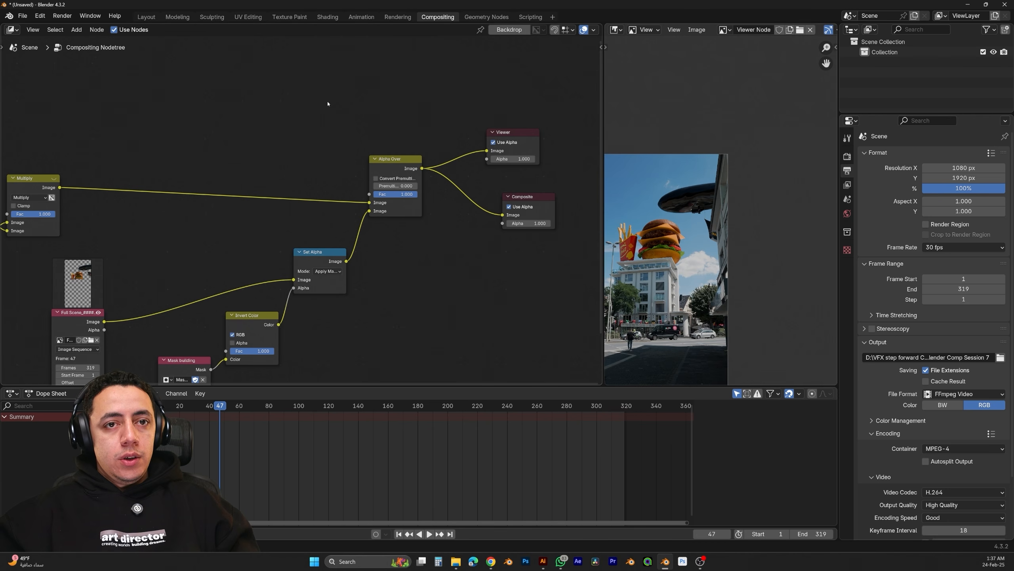
click(59, 17)
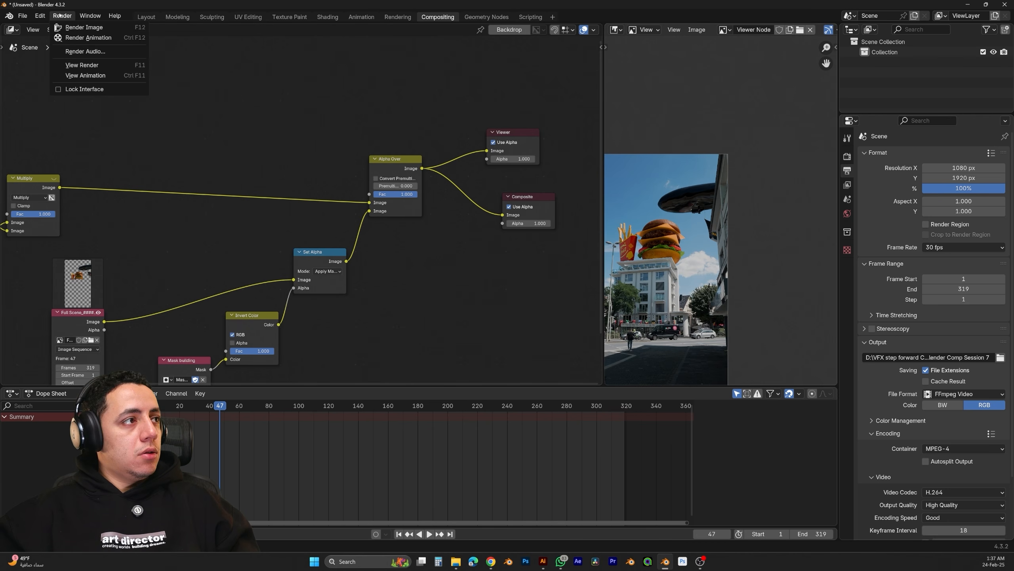
click(77, 38)
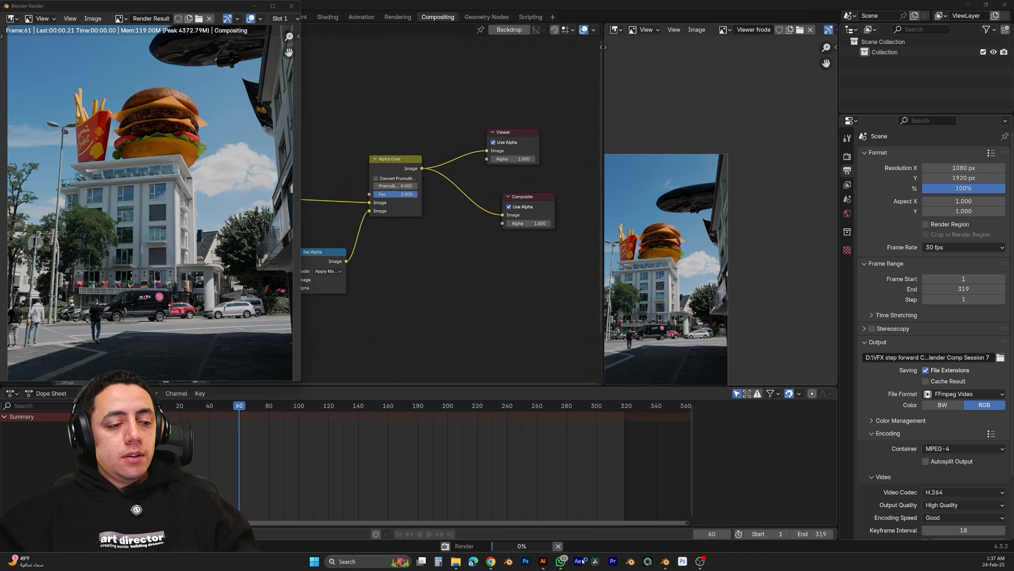
Switch to After Effects and create a composition from the PNG sequence starting at Haus000 in the Session 7 PNG seq folder
click(580, 561)
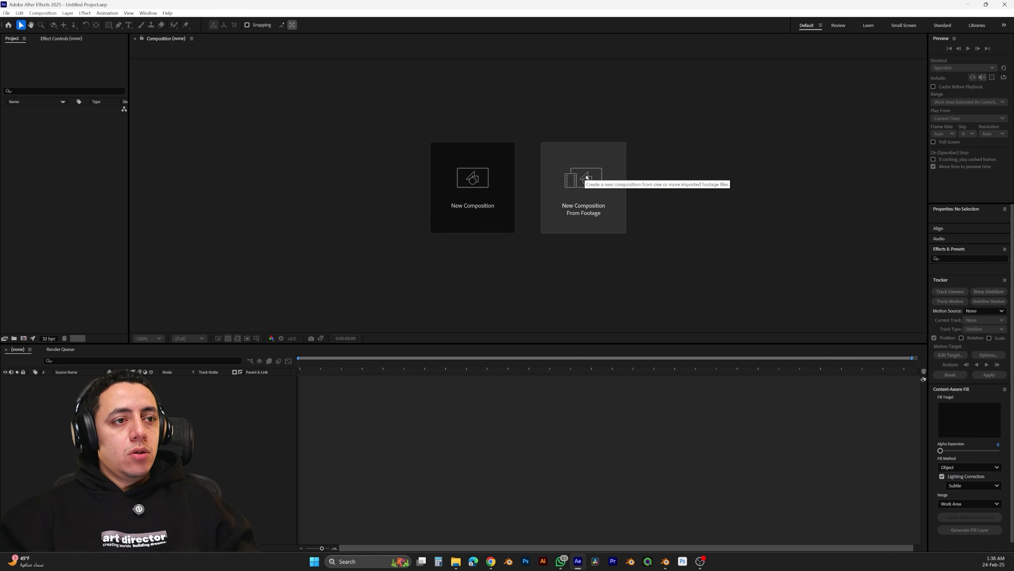
click(587, 180)
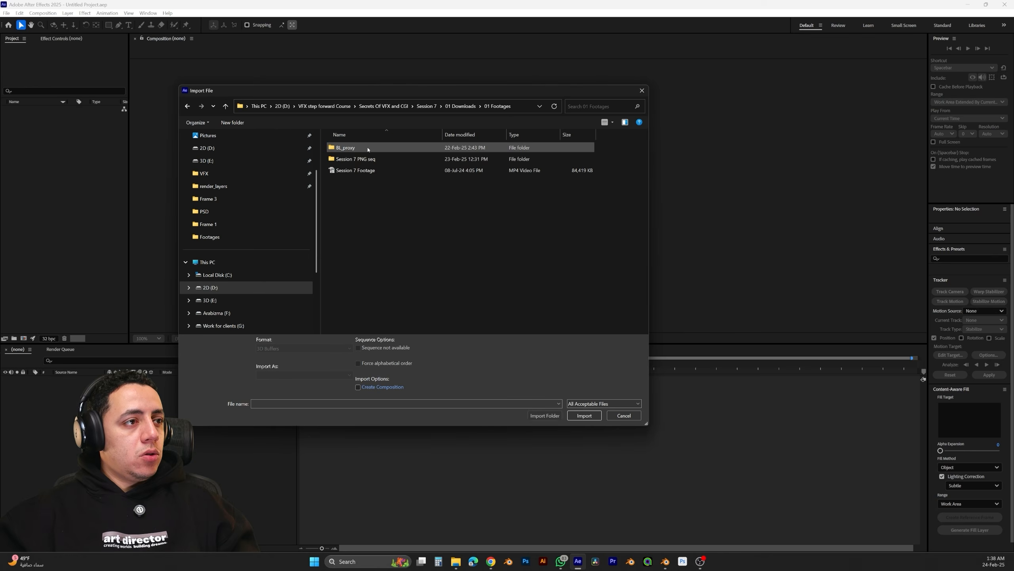
double_click(356, 158)
click(347, 153)
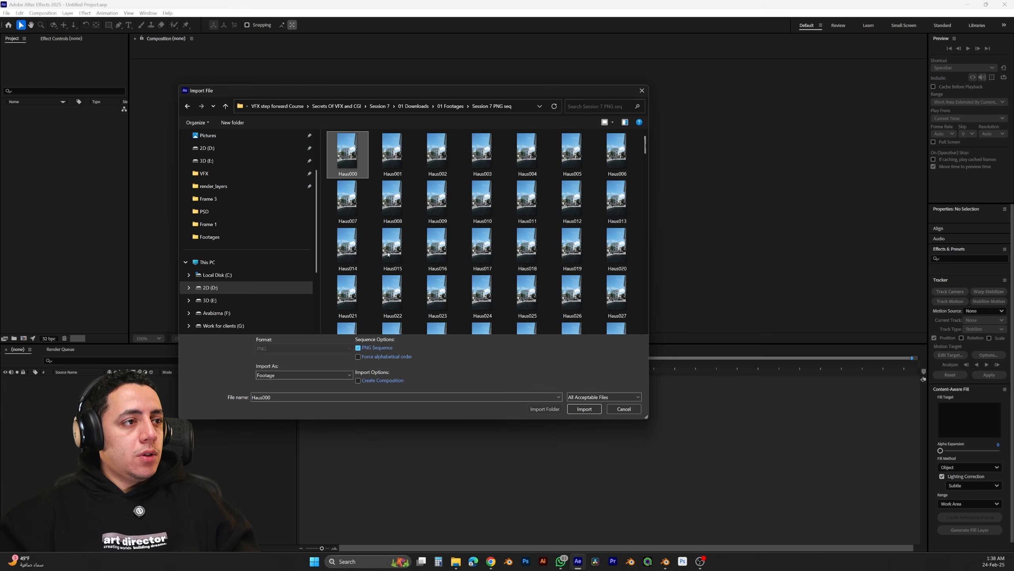
key(Return)
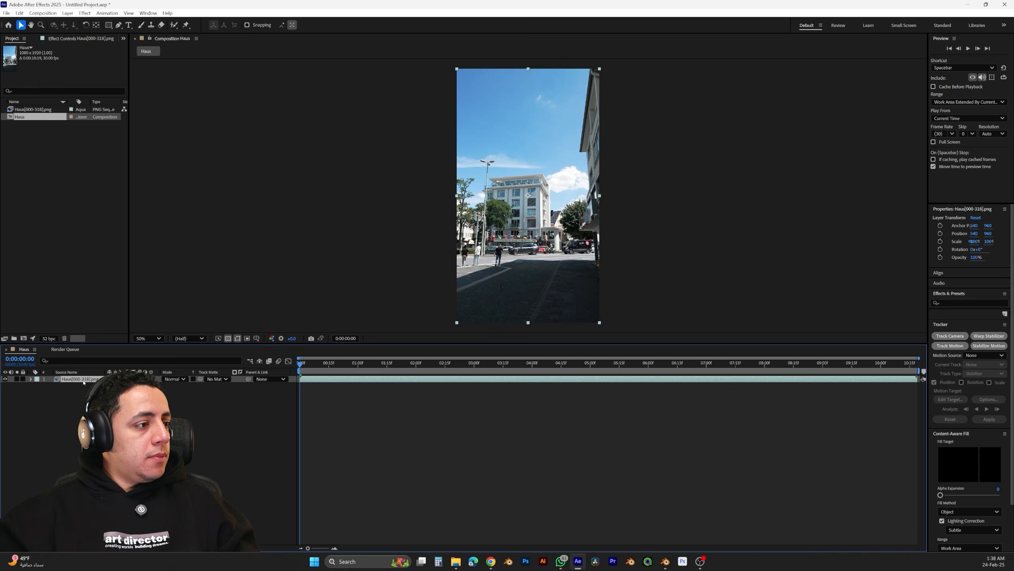
Import the Full Scene PNG sequence from Session 7's 04 Render\01 CG\Full Scene folder
right_click(40, 212)
click(61, 253)
click(154, 254)
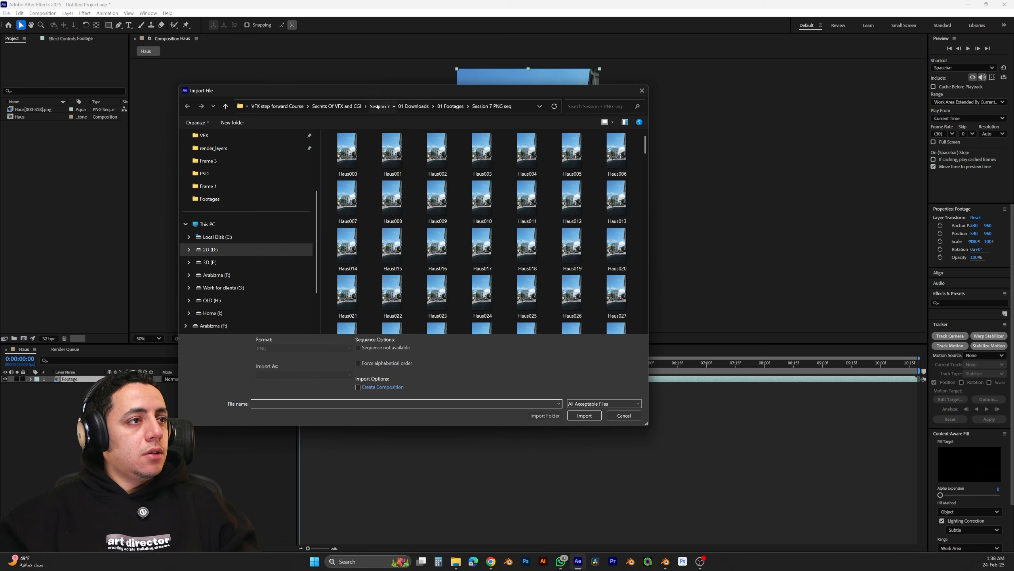
click(379, 106)
double_click(343, 182)
double_click(361, 148)
double_click(362, 150)
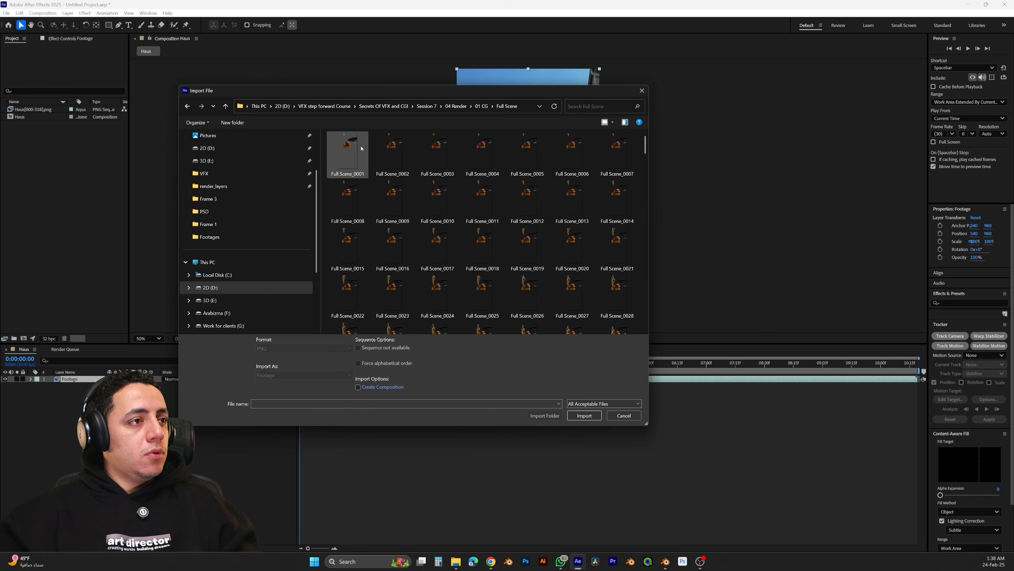
double_click(362, 151)
Add the Full Scene sequence above the Footage layer in the composition and rename its layer Render CG
drag(44, 125, 88, 379)
right_click(95, 378)
click(116, 354)
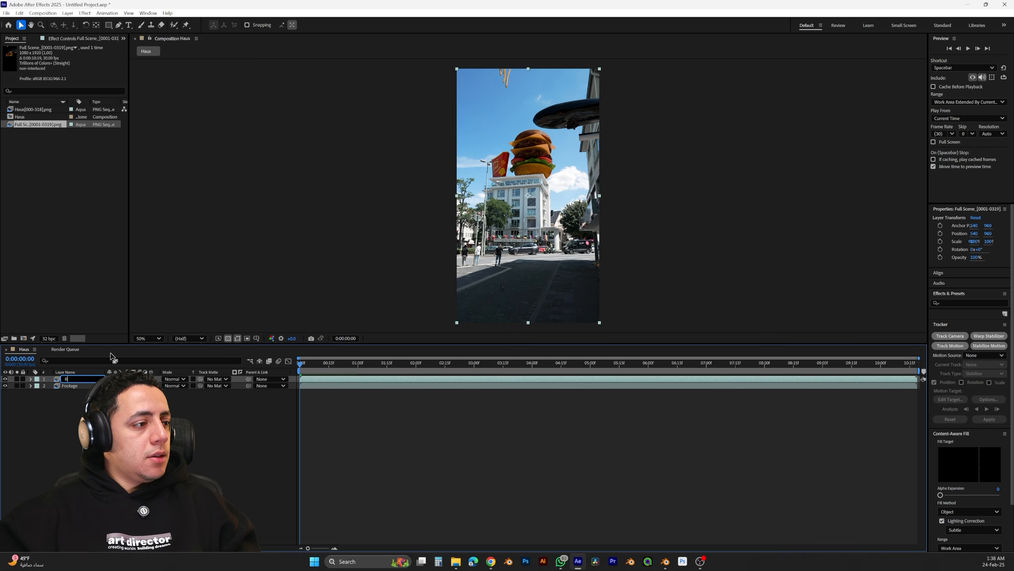
text(Render CG)
key(Return)
Duplicate the Footage layer, move the copy above Render CG, and rename it building
click(73, 386)
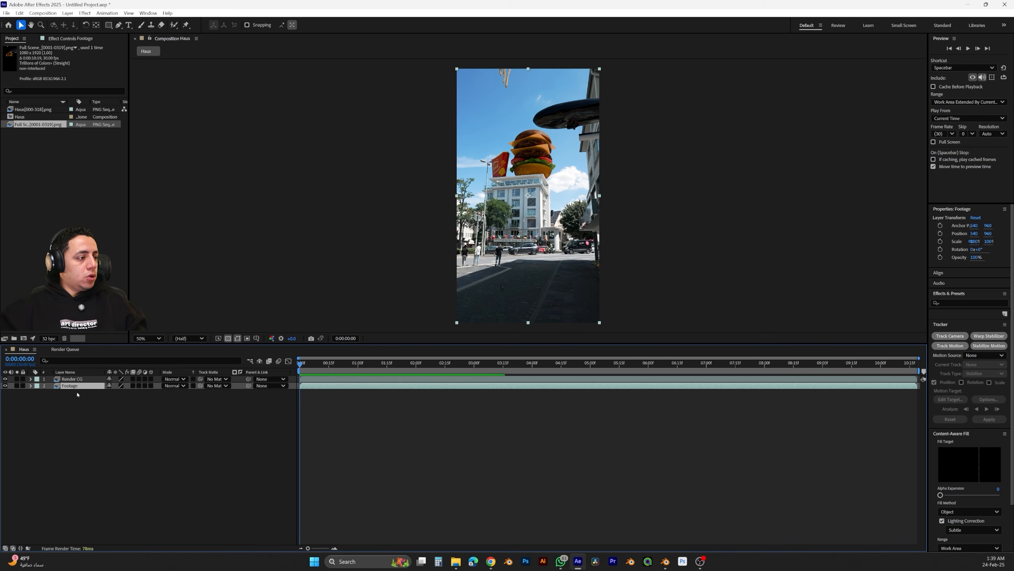
key(ctrl+d)
drag(74, 386, 74, 378)
right_click(74, 378)
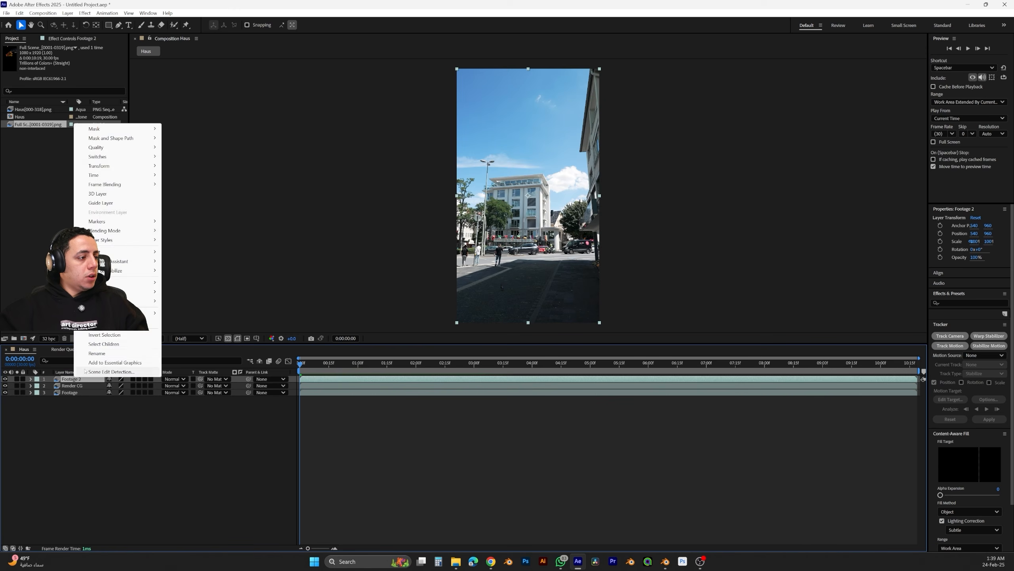
click(95, 357)
text(building)
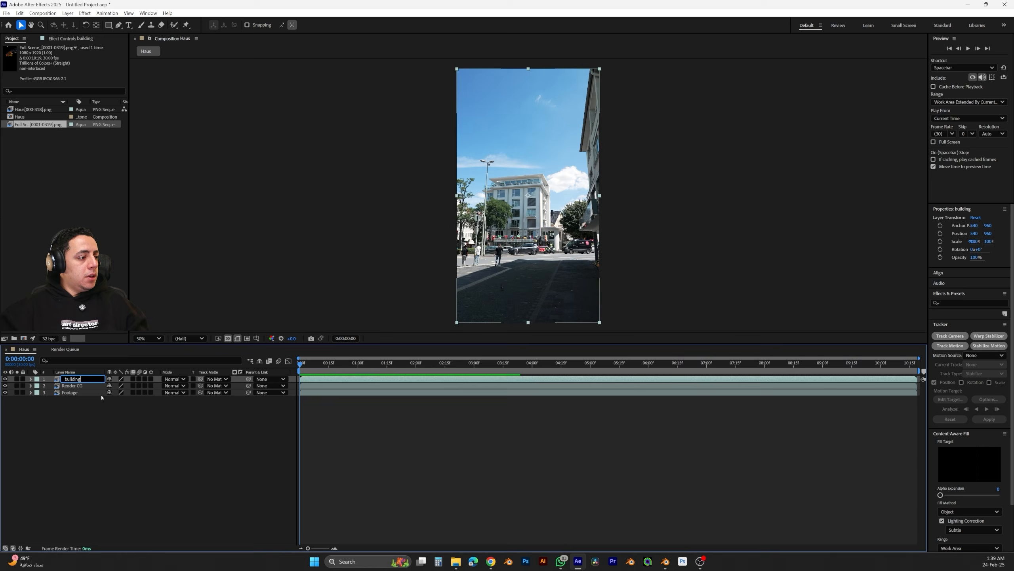
click(101, 398)
Paint a Roto Brush stroke over the nearby building's facade on the building layer and propagate the selection through the clip
double_click(76, 379)
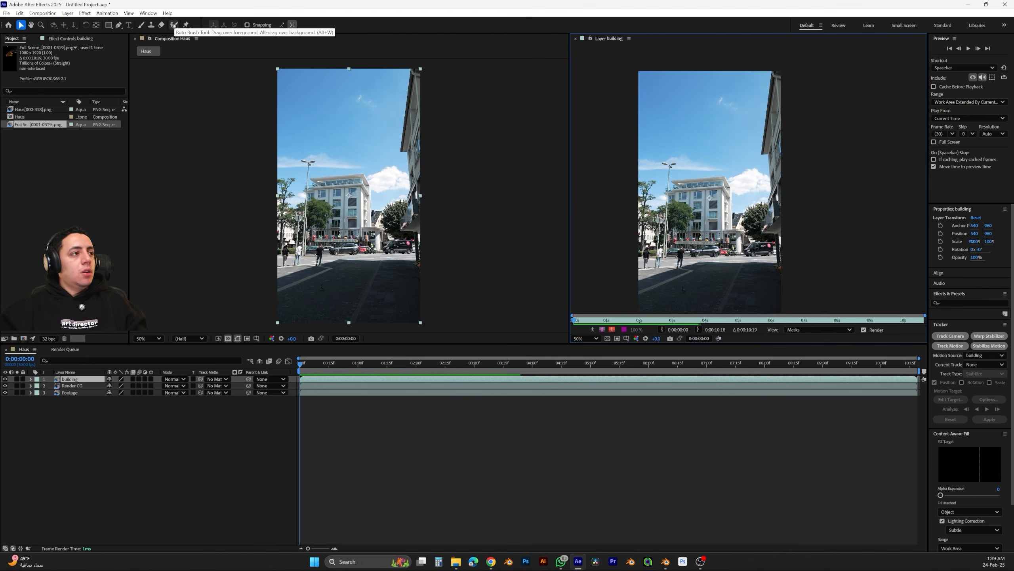
click(348, 51)
scroll(770, 104, up, 2)
mouse_move(802, 82)
middle_down()
mouse_move(674, 141)
mouse_move(705, 234)
middle_up()
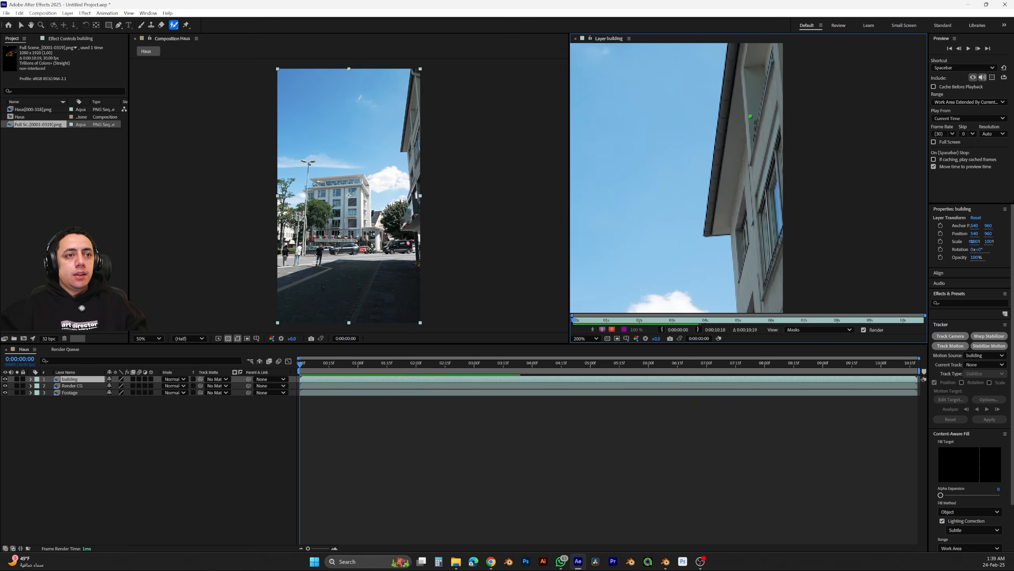
drag(765, 212, 755, 87)
middle_drag(744, 208, 847, 208)
middle_drag(878, 125, 739, 168)
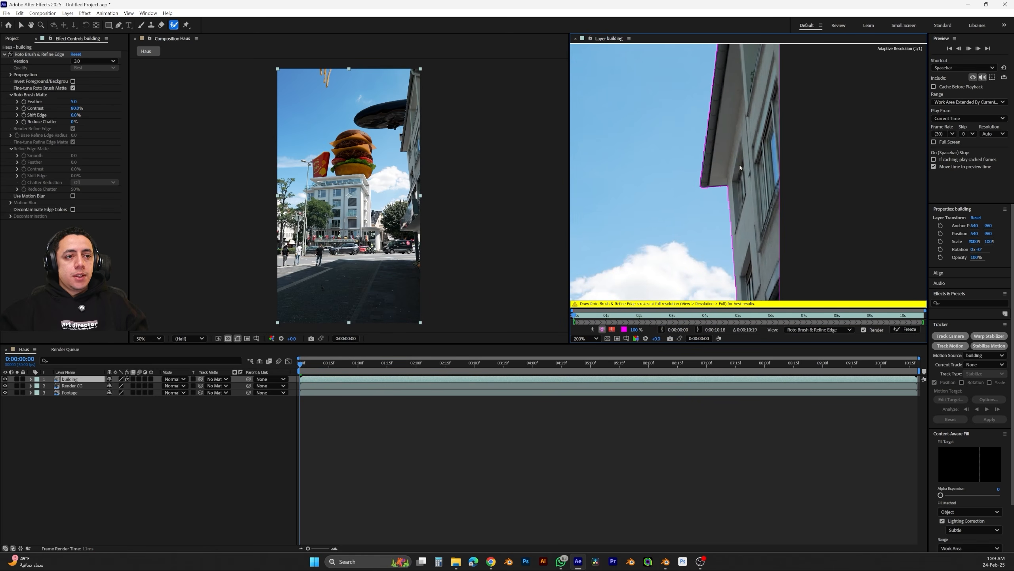
key(space)
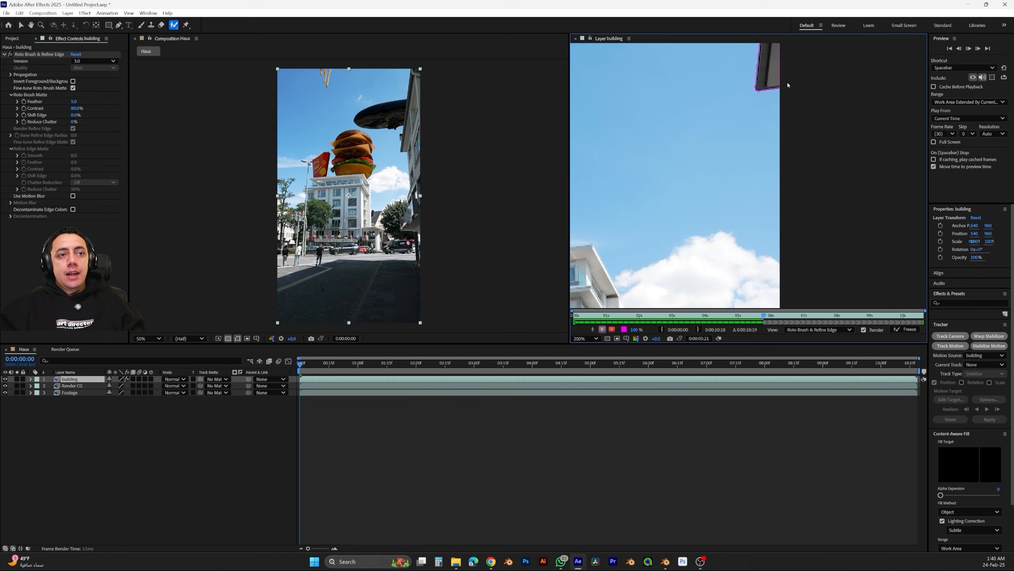
scroll(781, 99, down, 1)
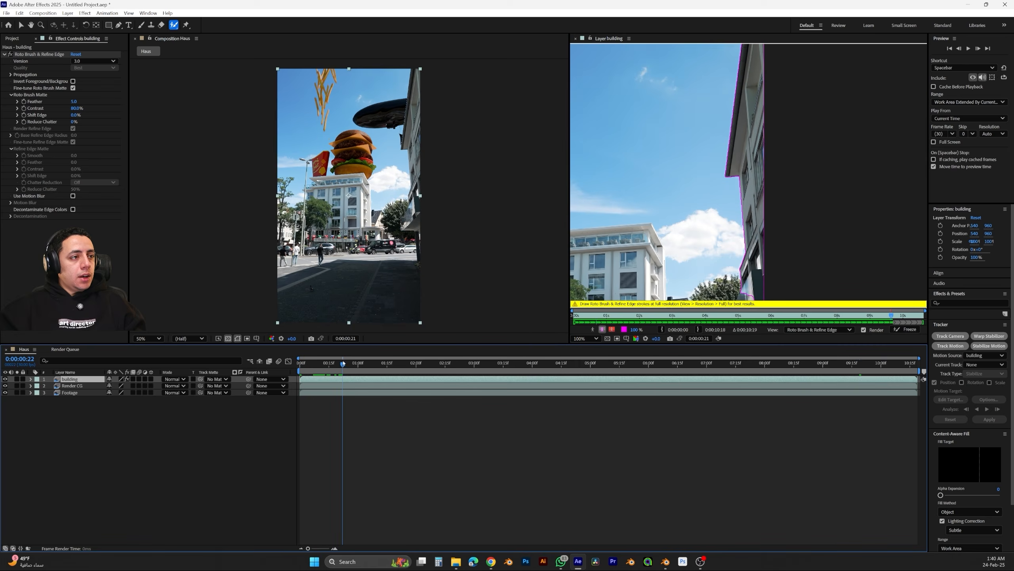
Set the Roto Brush matte's Shift Edge to -84% to clean the building's edge against the airship, and freeze the Roto Brush result
scroll(356, 186, up, 4)
middle_drag(441, 103, 285, 324)
middle_drag(423, 152, 421, 189)
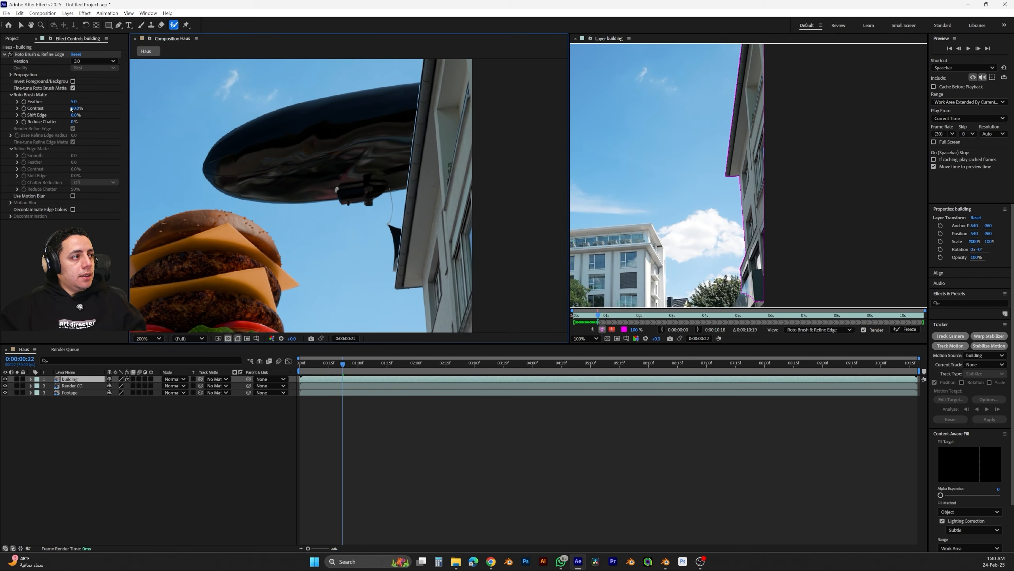
drag(75, 115, 41, 115)
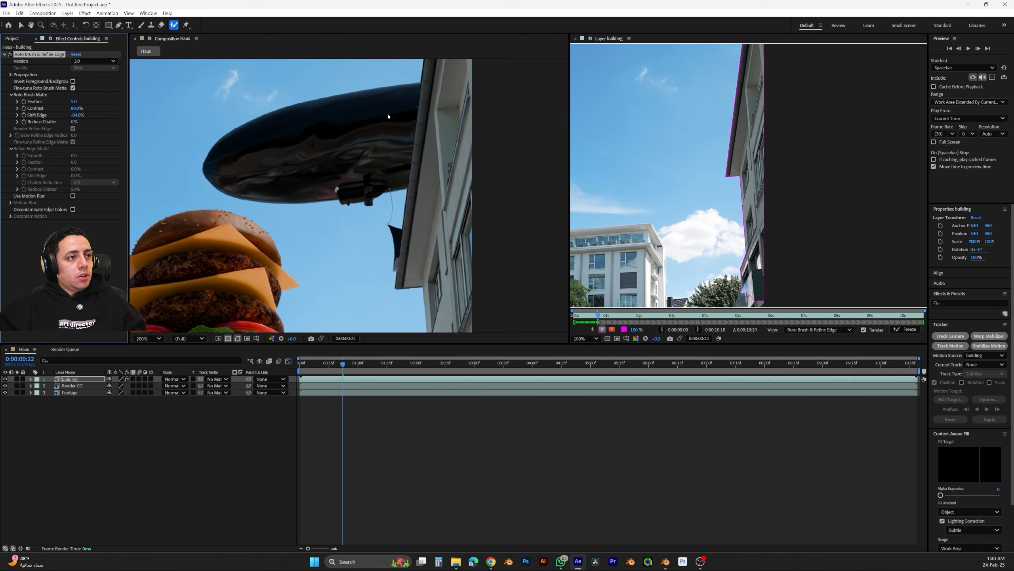
click(414, 364)
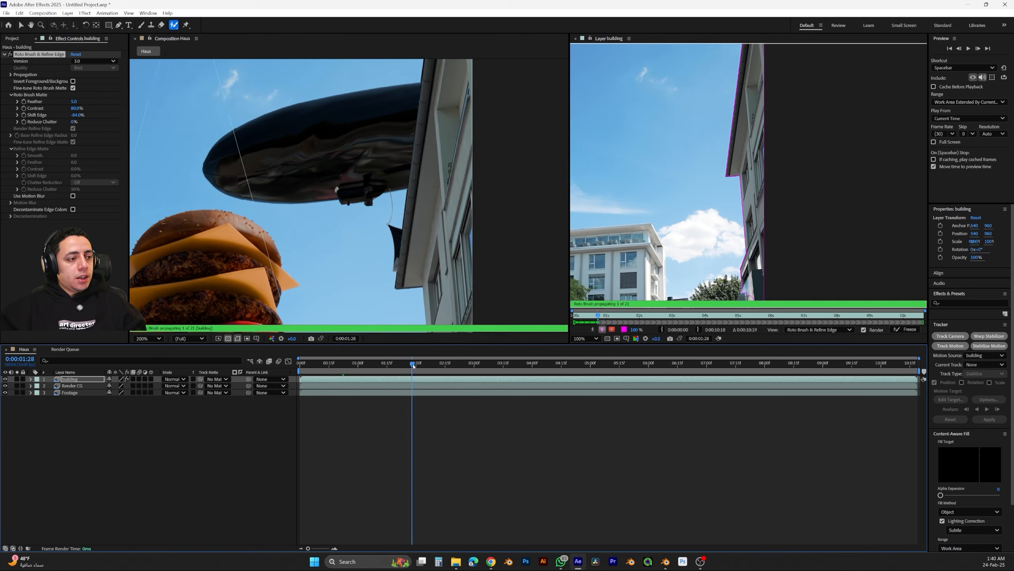
click(910, 329)
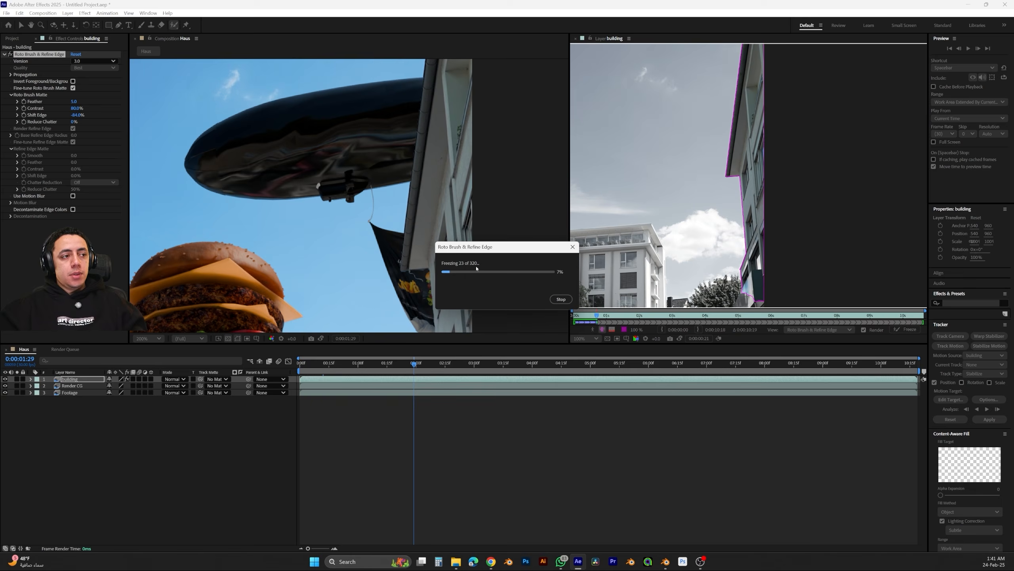
Duplicate the Footage layer, place the copy between building and Render CG, and rename it Light
click(310, 363)
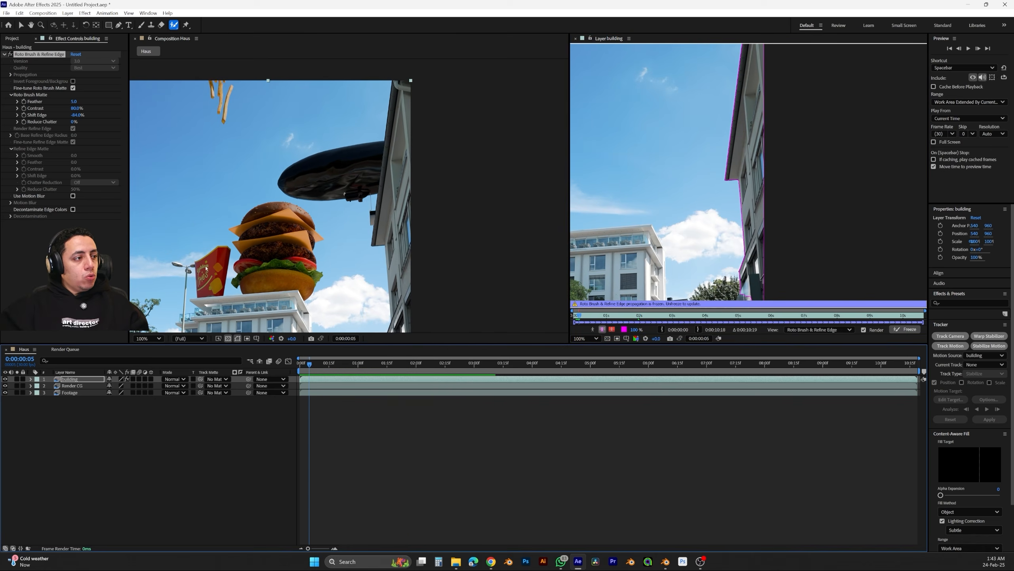
middle_drag(206, 268, 351, 162)
scroll(319, 182, up, 3)
scroll(319, 182, down, 2)
middle_drag(205, 192, 273, 220)
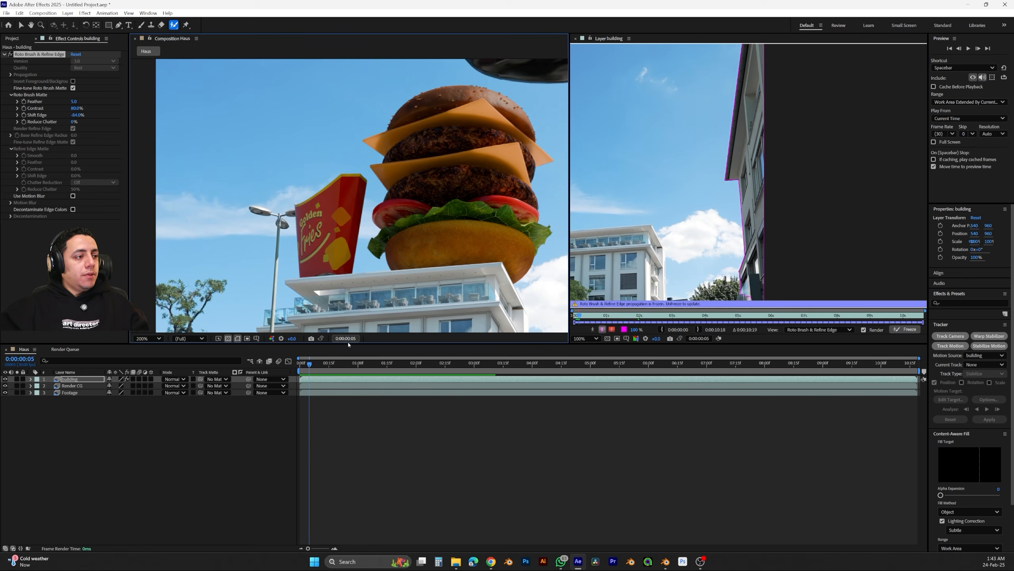
drag(310, 364, 301, 365)
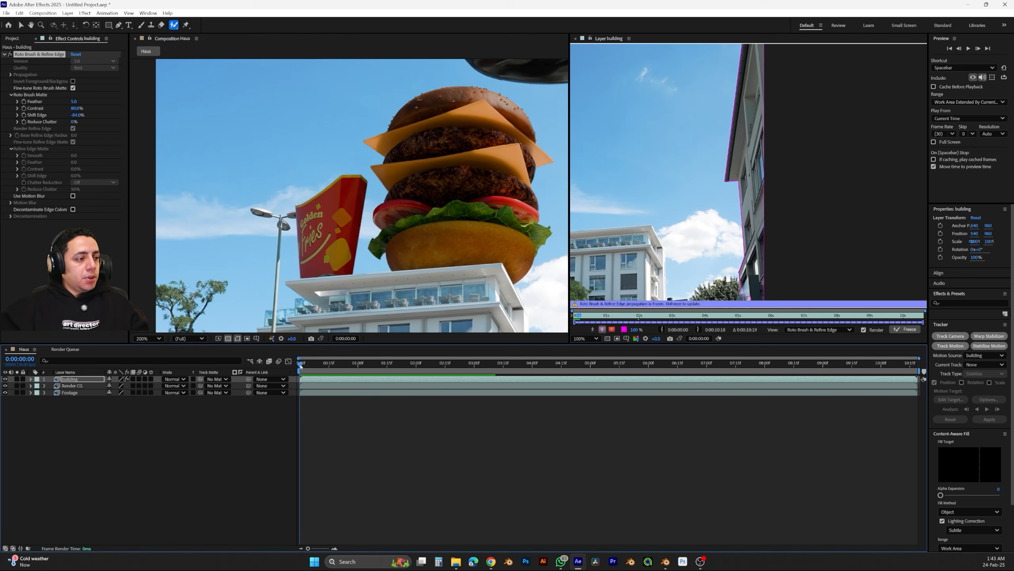
click(68, 393)
key(ctrl+d)
drag(83, 393, 75, 382)
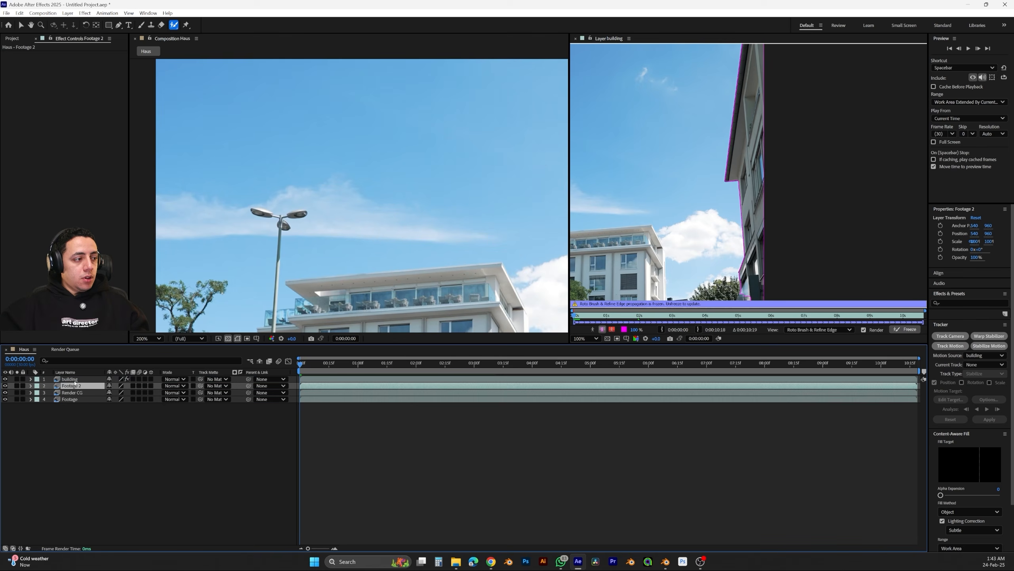
key(Return)
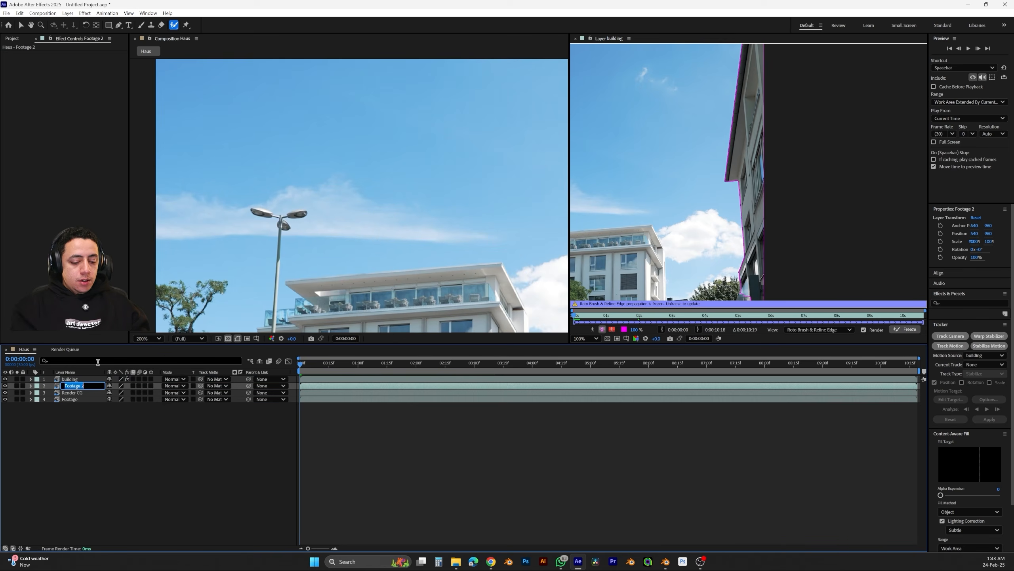
text(Light)
key(Return)
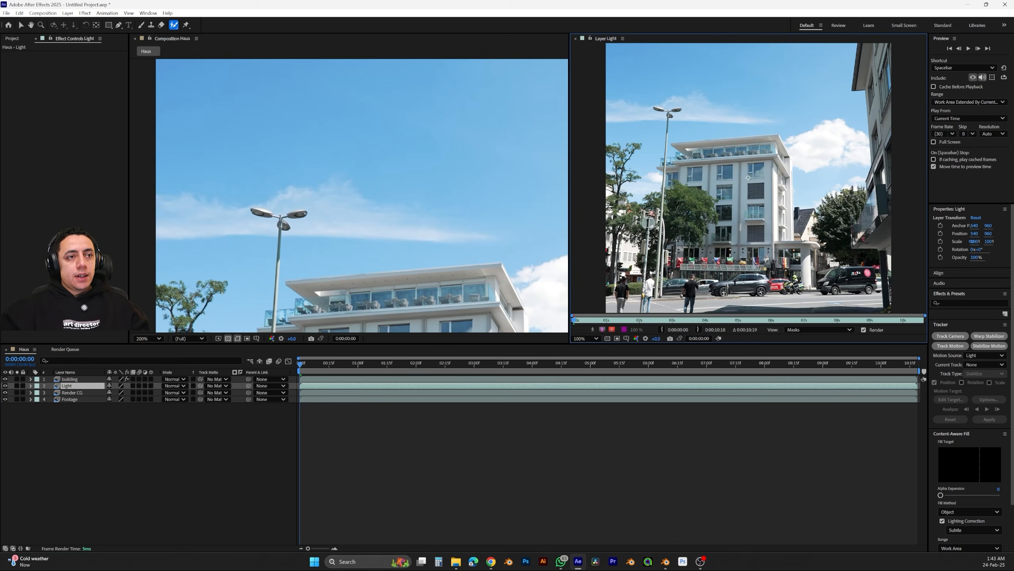
Paint Roto Brush strokes over the street lamp's heads and pole on the Light layer and propagate the selection through the clip
scroll(748, 178, up, 5)
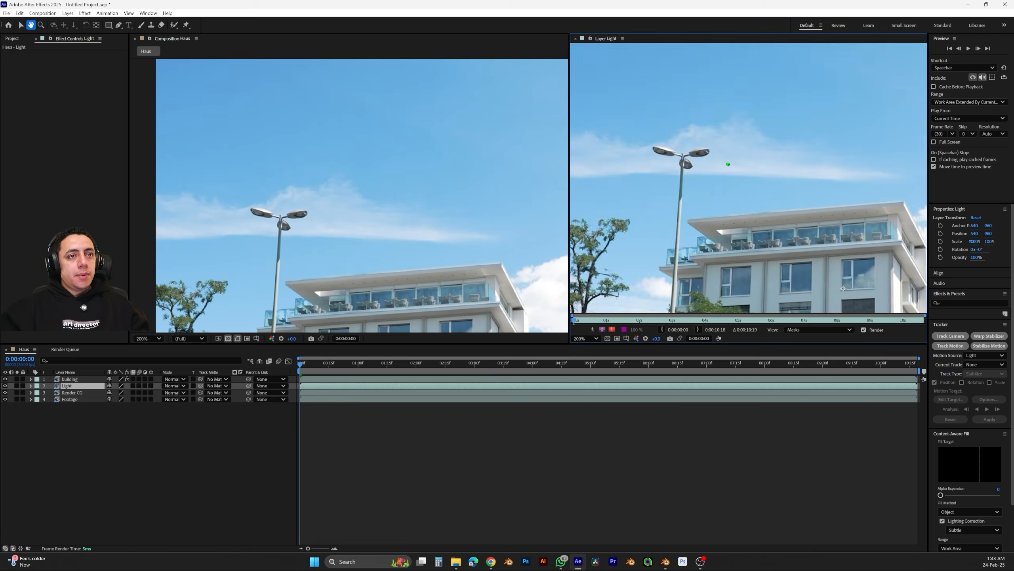
mouse_move(633, 152)
mouse_down()
mouse_move(656, 141)
mouse_move(699, 160)
mouse_up()
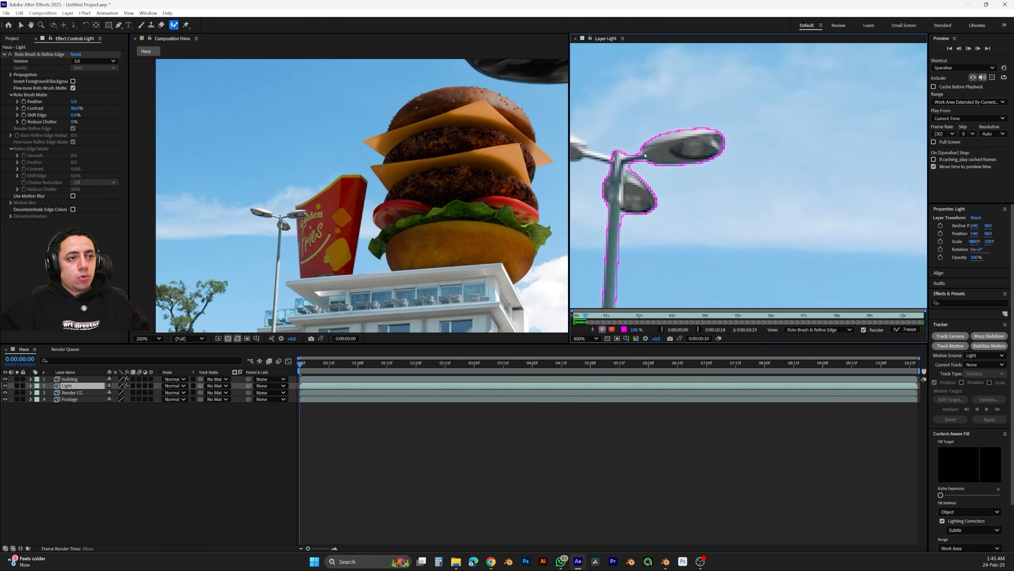
scroll(651, 128, down, 1)
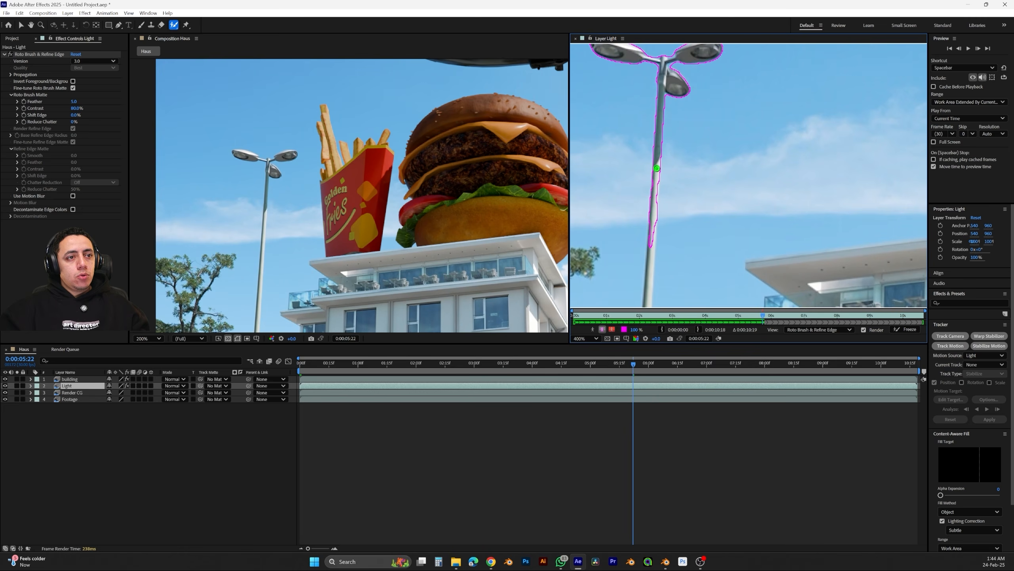
scroll(674, 109, up, 2)
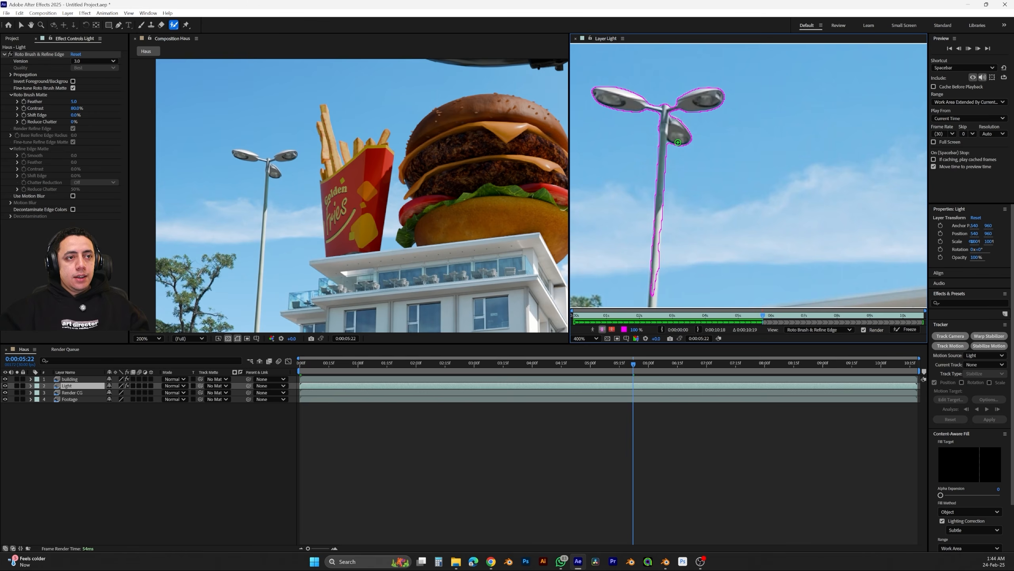
key(space)
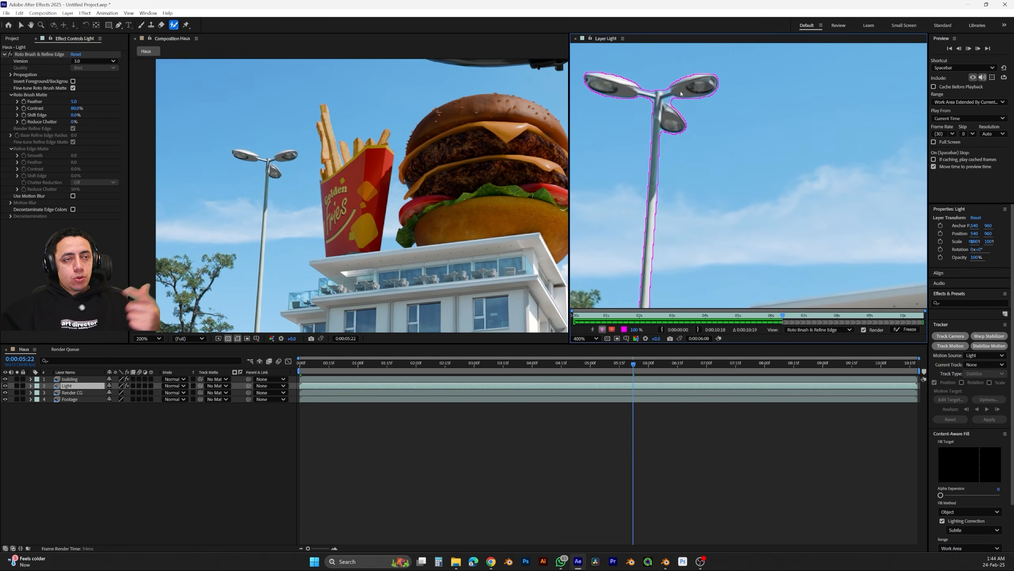
drag(315, 365, 382, 364)
key(period)
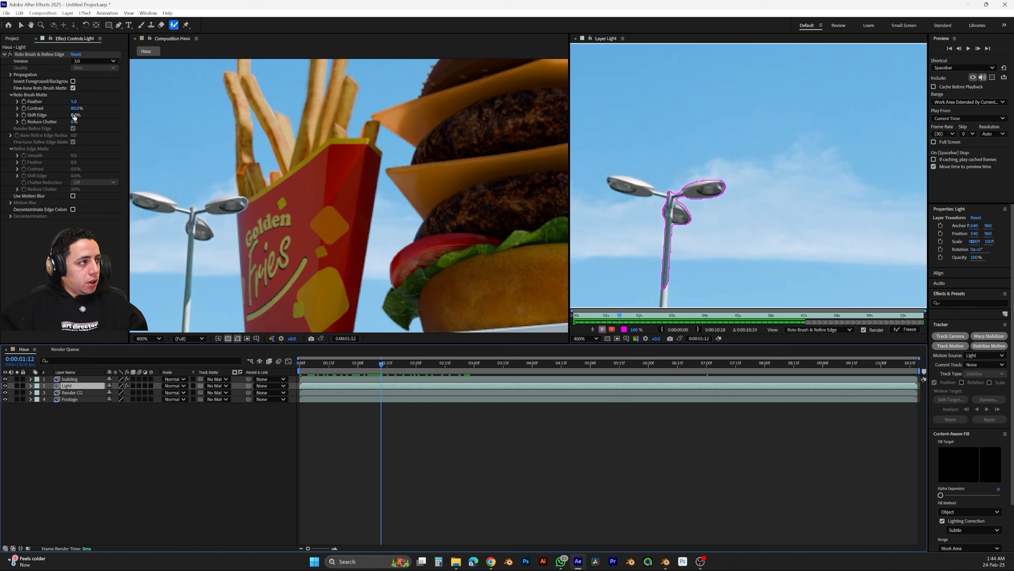
Set the Light layer's Roto Brush matte Shift Edge to -20% and freeze the Roto Brush result
drag(74, 116, 70, 115)
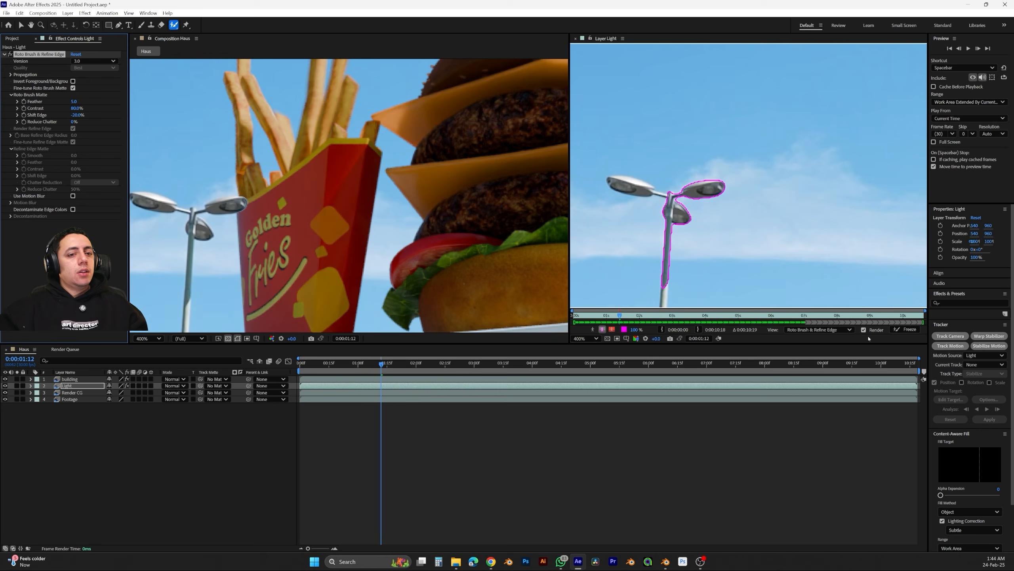
click(907, 330)
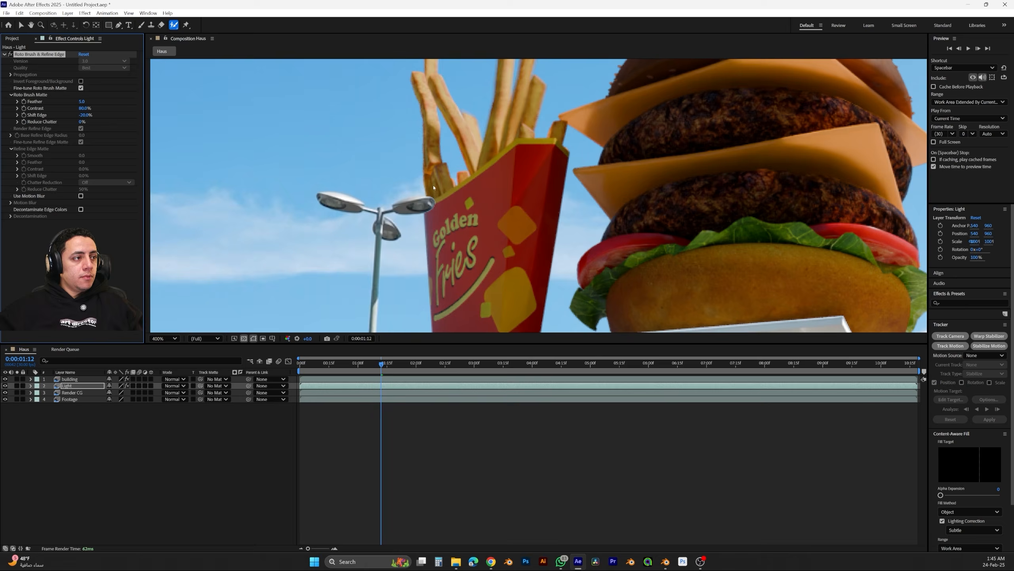
scroll(356, 97, down, 1)
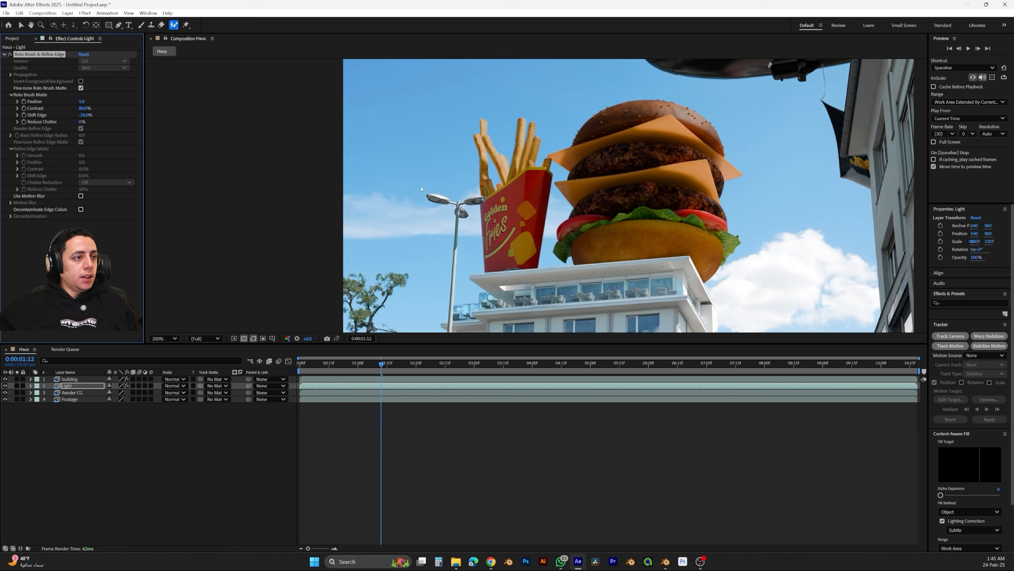
middle_drag(356, 97, 336, 80)
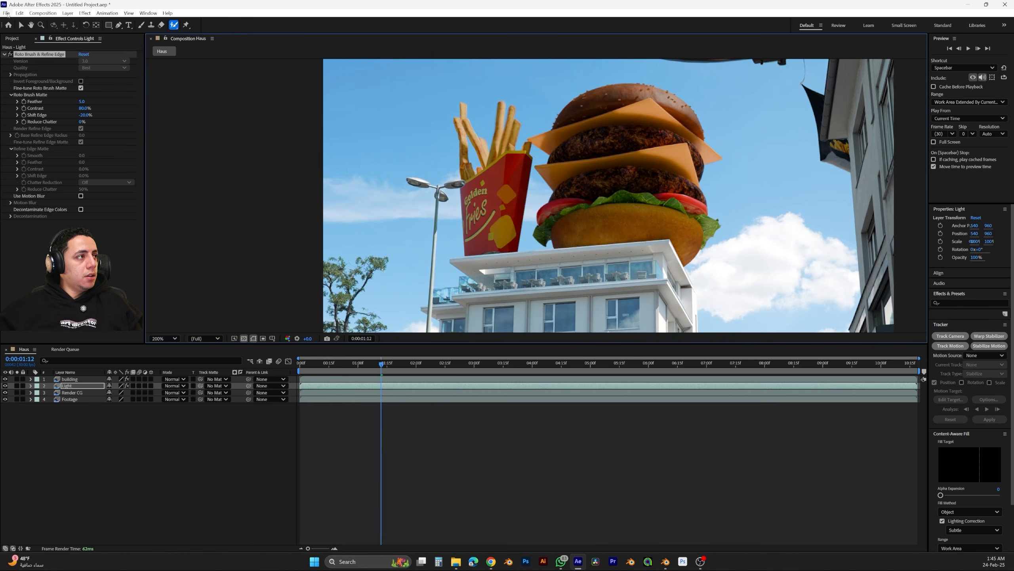
Add the Haus composition to the render queue and set its H.264 output to AE Comp Session 7.mp4 in the 02 Comp folder
click(7, 14)
mouse_move(105, 149)
click(159, 158)
click(193, 438)
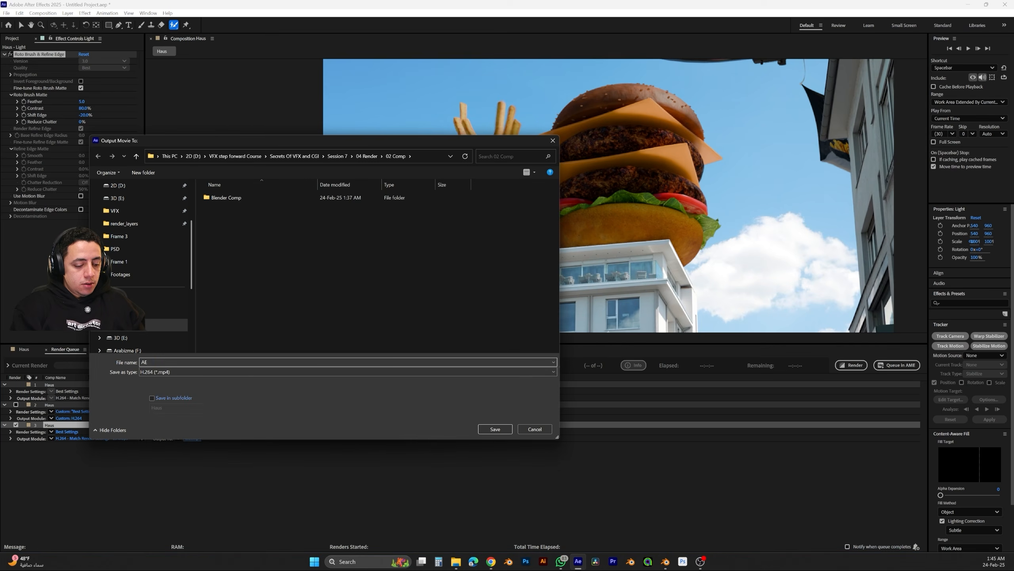
key(Return)
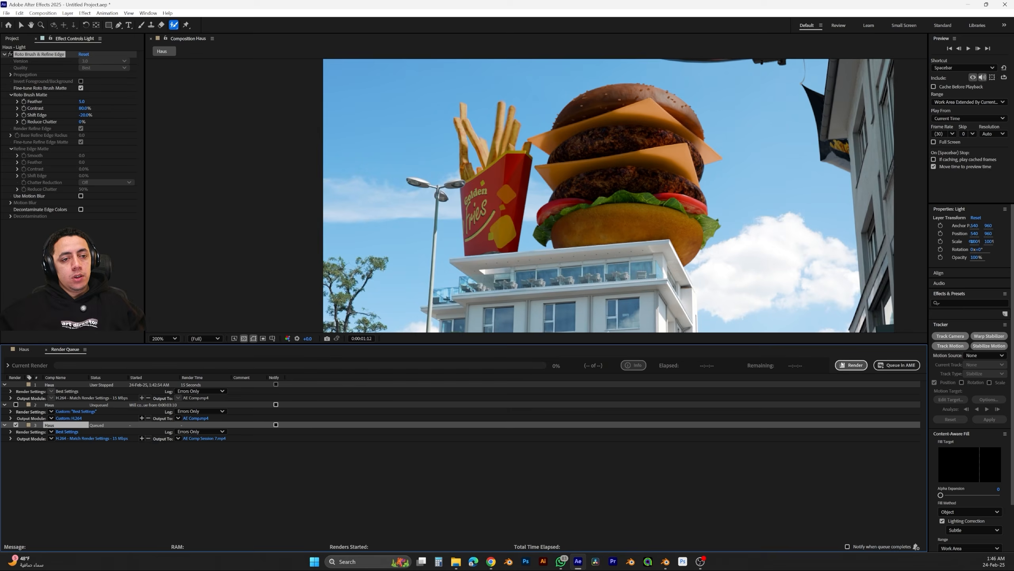